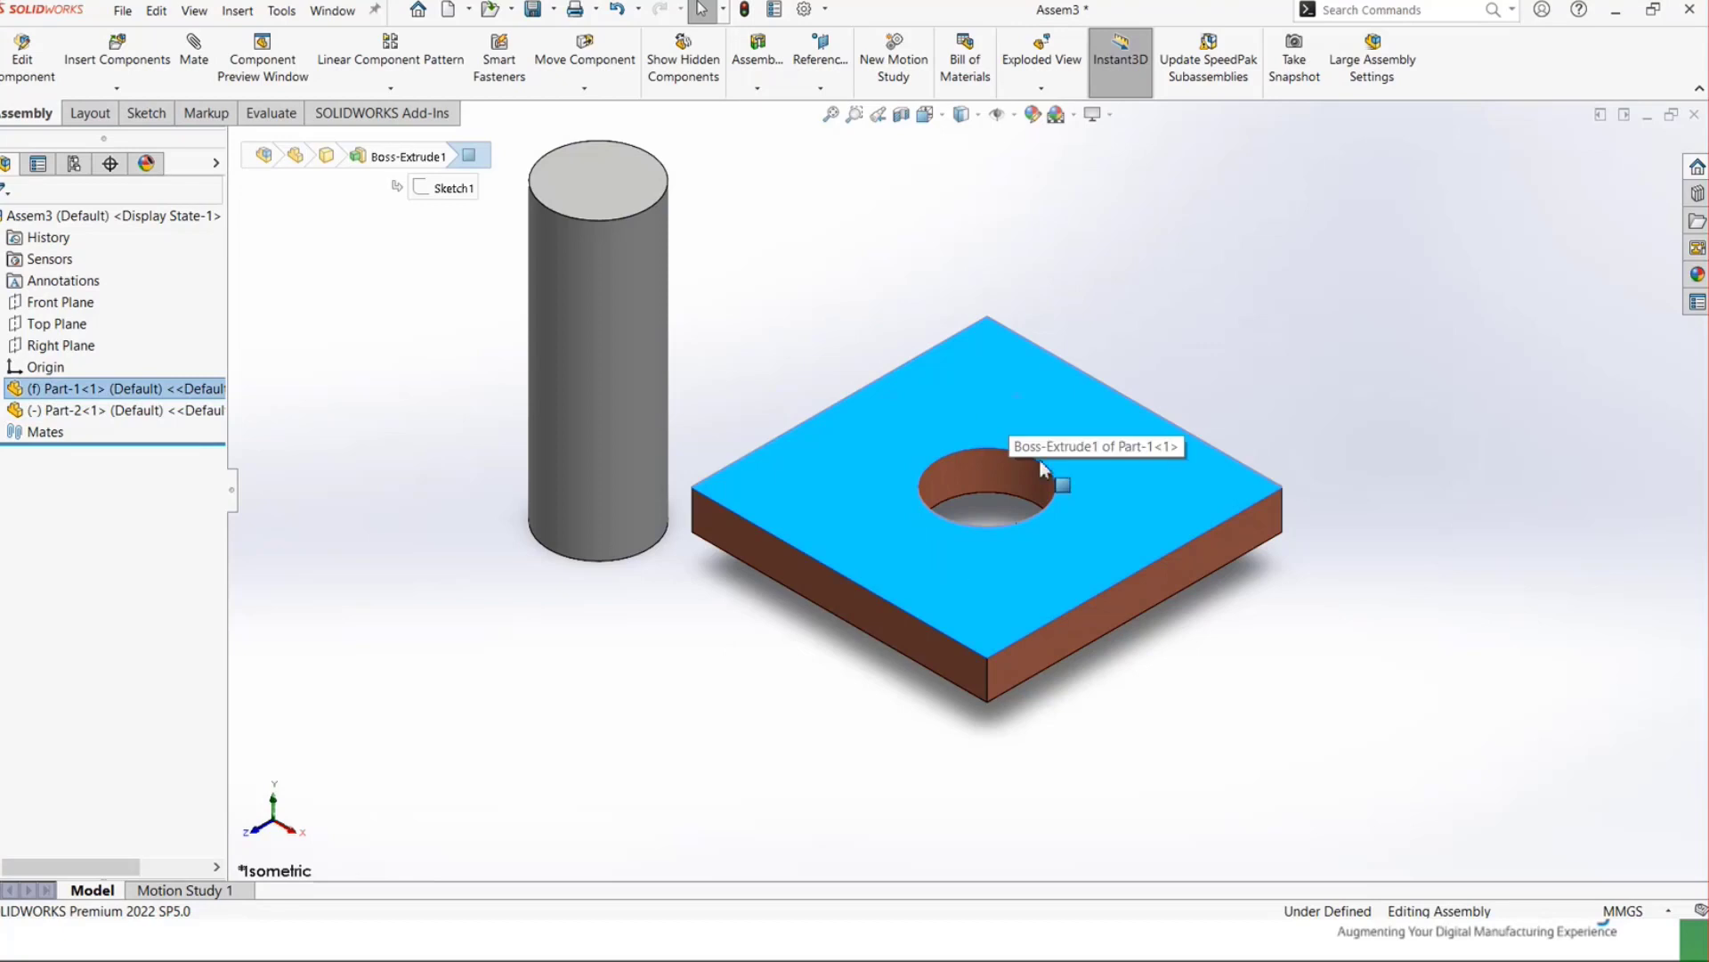
- Reposition the cylinder so it stands beside the square plate, clear of its corner
{"action": "left_click", "coordinate": [1179, 312]}
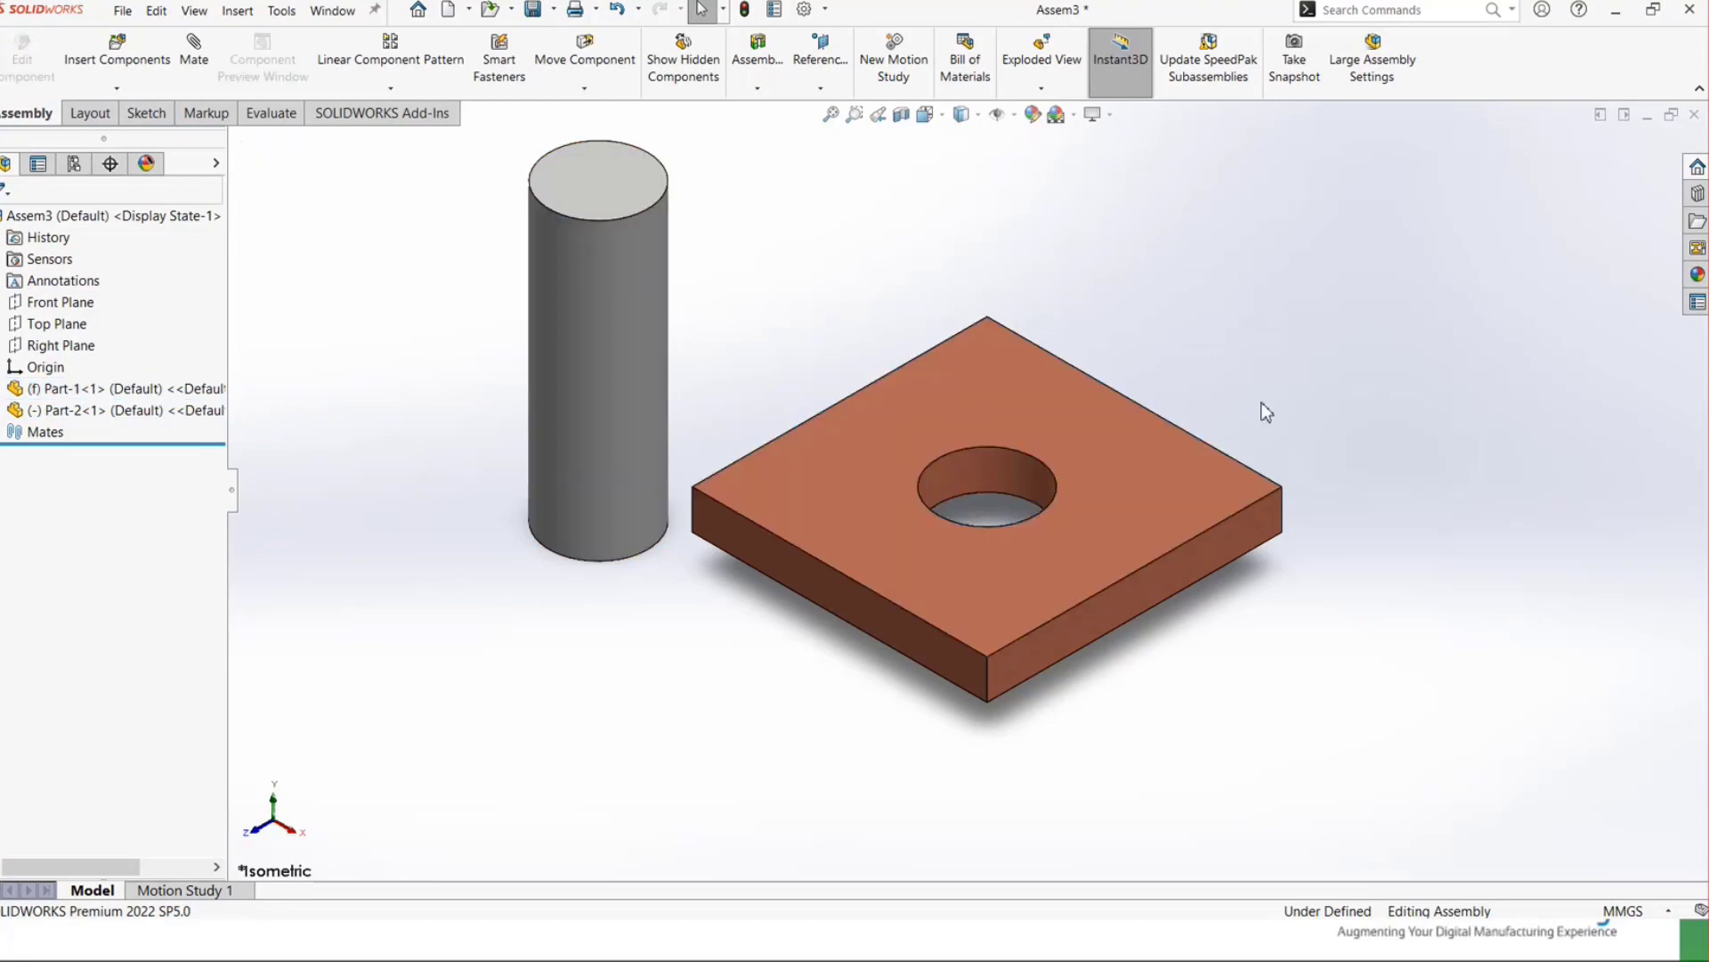
{"action": "left_click_drag", "start_coordinate": [592, 211], "coordinate": [871, 391]}
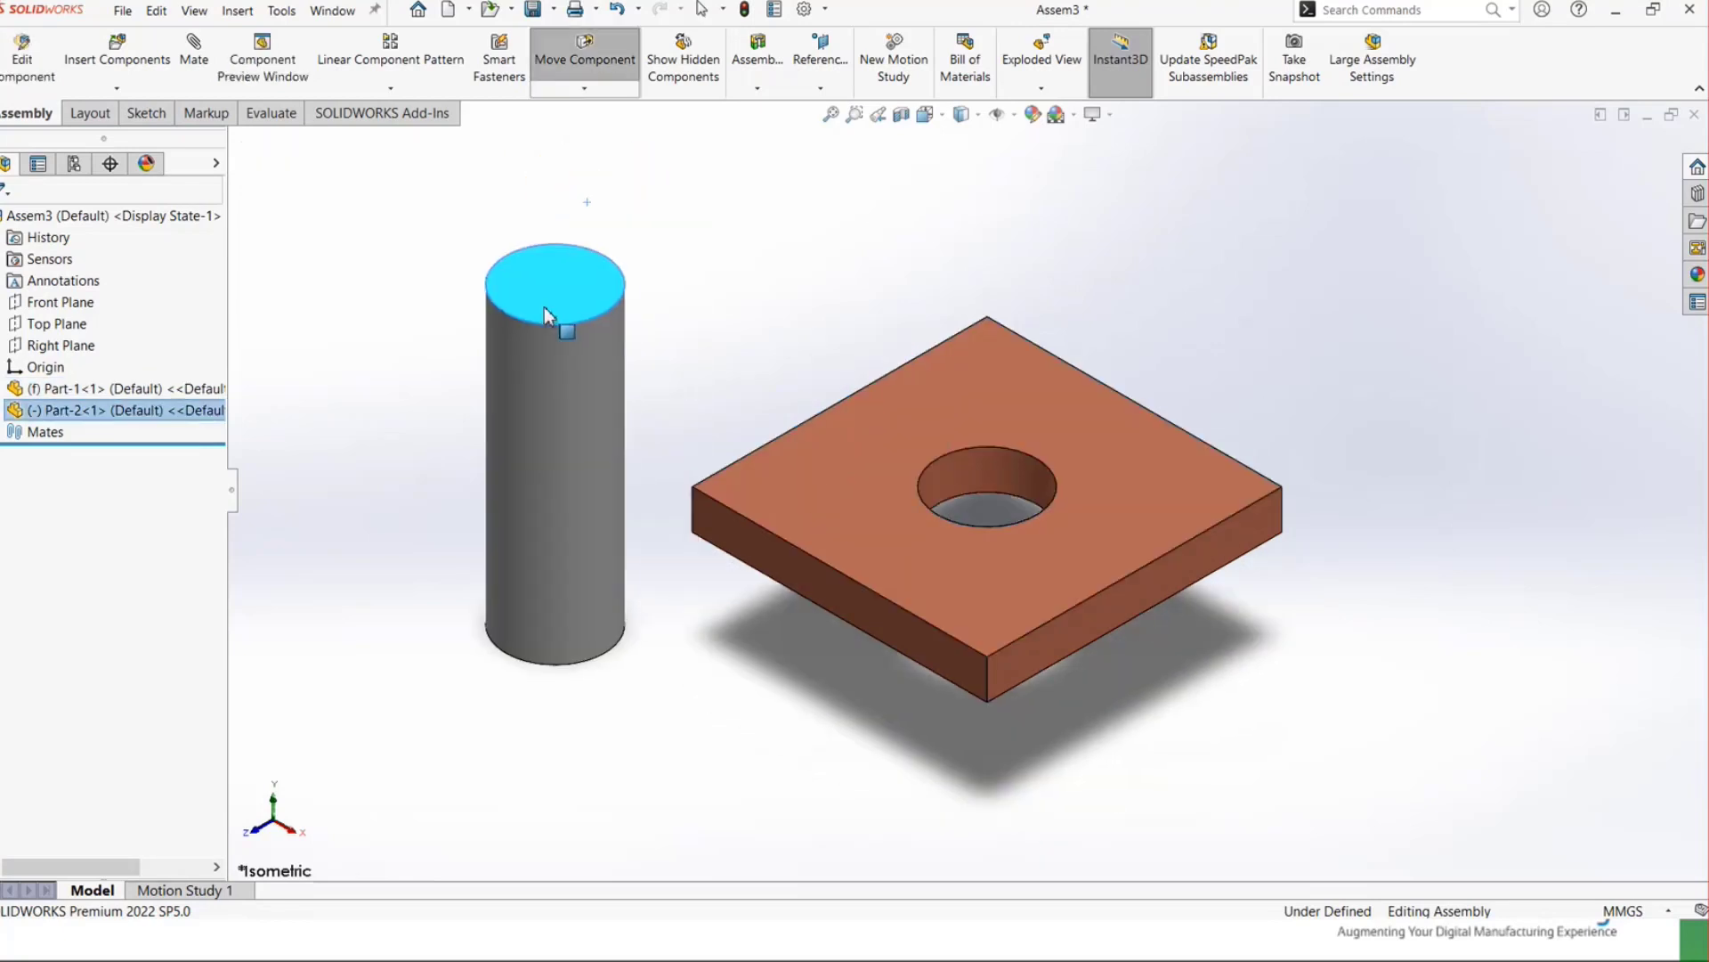
{"action": "mouse_move", "coordinate": [556, 307]}
{"action": "left_mouse_down"}
{"action": "mouse_move", "coordinate": [1000, 371]}
{"action": "mouse_move", "coordinate": [999, 494]}
{"action": "mouse_move", "coordinate": [568, 338]}
{"action": "left_mouse_up"}
{"action": "left_click", "coordinate": [368, 251]}
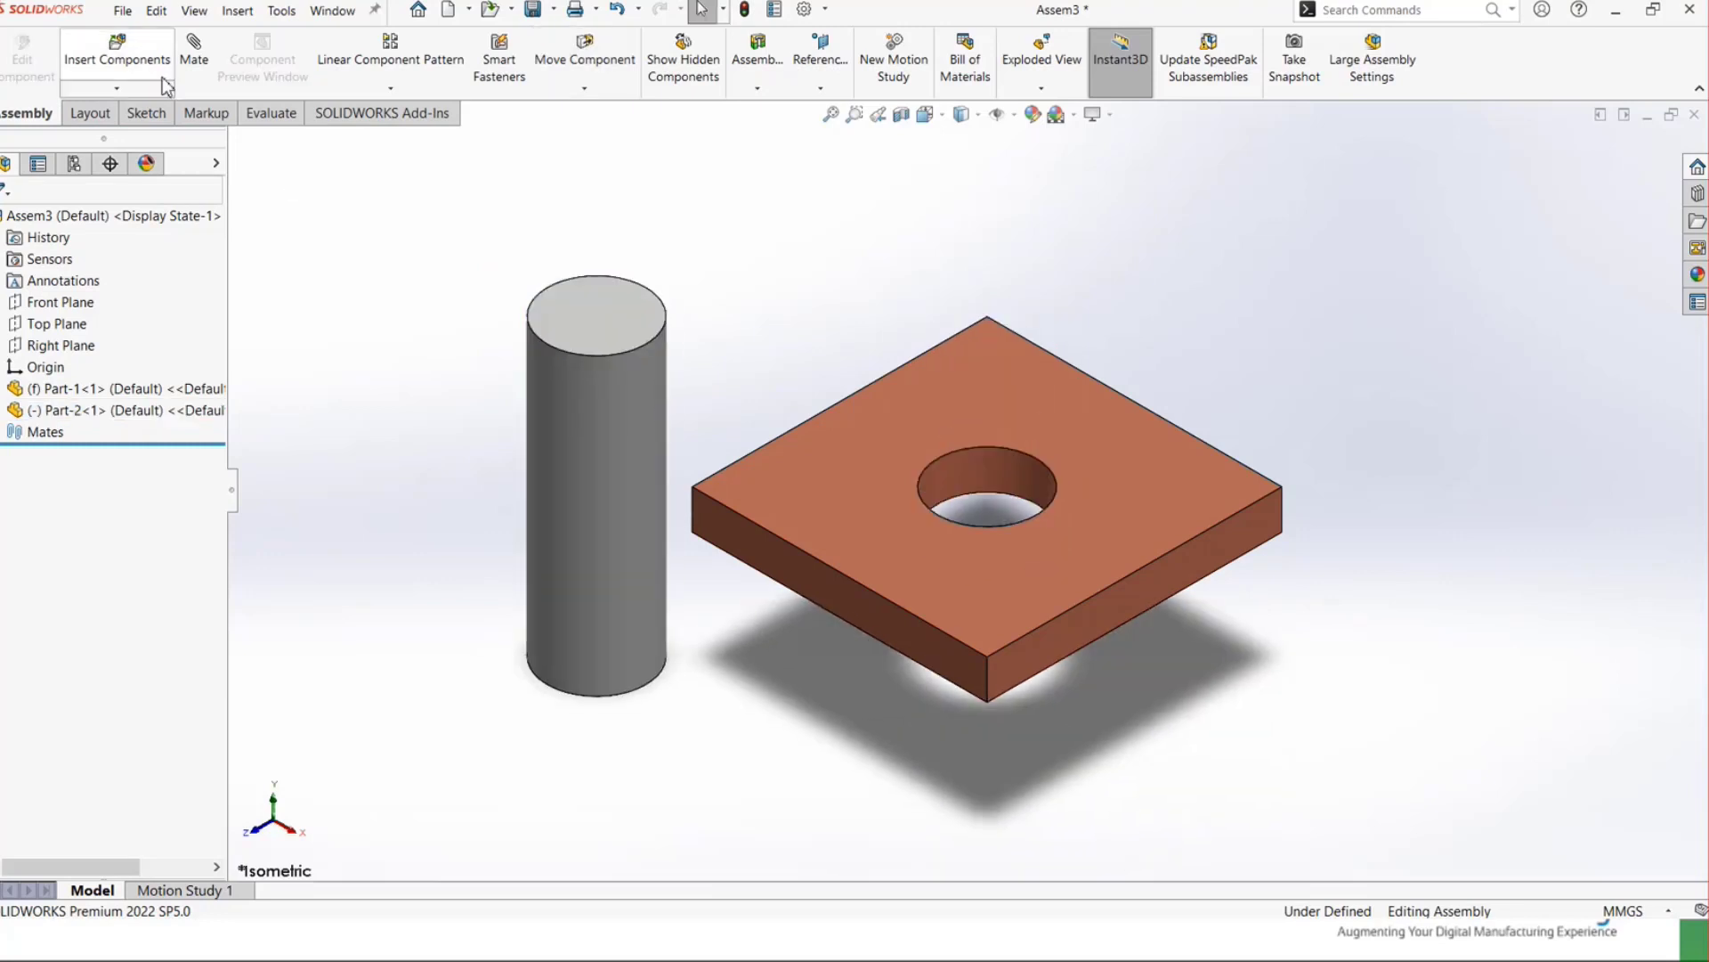
- Set up an advanced Profile Center mate between the cylinder's top face and the plate's top face
{"action": "left_click", "coordinate": [201, 51]}
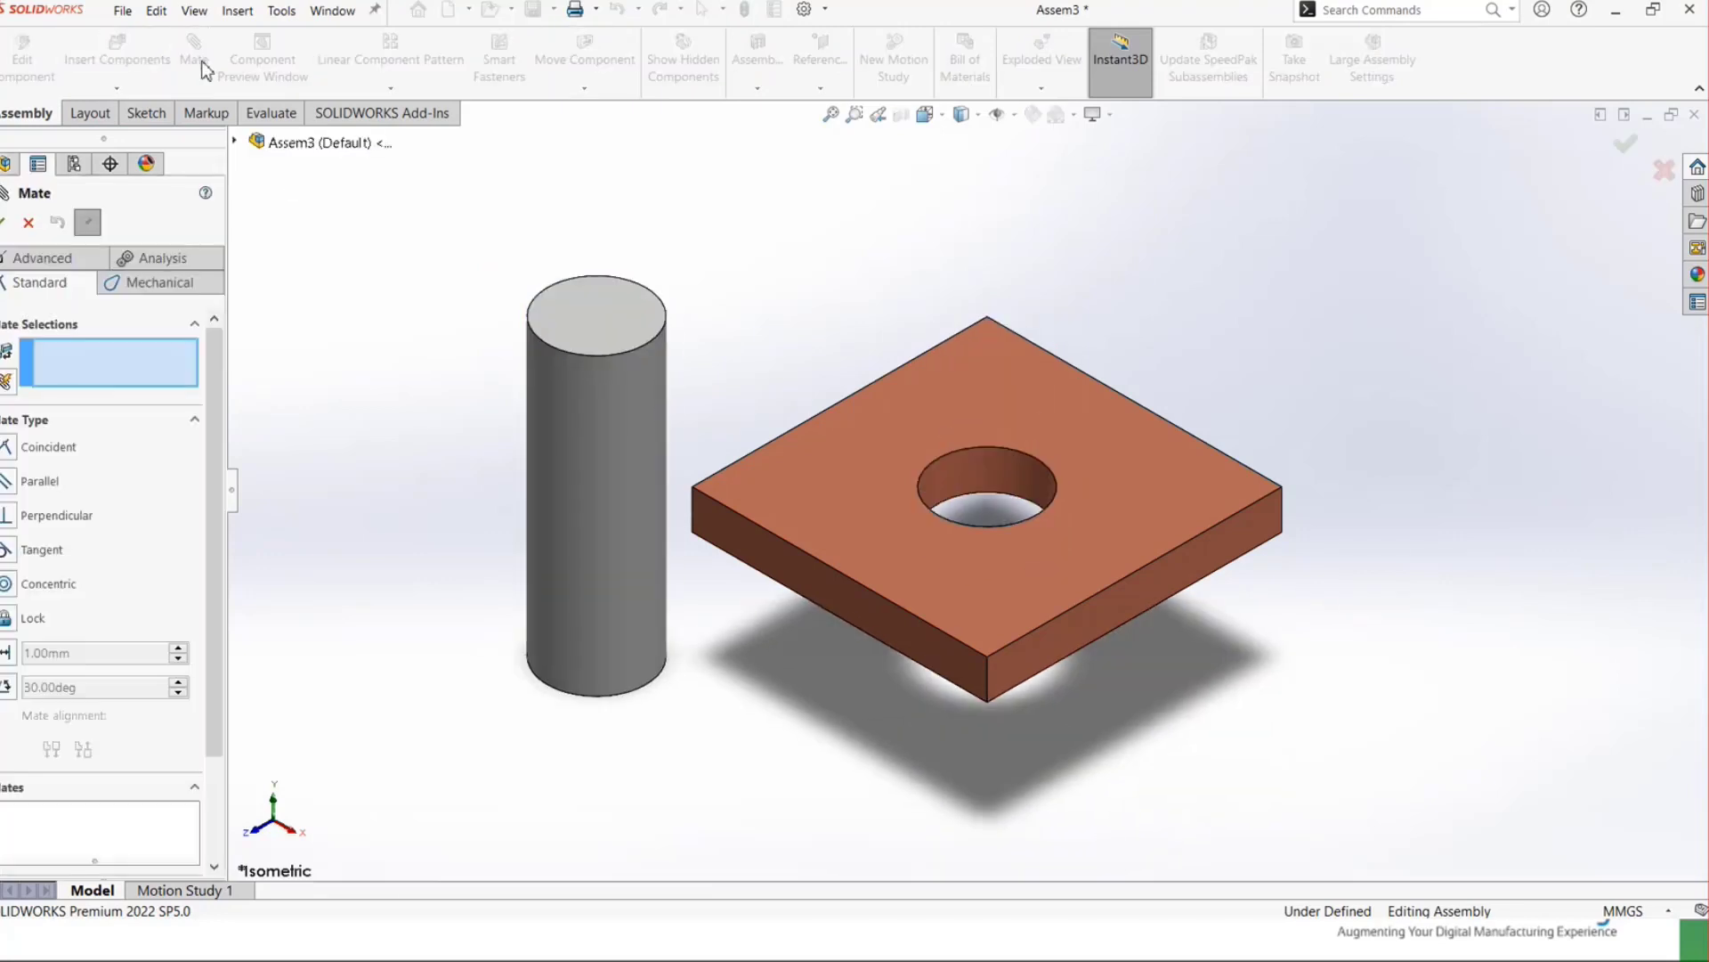
{"action": "left_click", "coordinate": [53, 260]}
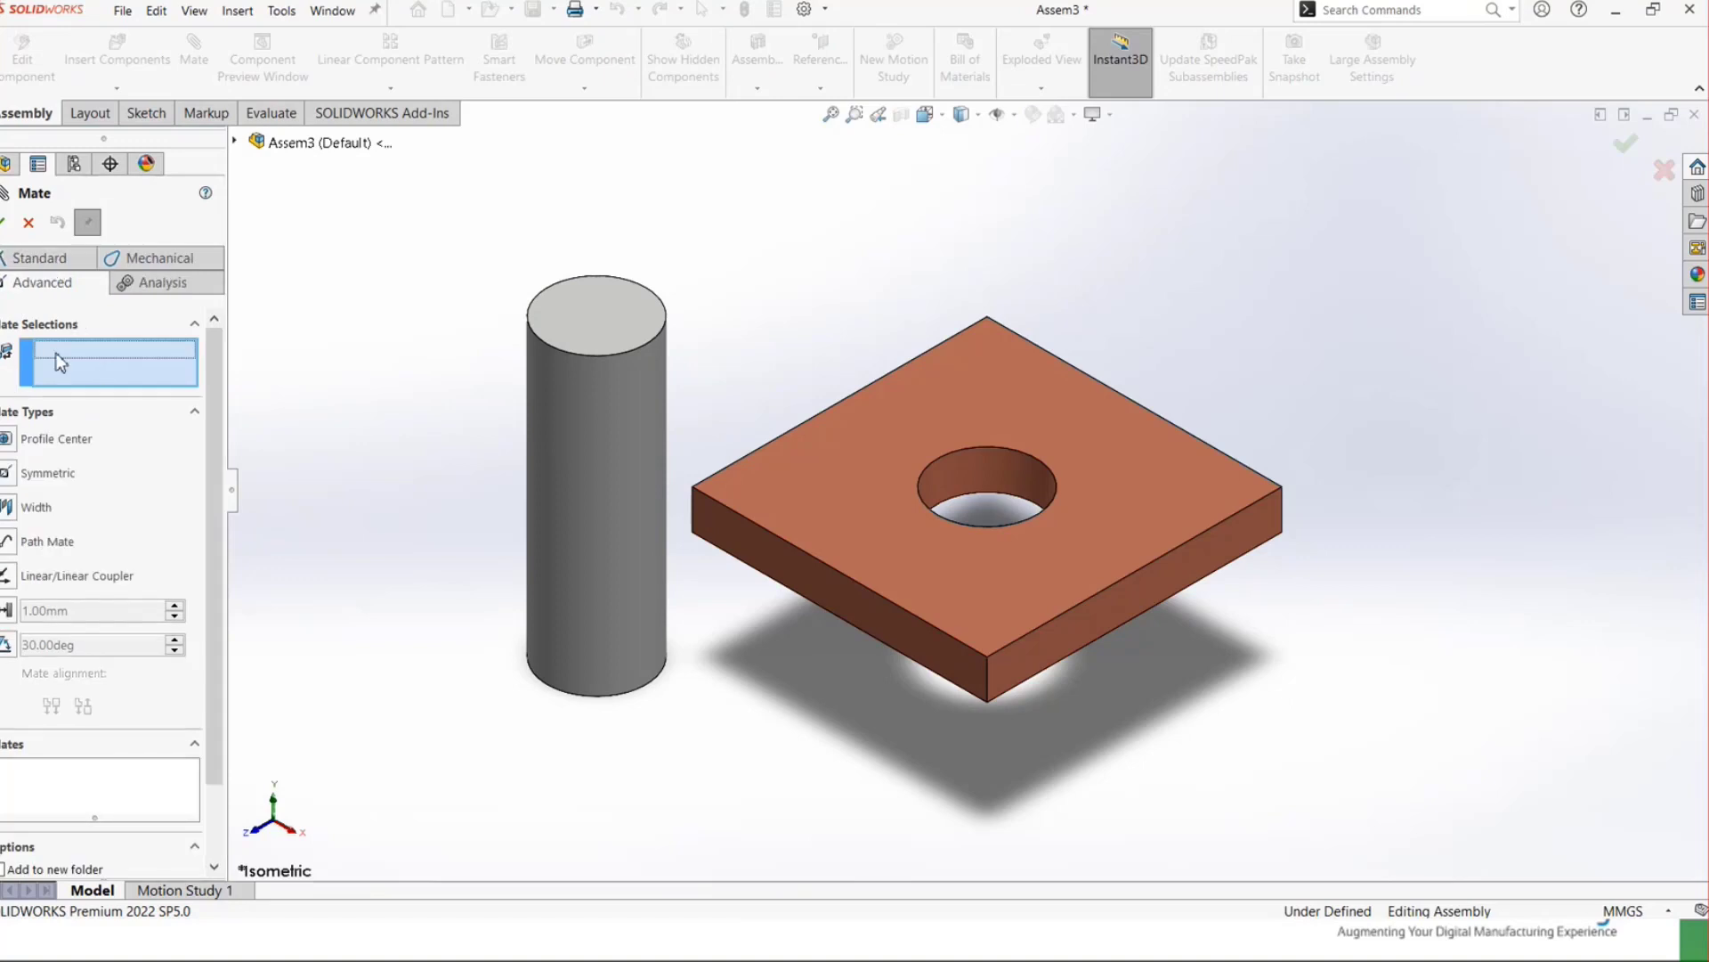
{"action": "left_click", "coordinate": [39, 438]}
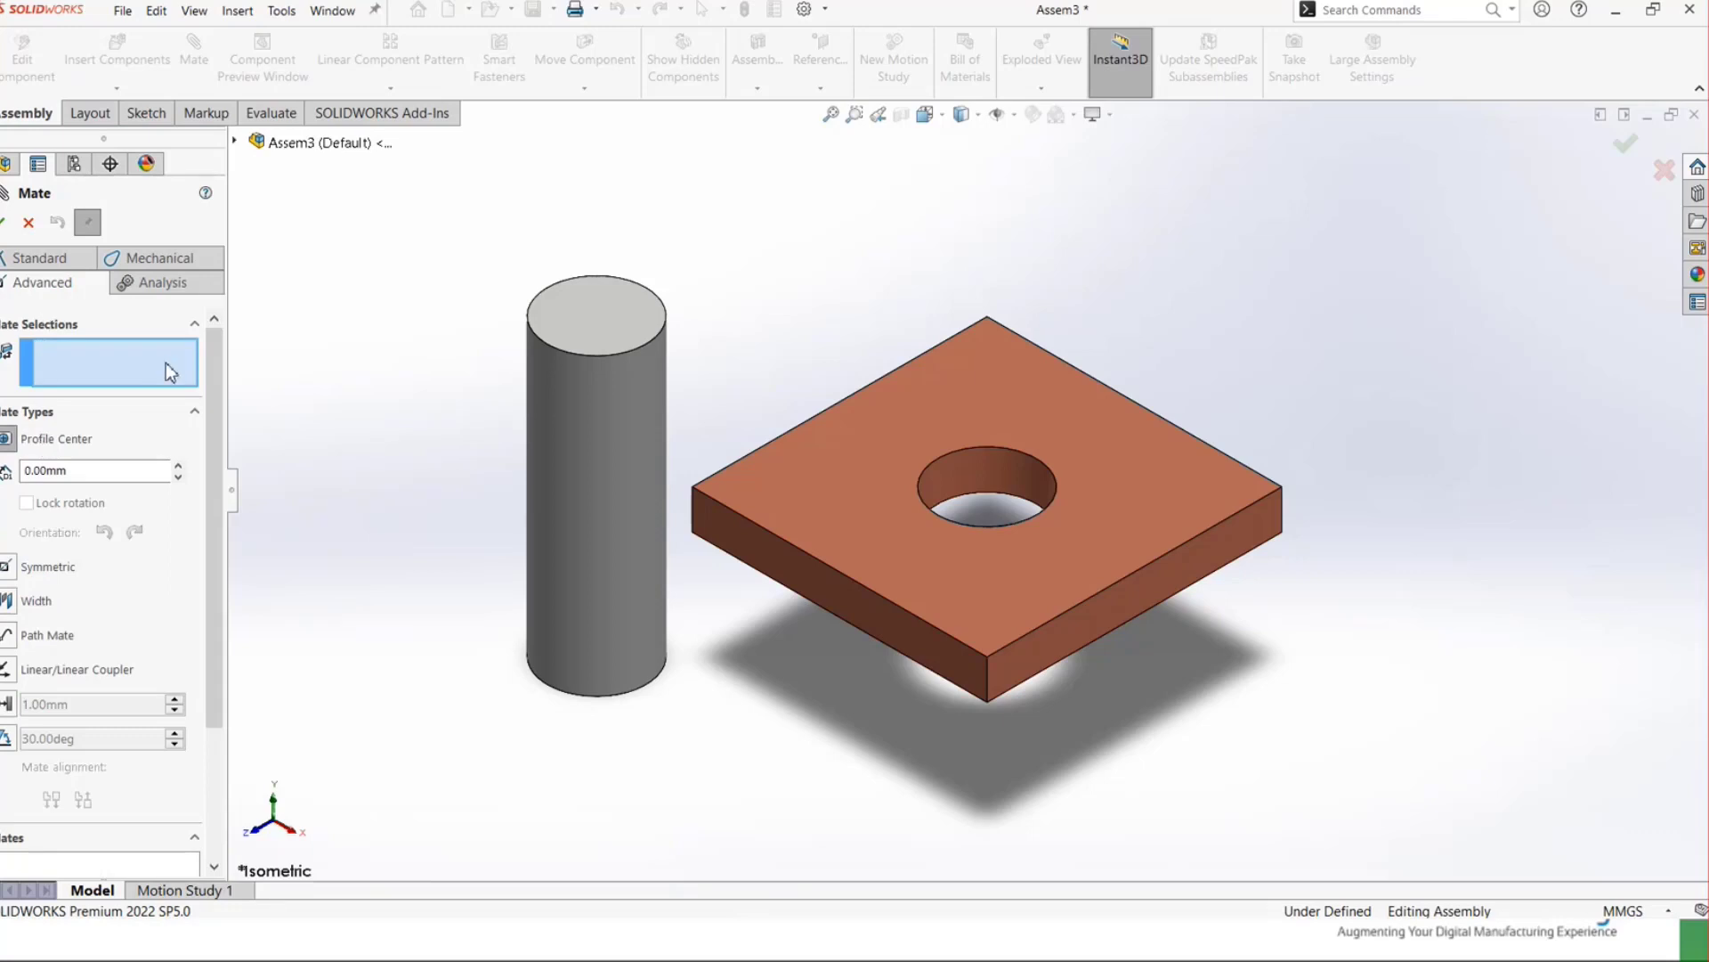
{"action": "left_click", "coordinate": [578, 308]}
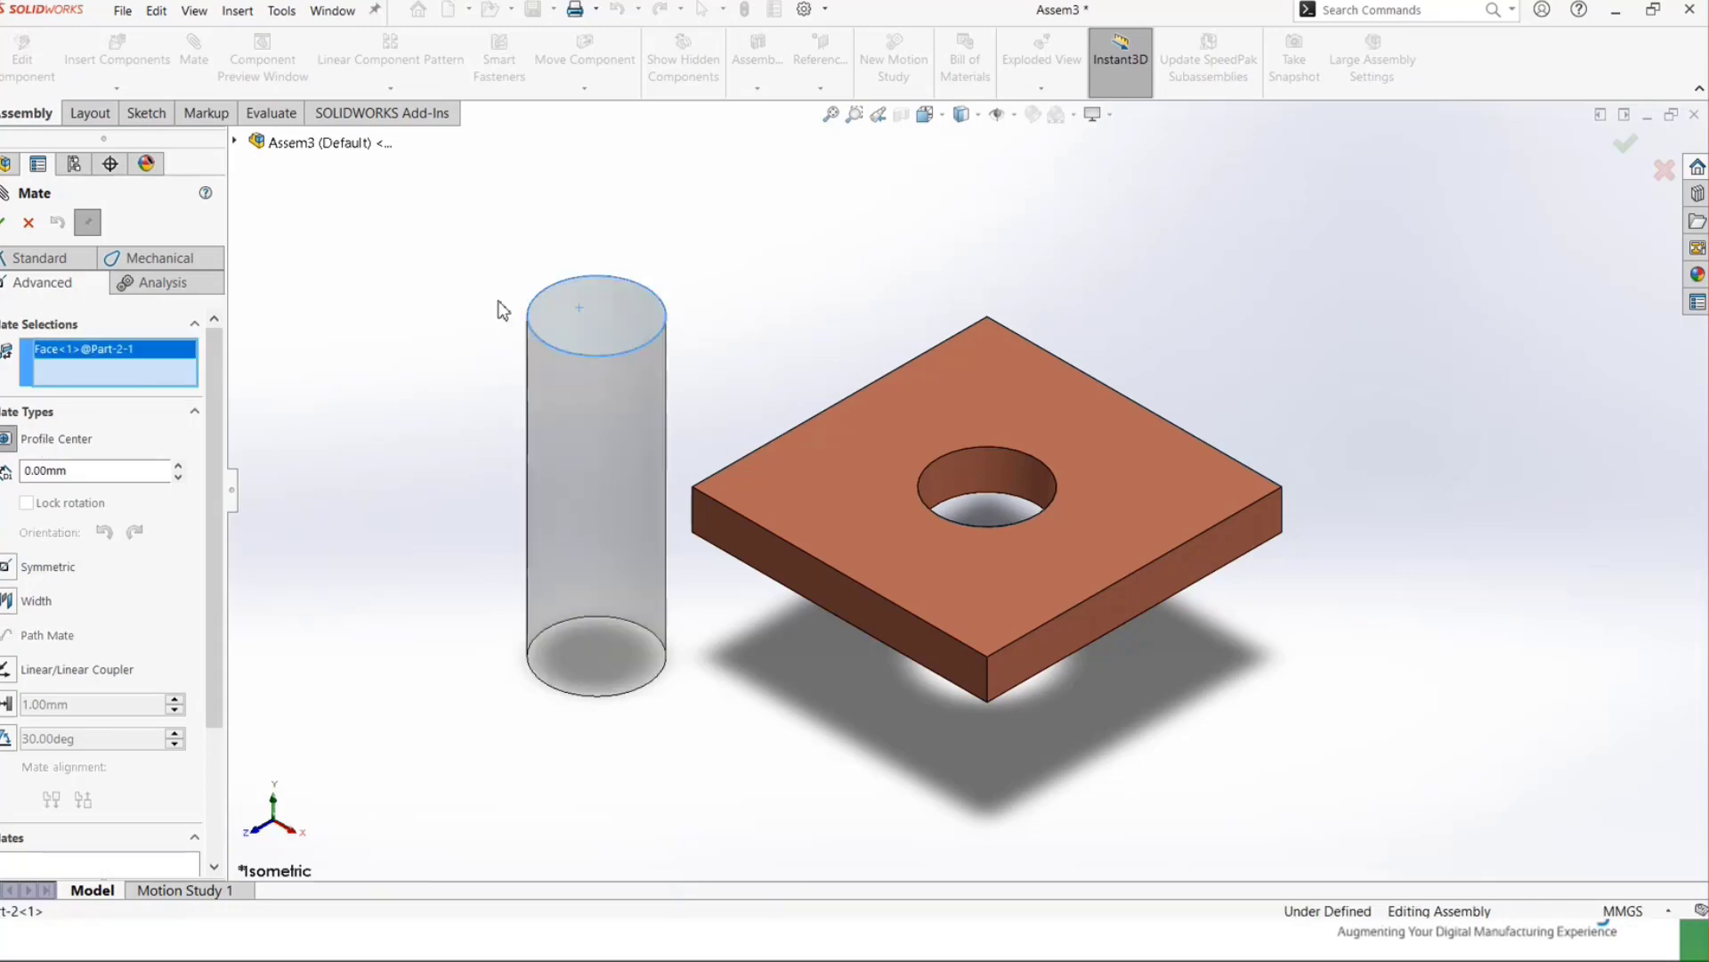
{"action": "left_click", "coordinate": [991, 388]}
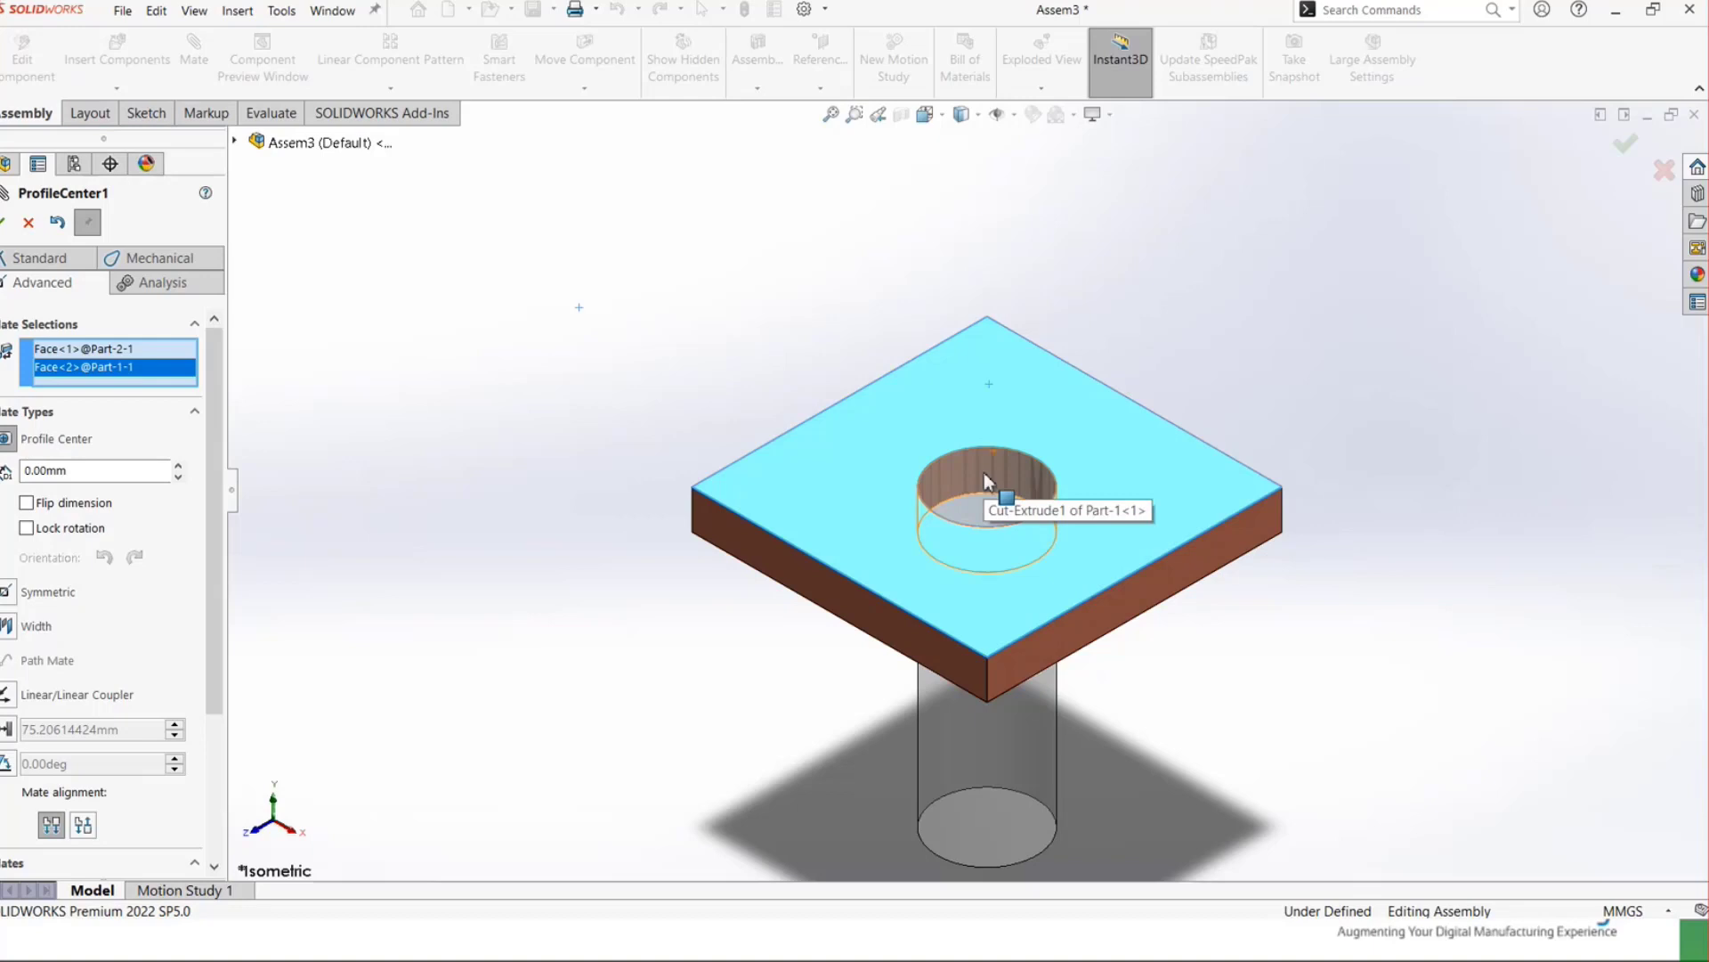
- Flip the mate alignment so the cylinder stands above the plate, and accept the Profile Center mate with its rotation locked
{"action": "left_click", "coordinate": [83, 826]}
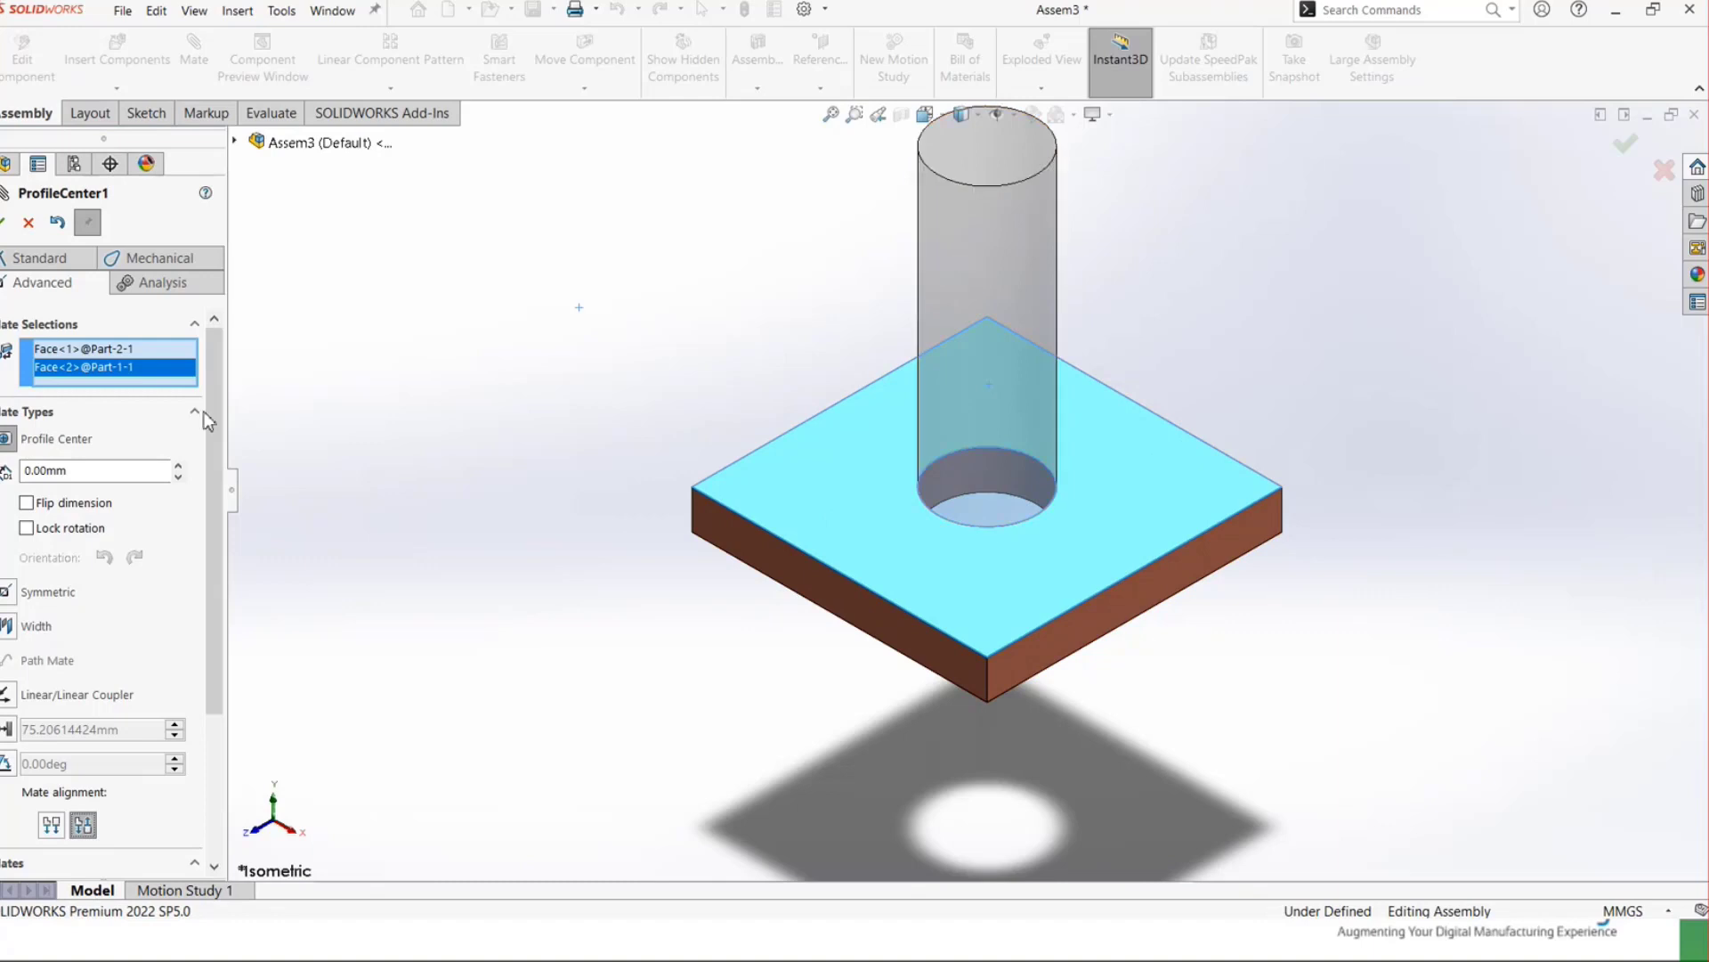
{"action": "left_click", "coordinate": [27, 528]}
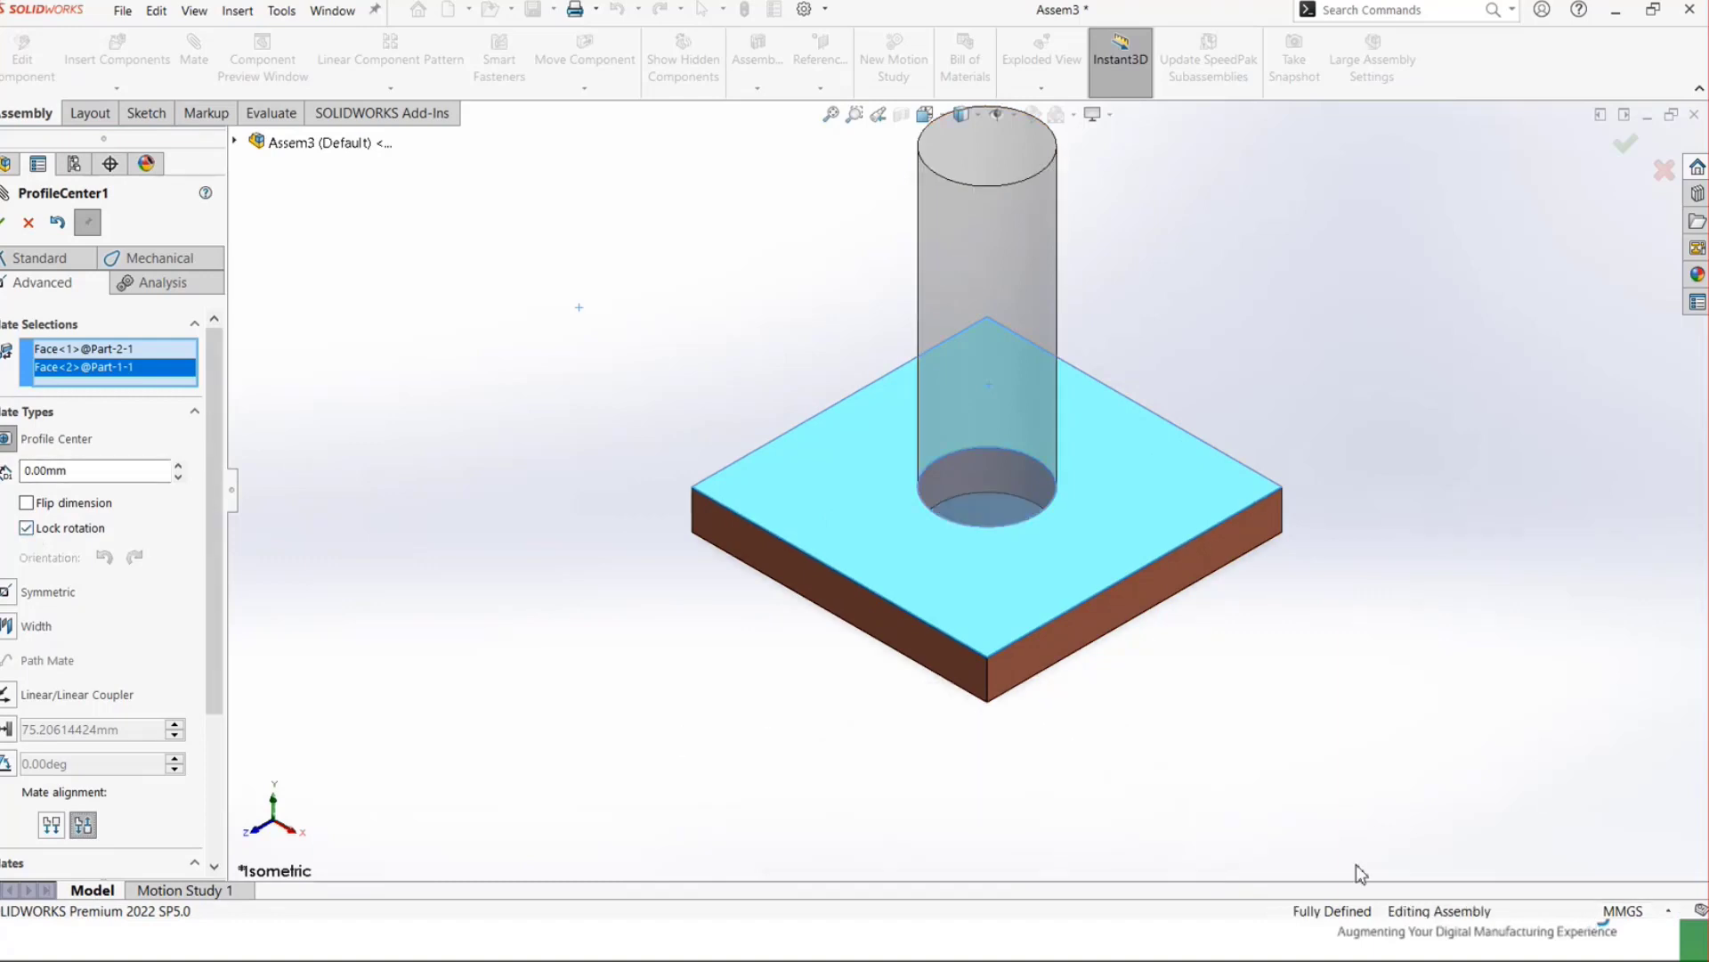
{"action": "left_click", "coordinate": [3, 224]}
{"action": "middle_click_drag", "start_coordinate": [847, 454], "coordinate": [740, 374]}
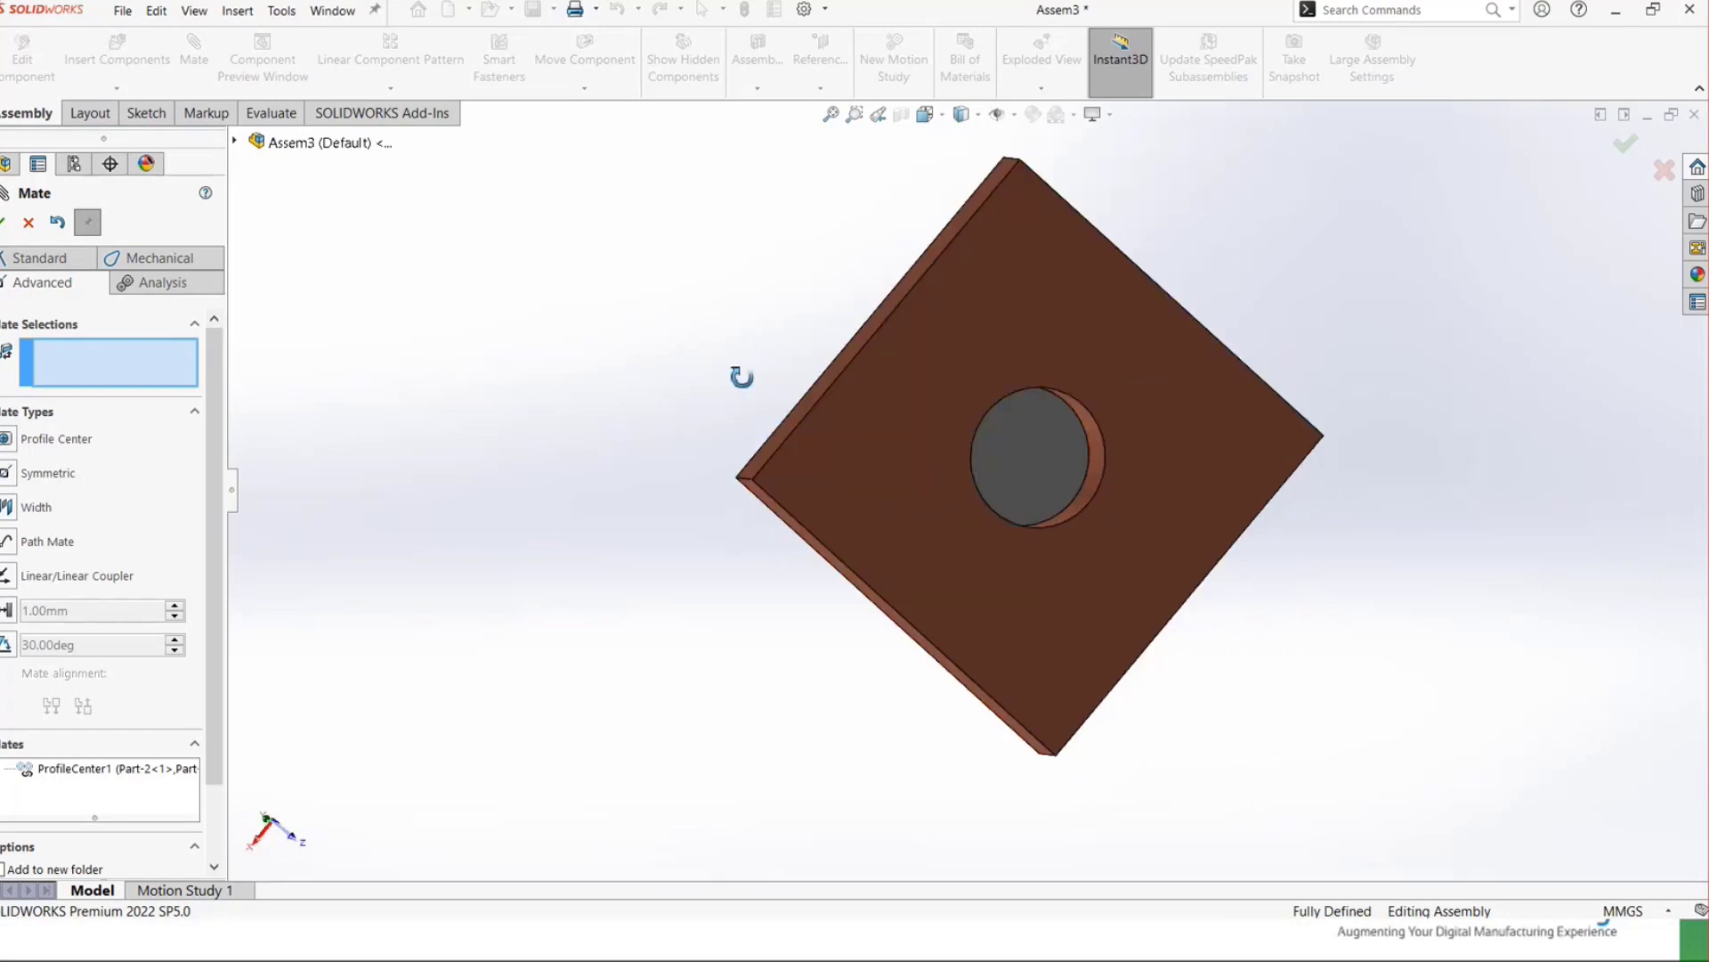
{"action": "scroll", "coordinate": [1036, 449], "scroll_direction": "down", "scroll_amount": 2}
{"action": "middle_click_drag", "start_coordinate": [1037, 448], "coordinate": [570, 648]}
{"action": "key", "text": "ctrl+7"}
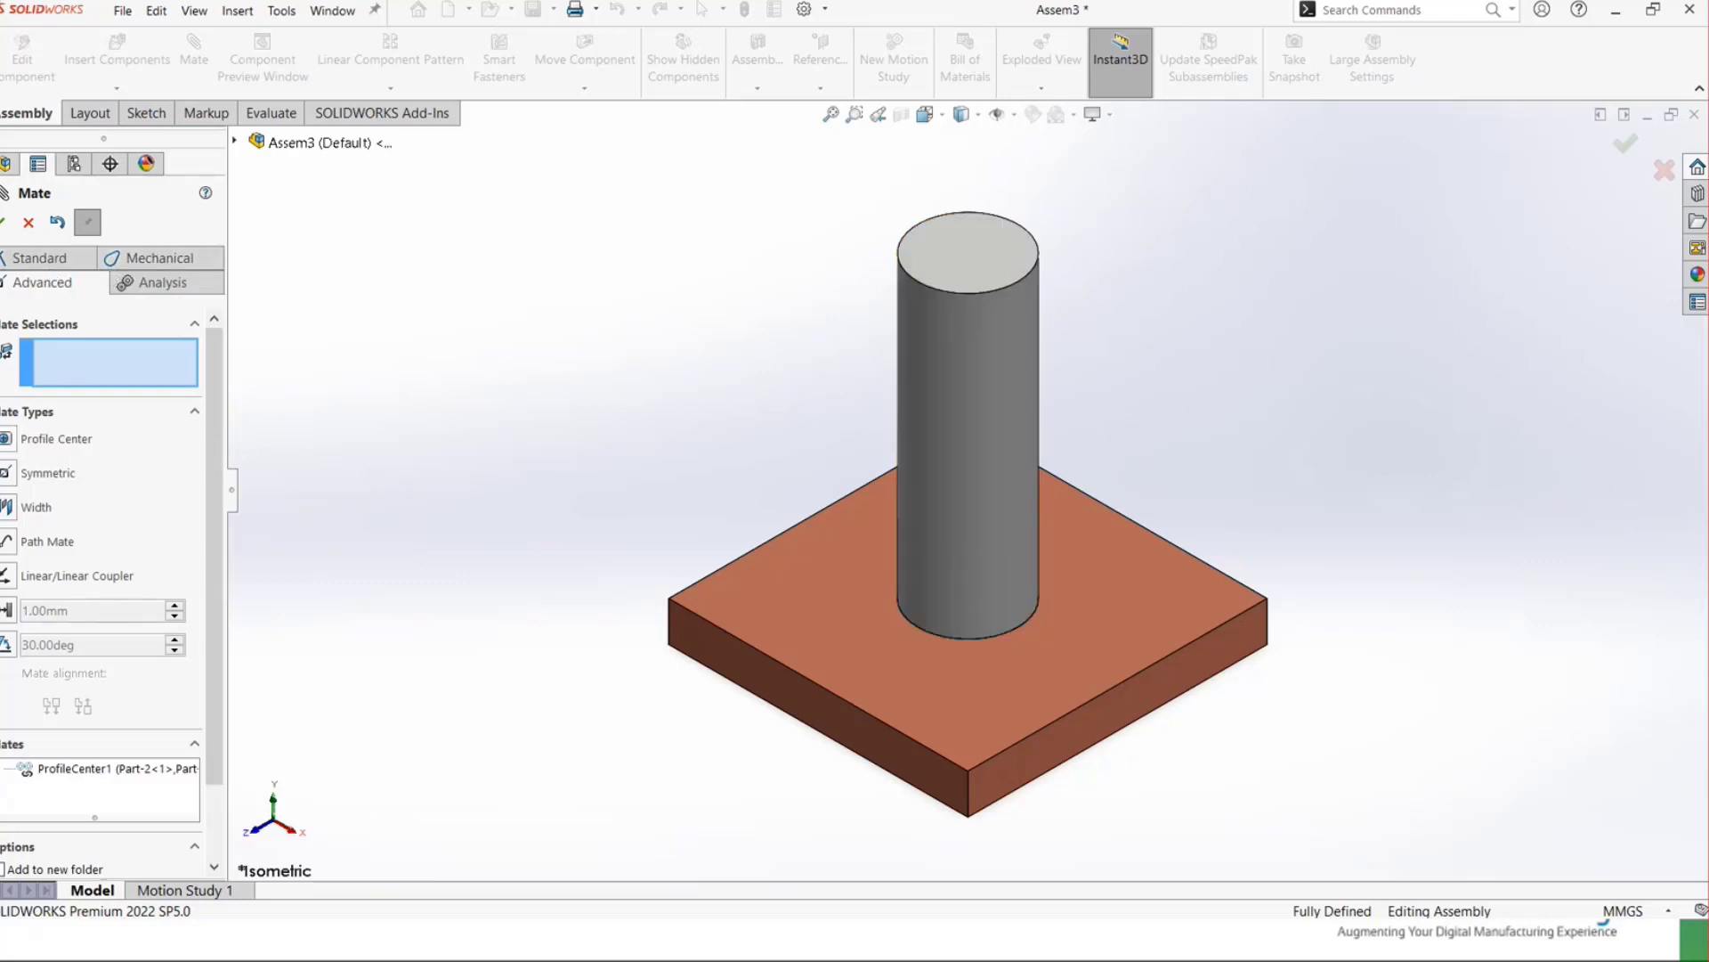
- Leave the mate command and close the assembly document
{"action": "left_click", "coordinate": [1664, 170]}
{"action": "left_click", "coordinate": [1694, 114]}
{"action": "left_click", "coordinate": [822, 494]}
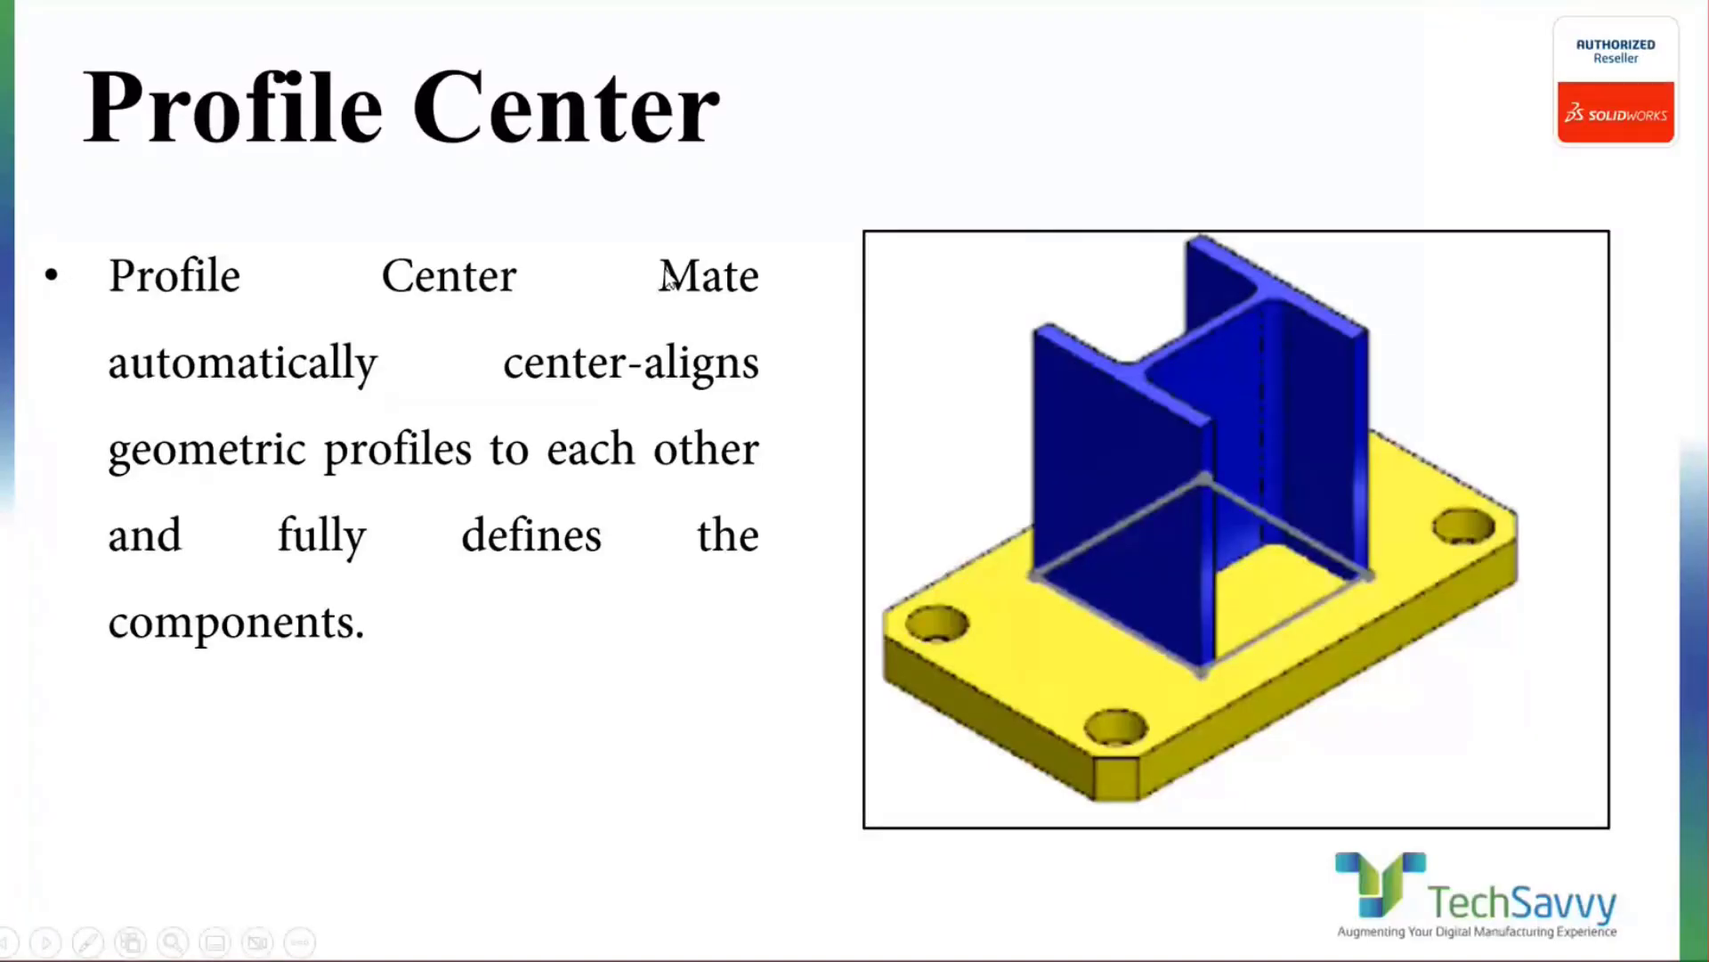
- Create a new assembly and insert Part-1.SLDPRT at the origin as its base component
{"action": "left_click", "coordinate": [669, 279]}
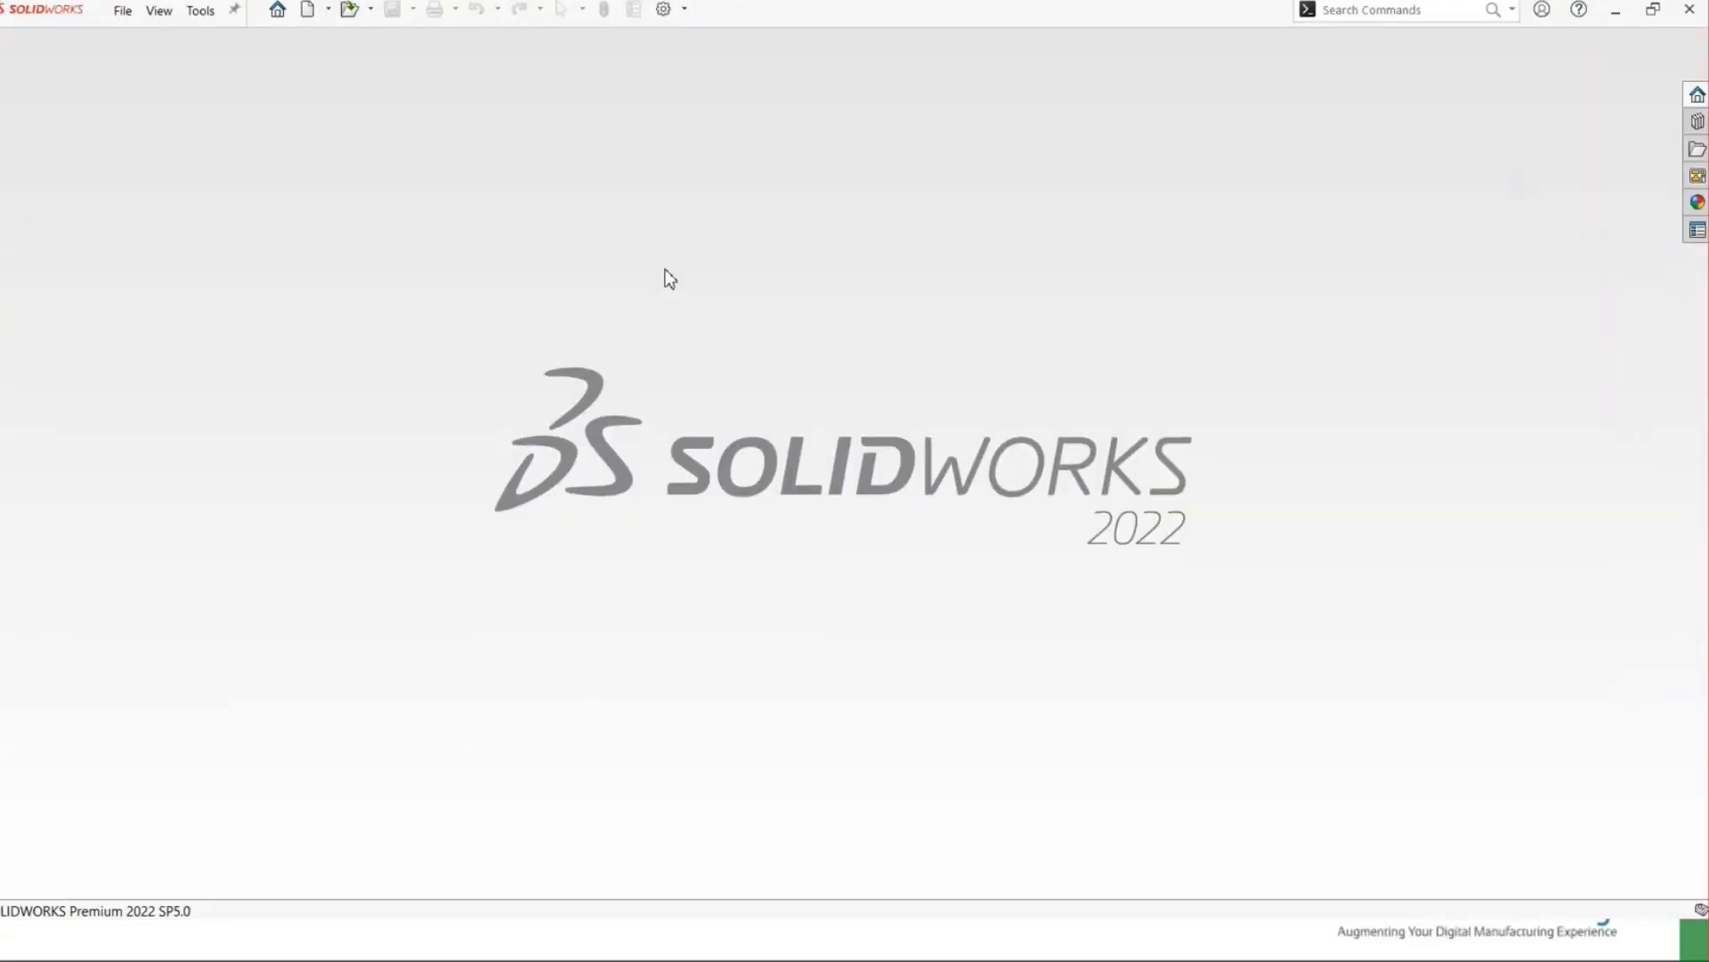
{"action": "key", "text": "ctrl+n"}
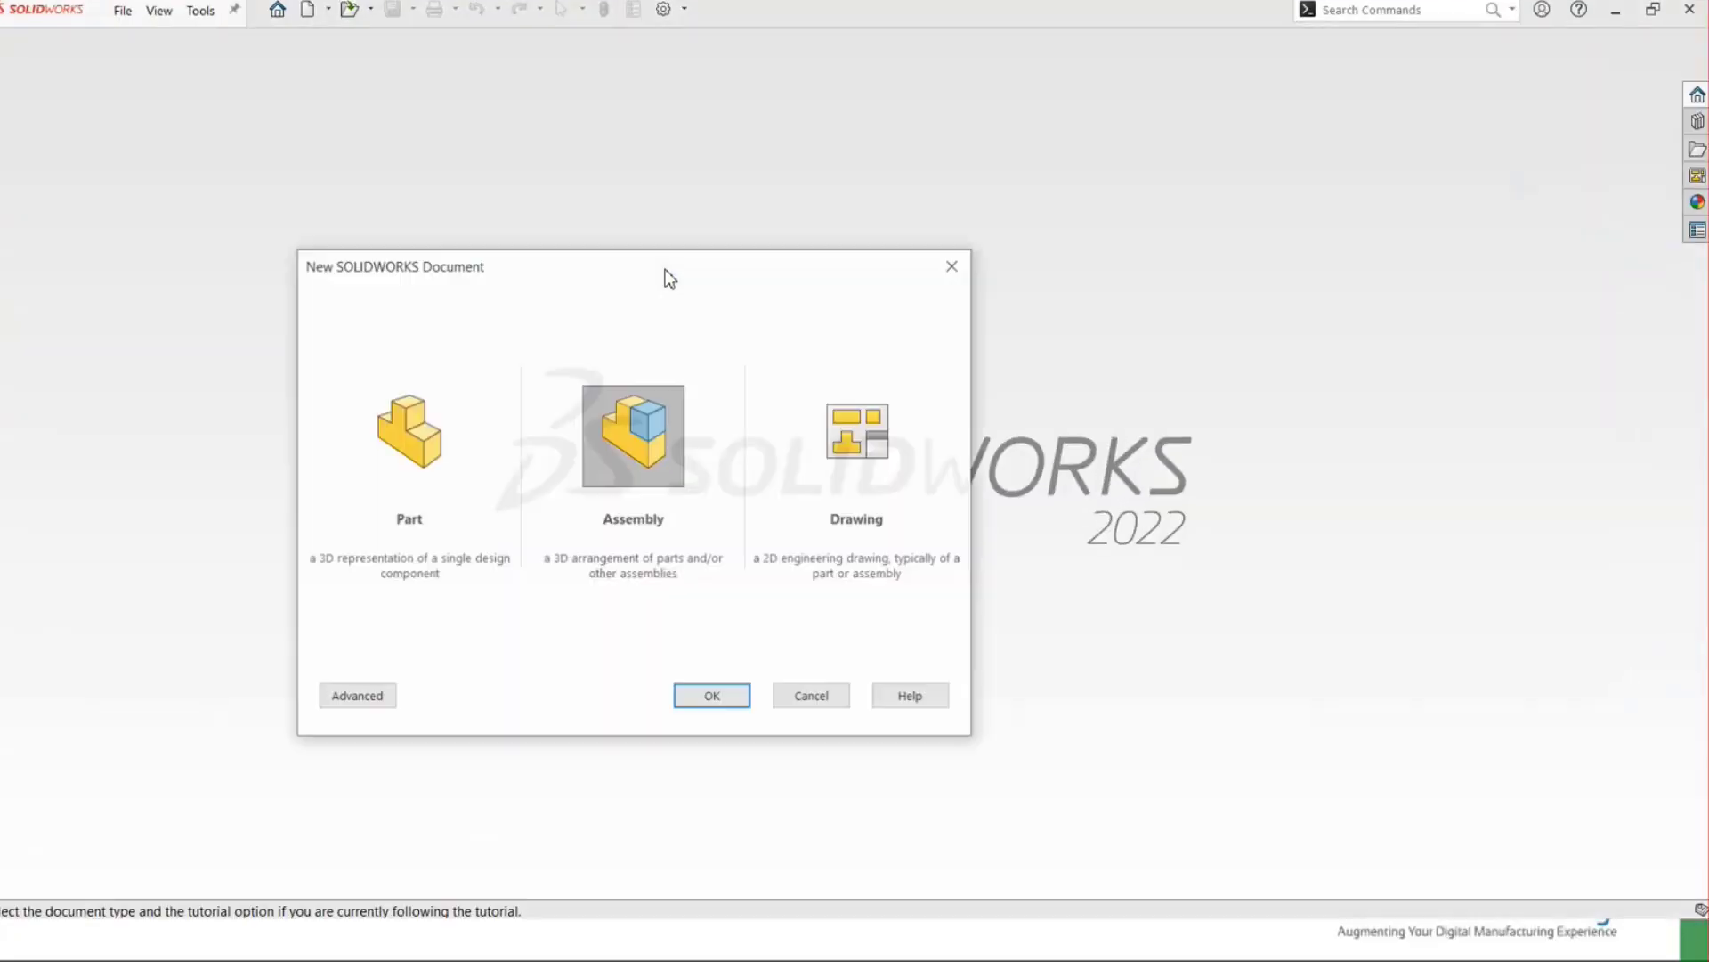
{"action": "key", "text": "Return"}
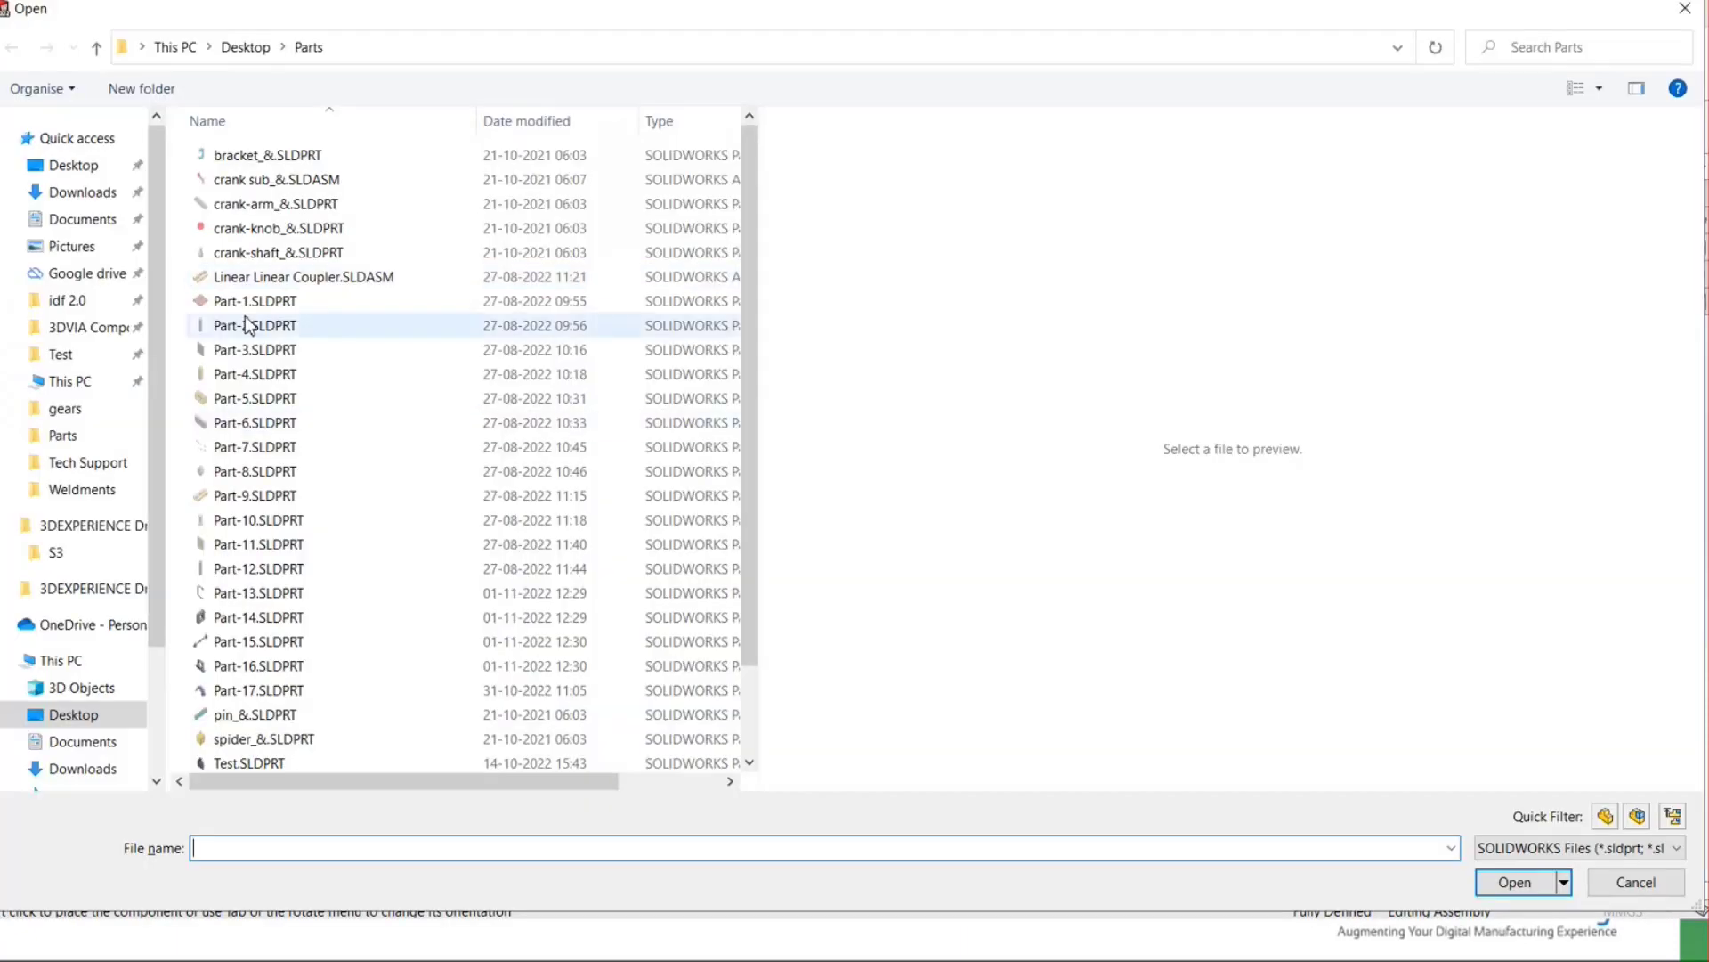
{"action": "left_click", "coordinate": [224, 303]}
{"action": "left_click", "coordinate": [1479, 883]}
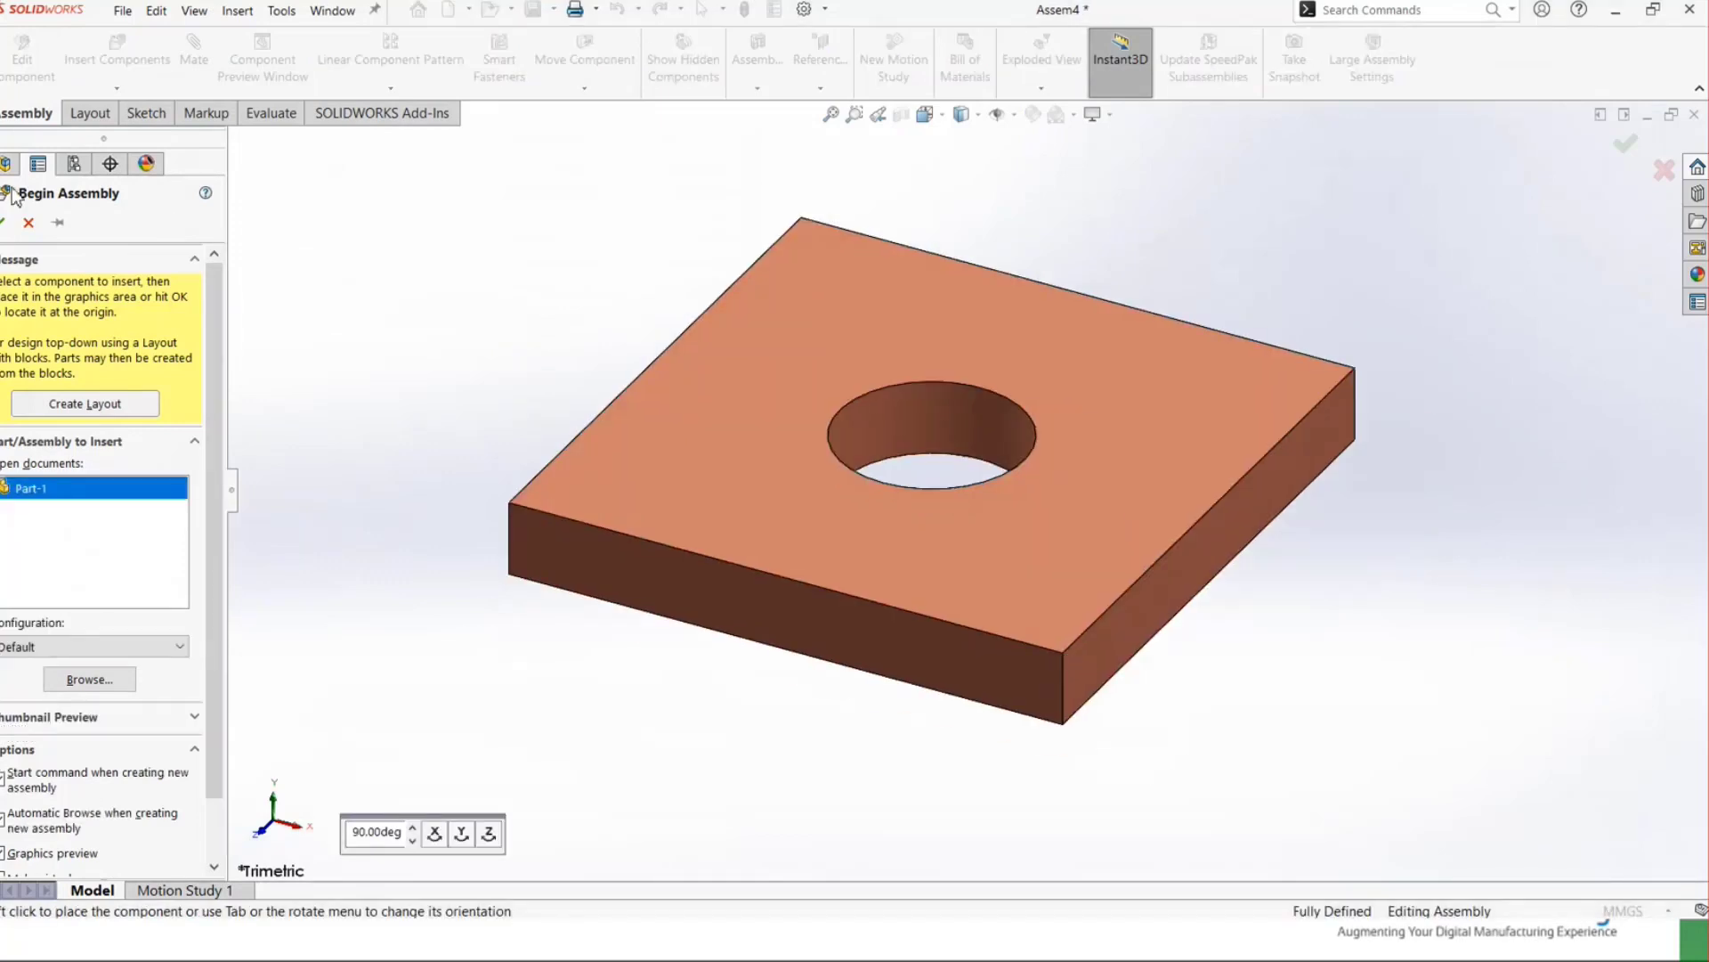
{"action": "left_click", "coordinate": [4, 222]}
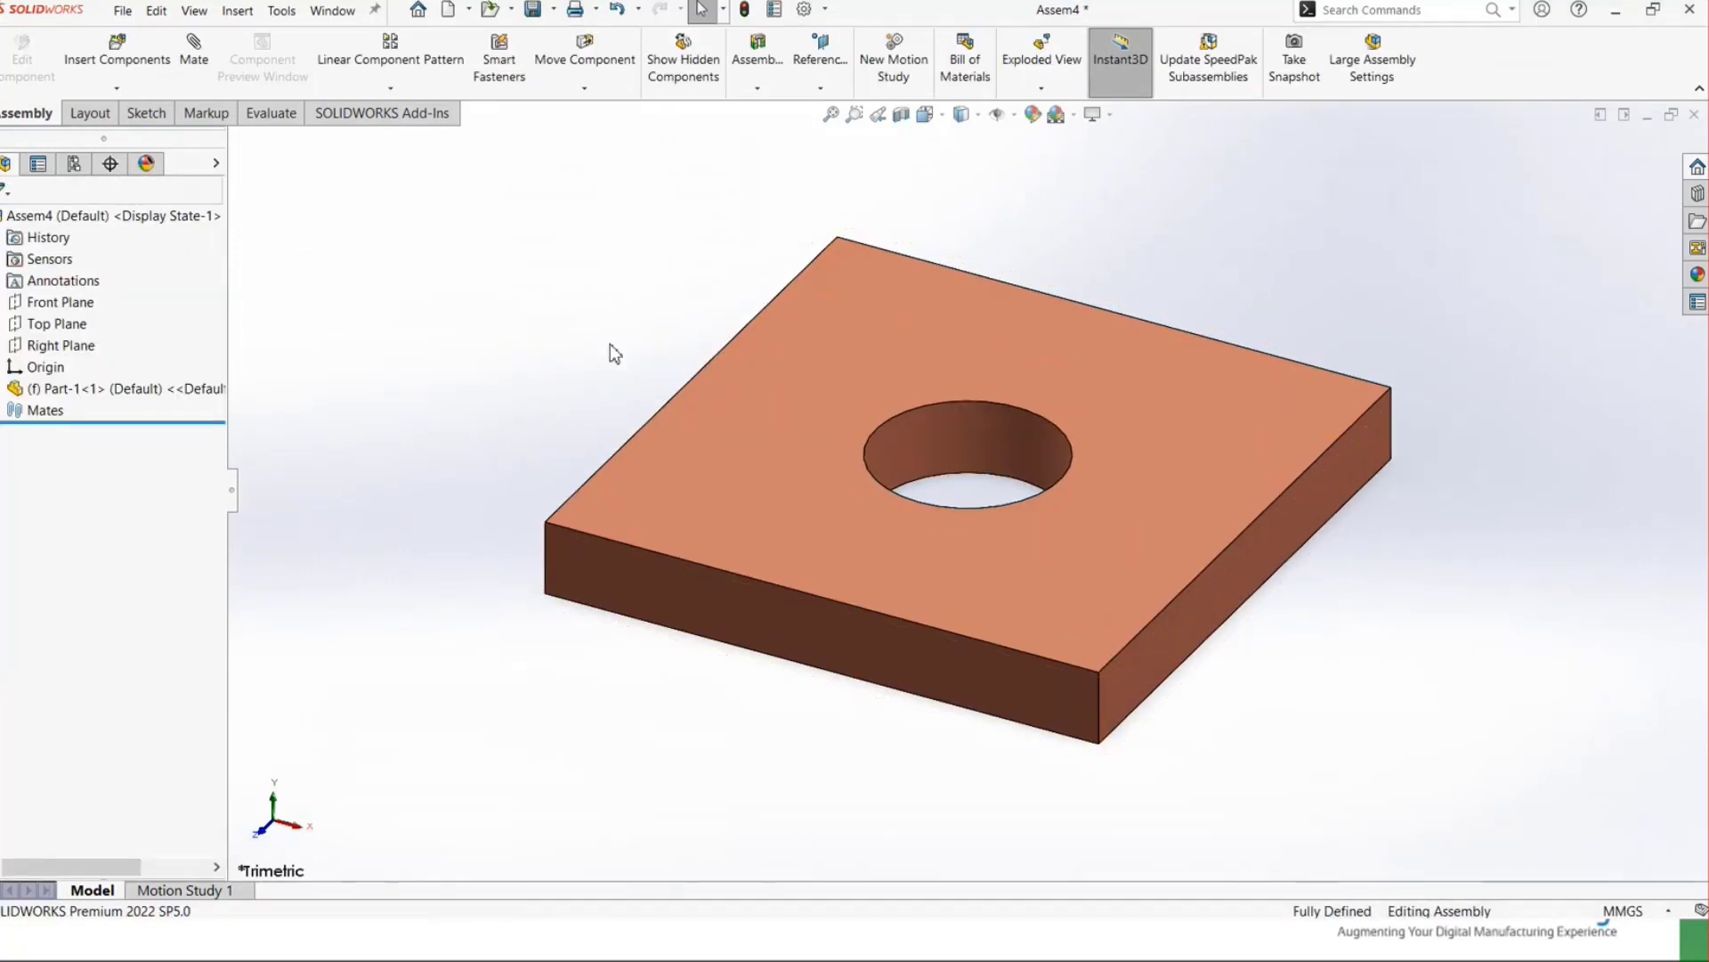
- Insert Part-2.SLDPRT into the assembly next to the plate's corner
{"action": "key", "text": "ctrl+7"}
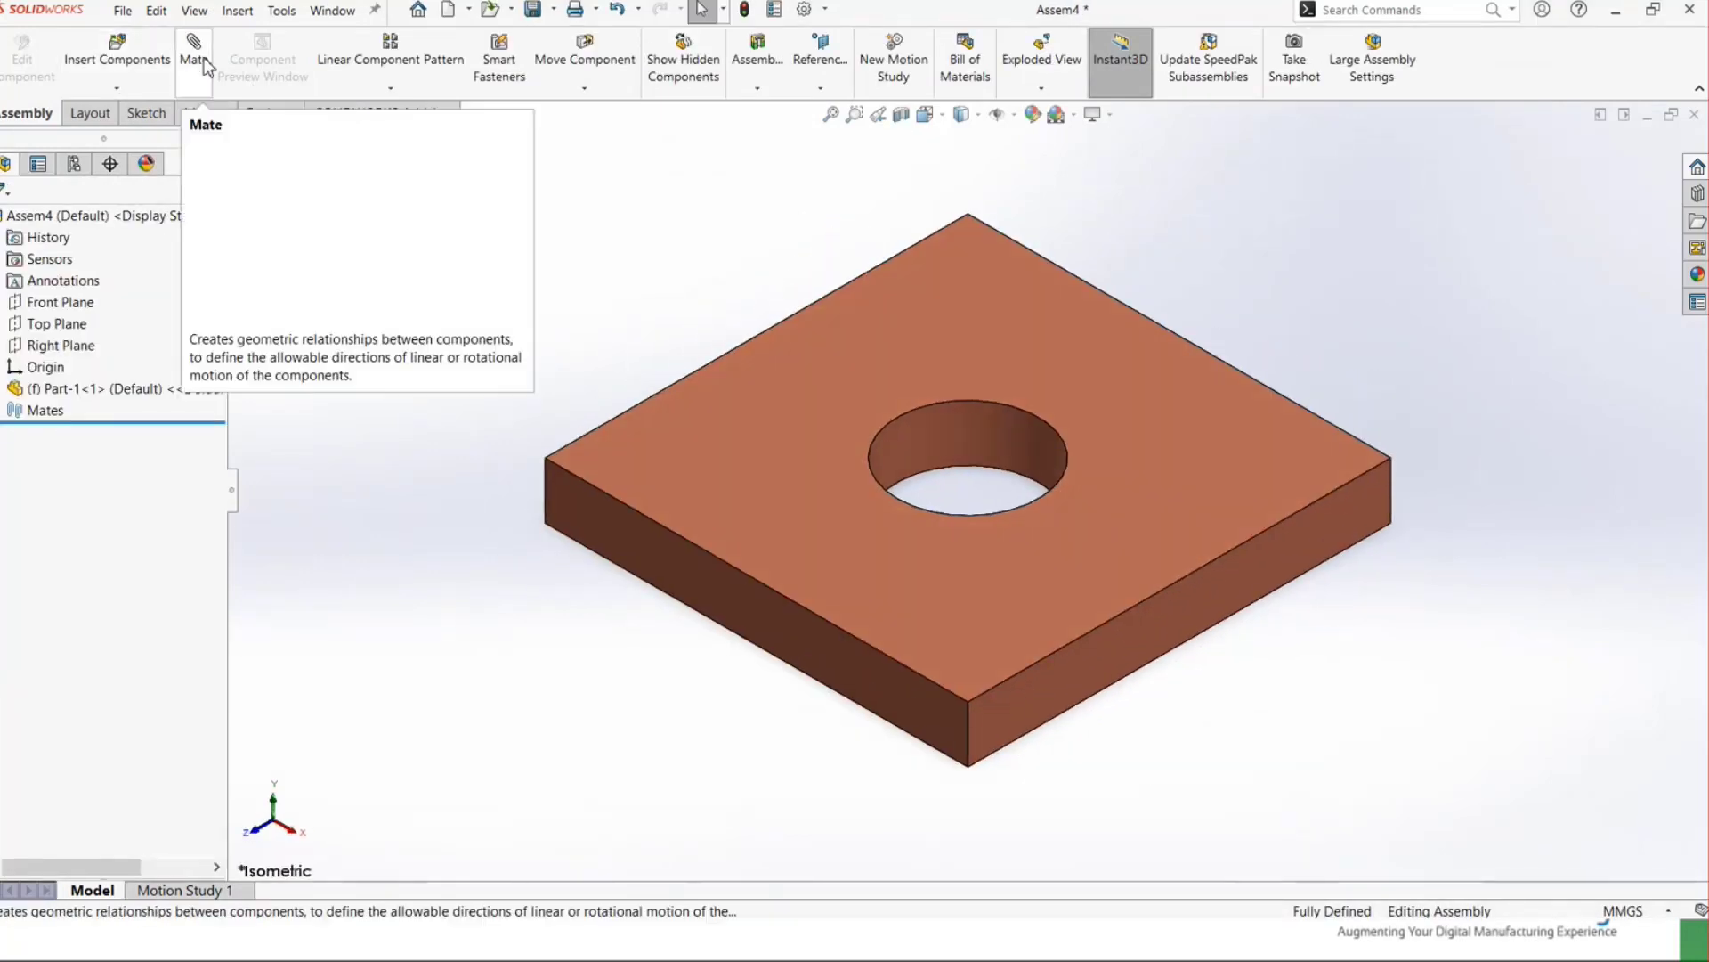
{"action": "left_click", "coordinate": [203, 66]}
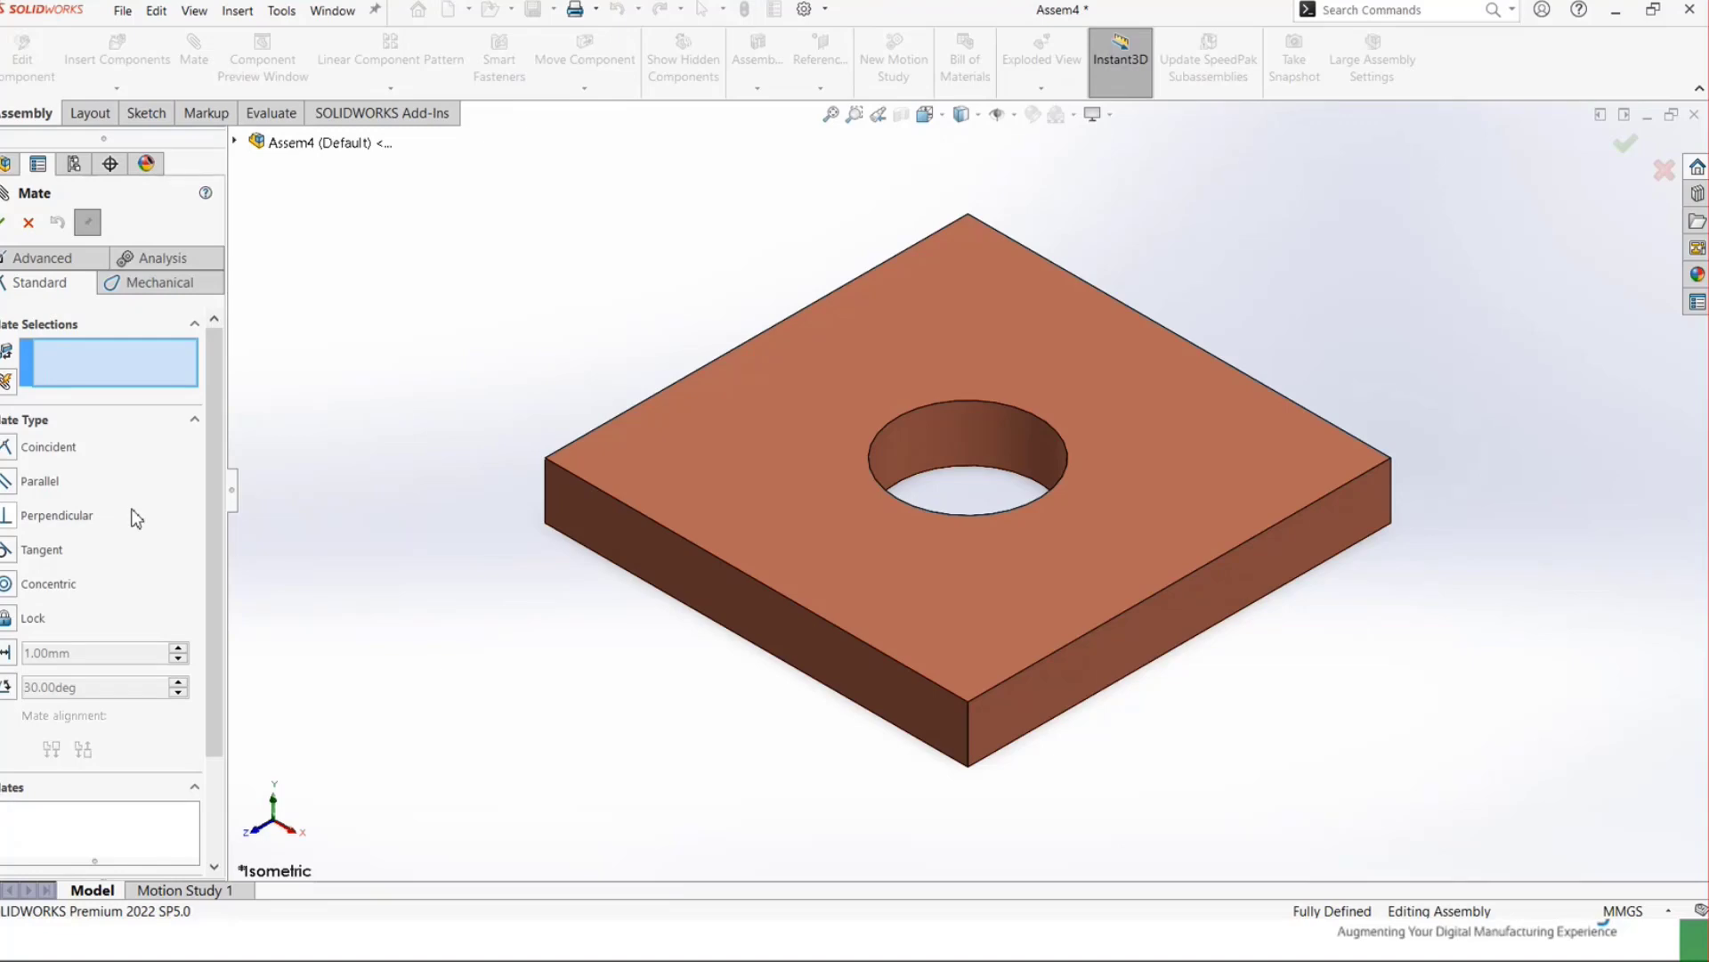
{"action": "left_click", "coordinate": [89, 60]}
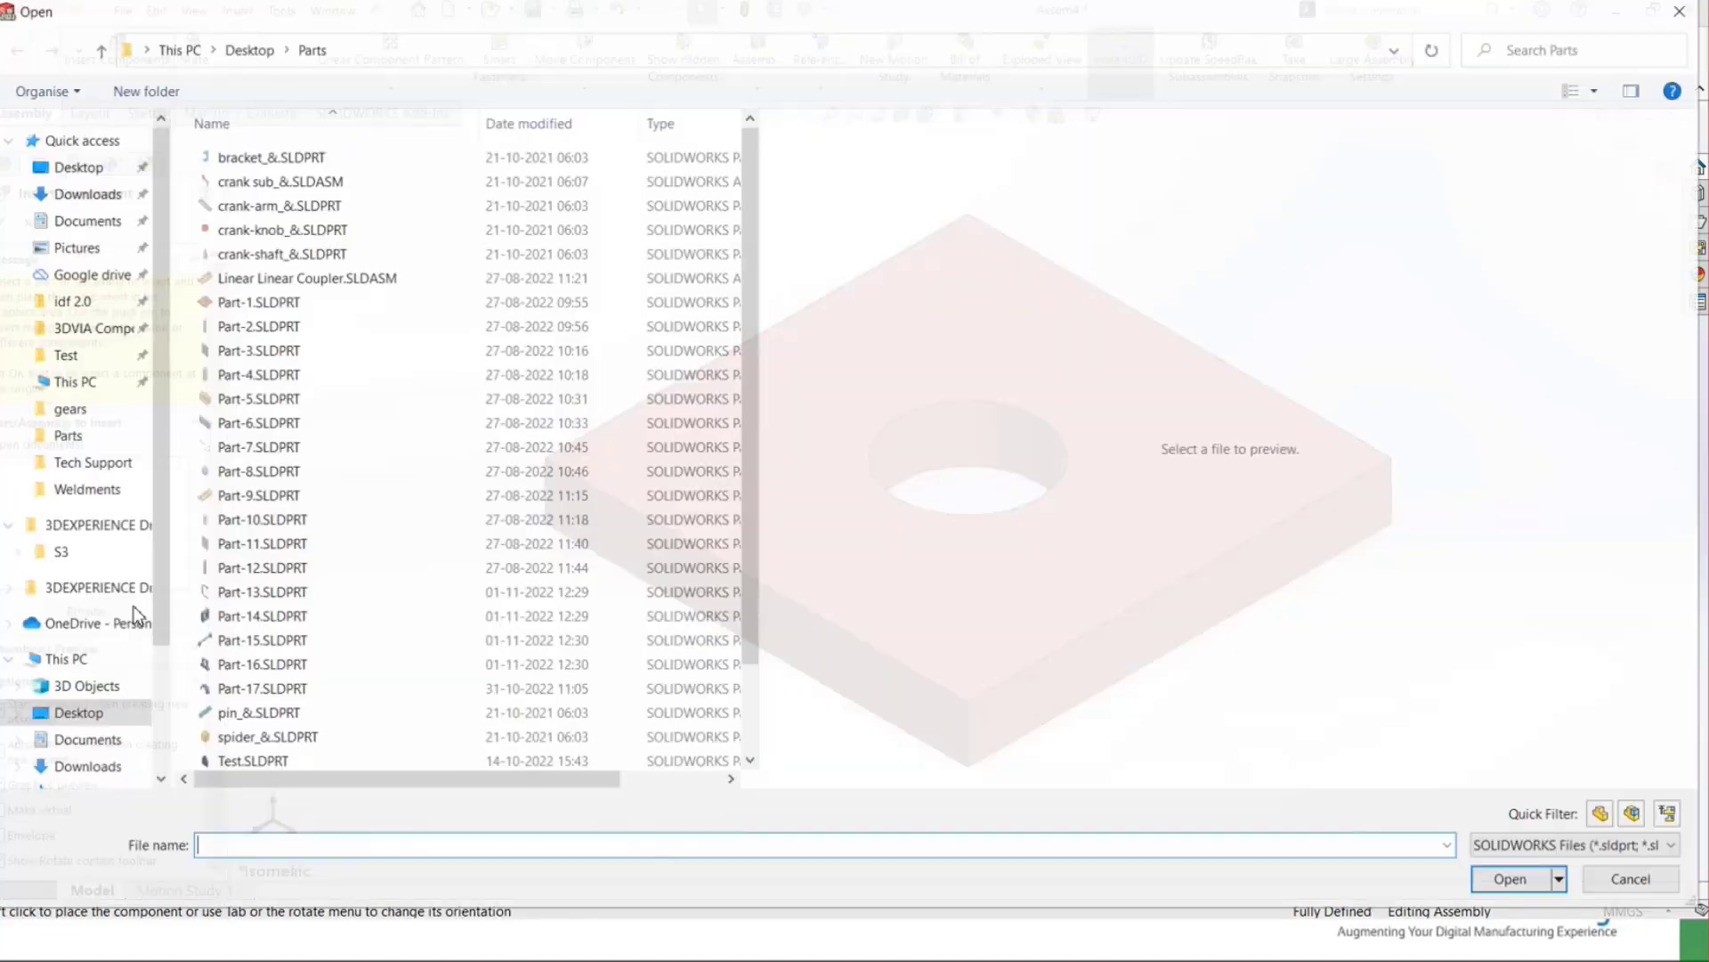
{"action": "left_click", "coordinate": [255, 325]}
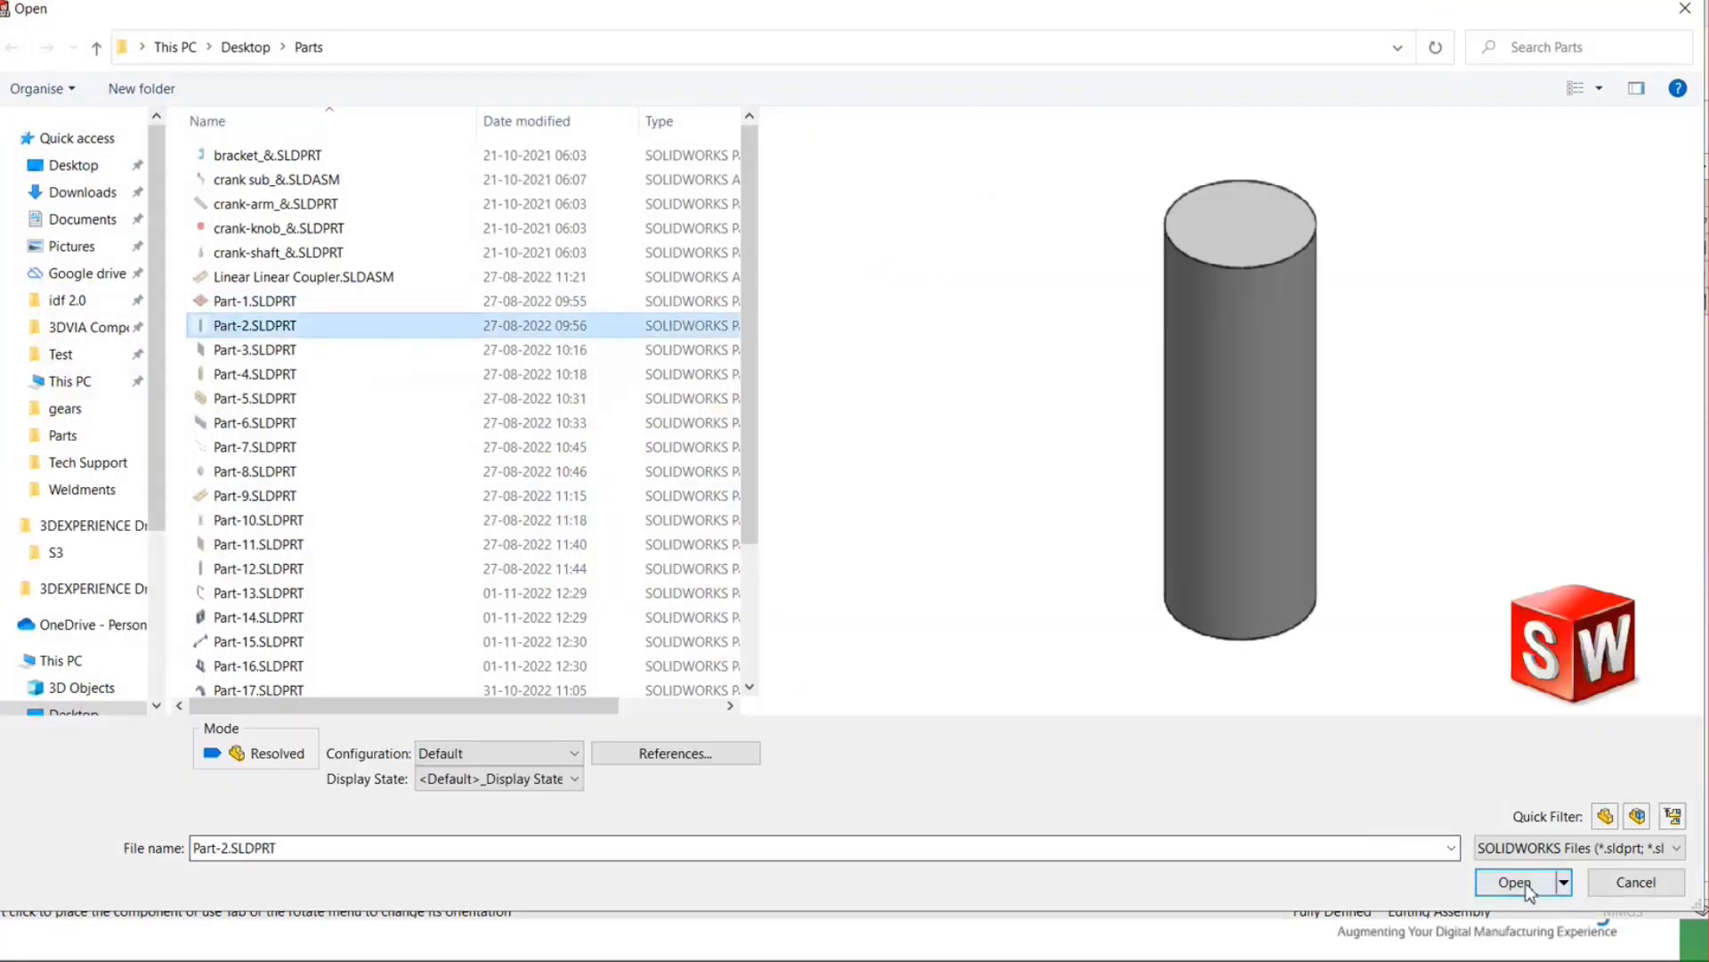
{"action": "left_click", "coordinate": [1513, 881]}
{"action": "left_click", "coordinate": [401, 411]}
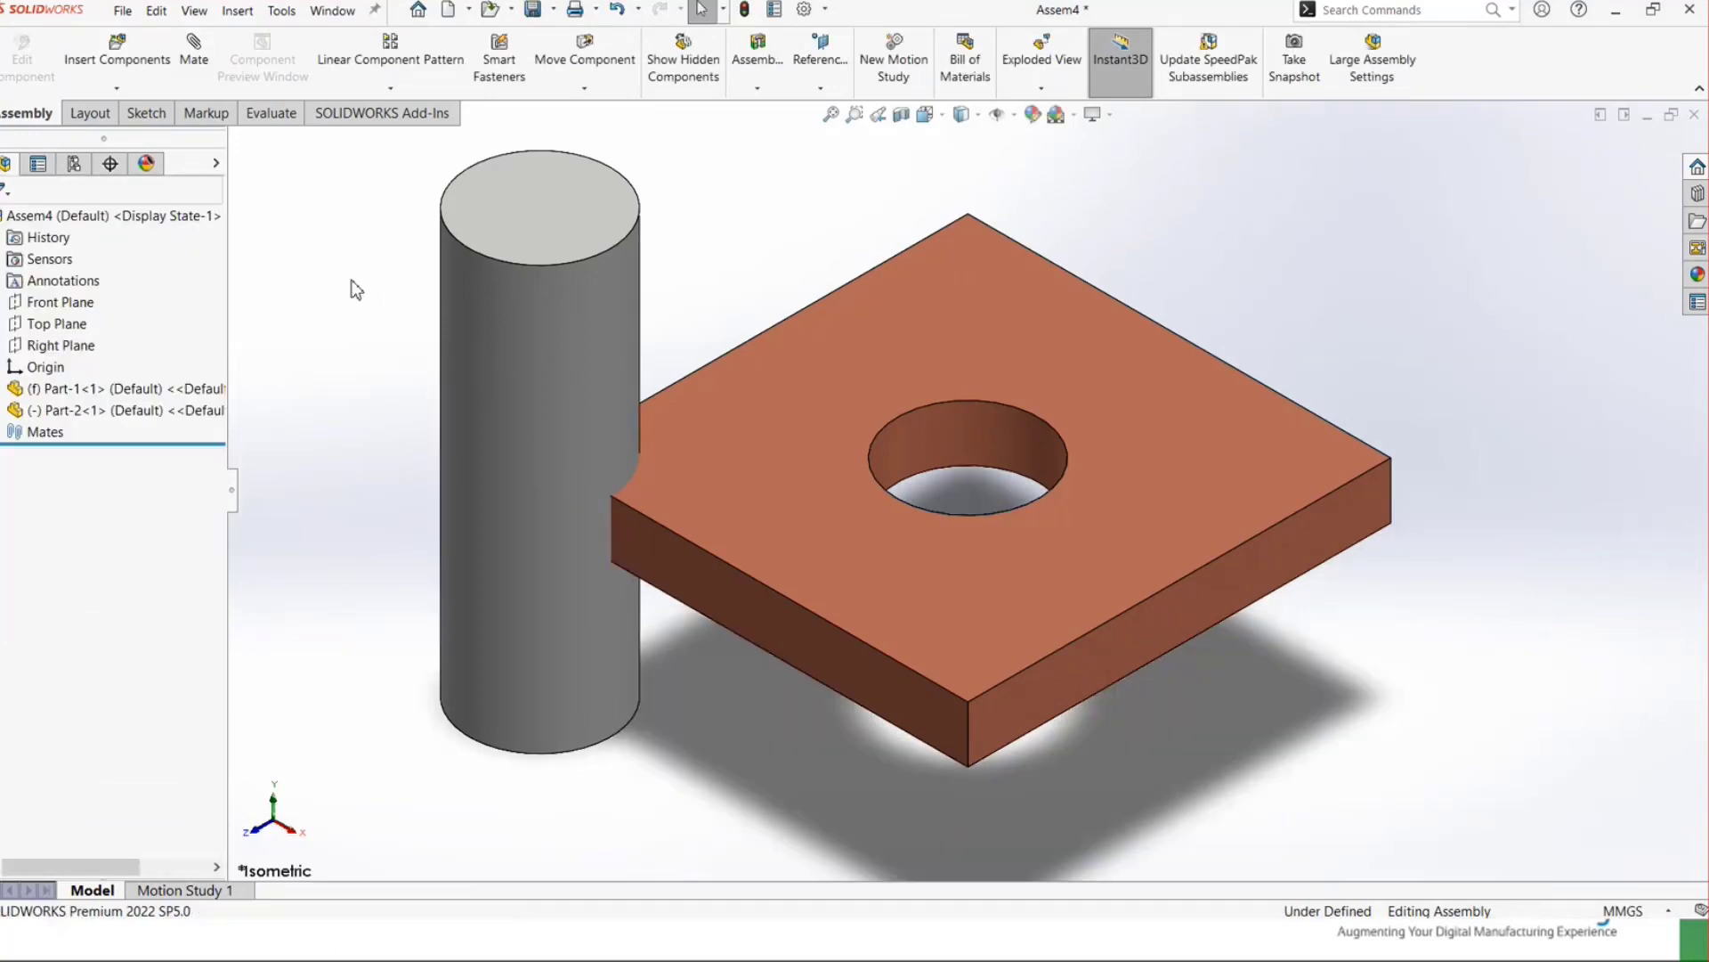
- Add a concentric mate with locked rotation between the cylinder's outer face and the plate's hole
{"action": "scroll", "coordinate": [511, 417], "scroll_direction": "up", "scroll_amount": 2}
{"action": "scroll", "coordinate": [511, 416], "scroll_direction": "down", "scroll_amount": 2}
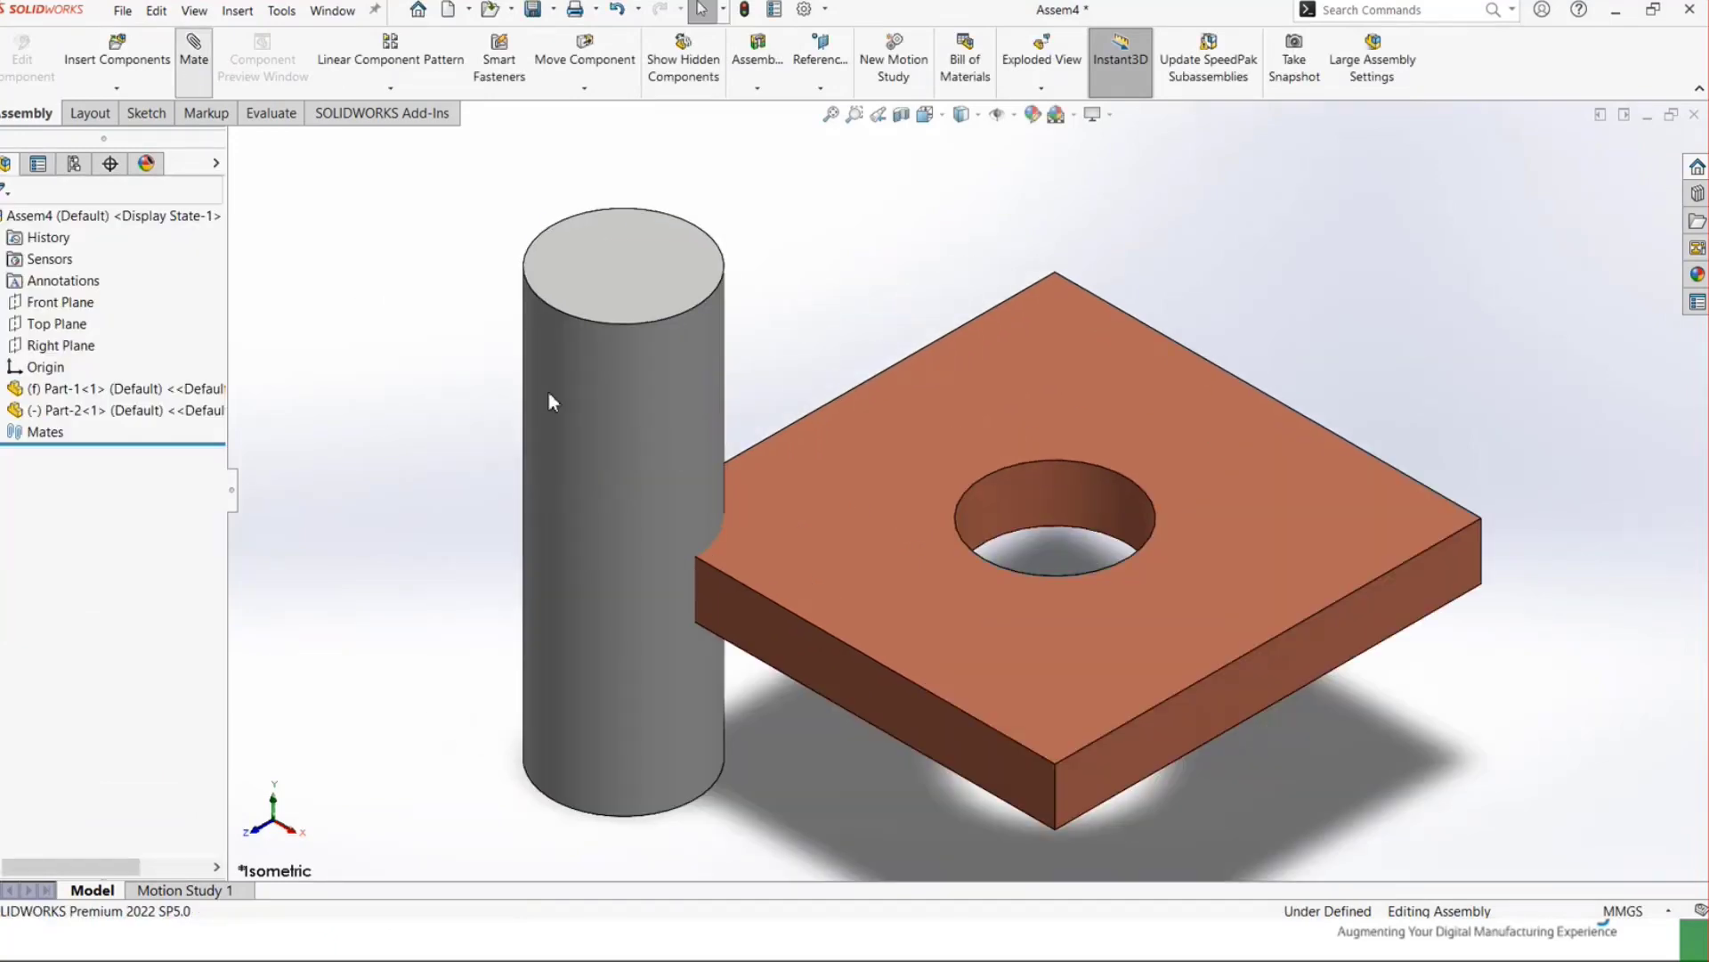
{"action": "left_click", "coordinate": [580, 381]}
{"action": "left_click", "coordinate": [1029, 497]}
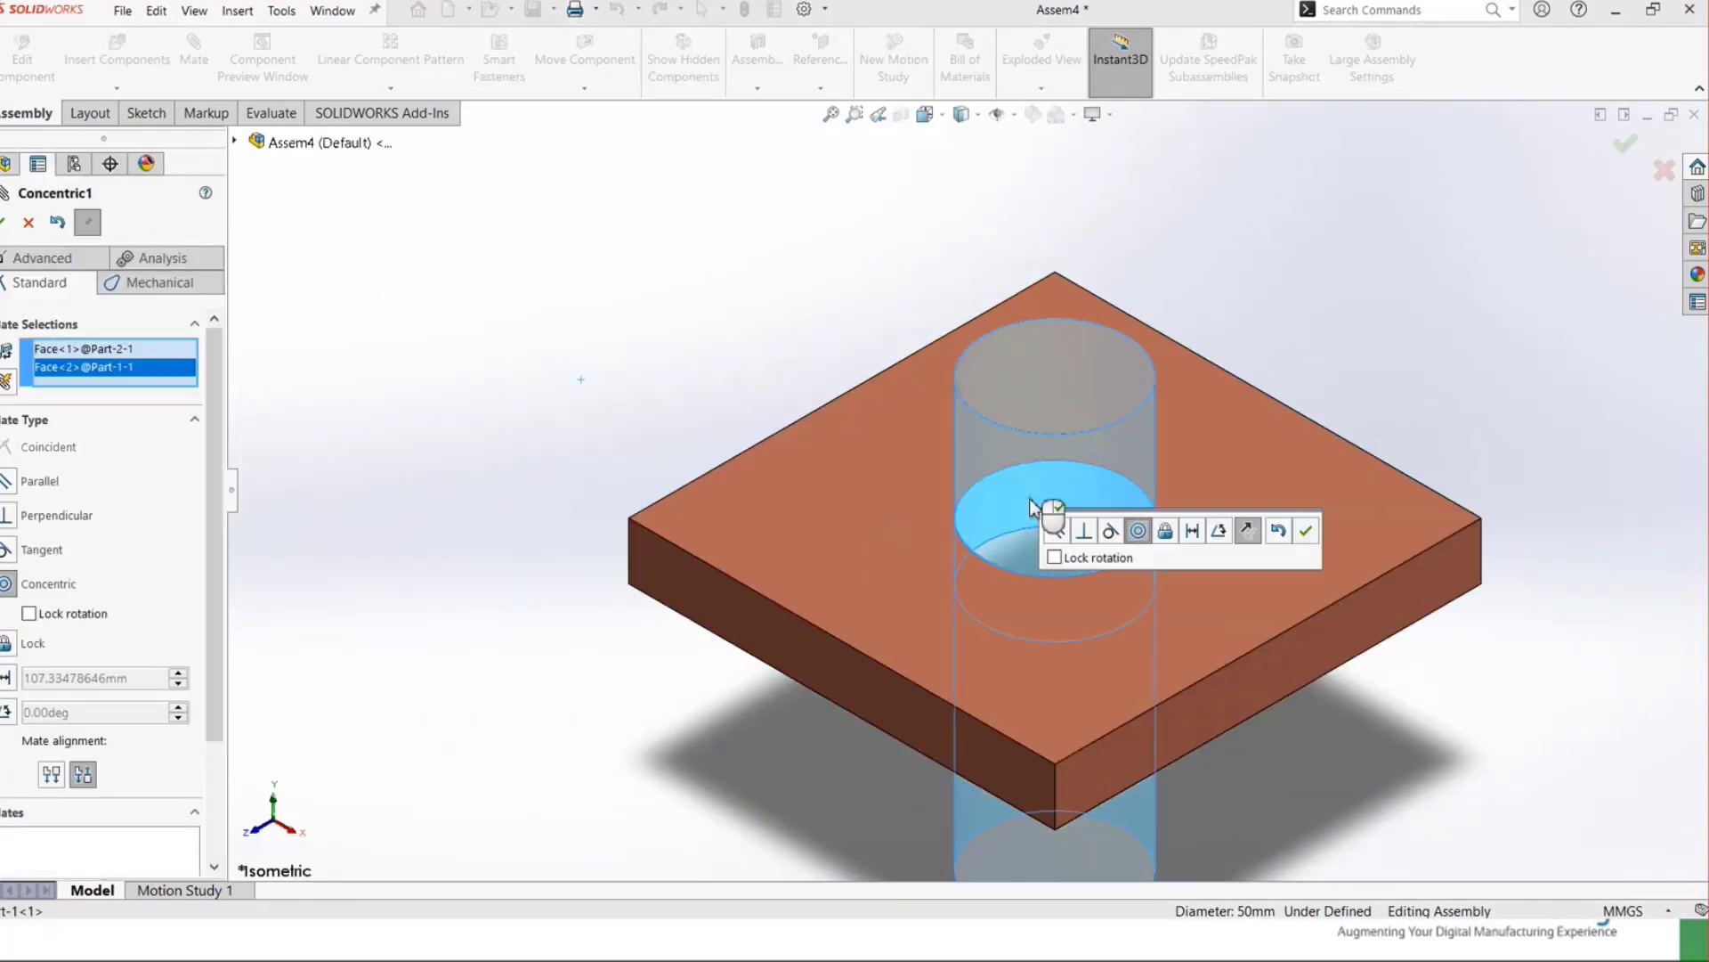
{"action": "left_click", "coordinate": [1054, 557]}
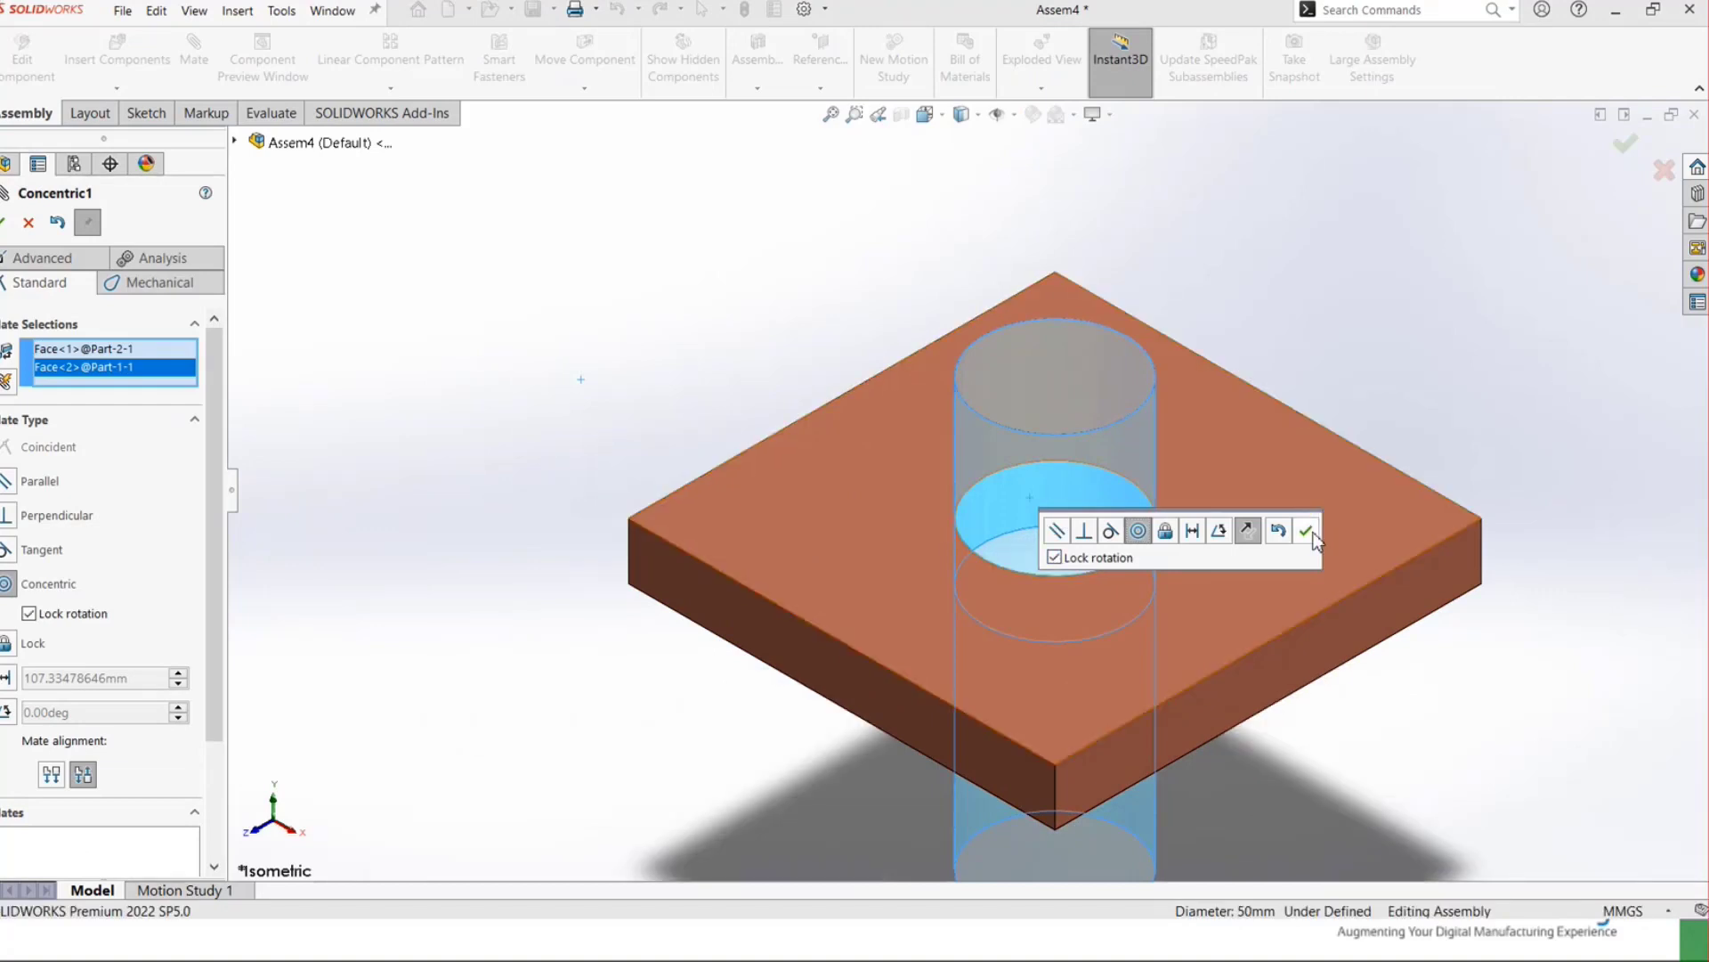
{"action": "left_click", "coordinate": [1305, 531]}
- Slide the cylinder along the hole's axis to try out its remaining freedom of movement
{"action": "left_click_drag", "start_coordinate": [1052, 499], "coordinate": [1056, 406]}
{"action": "scroll", "coordinate": [1052, 485], "scroll_direction": "up", "scroll_amount": 2}
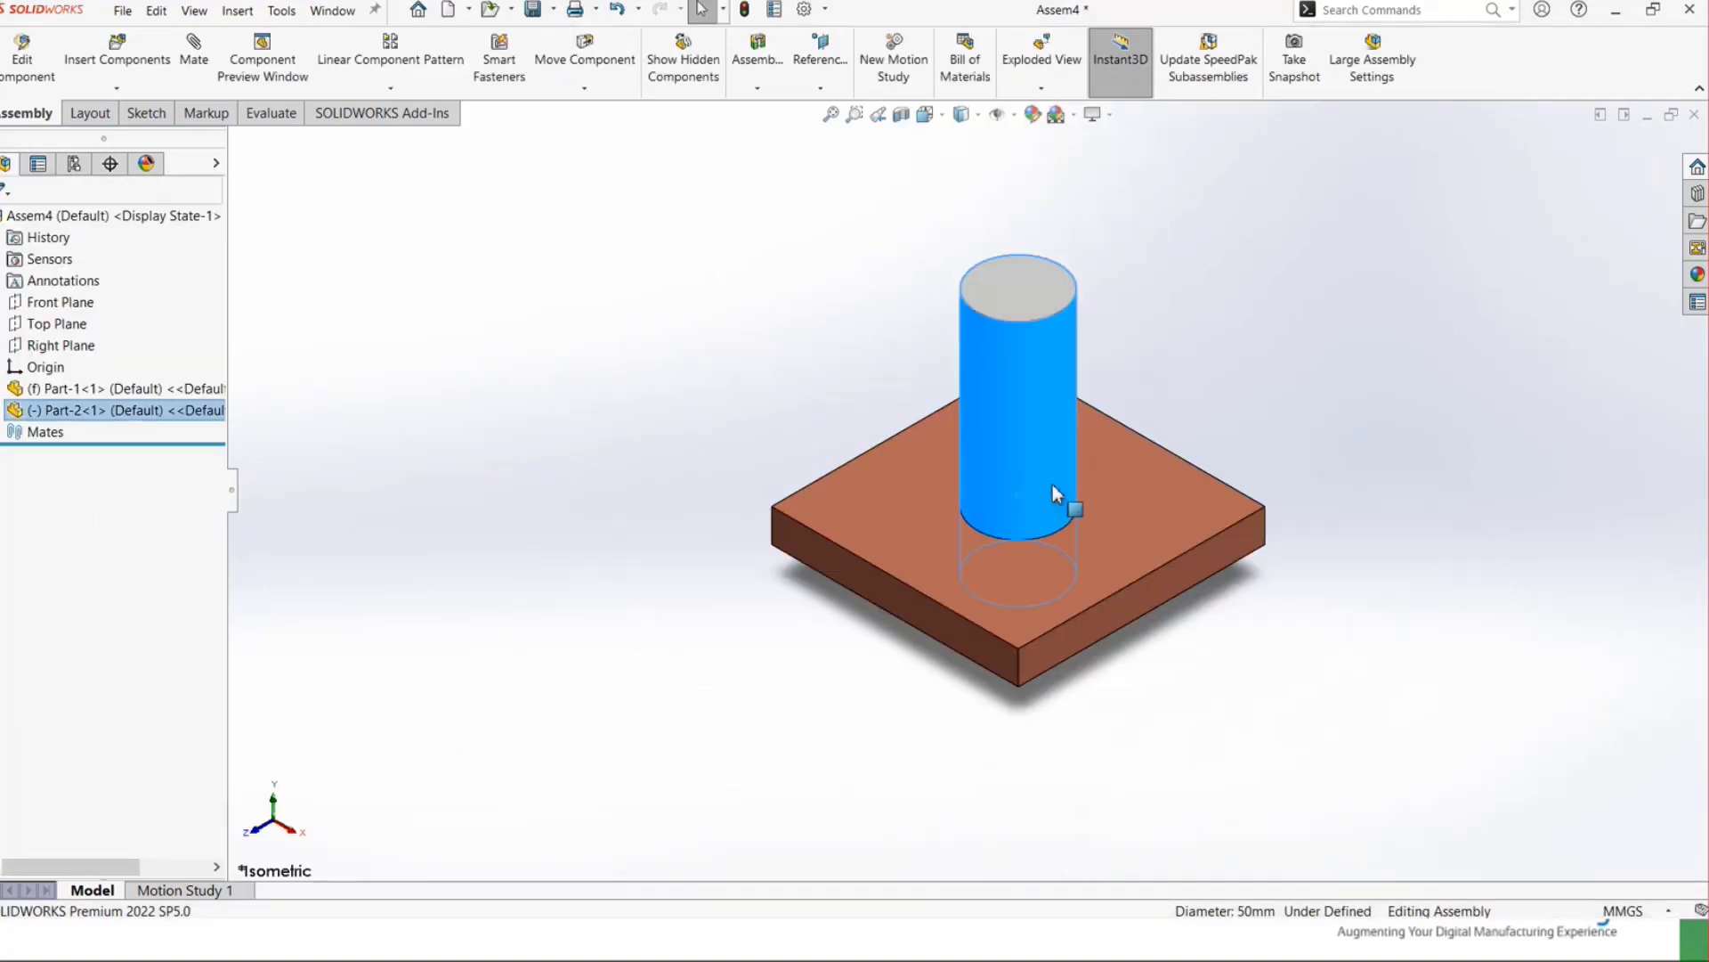
{"action": "middle_click_drag", "start_coordinate": [1052, 484], "coordinate": [985, 402]}
{"action": "left_click_drag", "start_coordinate": [1028, 296], "coordinate": [1075, 205]}
{"action": "left_click", "coordinate": [532, 341]}
{"action": "key", "text": "ctrl+7"}
- Examine the cylinder's end faces and the plate's top and bottom faces as candidate pairs for positioning the cylinder
{"action": "left_click", "coordinate": [969, 255]}
{"action": "middle_click_drag", "start_coordinate": [916, 706], "coordinate": [1010, 607]}
{"action": "key", "text": "ctrl+7"}
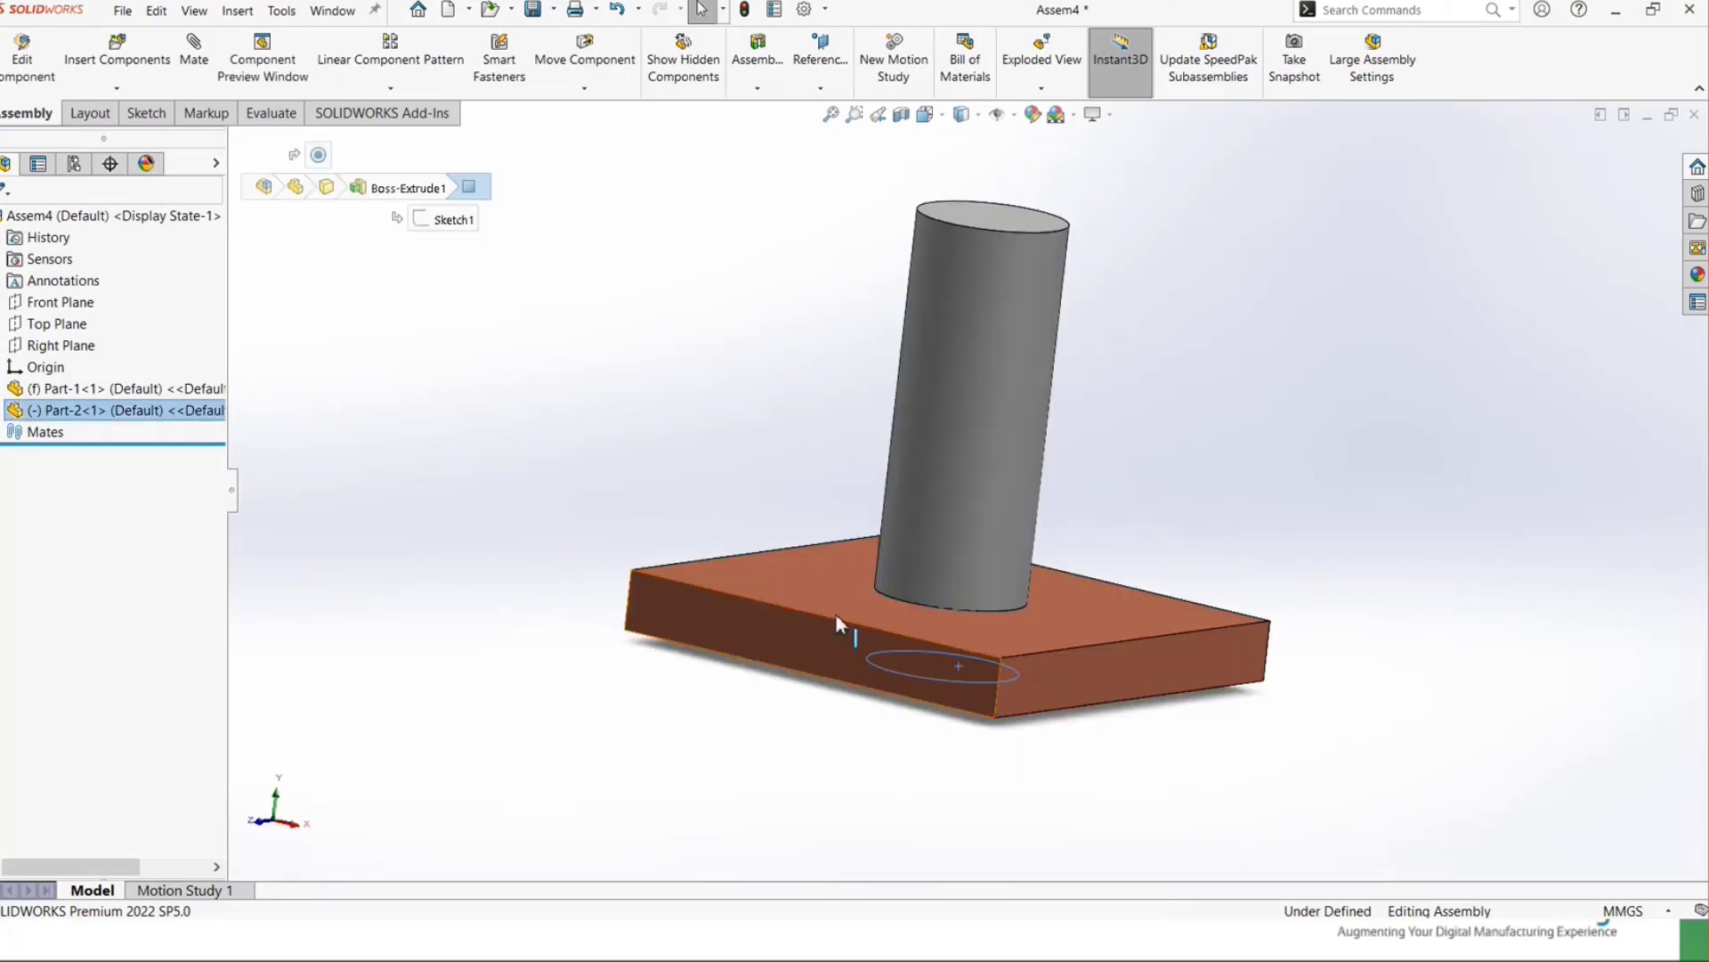
{"action": "left_click", "coordinate": [836, 614]}
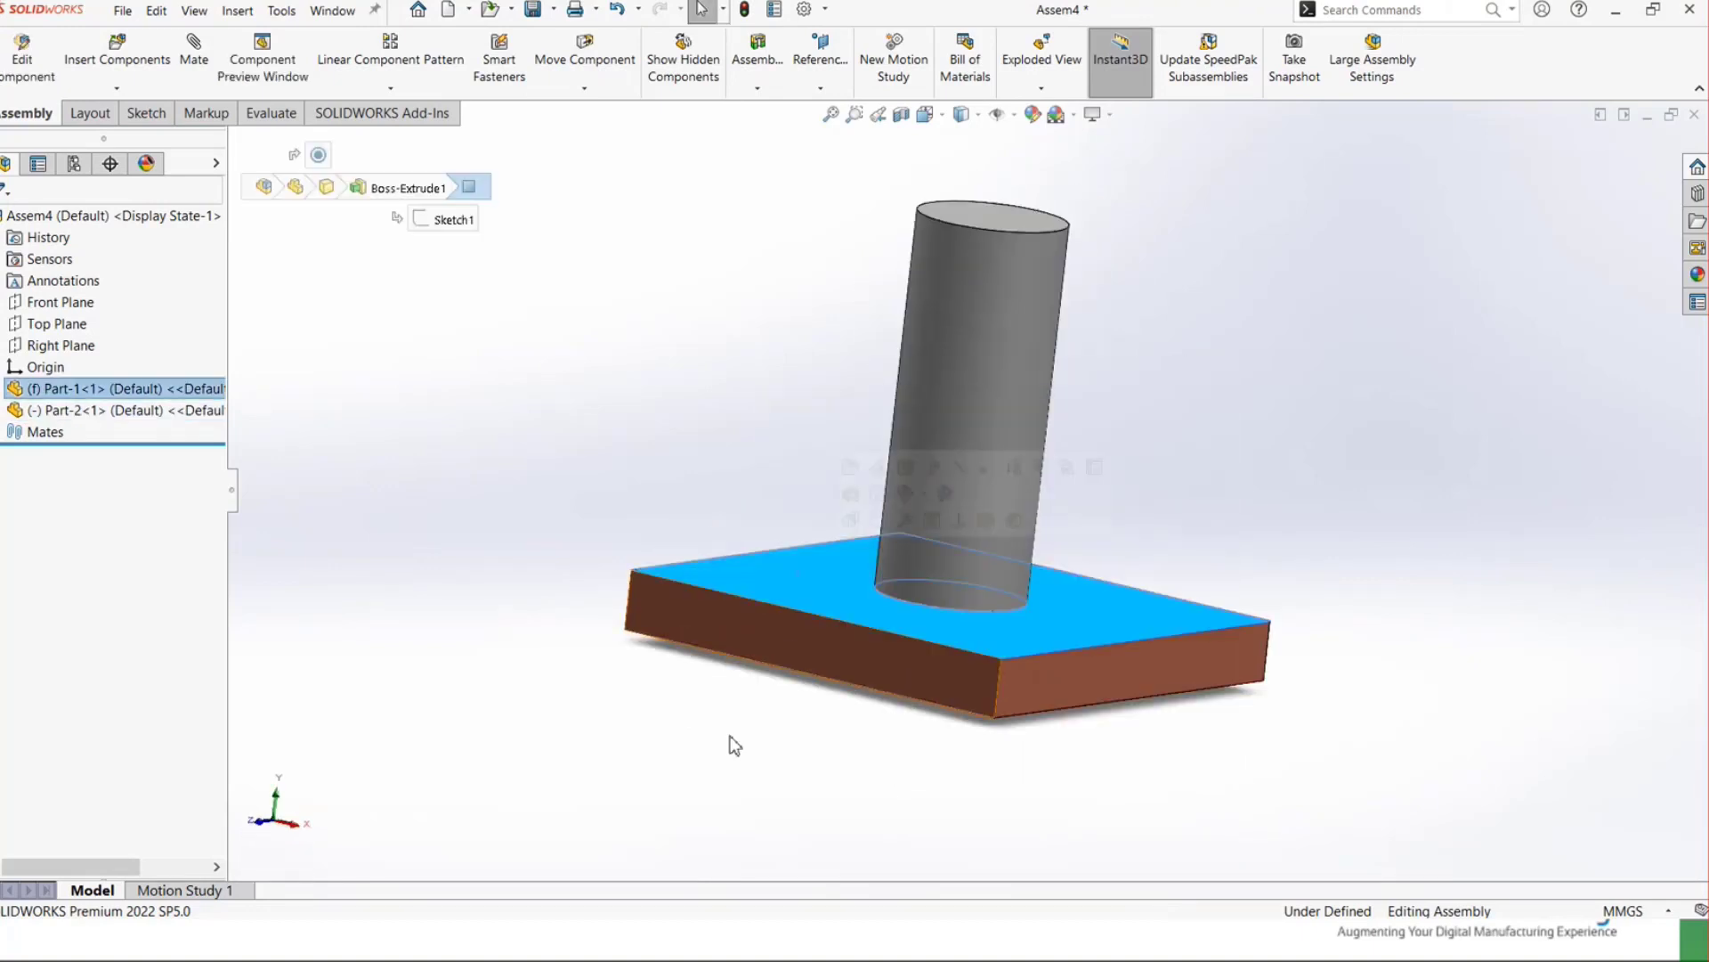
{"action": "left_click", "coordinate": [580, 504]}
{"action": "key", "text": "ctrl+7"}
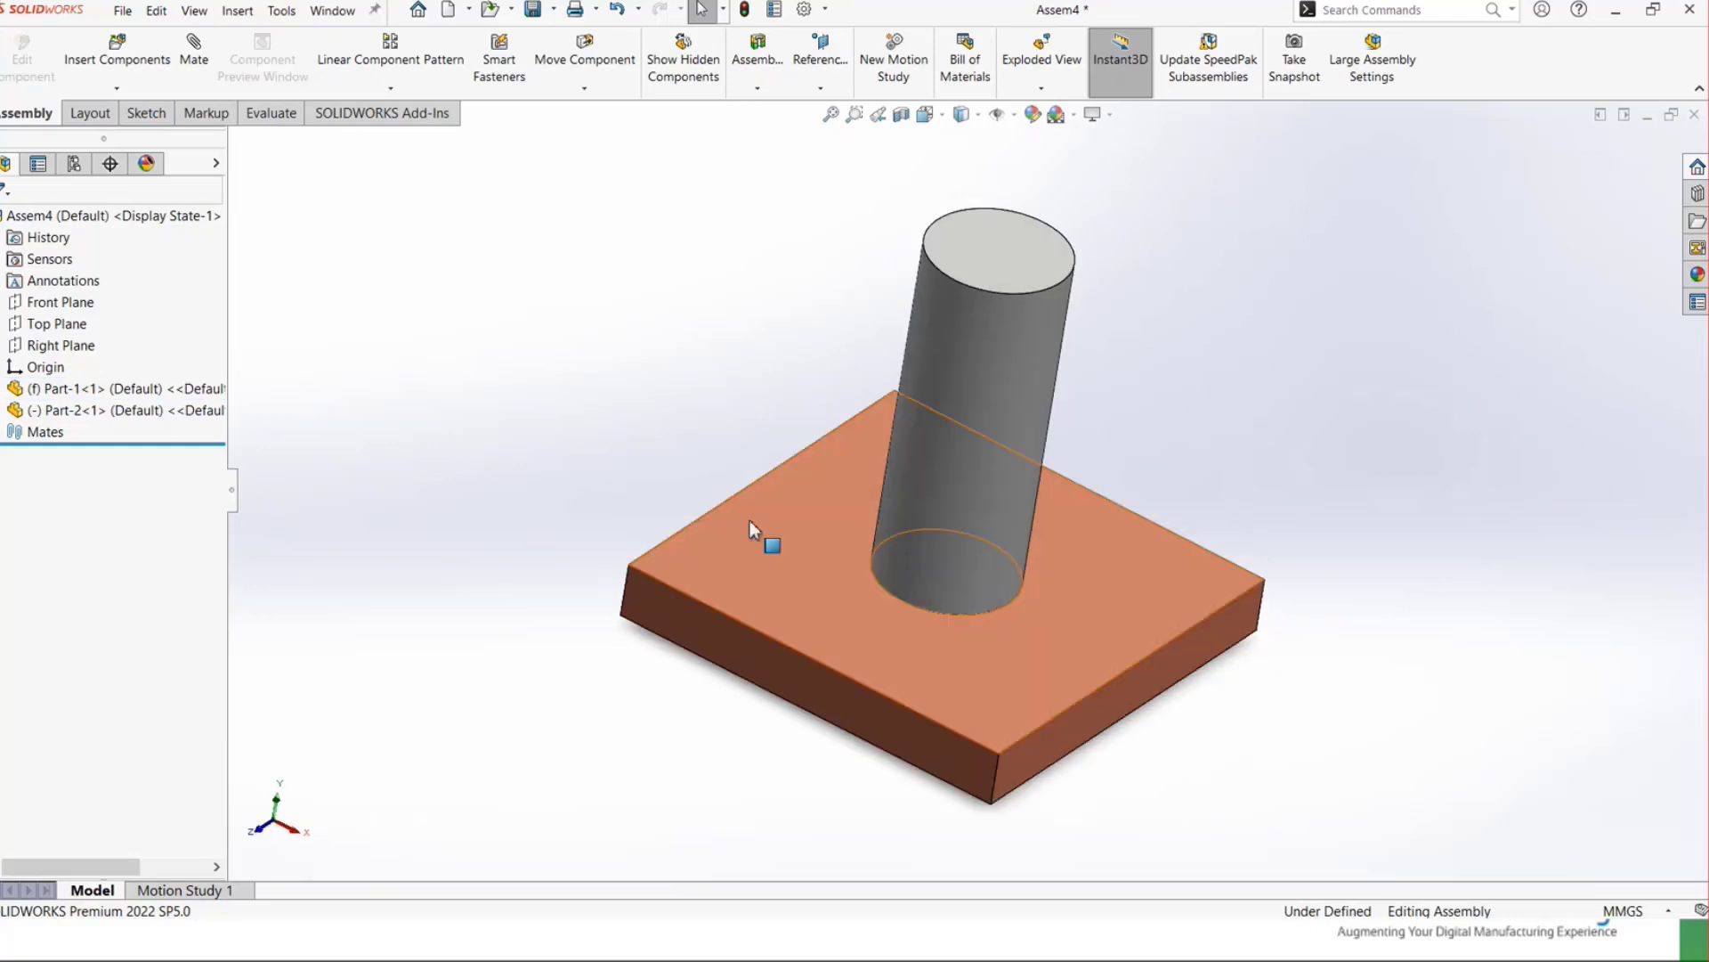
{"action": "left_click", "coordinate": [792, 540]}
{"action": "left_click", "coordinate": [981, 259], "text": "ctrl"}
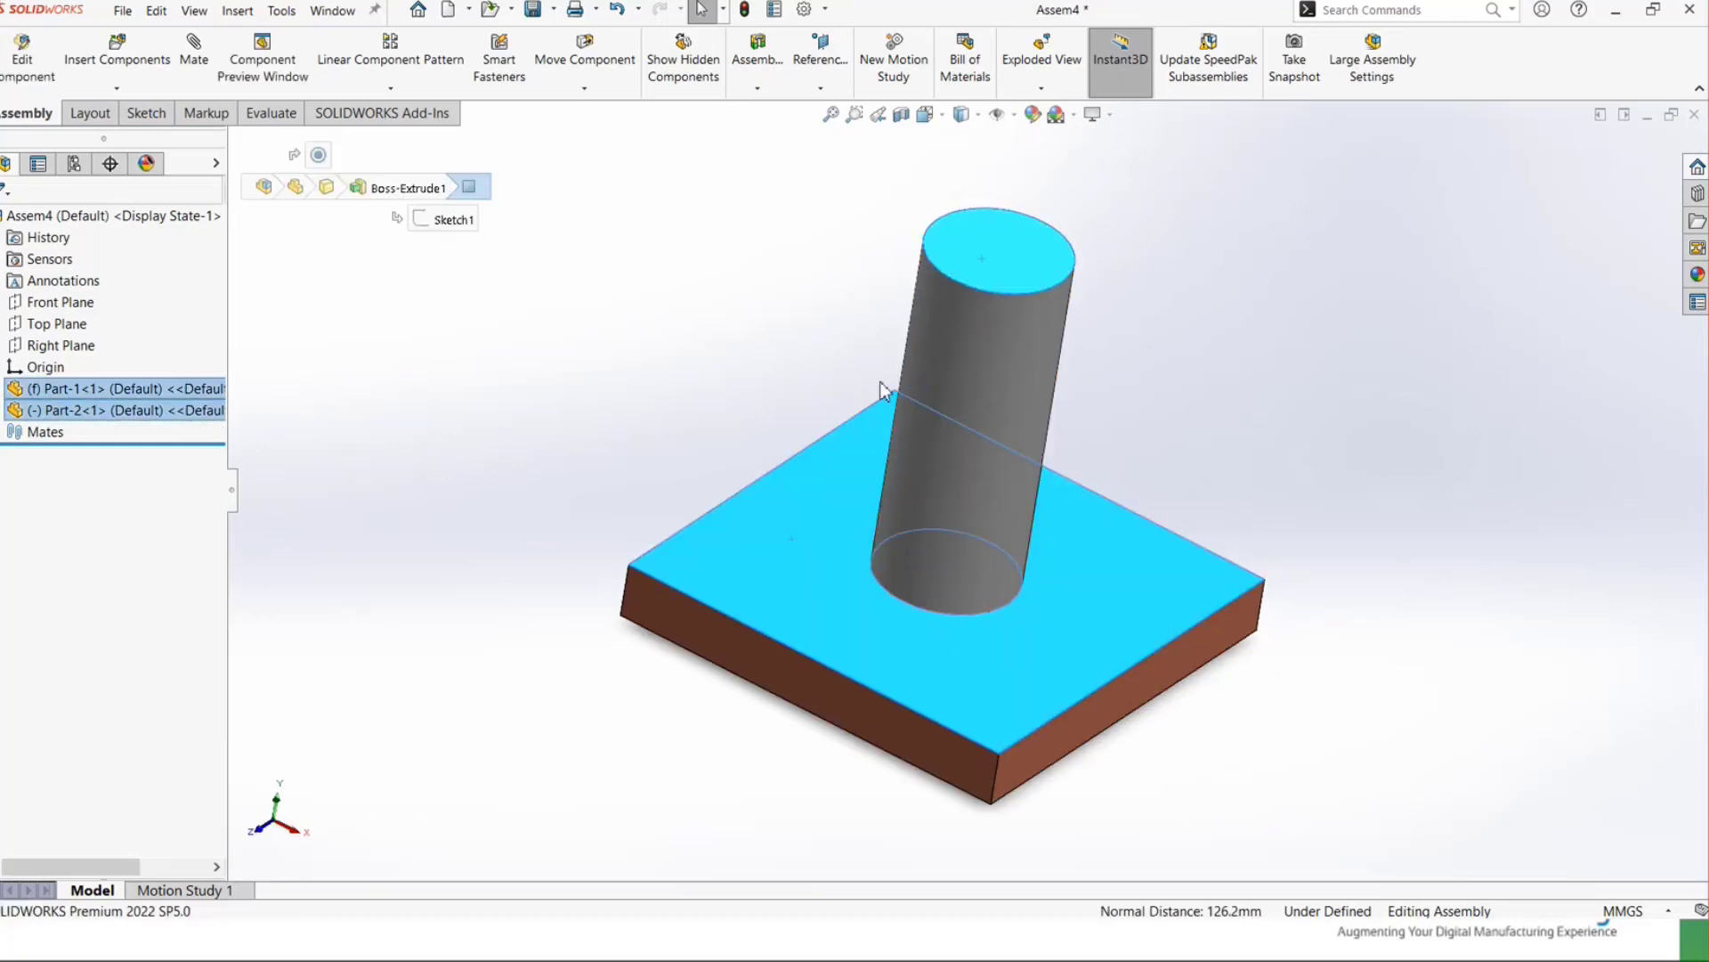
{"action": "middle_click_drag", "start_coordinate": [925, 735], "coordinate": [846, 650]}
{"action": "left_click", "coordinate": [839, 572]}
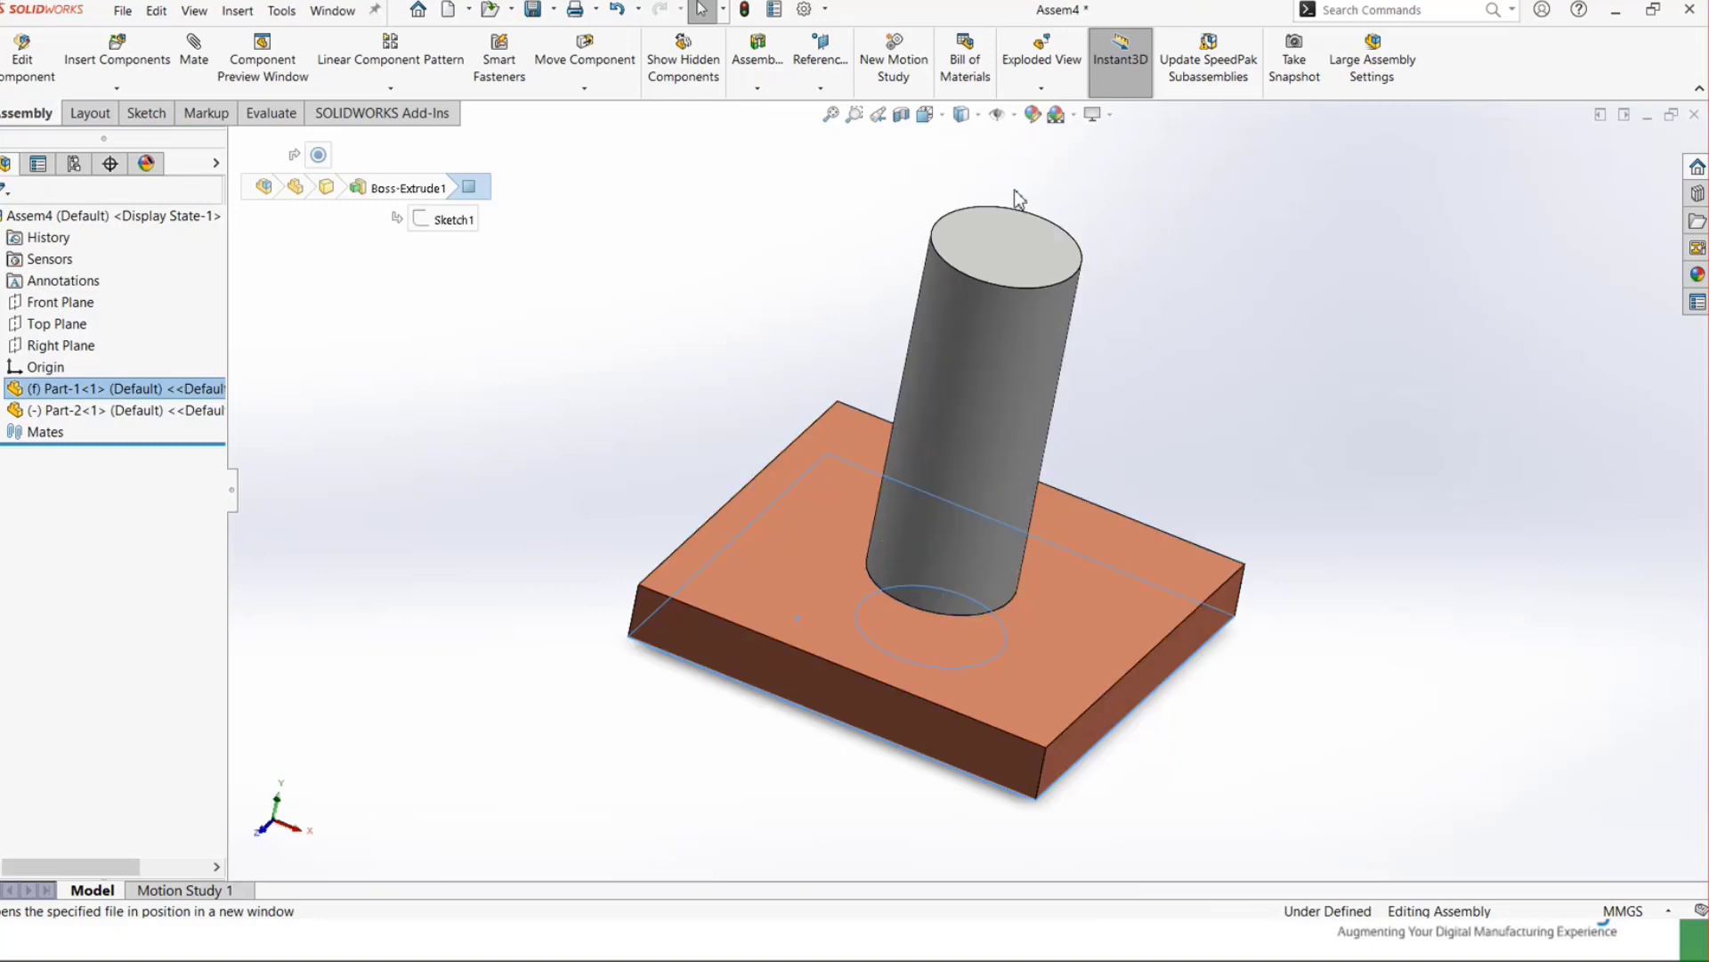
{"action": "left_click", "coordinate": [1015, 236], "text": "ctrl"}
{"action": "left_click", "coordinate": [783, 339]}
- Compare the plate's flat faces with the cylinder's top face again from above and below, leaving nothing selected
{"action": "middle_click_drag", "start_coordinate": [783, 543], "coordinate": [844, 465]}
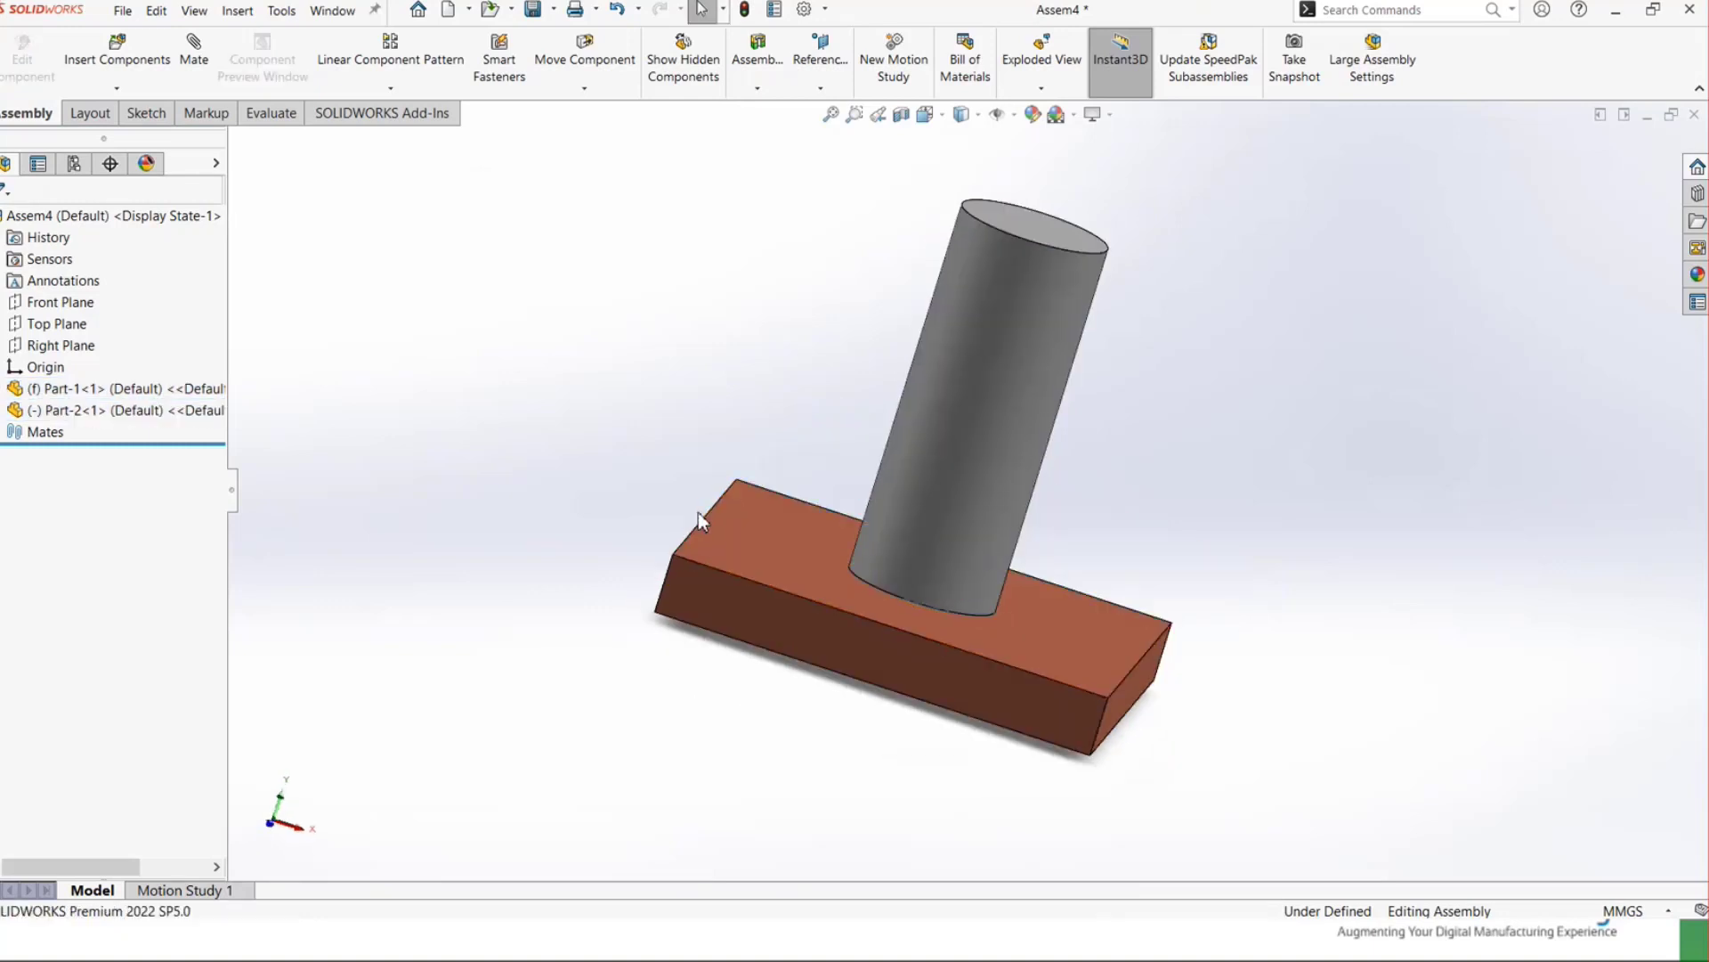
{"action": "left_click", "coordinate": [765, 524]}
{"action": "middle_click_drag", "start_coordinate": [812, 670], "coordinate": [824, 637]}
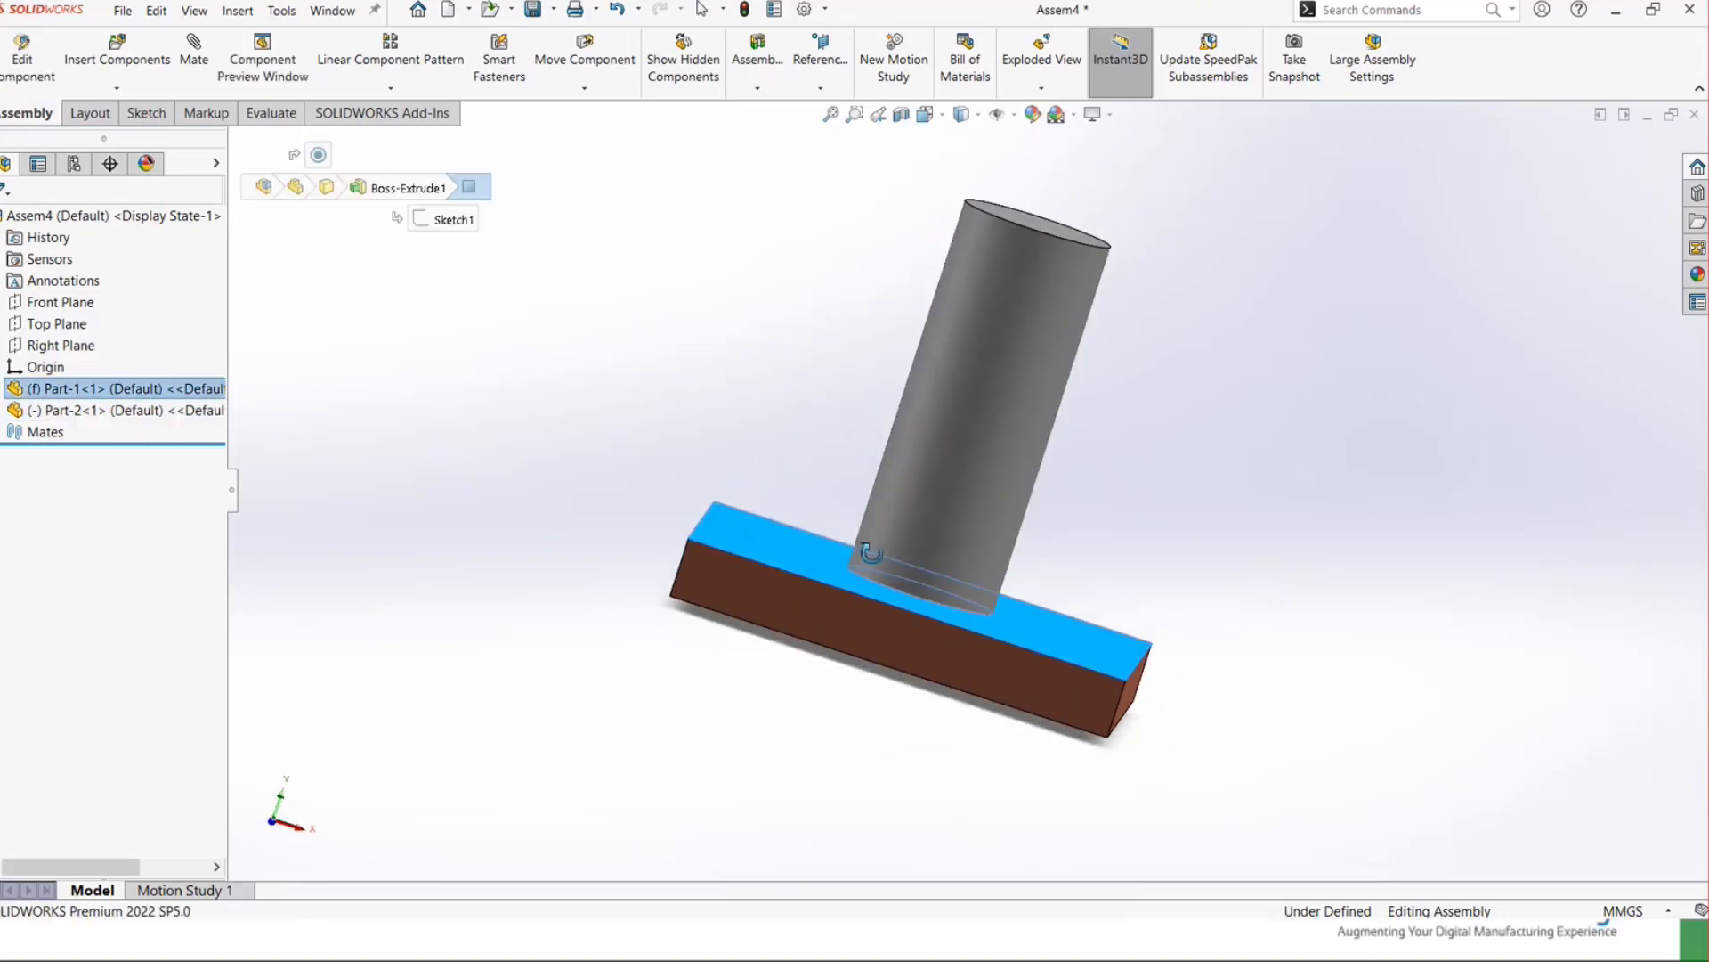
{"action": "middle_click_drag", "start_coordinate": [975, 214], "coordinate": [988, 313]}
{"action": "left_click", "coordinate": [999, 249]}
{"action": "middle_click_drag", "start_coordinate": [925, 552], "coordinate": [935, 329]}
{"action": "left_click", "coordinate": [882, 640], "text": "ctrl"}
{"action": "middle_click_drag", "start_coordinate": [879, 439], "coordinate": [863, 615]}
{"action": "left_click", "coordinate": [562, 438]}
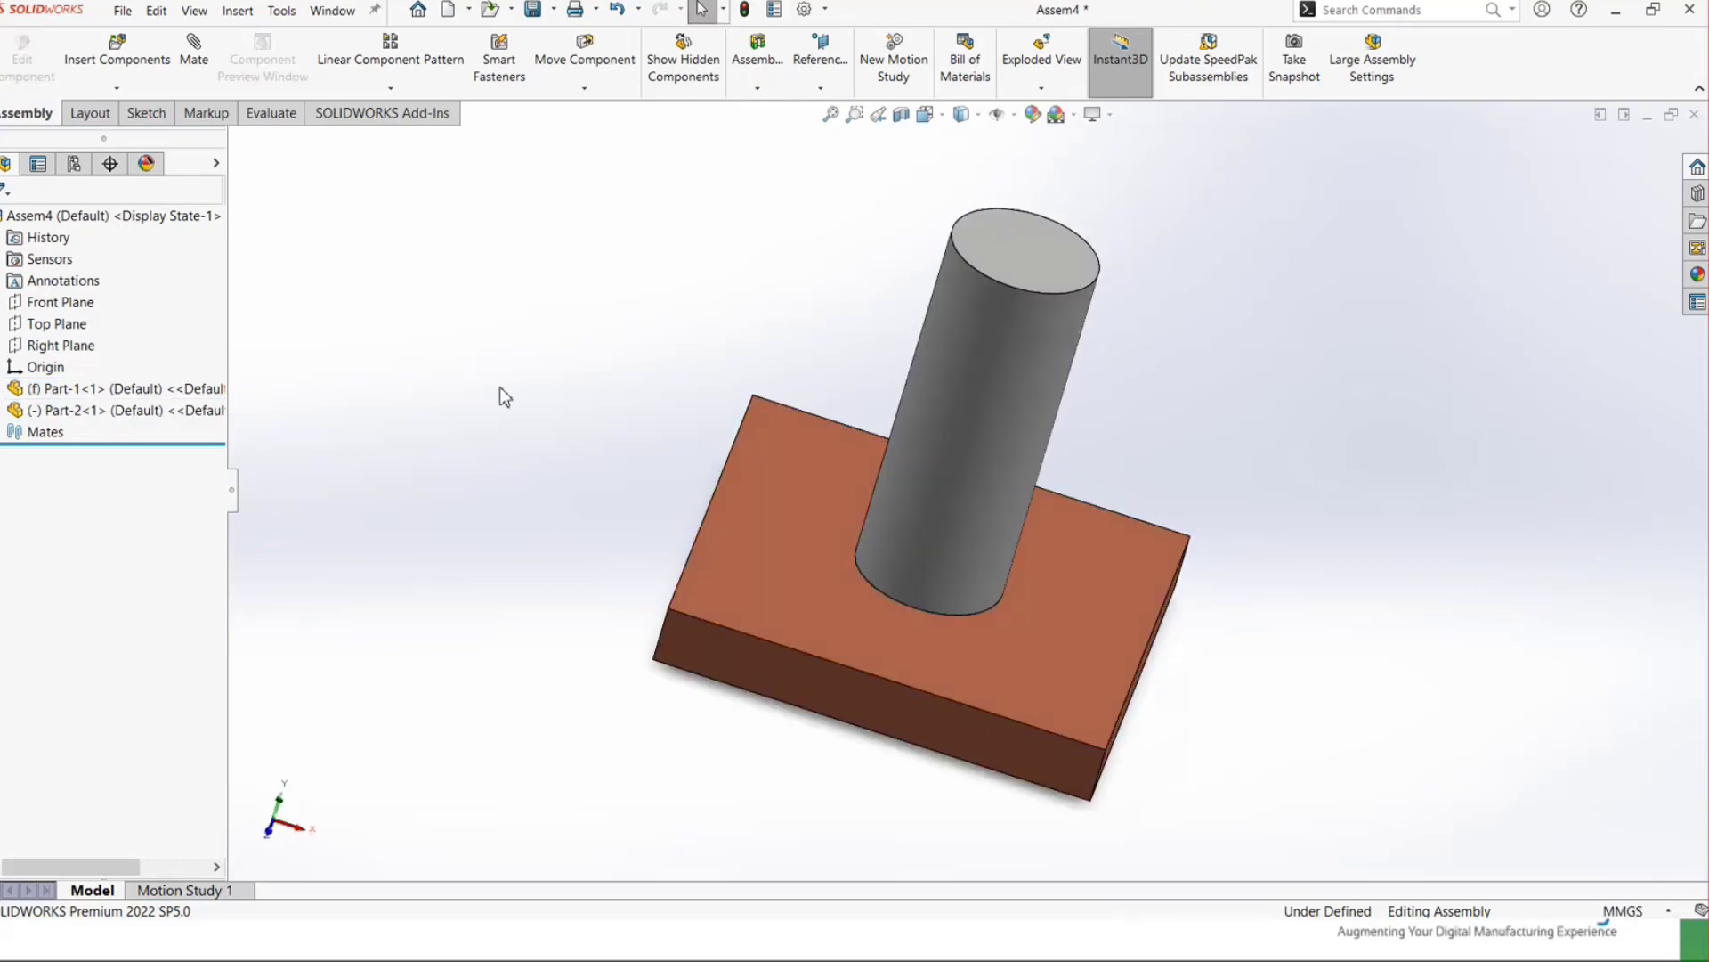
- Begin a Symmetric advanced mate with the plate's top face as the symmetry plane
{"action": "key", "text": "ctrl+7"}
{"action": "left_click", "coordinate": [194, 54]}
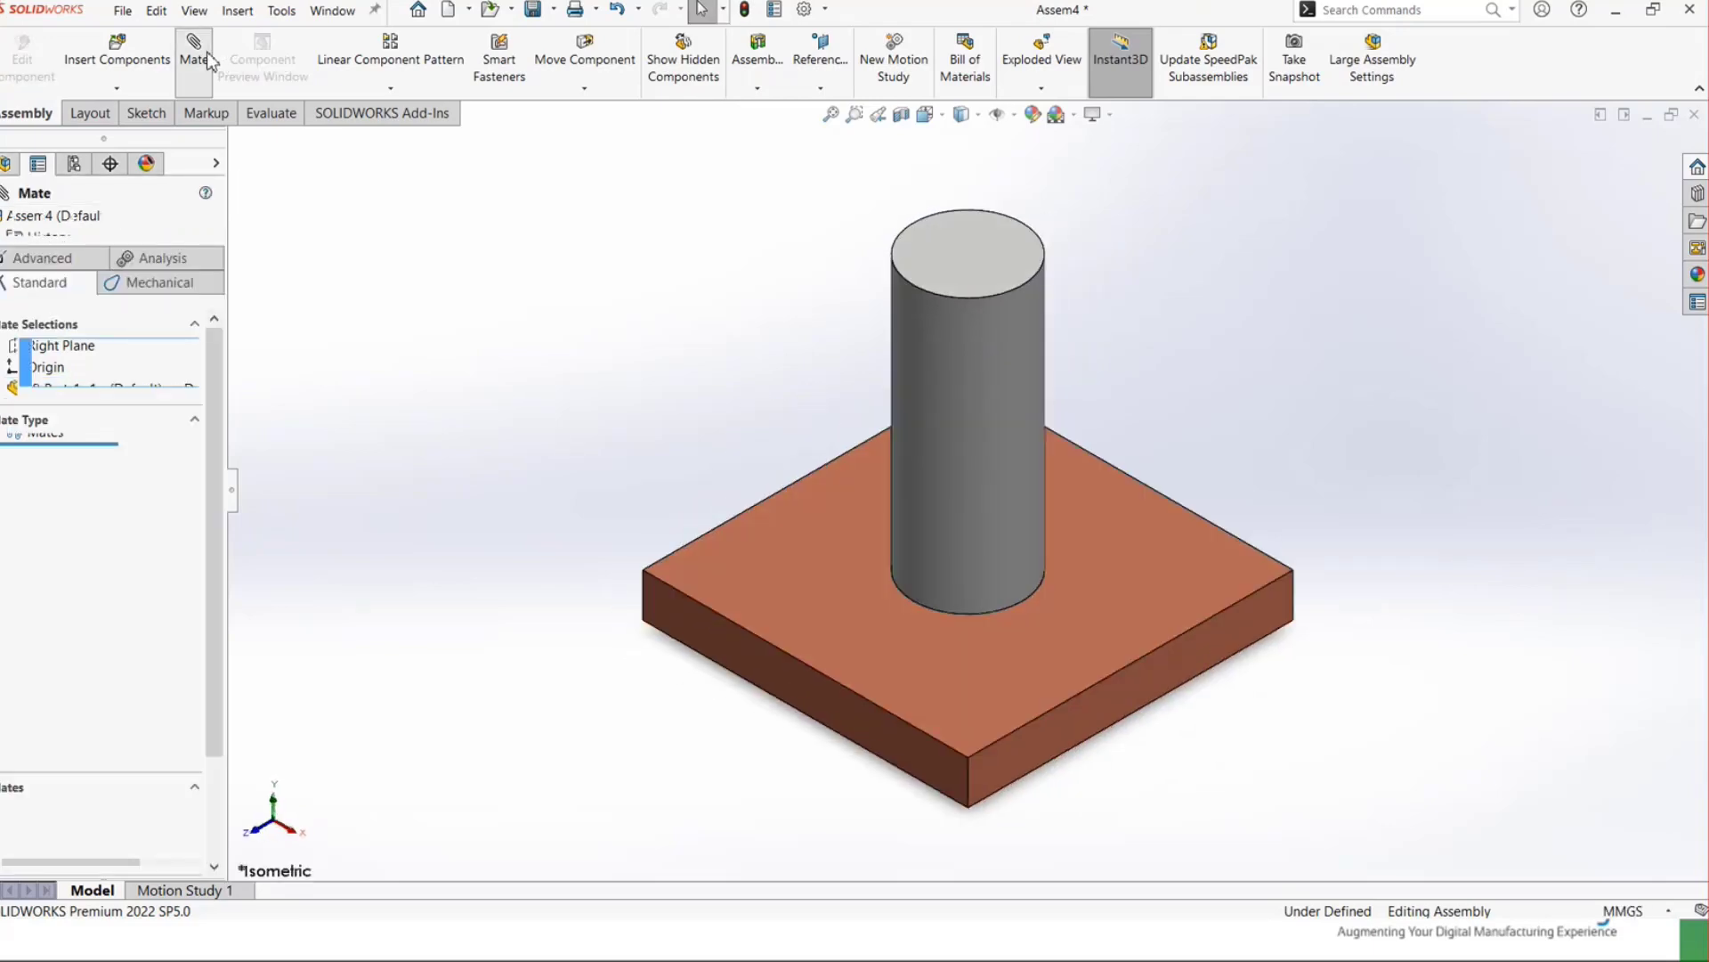
{"action": "left_click", "coordinate": [54, 267]}
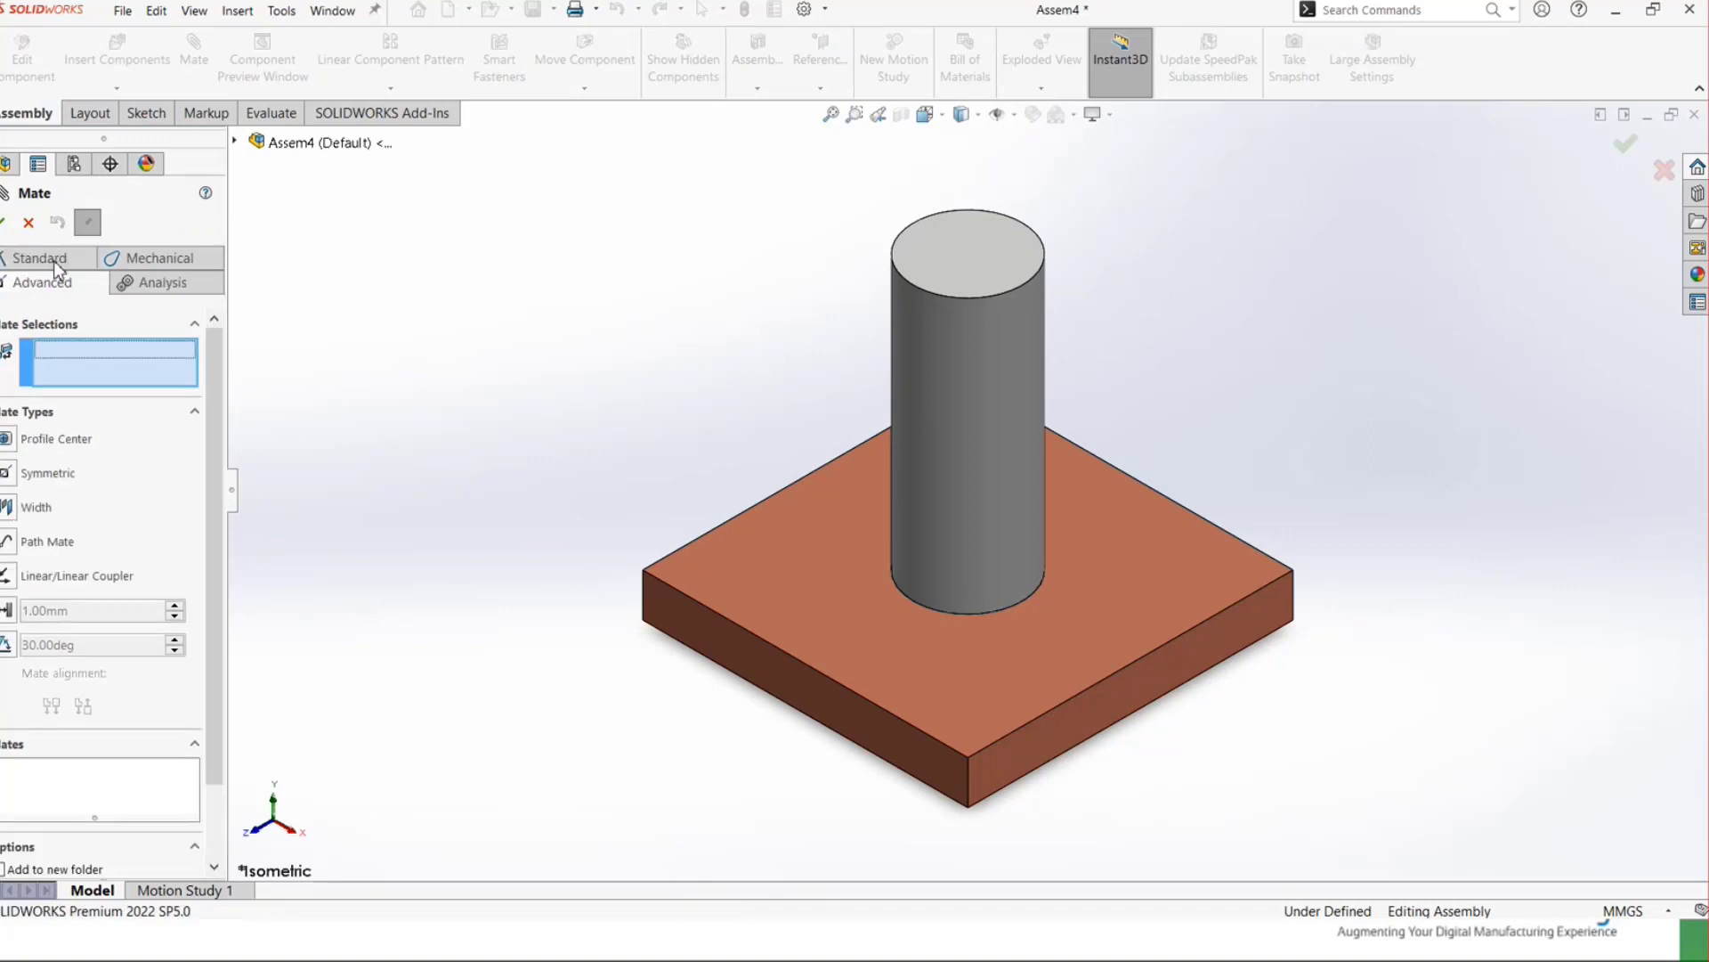
{"action": "left_click", "coordinate": [47, 474]}
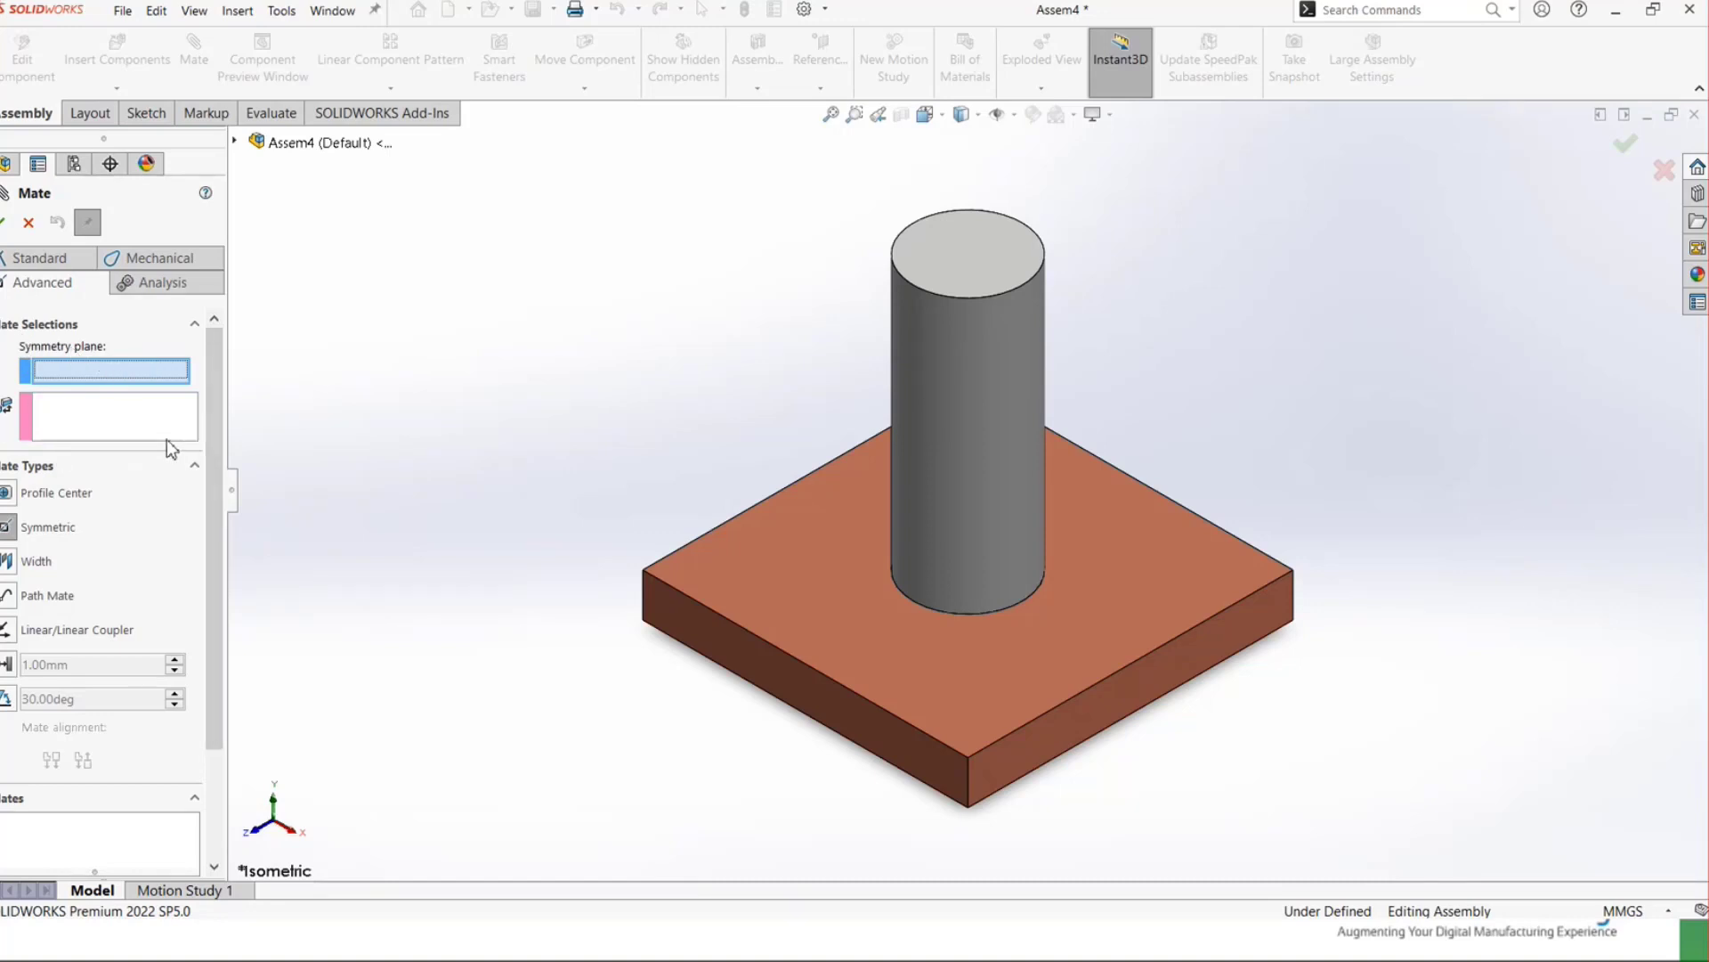
{"action": "left_click", "coordinate": [835, 576]}
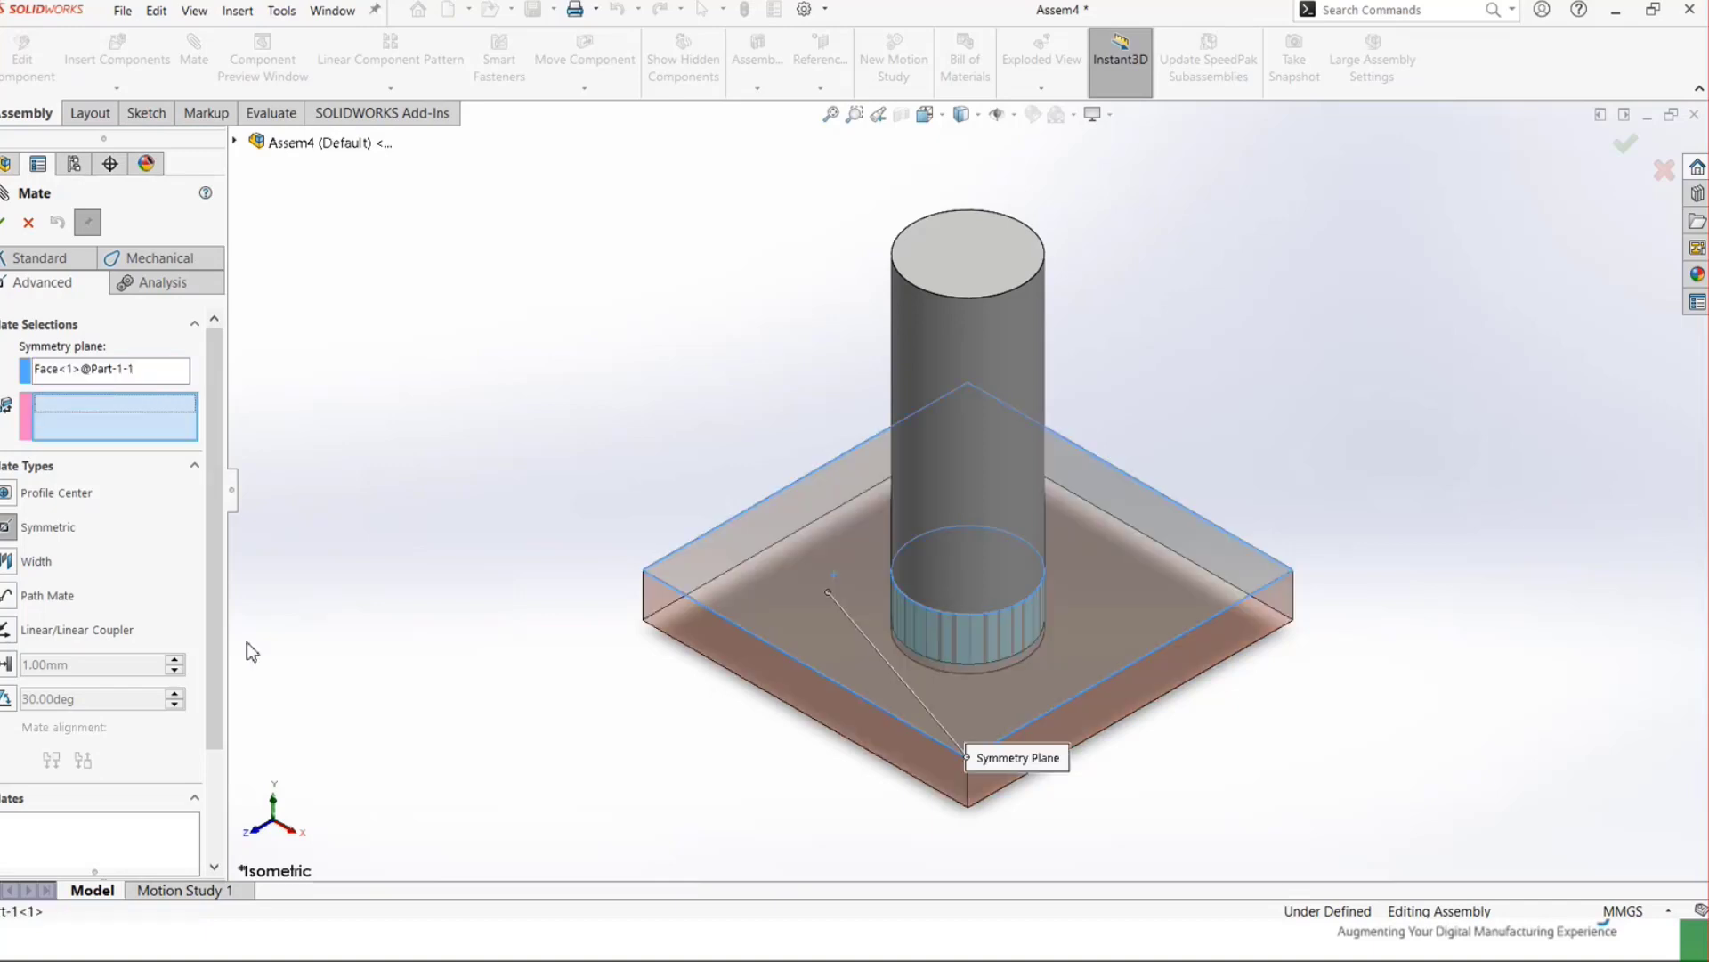
- Complete the Symmetric mate by choosing the cylinder's two end faces as the entities mirrored about the plate's top face
{"action": "middle_click_drag", "start_coordinate": [633, 440], "coordinate": [648, 405]}
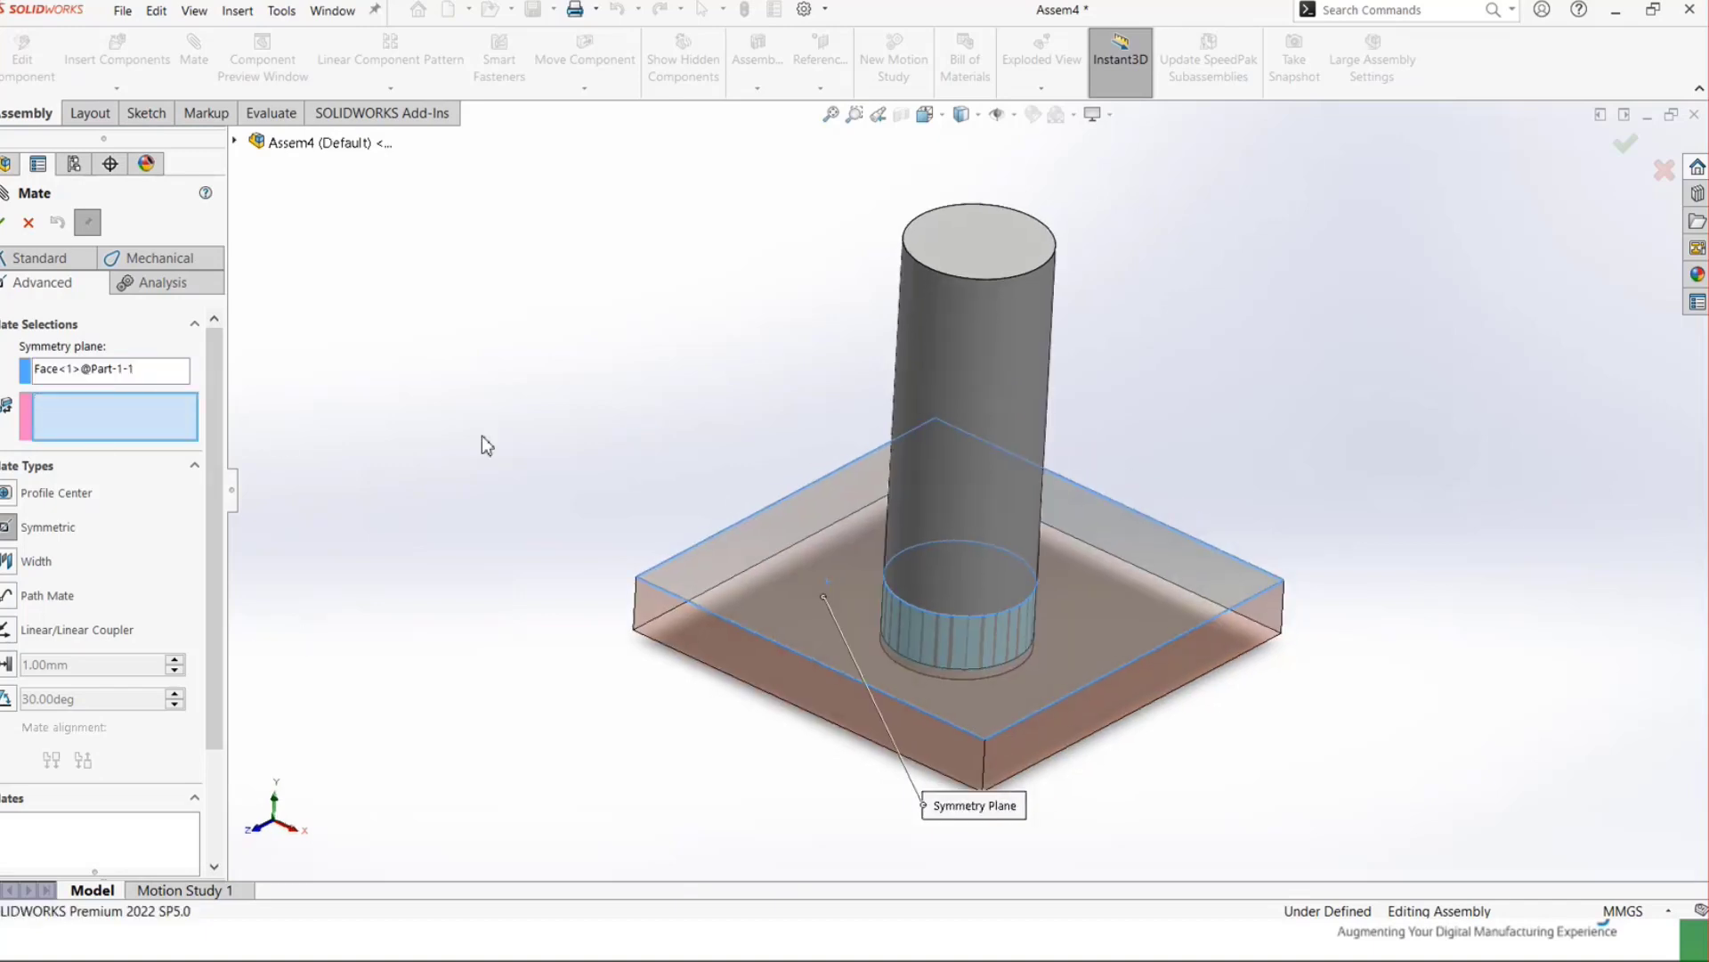
{"action": "middle_click_drag", "start_coordinate": [482, 436], "coordinate": [461, 499]}
{"action": "left_click", "coordinate": [946, 290]}
{"action": "middle_click_drag", "start_coordinate": [696, 707], "coordinate": [830, 334]}
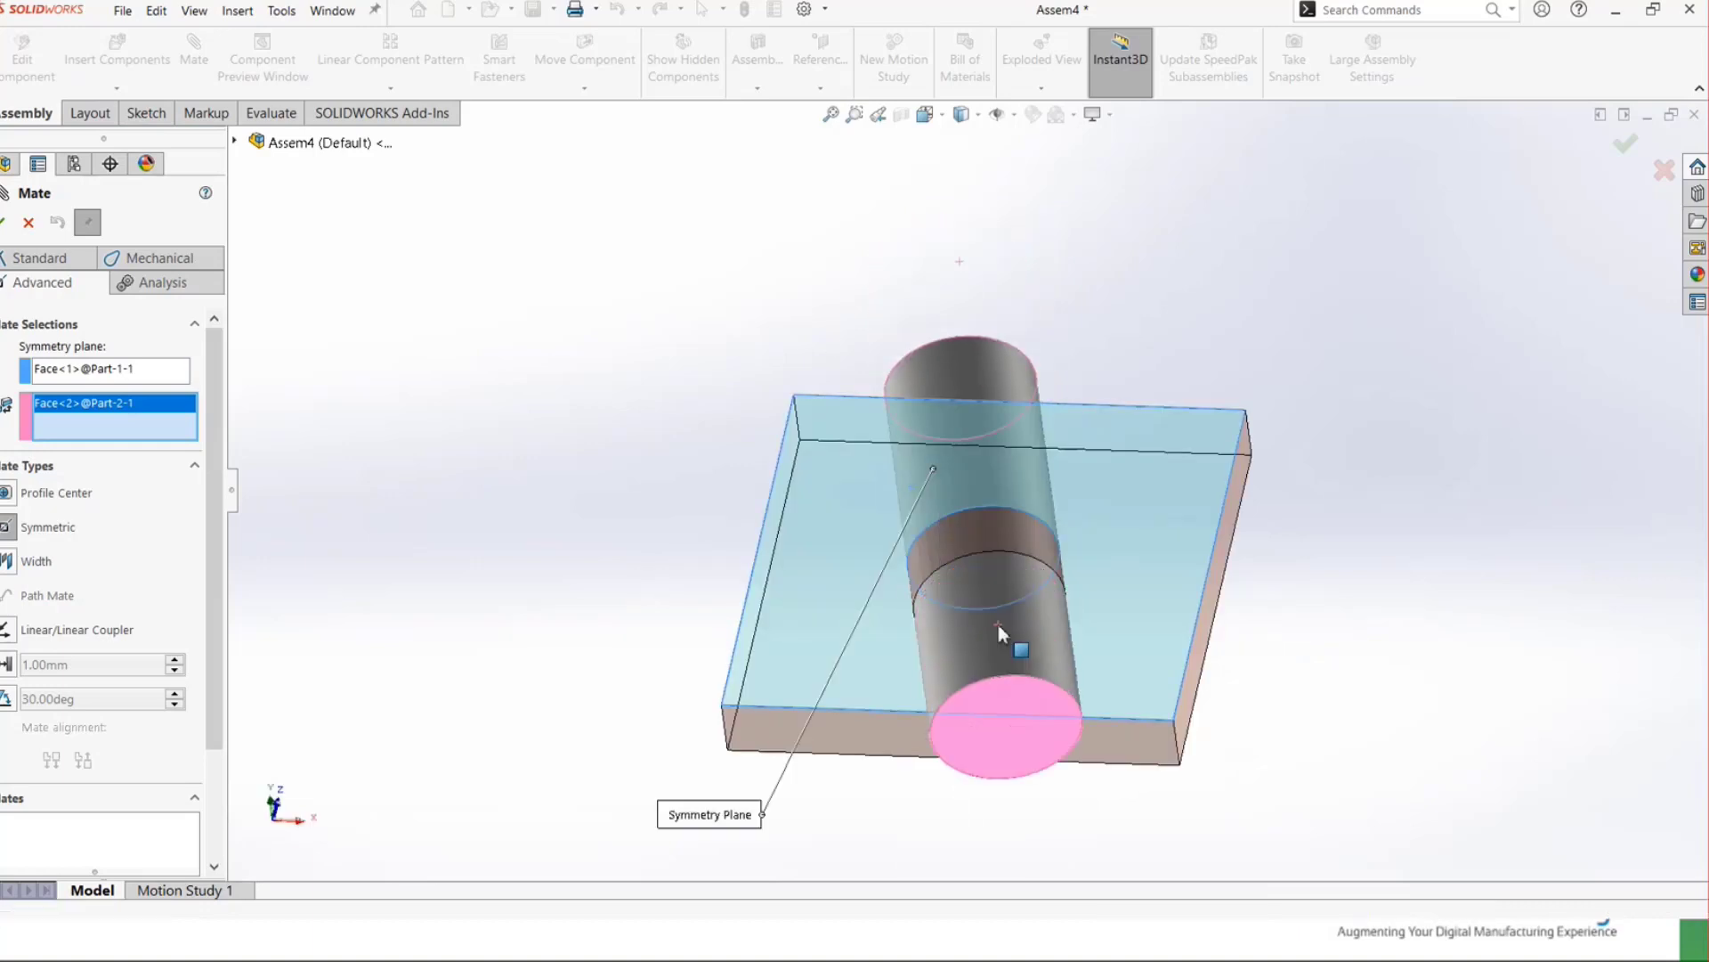
{"action": "left_click", "coordinate": [997, 626]}
{"action": "middle_click_drag", "start_coordinate": [1028, 574], "coordinate": [1029, 612]}
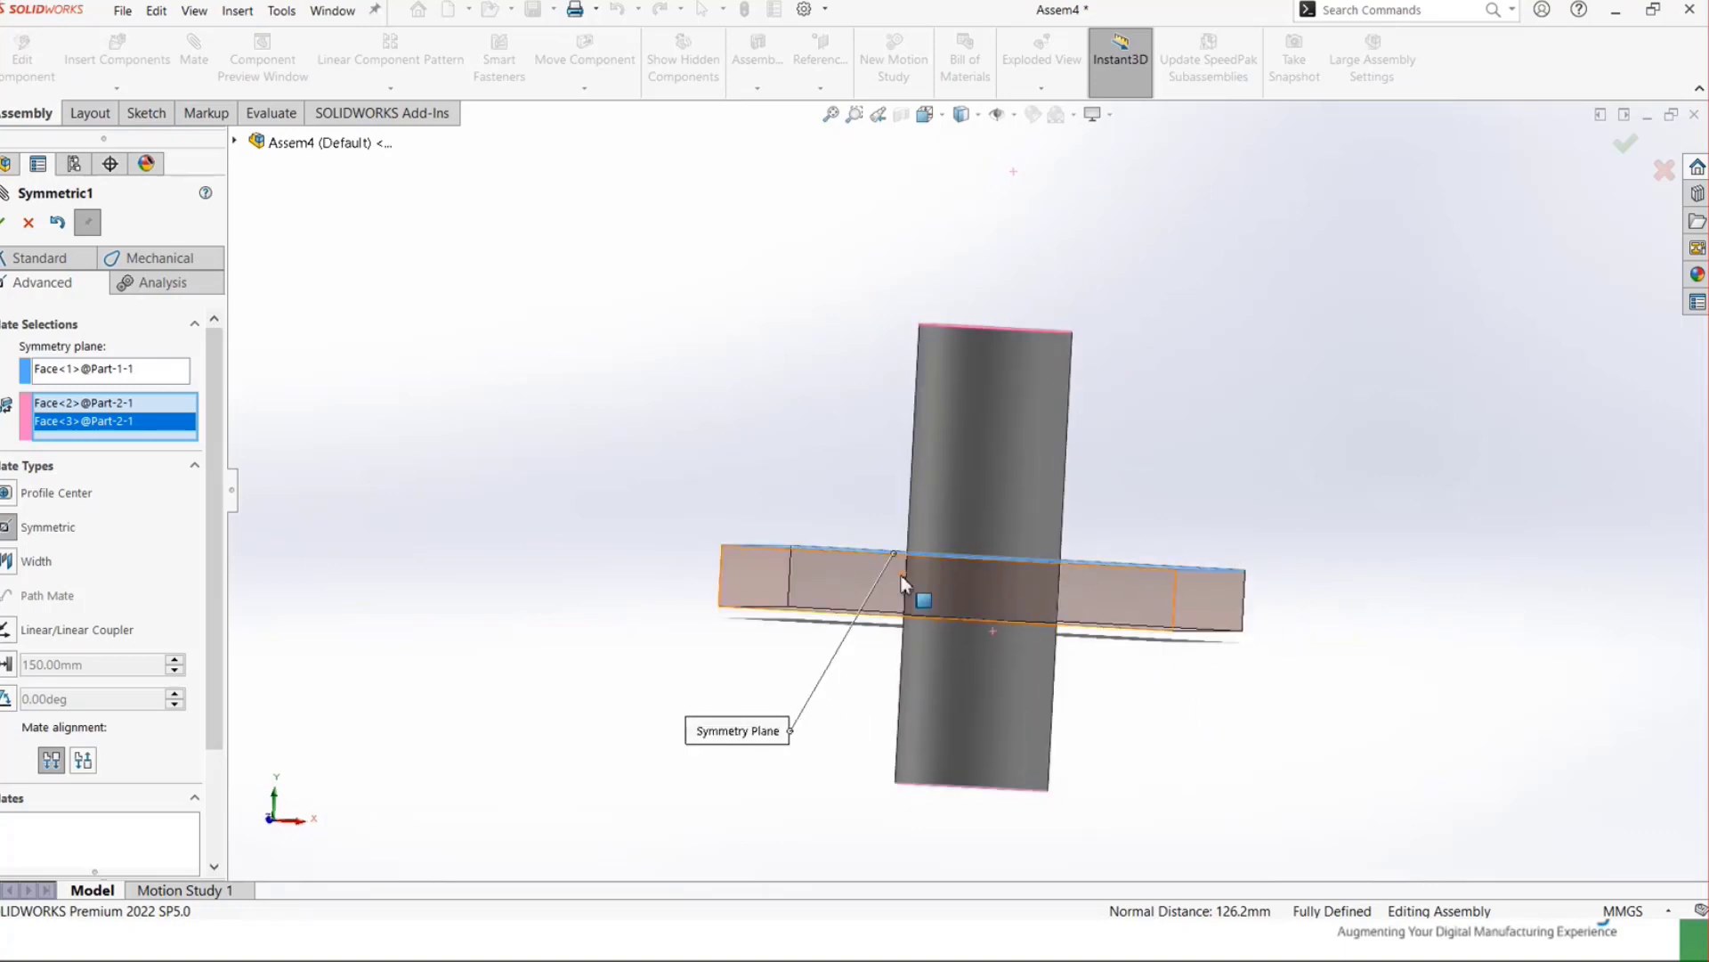
{"action": "middle_click_drag", "start_coordinate": [901, 583], "coordinate": [803, 543]}
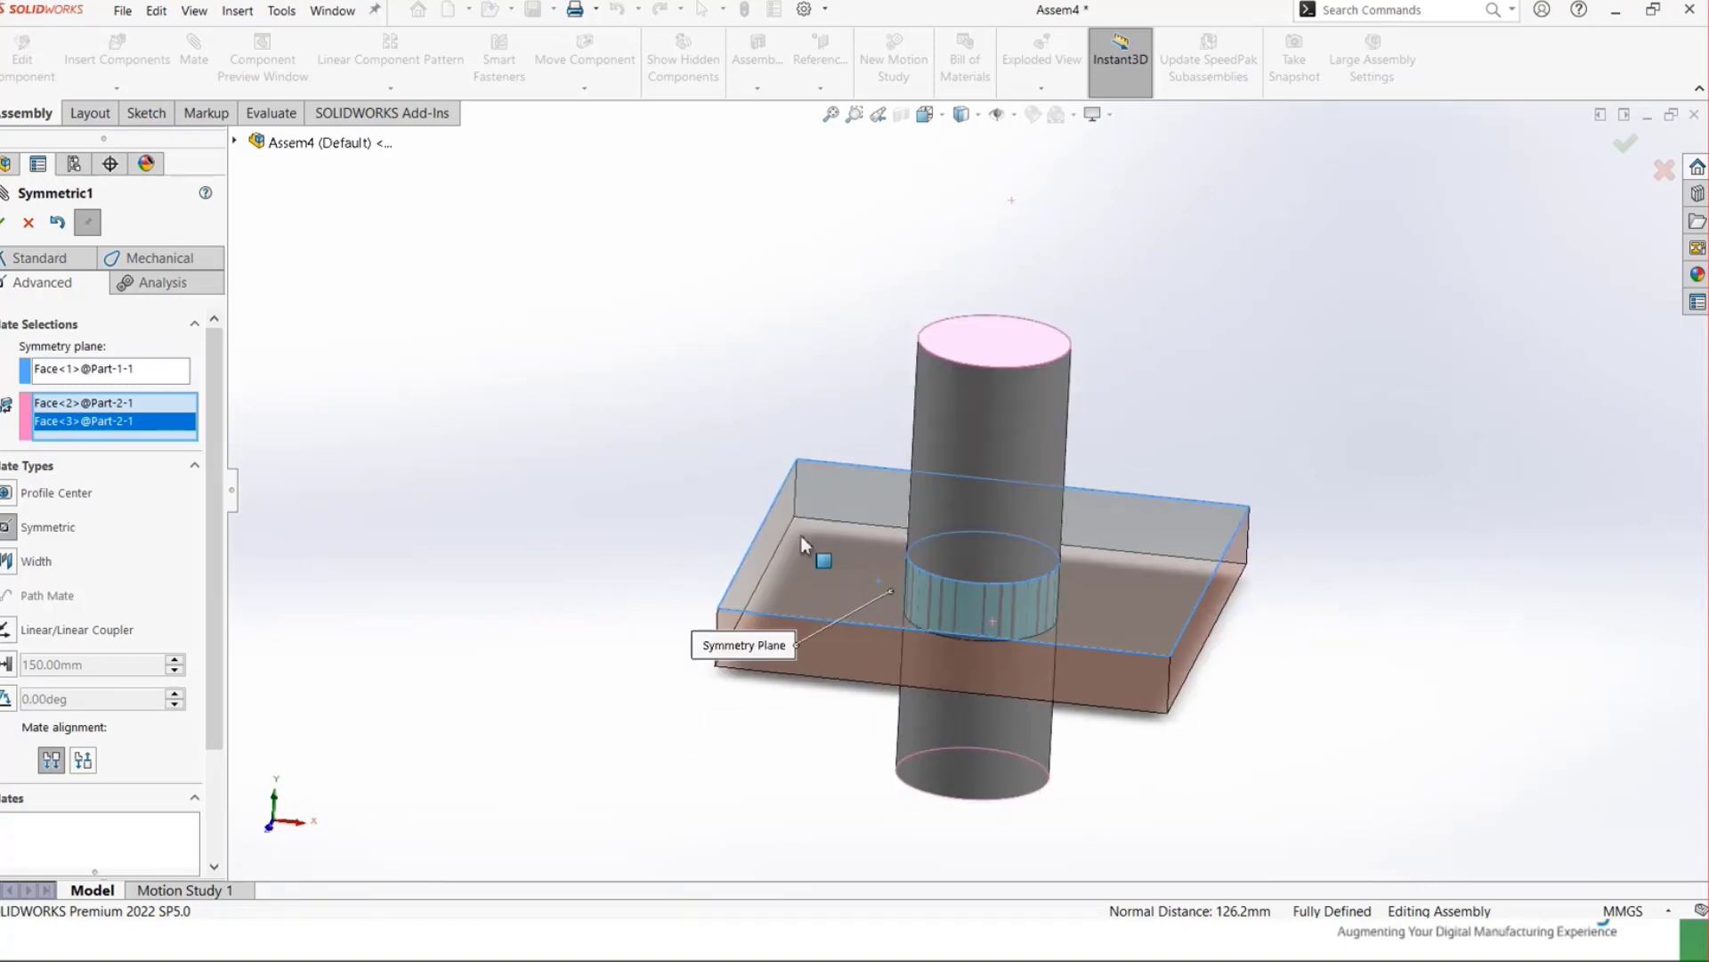
{"action": "left_click", "coordinate": [4, 224]}
- Leave the mate command and inspect from the front how the cylinder's ends are positioned about the plate's top face
{"action": "key", "text": "ctrl+1"}
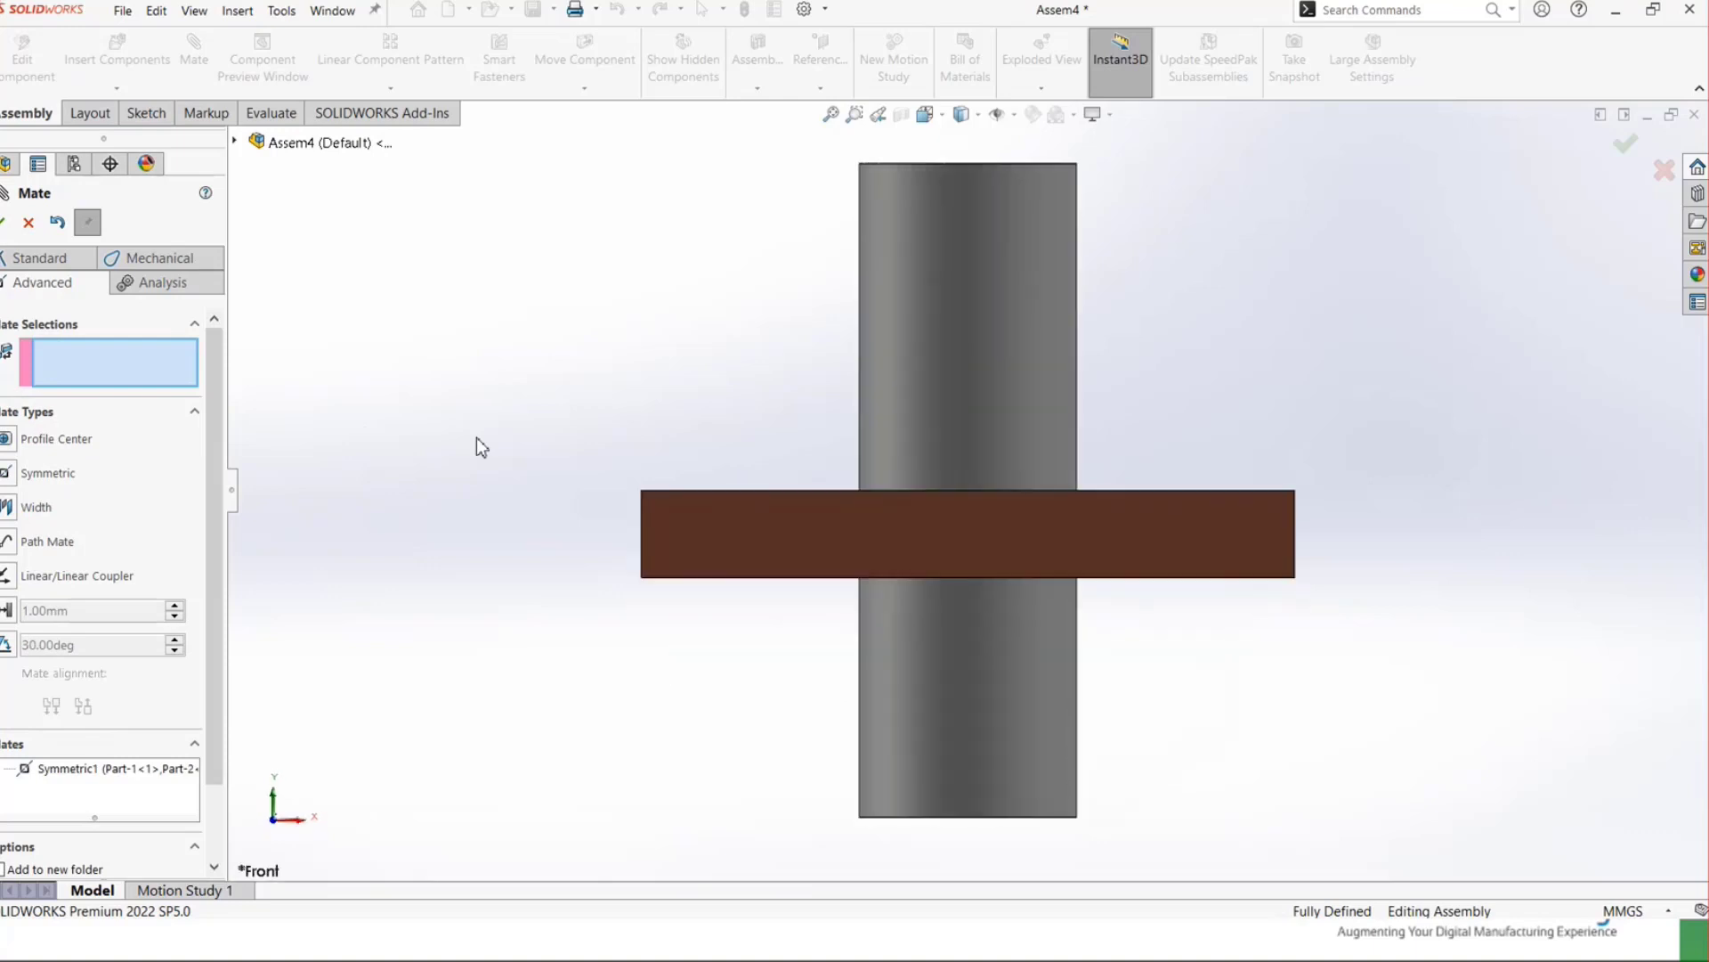
{"action": "left_click", "coordinate": [695, 489]}
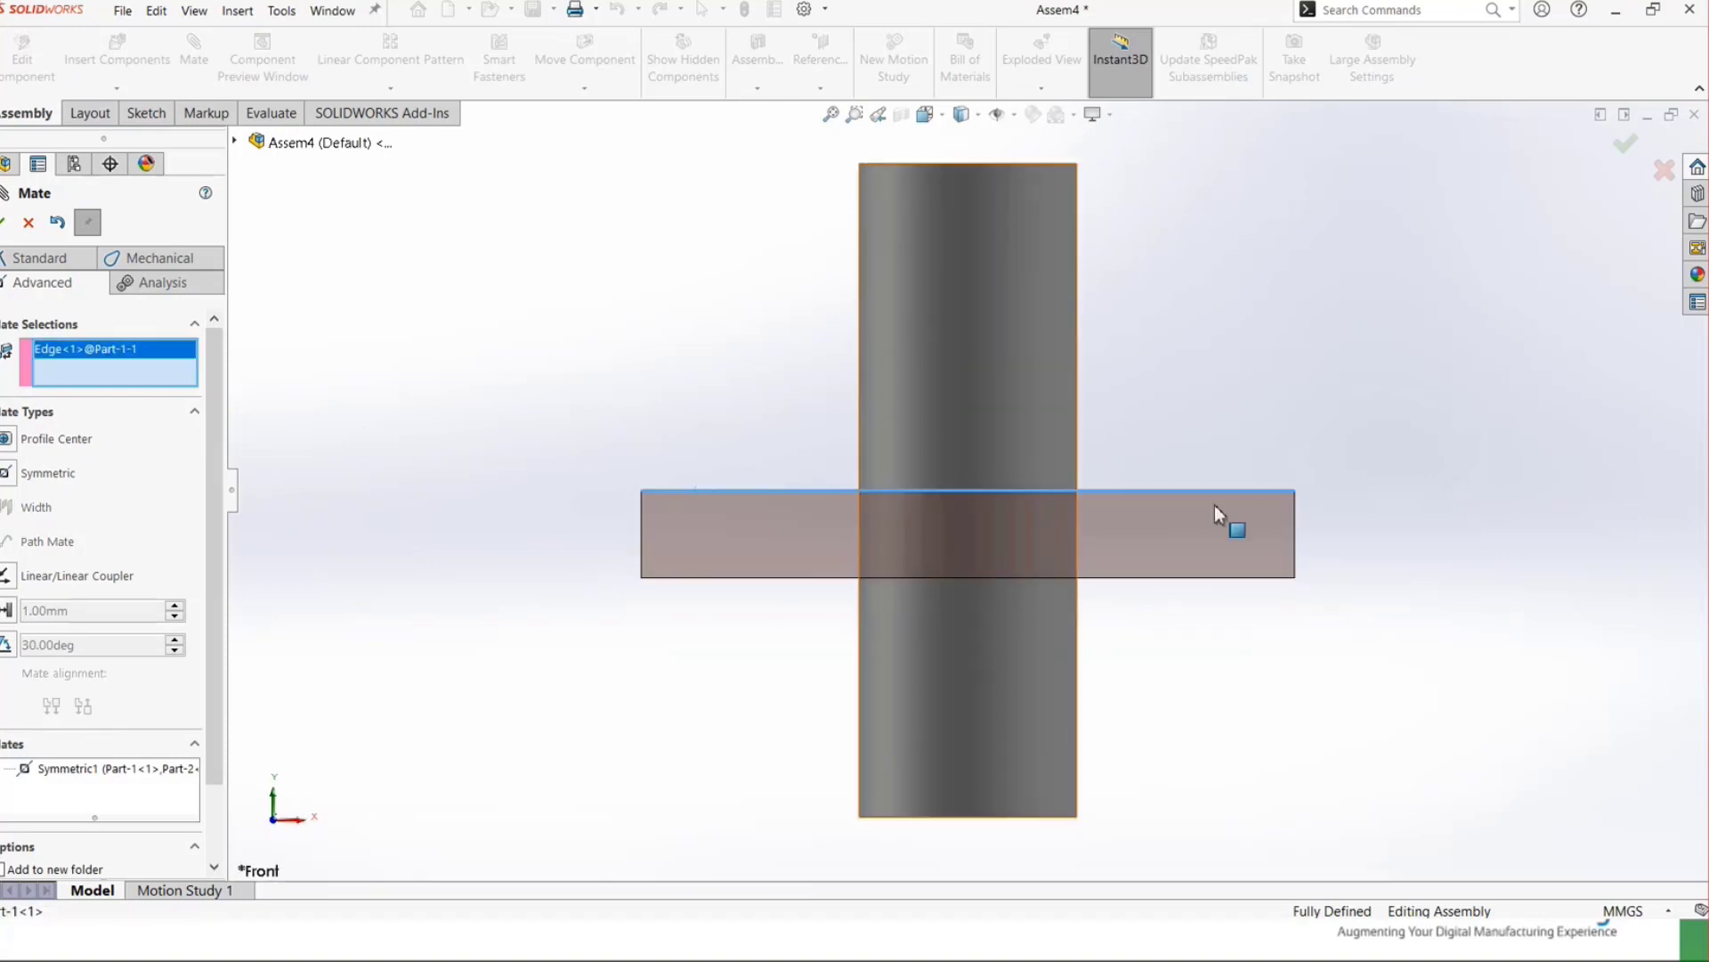
{"action": "key", "text": "Escape"}
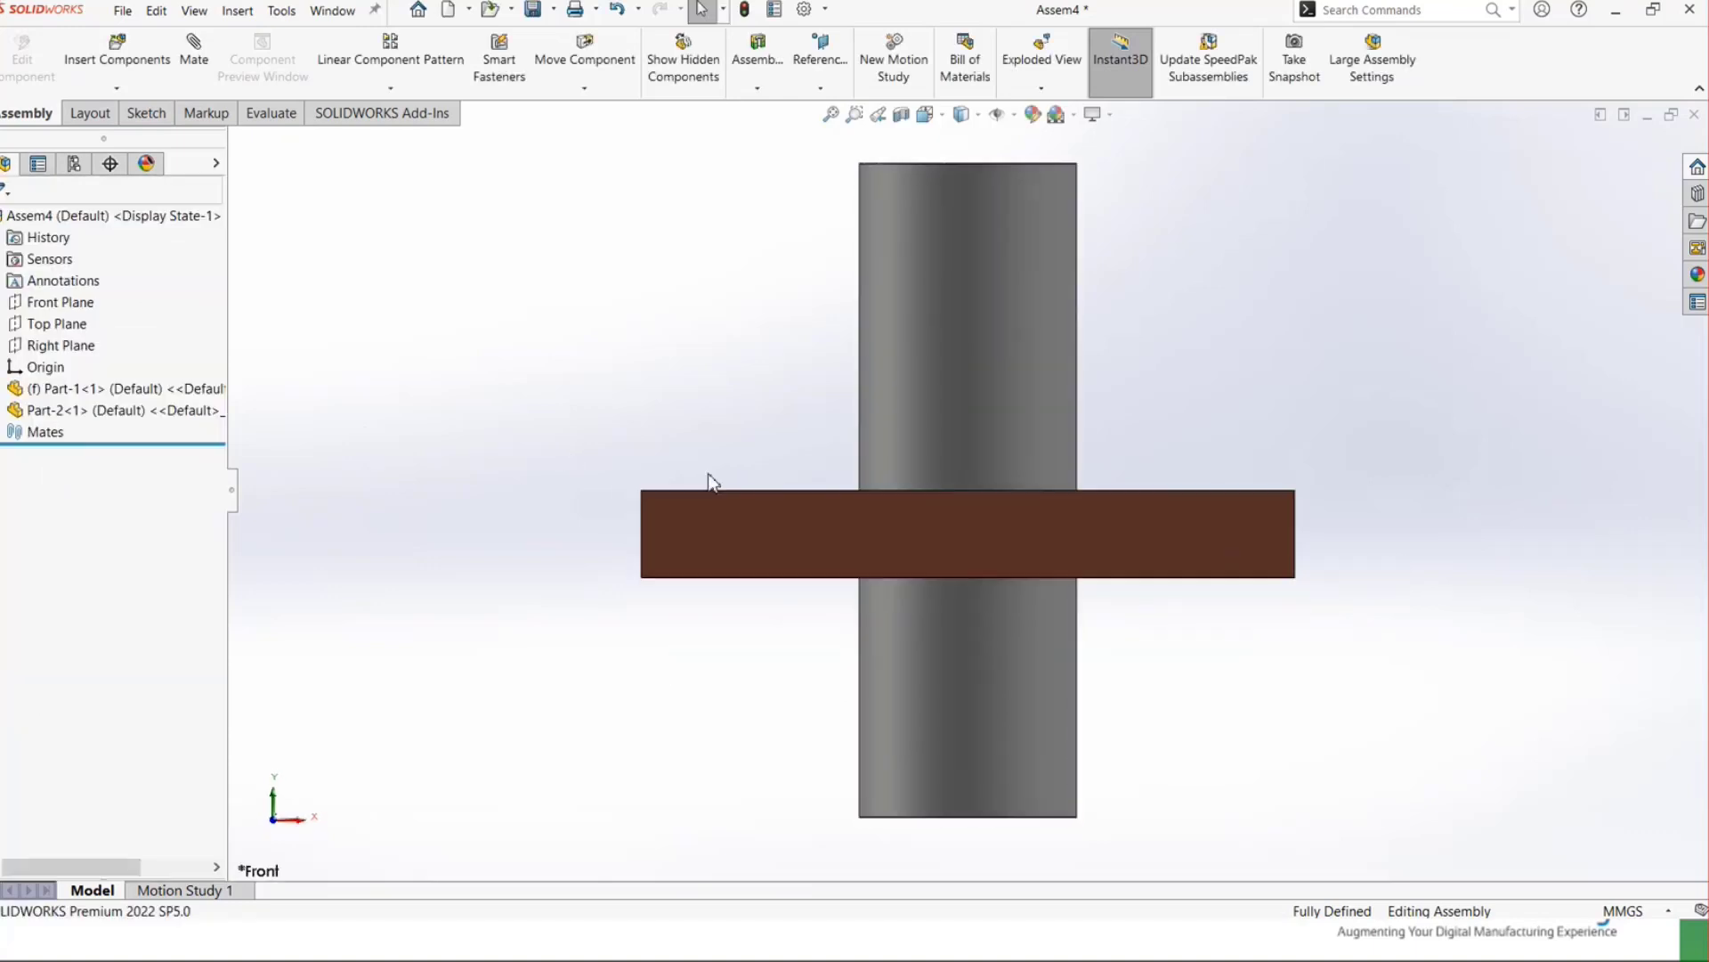
{"action": "left_click", "coordinate": [702, 490]}
{"action": "left_click", "coordinate": [901, 164]}
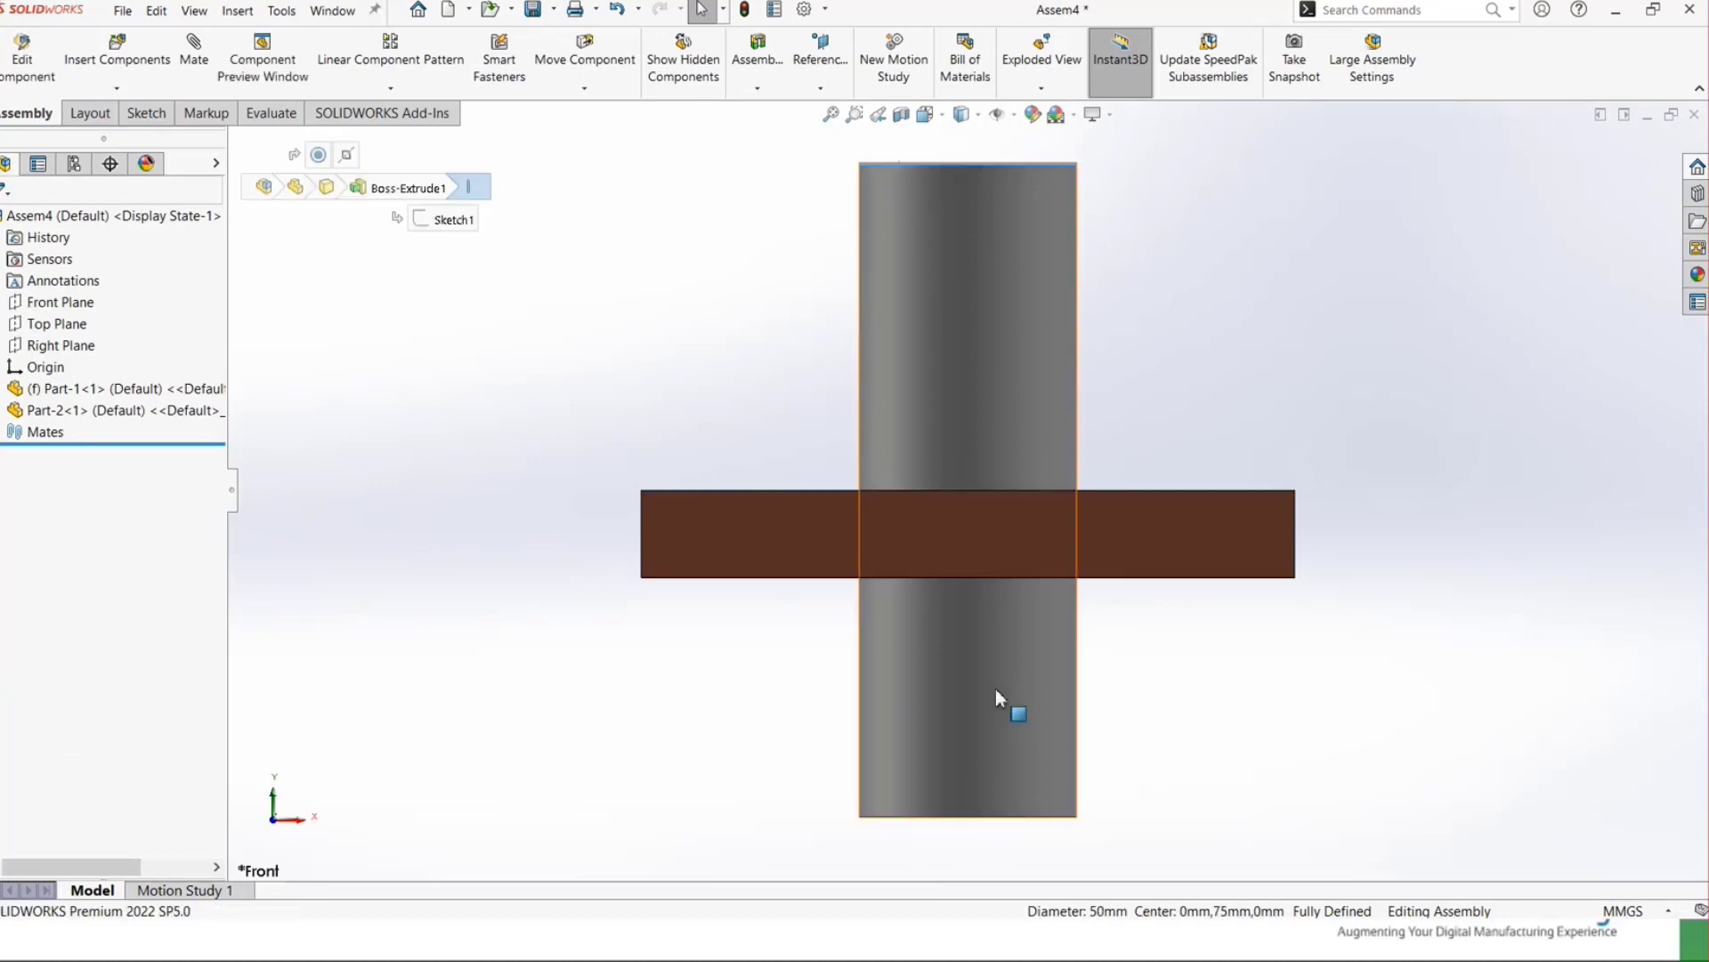
{"action": "middle_click_drag", "start_coordinate": [720, 503], "coordinate": [825, 512]}
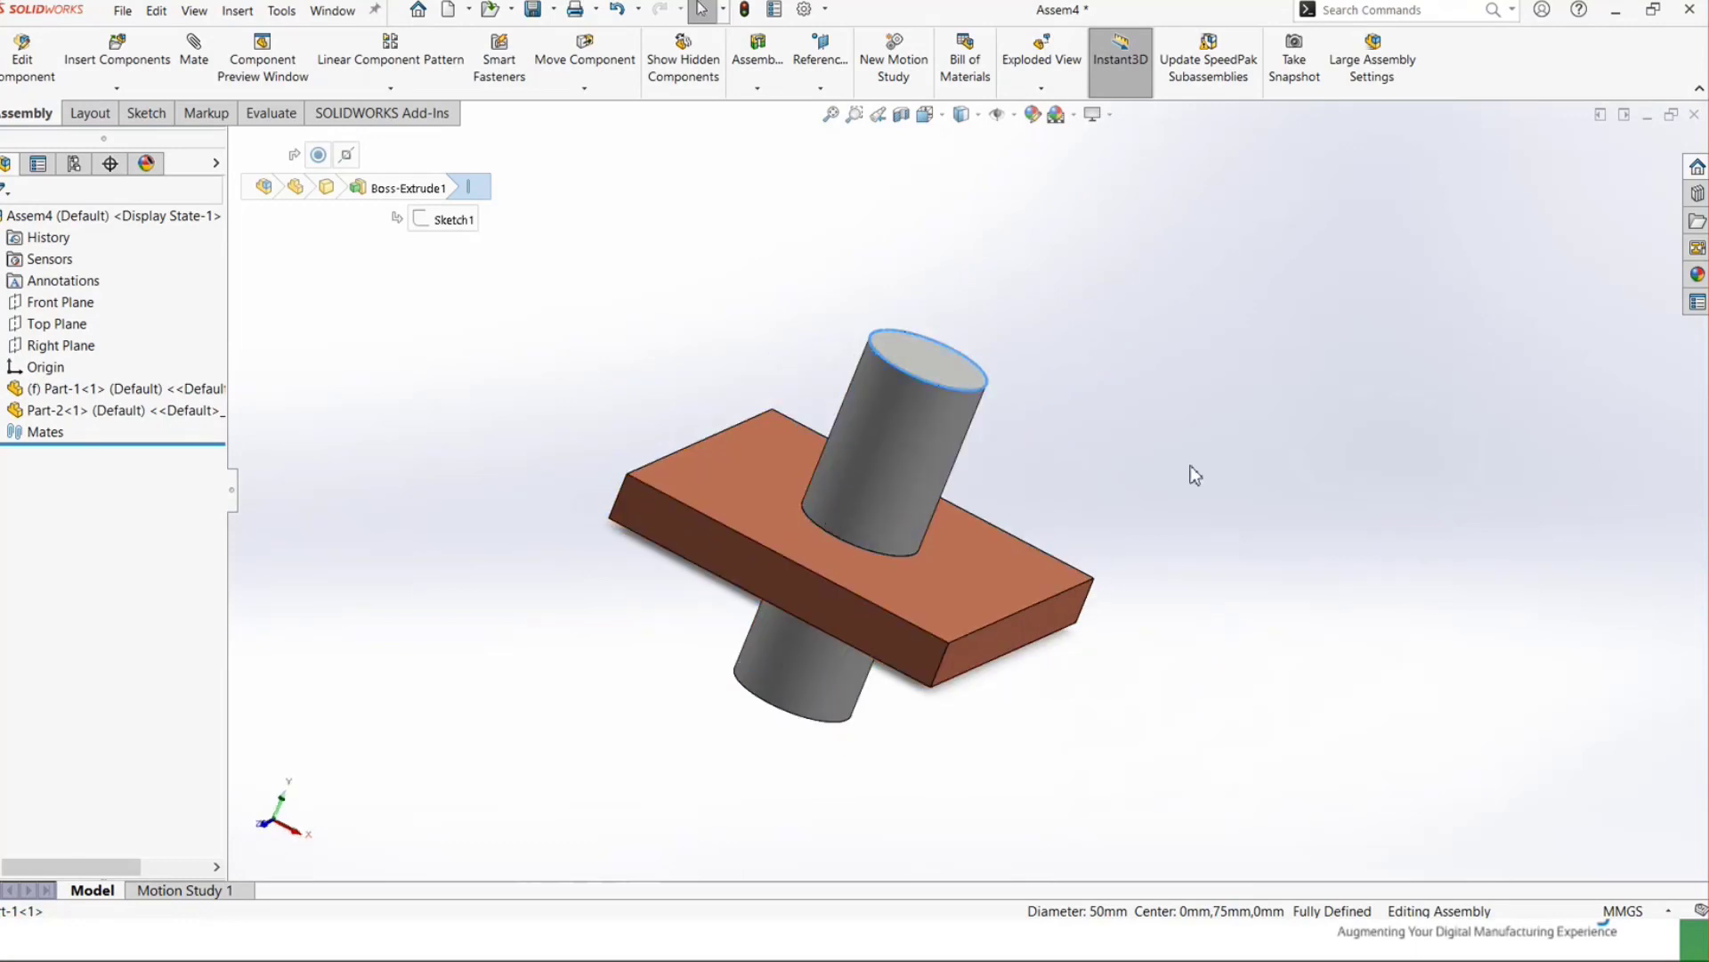
{"action": "left_click", "coordinate": [1211, 430]}
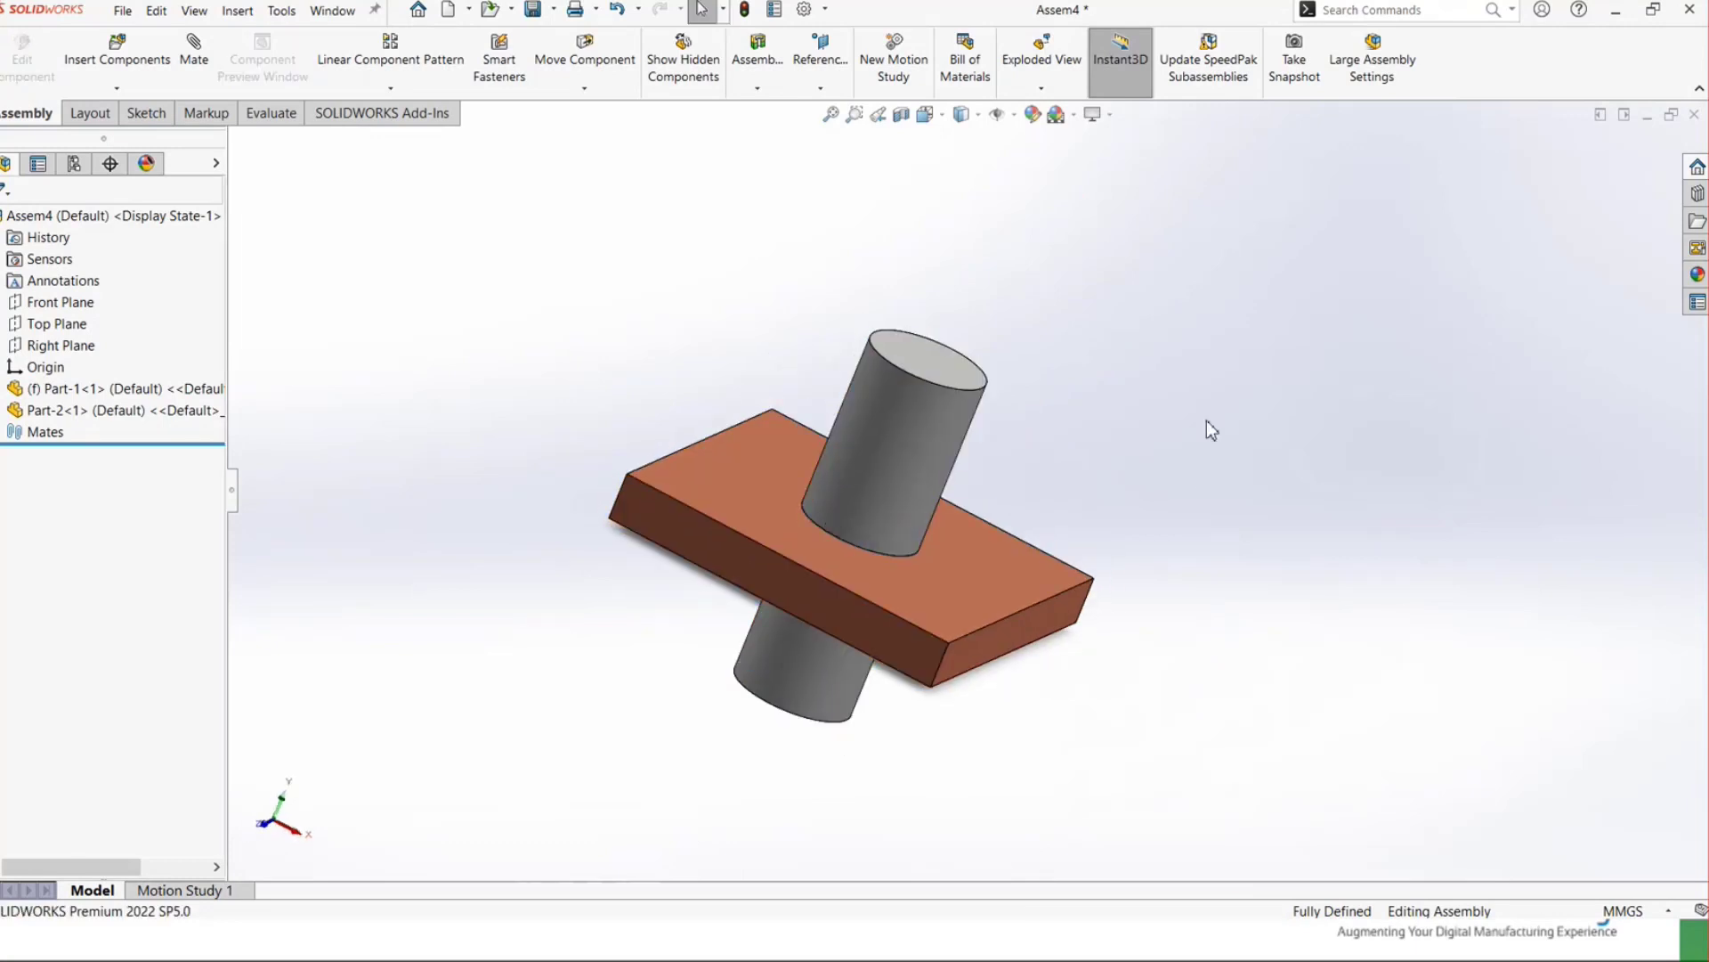
- Close the cylinder and plate assembly
{"action": "left_click", "coordinate": [1694, 114]}
{"action": "left_click", "coordinate": [741, 481]}
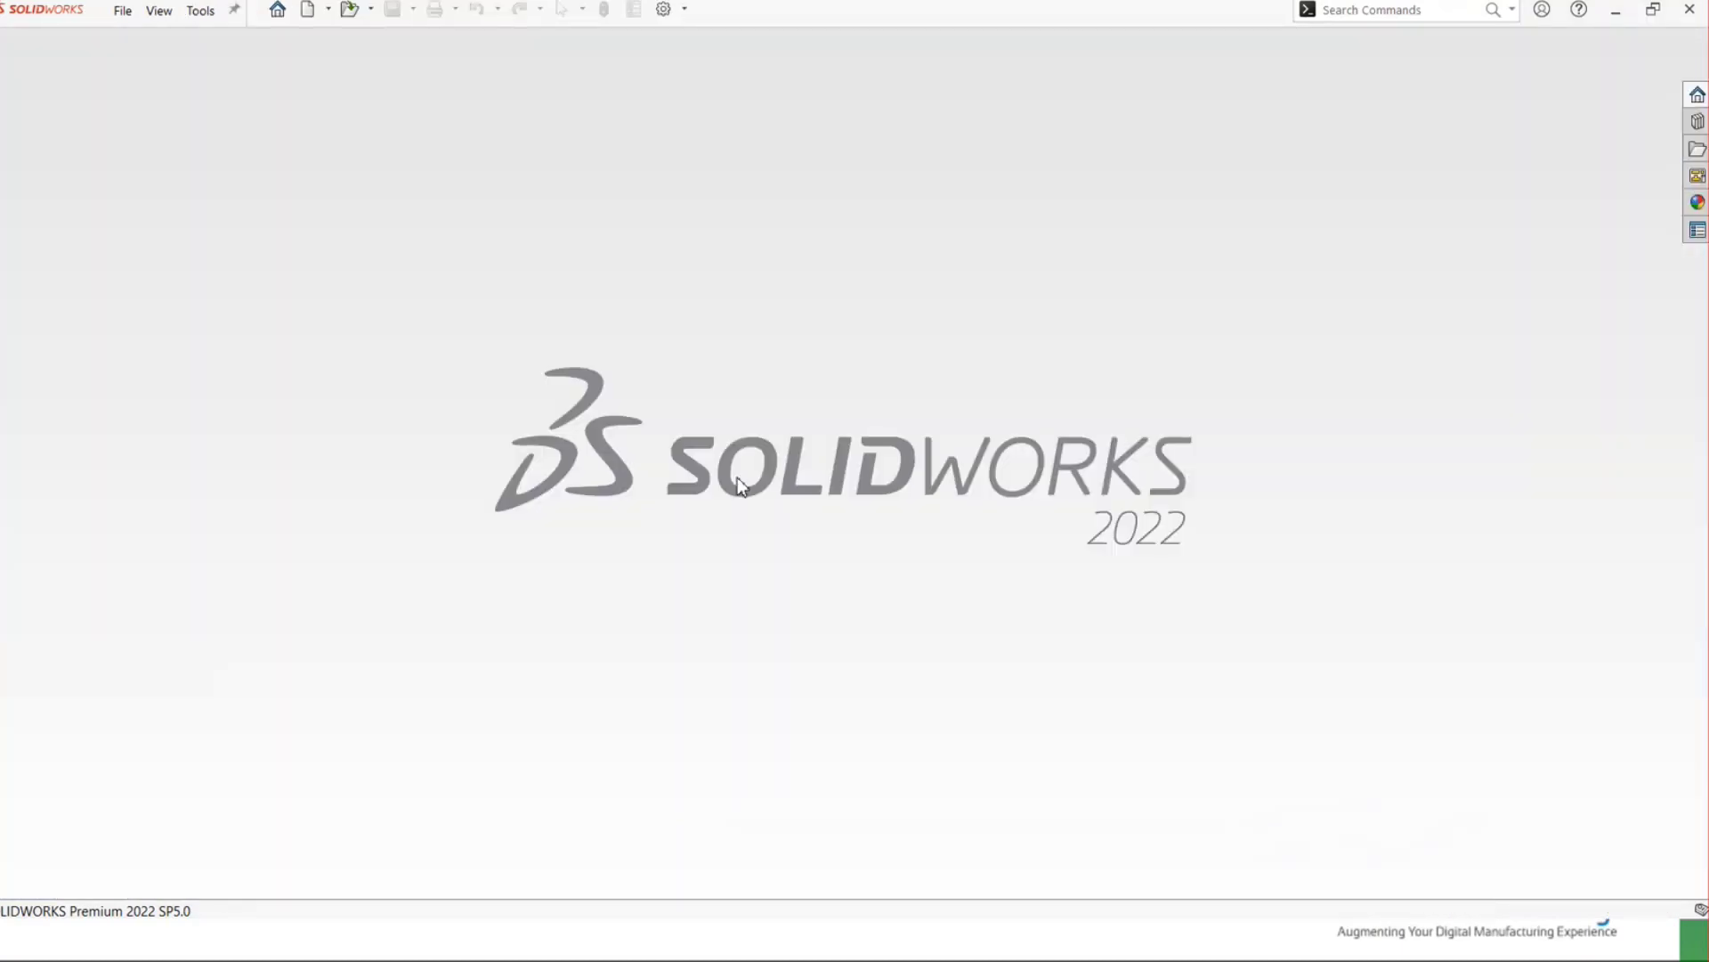
{"action": "key", "text": "super+Tab"}
{"action": "left_click", "coordinate": [655, 259]}
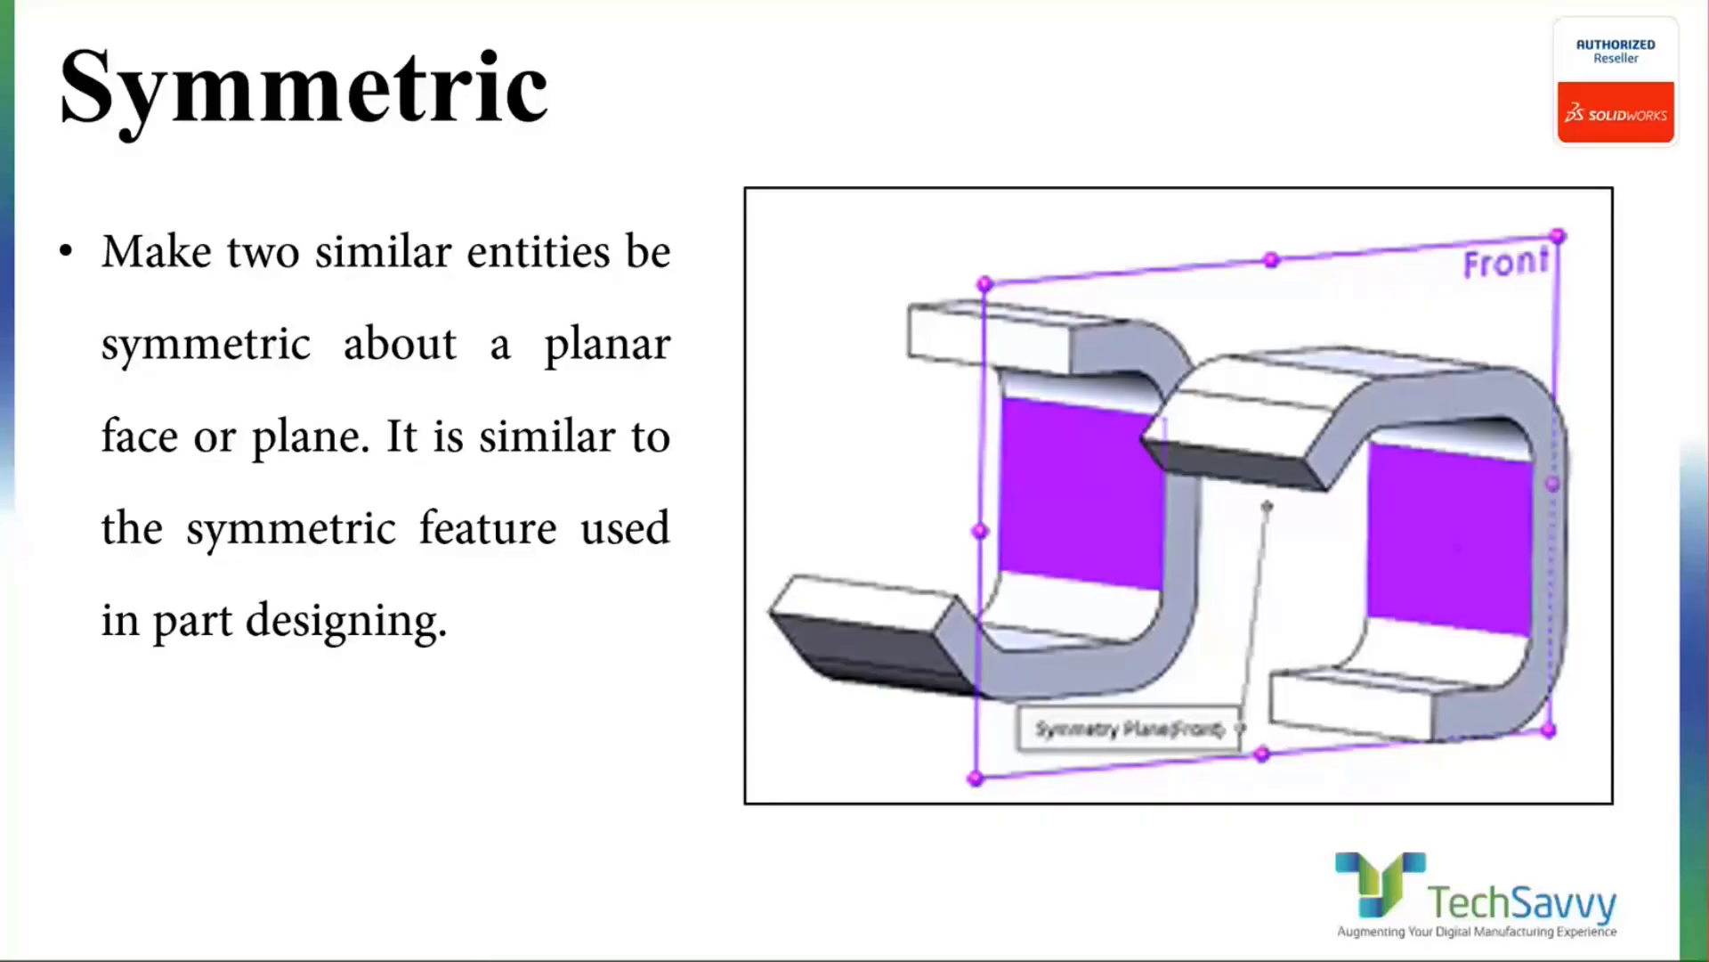
{"action": "key", "text": "Right"}
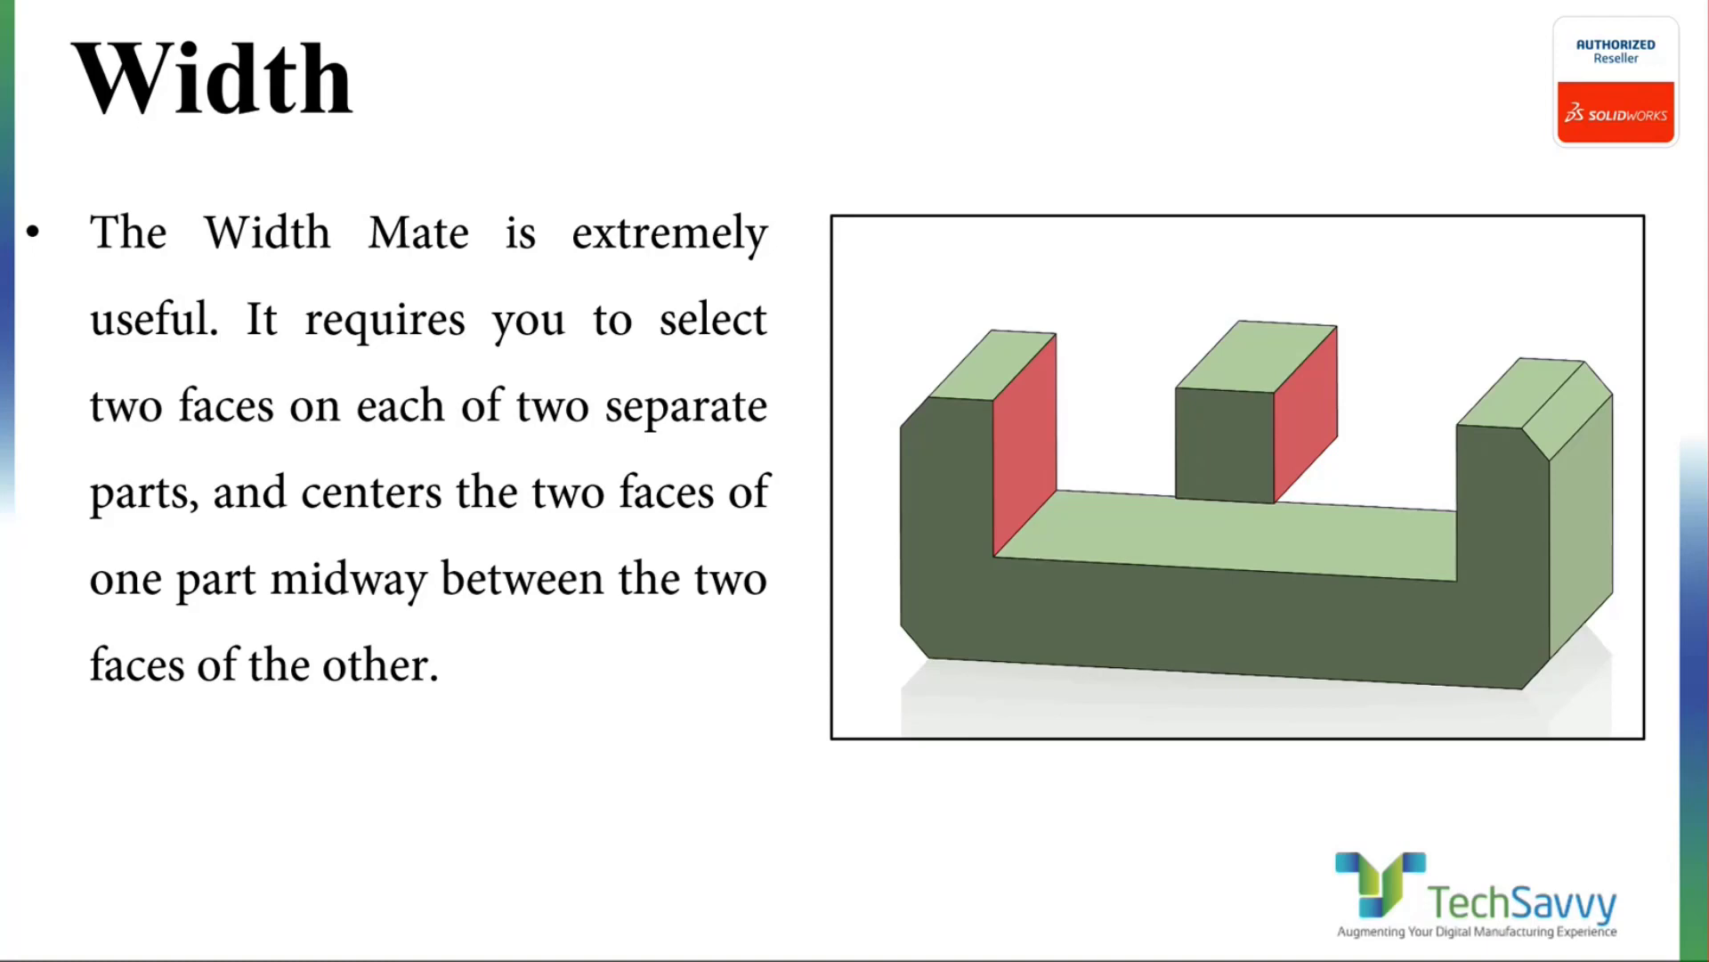
{"action": "key", "text": "alt+Tab"}
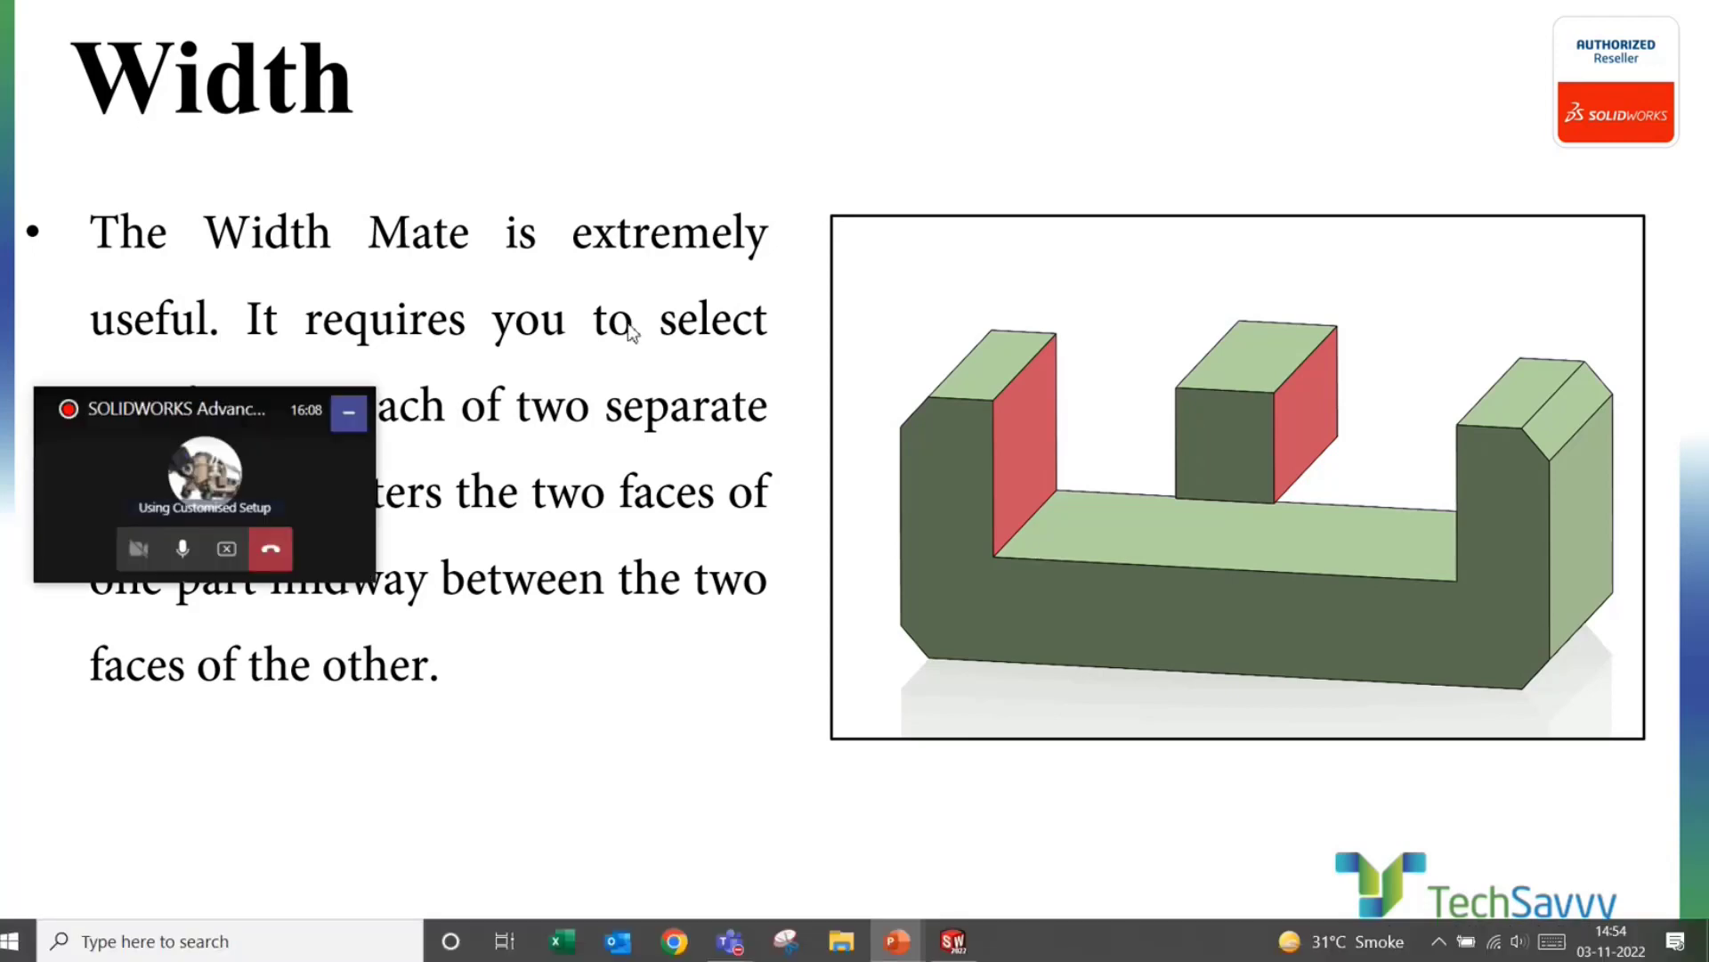
{"action": "key", "text": "alt+Tab"}
- Create a new assembly and insert Part-5.SLDPRT from the Parts folder as its fixed first component at the origin
{"action": "key", "text": "ctrl+n"}
{"action": "key", "text": "Return"}
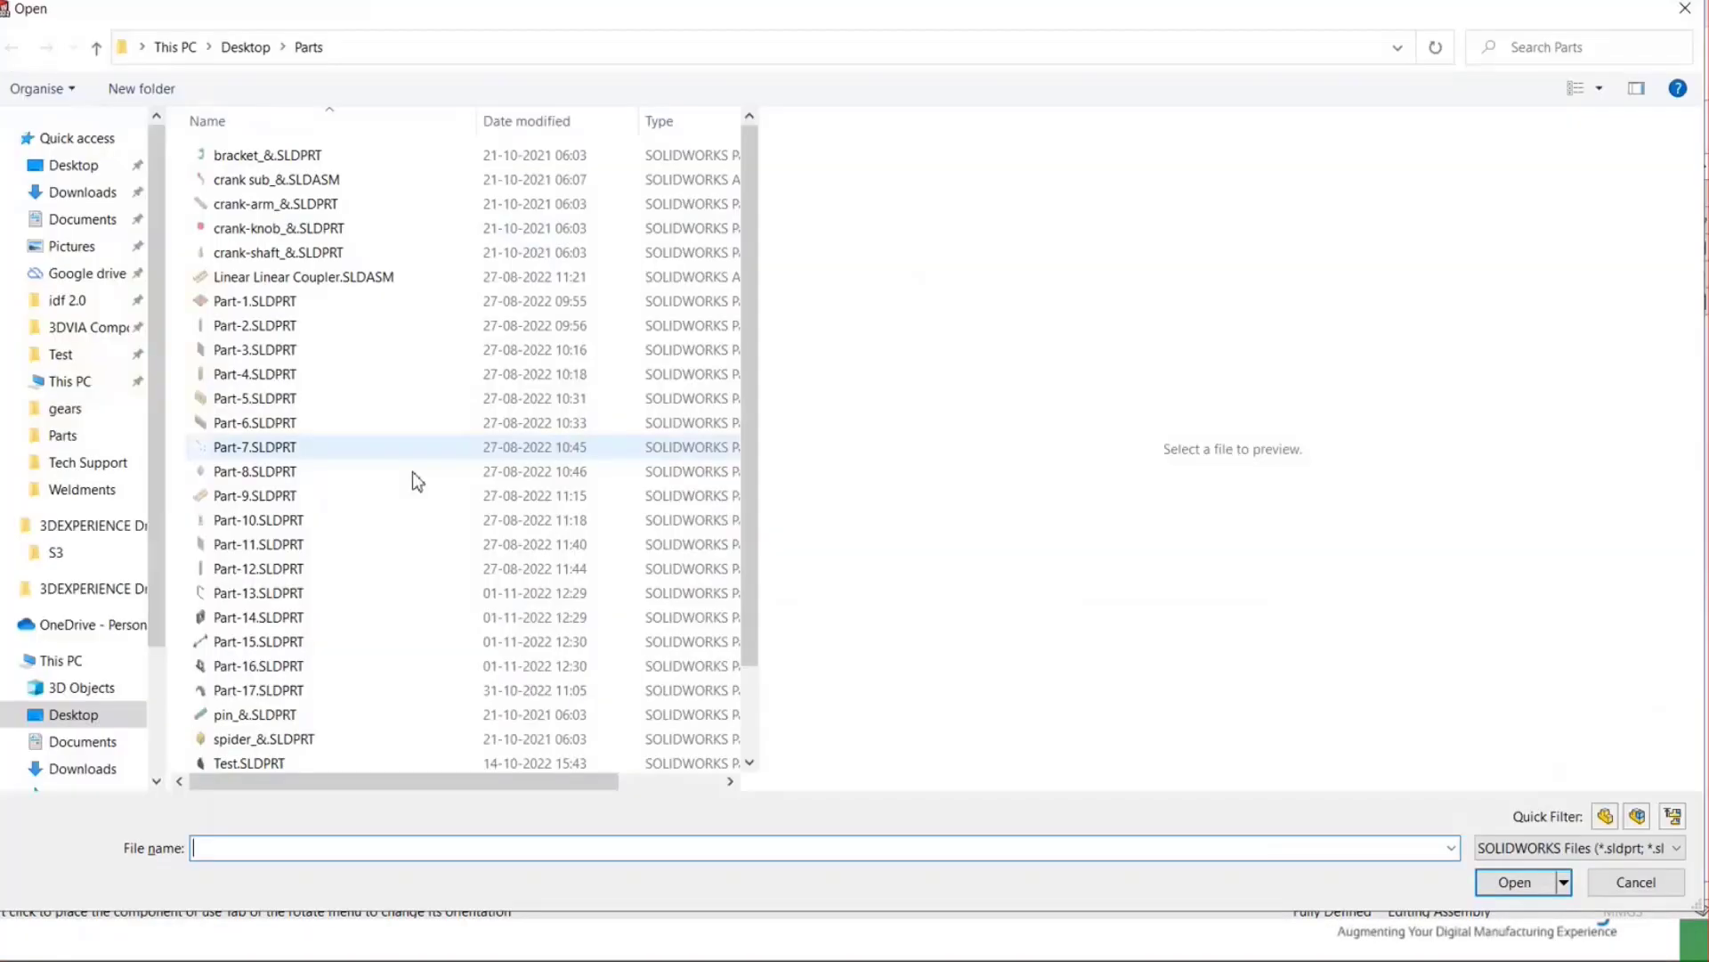
{"action": "left_click", "coordinate": [258, 398]}
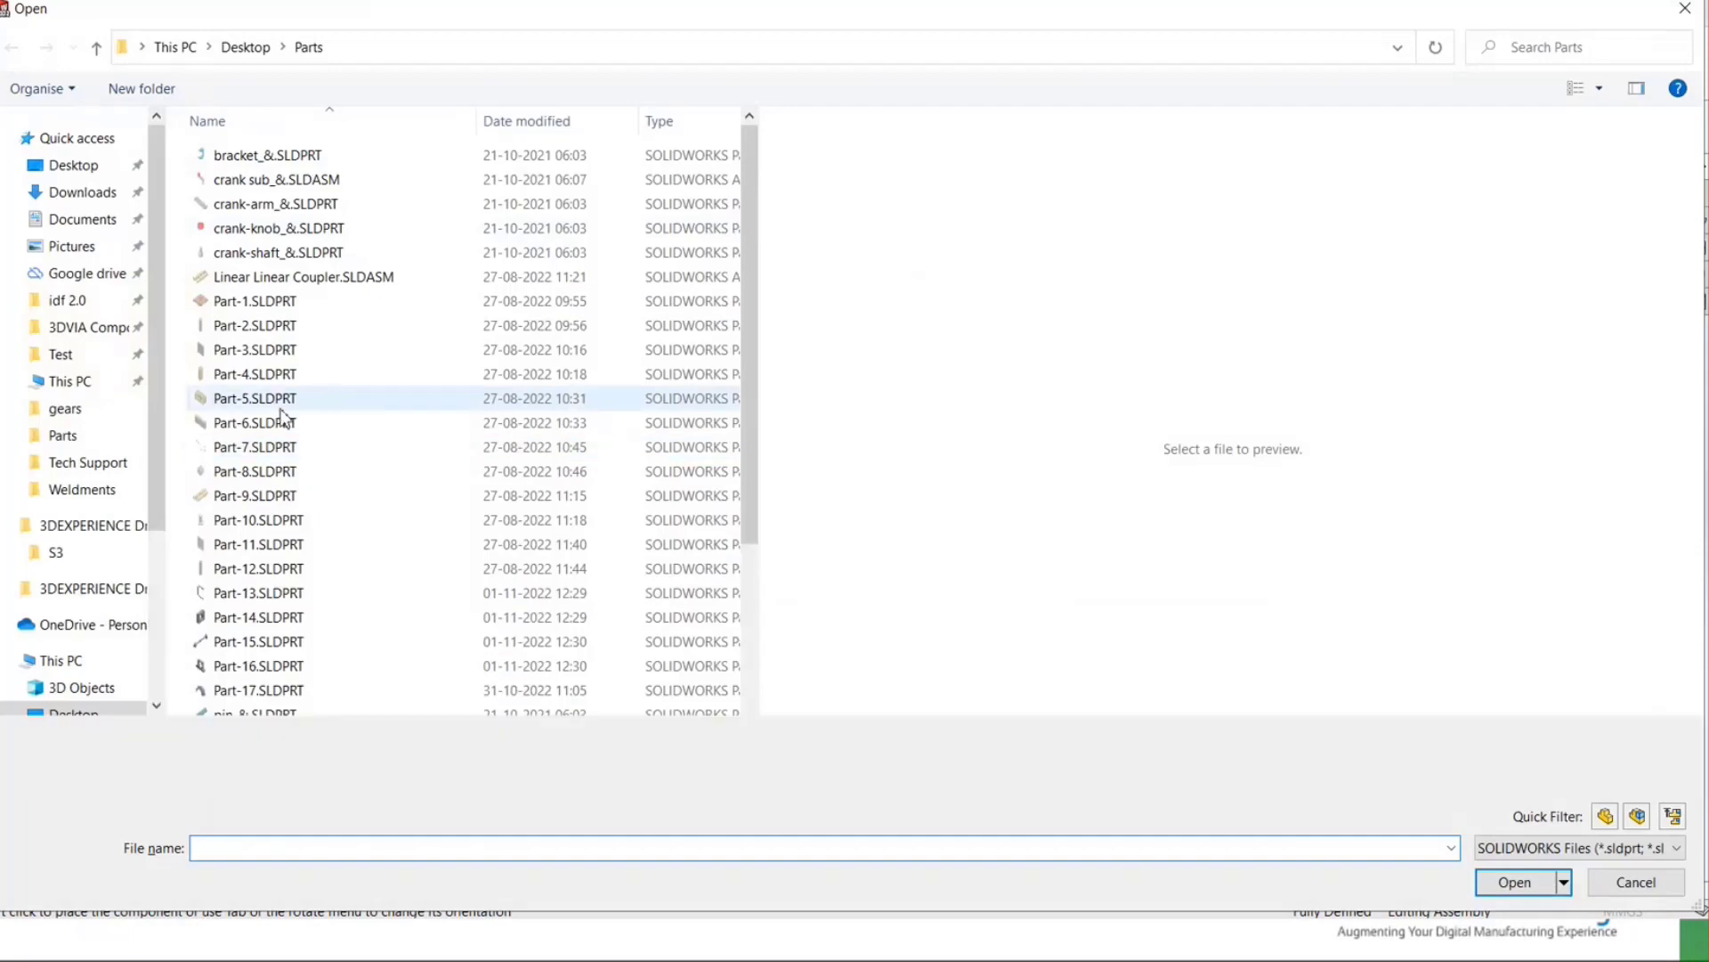
{"action": "key", "text": "Return"}
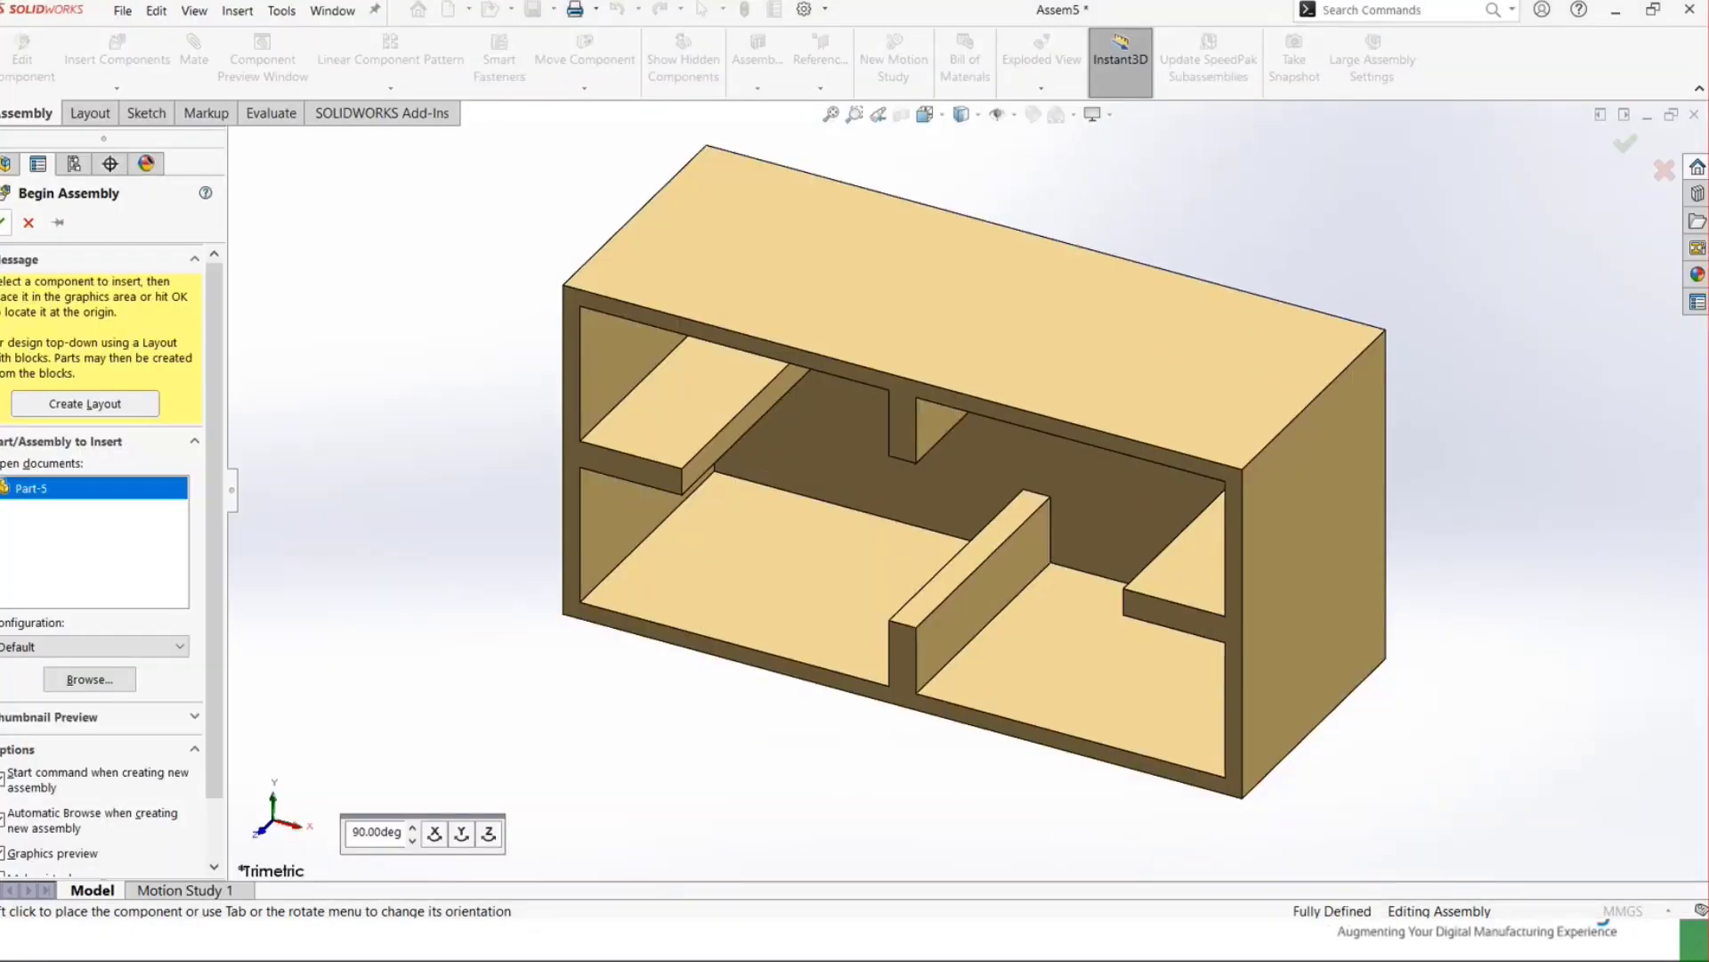
{"action": "left_click", "coordinate": [2, 224]}
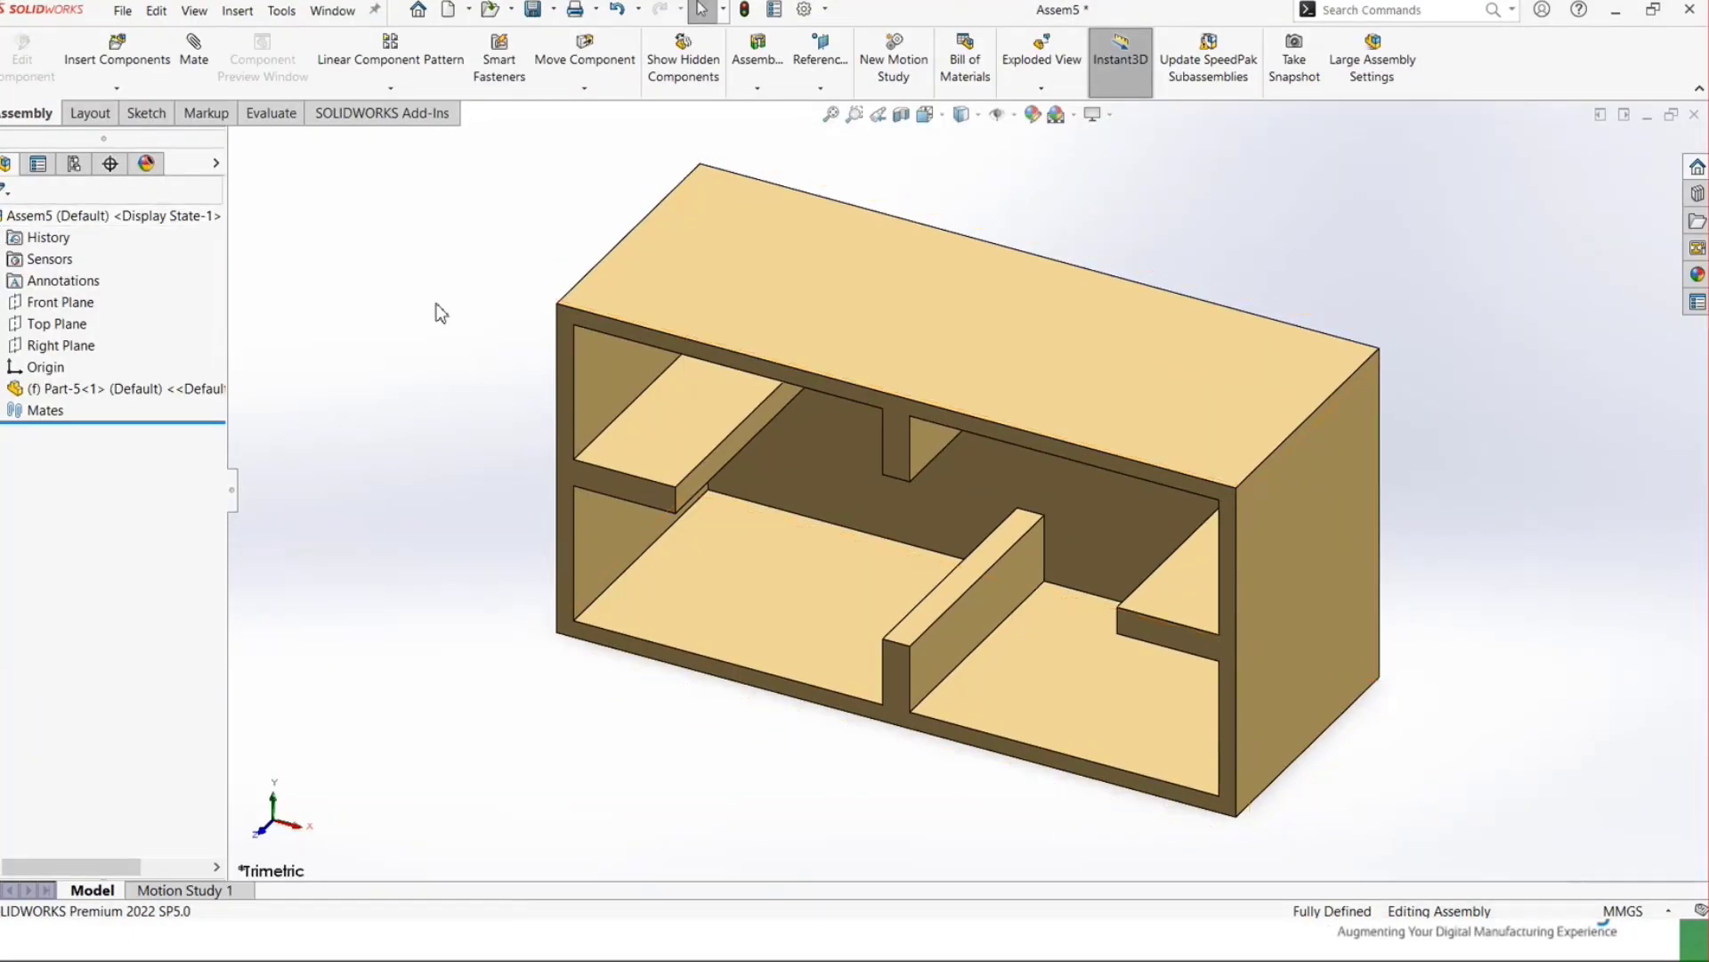
- Insert Part-6.SLDPRT from the Parts folder and place it beside the open box
{"action": "left_click", "coordinate": [117, 52]}
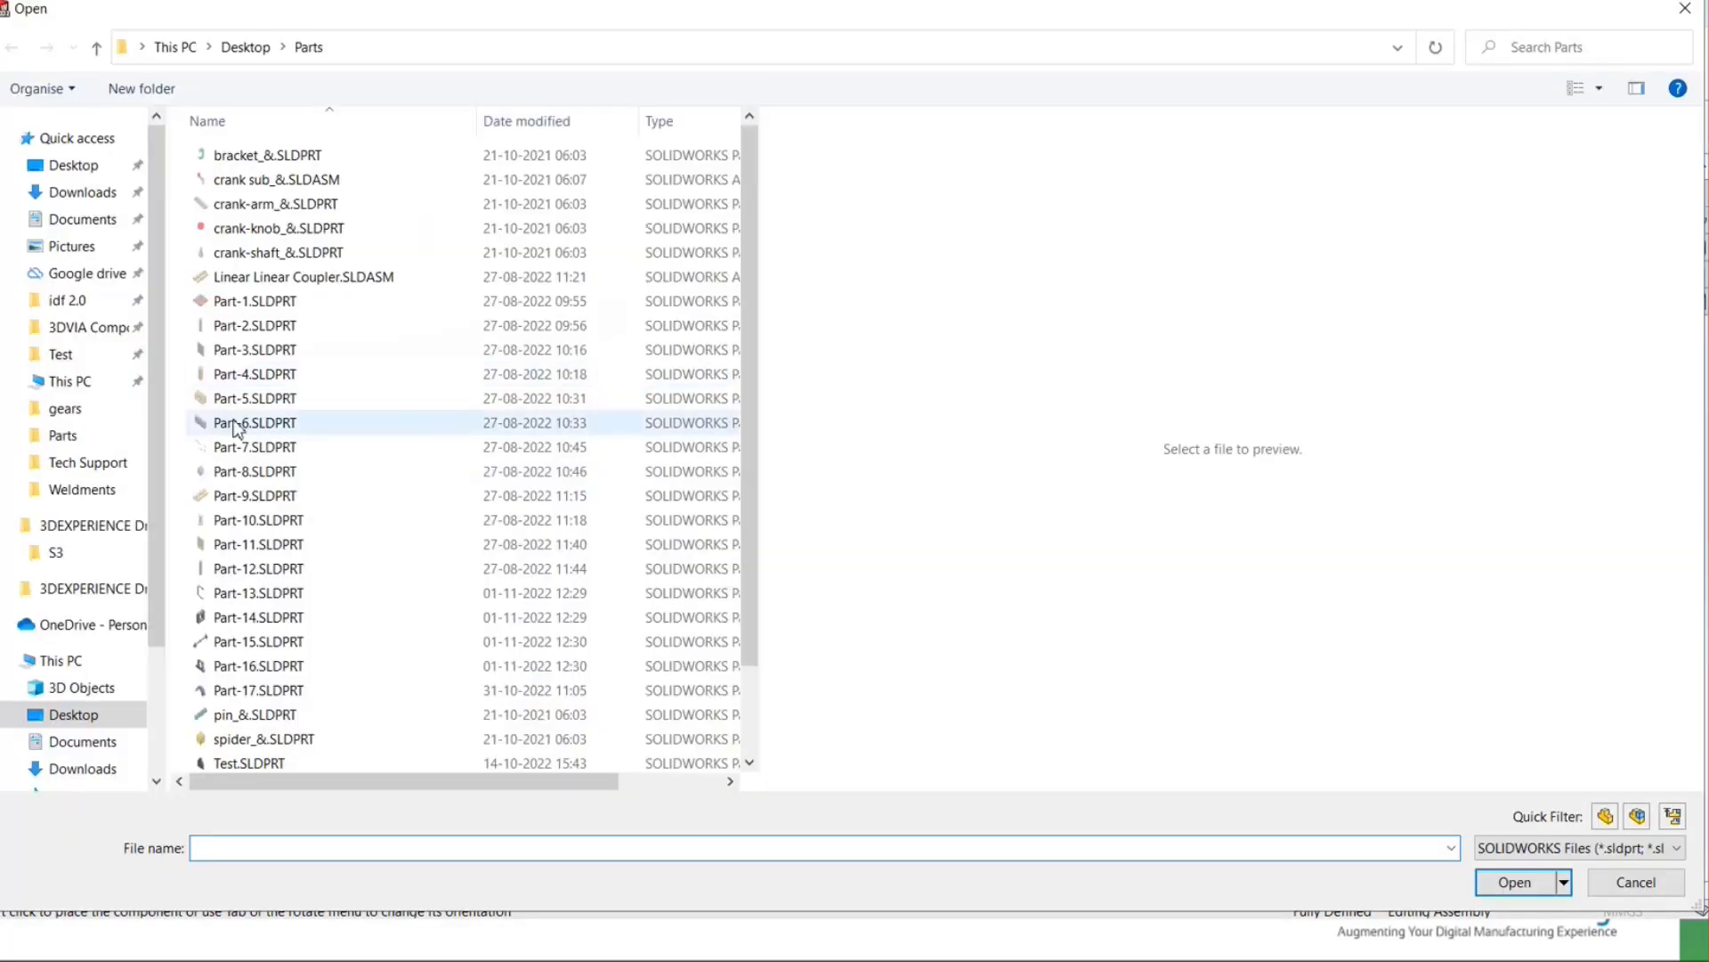
{"action": "left_click", "coordinate": [238, 423]}
{"action": "left_click", "coordinate": [1511, 882]}
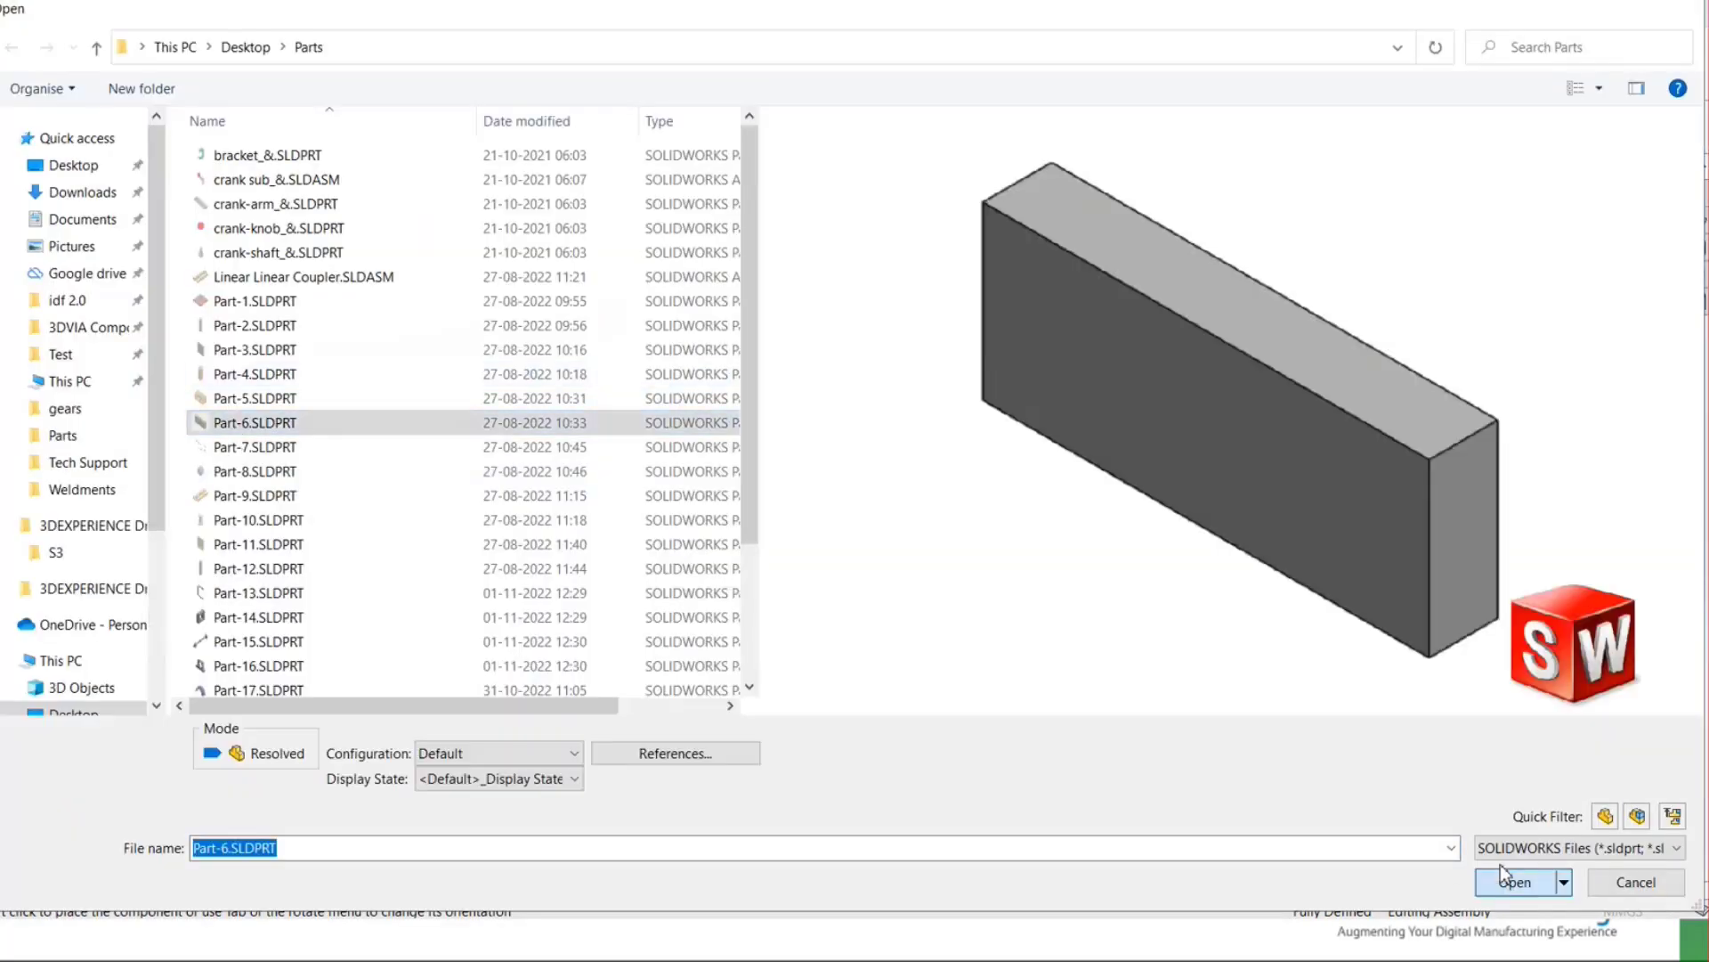
{"action": "left_click", "coordinate": [526, 495]}
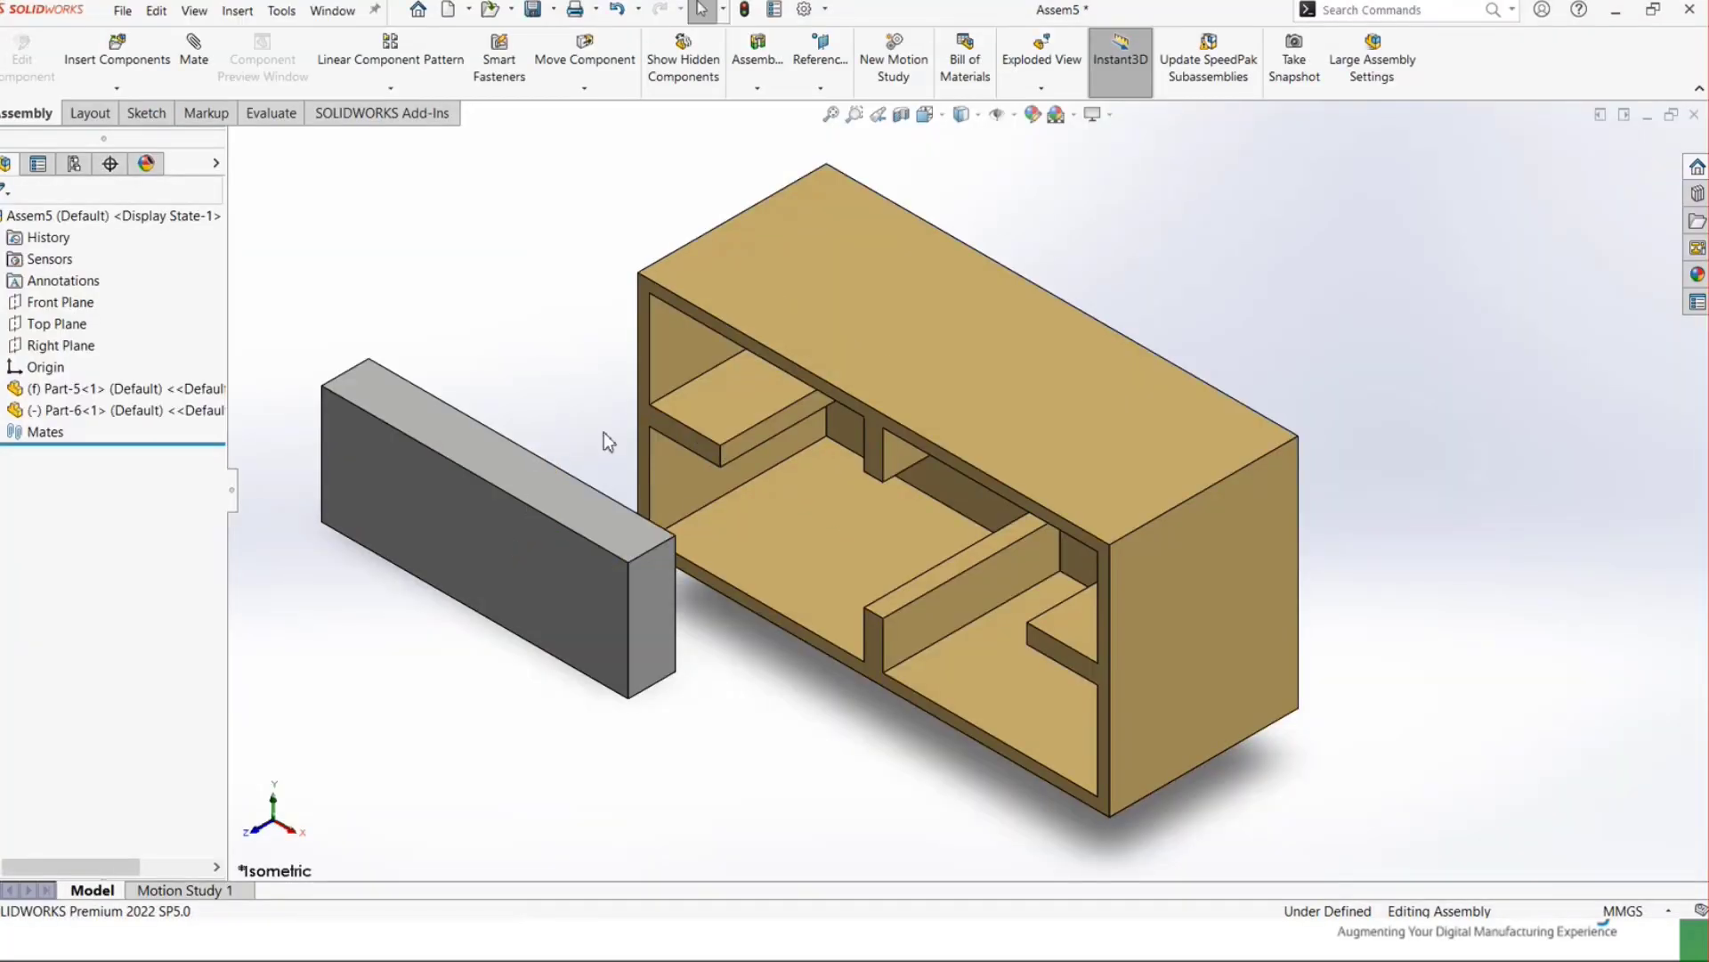
- Move the Part-6 block further from the box and examine the shapes of both components, leaving nothing selected
{"action": "middle_click_drag", "start_coordinate": [811, 598], "coordinate": [836, 507]}
{"action": "left_click", "coordinate": [1063, 338]}
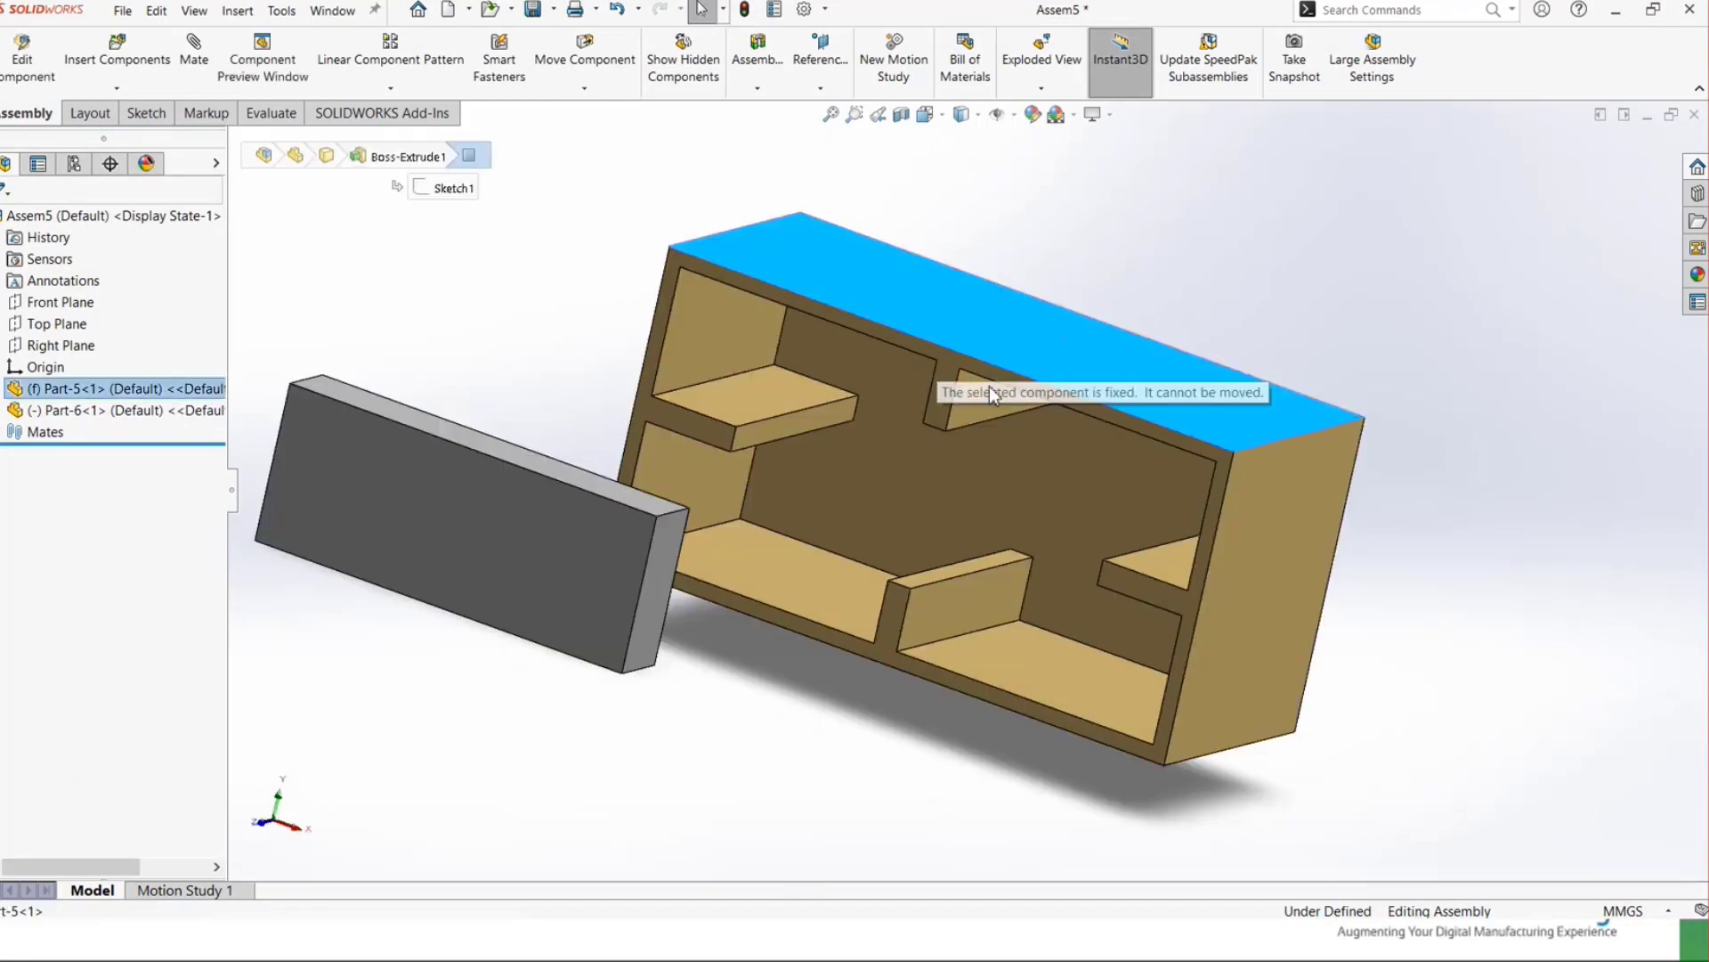
{"action": "left_click_drag", "start_coordinate": [498, 543], "coordinate": [413, 488]}
{"action": "middle_click_drag", "start_coordinate": [677, 527], "coordinate": [623, 508]}
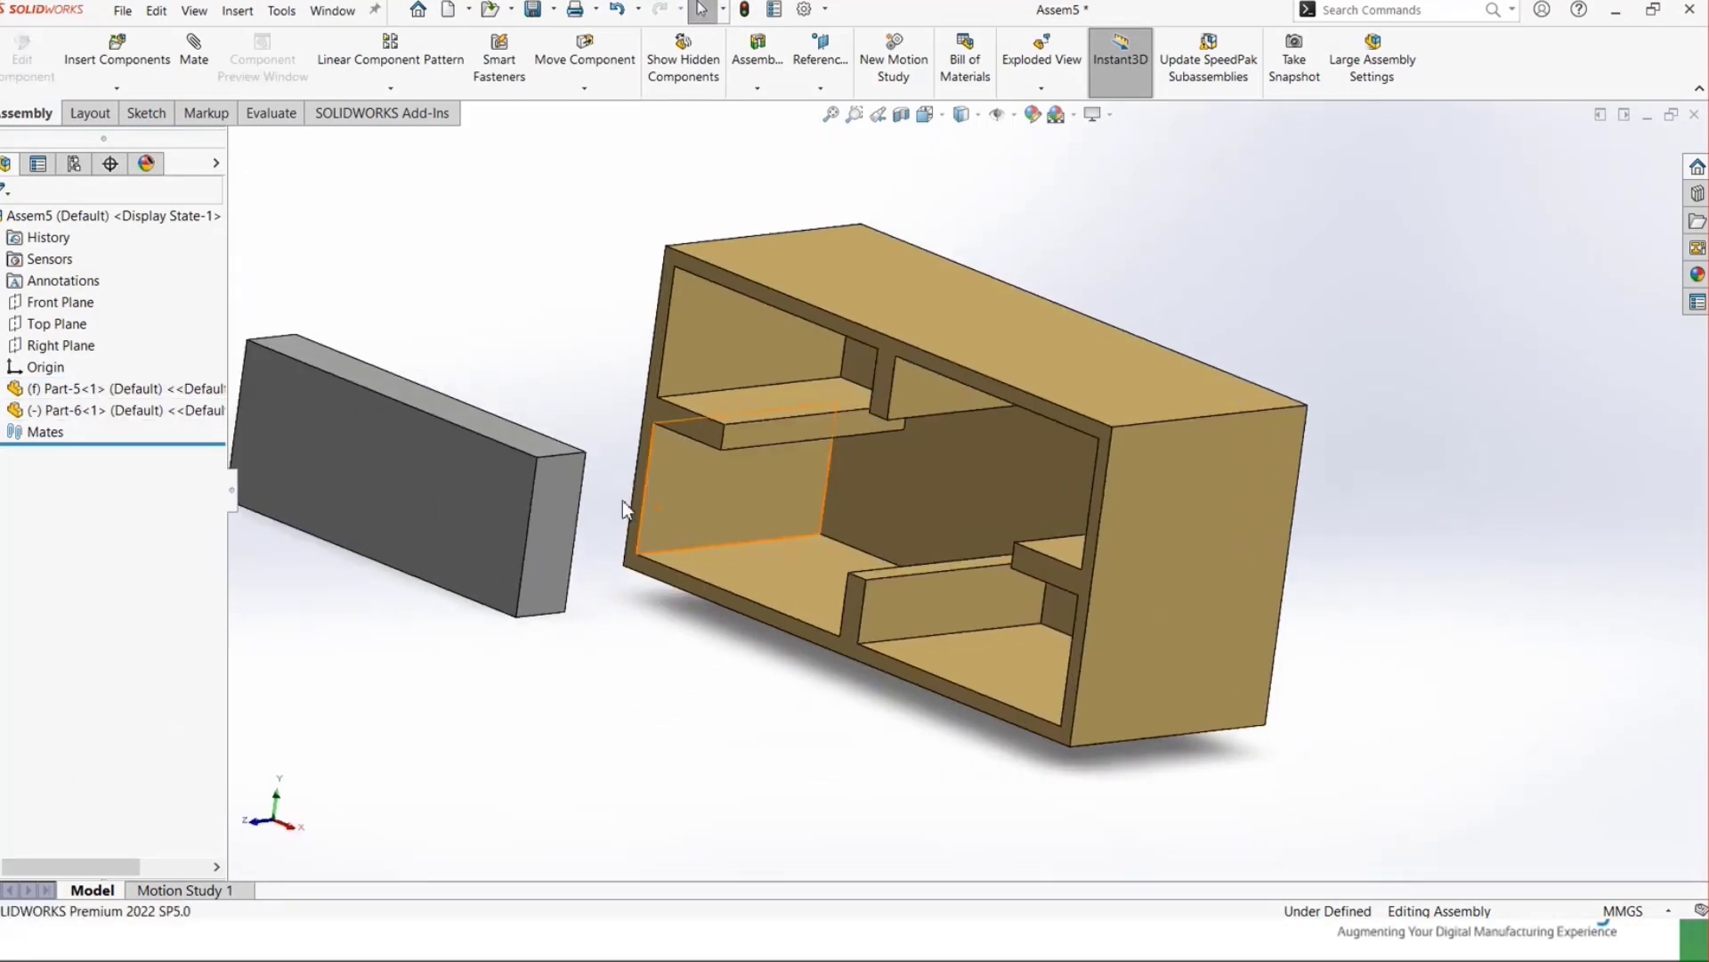
{"action": "left_click", "coordinate": [475, 486]}
{"action": "middle_click_drag", "start_coordinate": [477, 485], "coordinate": [839, 419]}
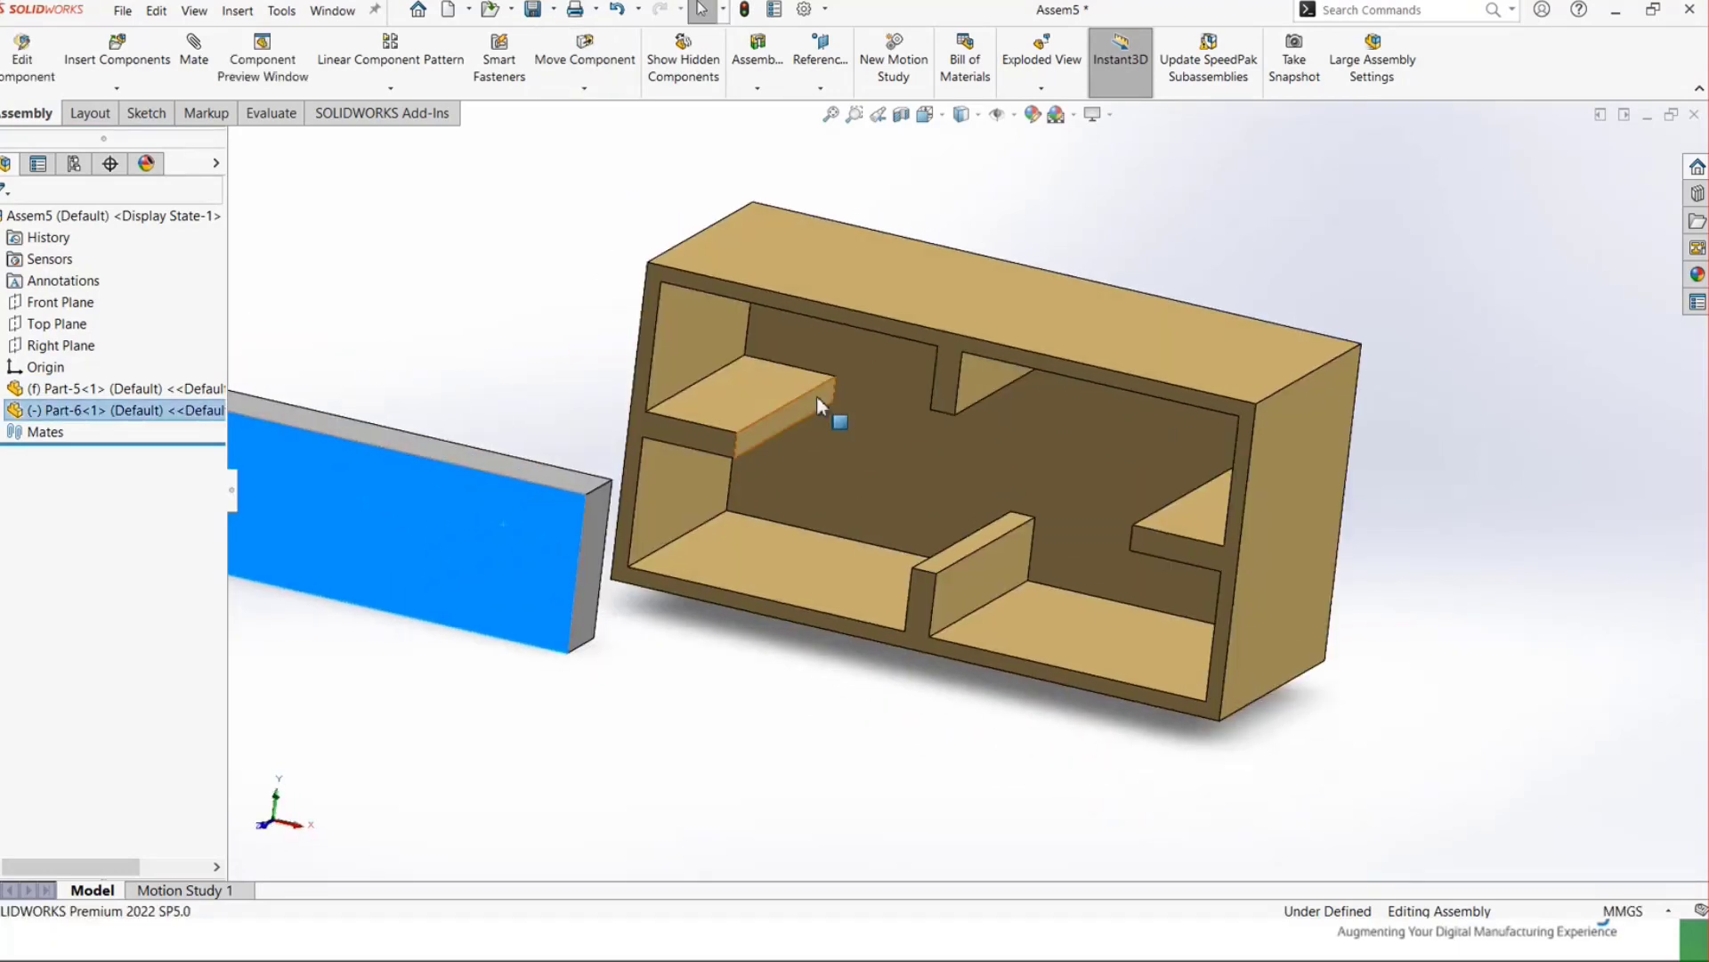
{"action": "left_click", "coordinate": [1095, 595]}
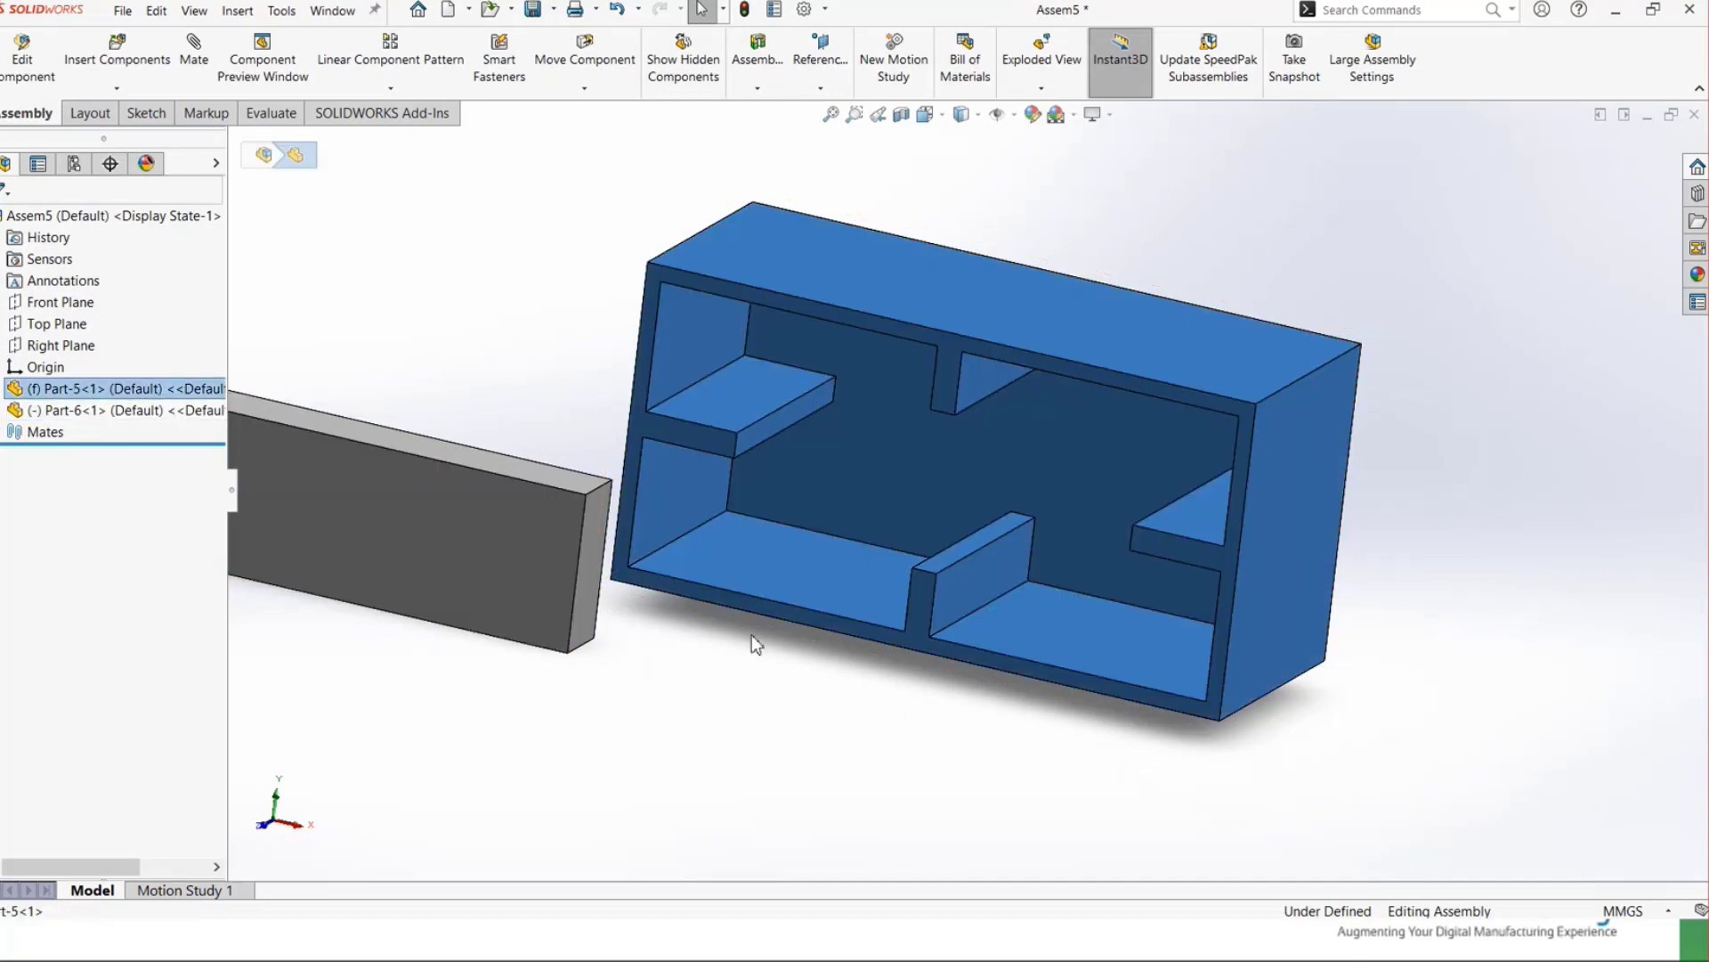
{"action": "left_click", "coordinate": [751, 634]}
- Examine the block's end face and the box's inner rib faces as candidates for centering the block
{"action": "scroll", "coordinate": [836, 447], "scroll_direction": "down", "scroll_amount": 2}
{"action": "middle_click_drag", "start_coordinate": [836, 447], "coordinate": [1003, 511]}
{"action": "scroll", "coordinate": [1002, 511], "scroll_direction": "up", "scroll_amount": 2}
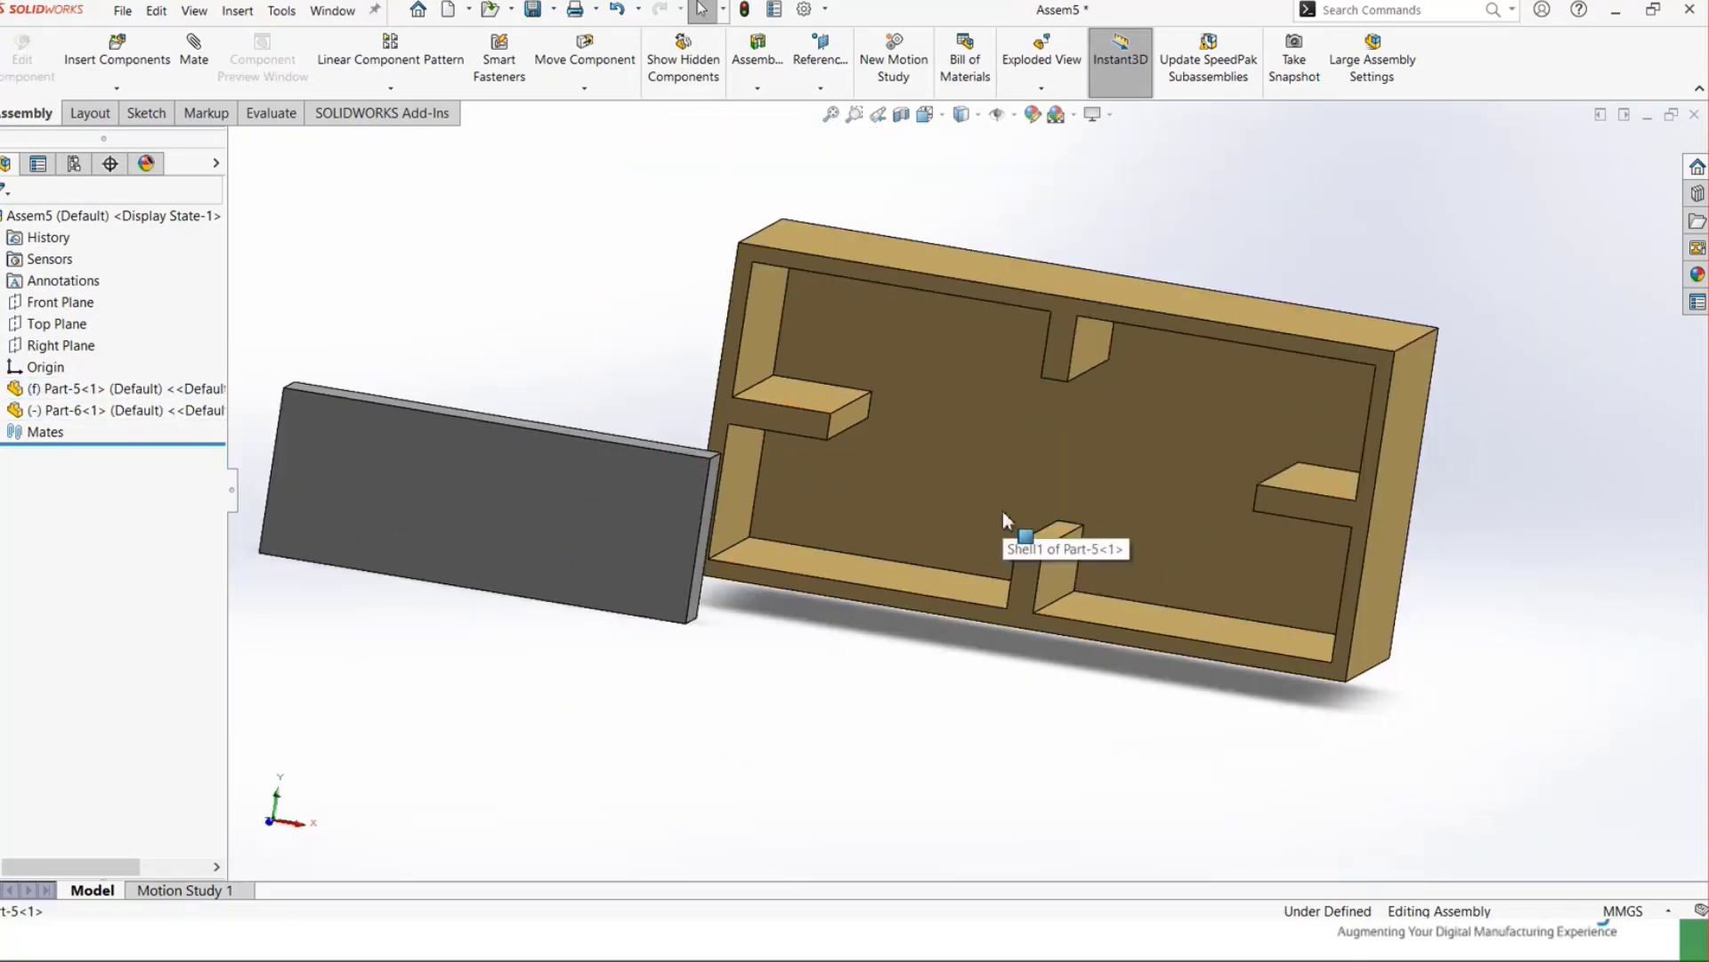
{"action": "scroll", "coordinate": [1003, 534], "scroll_direction": "down", "scroll_amount": 2}
{"action": "left_click", "coordinate": [574, 512]}
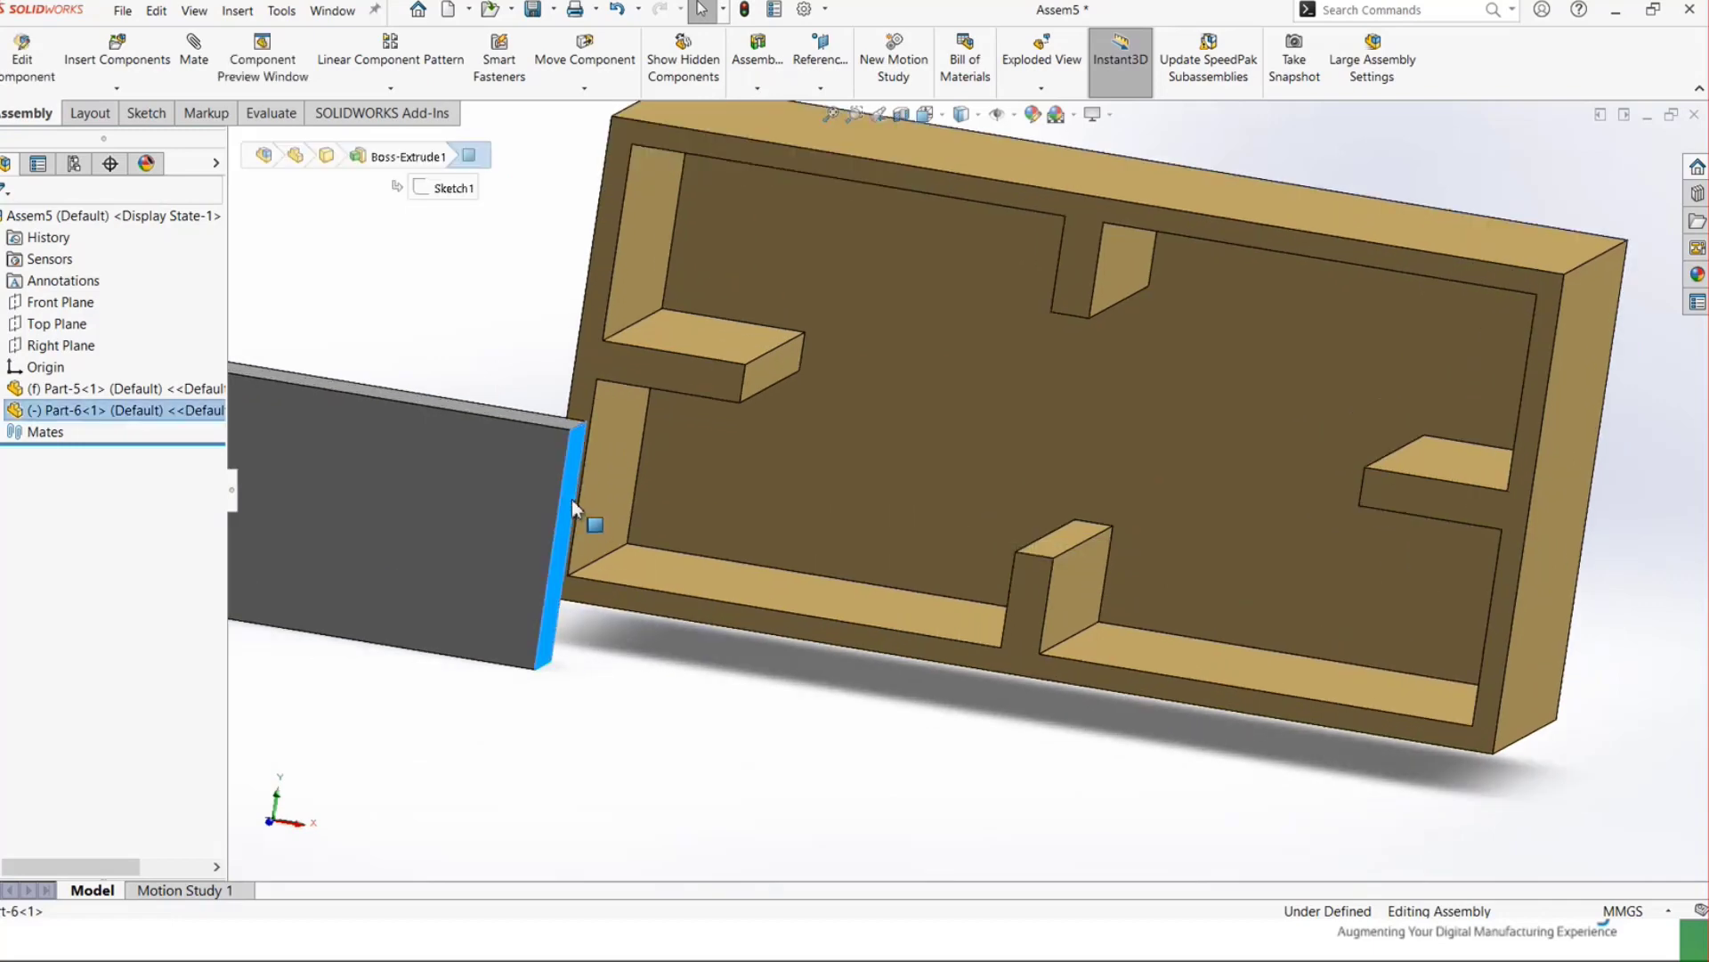
{"action": "middle_click_drag", "start_coordinate": [1145, 488], "coordinate": [1440, 468]}
{"action": "left_click", "coordinate": [1433, 476]}
{"action": "middle_click_drag", "start_coordinate": [1335, 600], "coordinate": [1053, 553]}
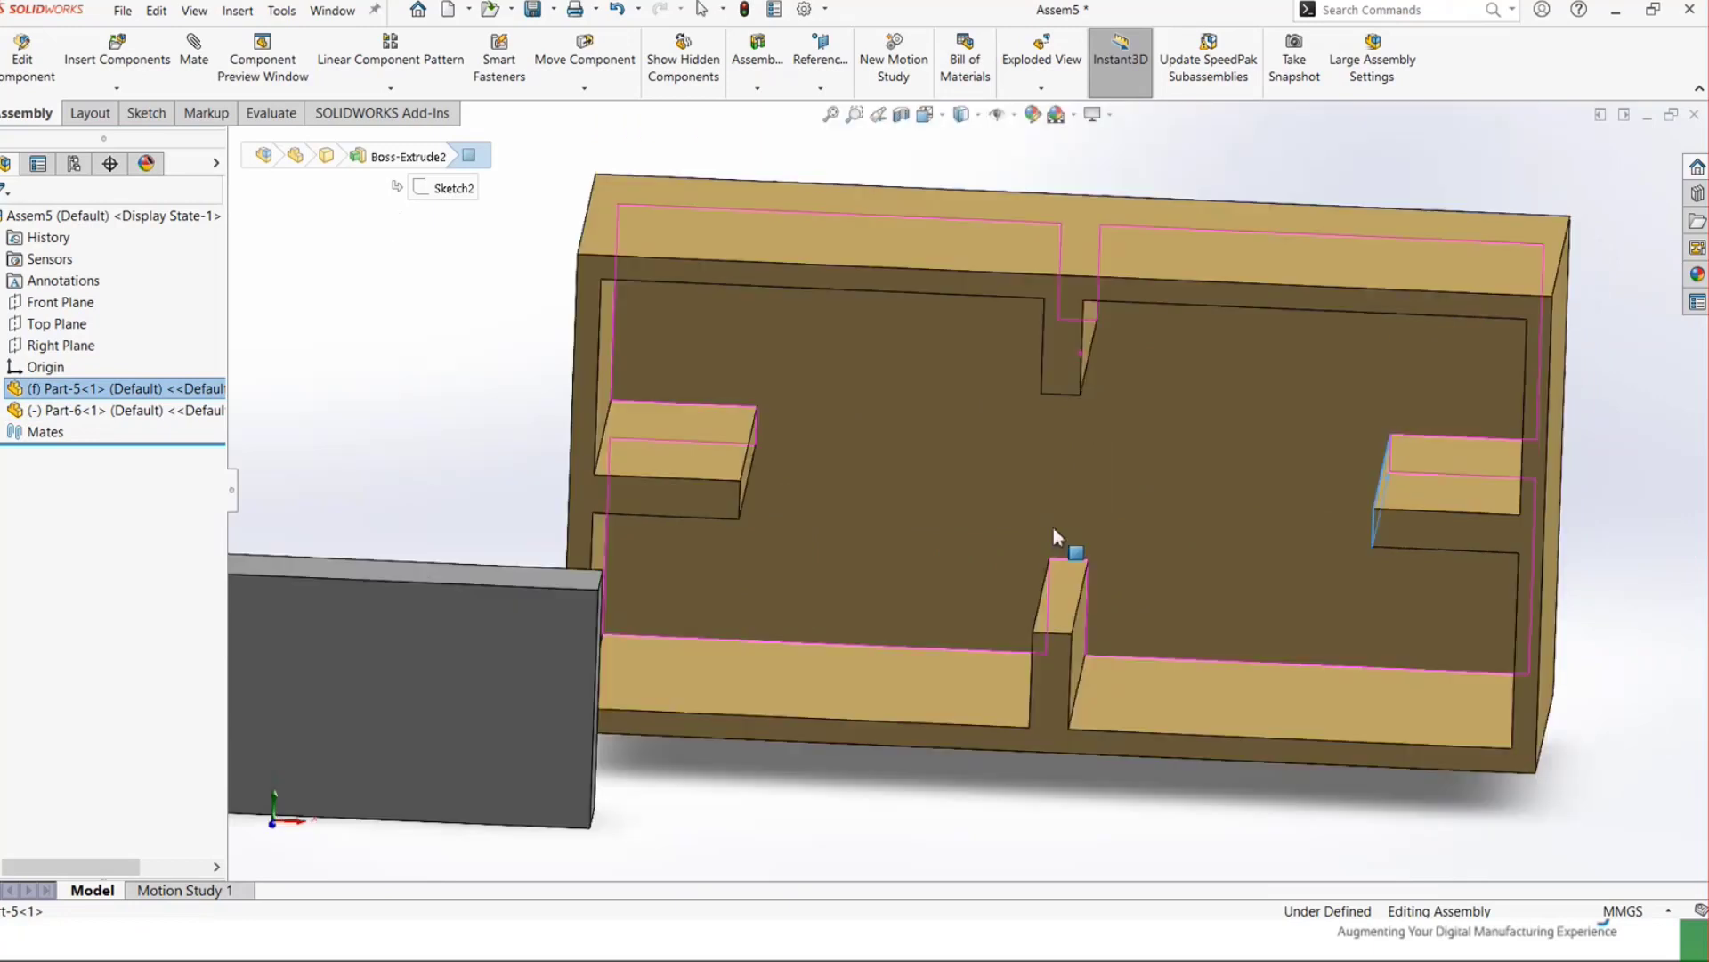
- Move the Part-6 block freehand into the box, behind its inner ribs
{"action": "left_click", "coordinate": [410, 575]}
{"action": "middle_click_drag", "start_coordinate": [809, 642], "coordinate": [794, 820]}
{"action": "left_click_drag", "start_coordinate": [541, 726], "coordinate": [1220, 529]}
{"action": "middle_click_drag", "start_coordinate": [1220, 529], "coordinate": [877, 525]}
{"action": "left_click_drag", "start_coordinate": [841, 508], "coordinate": [949, 491]}
{"action": "middle_click_drag", "start_coordinate": [756, 360], "coordinate": [850, 363]}
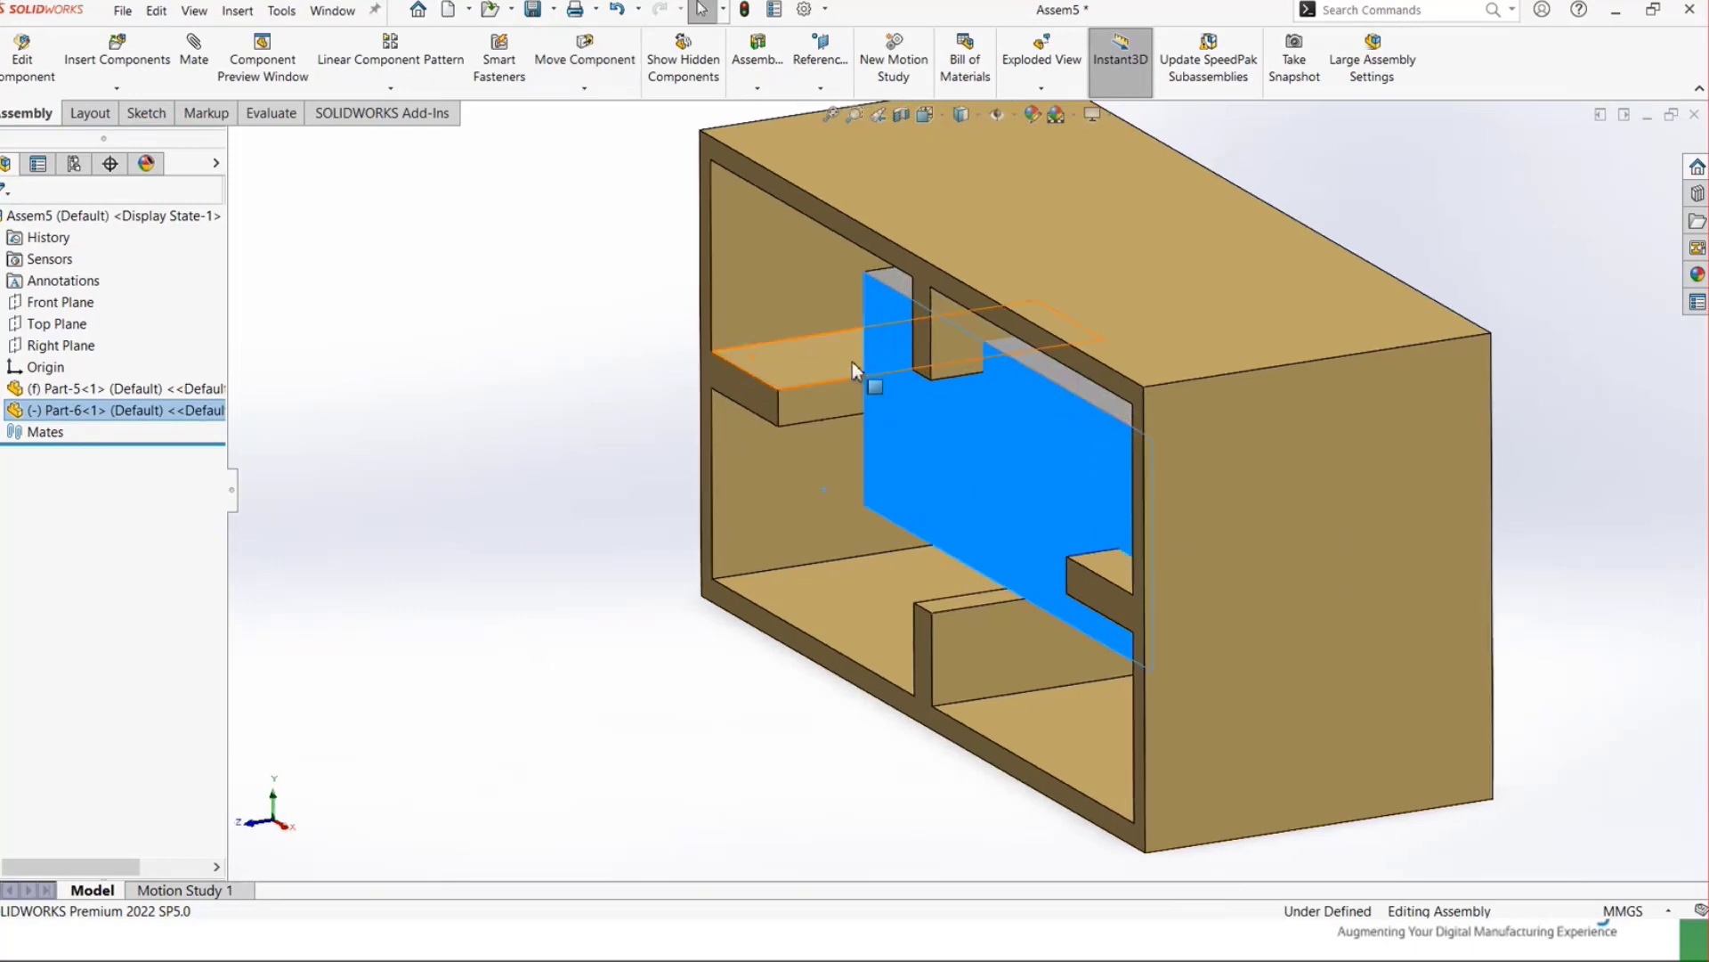
- Compare the block's front face with the box's front face and shift the block to try out its freedom of movement
{"action": "left_click", "coordinate": [762, 408], "text": "ctrl"}
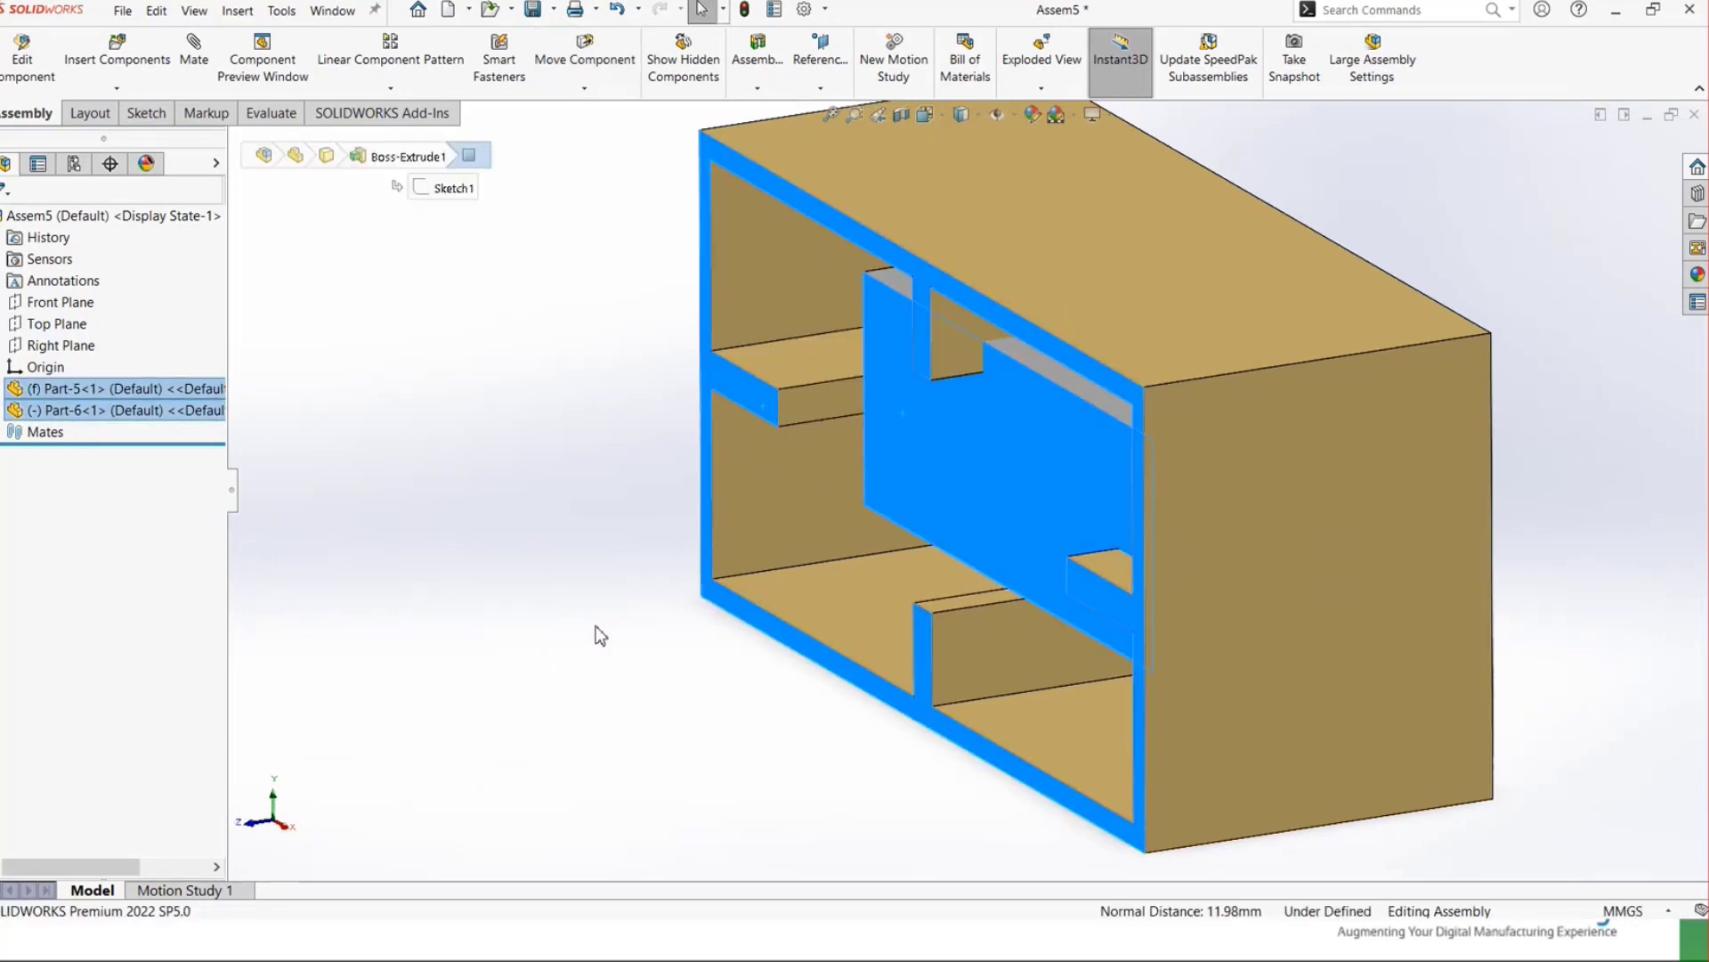
{"action": "left_click_drag", "start_coordinate": [1018, 456], "coordinate": [721, 552]}
{"action": "left_click_drag", "start_coordinate": [1034, 489], "coordinate": [970, 490]}
{"action": "middle_click_drag", "start_coordinate": [573, 571], "coordinate": [609, 572]}
{"action": "left_click", "coordinate": [564, 626]}
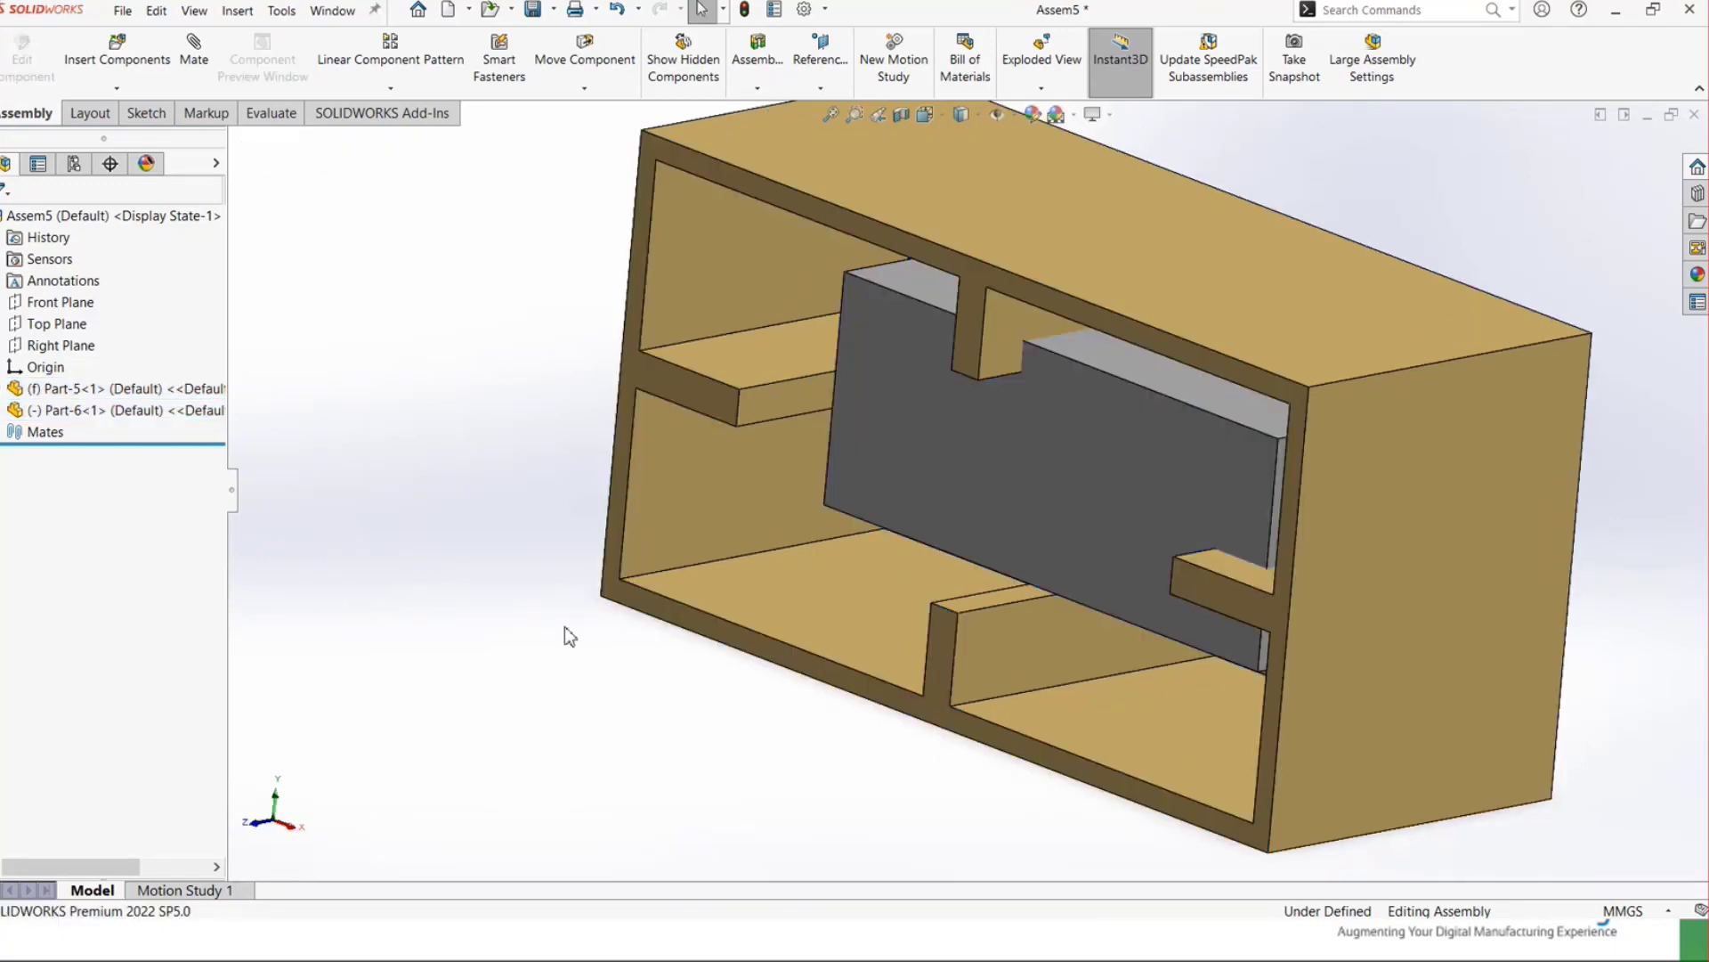
- Pull the Part-6 block freehand out of the box so that it stands in front of the opening
{"action": "key", "text": "ctrl+7"}
{"action": "left_click", "coordinate": [818, 539]}
{"action": "left_click_drag", "start_coordinate": [818, 539], "coordinate": [526, 600]}
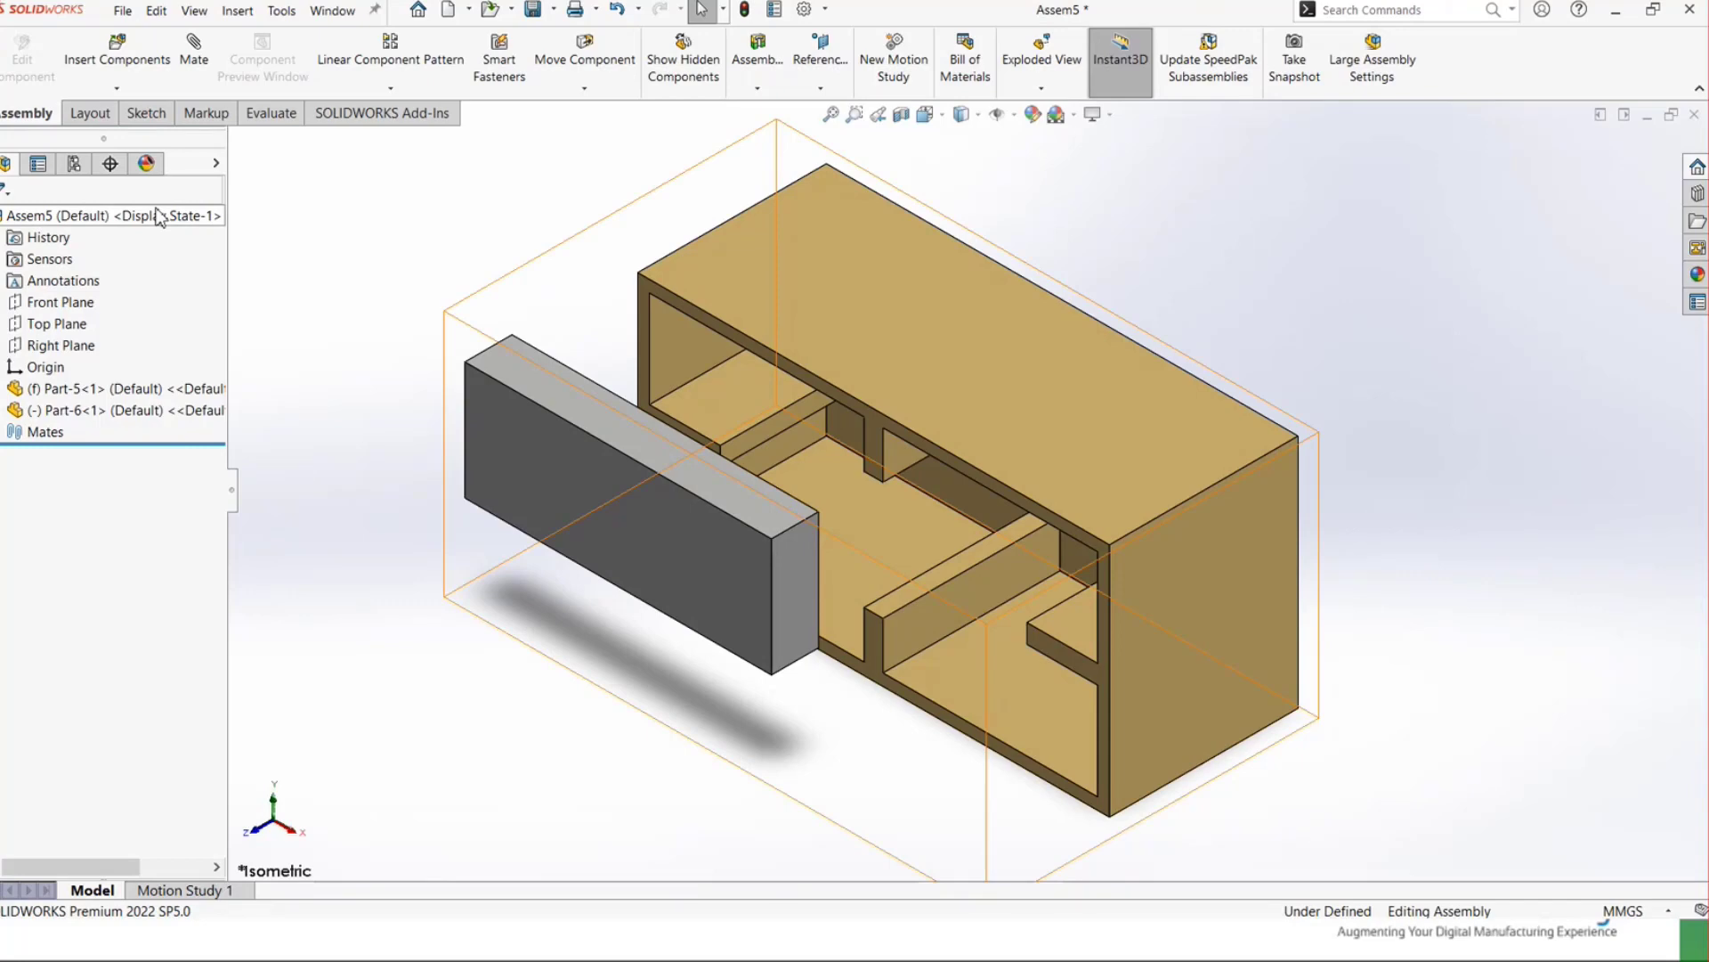
- Start a centered Width mate using the two outer end faces of the Part-5 box as width selections
{"action": "left_click", "coordinate": [194, 59]}
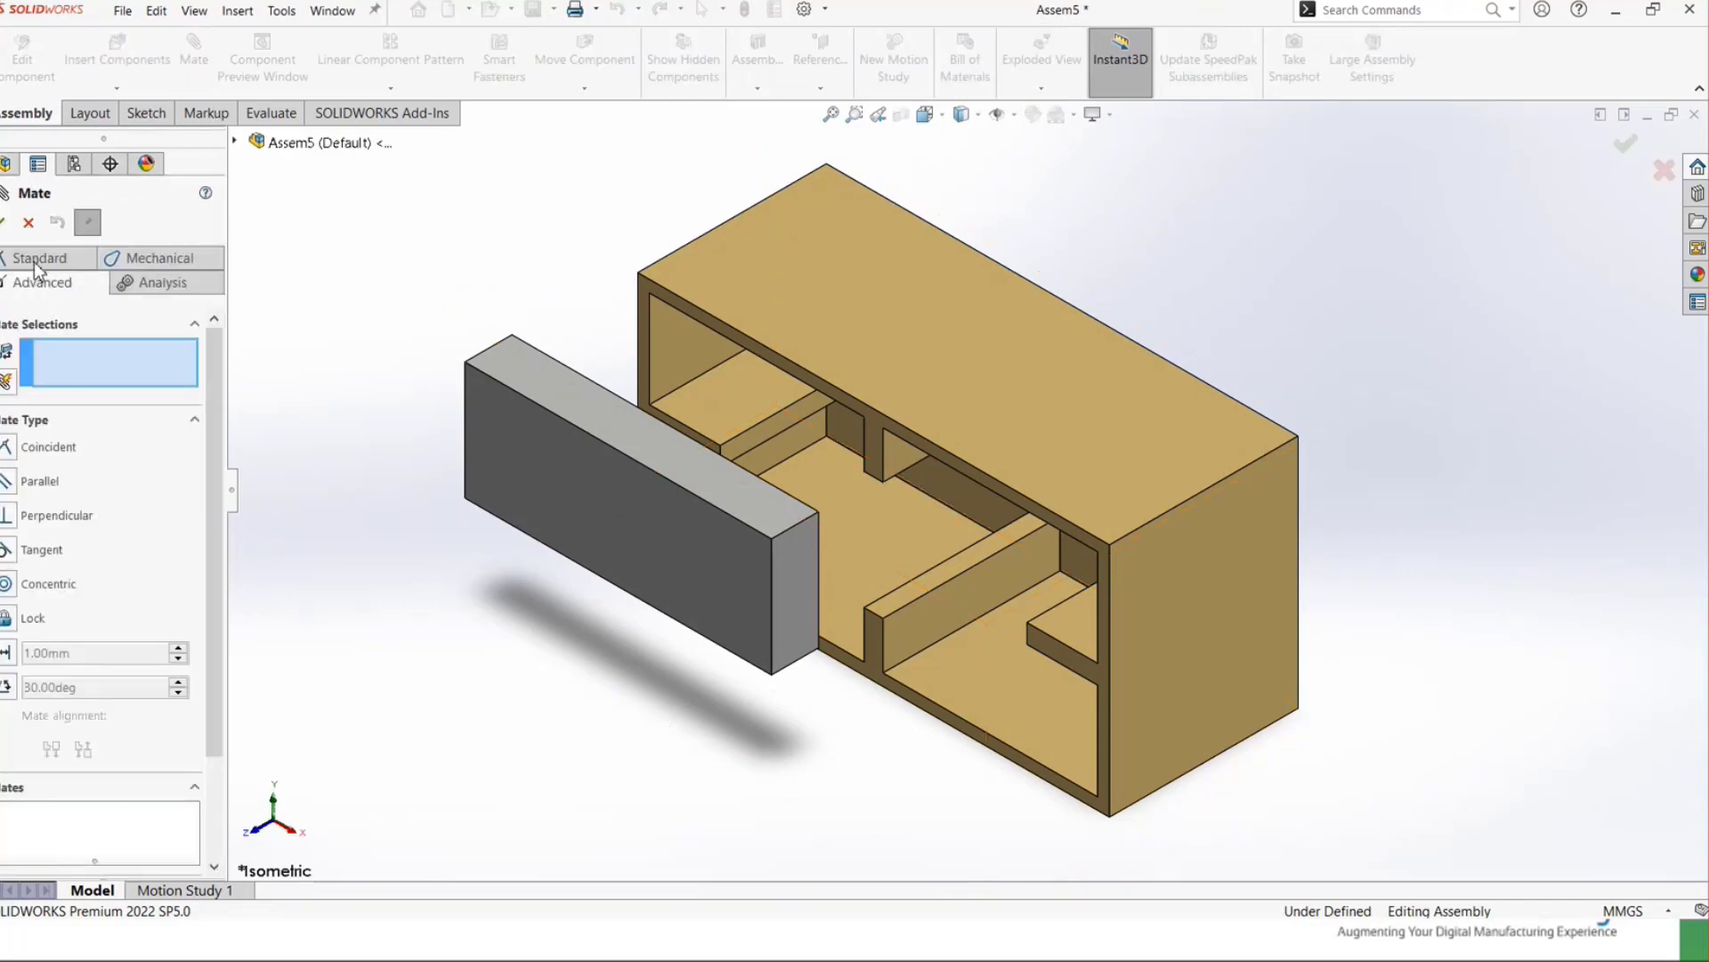
{"action": "left_click", "coordinate": [34, 507]}
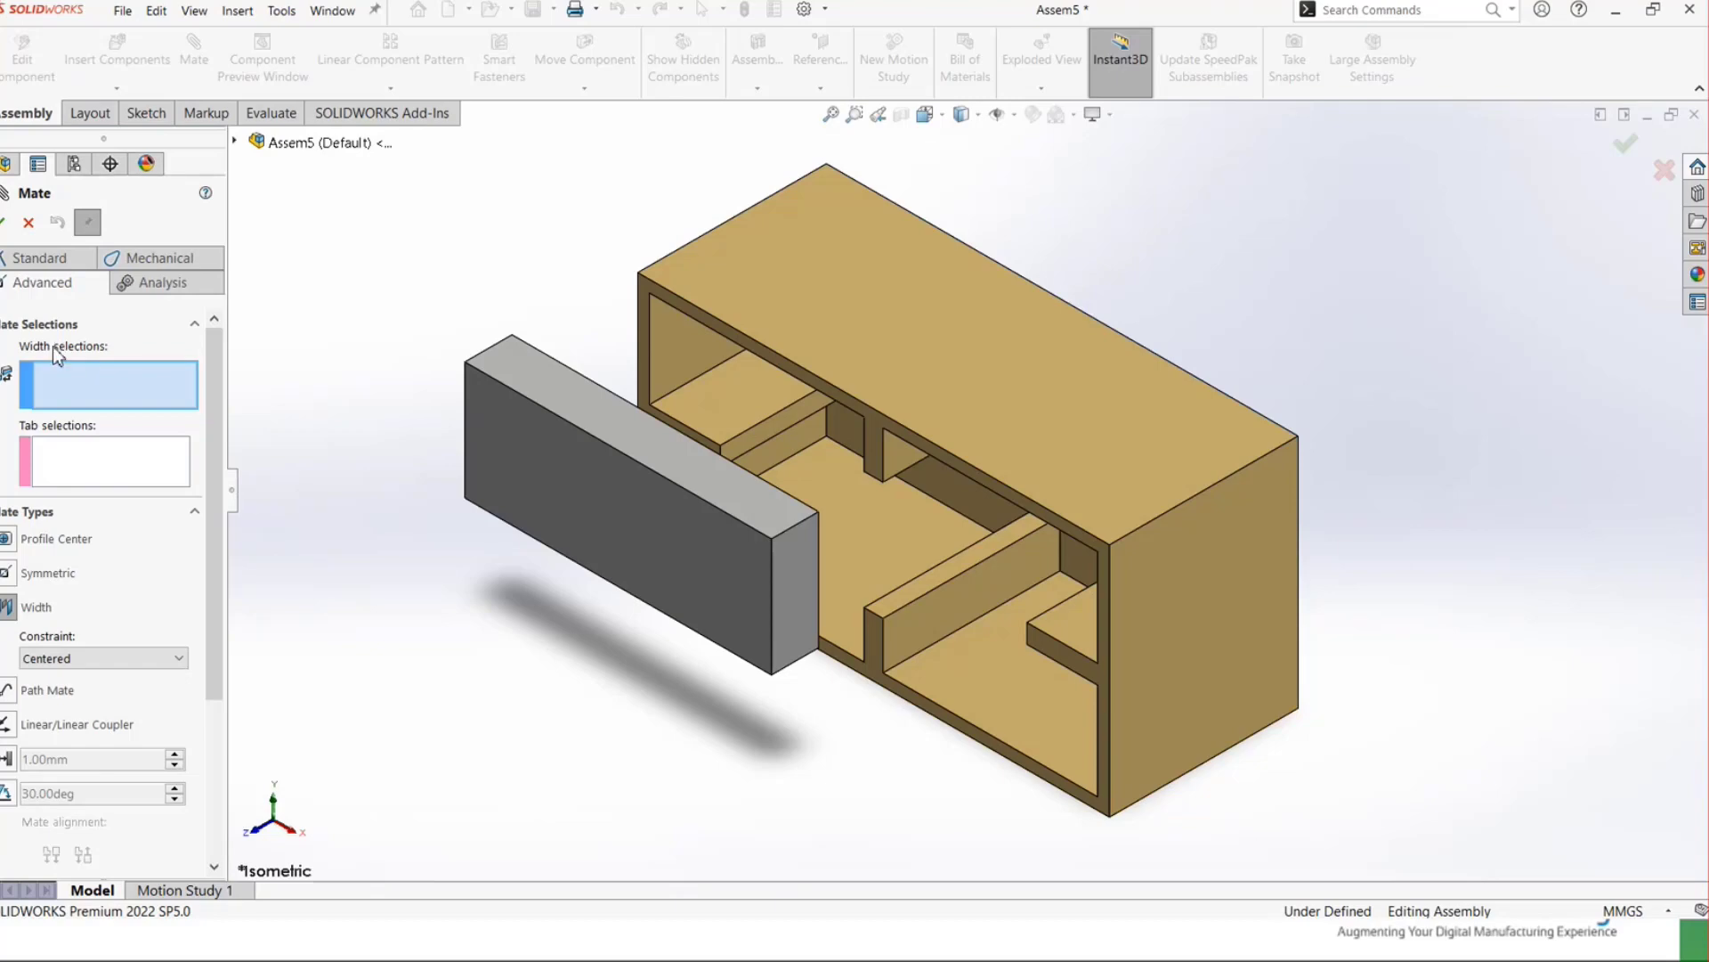
{"action": "mouse_move", "coordinate": [916, 382]}
{"action": "middle_mouse_down"}
{"action": "mouse_move", "coordinate": [923, 335]}
{"action": "mouse_move", "coordinate": [1052, 382]}
{"action": "mouse_move", "coordinate": [924, 382]}
{"action": "middle_mouse_up"}
{"action": "middle_click_drag", "start_coordinate": [801, 393], "coordinate": [645, 394]}
{"action": "left_click_drag", "start_coordinate": [716, 527], "coordinate": [514, 434]}
{"action": "middle_click_drag", "start_coordinate": [479, 473], "coordinate": [1093, 495]}
{"action": "left_click", "coordinate": [633, 350]}
{"action": "left_click", "coordinate": [1094, 495]}
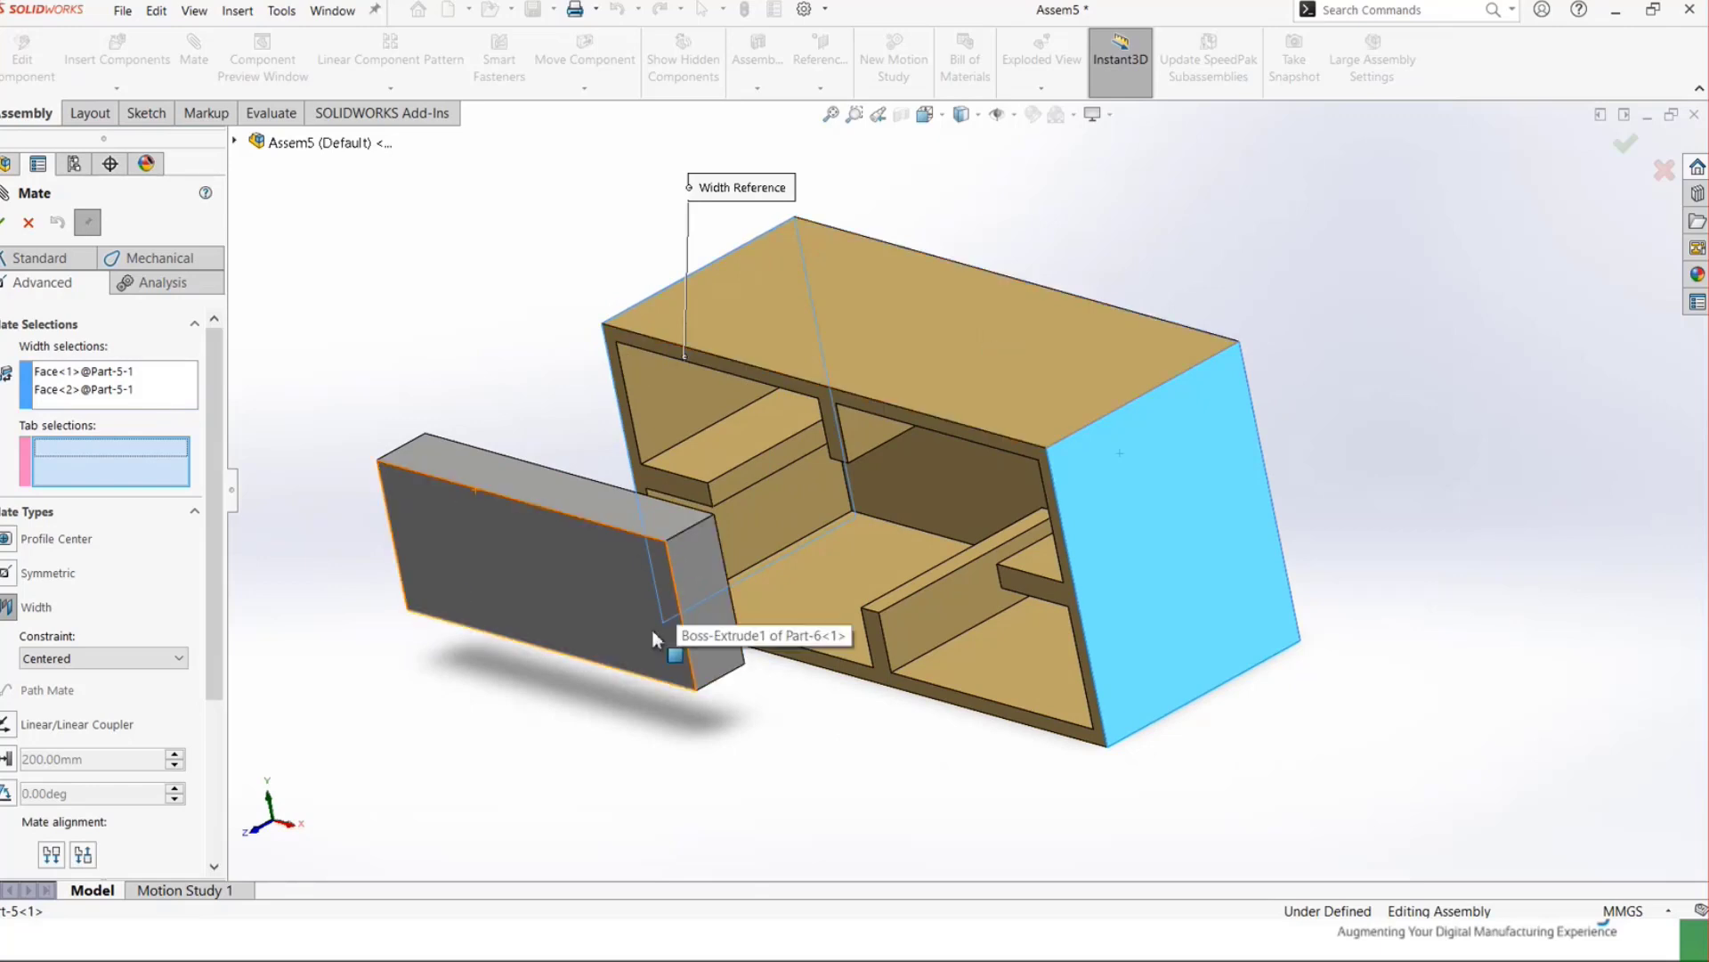
- Assign the Part-6 block's two end faces as tab selections and accept the Width mate
{"action": "middle_click_drag", "start_coordinate": [736, 553], "coordinate": [766, 570]}
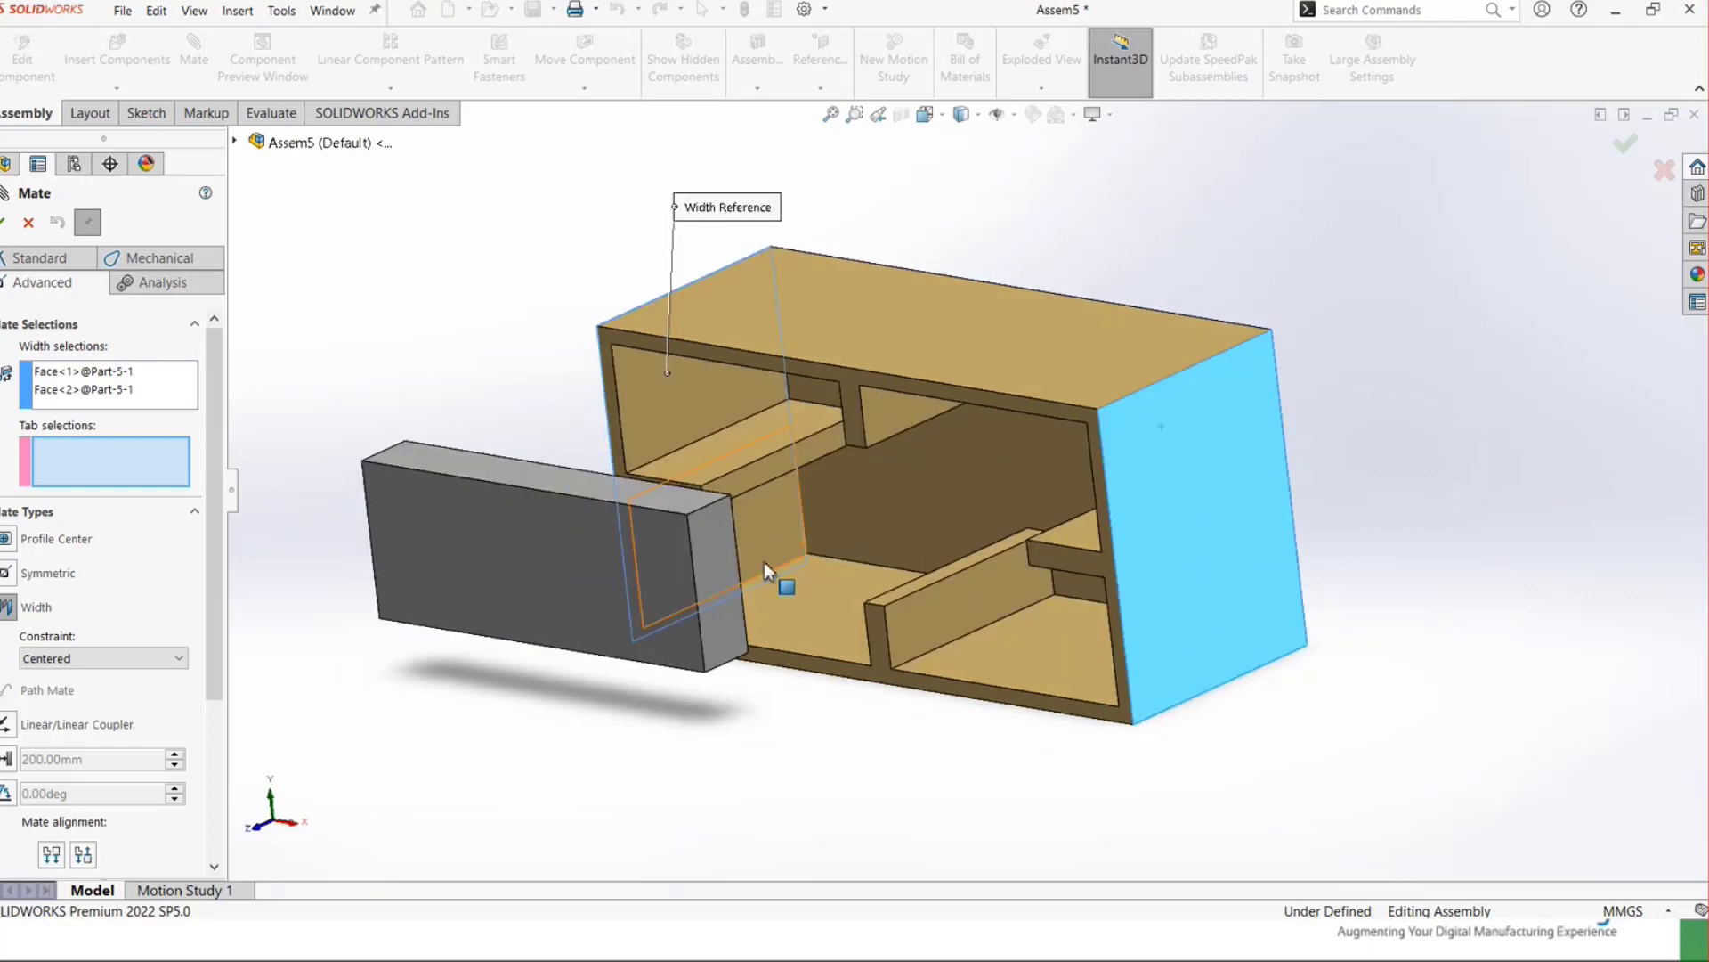
{"action": "left_click", "coordinate": [726, 592]}
{"action": "middle_click_drag", "start_coordinate": [545, 511], "coordinate": [803, 509]}
{"action": "left_click", "coordinate": [863, 506]}
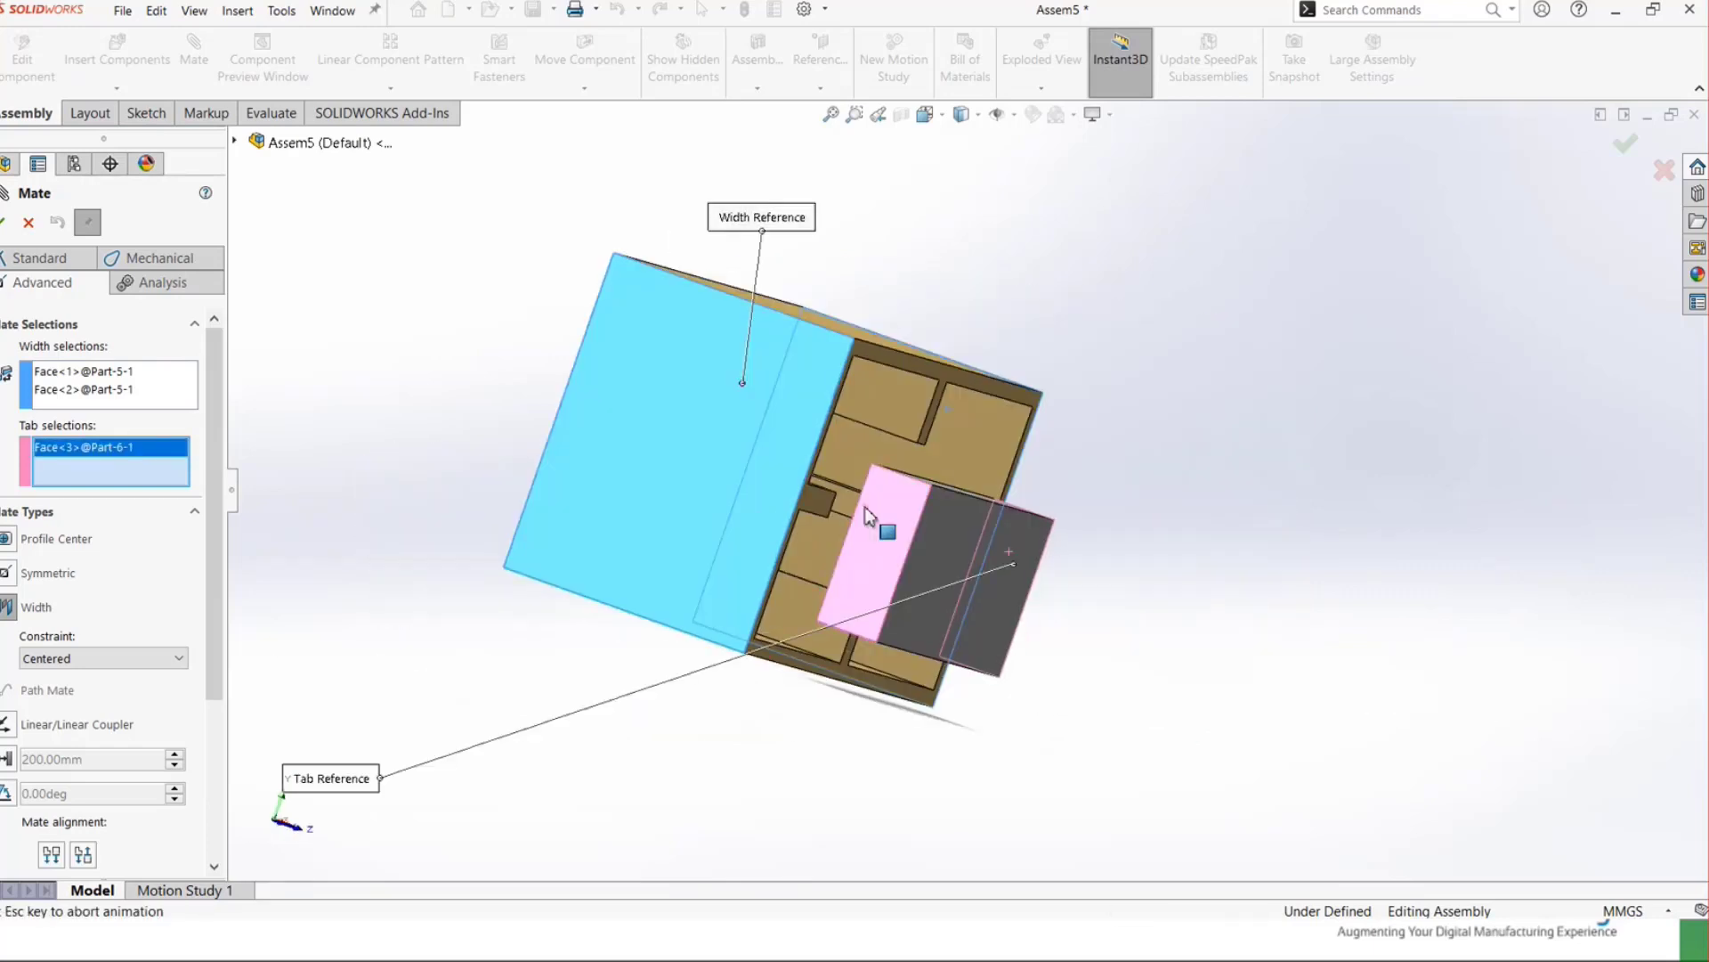
{"action": "middle_click_drag", "start_coordinate": [1104, 523], "coordinate": [921, 500]}
{"action": "left_click", "coordinate": [3, 224]}
- Add a centered Width mate between the box's outer top and bottom faces and the block's top and bottom faces
{"action": "middle_click_drag", "start_coordinate": [824, 463], "coordinate": [698, 471]}
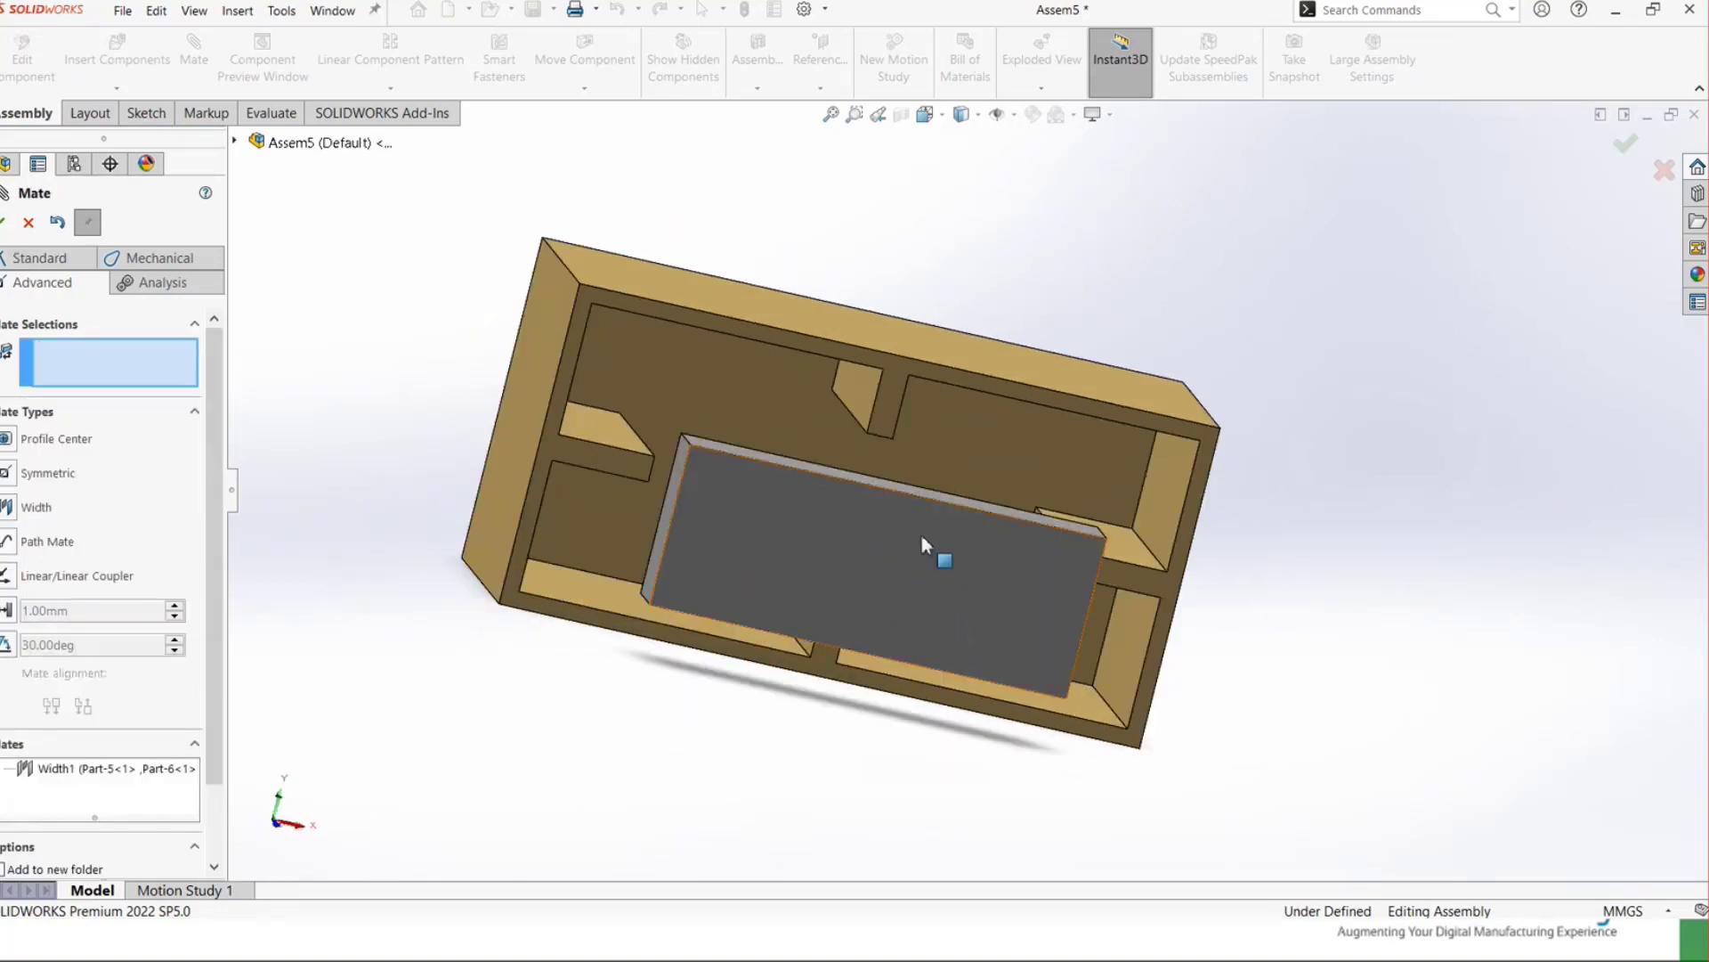
{"action": "middle_click_drag", "start_coordinate": [901, 525], "coordinate": [408, 424]}
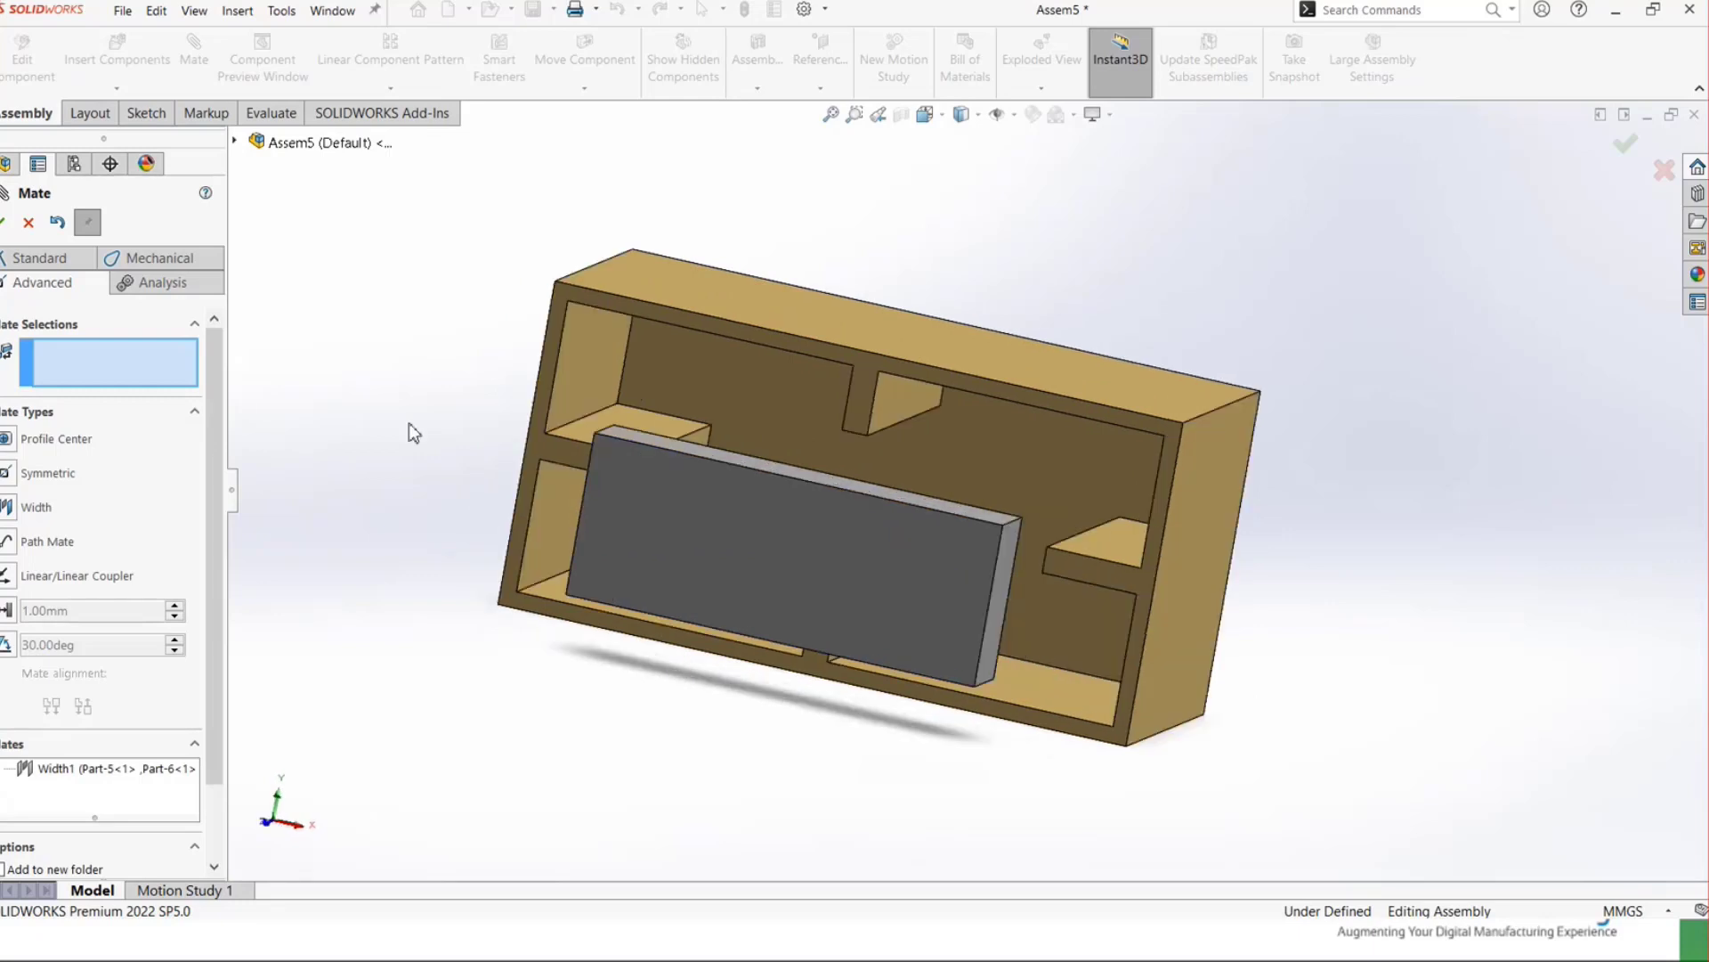
{"action": "left_click", "coordinate": [47, 510]}
{"action": "middle_click_drag", "start_coordinate": [906, 259], "coordinate": [859, 339]}
{"action": "left_click", "coordinate": [814, 397]}
{"action": "middle_click_drag", "start_coordinate": [815, 397], "coordinate": [897, 505]}
{"action": "left_click", "coordinate": [682, 606]}
{"action": "left_click", "coordinate": [791, 573]}
{"action": "left_click", "coordinate": [897, 504]}
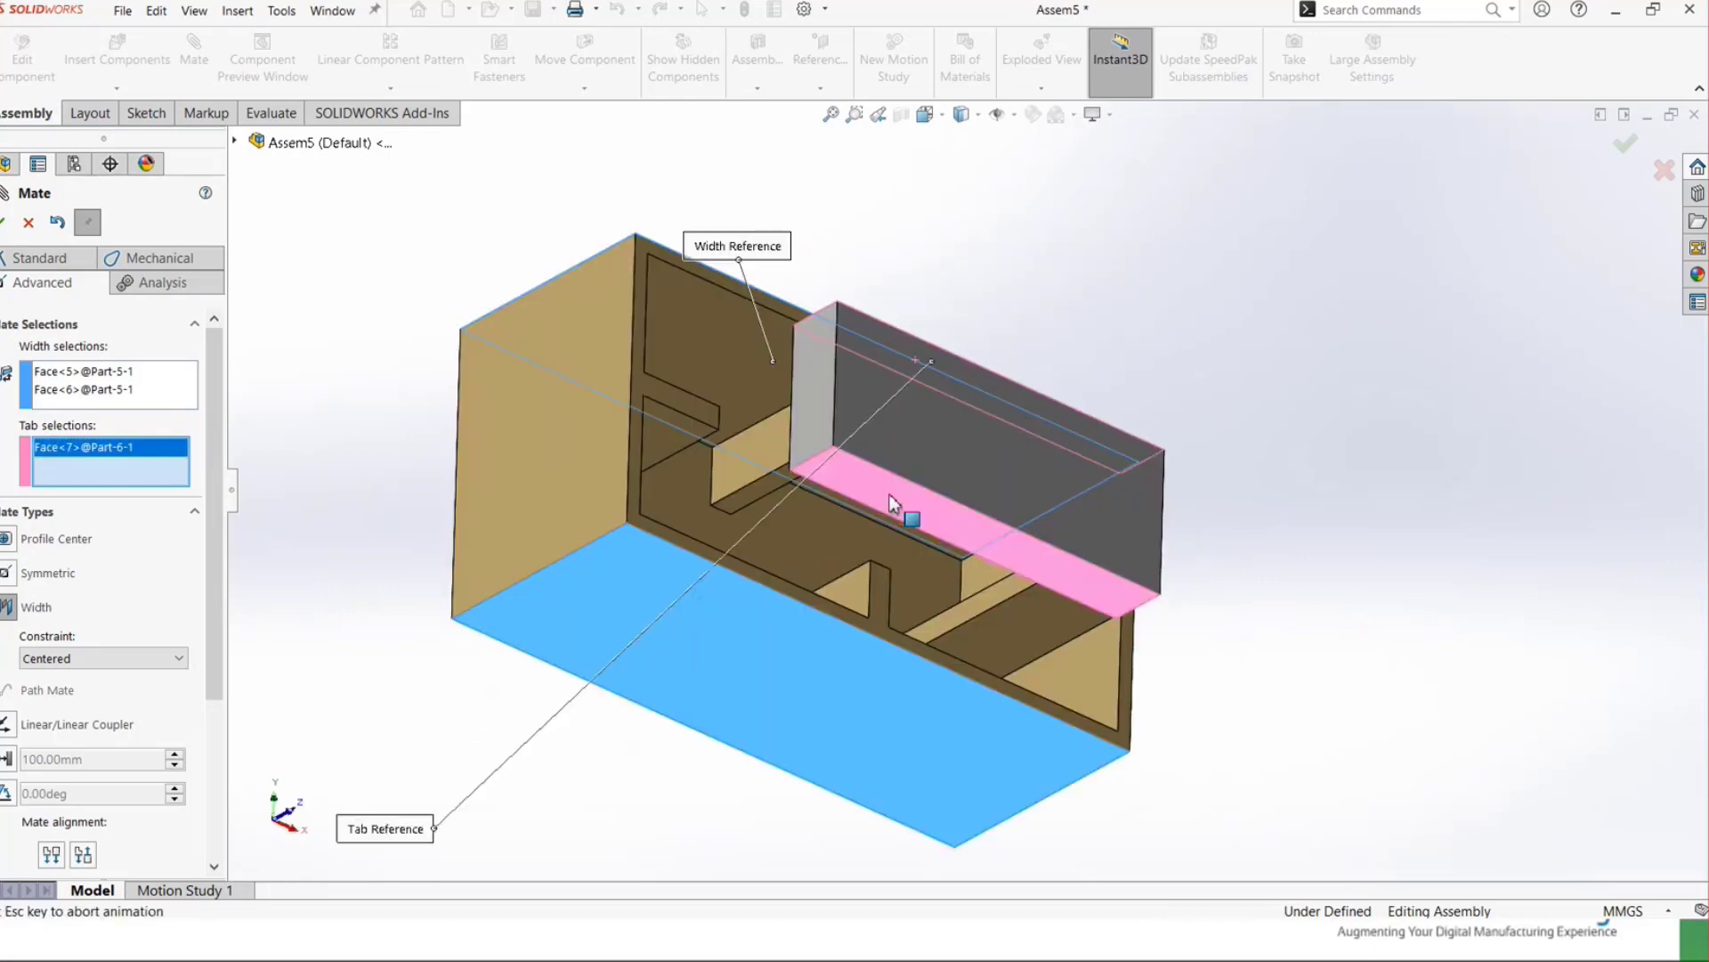
{"action": "left_click", "coordinate": [4, 223]}
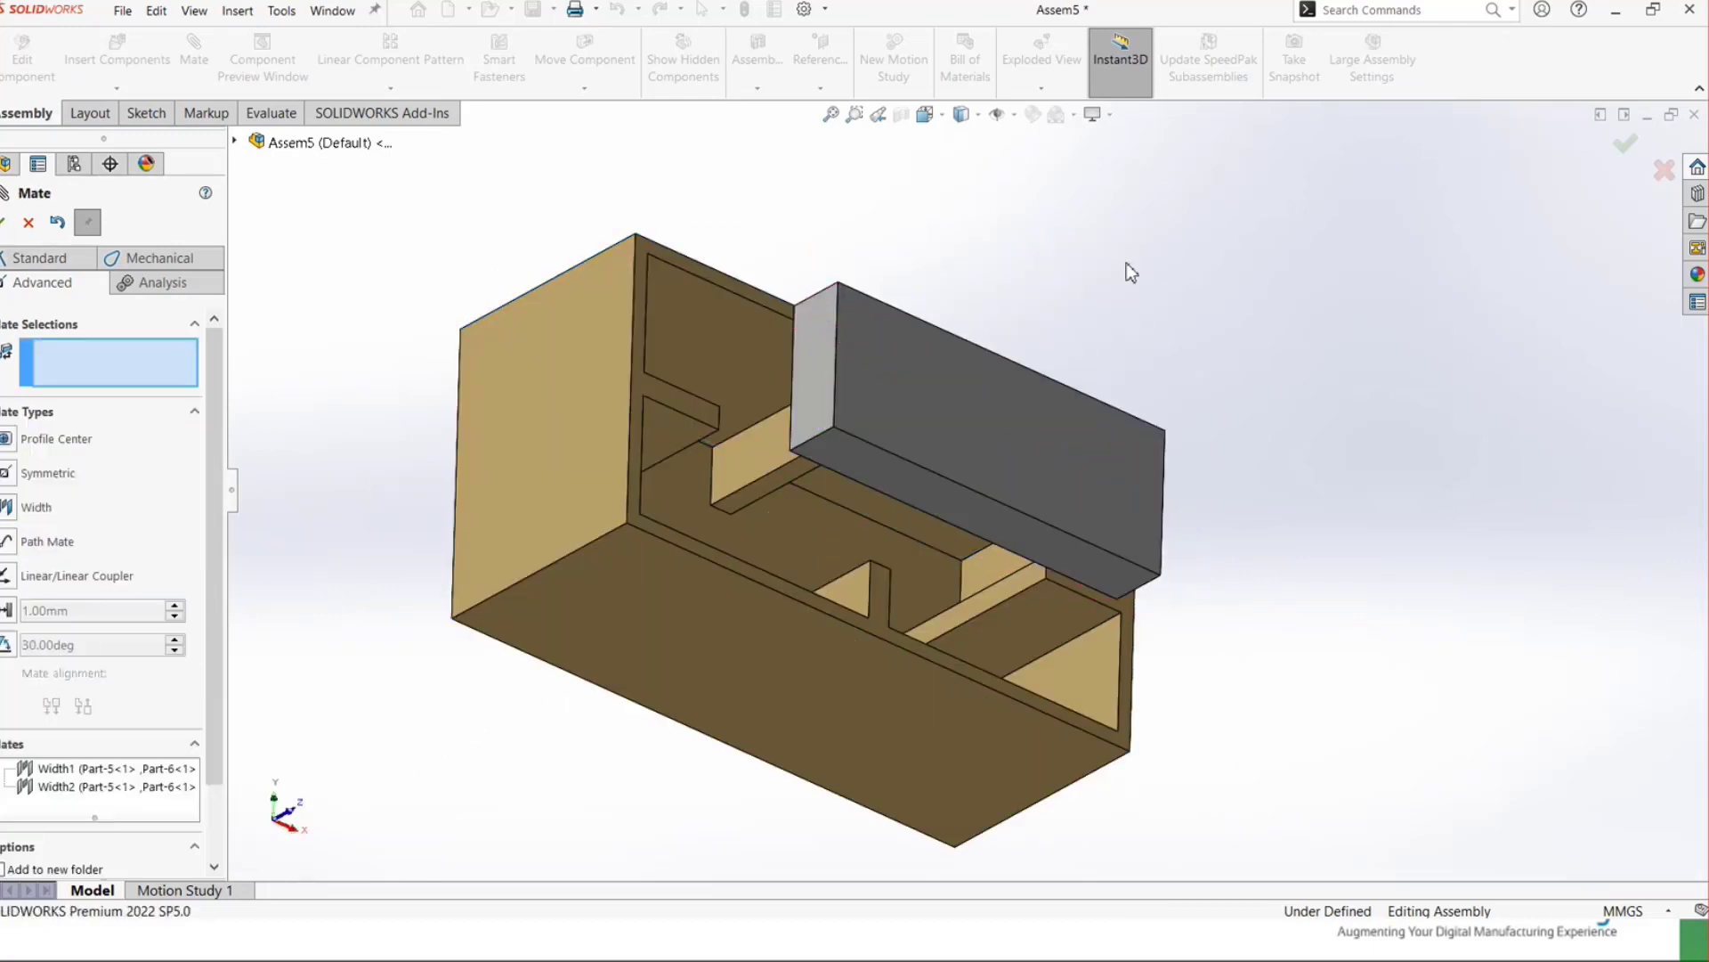
{"action": "middle_click_drag", "start_coordinate": [1033, 273], "coordinate": [842, 456]}
{"action": "left_click", "coordinate": [843, 455]}
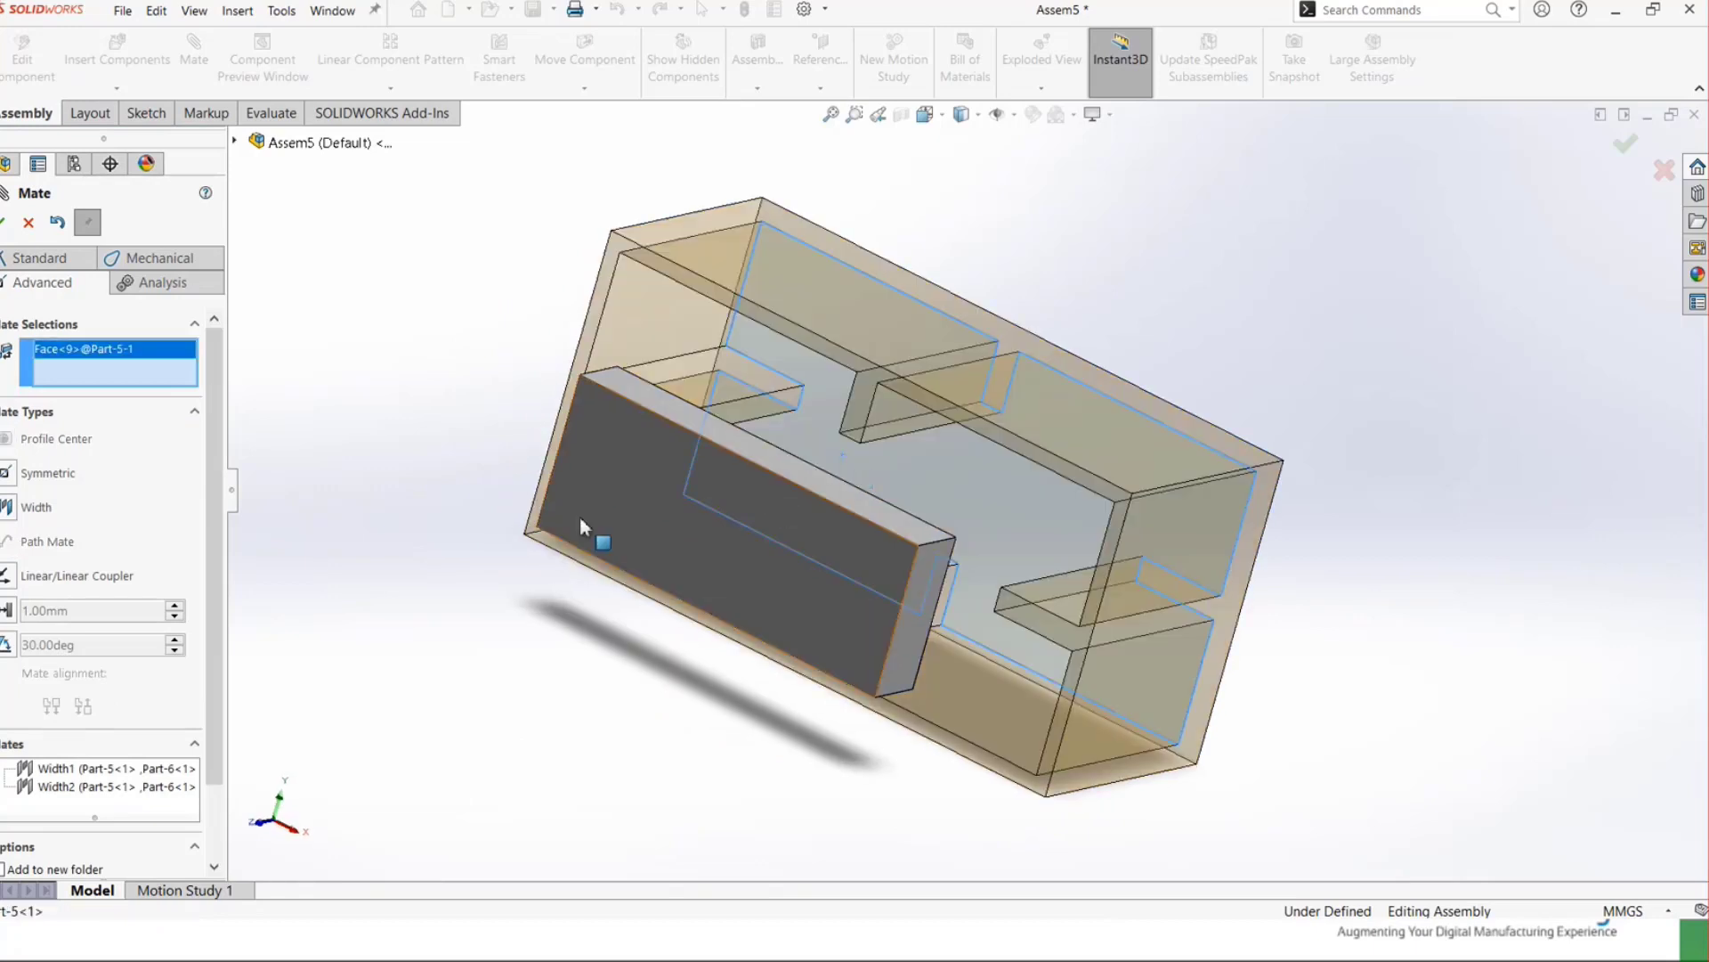
{"action": "left_click", "coordinate": [591, 526]}
{"action": "key", "text": "Escape"}
- Slide the block in and out of the box and check its position between the ribs from the front
{"action": "left_click_drag", "start_coordinate": [696, 479], "coordinate": [826, 502]}
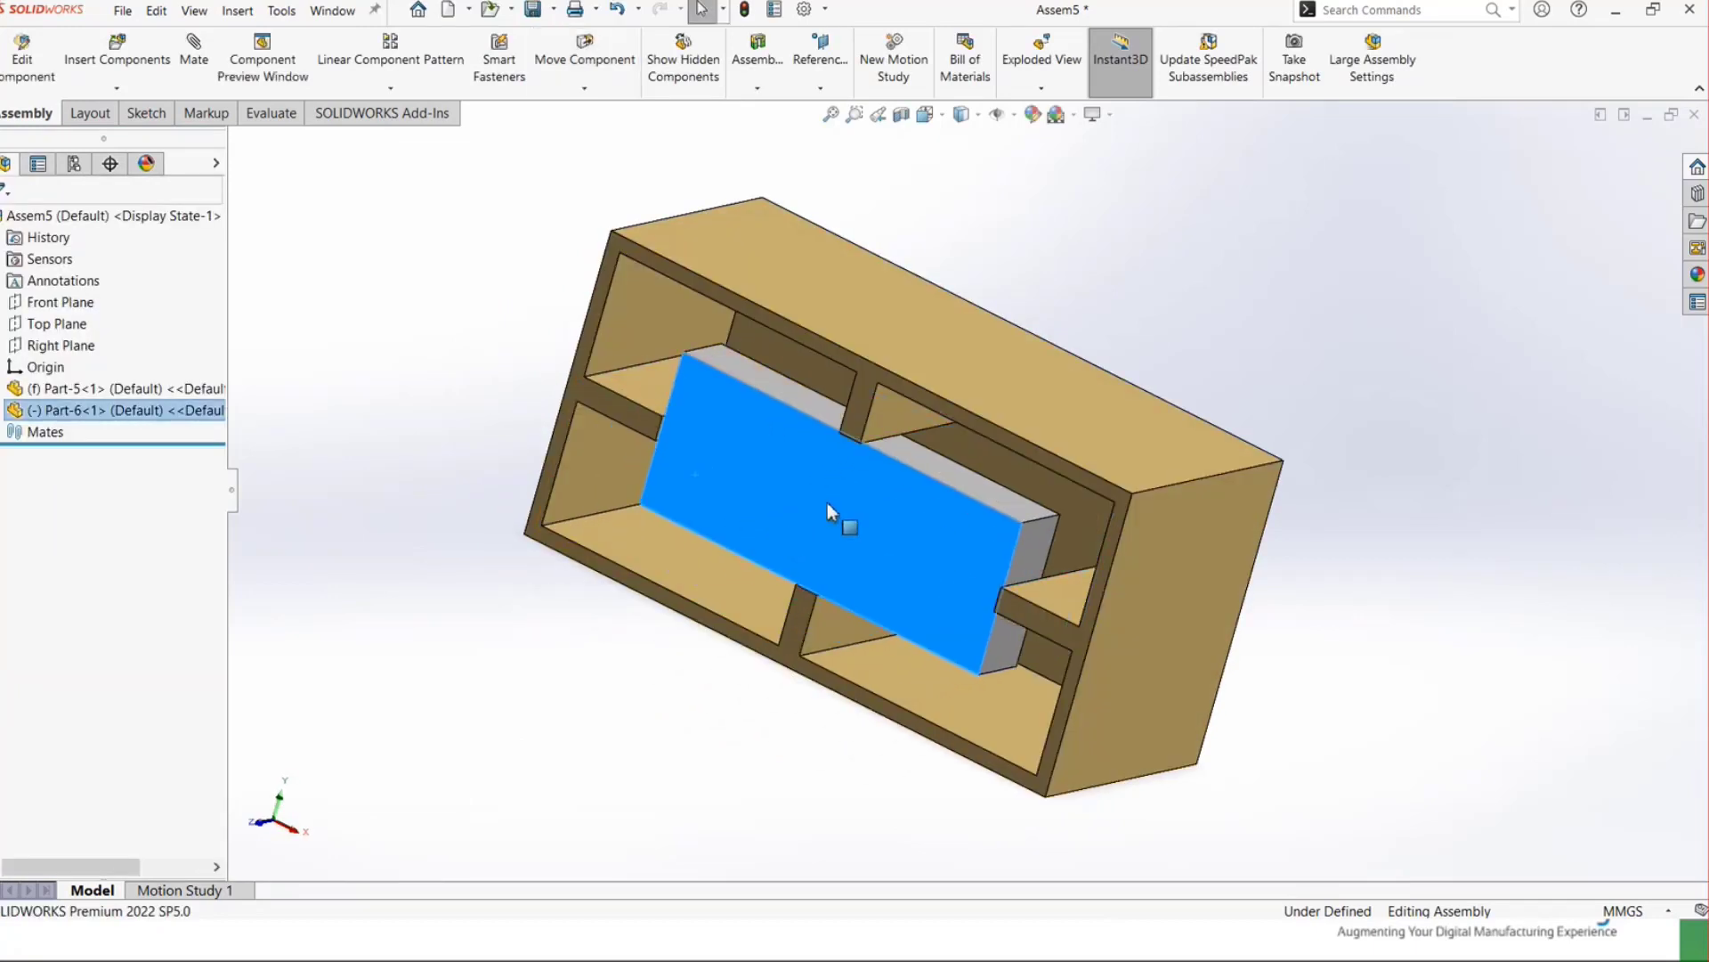
{"action": "key", "text": "ctrl+1"}
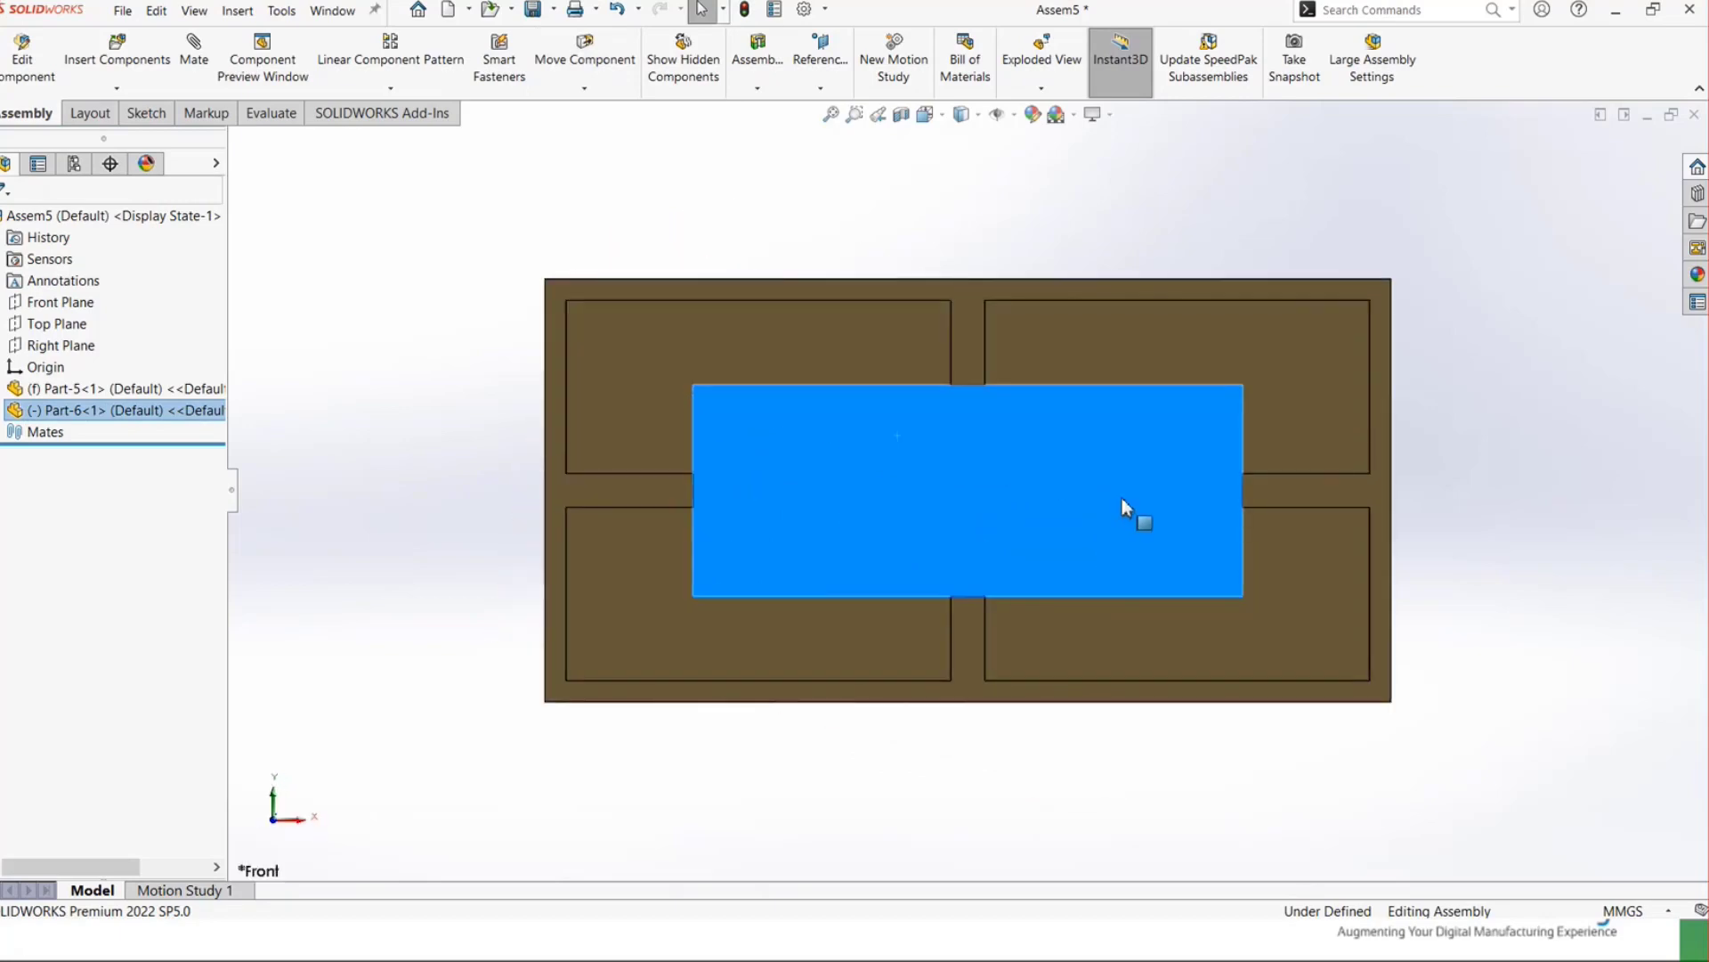
{"action": "key", "text": "ctrl+7"}
{"action": "left_click_drag", "start_coordinate": [901, 573], "coordinate": [621, 676]}
{"action": "middle_click_drag", "start_coordinate": [622, 676], "coordinate": [945, 498]}
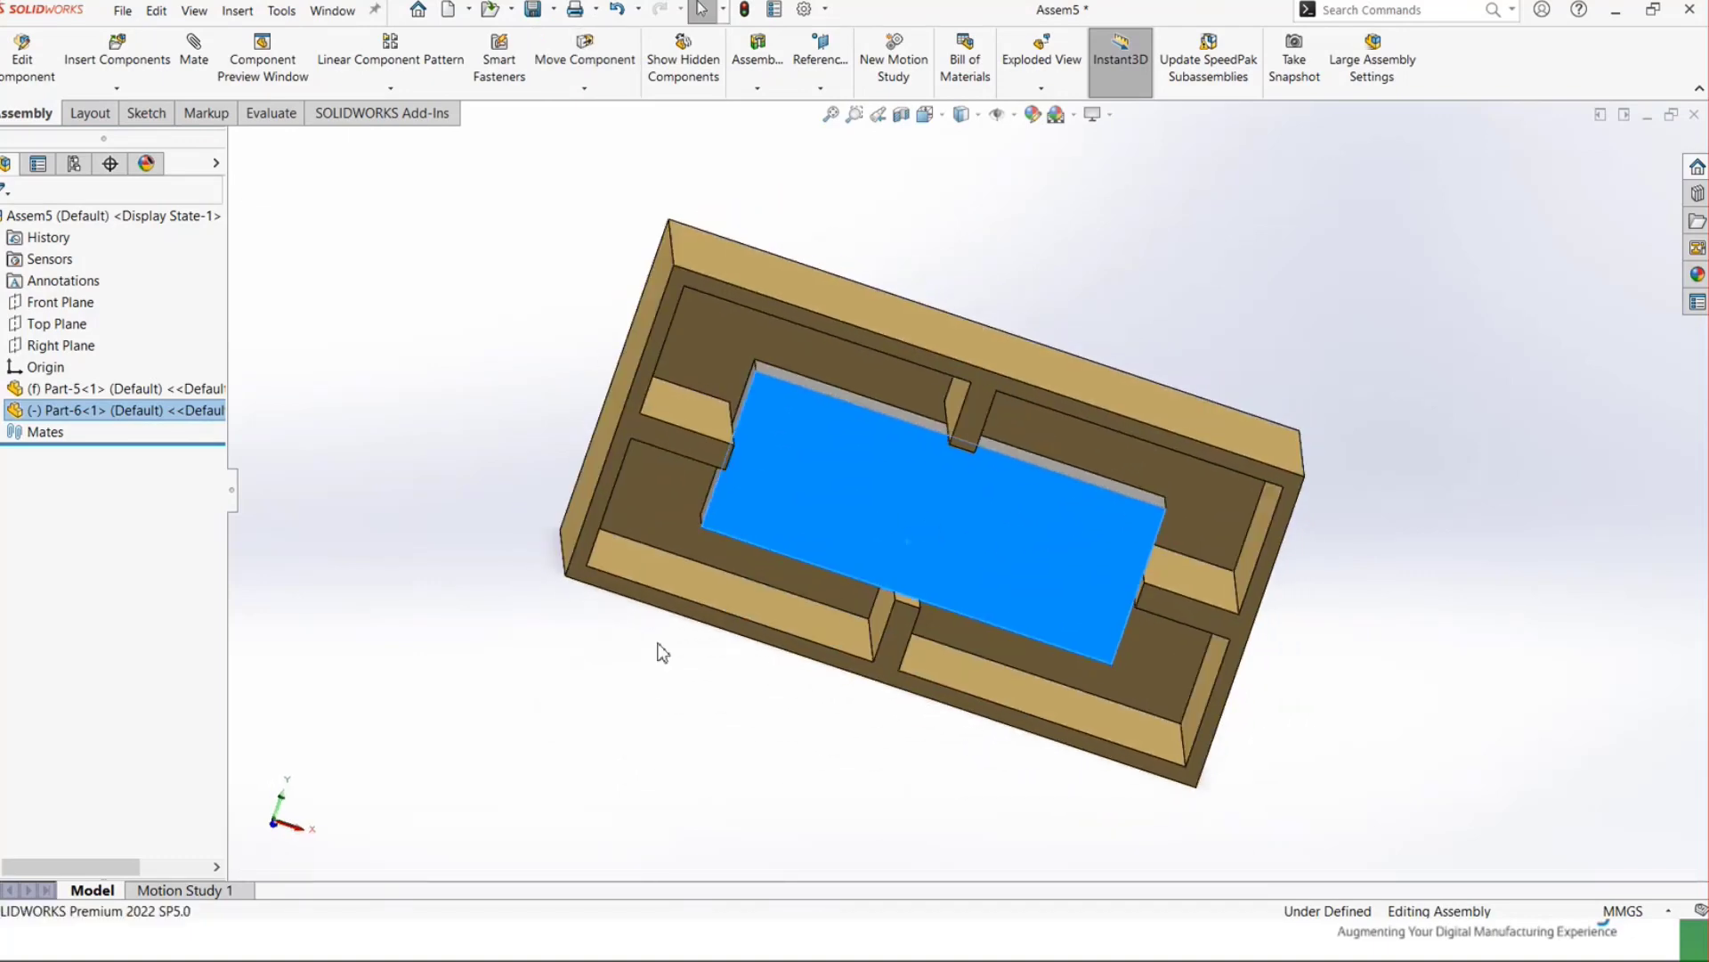
- Pull the Part-6 block out in front of the box and leave nothing selected
{"action": "key", "text": "ctrl+7"}
{"action": "left_click_drag", "start_coordinate": [806, 509], "coordinate": [509, 679]}
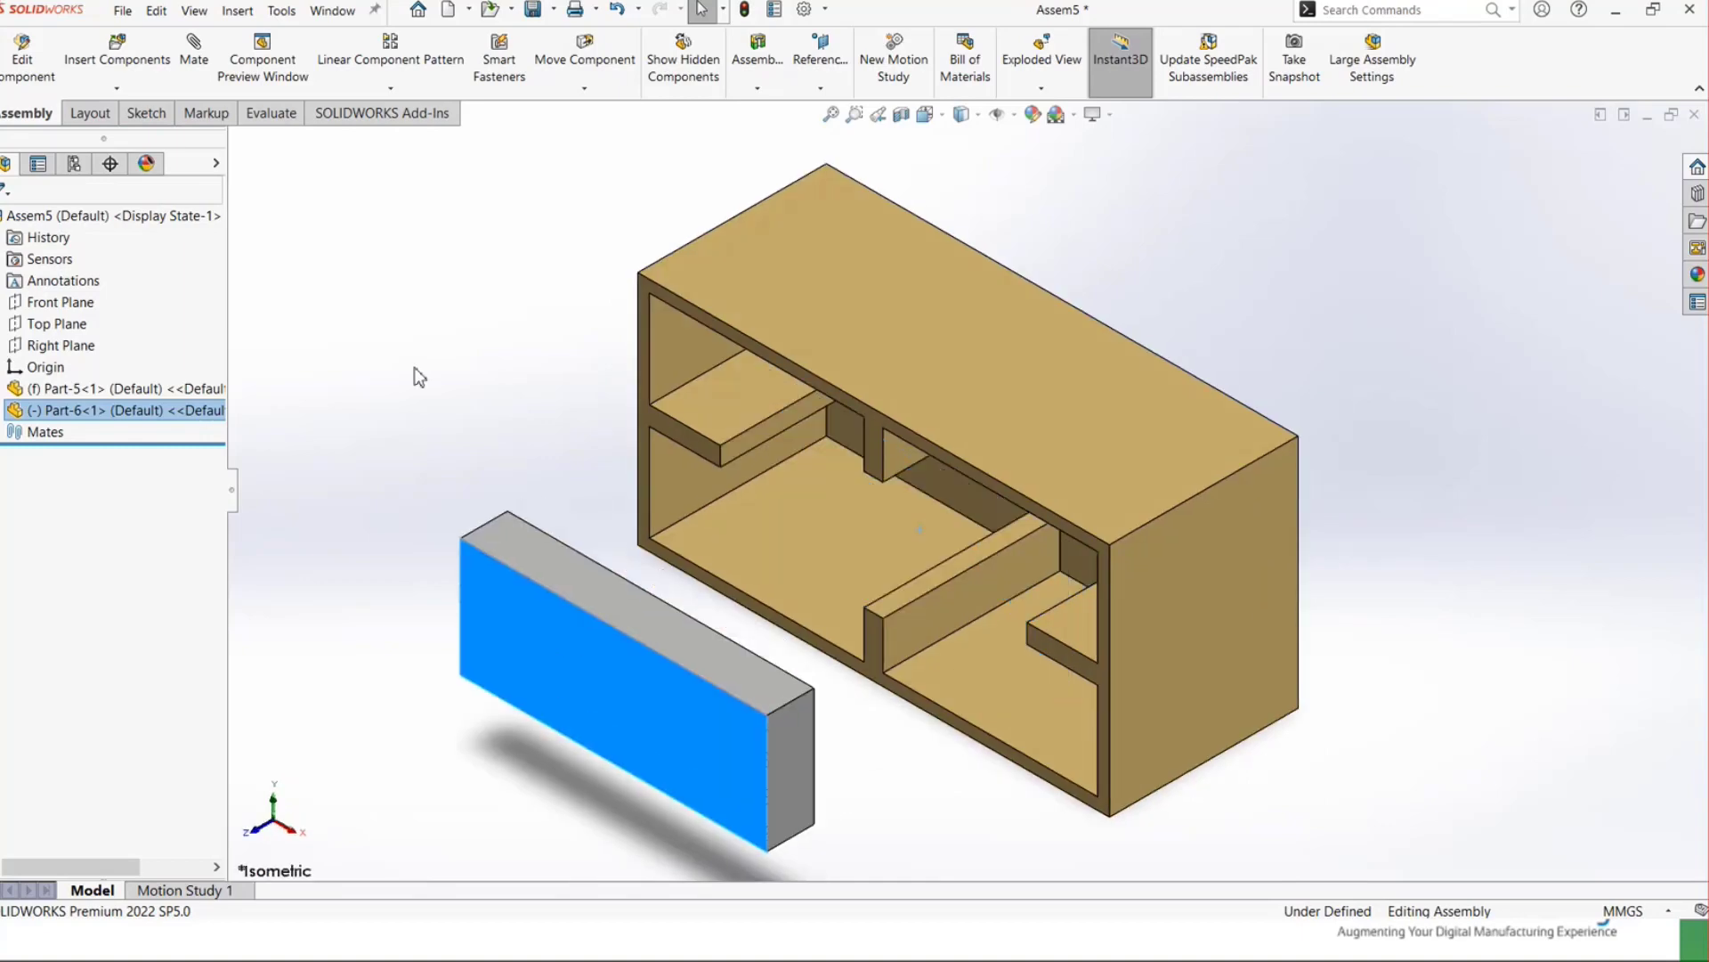
{"action": "left_click", "coordinate": [414, 366]}
- Start another centered Width mate with the box's front rim face and outer back face as width selections
{"action": "left_click", "coordinate": [194, 60]}
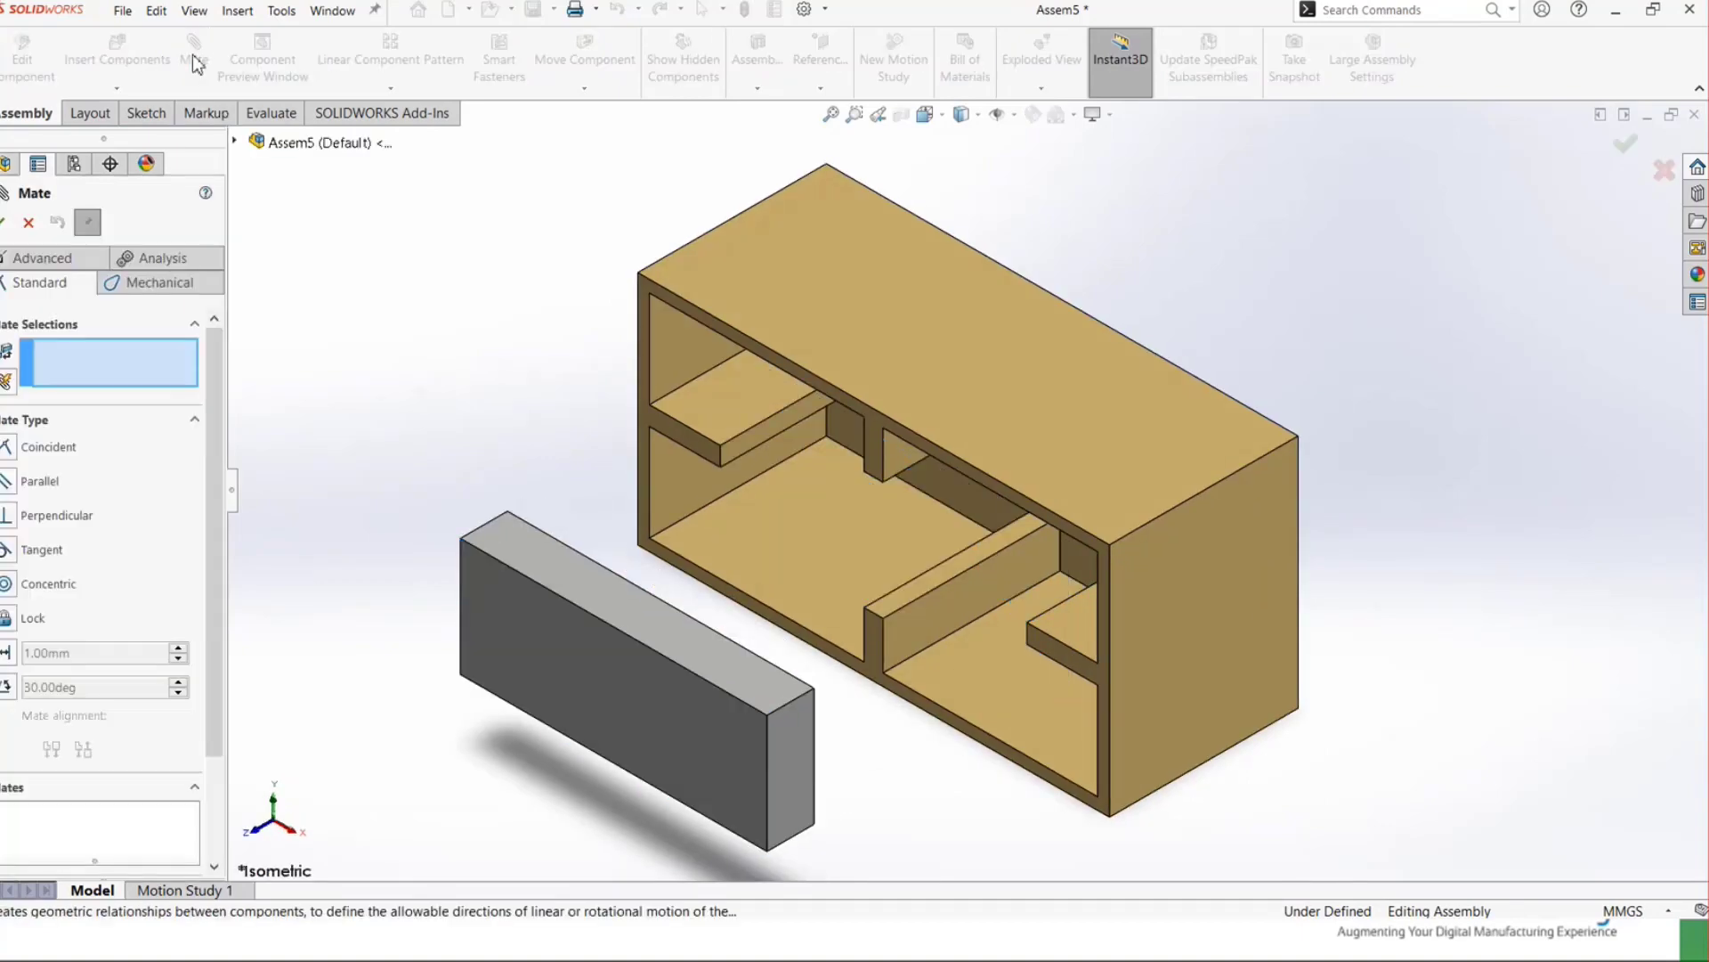
{"action": "left_click", "coordinate": [71, 282]}
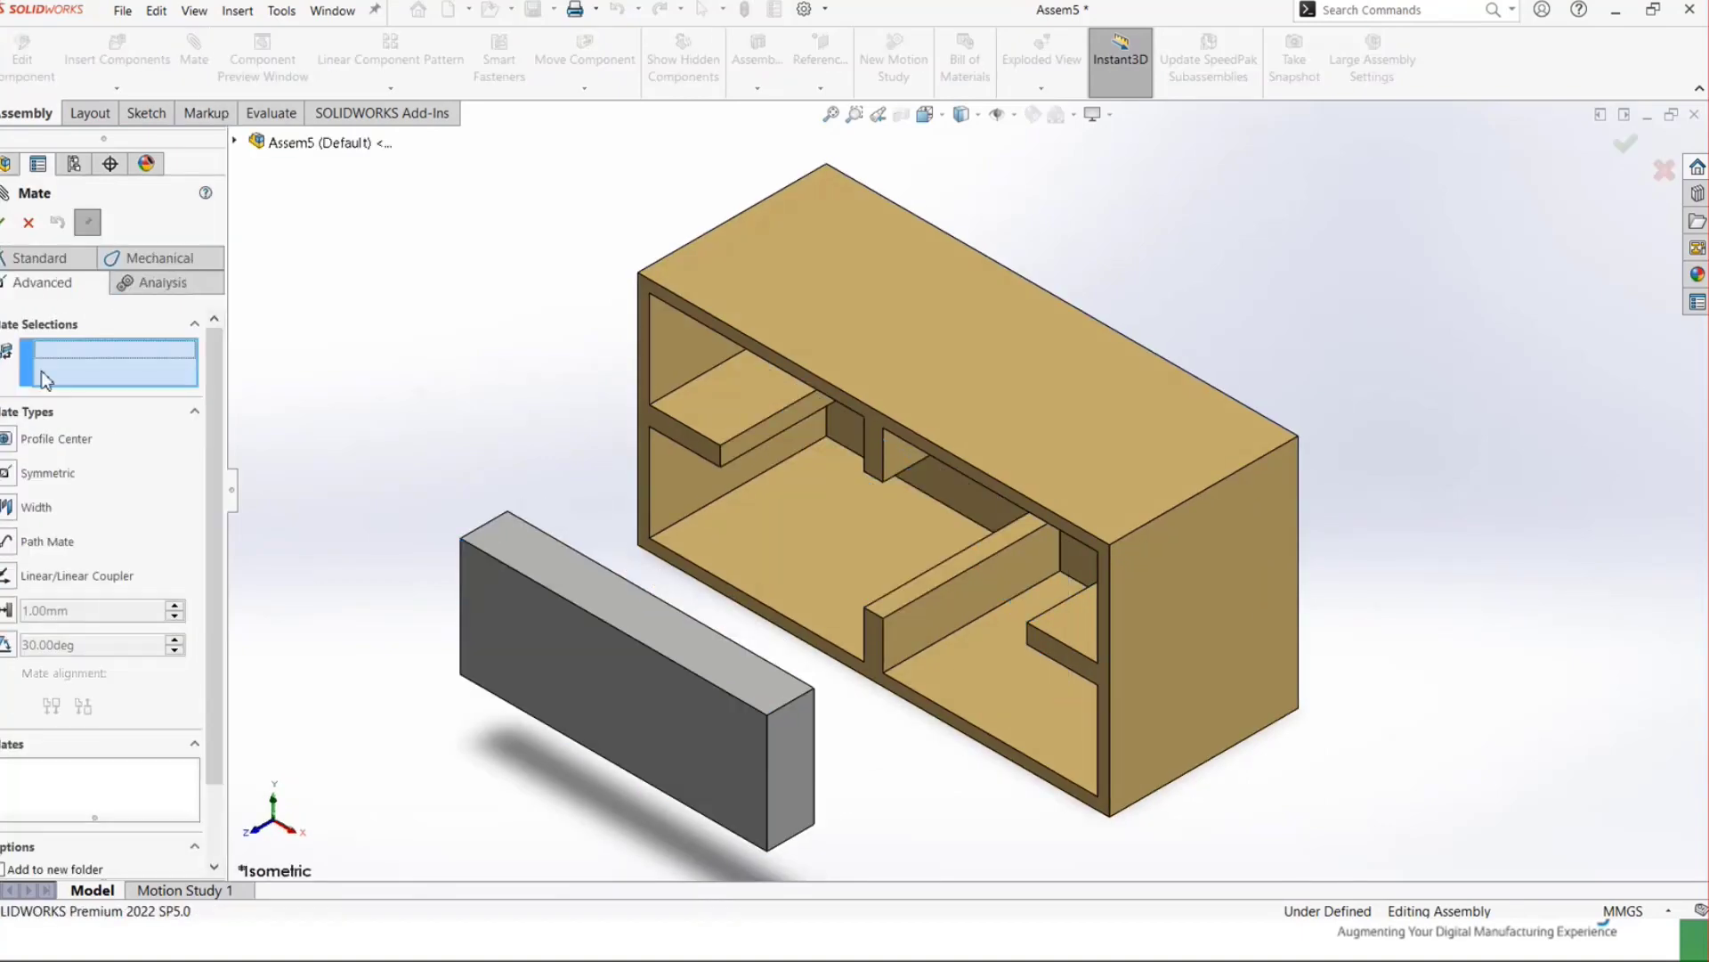
{"action": "left_click", "coordinate": [36, 507]}
{"action": "scroll", "coordinate": [794, 505], "scroll_direction": "down", "scroll_amount": 1}
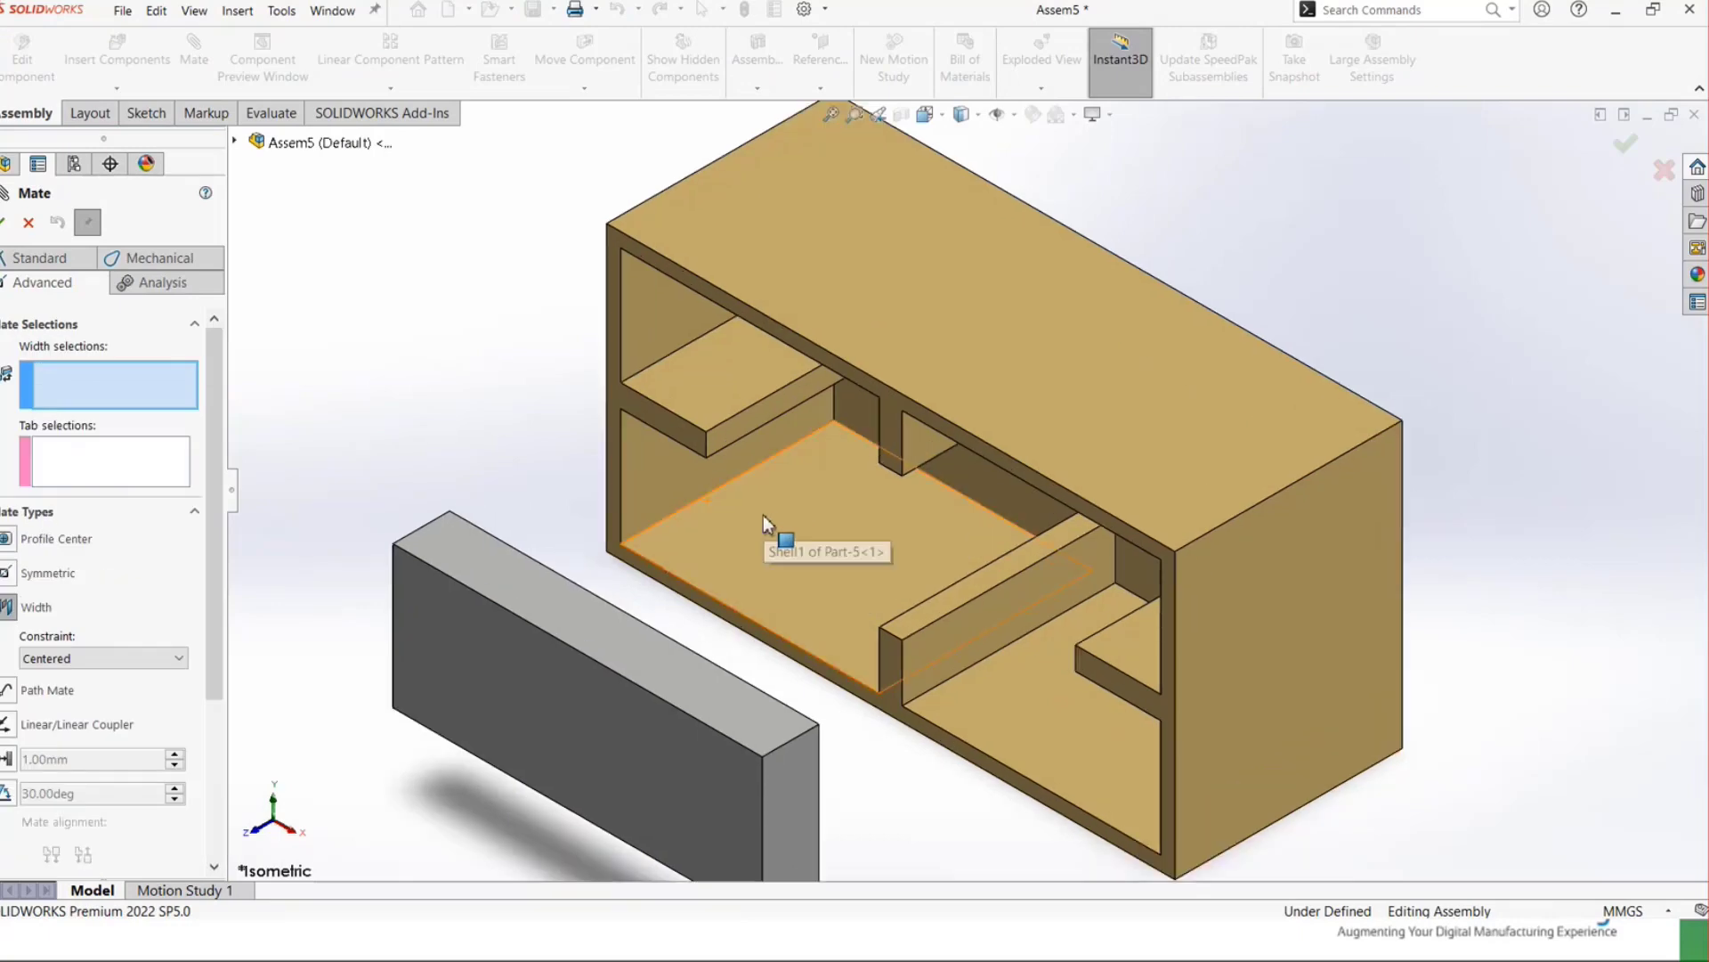
{"action": "left_click", "coordinate": [668, 579]}
{"action": "middle_click_drag", "start_coordinate": [668, 579], "coordinate": [1461, 383]}
{"action": "left_click", "coordinate": [1460, 387]}
- Assign the block's back and front faces as tab selections, accept the Width mate and finish mating
{"action": "scroll", "coordinate": [1457, 391], "scroll_direction": "up", "scroll_amount": 2}
{"action": "scroll", "coordinate": [1126, 768], "scroll_direction": "down", "scroll_amount": 3}
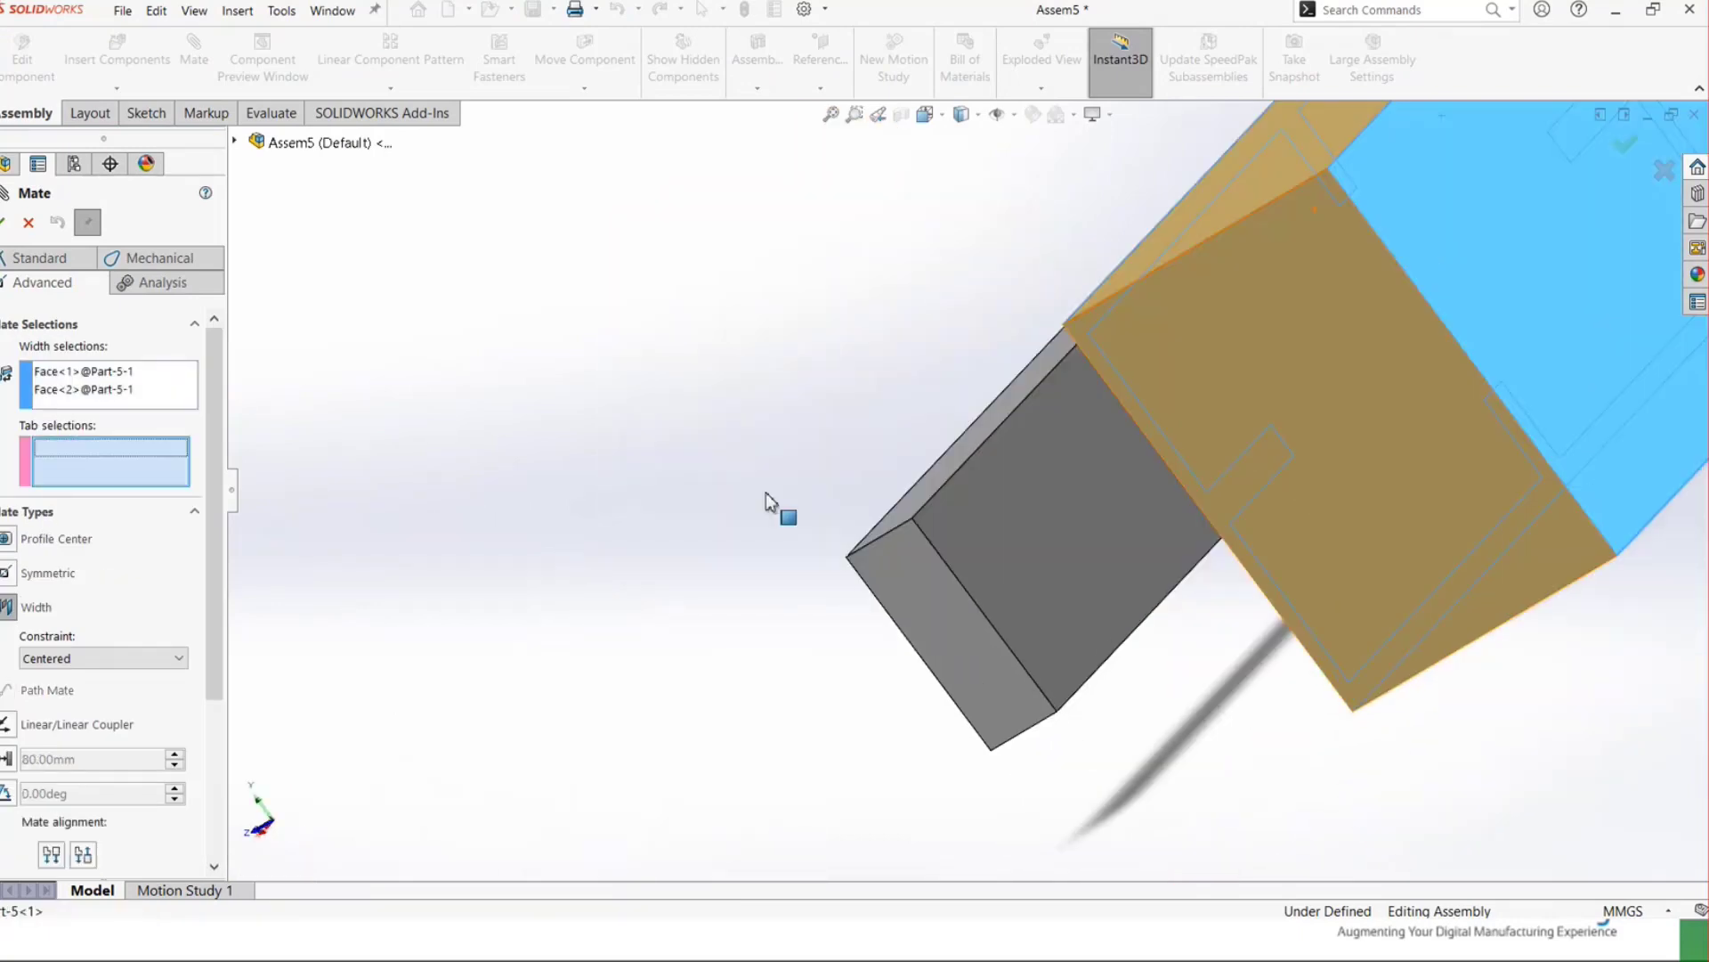
{"action": "left_click", "coordinate": [1044, 548]}
{"action": "middle_click_drag", "start_coordinate": [679, 547], "coordinate": [890, 490]}
{"action": "left_click", "coordinate": [1014, 438]}
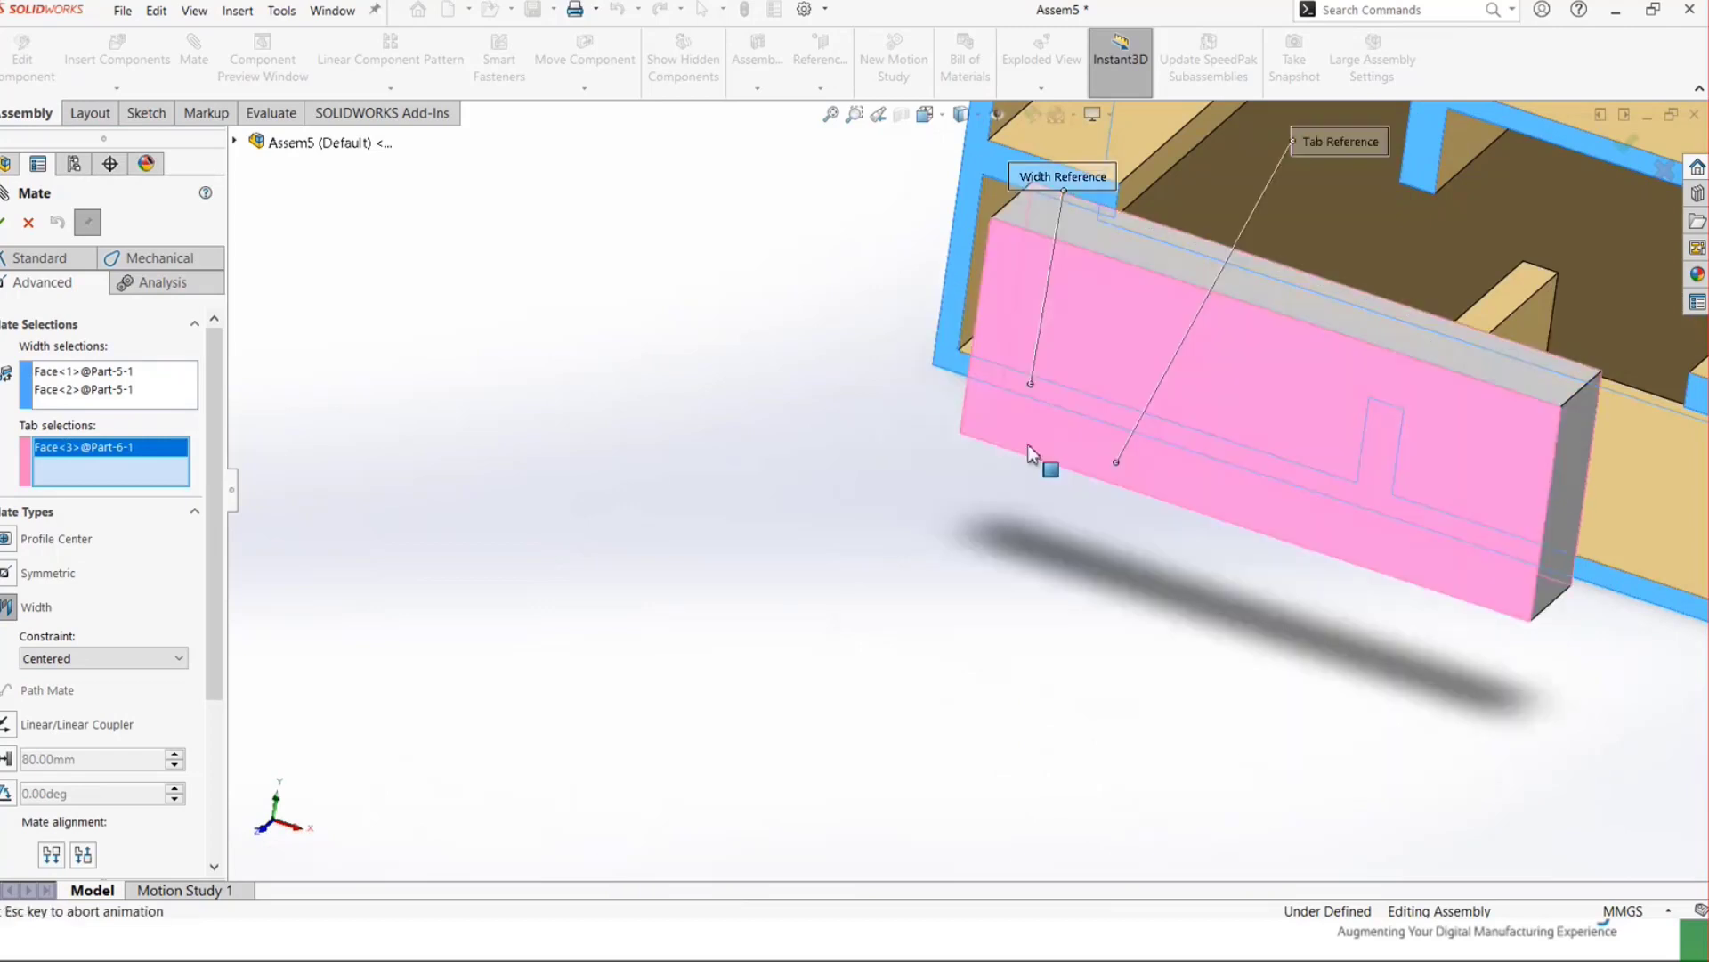
{"action": "left_click", "coordinate": [4, 222]}
{"action": "key", "text": "ctrl+7"}
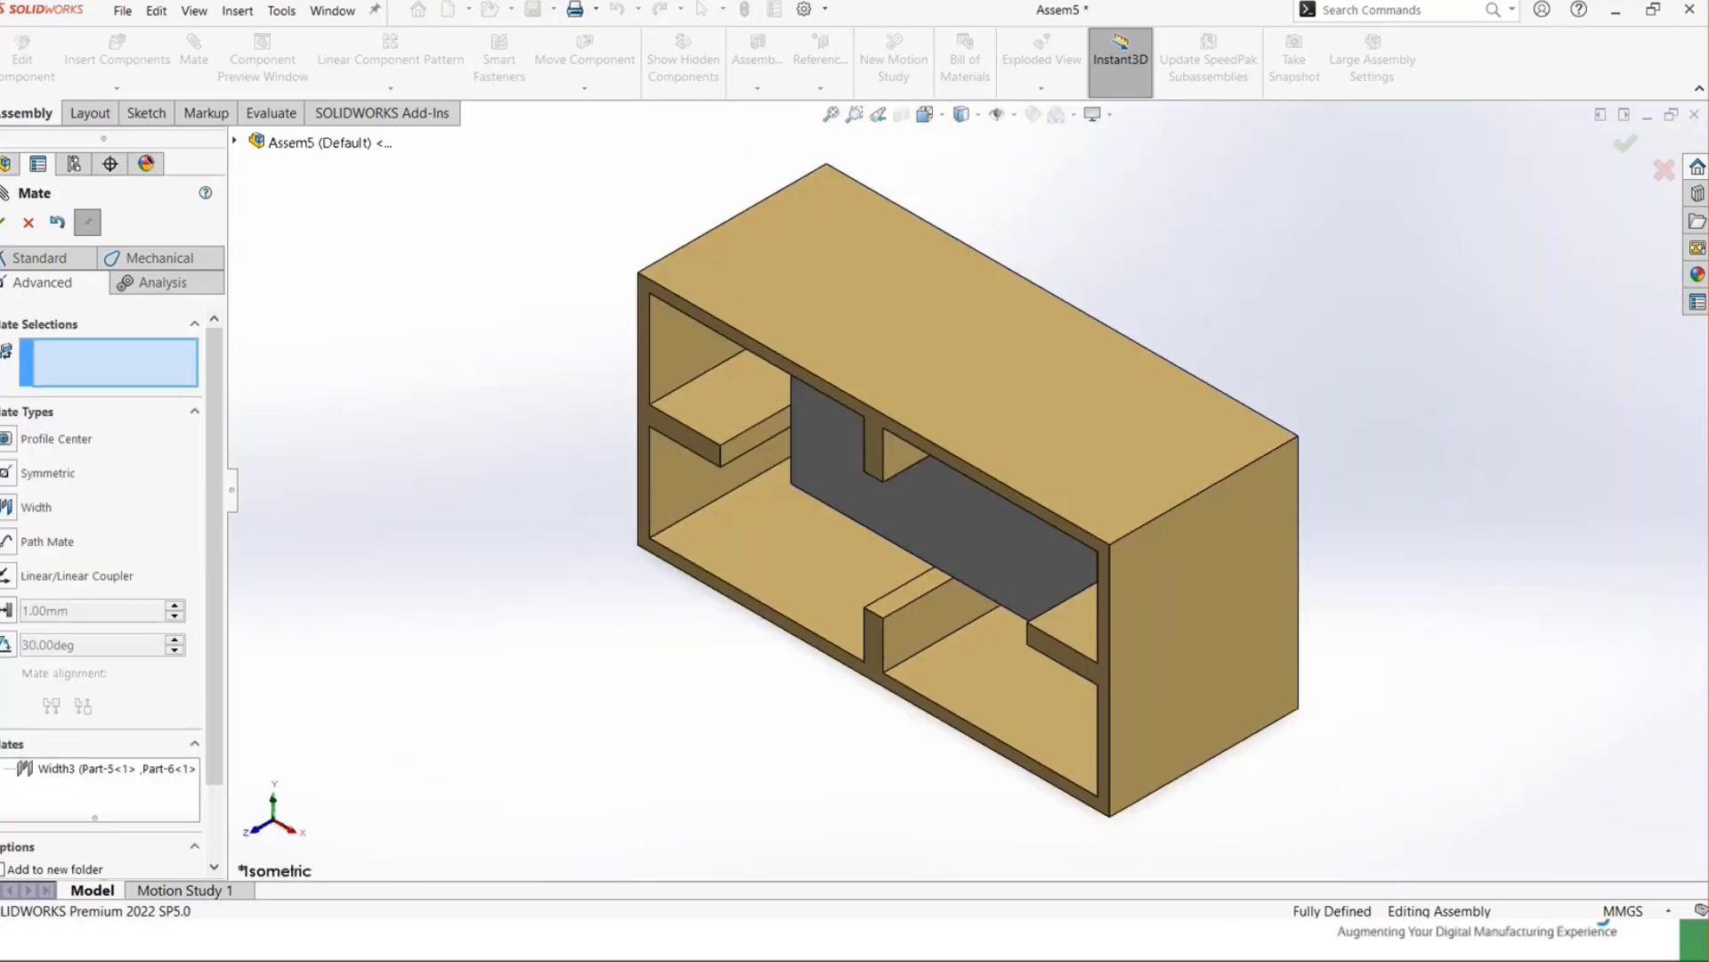
{"action": "middle_click_drag", "start_coordinate": [737, 744], "coordinate": [823, 544]}
{"action": "left_click", "coordinate": [27, 223]}
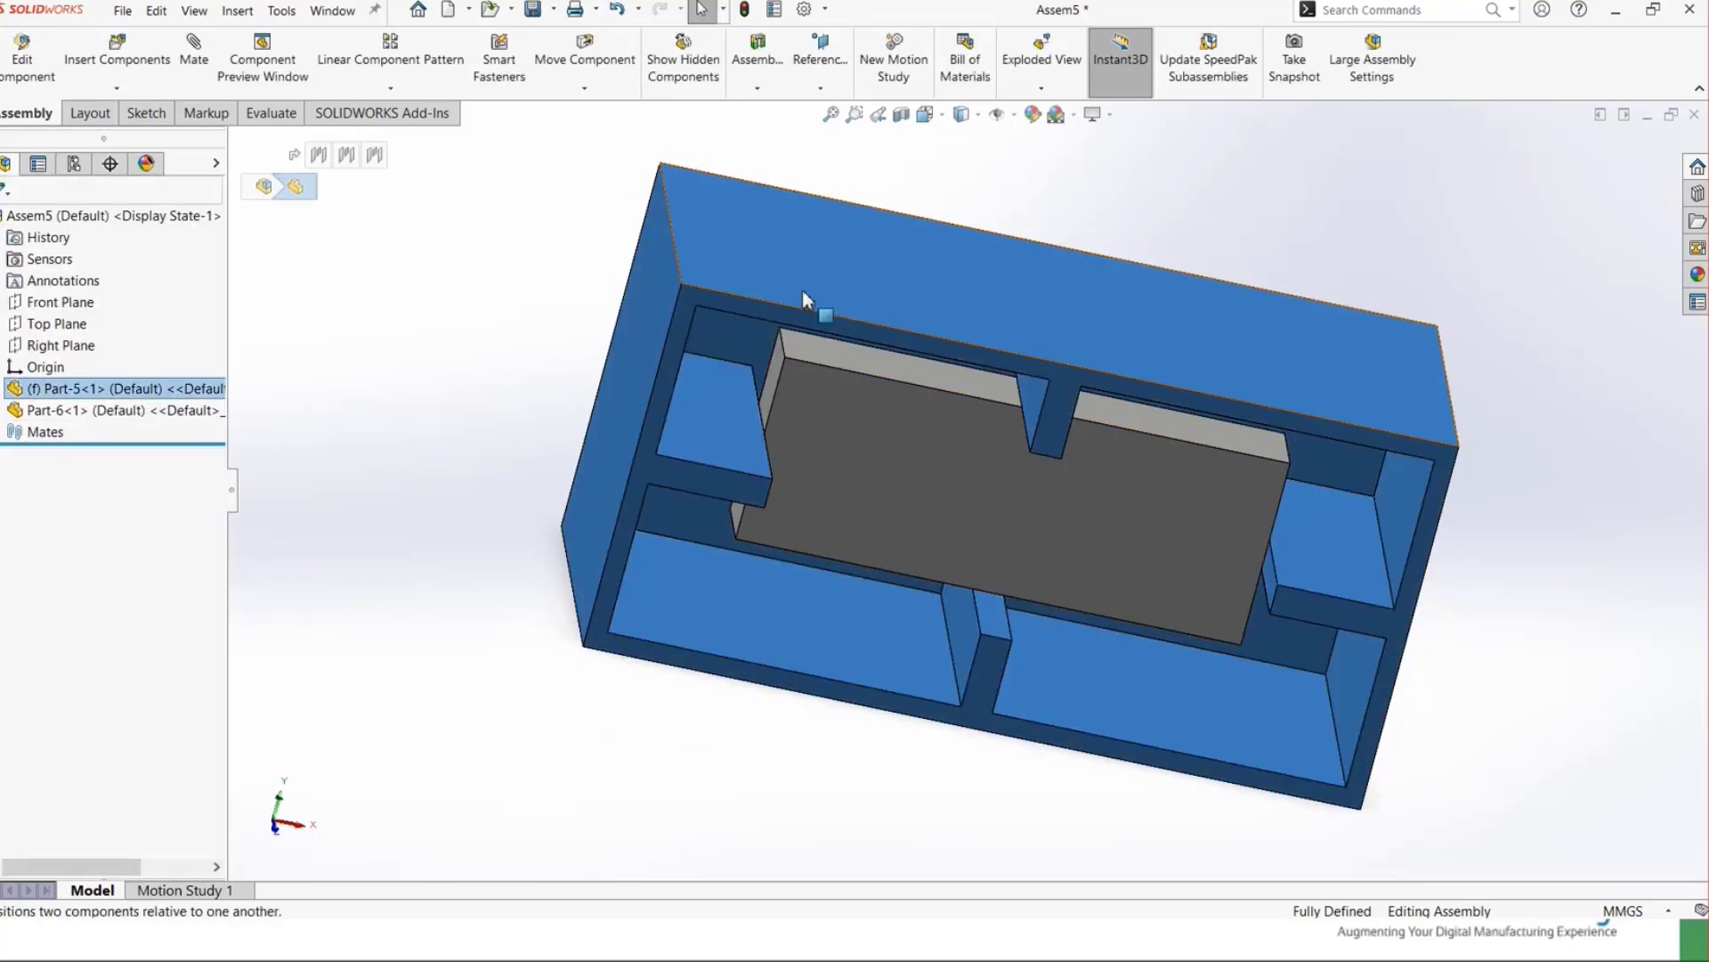
{"action": "middle_click_drag", "start_coordinate": [884, 527], "coordinate": [878, 391]}
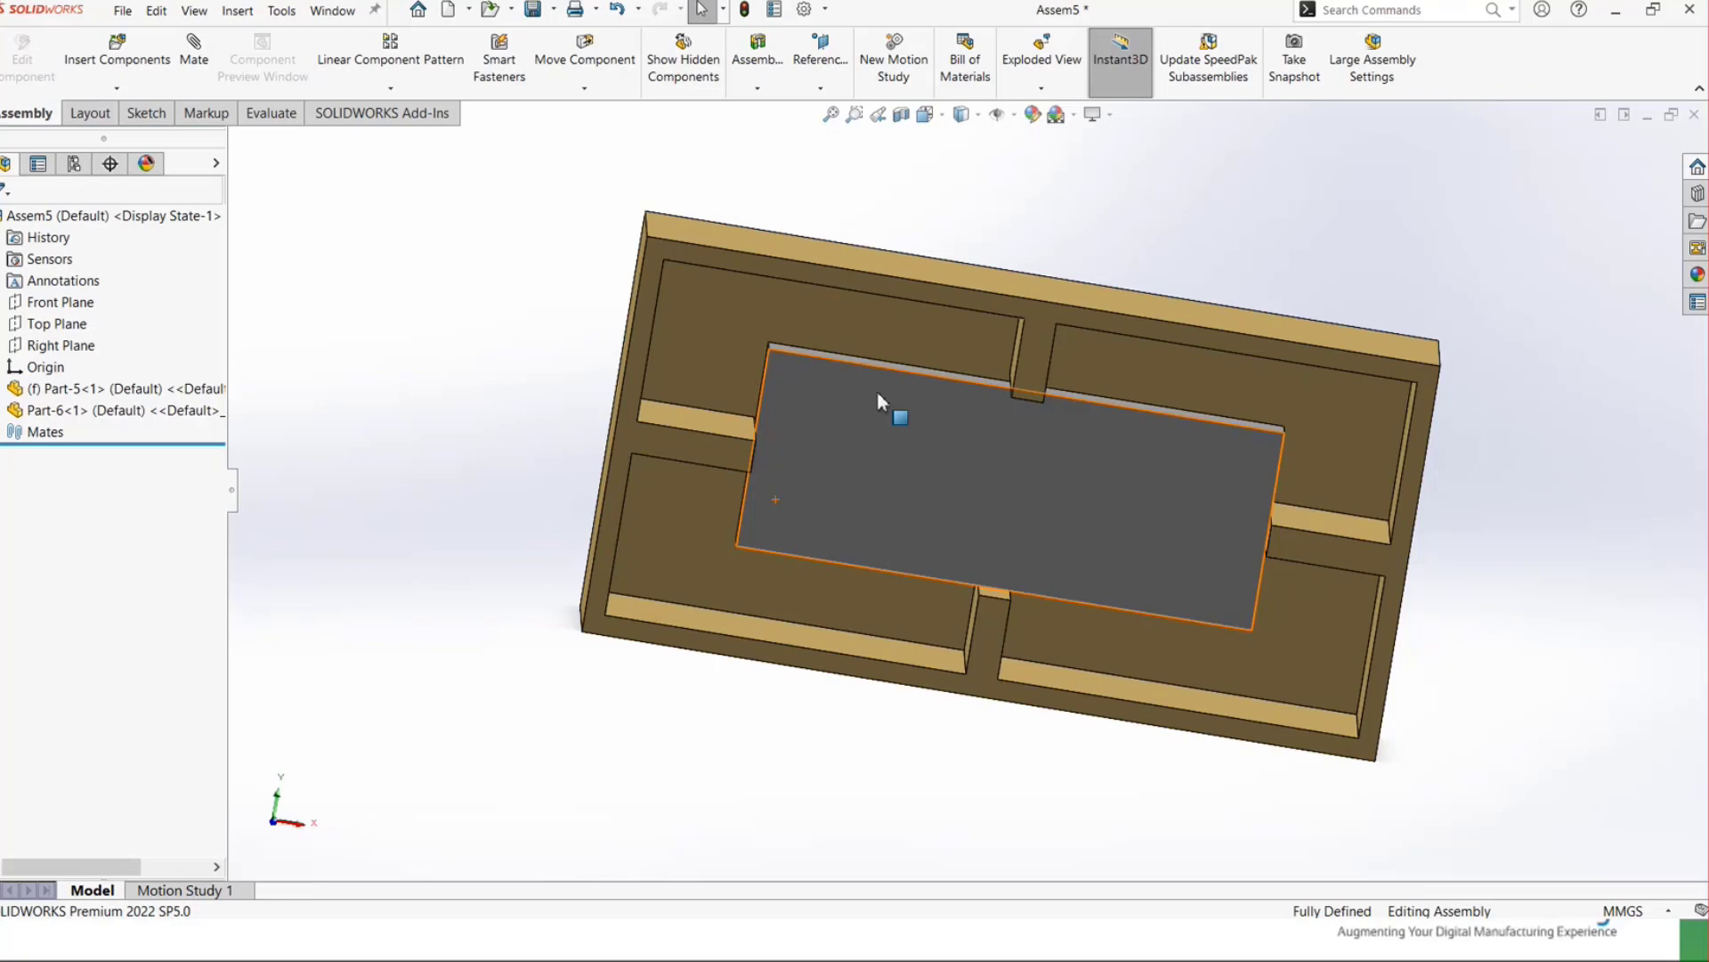
{"action": "key", "text": "ctrl+7"}
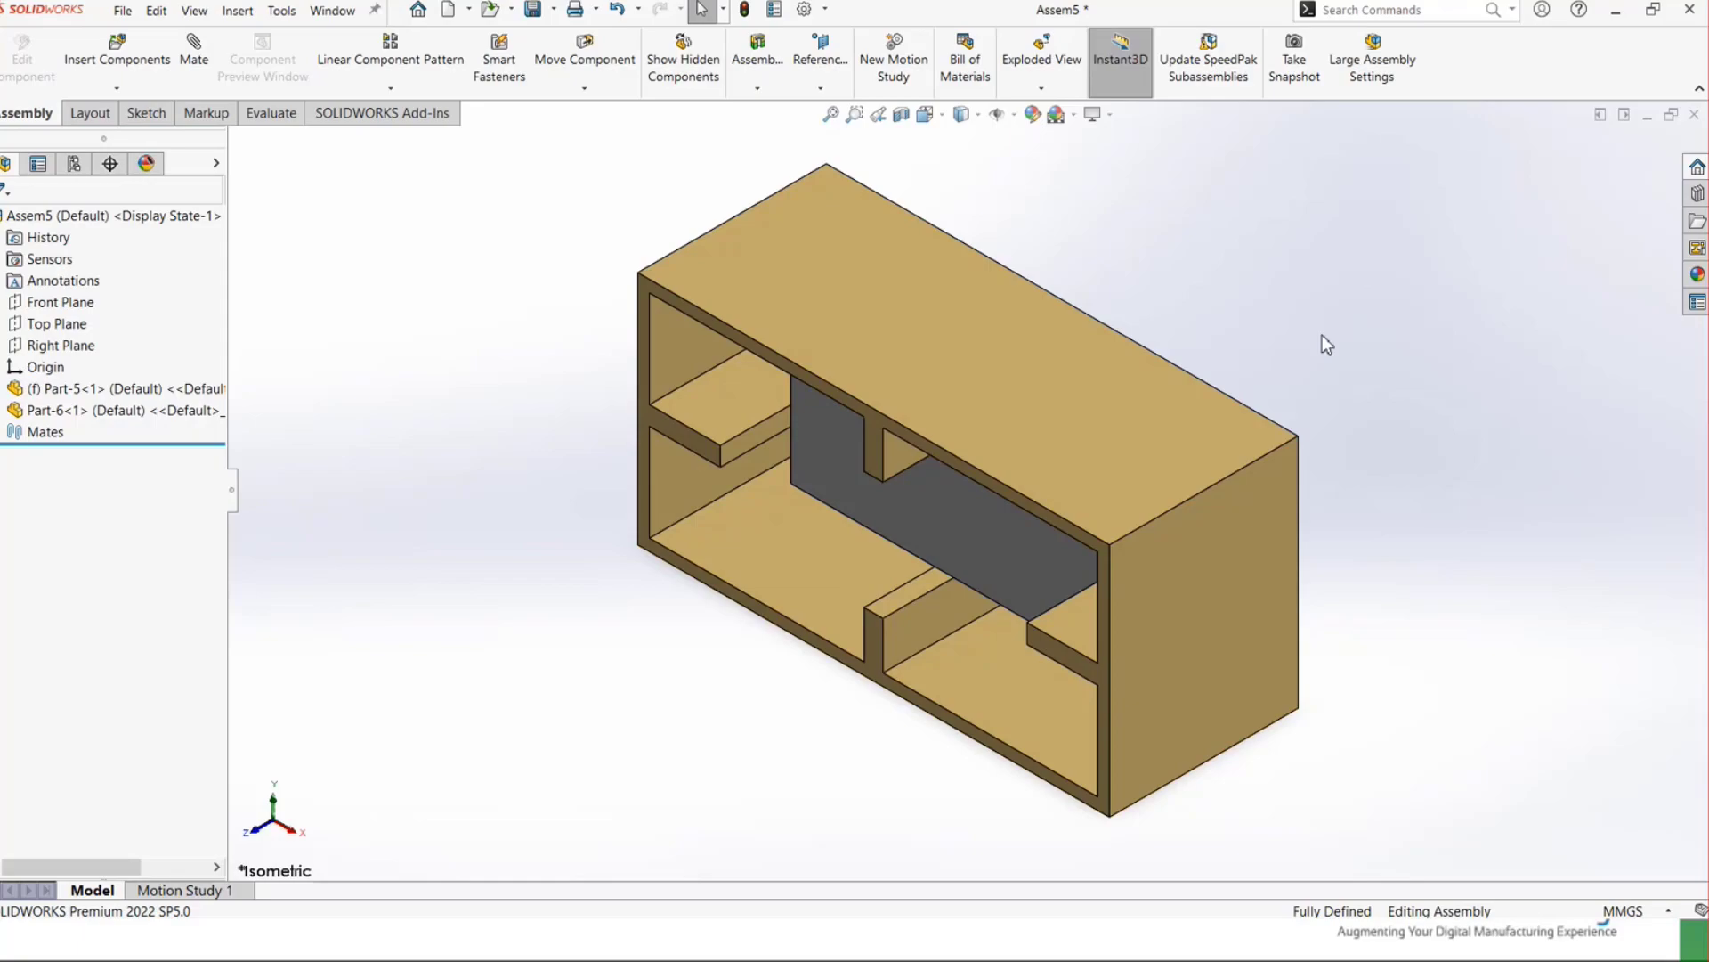
- Switch to the PowerPoint presentation and advance from the Width slide to the Path Mate slide
{"action": "key", "text": "super+Tab"}
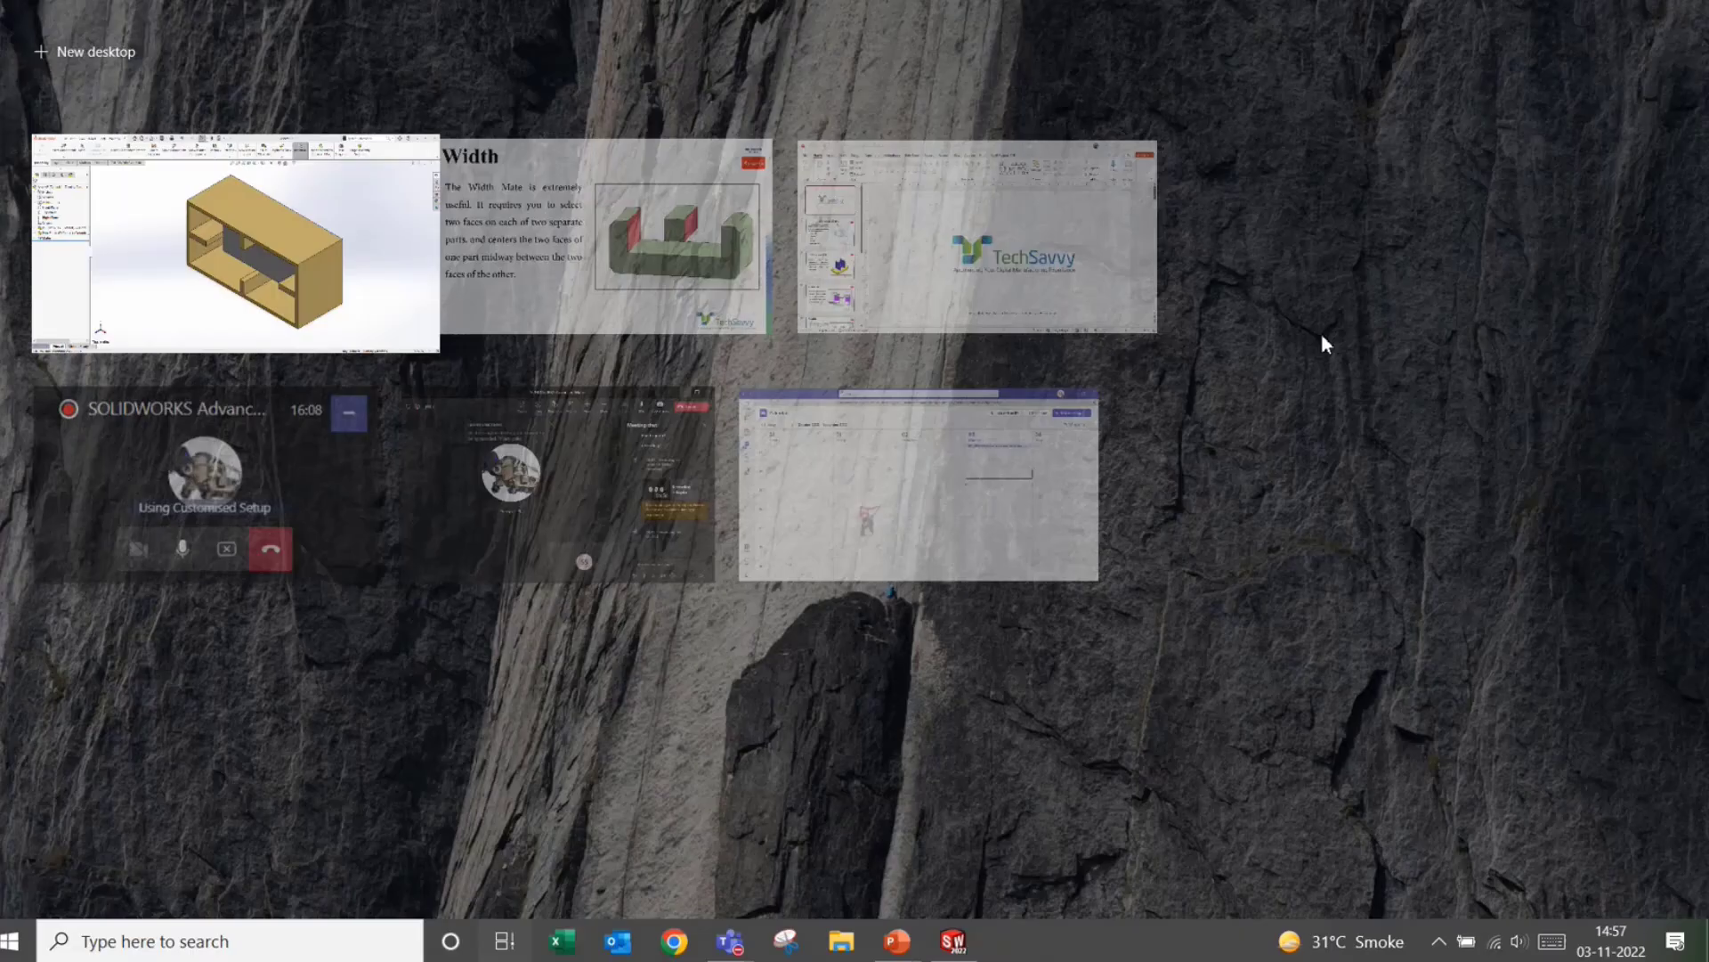
{"action": "key", "text": "alt+Tab"}
{"action": "key", "text": "Right"}
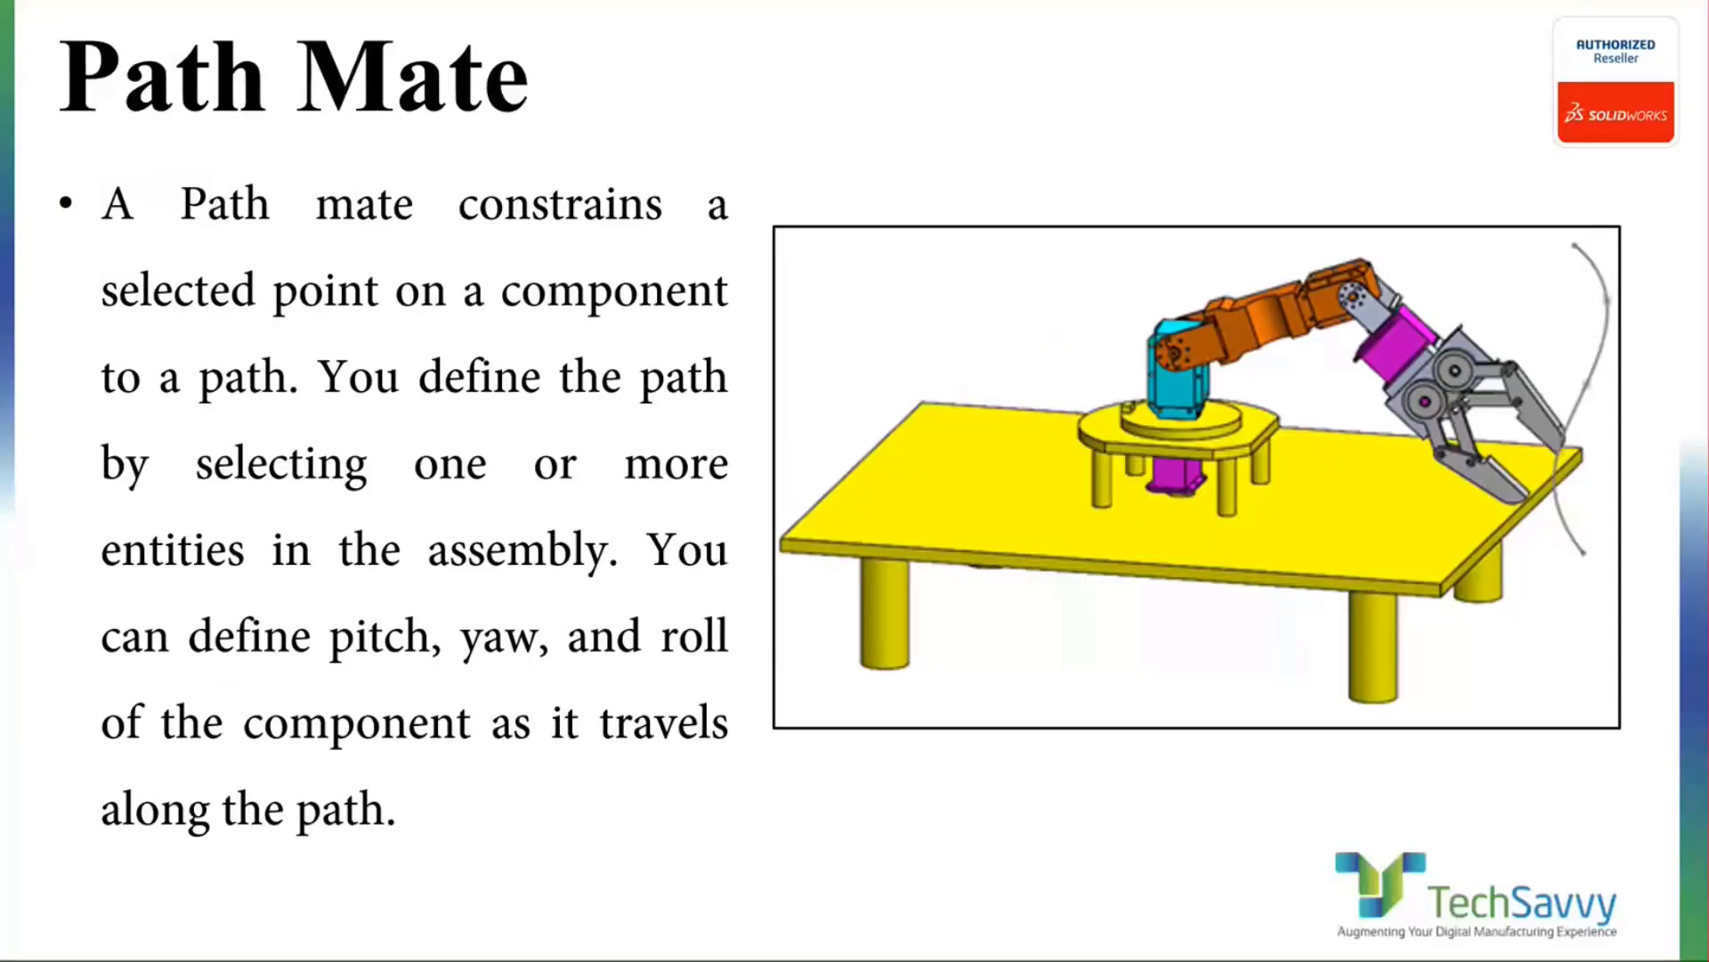
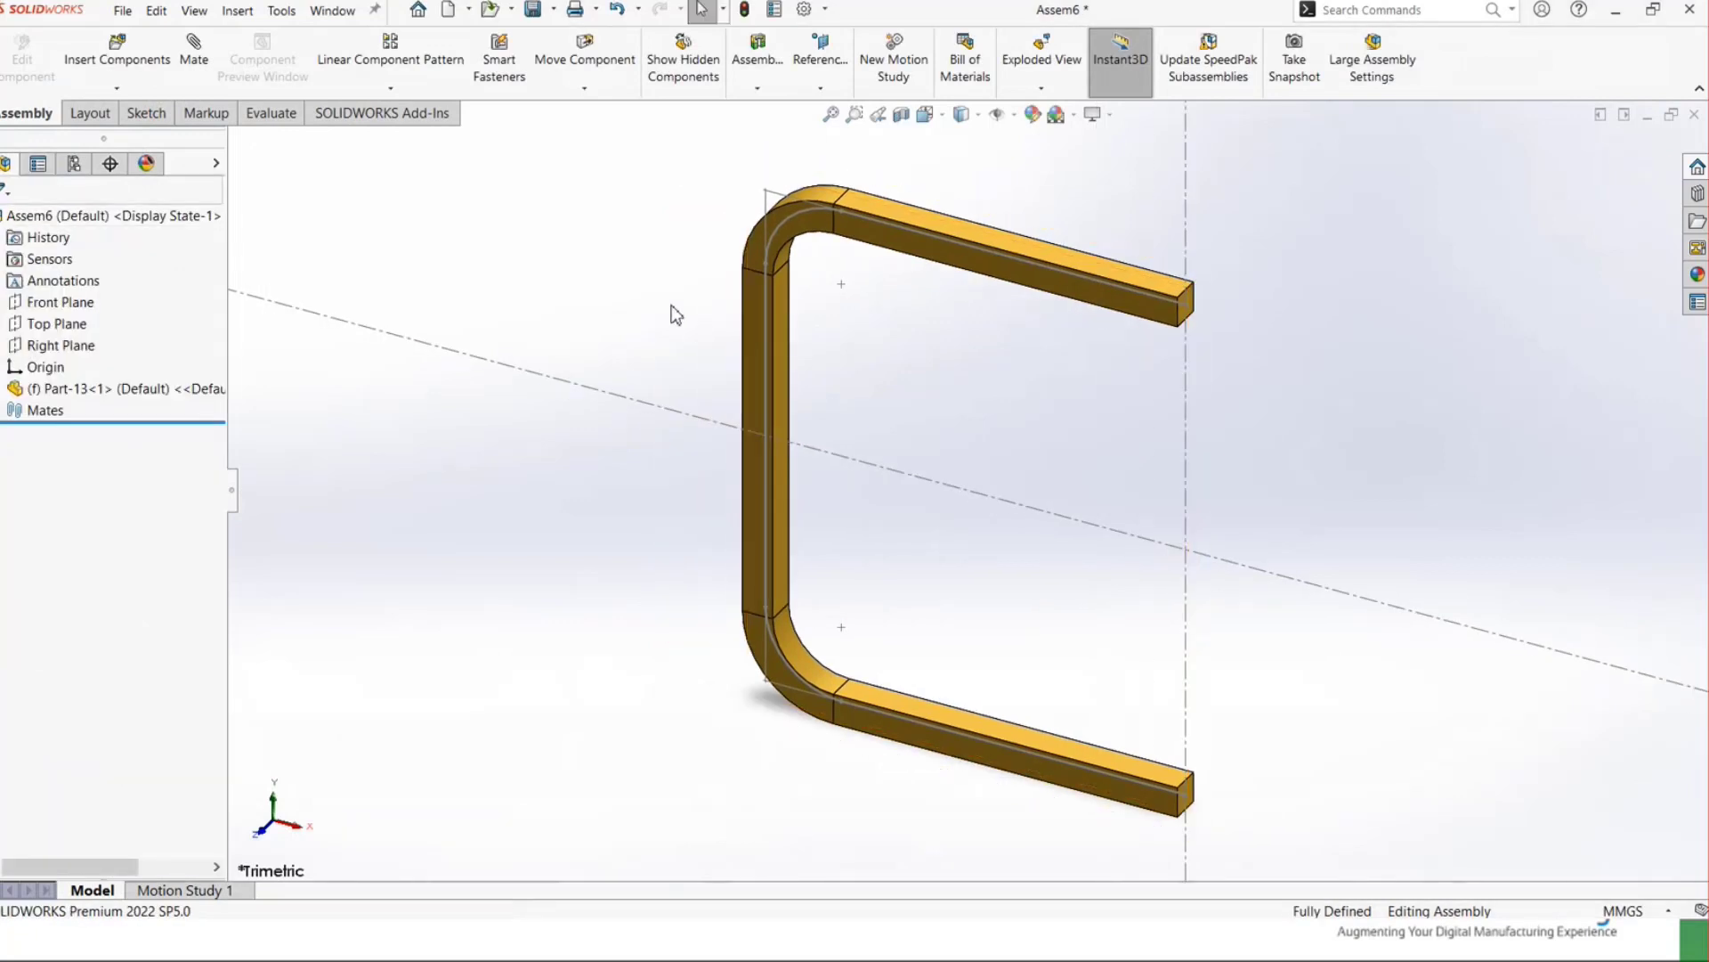
- Insert the component Part-14.SLDPRT into the assembly near the free upper end of the Part-13 bar
{"action": "key", "text": "ctrl+7"}
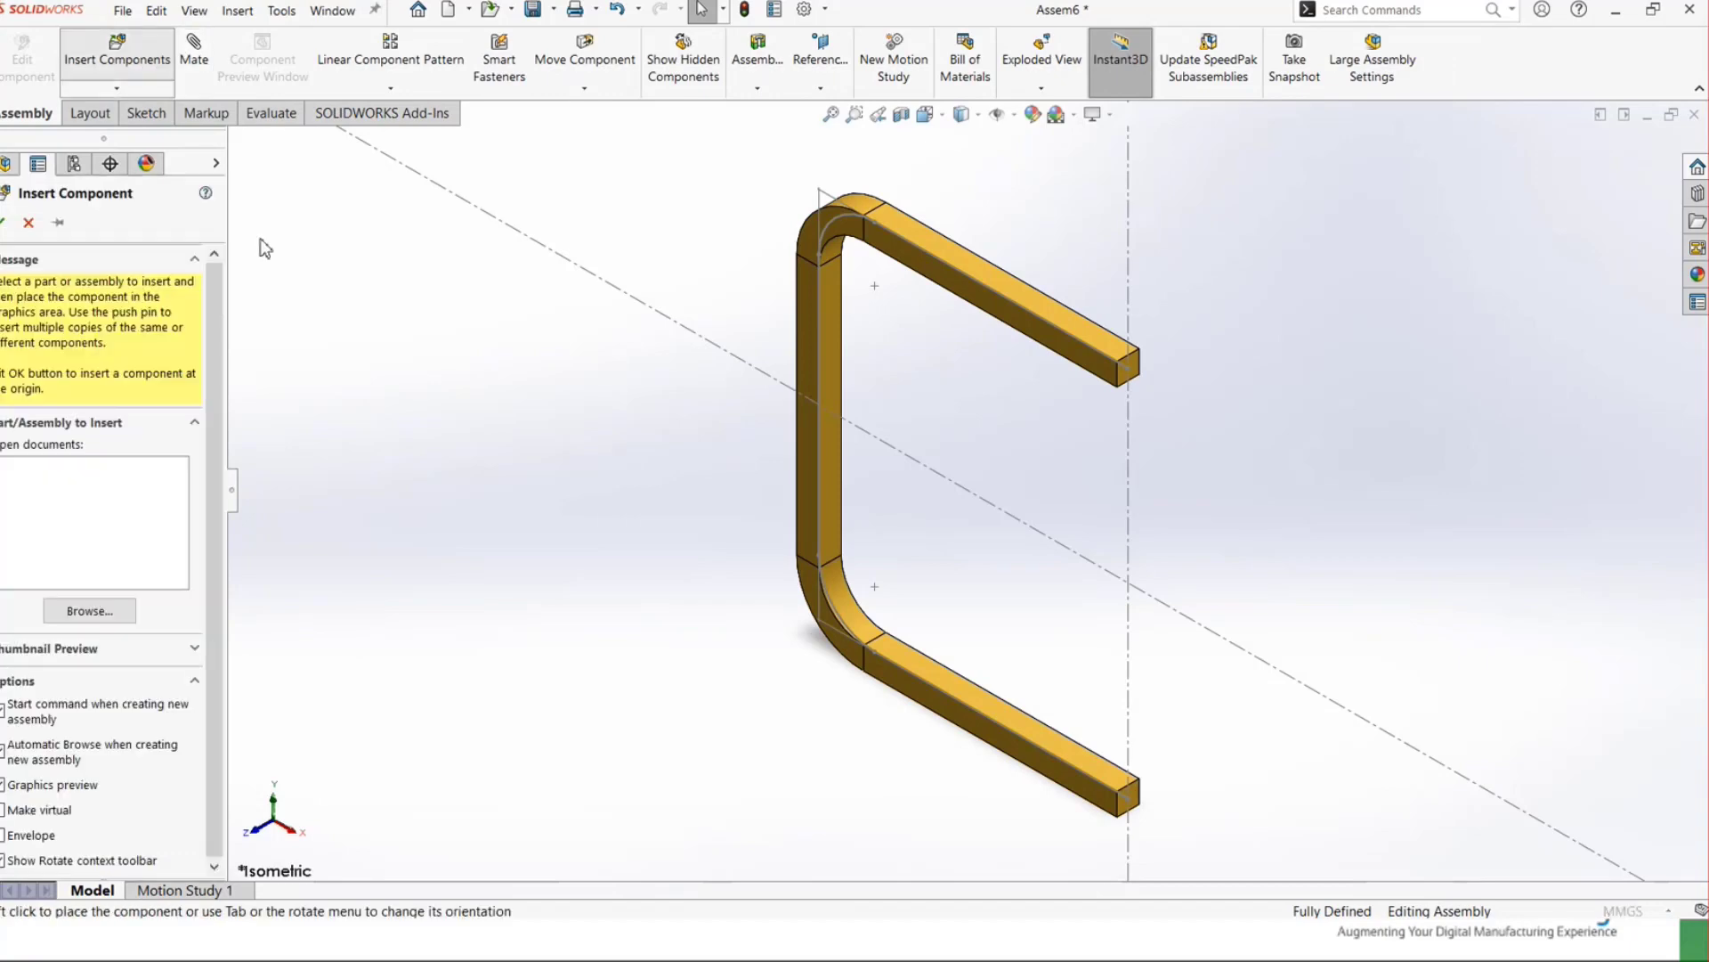
{"action": "left_click", "coordinate": [118, 55]}
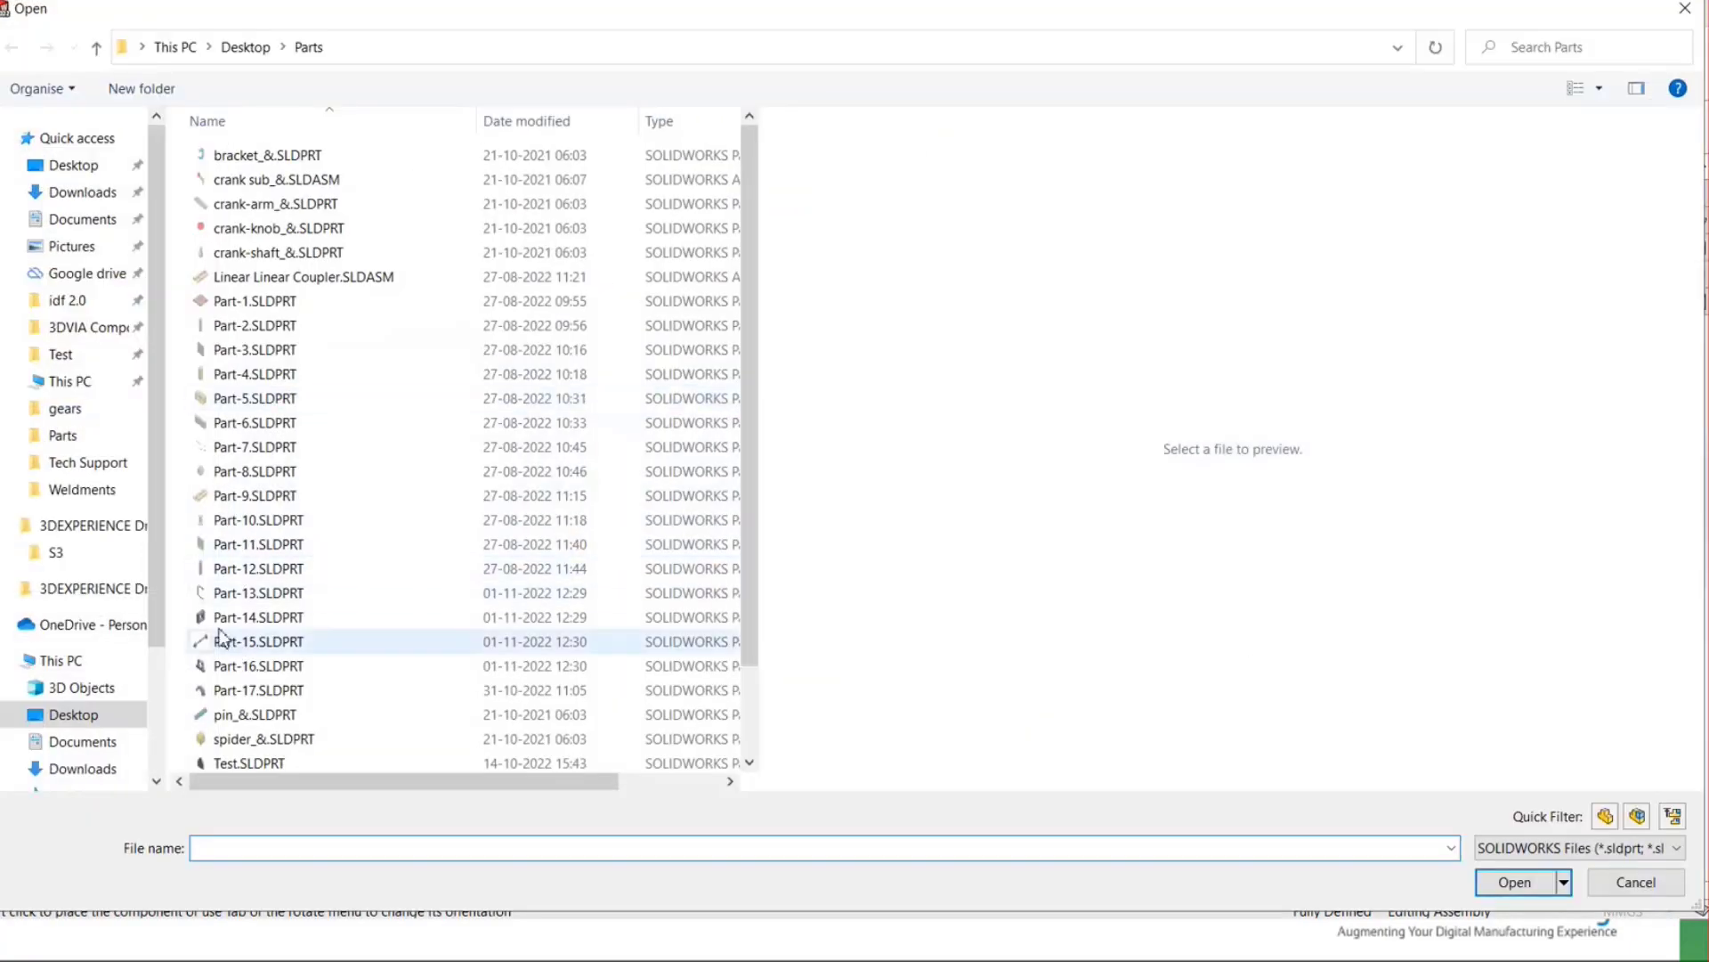
{"action": "left_click", "coordinate": [225, 616]}
{"action": "left_click", "coordinate": [1514, 882]}
{"action": "left_click", "coordinate": [1211, 410]}
- Examine the square ring's opening and the sketch line running along the Part-13 bar as path mate references
{"action": "middle_click_drag", "start_coordinate": [1093, 466], "coordinate": [1118, 389]}
{"action": "scroll", "coordinate": [1199, 335], "scroll_direction": "down", "scroll_amount": 5}
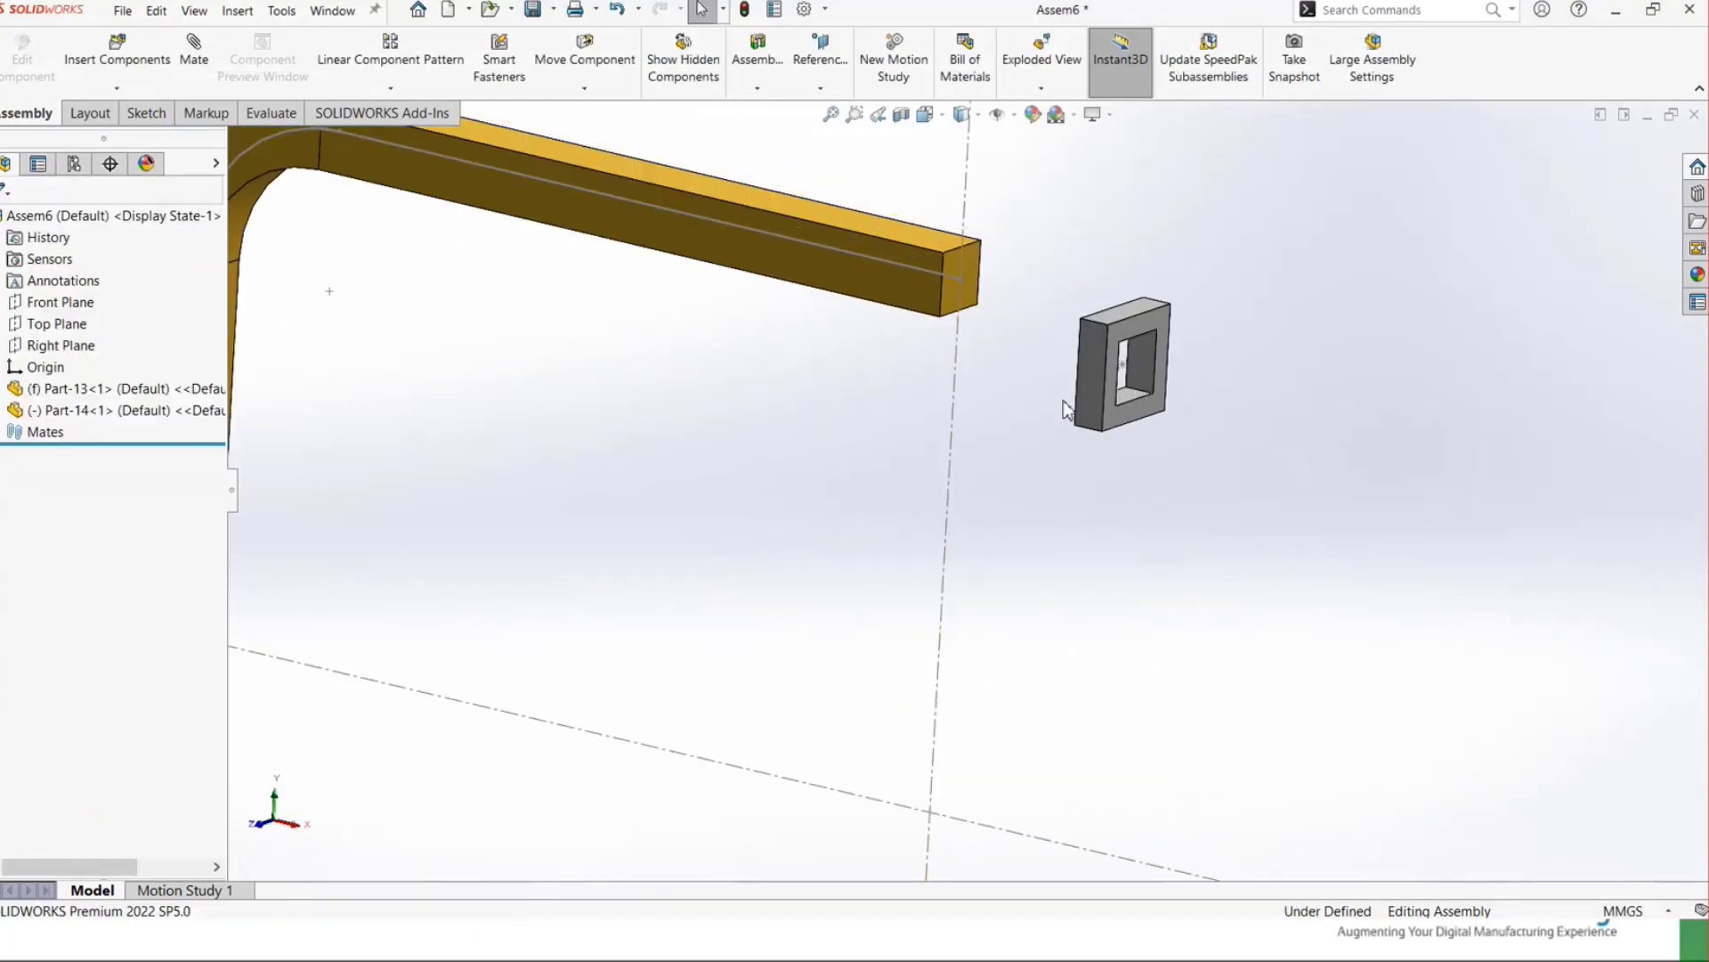
{"action": "scroll", "coordinate": [1147, 365], "scroll_direction": "up", "scroll_amount": 1}
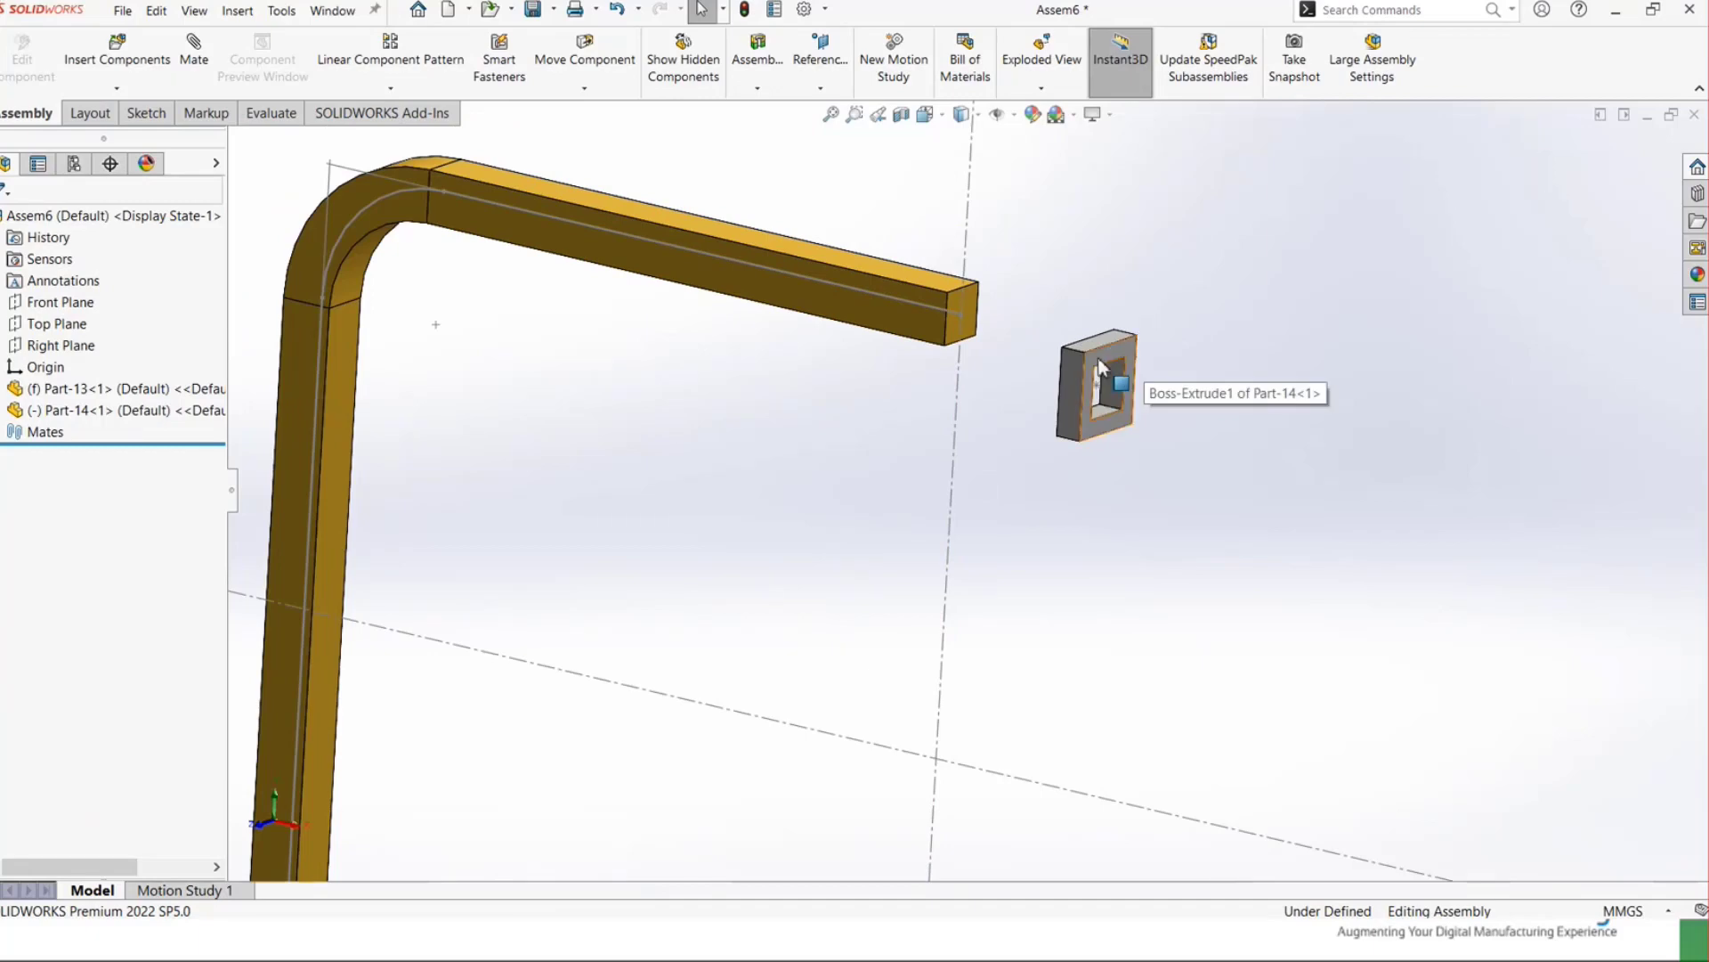
{"action": "scroll", "coordinate": [980, 383], "scroll_direction": "up", "scroll_amount": 2}
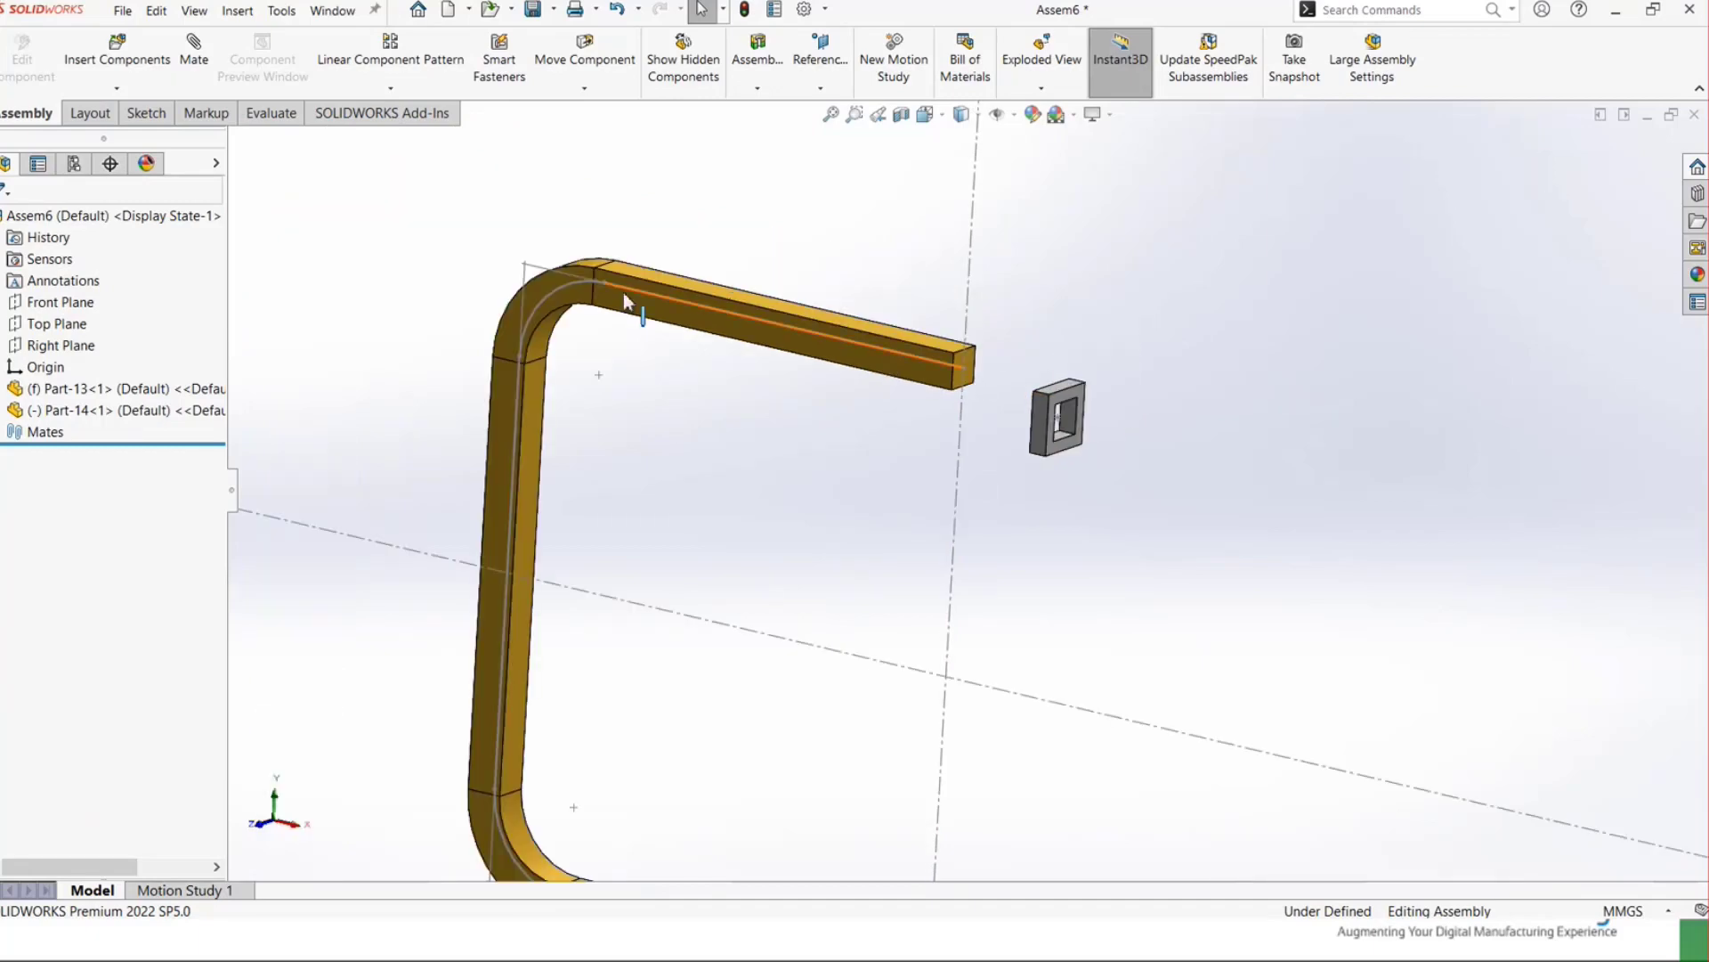
{"action": "middle_click_drag", "start_coordinate": [977, 385], "coordinate": [980, 307]}
{"action": "scroll", "coordinate": [943, 365], "scroll_direction": "down", "scroll_amount": 2}
{"action": "scroll", "coordinate": [958, 399], "scroll_direction": "down", "scroll_amount": 3}
{"action": "mouse_move", "coordinate": [958, 399]}
{"action": "middle_mouse_down"}
{"action": "mouse_move", "coordinate": [932, 502]}
{"action": "mouse_move", "coordinate": [974, 369]}
{"action": "mouse_move", "coordinate": [924, 329]}
{"action": "mouse_move", "coordinate": [958, 456]}
{"action": "mouse_move", "coordinate": [935, 371]}
{"action": "mouse_move", "coordinate": [984, 419]}
{"action": "middle_mouse_up"}
{"action": "scroll", "coordinate": [969, 372], "scroll_direction": "down", "scroll_amount": 2}
- Pick the point in the ring's opening, shift the ring slightly upward, and pick the path's end point on the bar
{"action": "left_click", "coordinate": [1419, 624]}
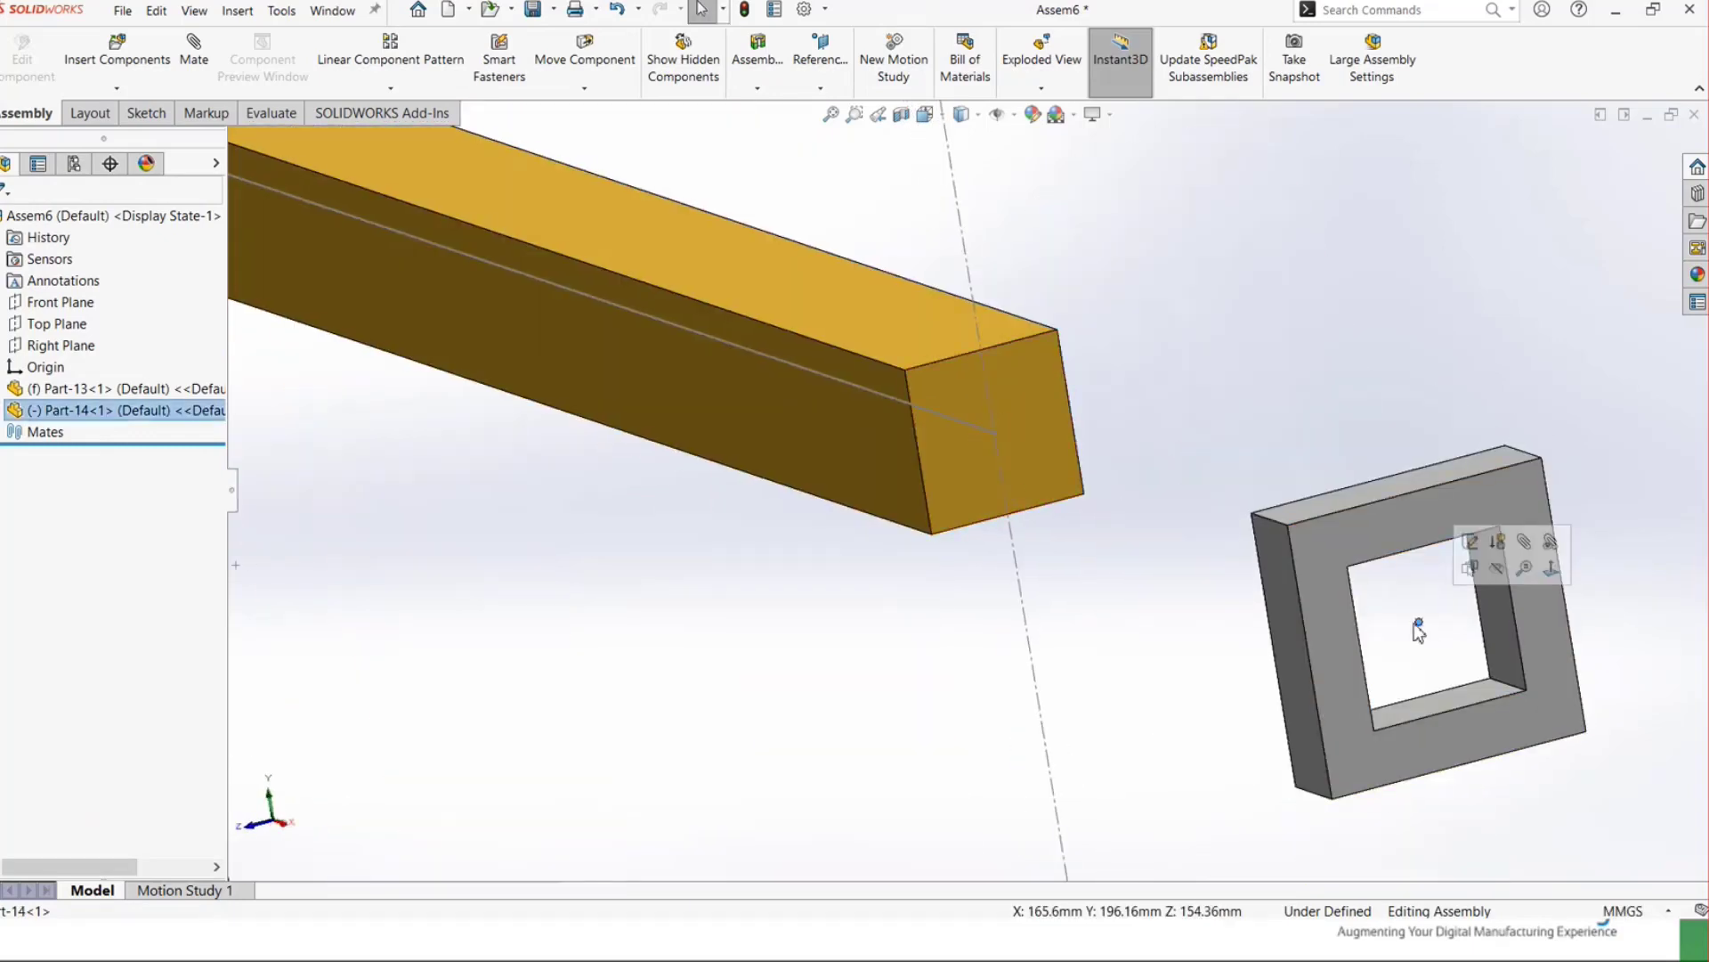
{"action": "left_click_drag", "start_coordinate": [1419, 622], "coordinate": [1320, 488]}
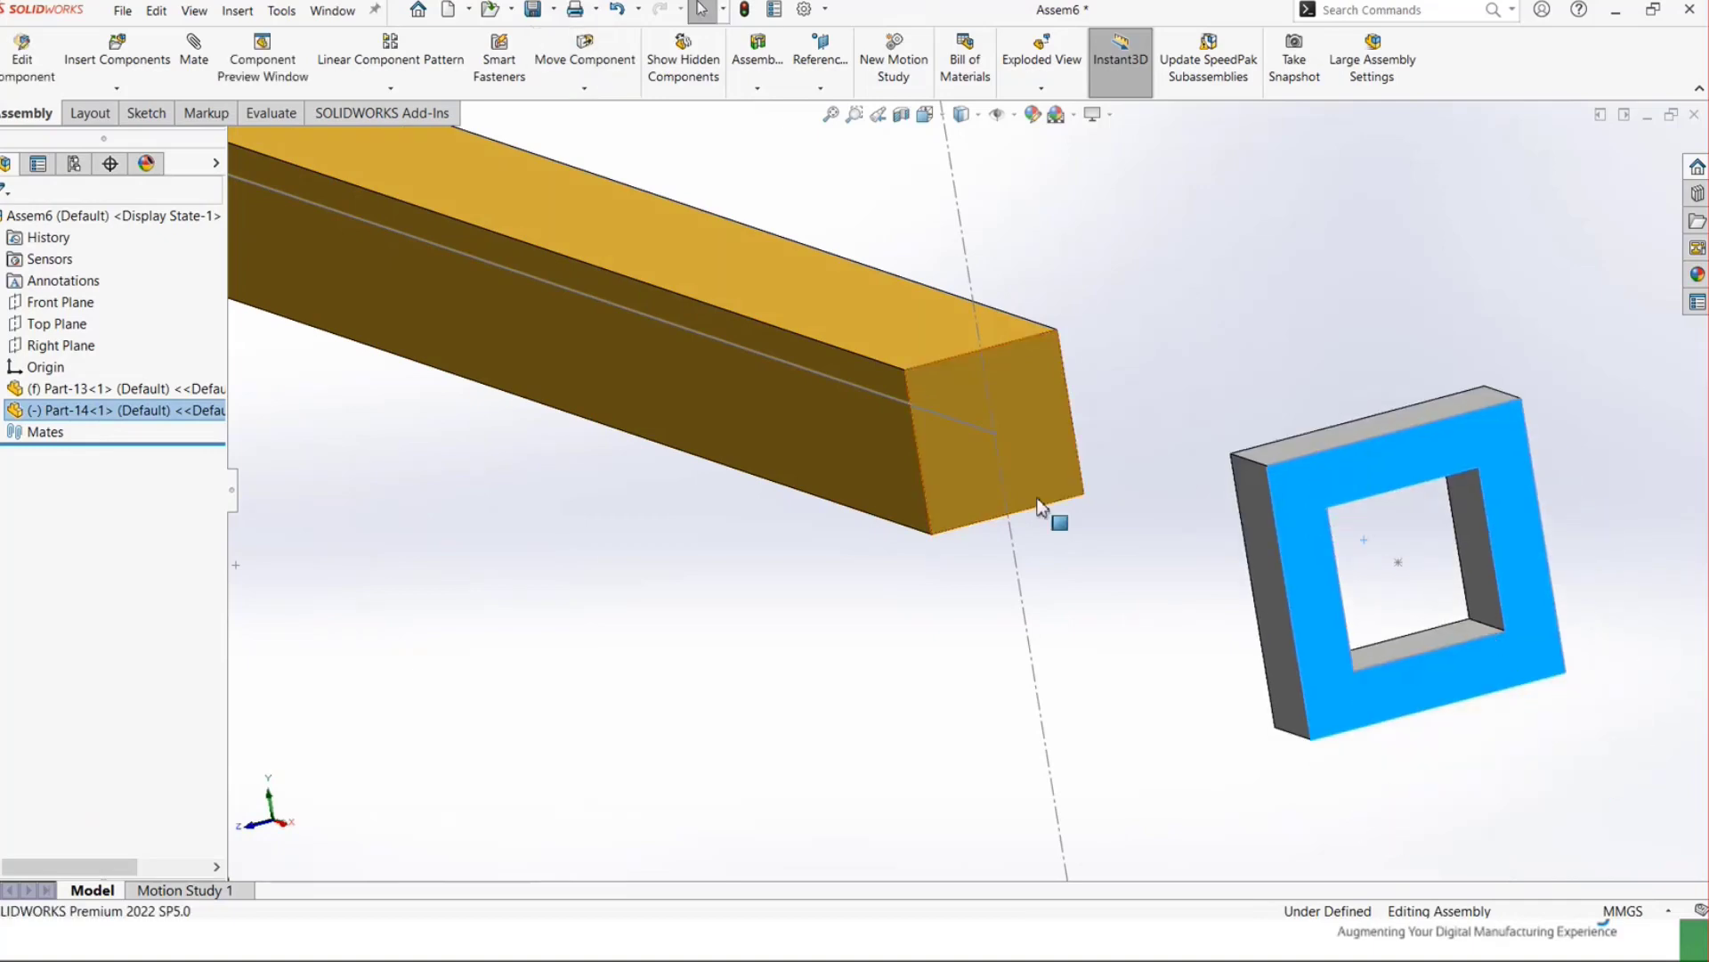
{"action": "left_click", "coordinate": [995, 436]}
{"action": "middle_click_drag", "start_coordinate": [996, 435], "coordinate": [939, 489]}
{"action": "scroll", "coordinate": [971, 491], "scroll_direction": "up", "scroll_amount": 5}
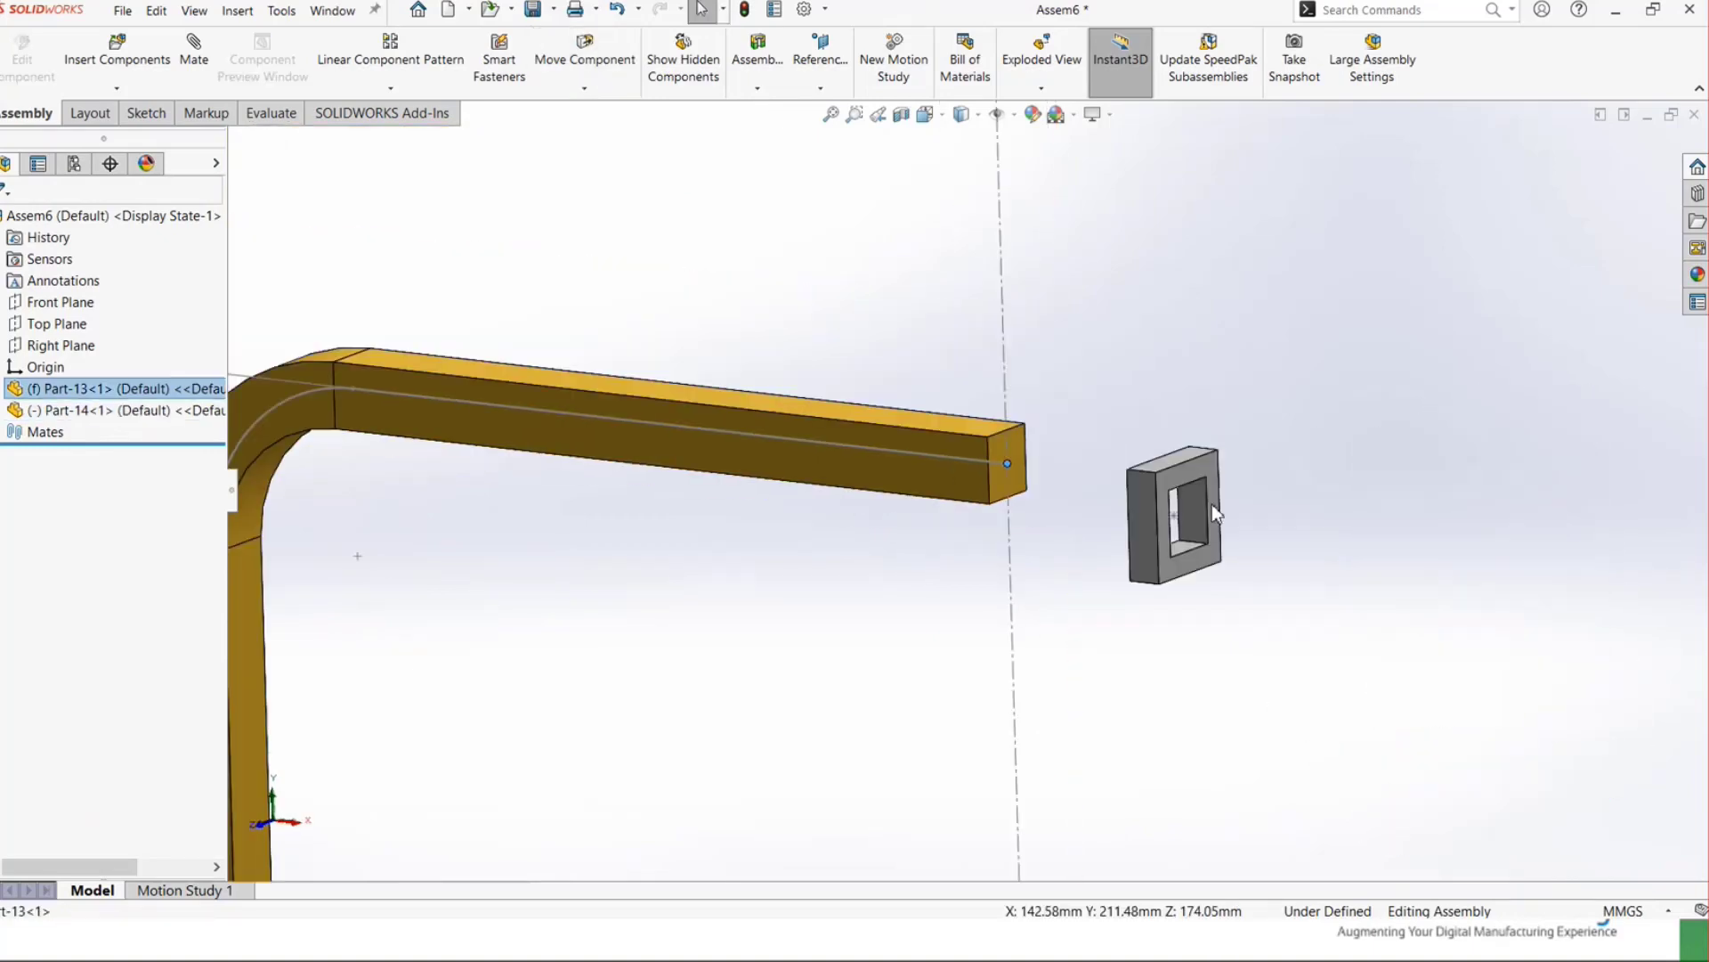
- Slide the square ring across the bar, restore the isometric view, and place the ring in free space beyond the bar's upper end
{"action": "left_click_drag", "start_coordinate": [1153, 503], "coordinate": [563, 387]}
{"action": "scroll", "coordinate": [815, 494], "scroll_direction": "up", "scroll_amount": 5}
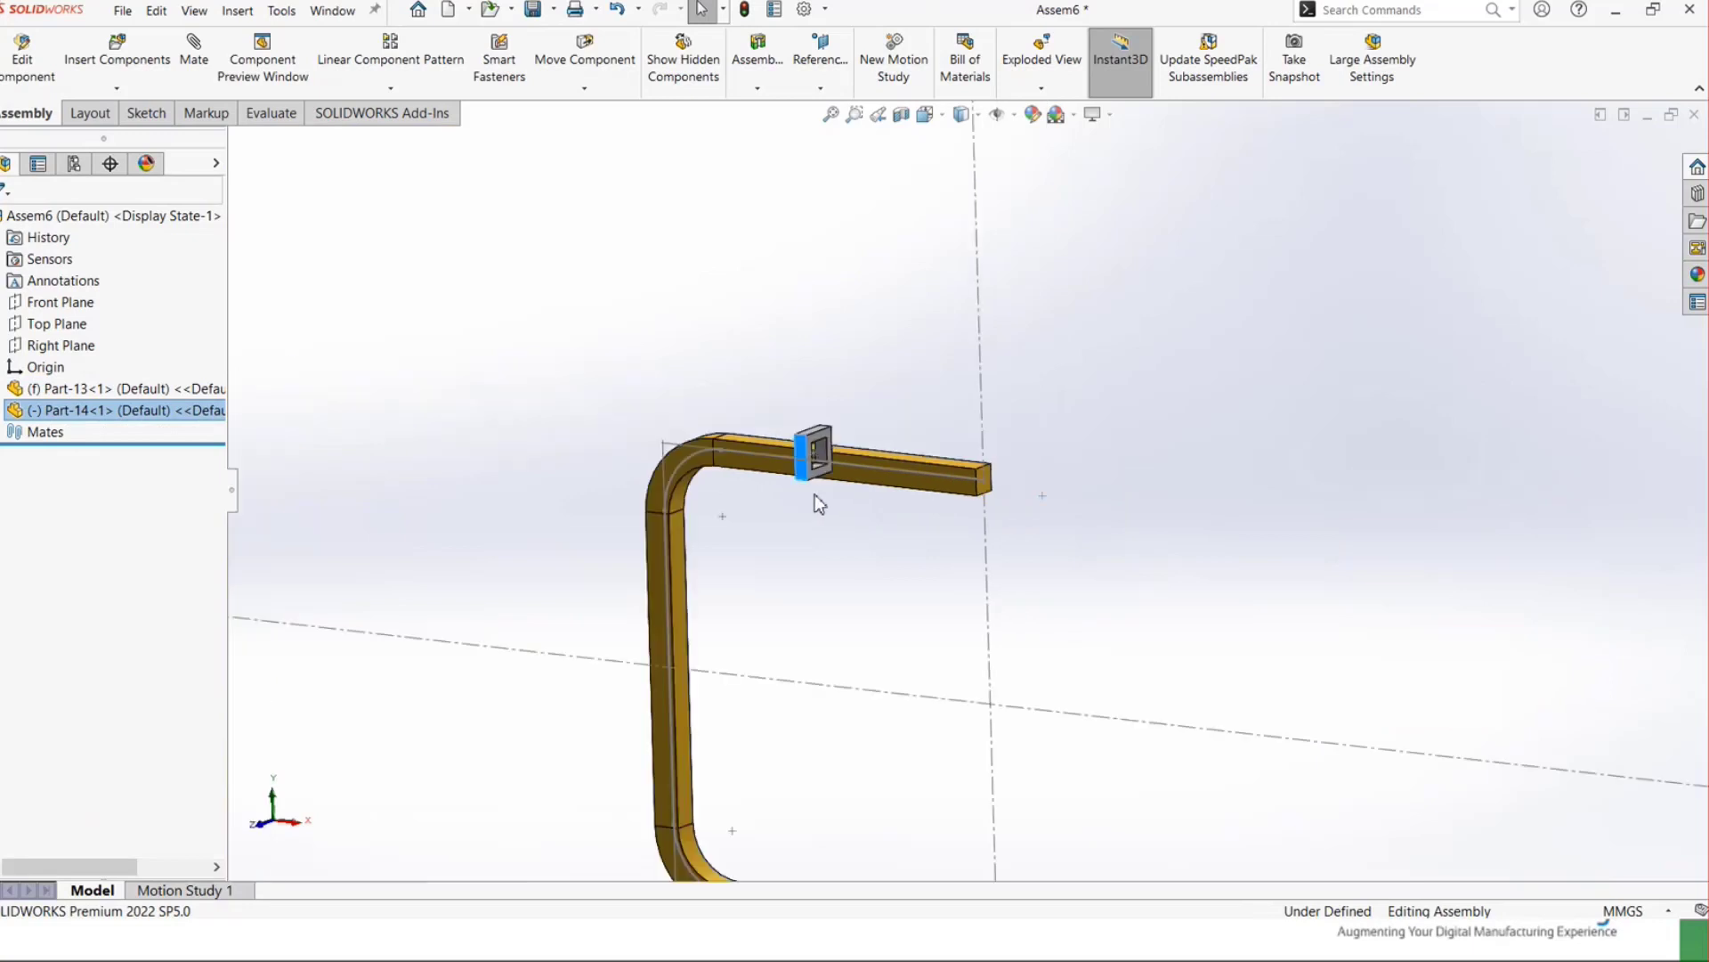
{"action": "scroll", "coordinate": [695, 812], "scroll_direction": "up", "scroll_amount": 4}
{"action": "scroll", "coordinate": [940, 672], "scroll_direction": "down", "scroll_amount": 4}
{"action": "left_click", "coordinate": [1243, 534]}
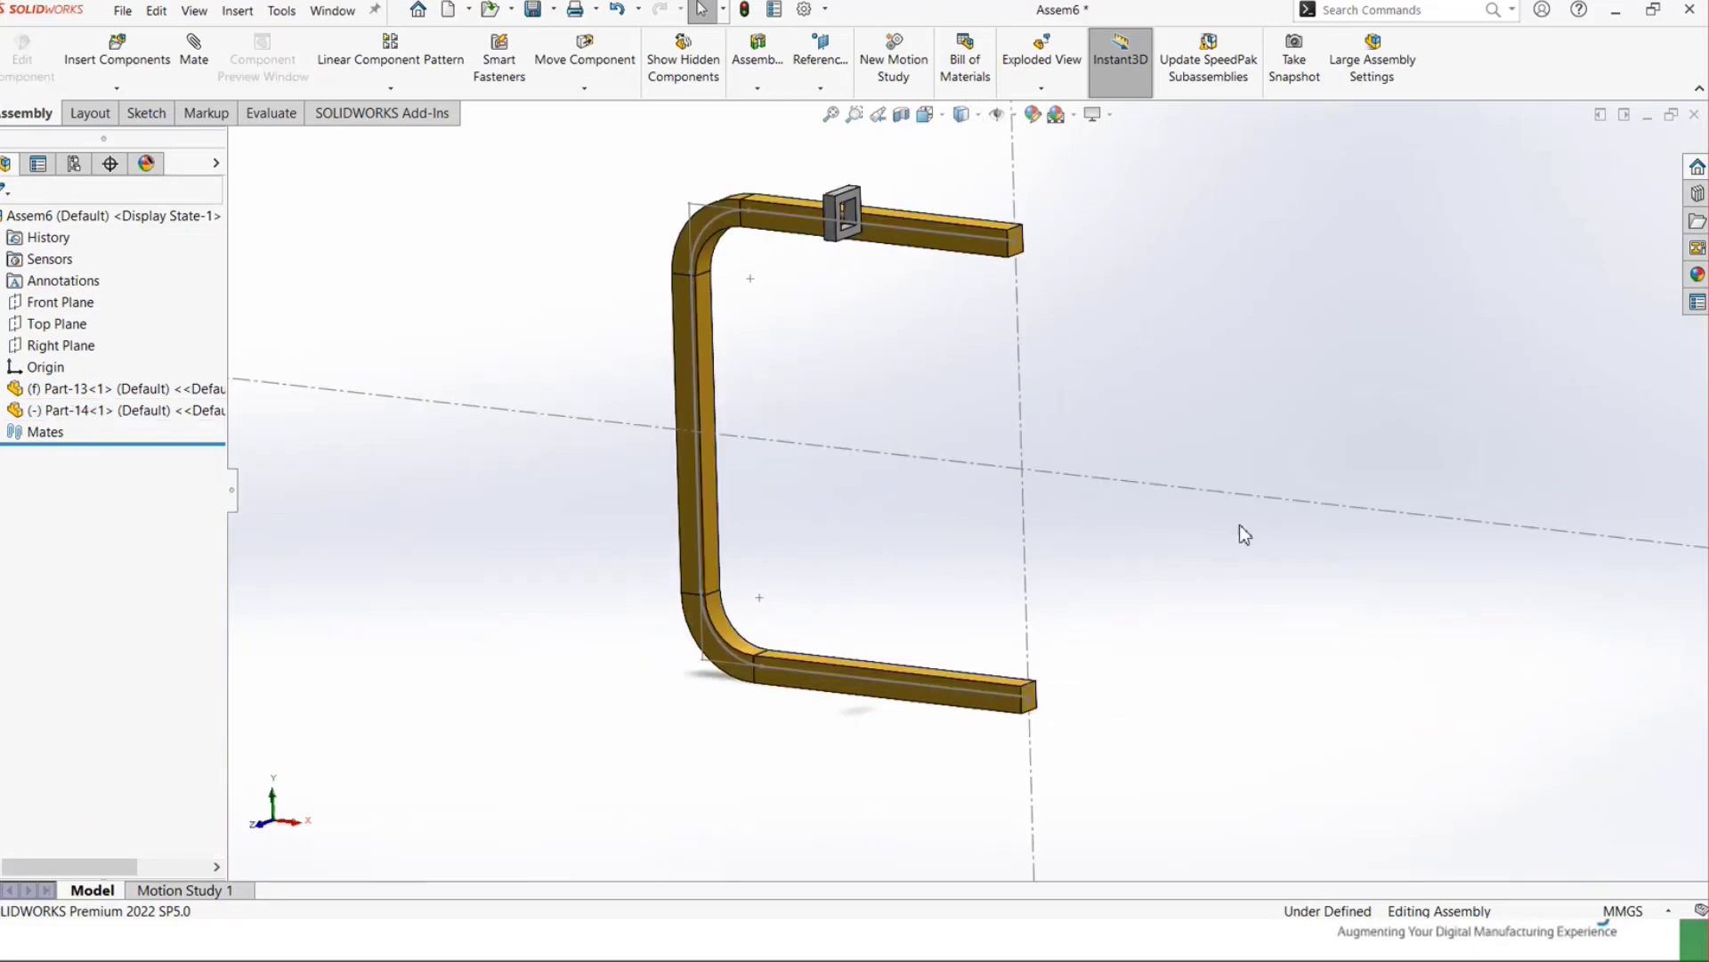
{"action": "key", "text": "ctrl+7"}
{"action": "left_click_drag", "start_coordinate": [975, 314], "coordinate": [1248, 379]}
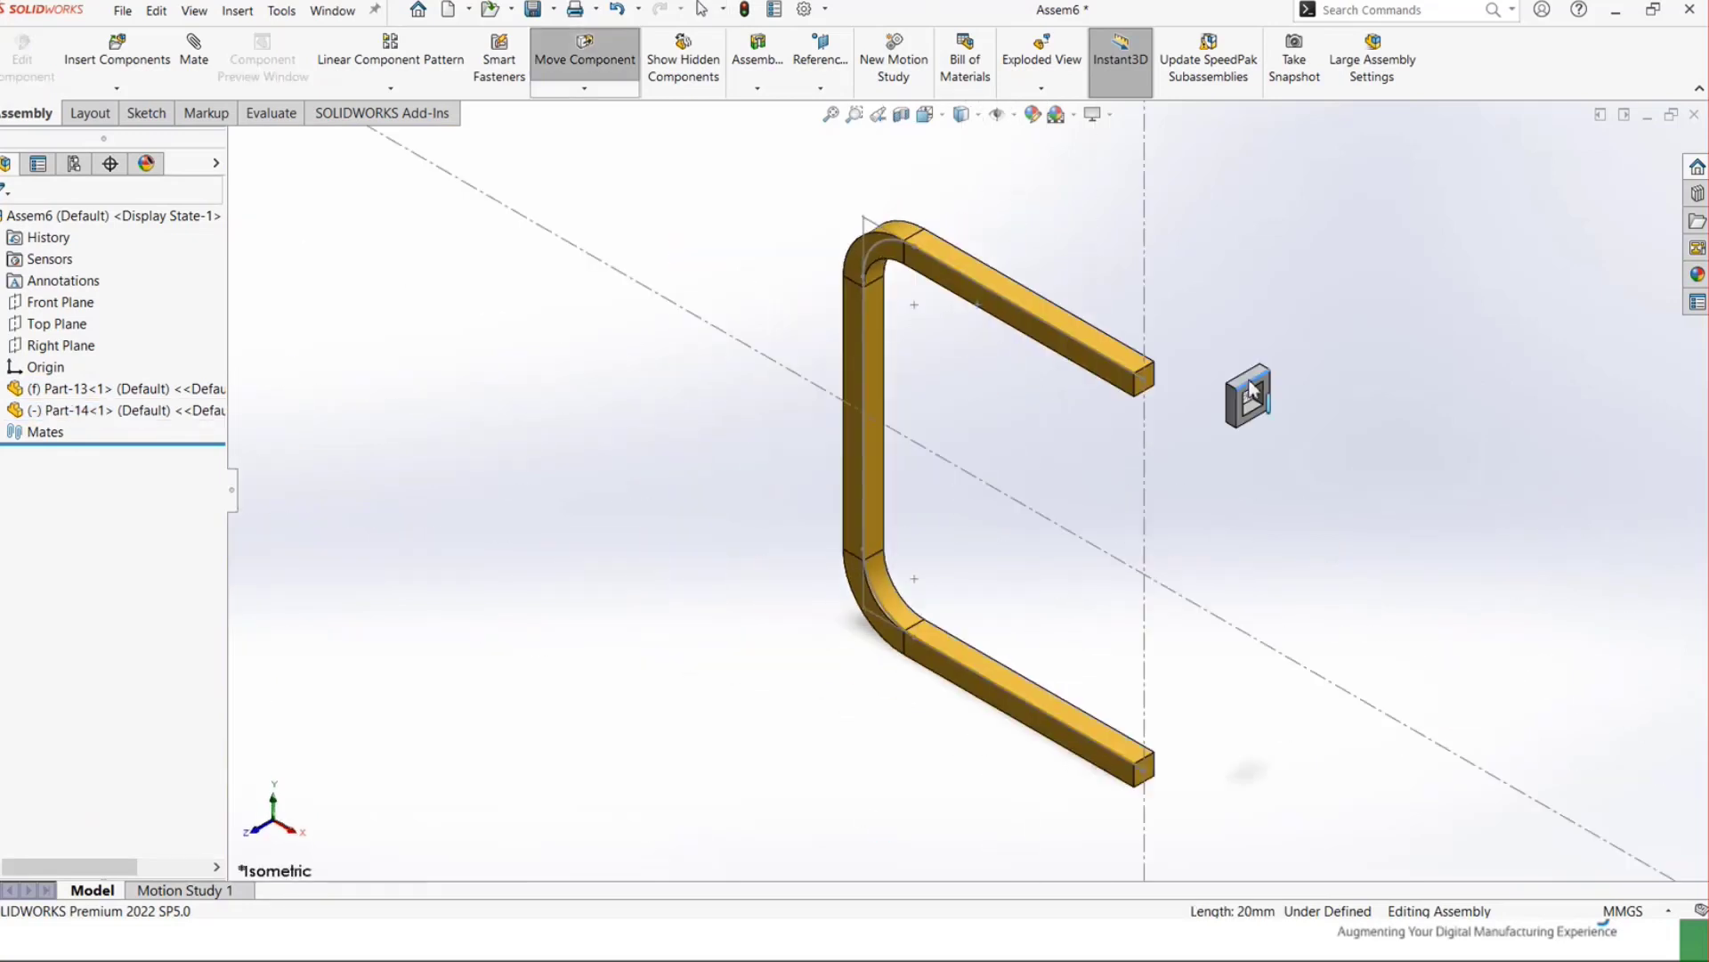
- Start a Path Mate and assign the sketch point in the ring's opening as the component vertex
{"action": "left_click", "coordinate": [214, 57]}
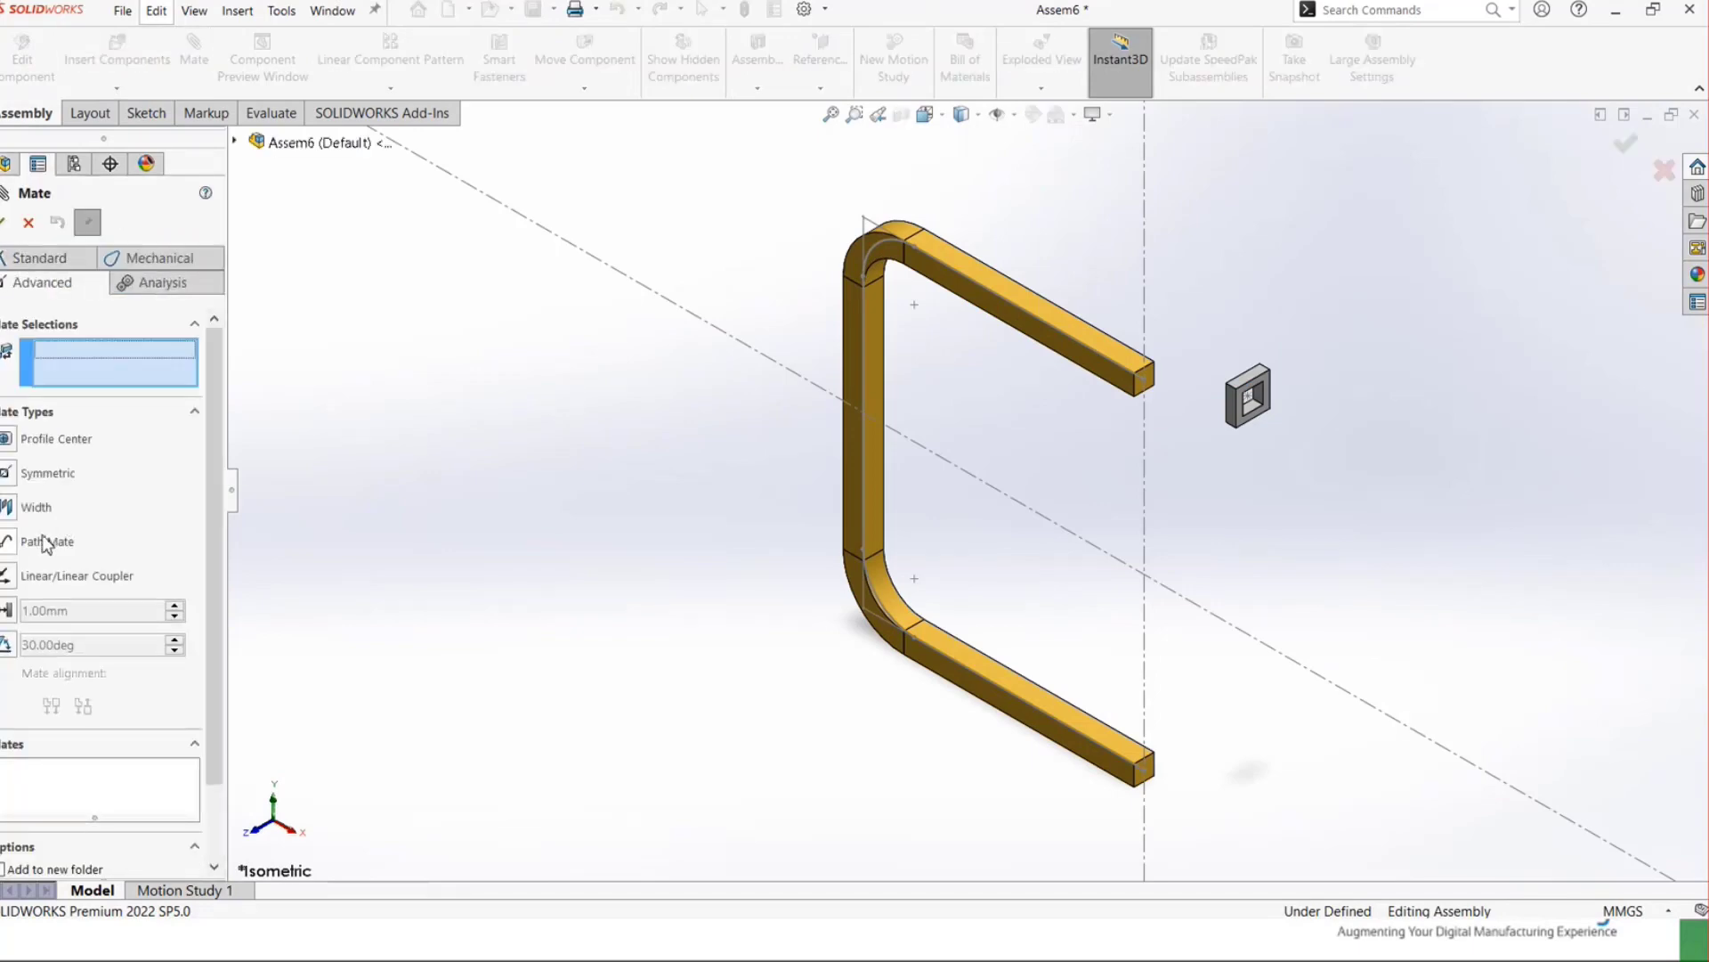
{"action": "left_click", "coordinate": [46, 542]}
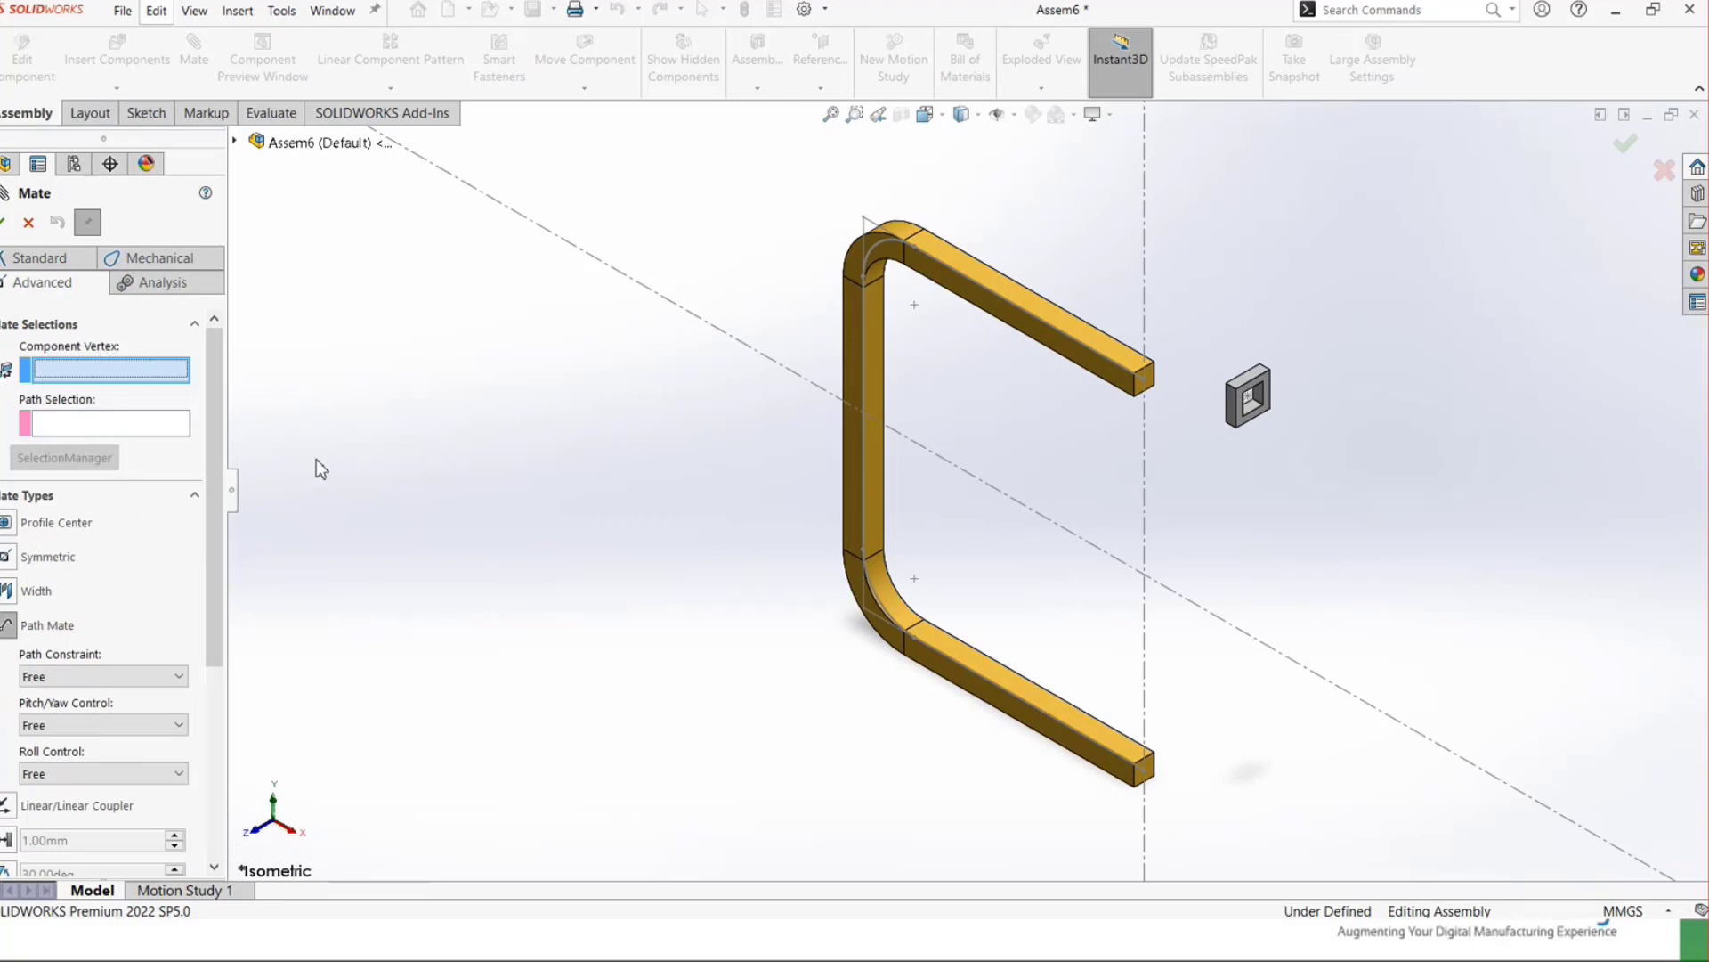
{"action": "scroll", "coordinate": [1273, 378], "scroll_direction": "down", "scroll_amount": 5}
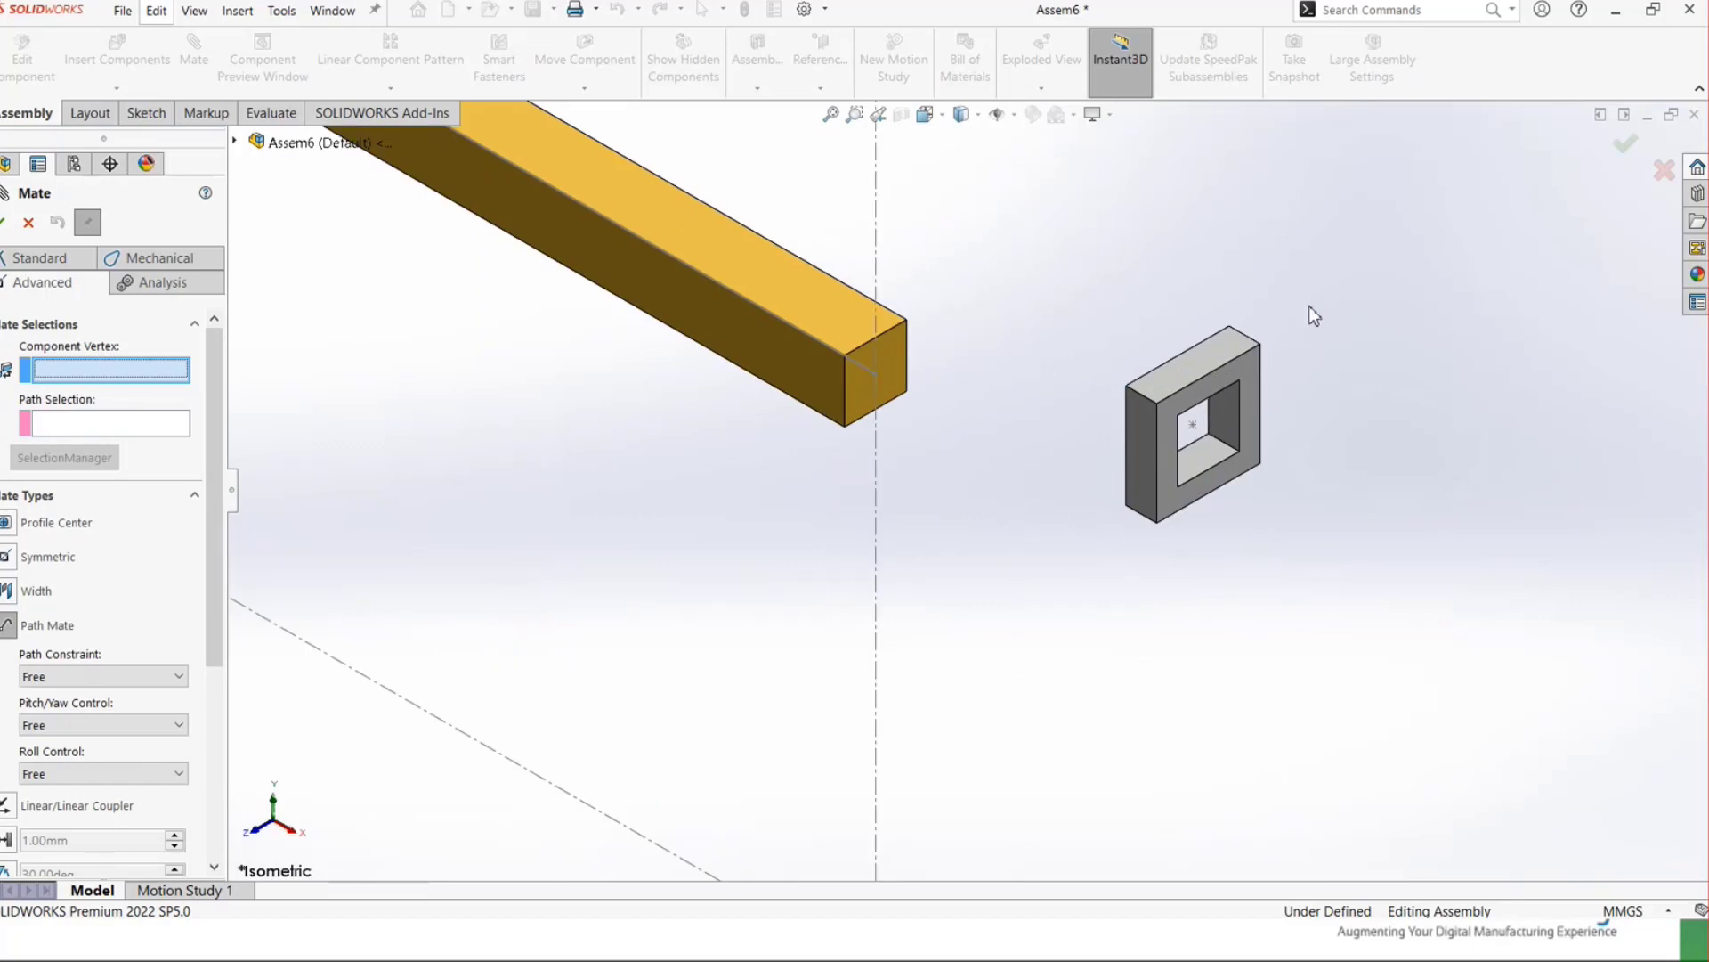
{"action": "left_click", "coordinate": [1194, 426]}
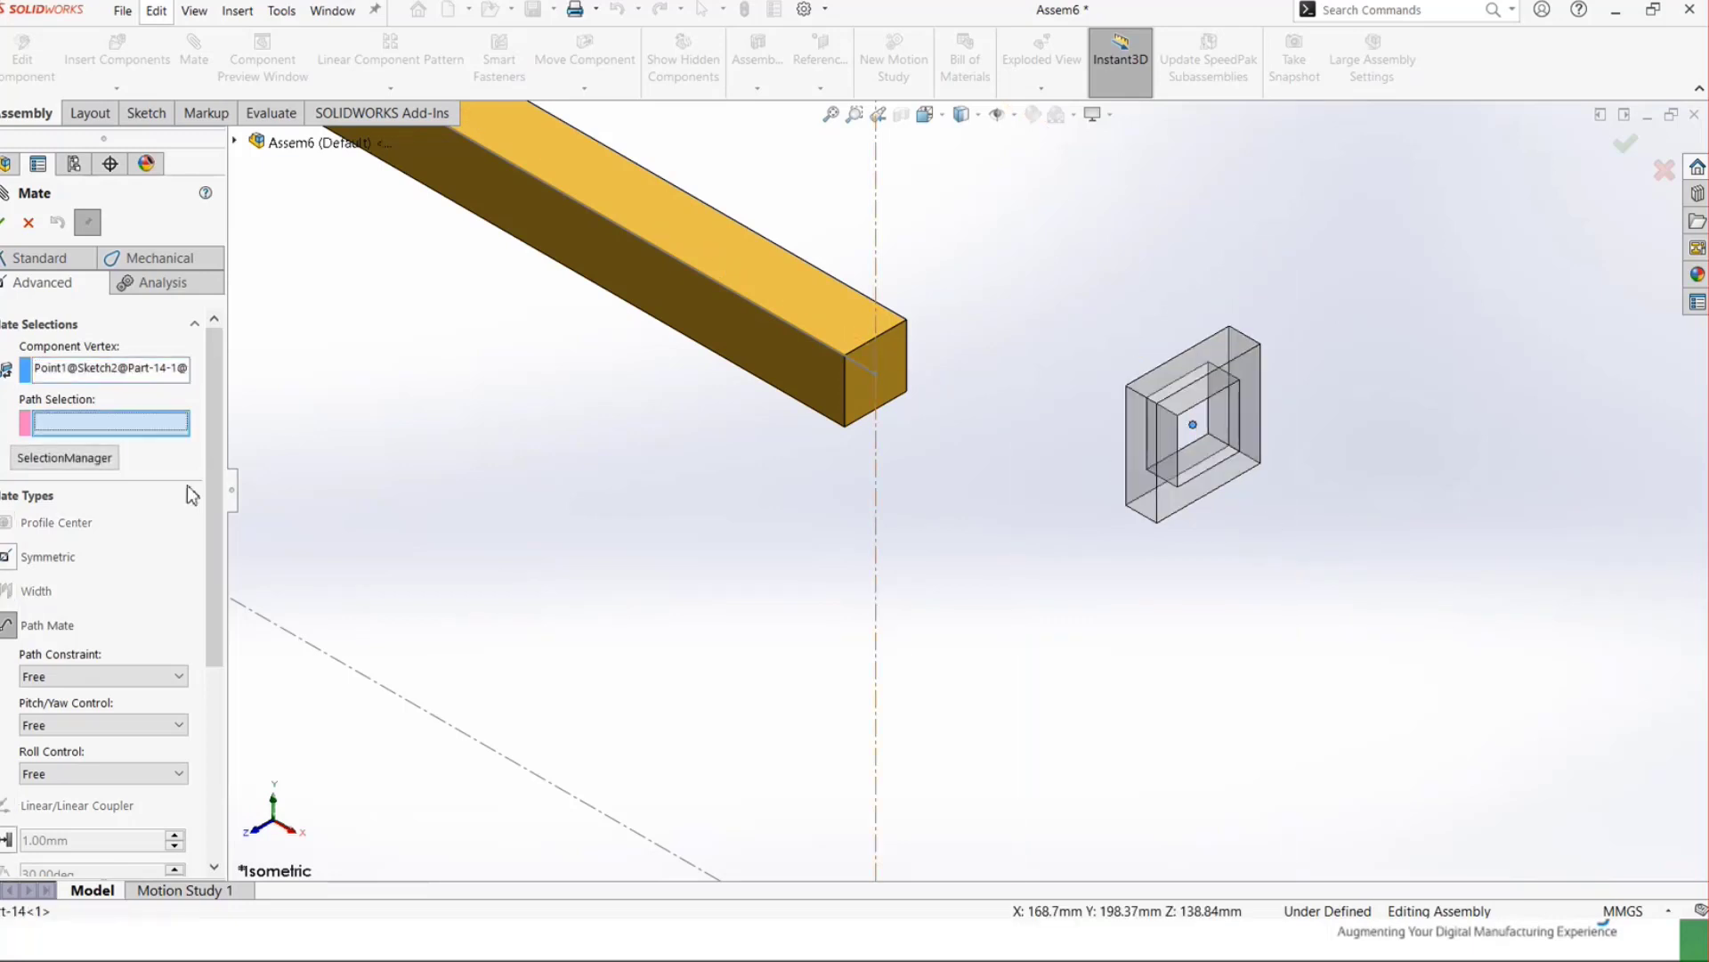
- Define the mate path with SelectionManager as an open group of the bar's sketch segments, running from the upper to the lower free end
{"action": "scroll", "coordinate": [862, 435], "scroll_direction": "up", "scroll_amount": 3}
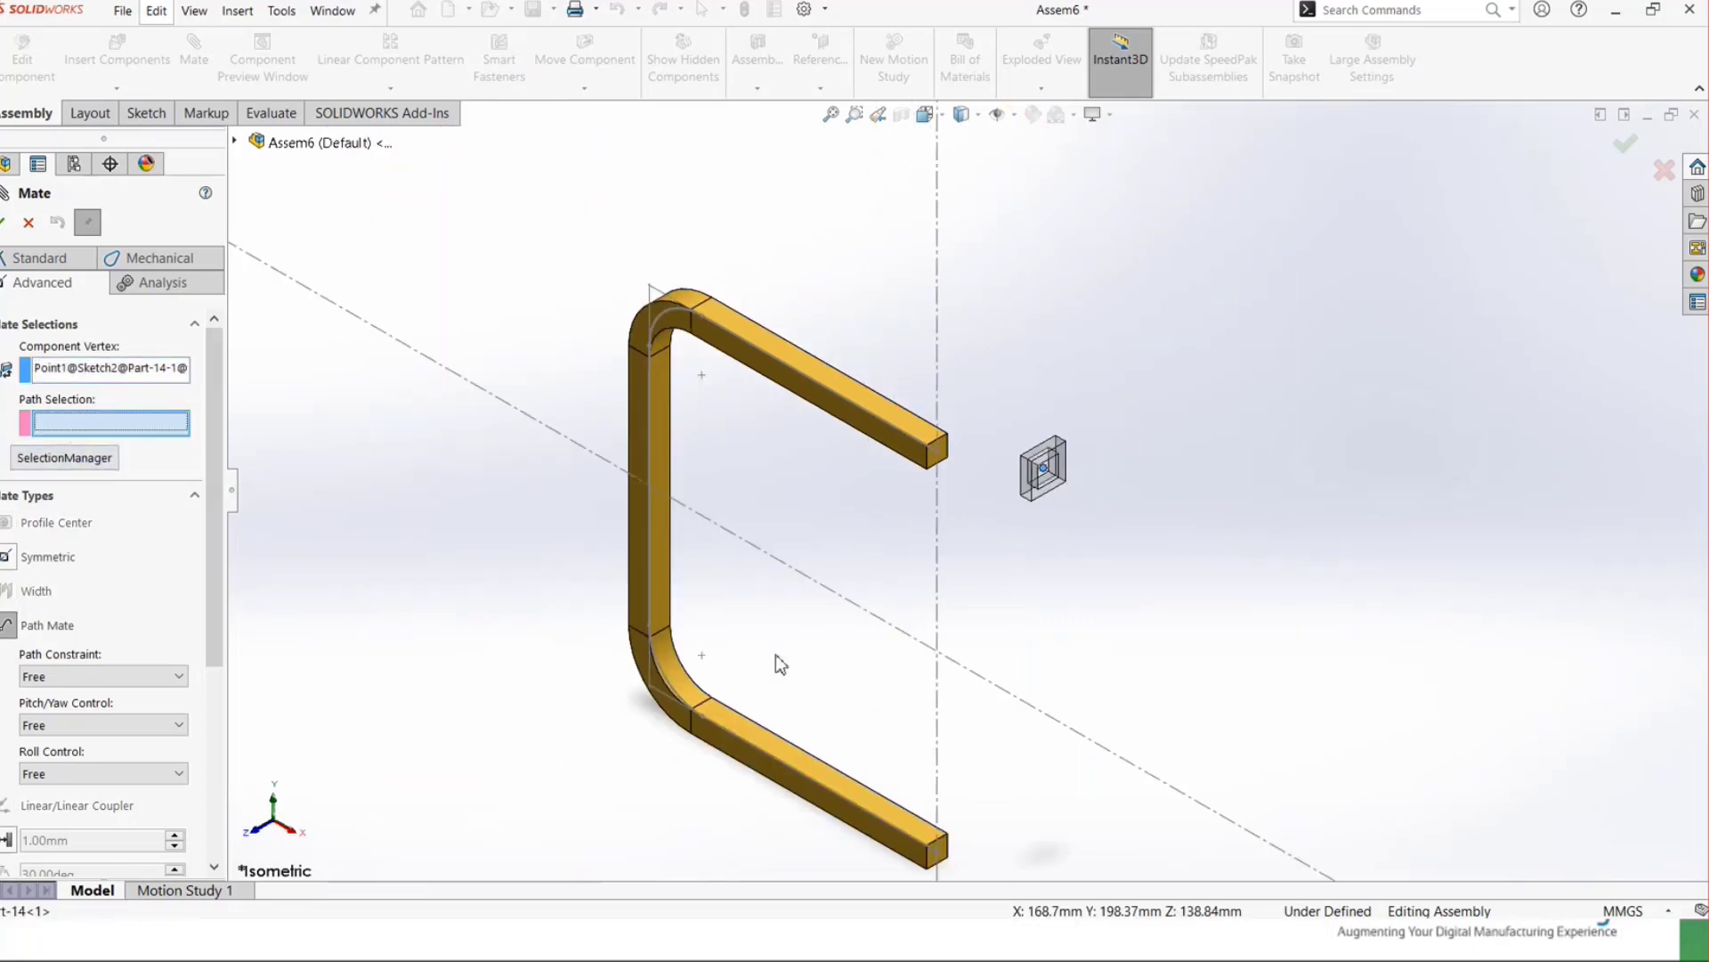
{"action": "scroll", "coordinate": [830, 505], "scroll_direction": "down", "scroll_amount": 4}
{"action": "scroll", "coordinate": [846, 445], "scroll_direction": "up", "scroll_amount": 1}
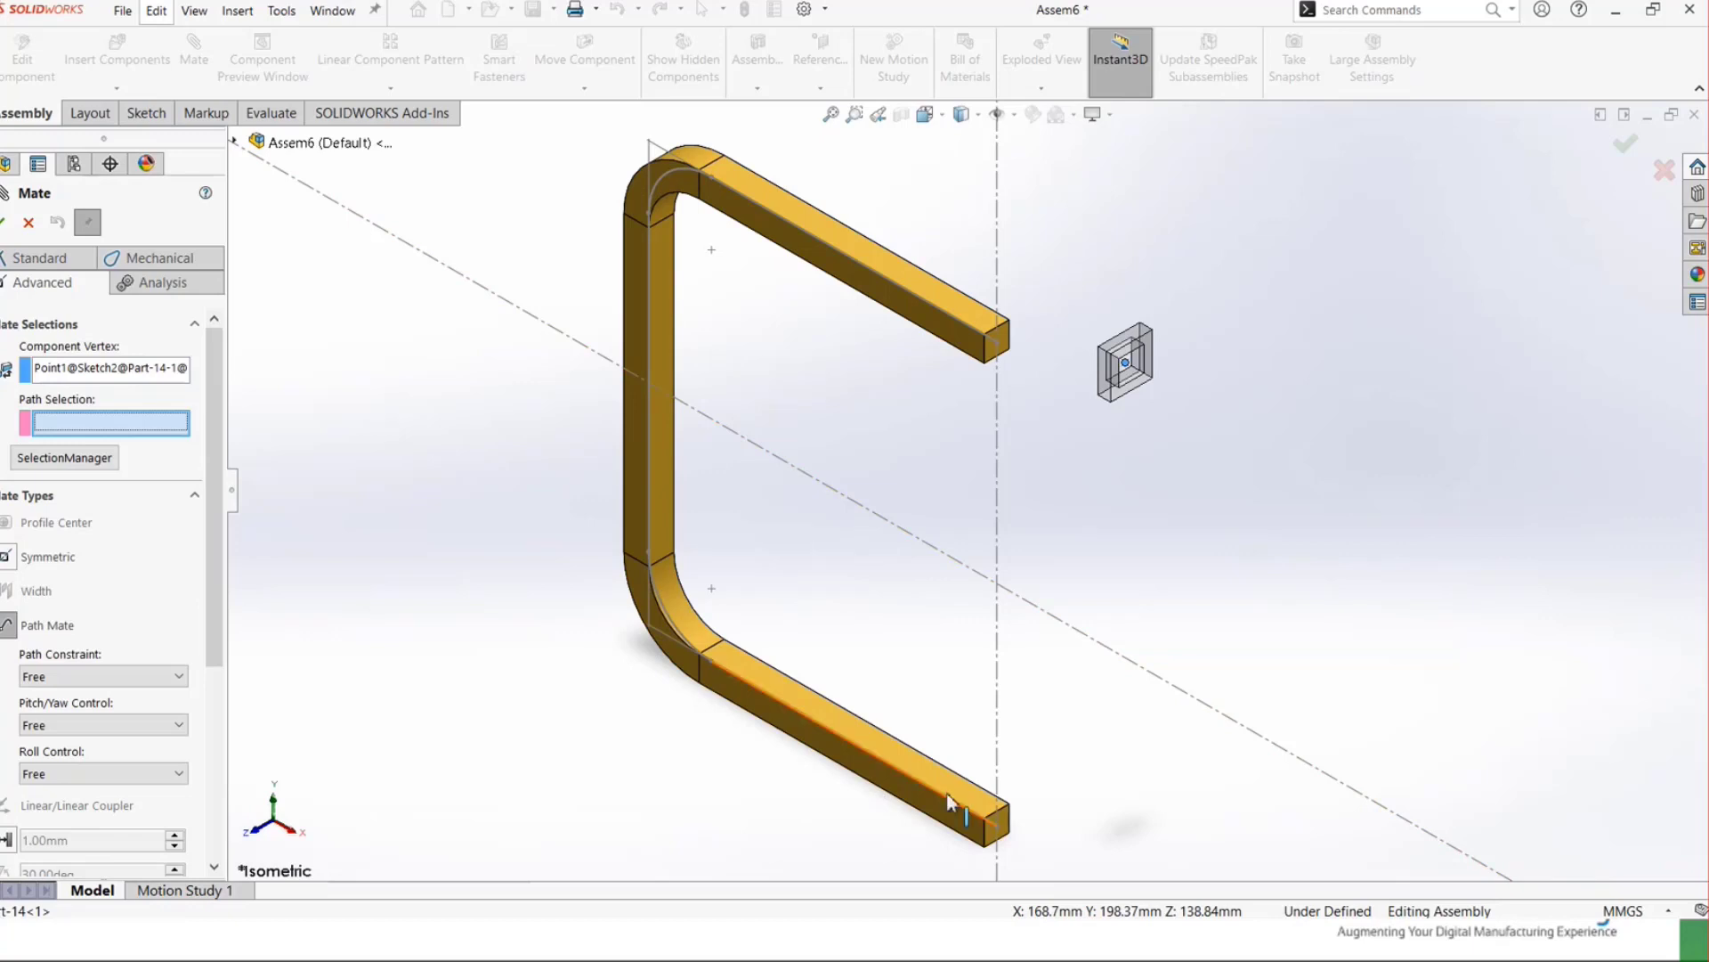
{"action": "left_click", "coordinate": [64, 457]}
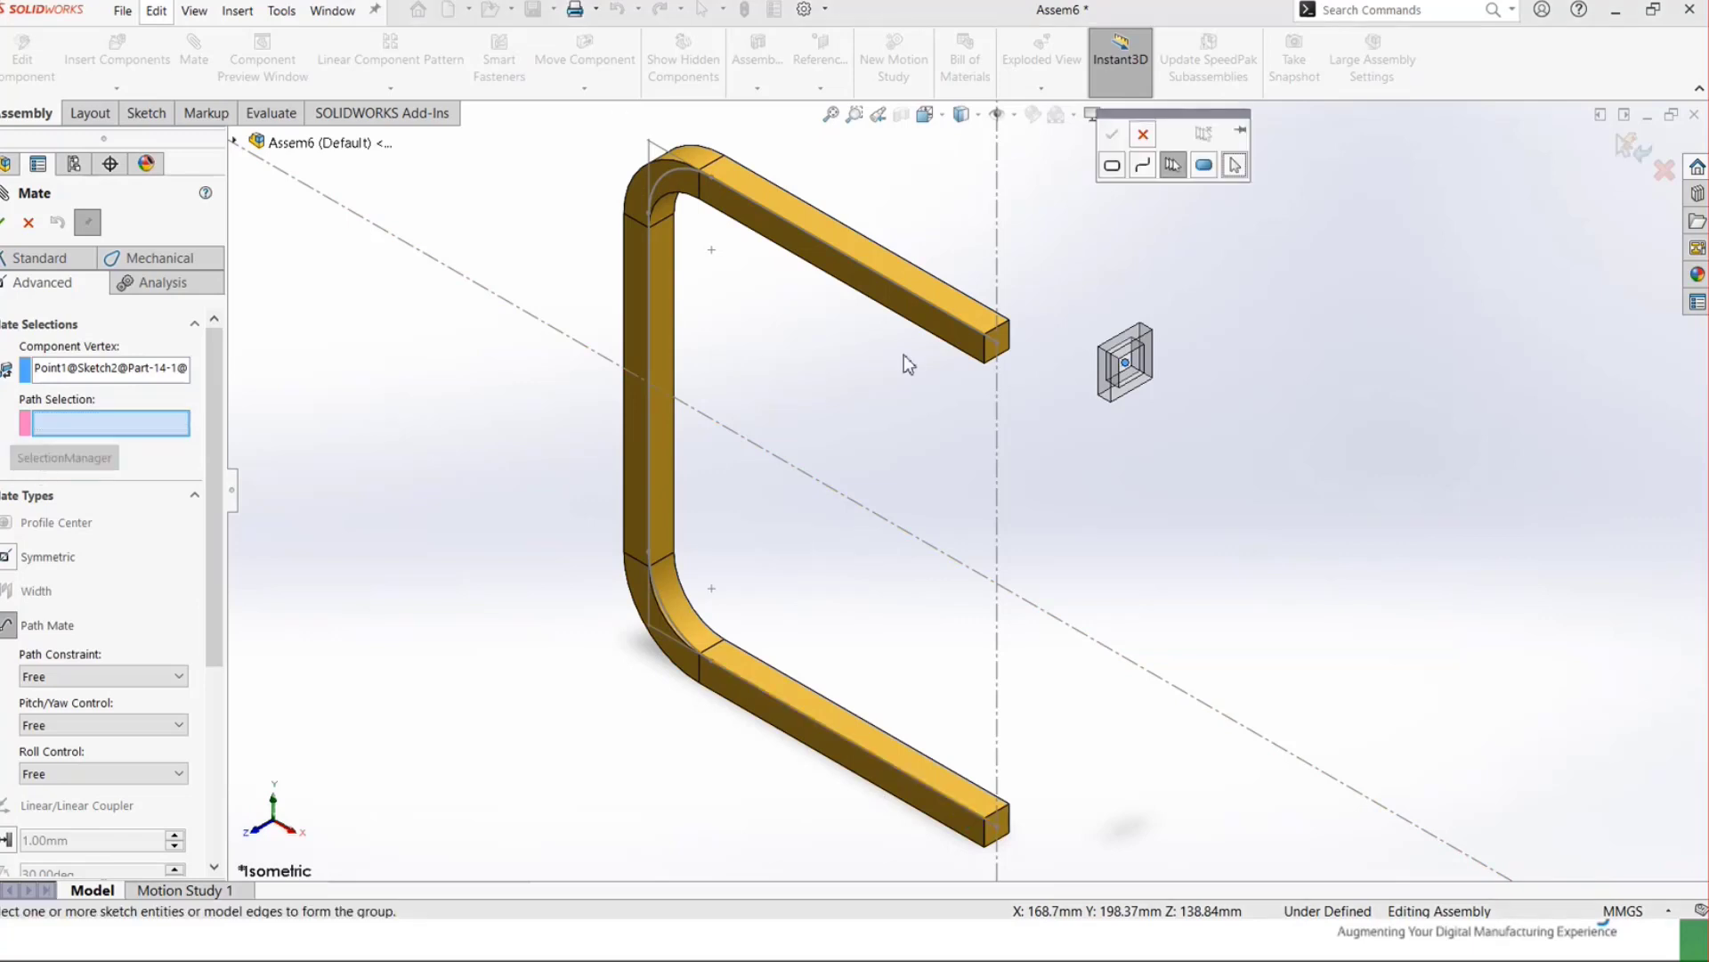
{"action": "left_click", "coordinate": [831, 259]}
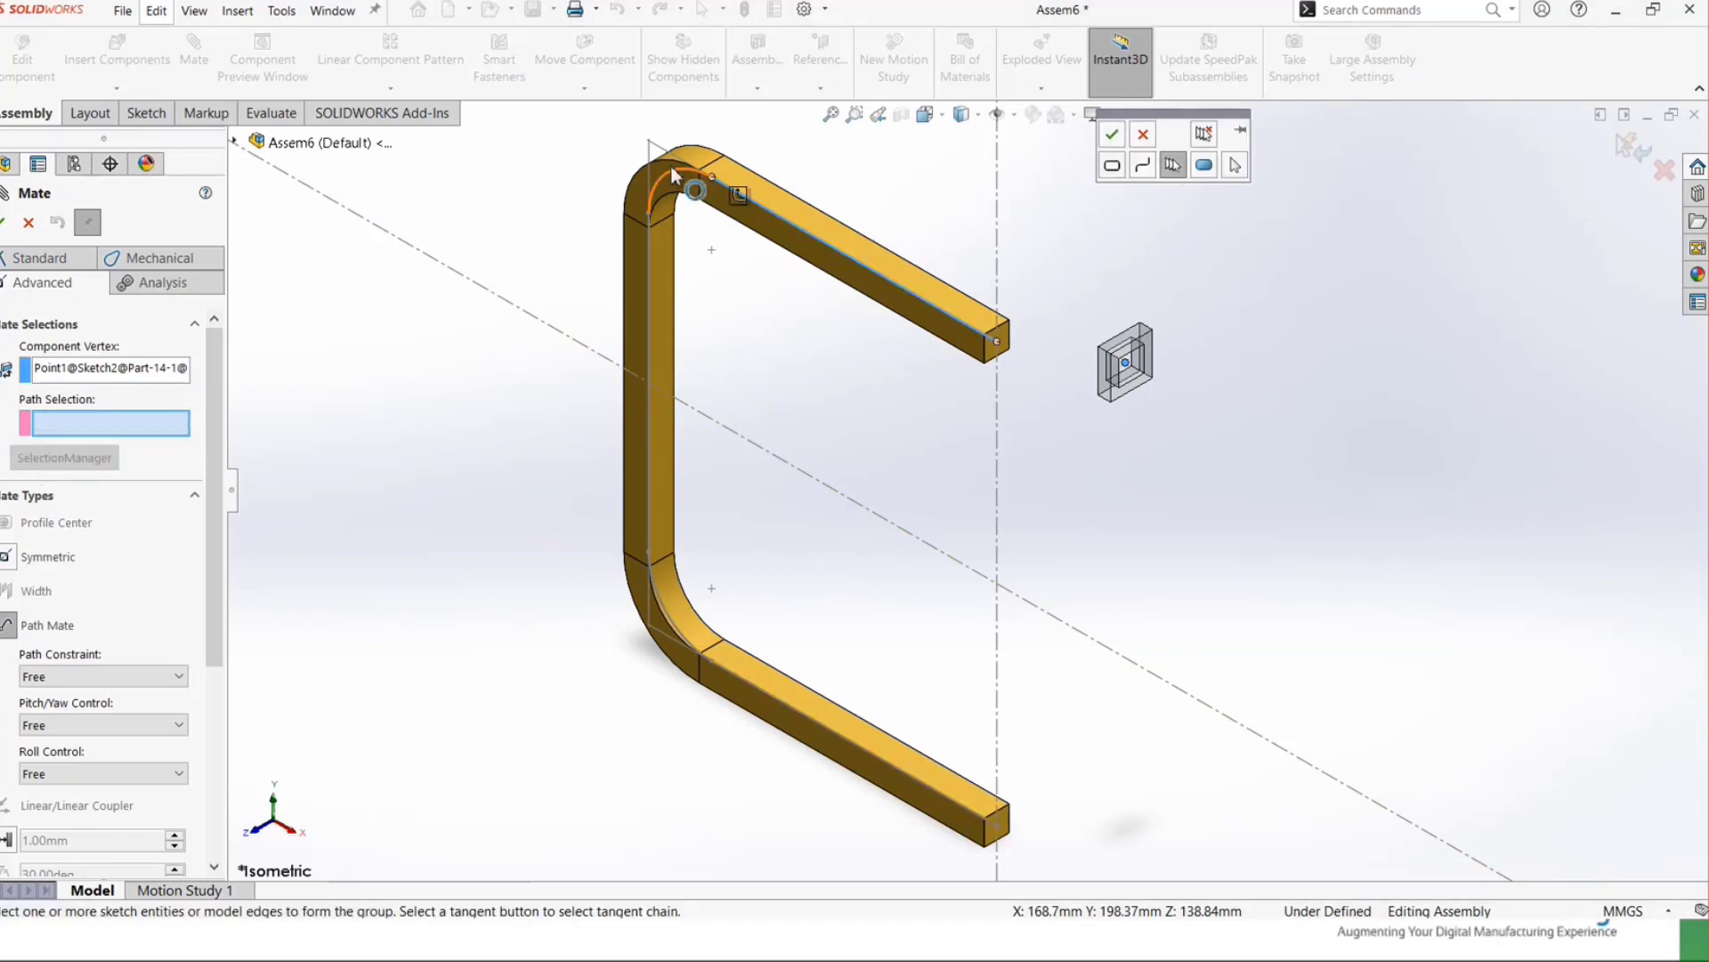
{"action": "left_click", "coordinate": [658, 262]}
{"action": "left_click", "coordinate": [687, 648]}
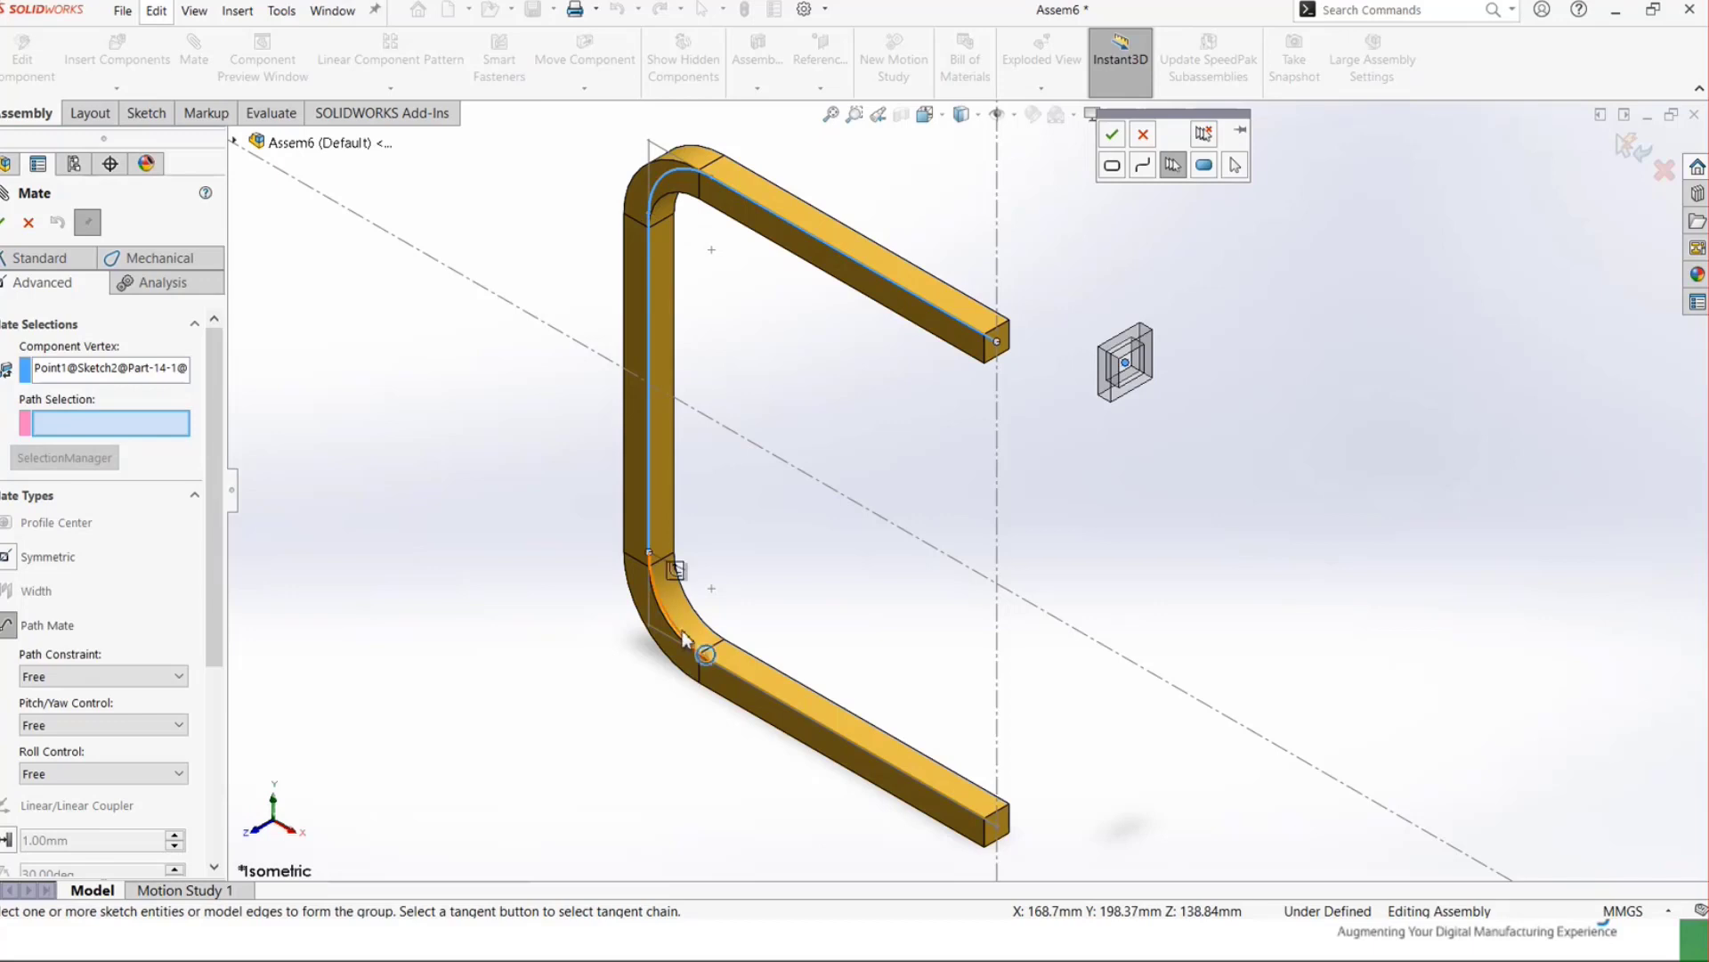
{"action": "left_click", "coordinate": [842, 734]}
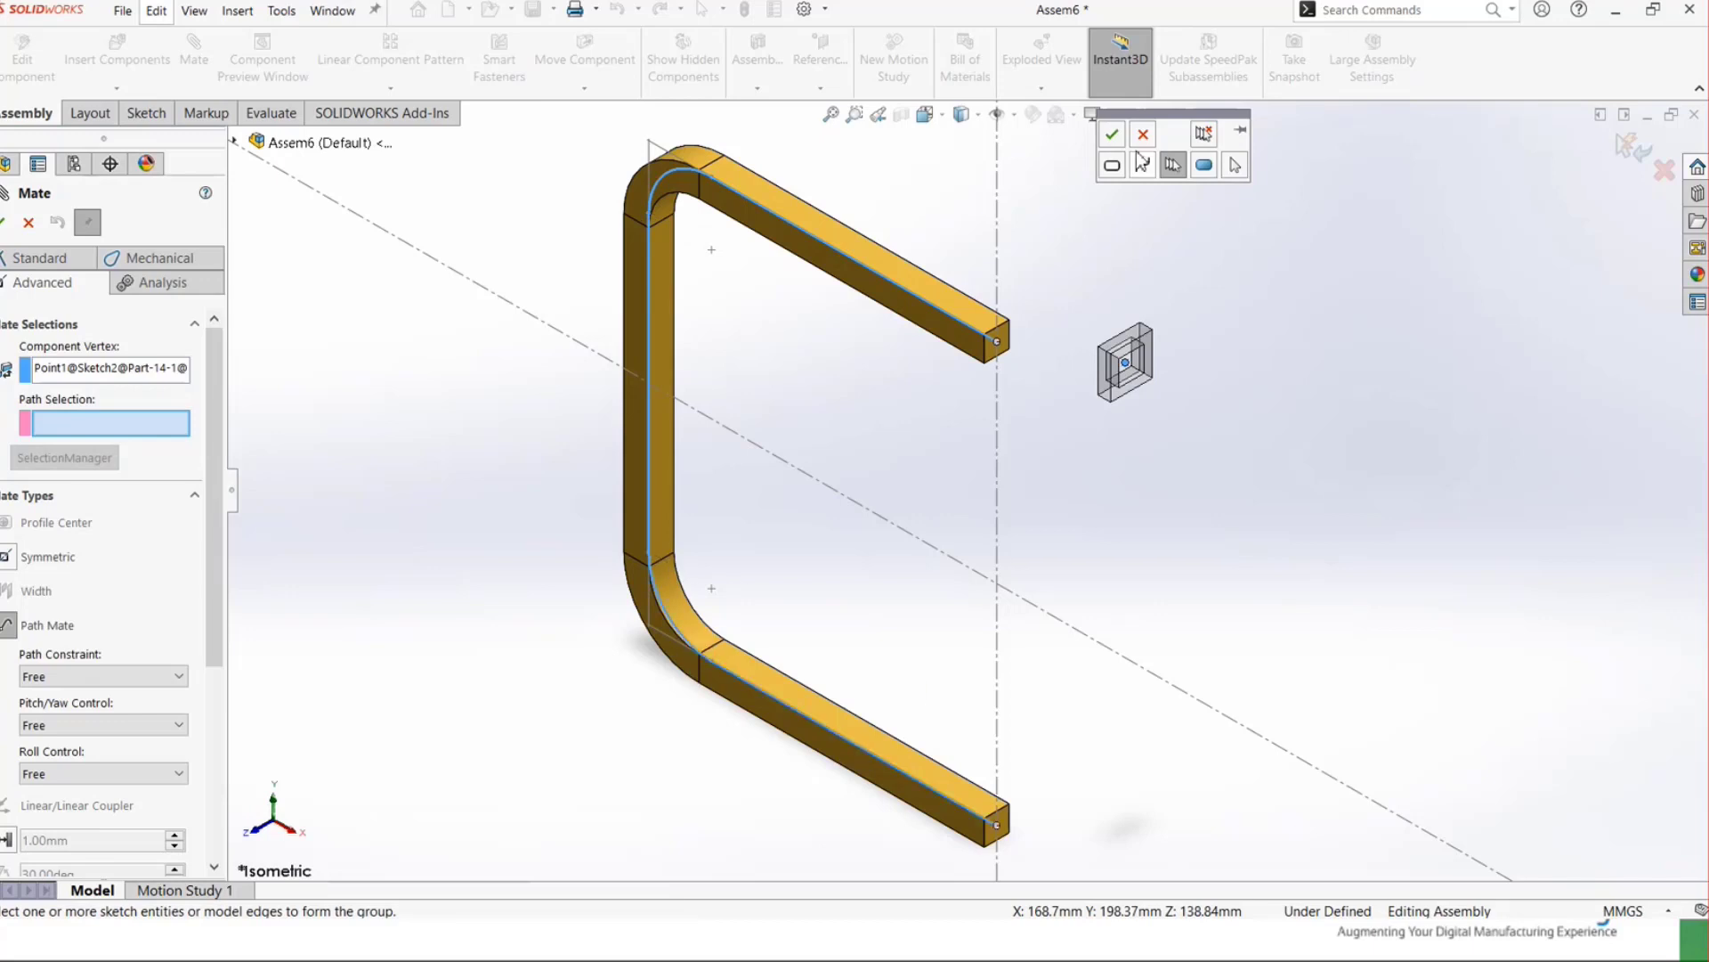
{"action": "left_click", "coordinate": [1112, 135]}
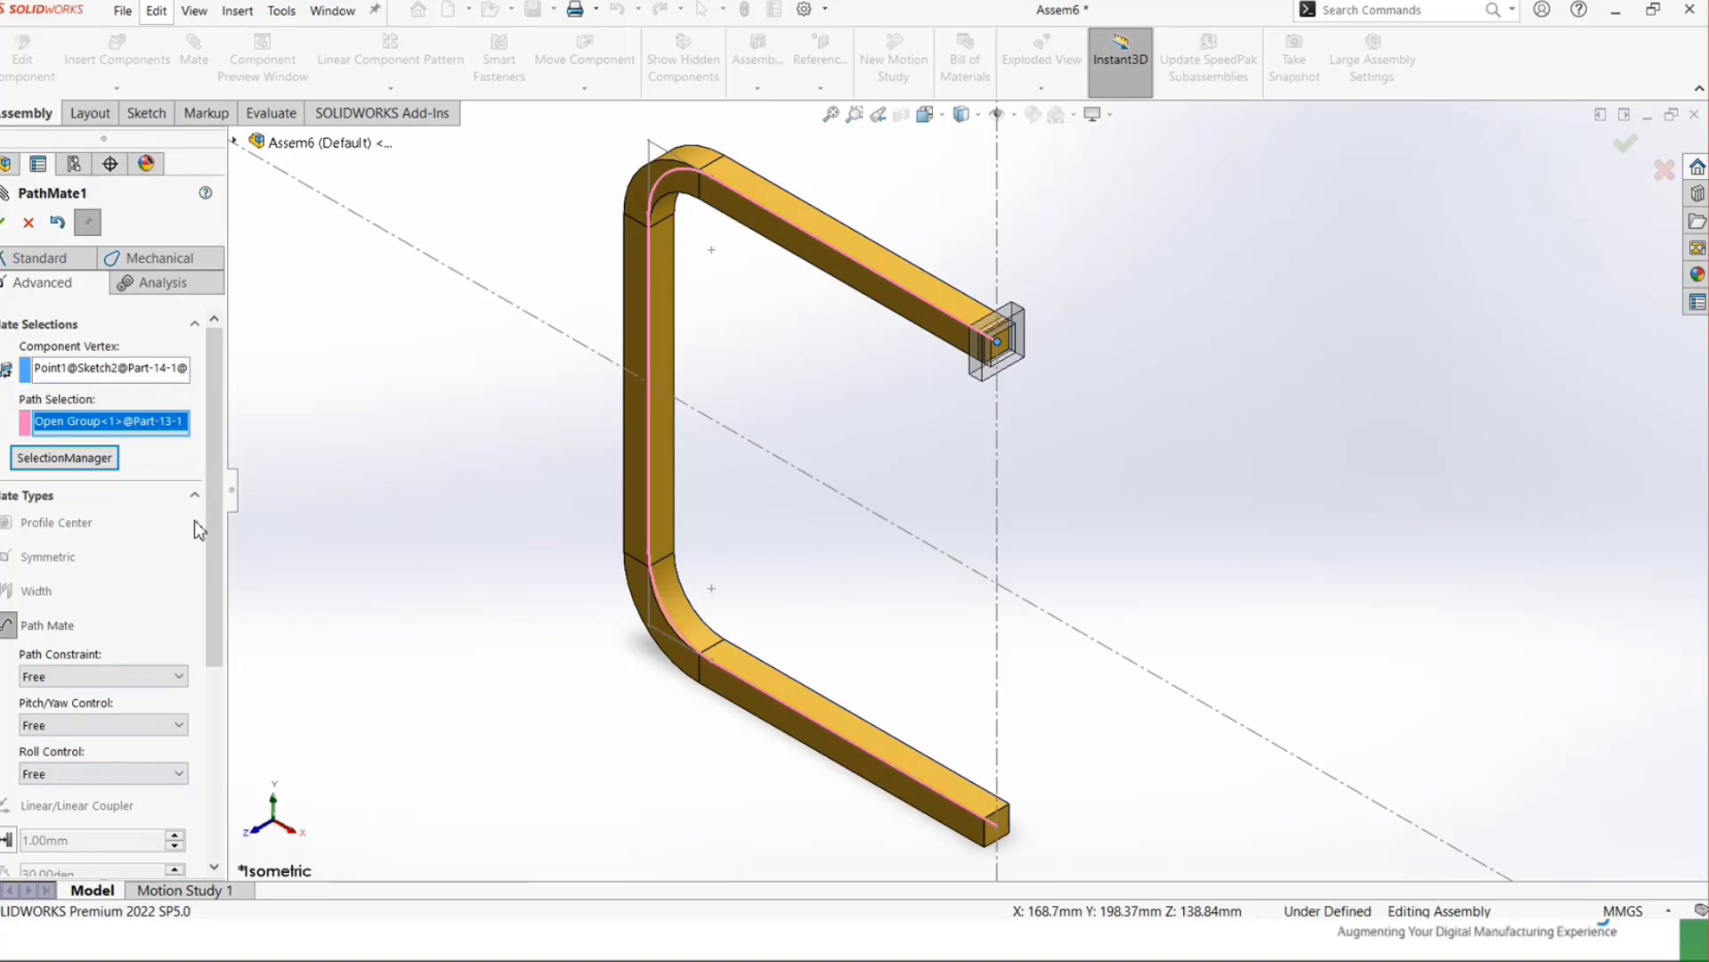
- Keep the path constraint Free, set Pitch/Yaw Control to Follow Path along the X axis, and finish the path mate
{"action": "scroll", "coordinate": [213, 499], "scroll_direction": "down", "scroll_amount": 3}
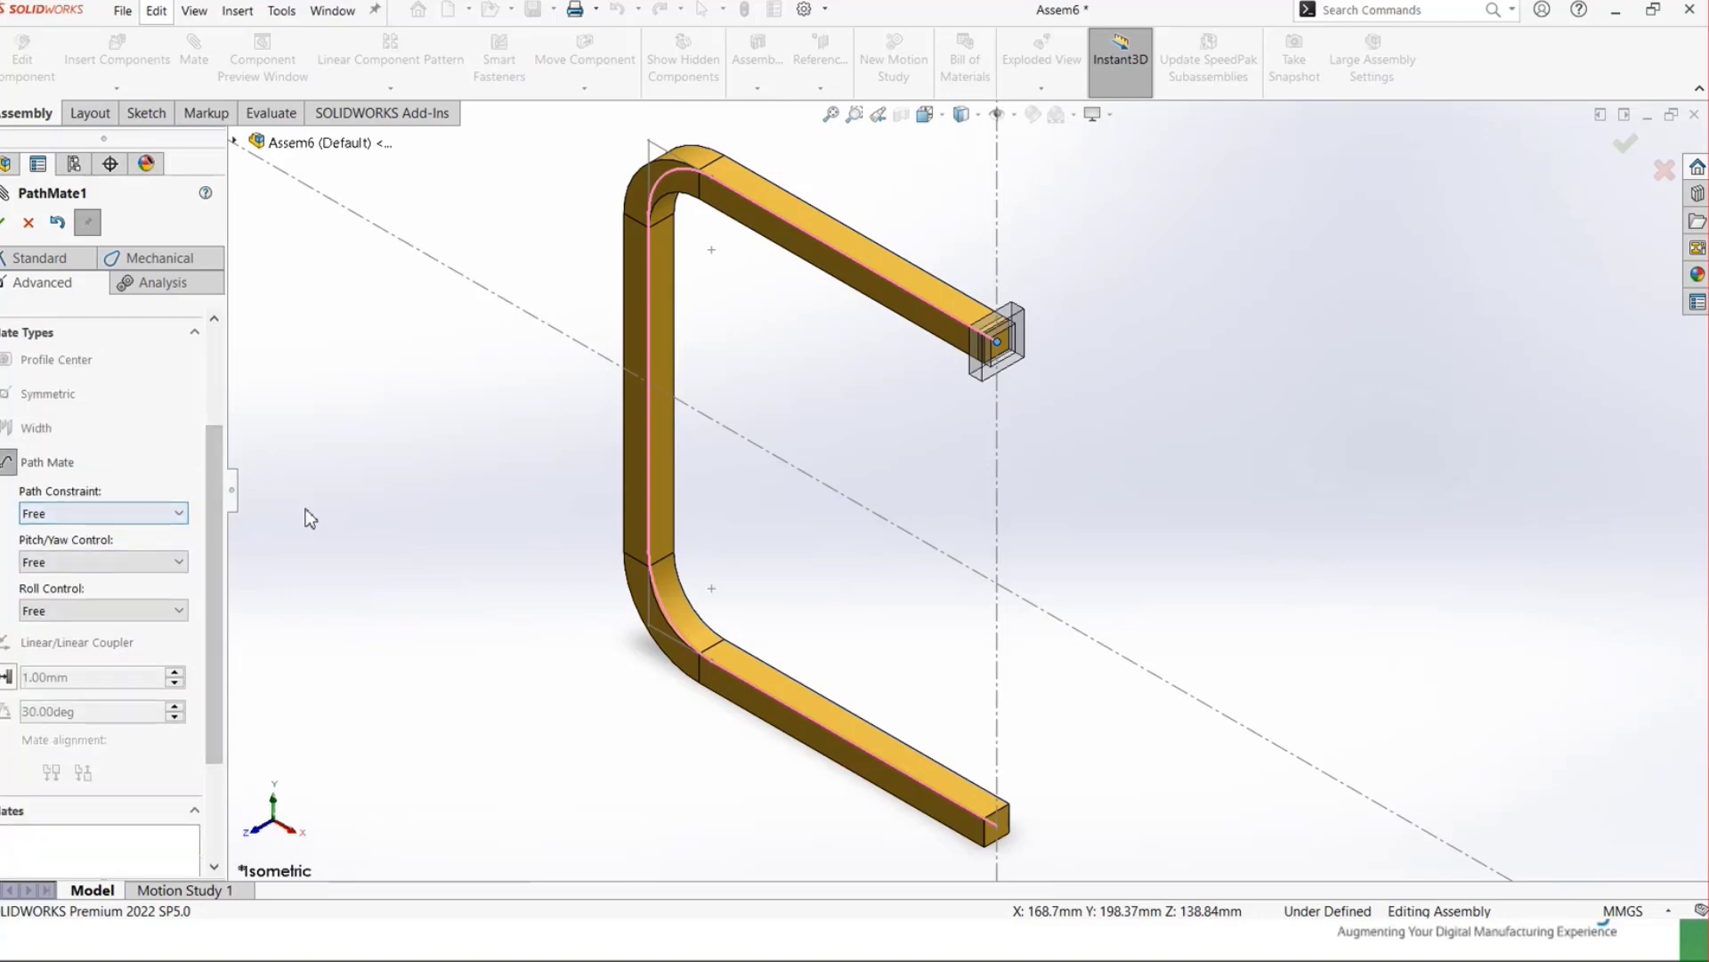
{"action": "left_click", "coordinate": [64, 514]}
{"action": "left_click", "coordinate": [83, 513]}
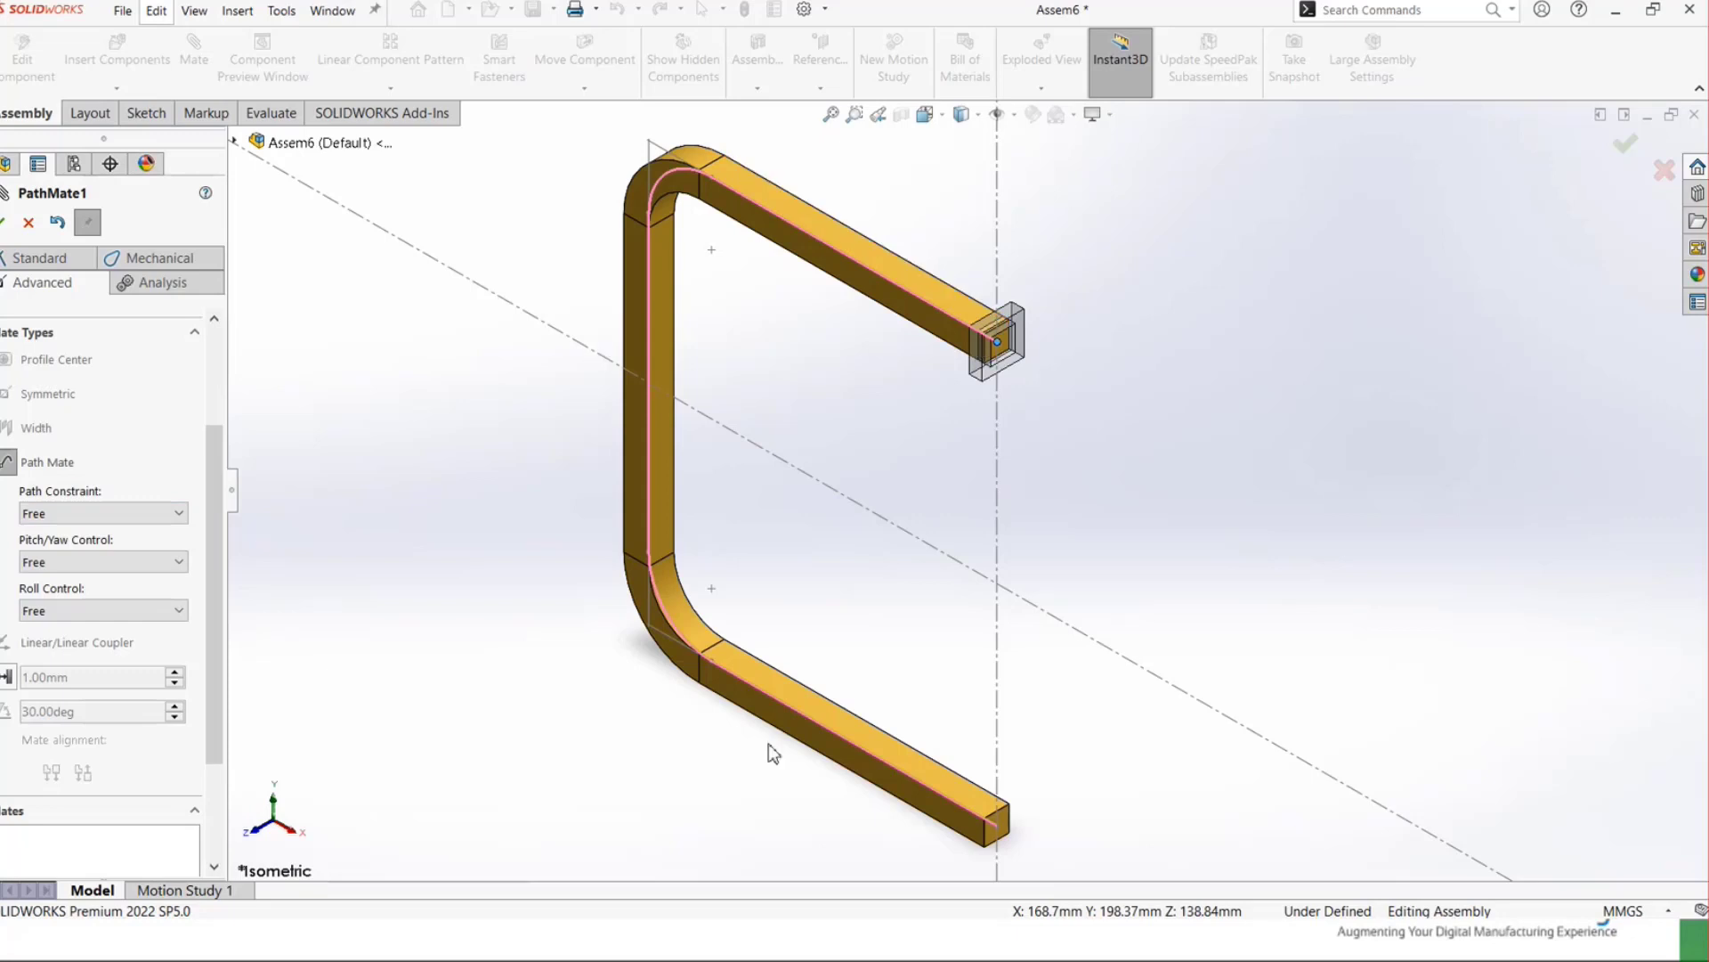
{"action": "left_click", "coordinate": [96, 562]}
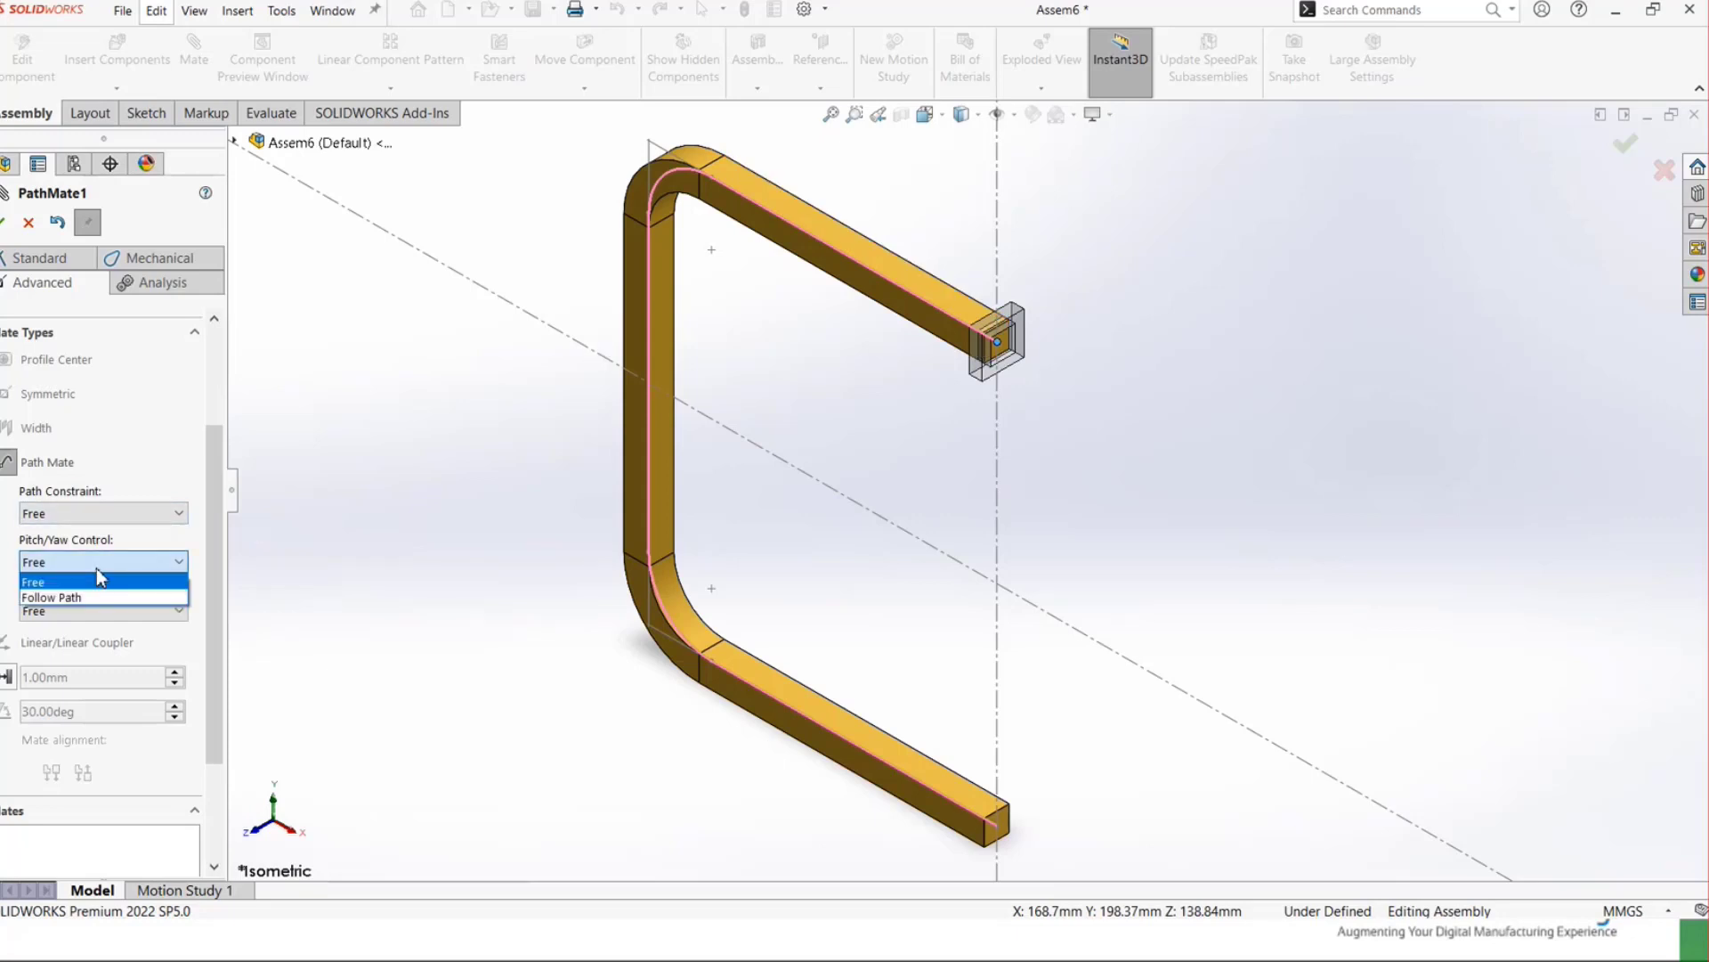
{"action": "left_click", "coordinate": [57, 598]}
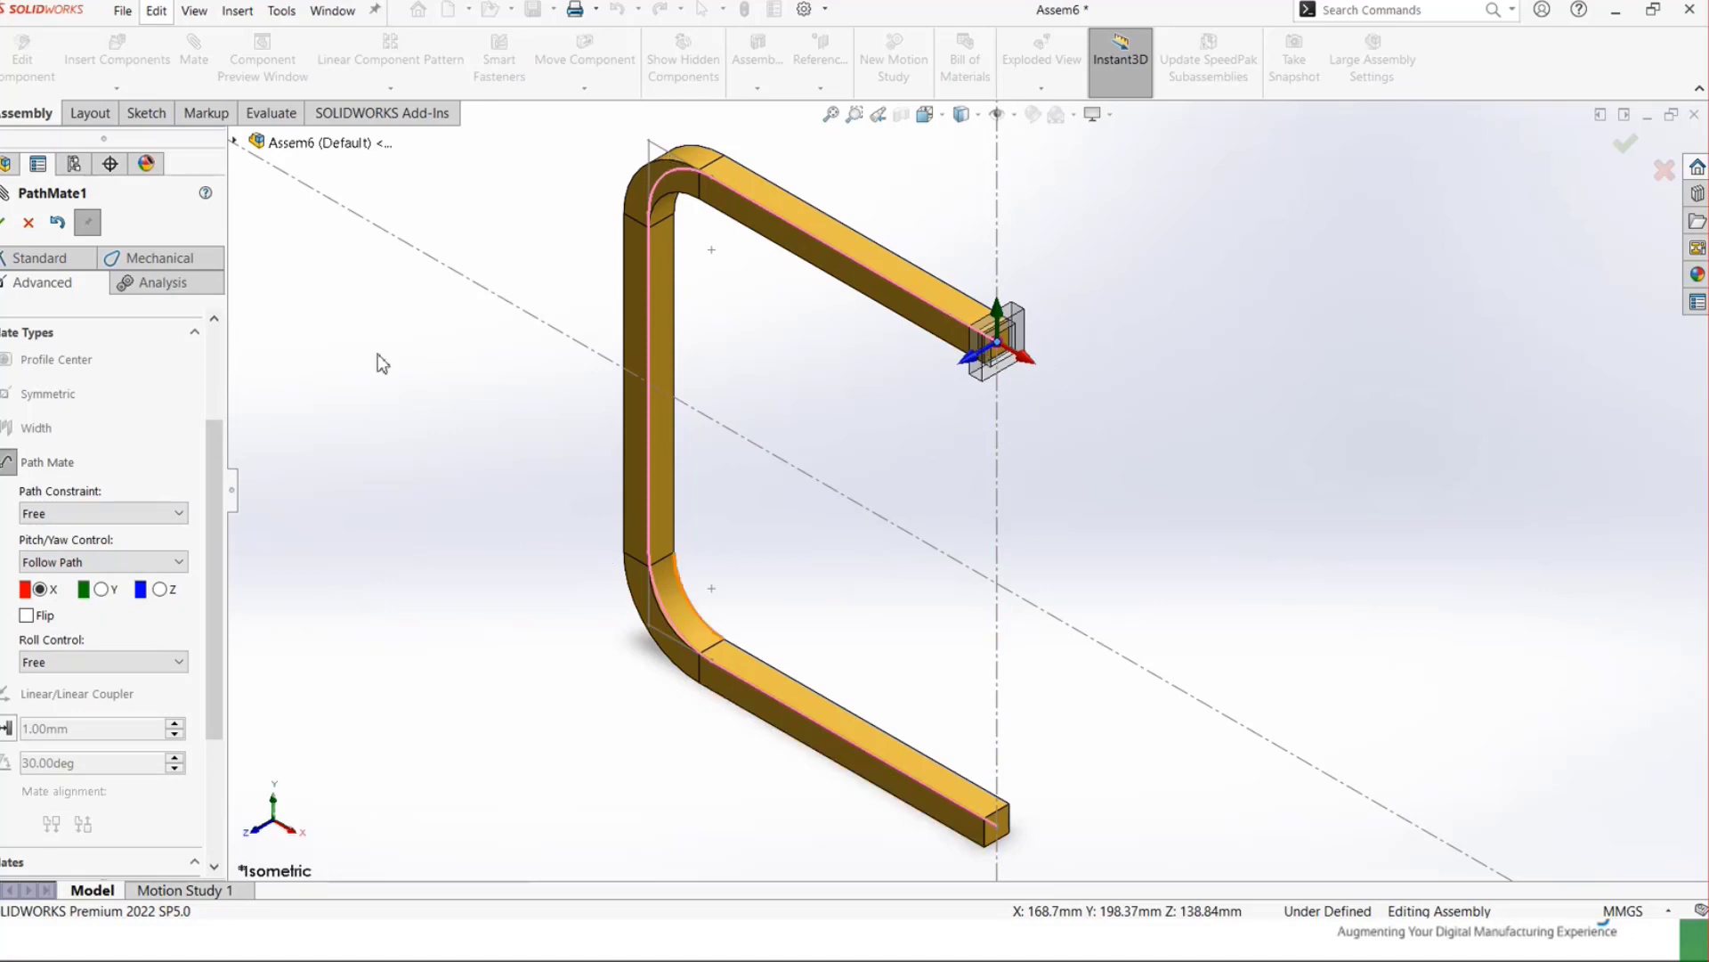
{"action": "left_click", "coordinate": [3, 222]}
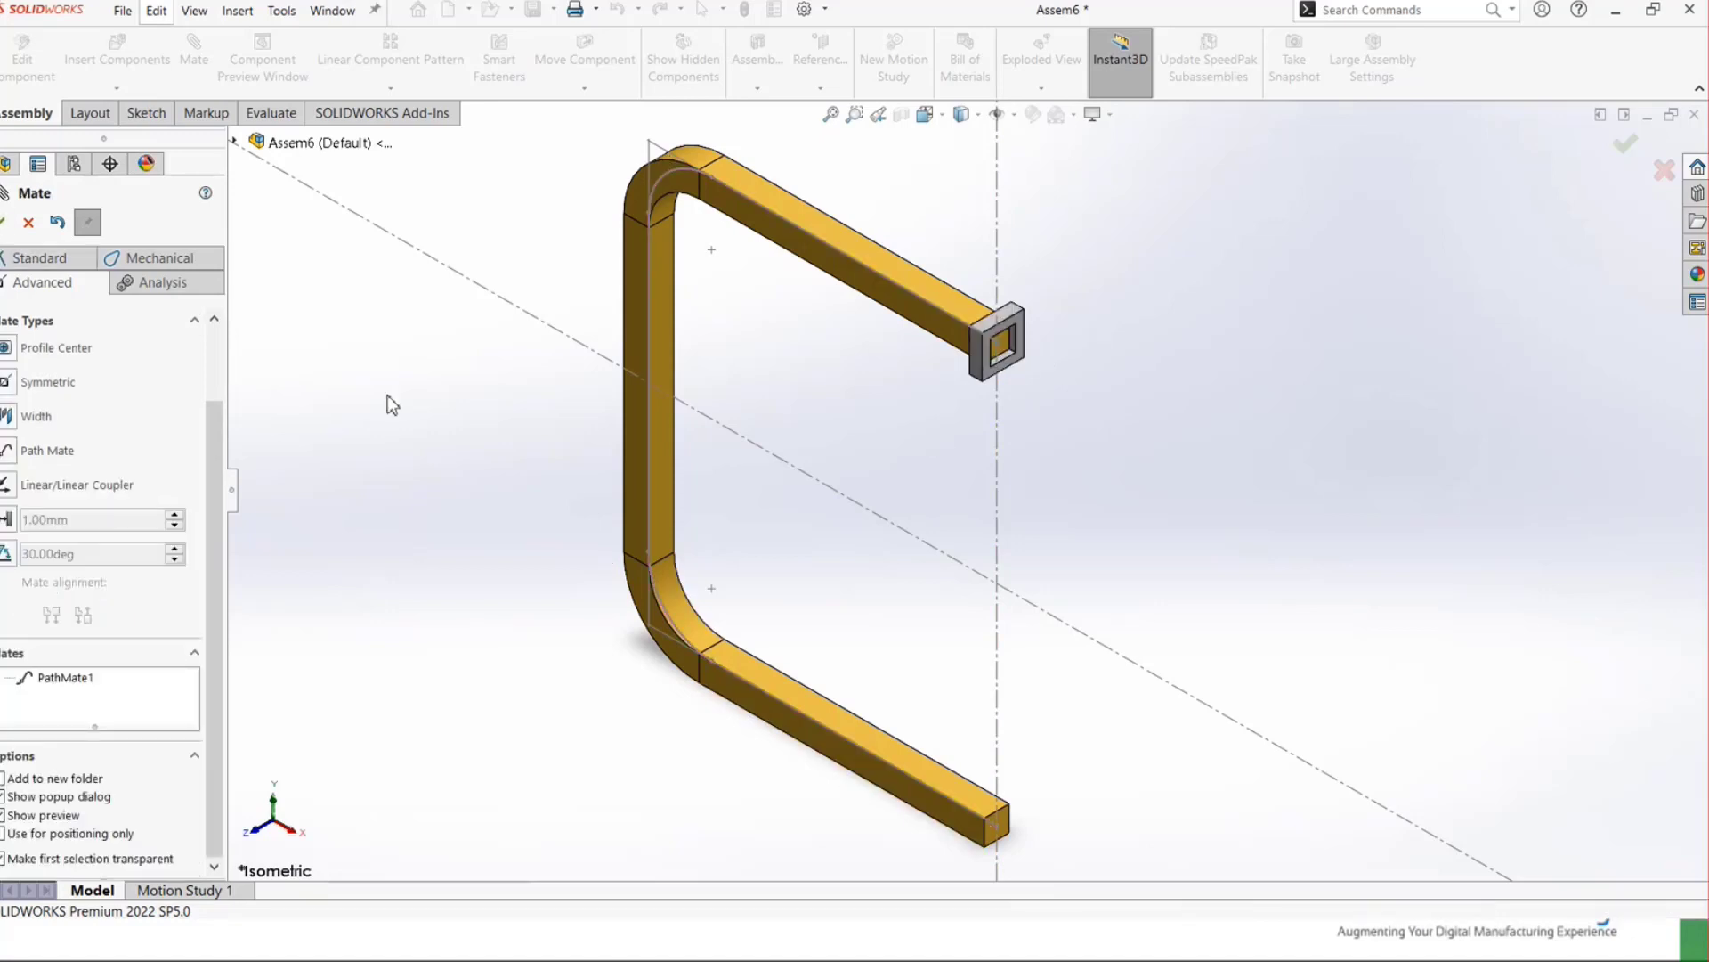
{"action": "key", "text": "Escape"}
- Test the ring's remaining freedom to roll about the path at the bar's upper end
{"action": "left_click", "coordinate": [976, 325]}
{"action": "left_click_drag", "start_coordinate": [976, 324], "coordinate": [1137, 362]}
{"action": "left_click", "coordinate": [1137, 363]}
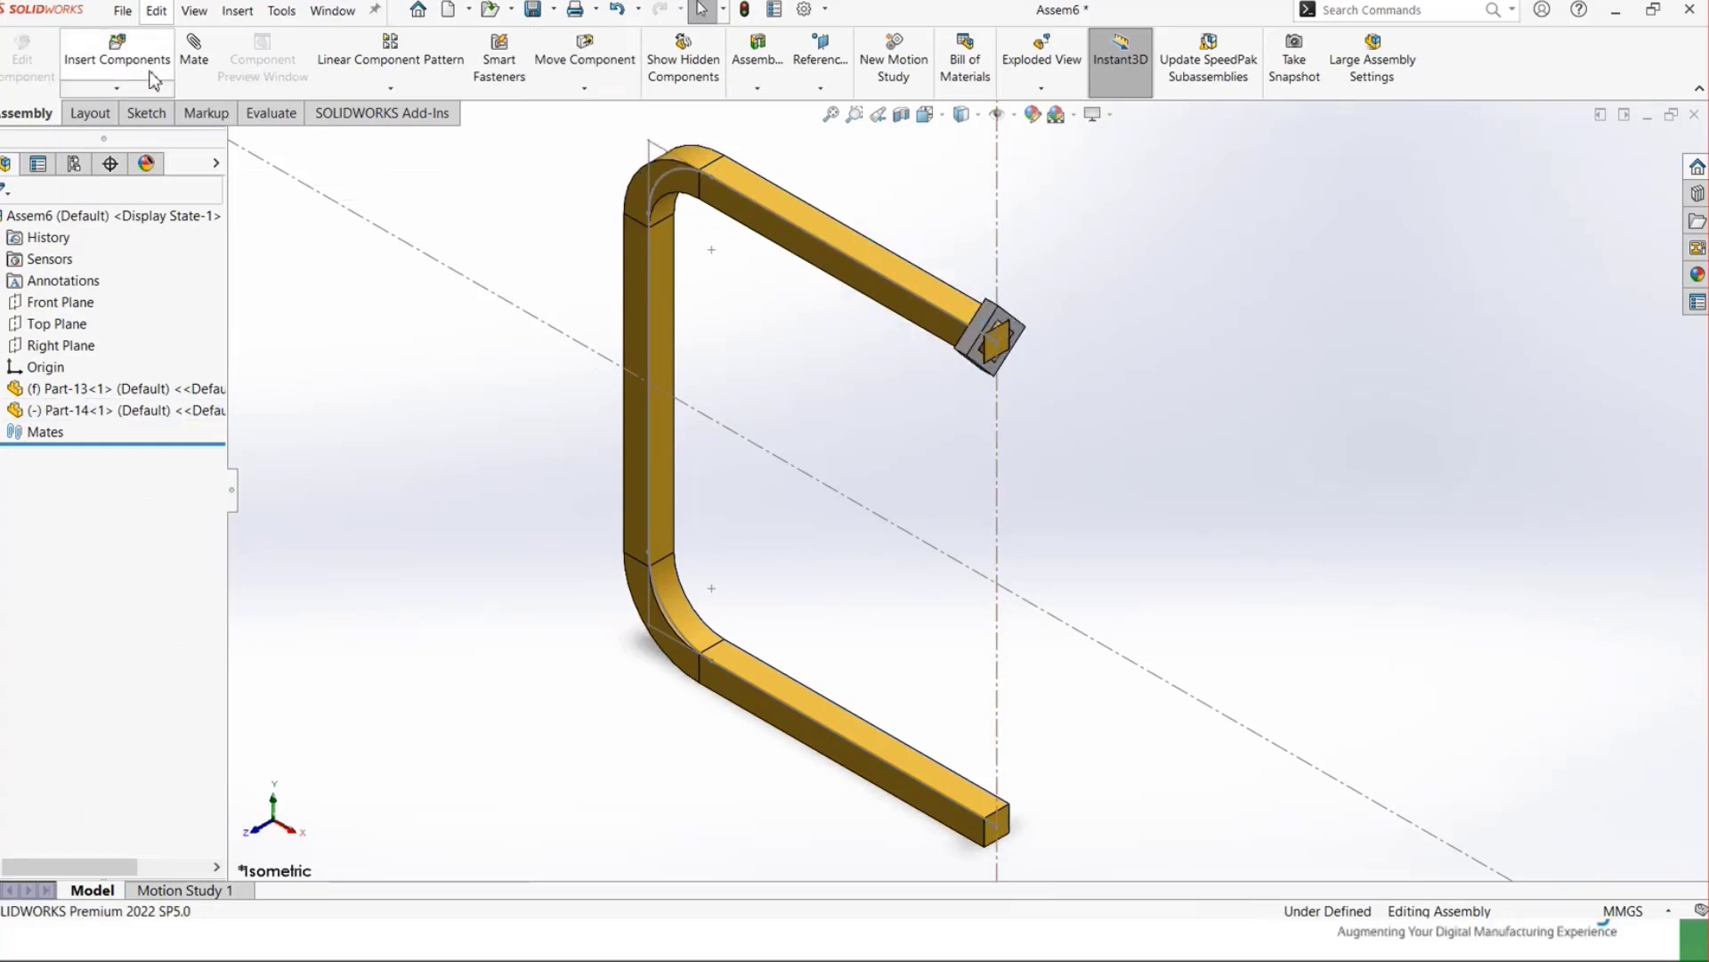
- Add a Parallel mate between the ring's outer side face and the side face of the bar's upper arm
{"action": "left_click", "coordinate": [194, 49]}
{"action": "scroll", "coordinate": [965, 341], "scroll_direction": "up", "scroll_amount": 5}
{"action": "left_click", "coordinate": [963, 391]}
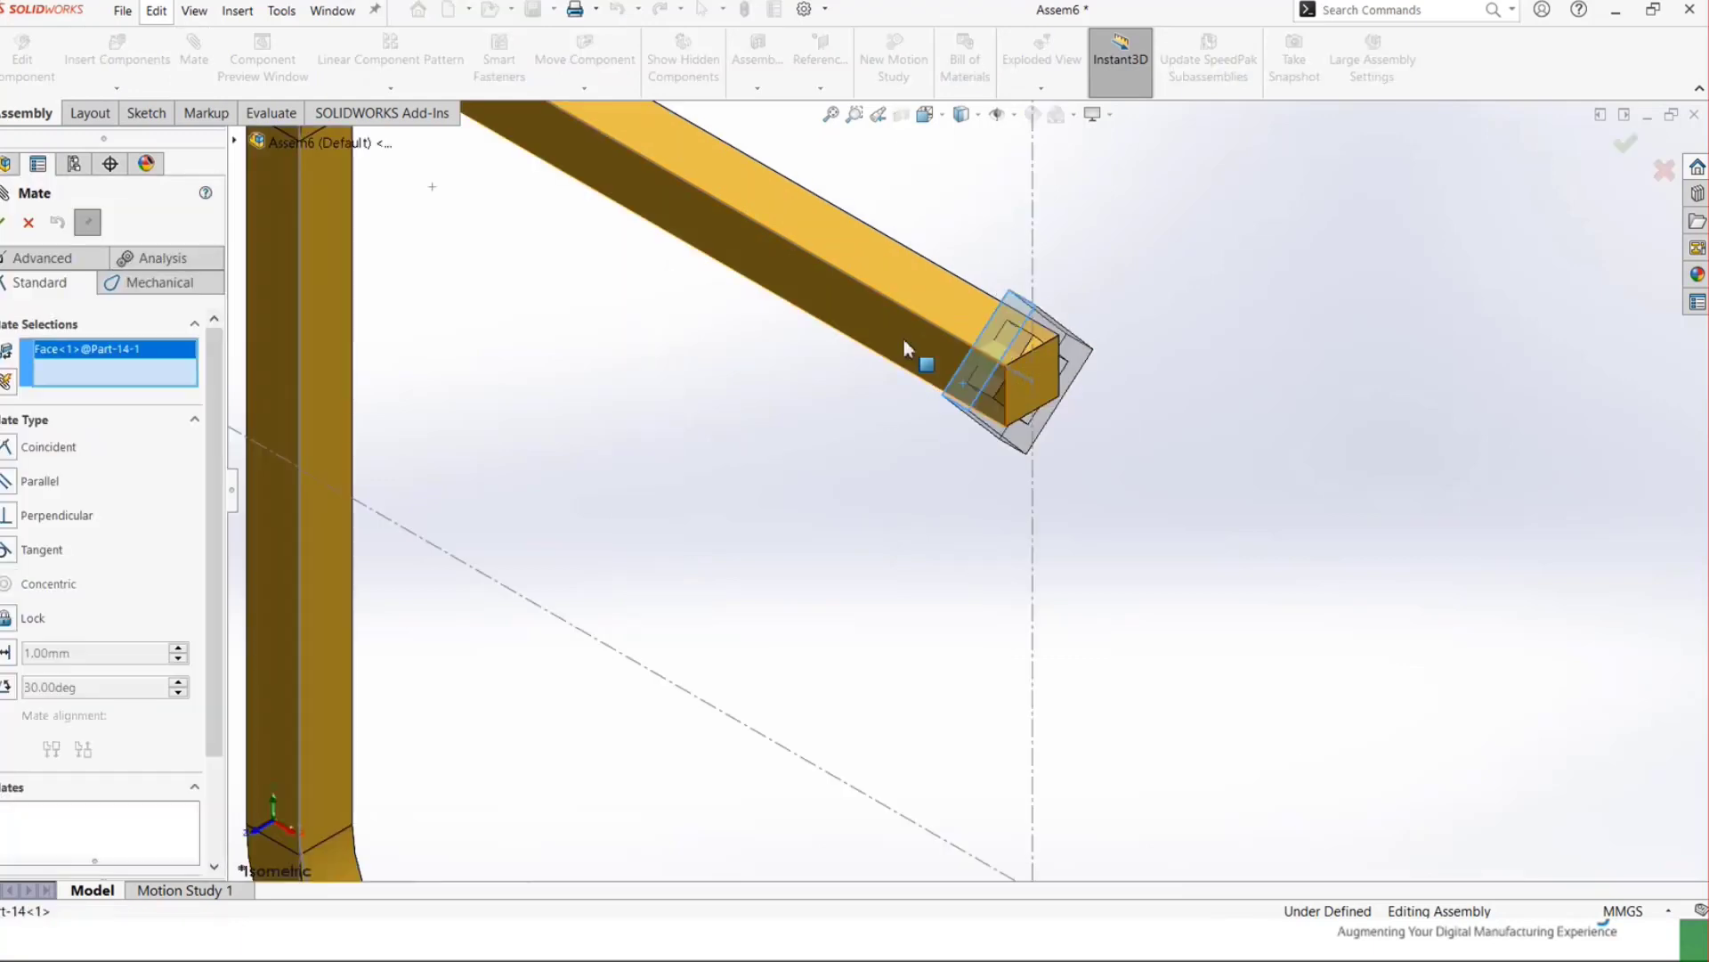
{"action": "left_click", "coordinate": [894, 329]}
{"action": "left_click", "coordinate": [949, 305]}
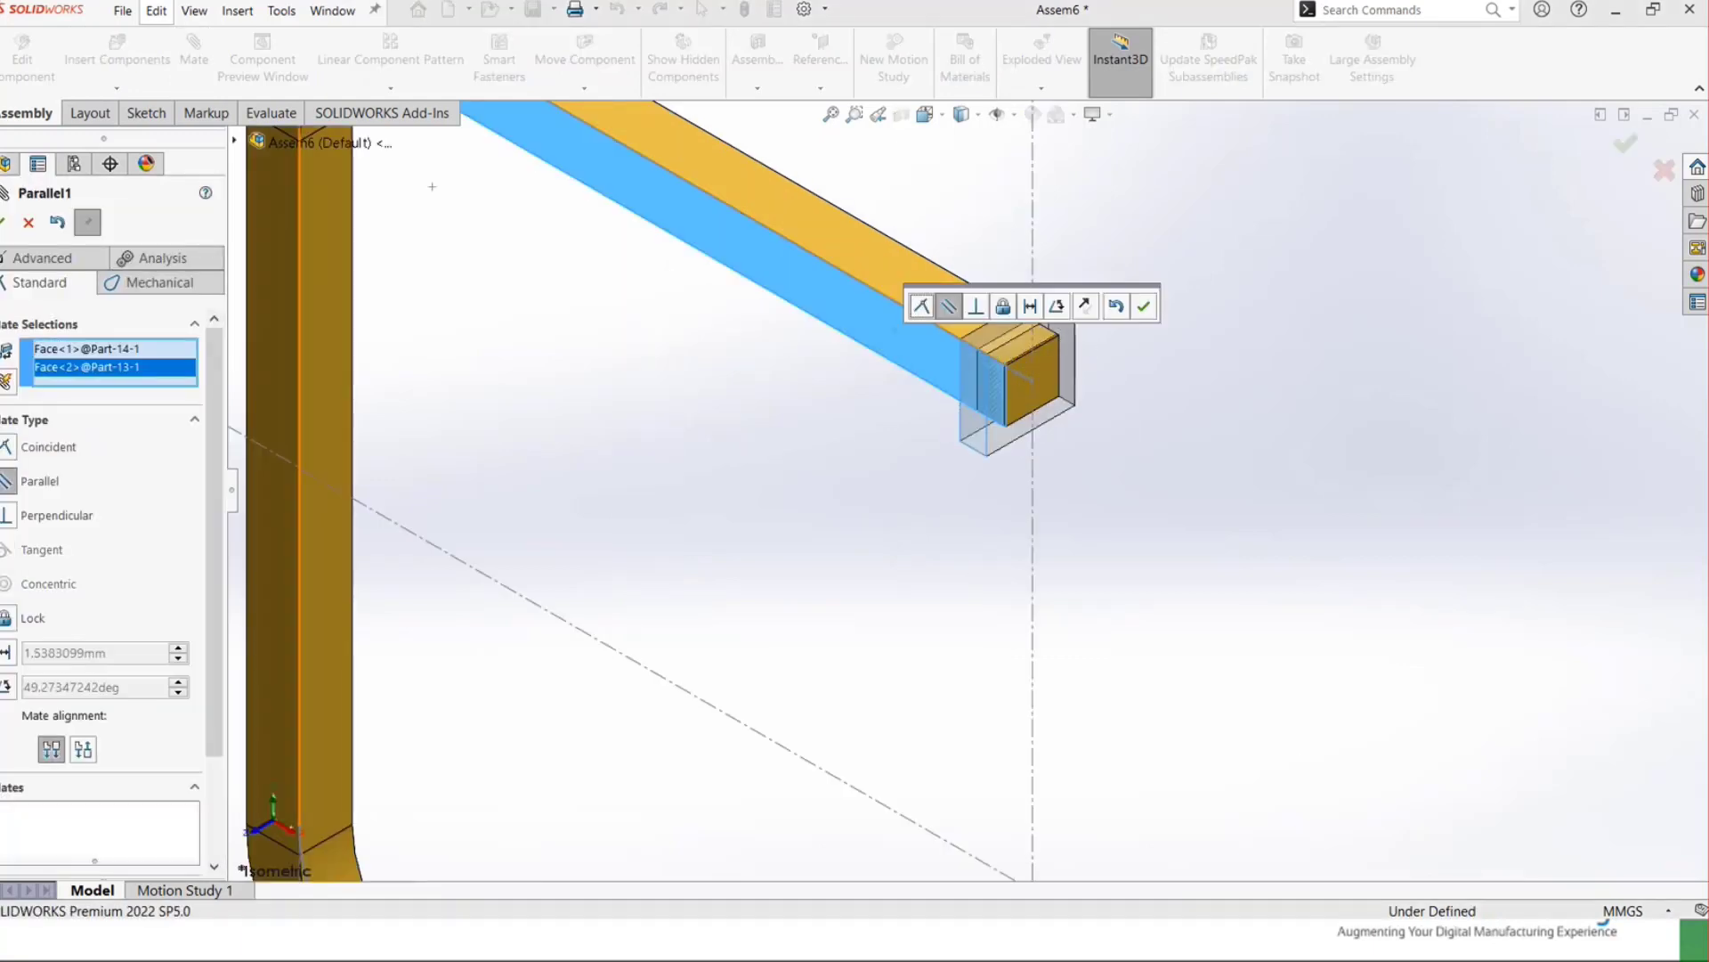
{"action": "key", "text": "Return"}
{"action": "scroll", "coordinate": [765, 450], "scroll_direction": "down", "scroll_amount": 6}
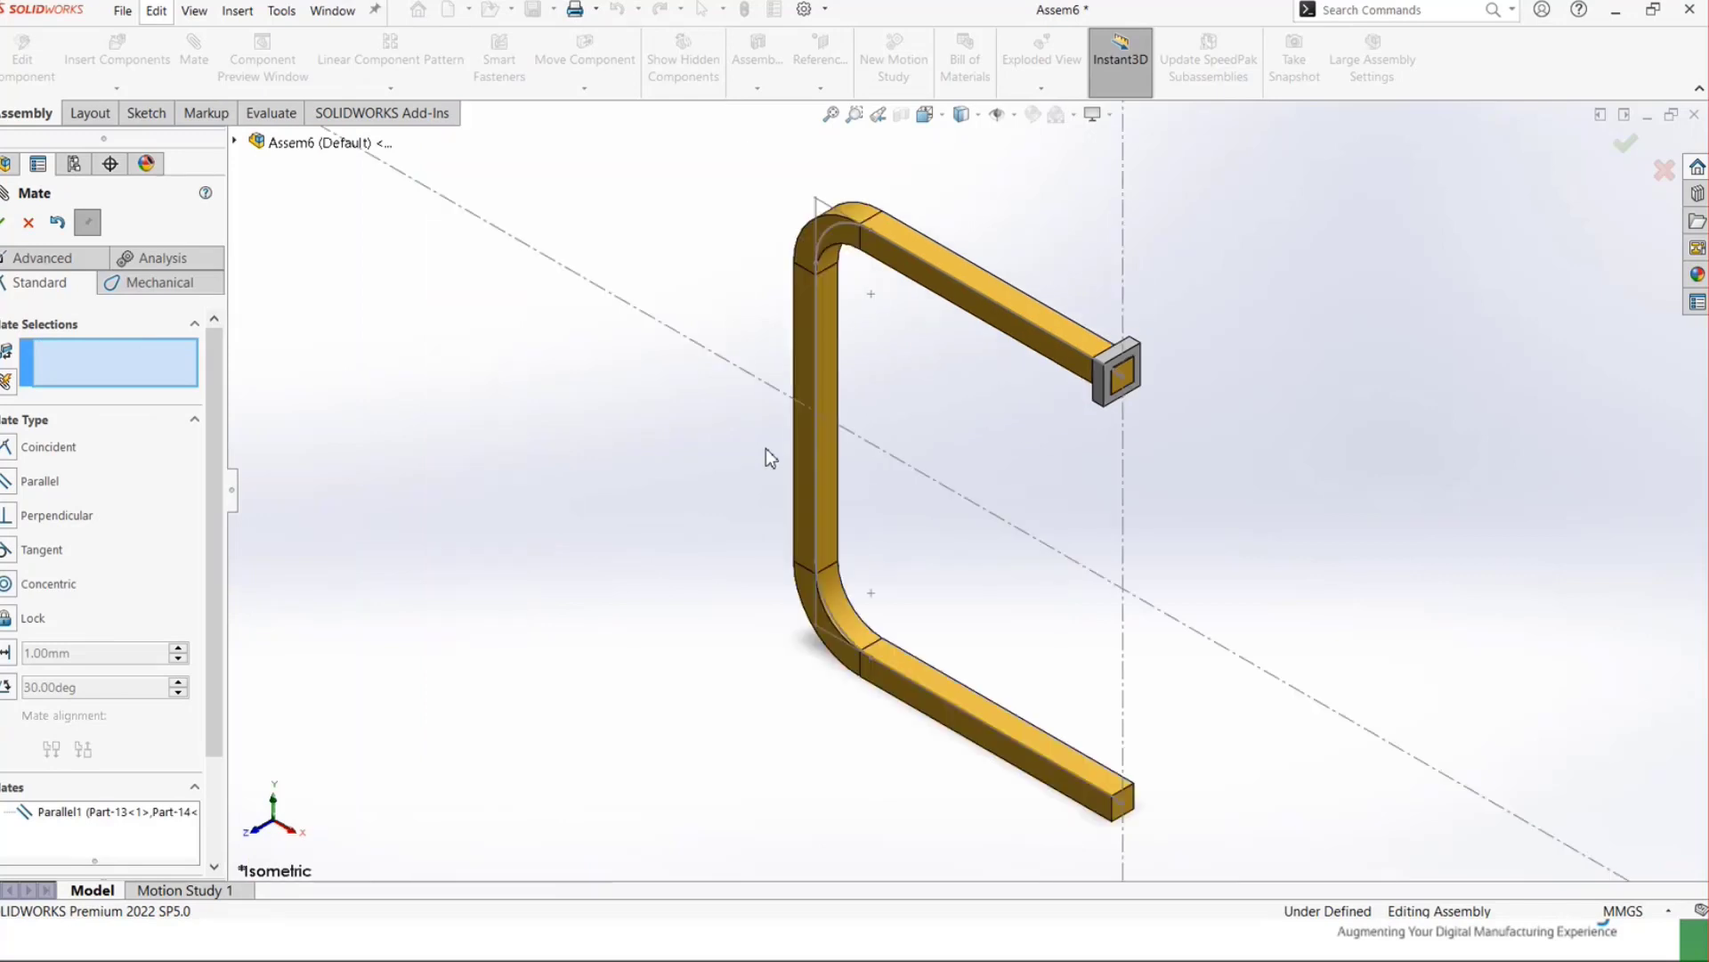
{"action": "key", "text": "Return"}
- Test the ring's travel along the bent bar and move it from the upper end to the lower free end
{"action": "mouse_move", "coordinate": [1113, 355]}
{"action": "left_mouse_down"}
{"action": "mouse_move", "coordinate": [900, 239]}
{"action": "mouse_move", "coordinate": [811, 242]}
{"action": "mouse_move", "coordinate": [784, 521]}
{"action": "mouse_move", "coordinate": [823, 654]}
{"action": "mouse_move", "coordinate": [977, 703]}
{"action": "mouse_move", "coordinate": [1129, 806]}
{"action": "mouse_move", "coordinate": [855, 627]}
{"action": "mouse_move", "coordinate": [821, 578]}
{"action": "mouse_move", "coordinate": [821, 267]}
{"action": "mouse_move", "coordinate": [901, 215]}
{"action": "mouse_move", "coordinate": [1104, 378]}
{"action": "left_mouse_up"}
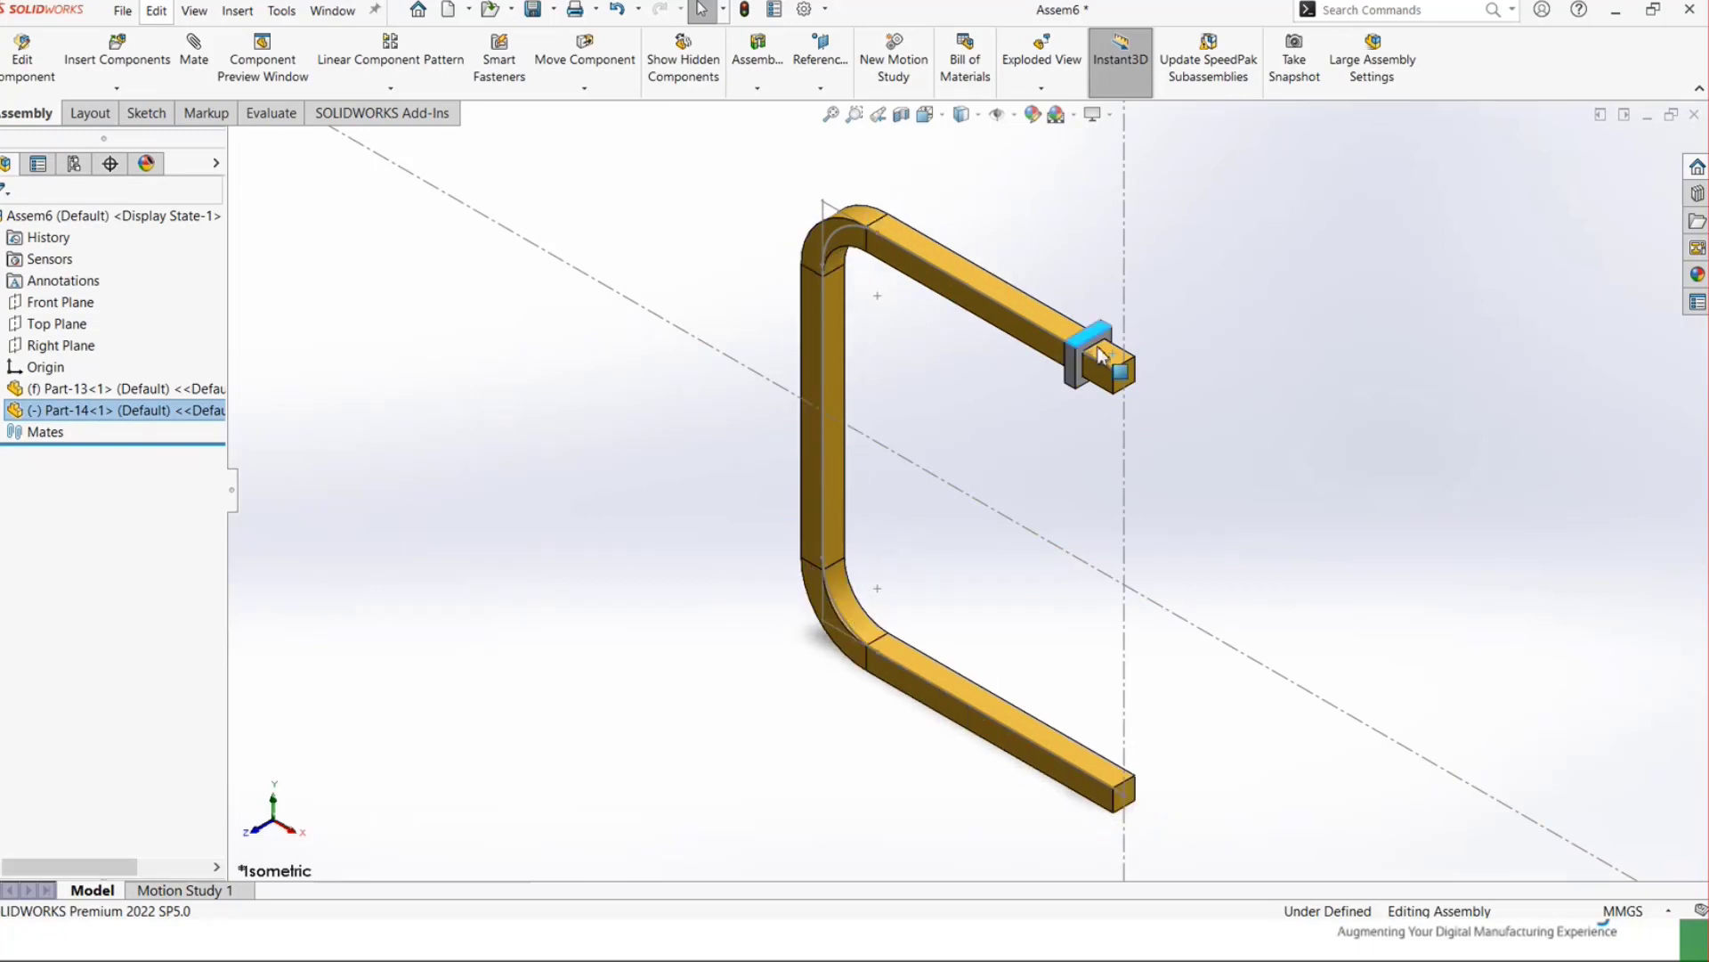
{"action": "middle_click_drag", "start_coordinate": [884, 263], "coordinate": [820, 172]}
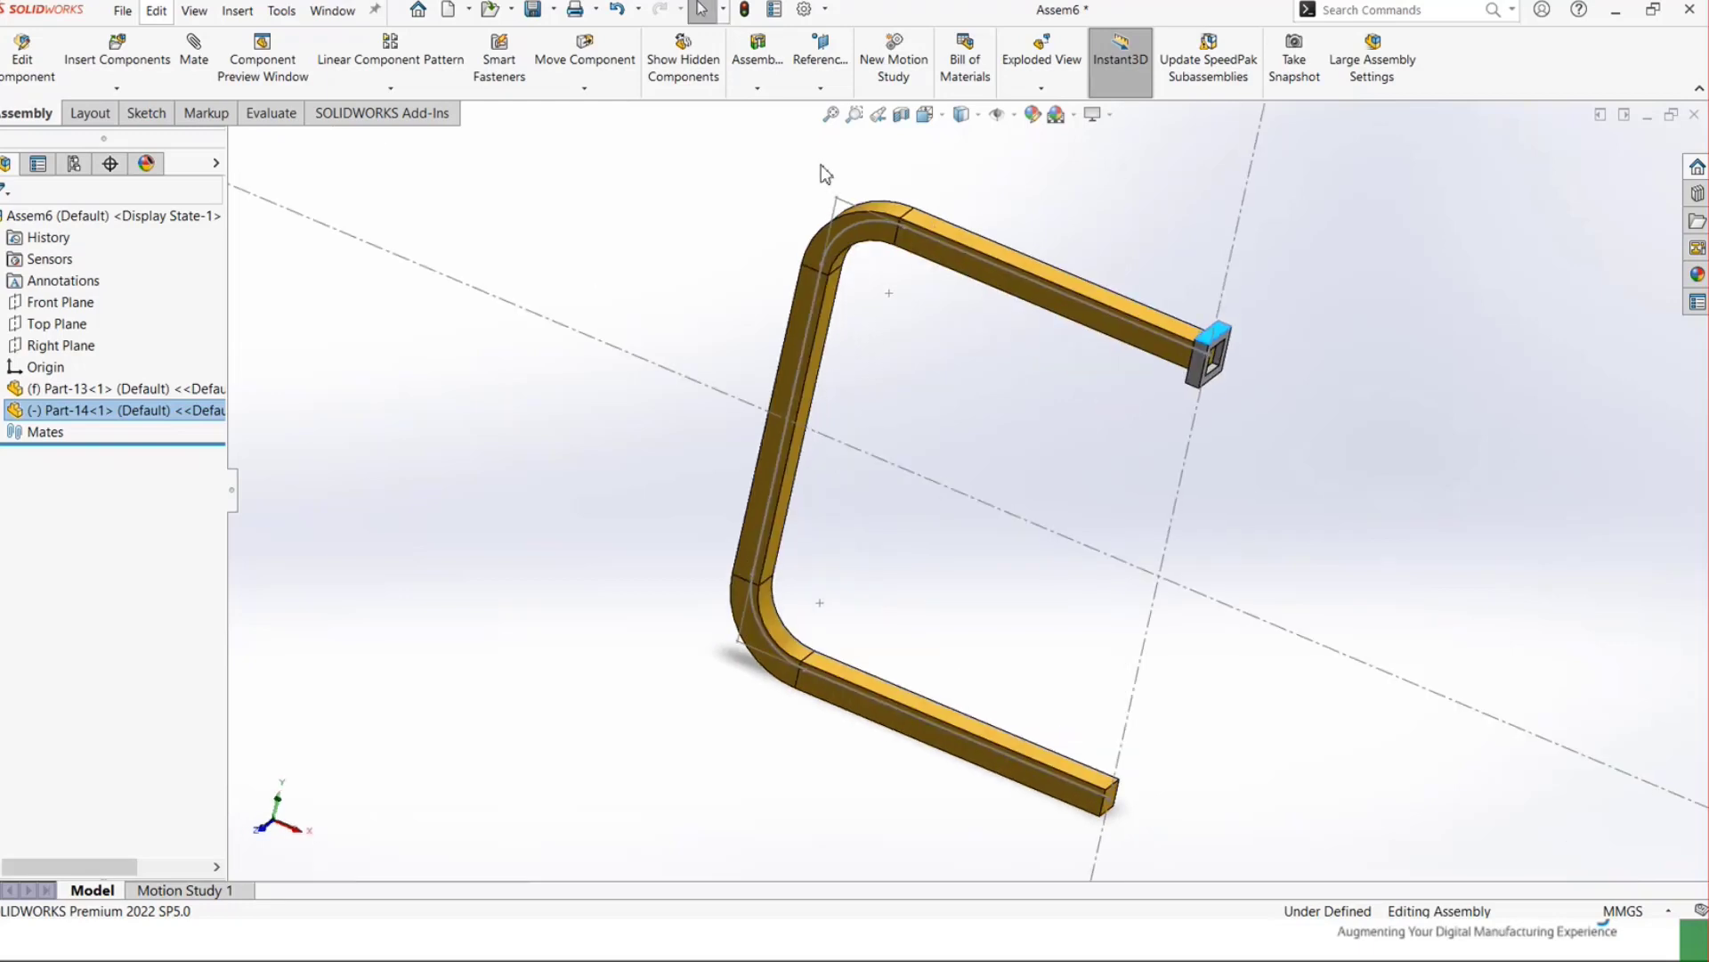
{"action": "key", "text": "ctrl+7"}
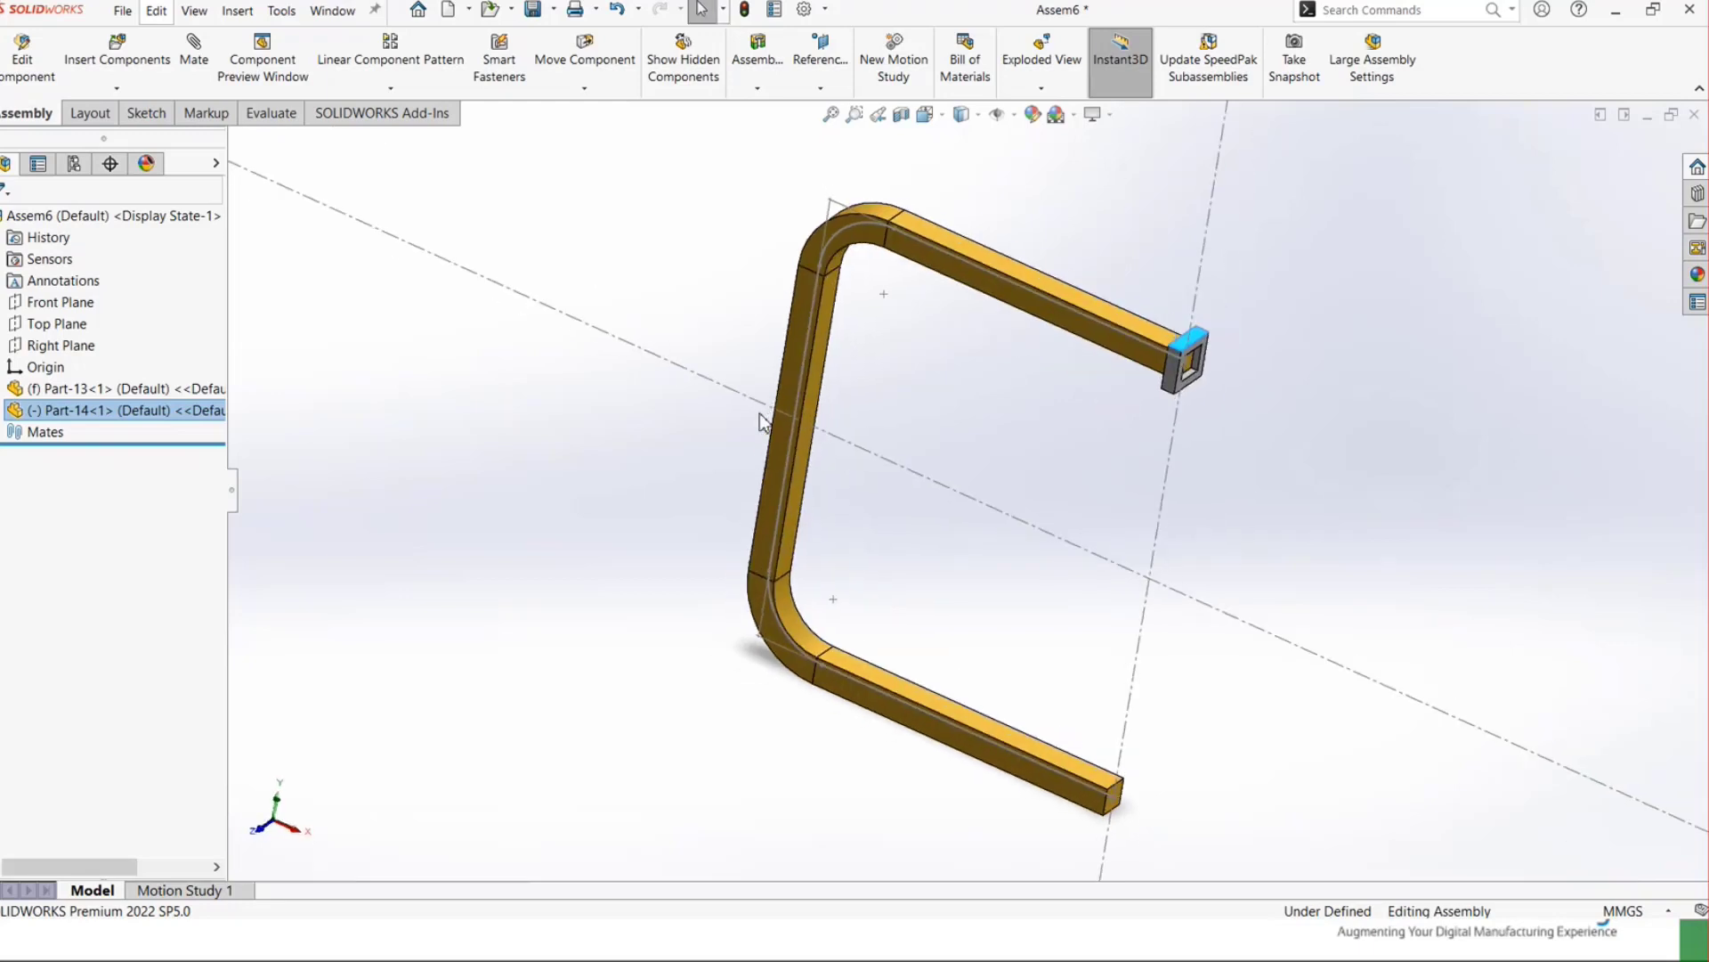
{"action": "left_click", "coordinate": [1109, 387]}
{"action": "left_click_drag", "start_coordinate": [1109, 388], "coordinate": [1001, 301]}
{"action": "key", "text": "Escape"}
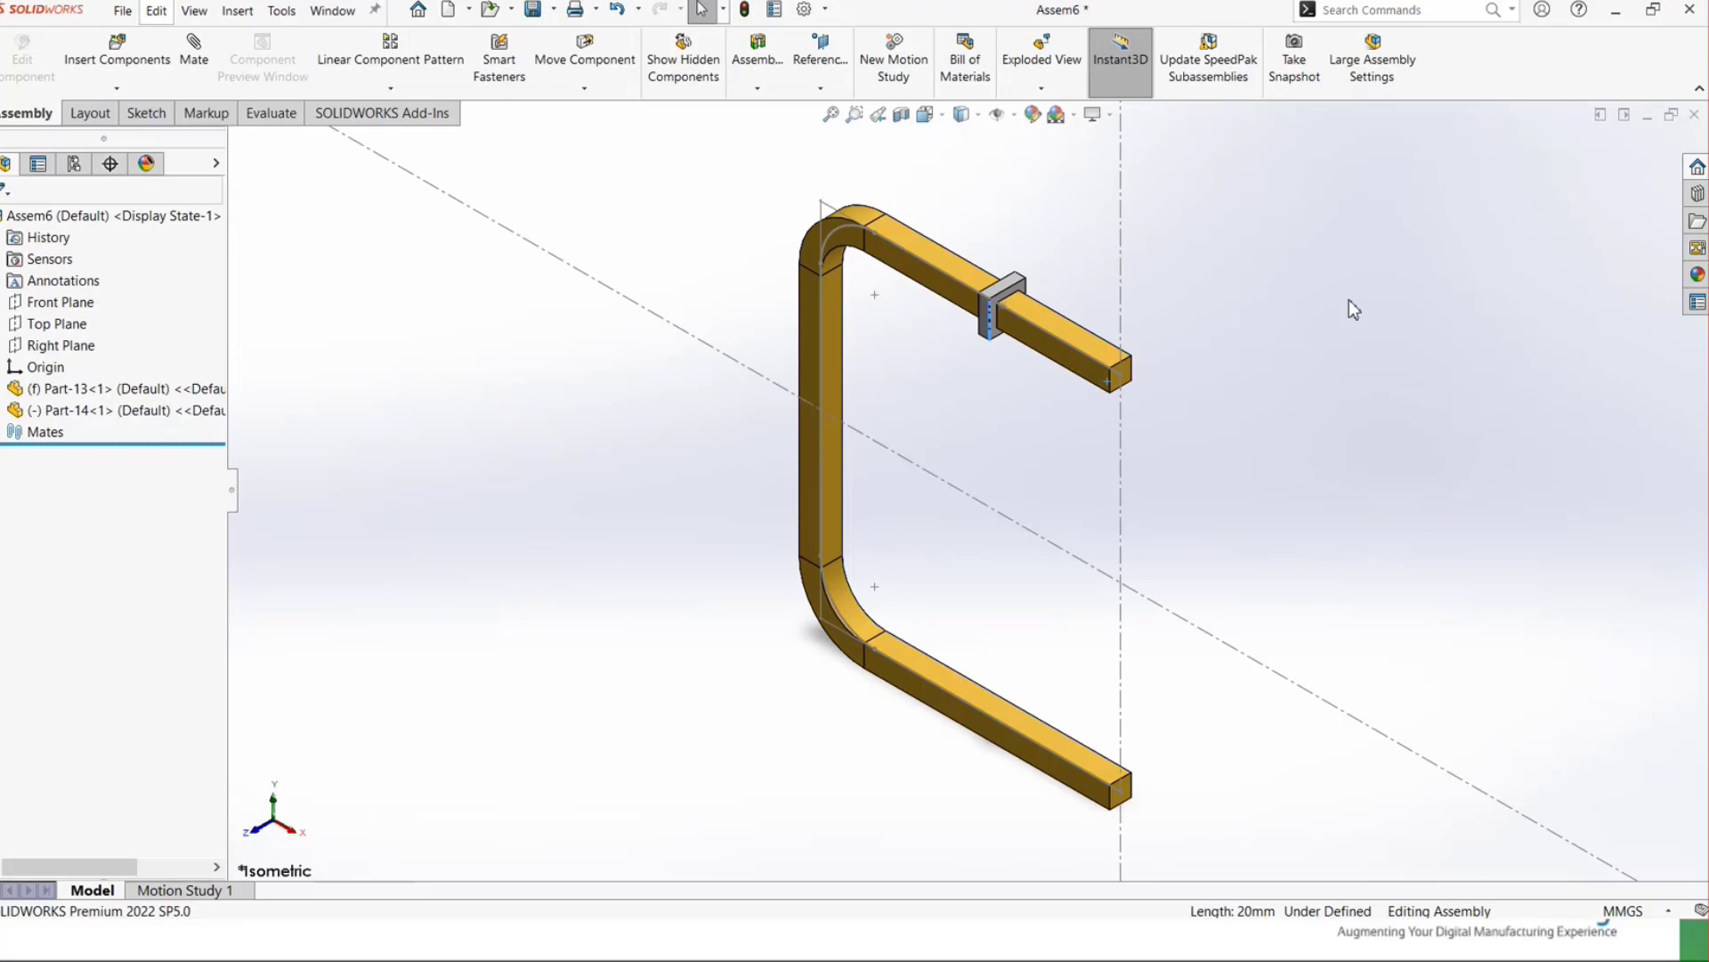
{"action": "left_click_drag", "start_coordinate": [1001, 301], "coordinate": [1273, 806]}
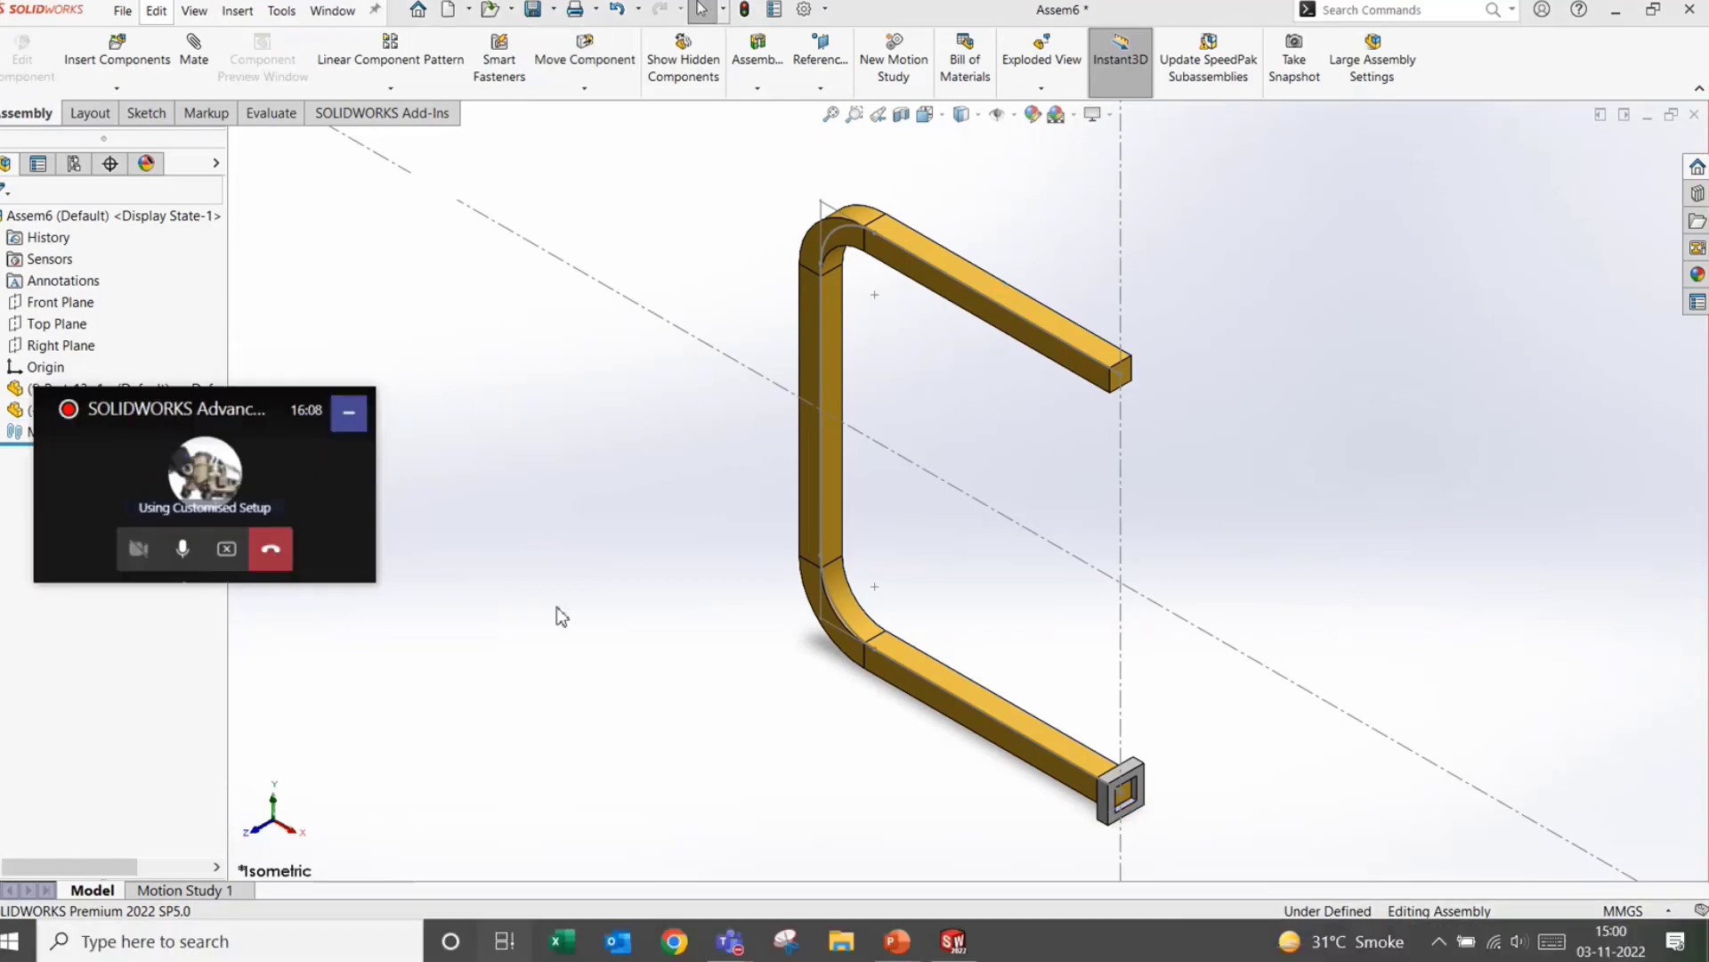
- Switch to the PowerPoint presentation and advance from the Path Mate slide to the Linear/Linear Coupler slide
{"action": "key", "text": "super+Tab"}
{"action": "key", "text": "Return"}
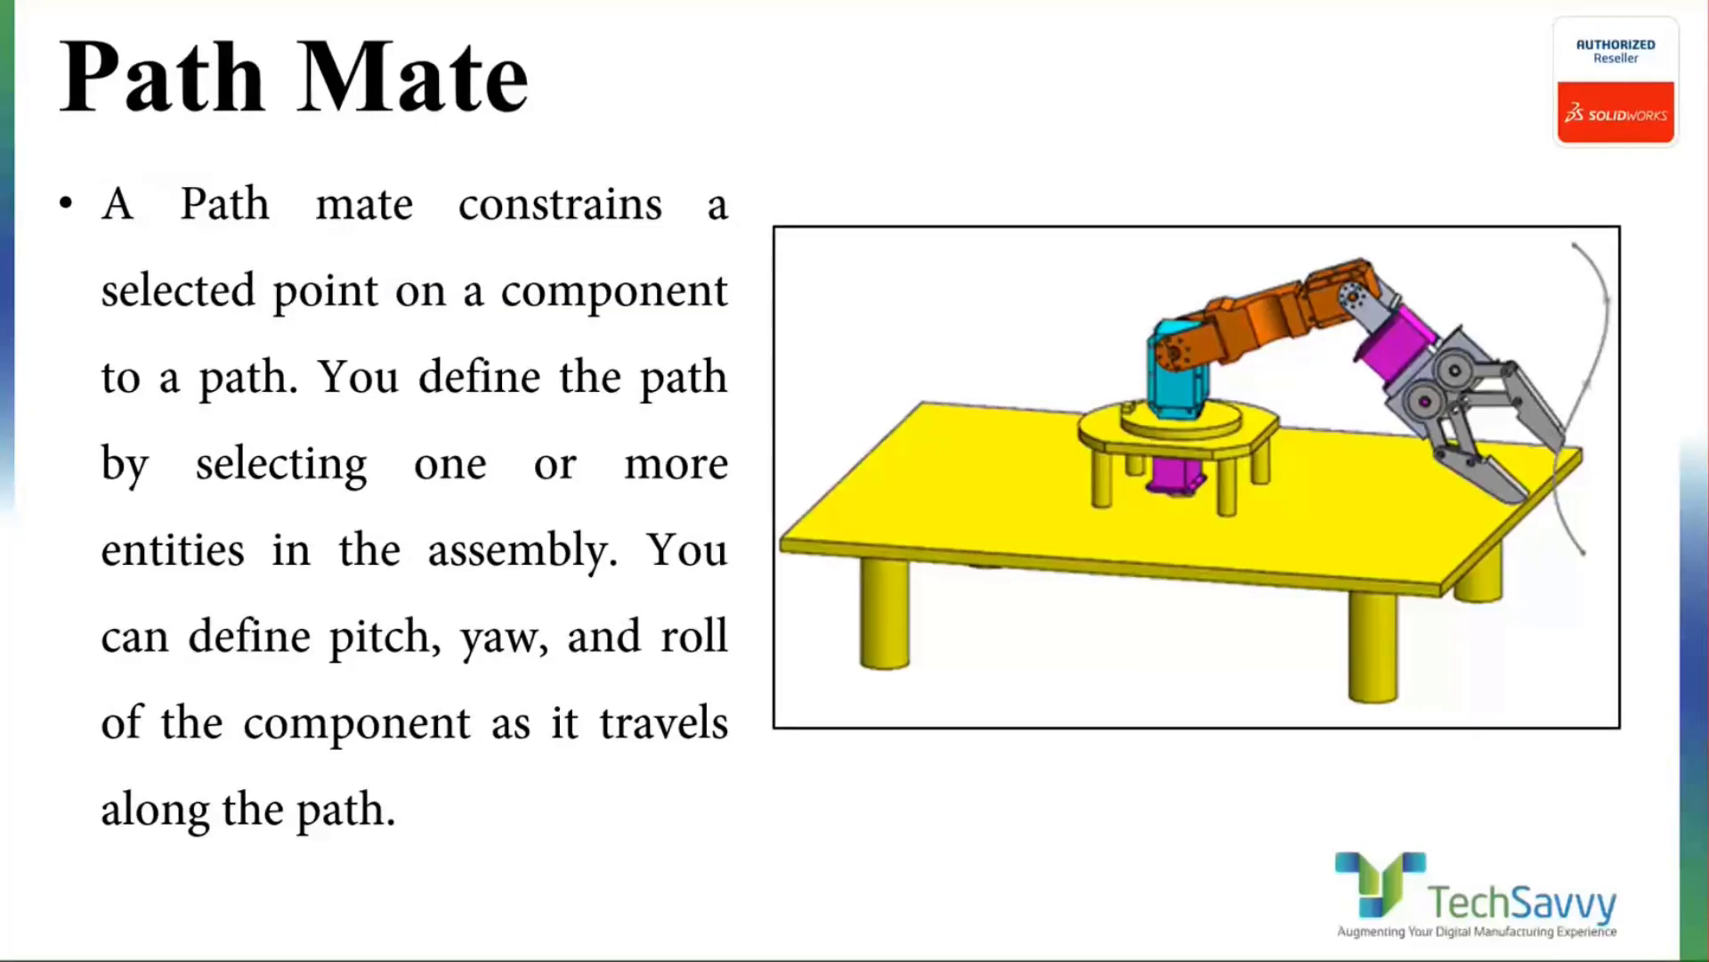
{"action": "key", "text": "Right"}
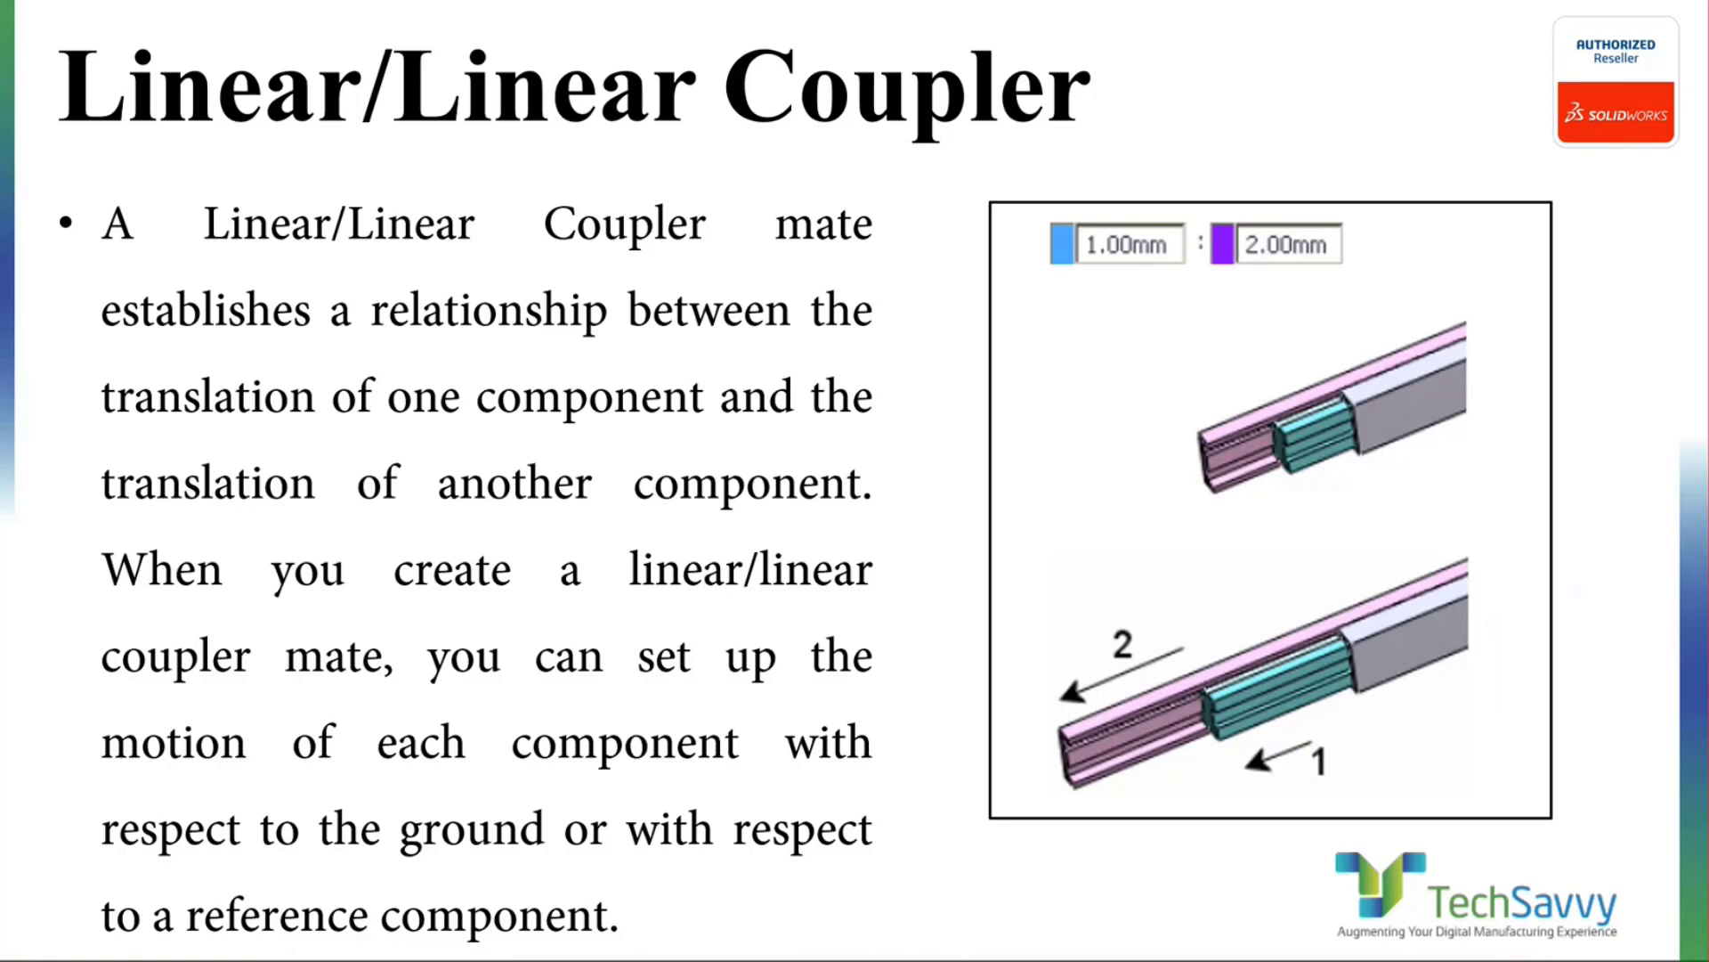
- Switch back to SOLIDWORKS and close the path mate assembly without saving the changes
{"action": "key", "text": "super+Tab"}
{"action": "left_click", "coordinate": [655, 262]}
{"action": "key", "text": "ctrl+w"}
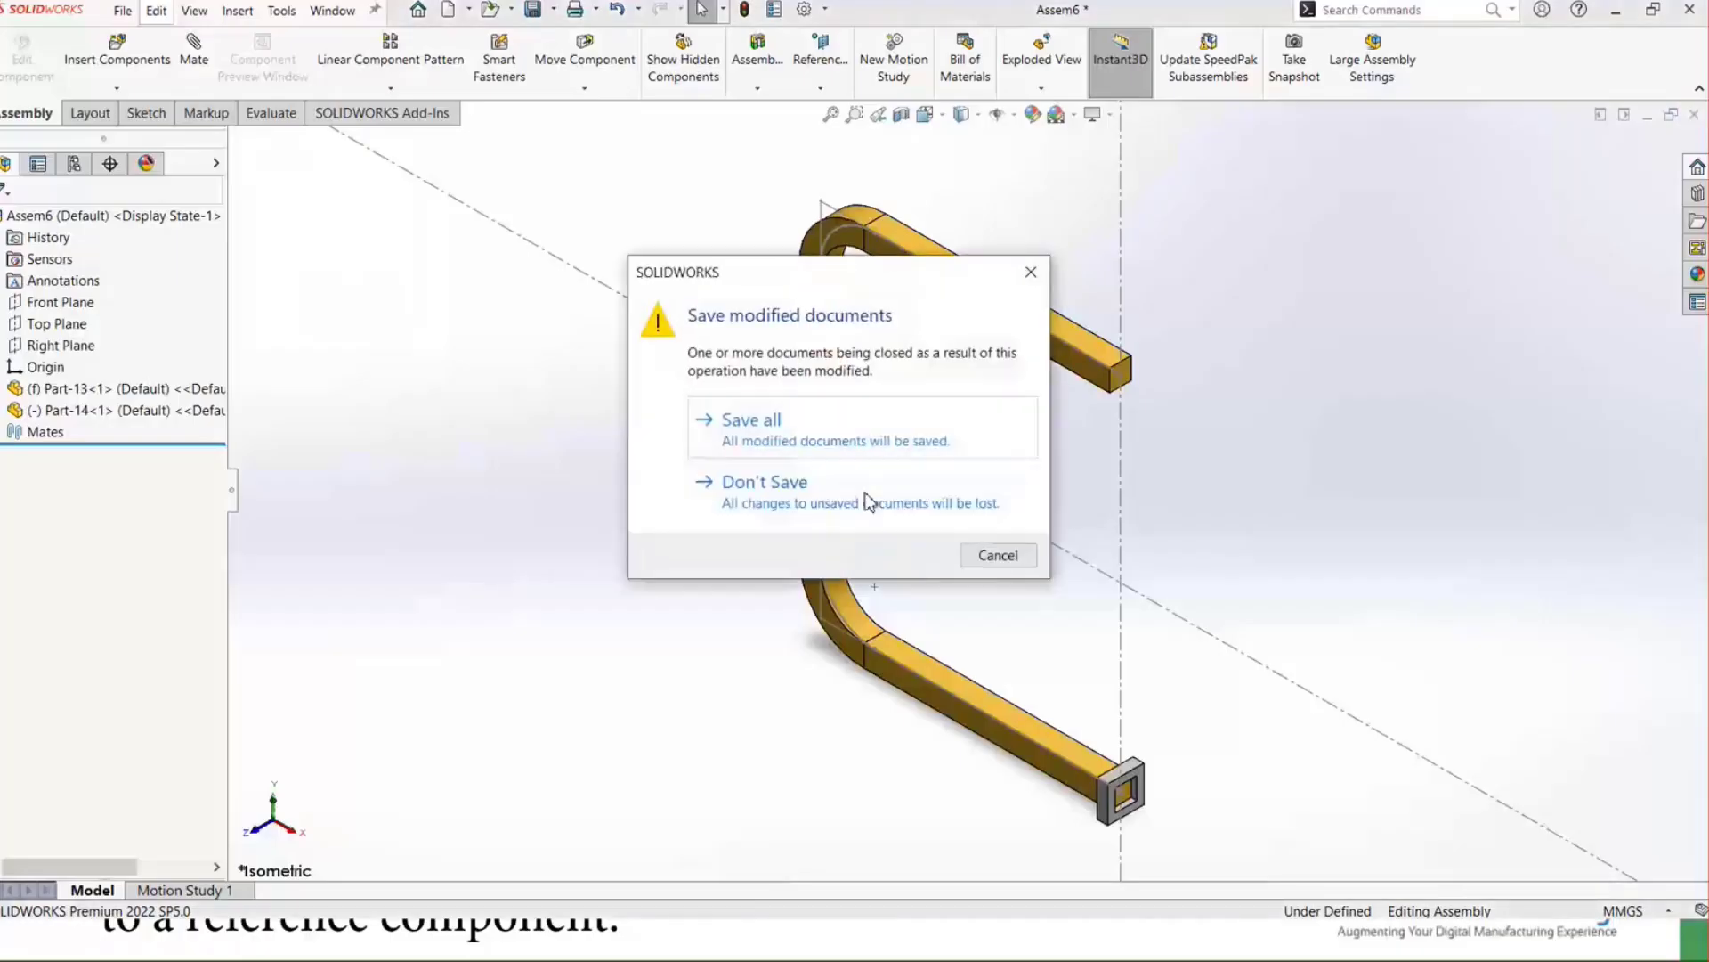
{"action": "left_click", "coordinate": [864, 494]}
- Create a new assembly and insert Part-15.SLDPRT as its first, fixed component
{"action": "key", "text": "ctrl+n"}
{"action": "double_click", "coordinate": [549, 382]}
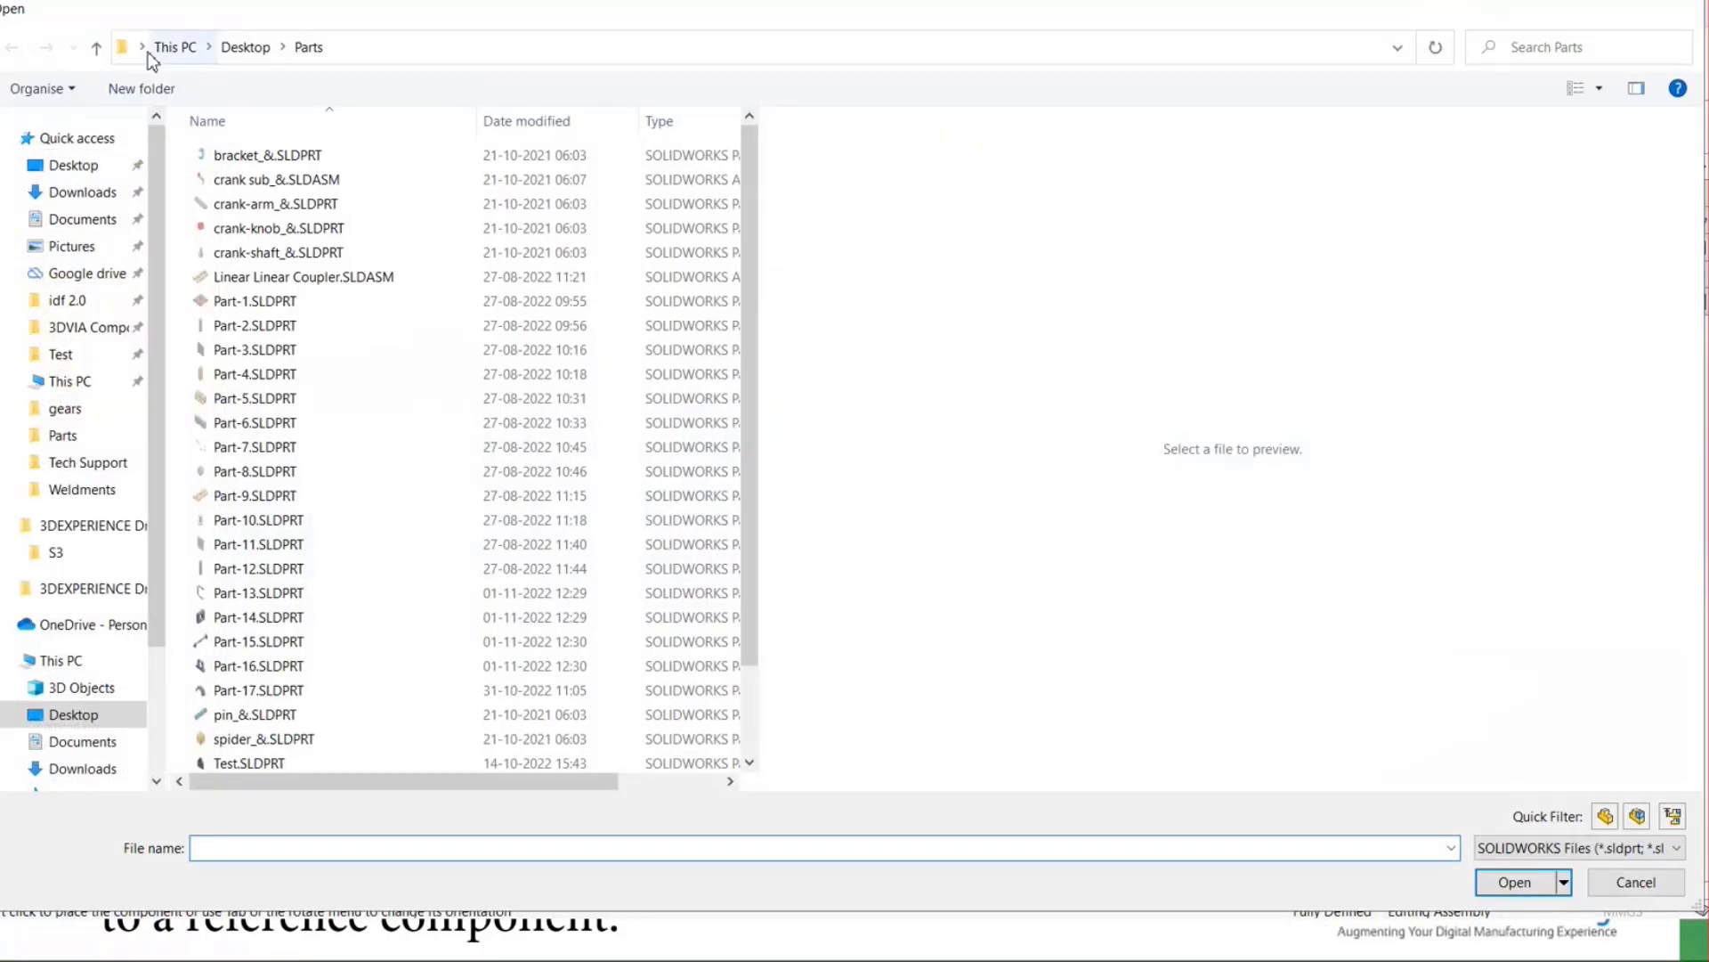
{"action": "key", "text": "Escape"}
{"action": "left_click", "coordinate": [125, 55]}
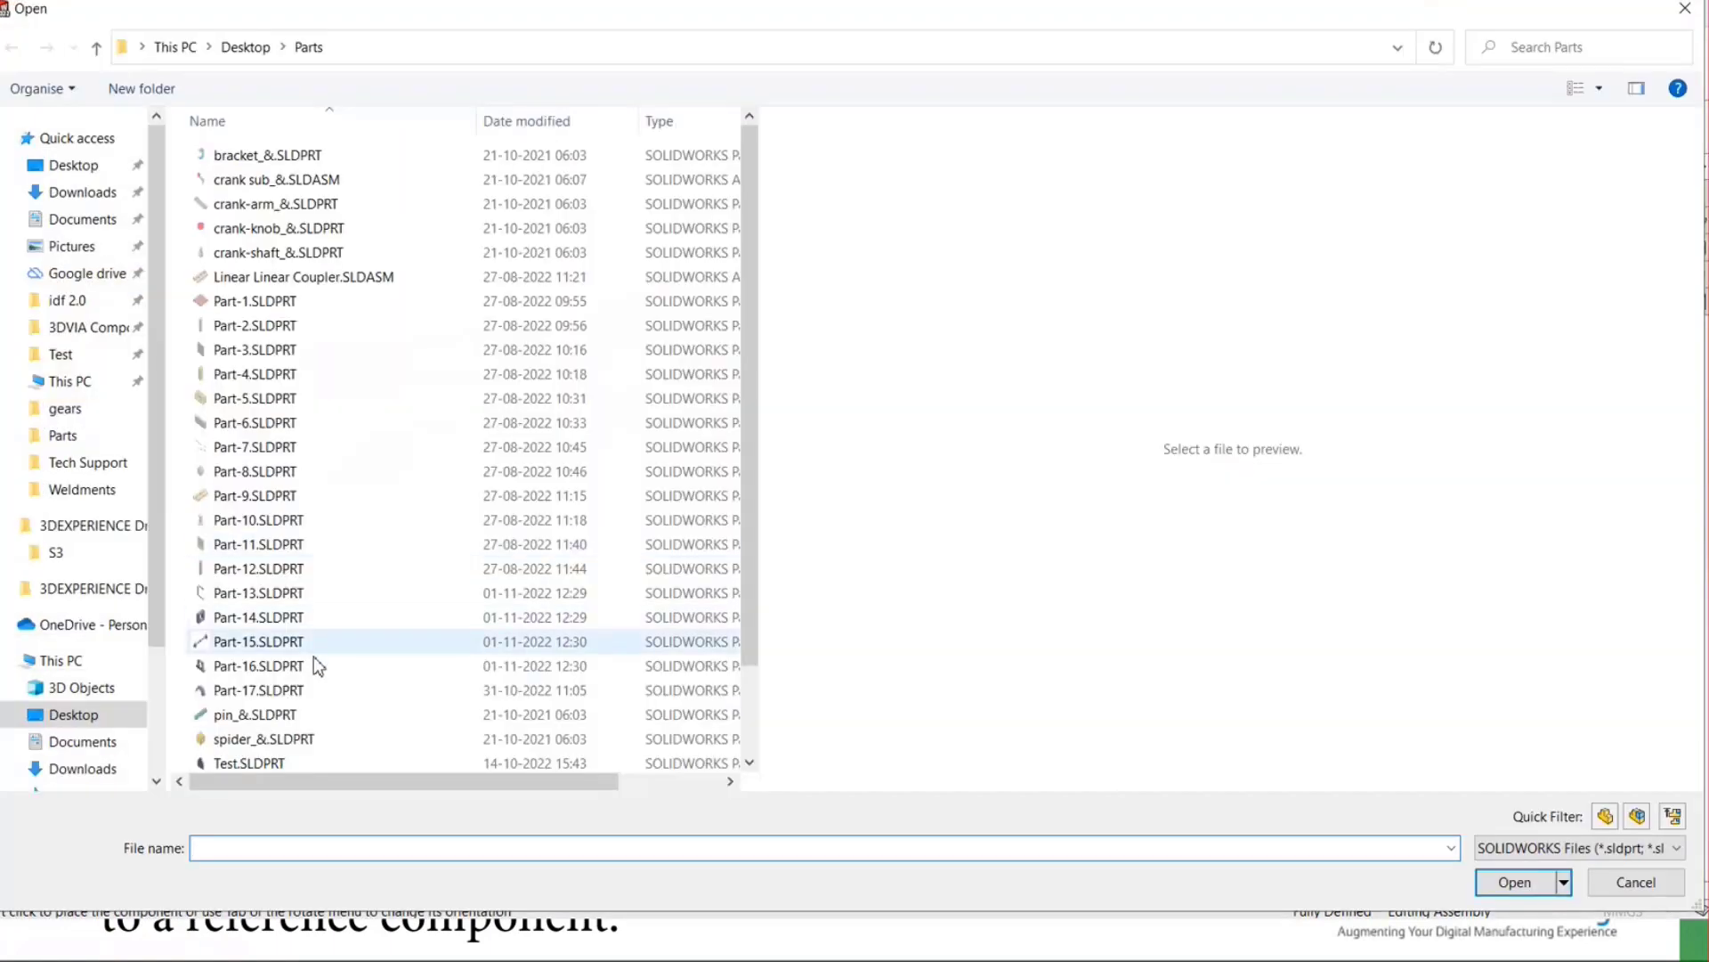
{"action": "left_click", "coordinate": [224, 643]}
{"action": "left_click", "coordinate": [1487, 882]}
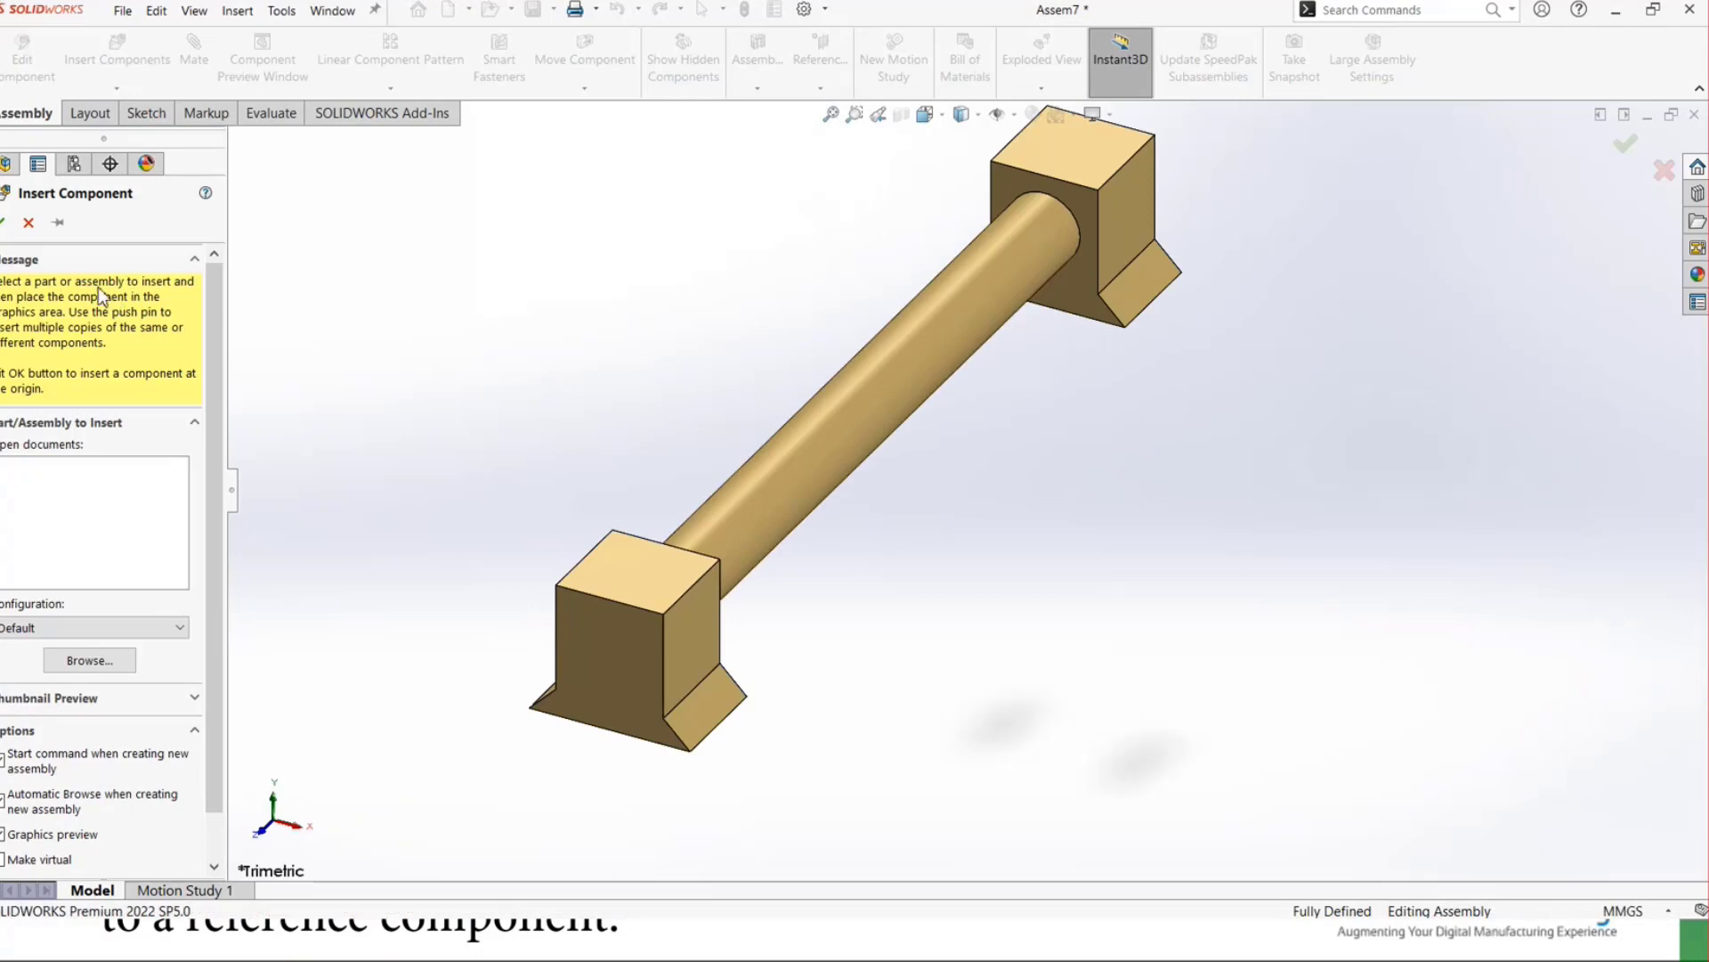
{"action": "left_click", "coordinate": [618, 320]}
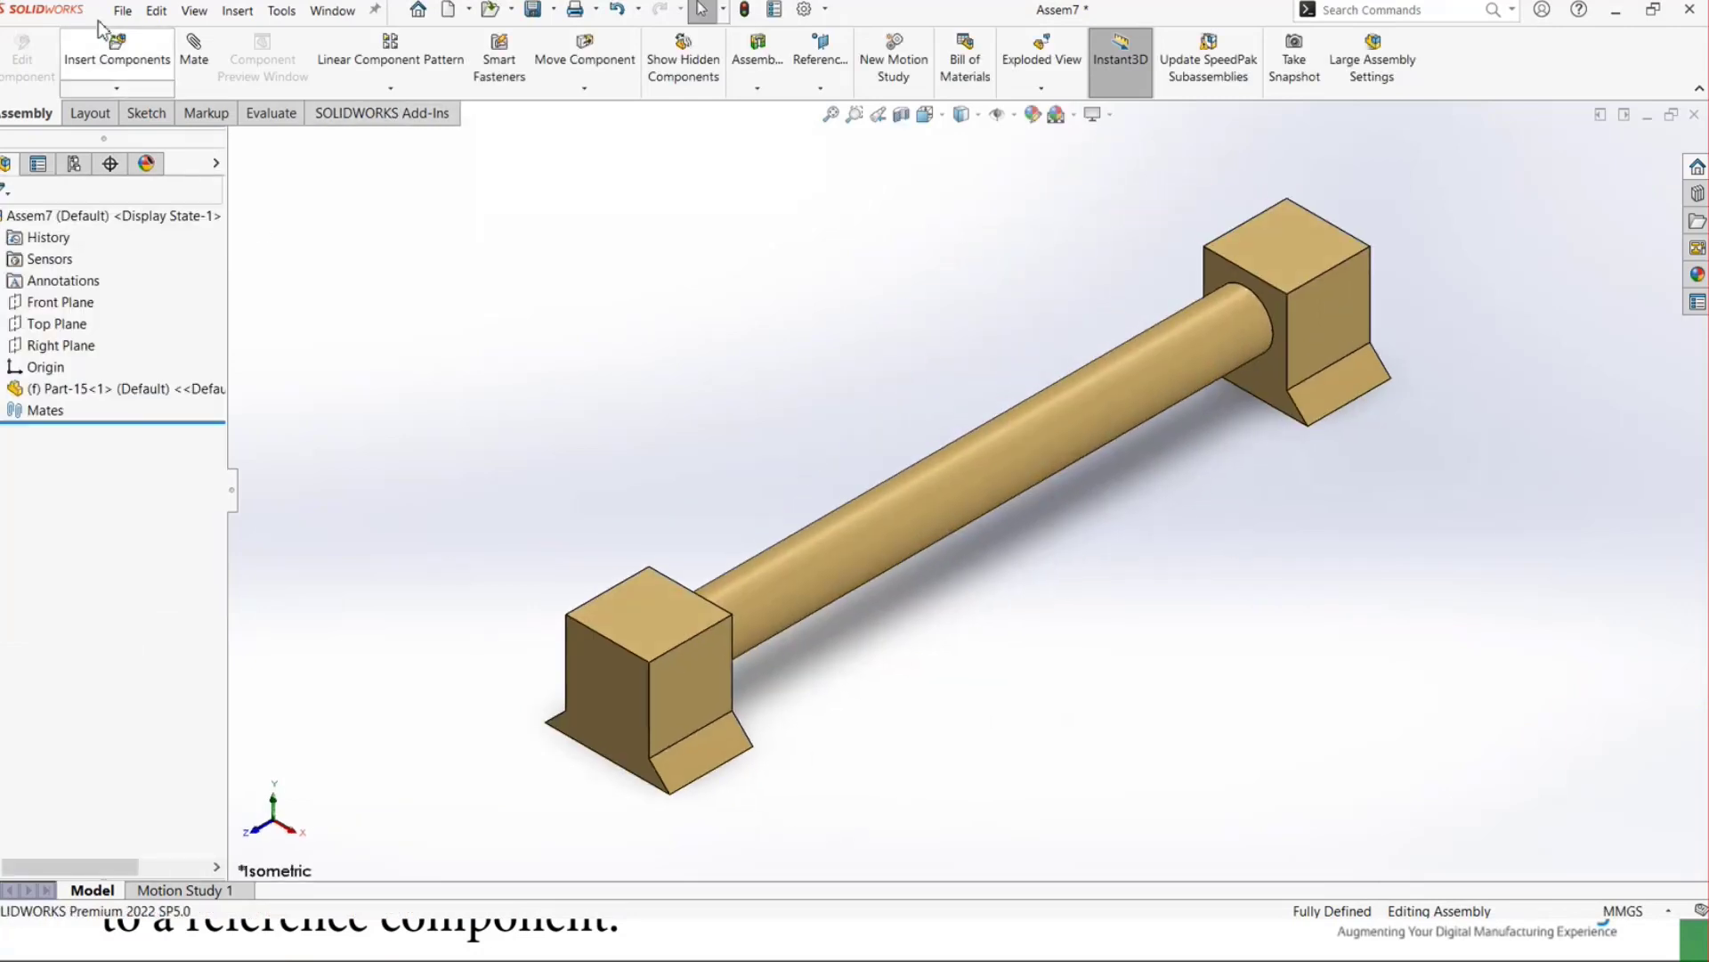
- Insert Part-16 into the assembly and place it beside the cylindrical bar
{"action": "left_click", "coordinate": [131, 61]}
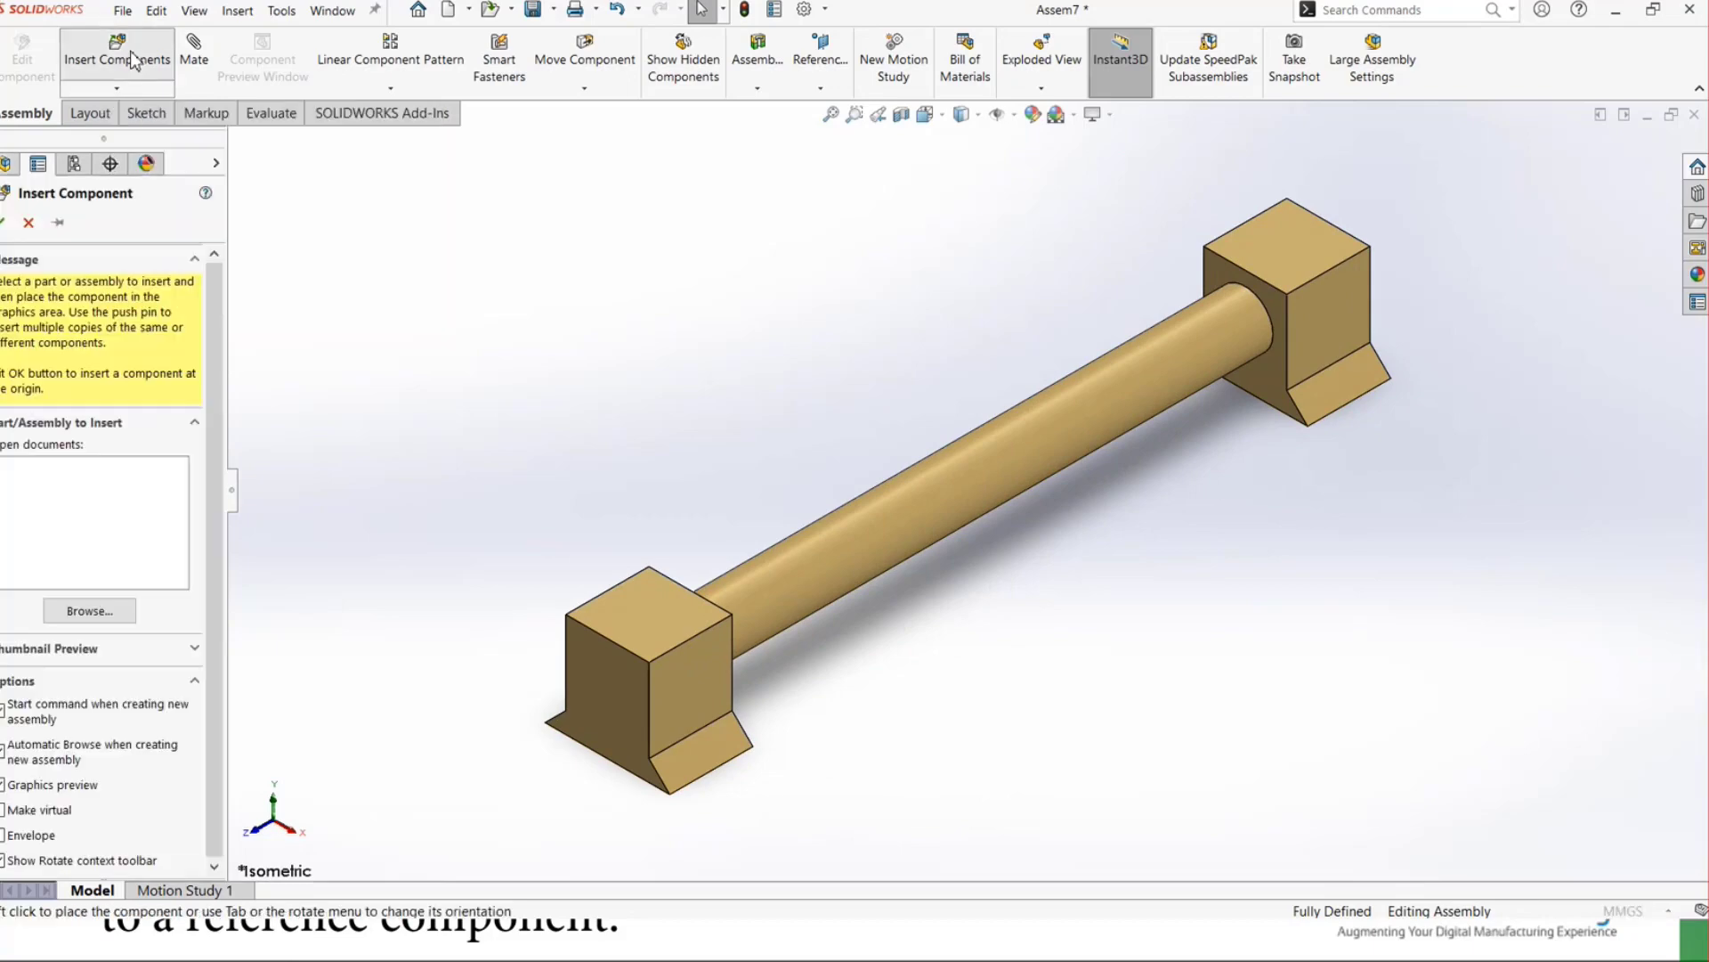
{"action": "double_click", "coordinate": [222, 665]}
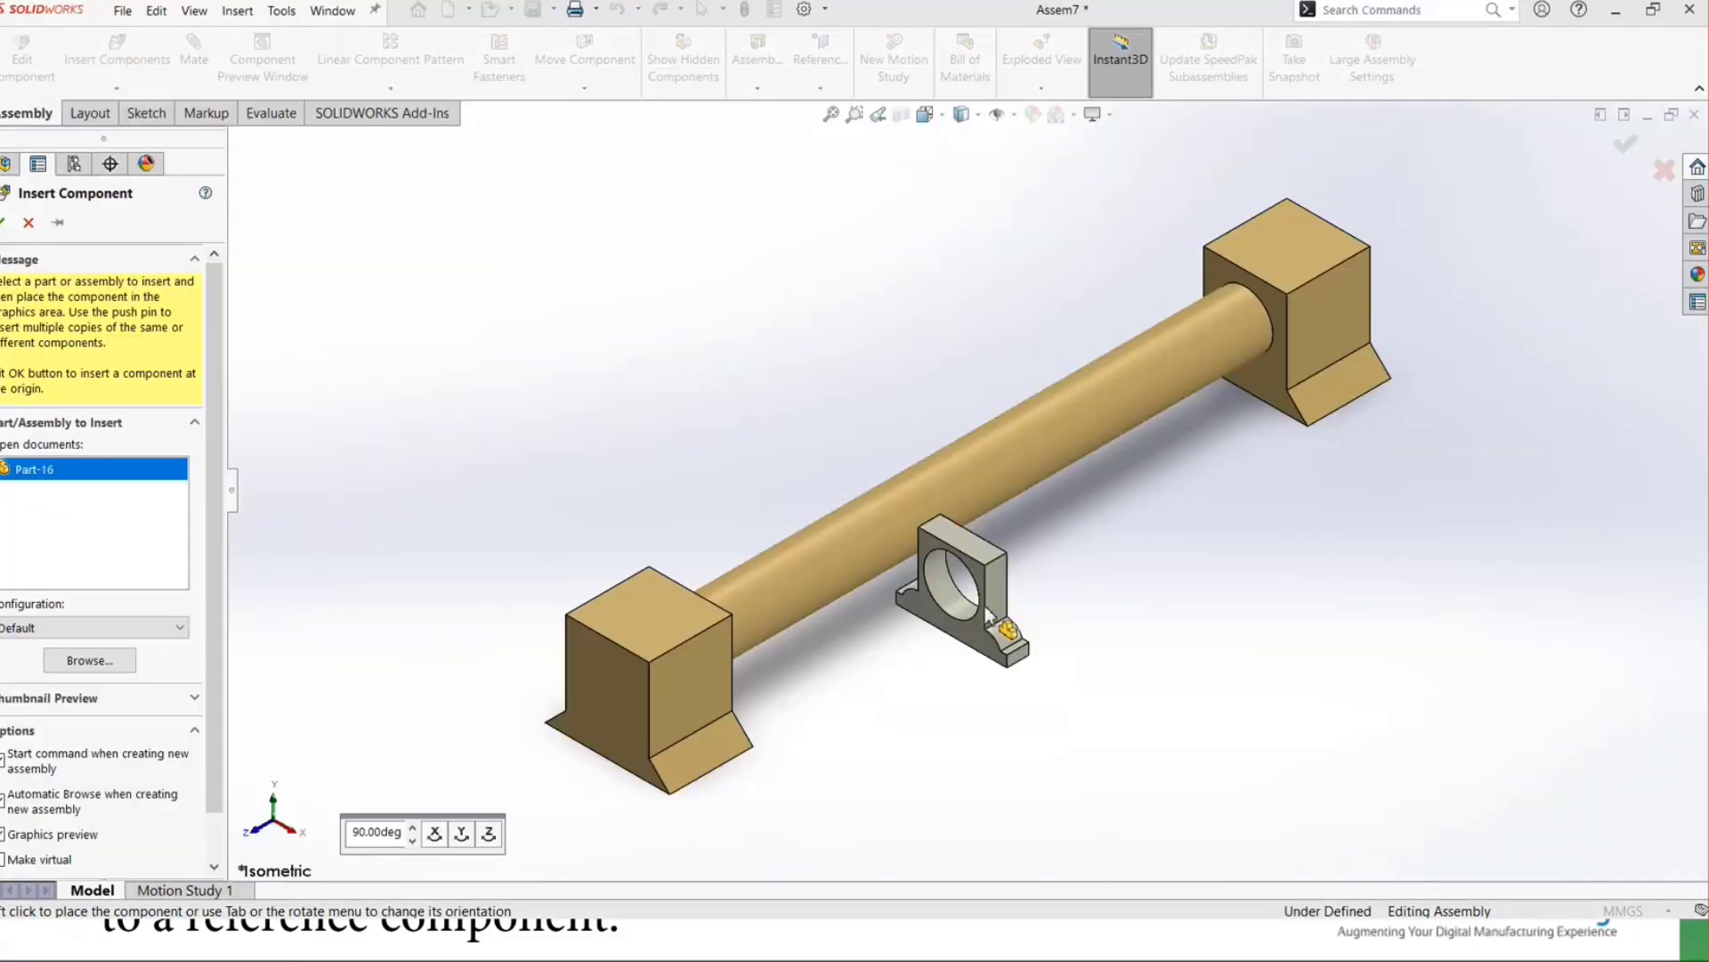
{"action": "left_click", "coordinate": [1091, 652]}
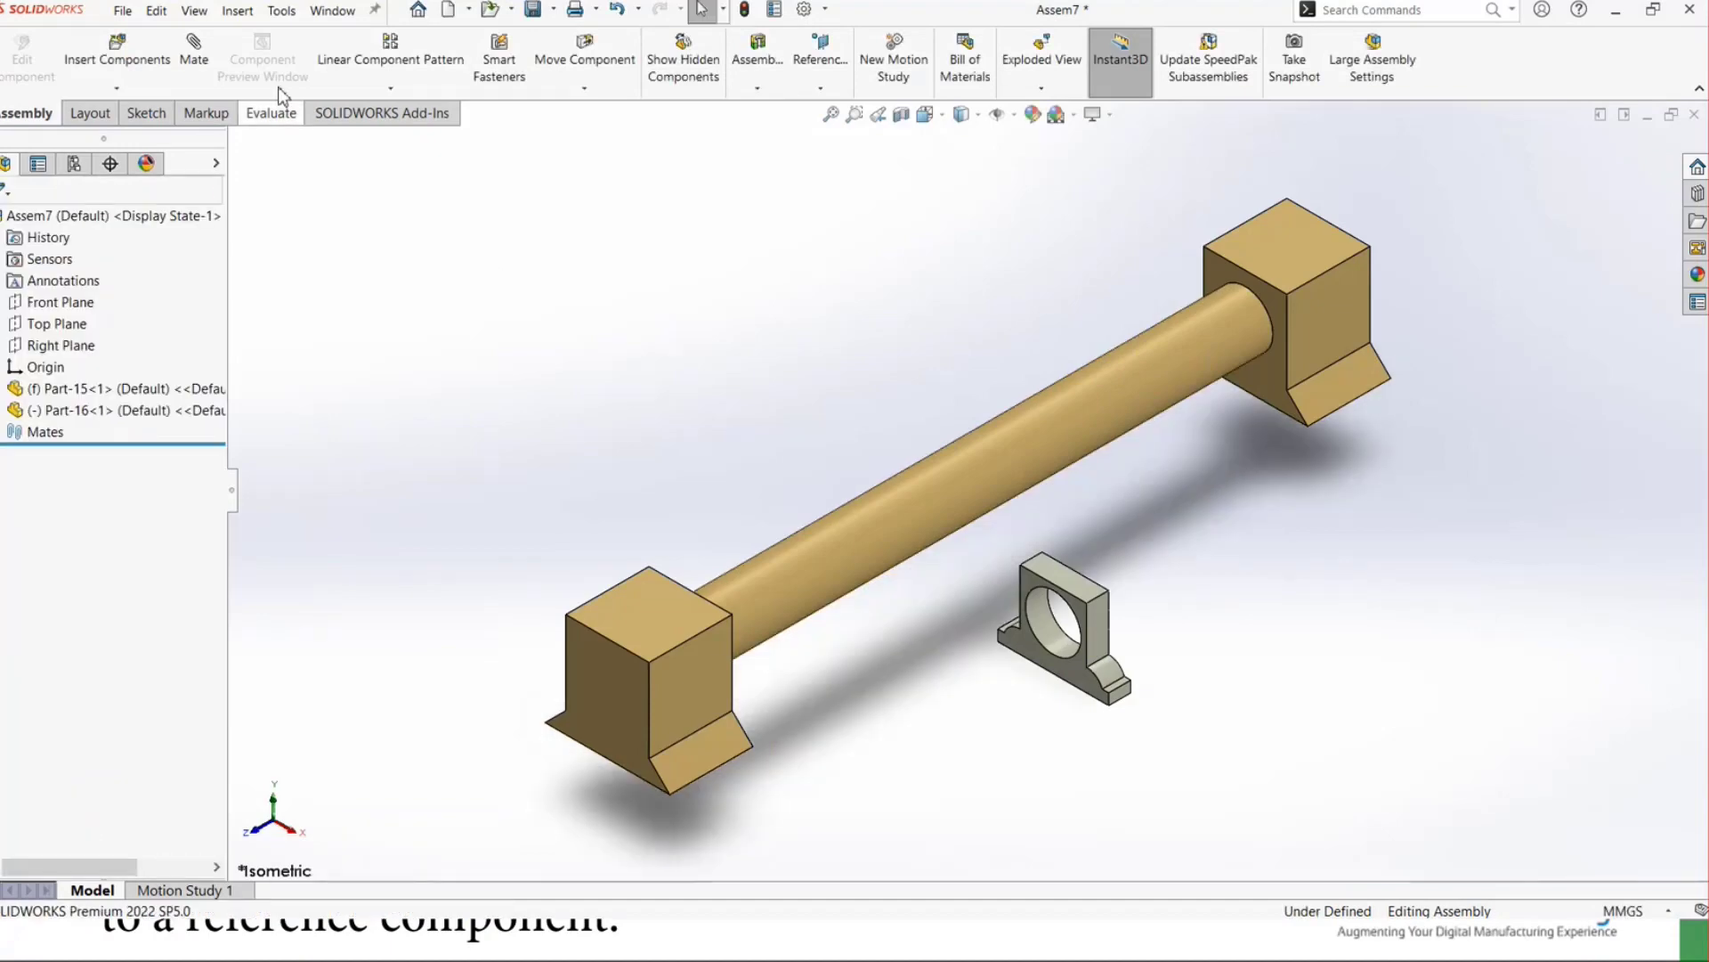
- Mate the Part-16 bracket's bore concentric to the cylindrical bar with rotation locked, and slide the bracket slightly along the bar
{"action": "left_click", "coordinate": [194, 50]}
{"action": "left_click", "coordinate": [1039, 638]}
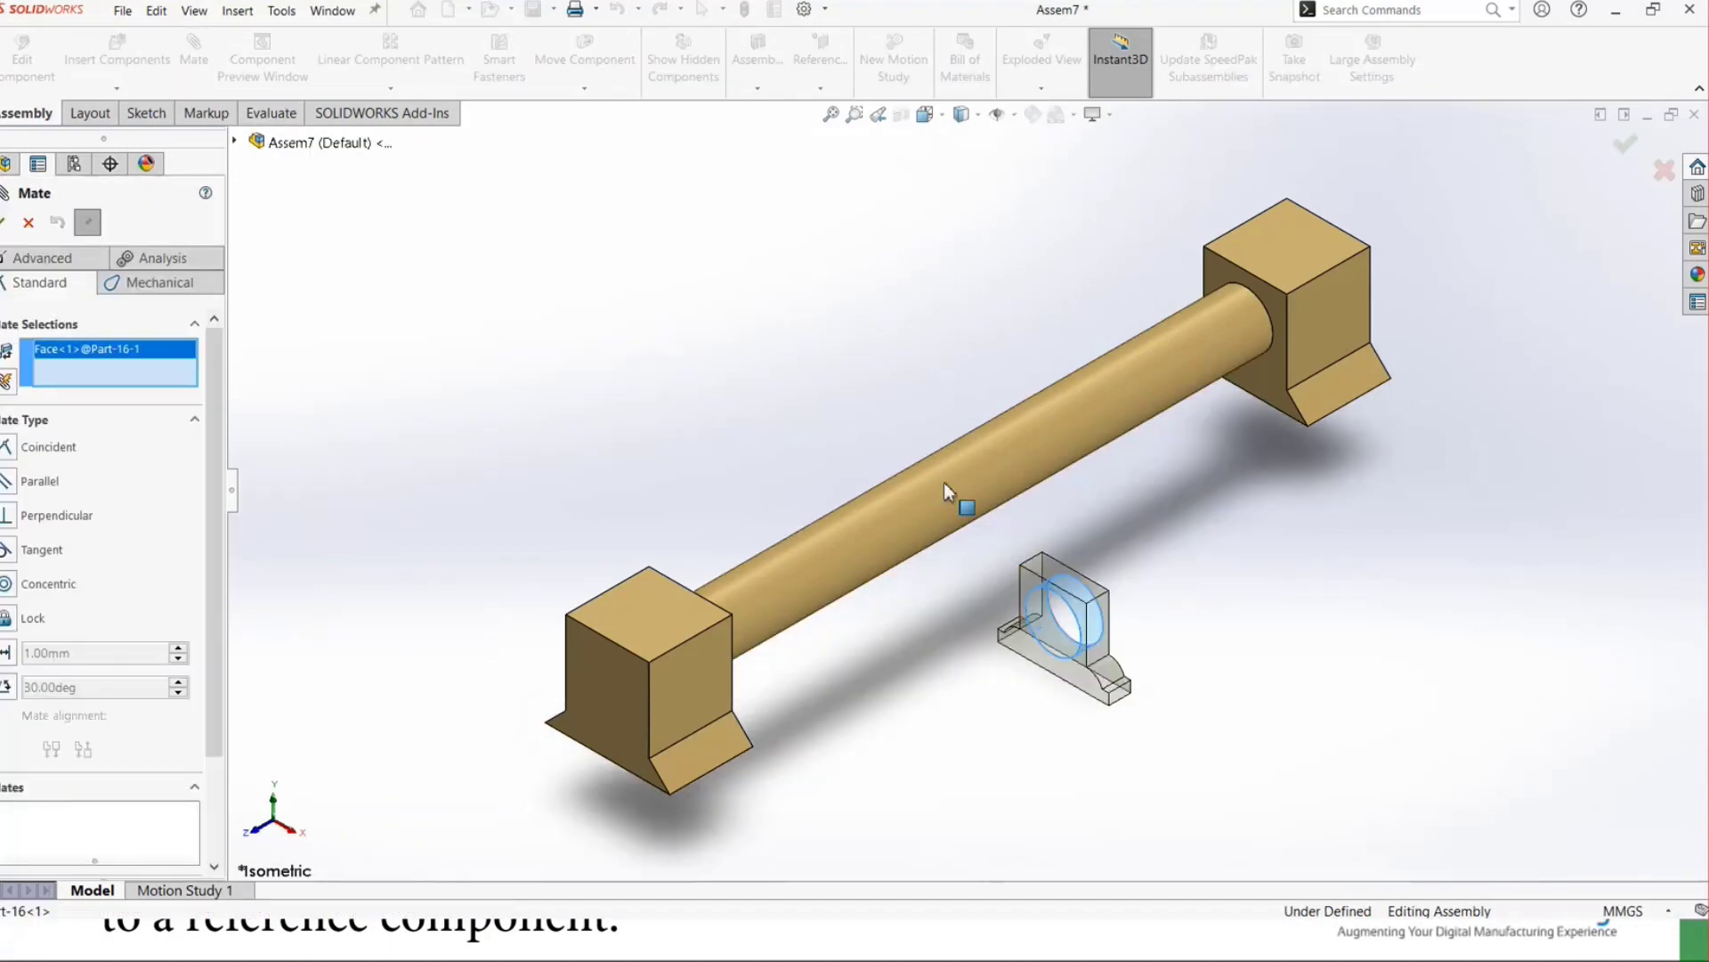
{"action": "left_click", "coordinate": [879, 520]}
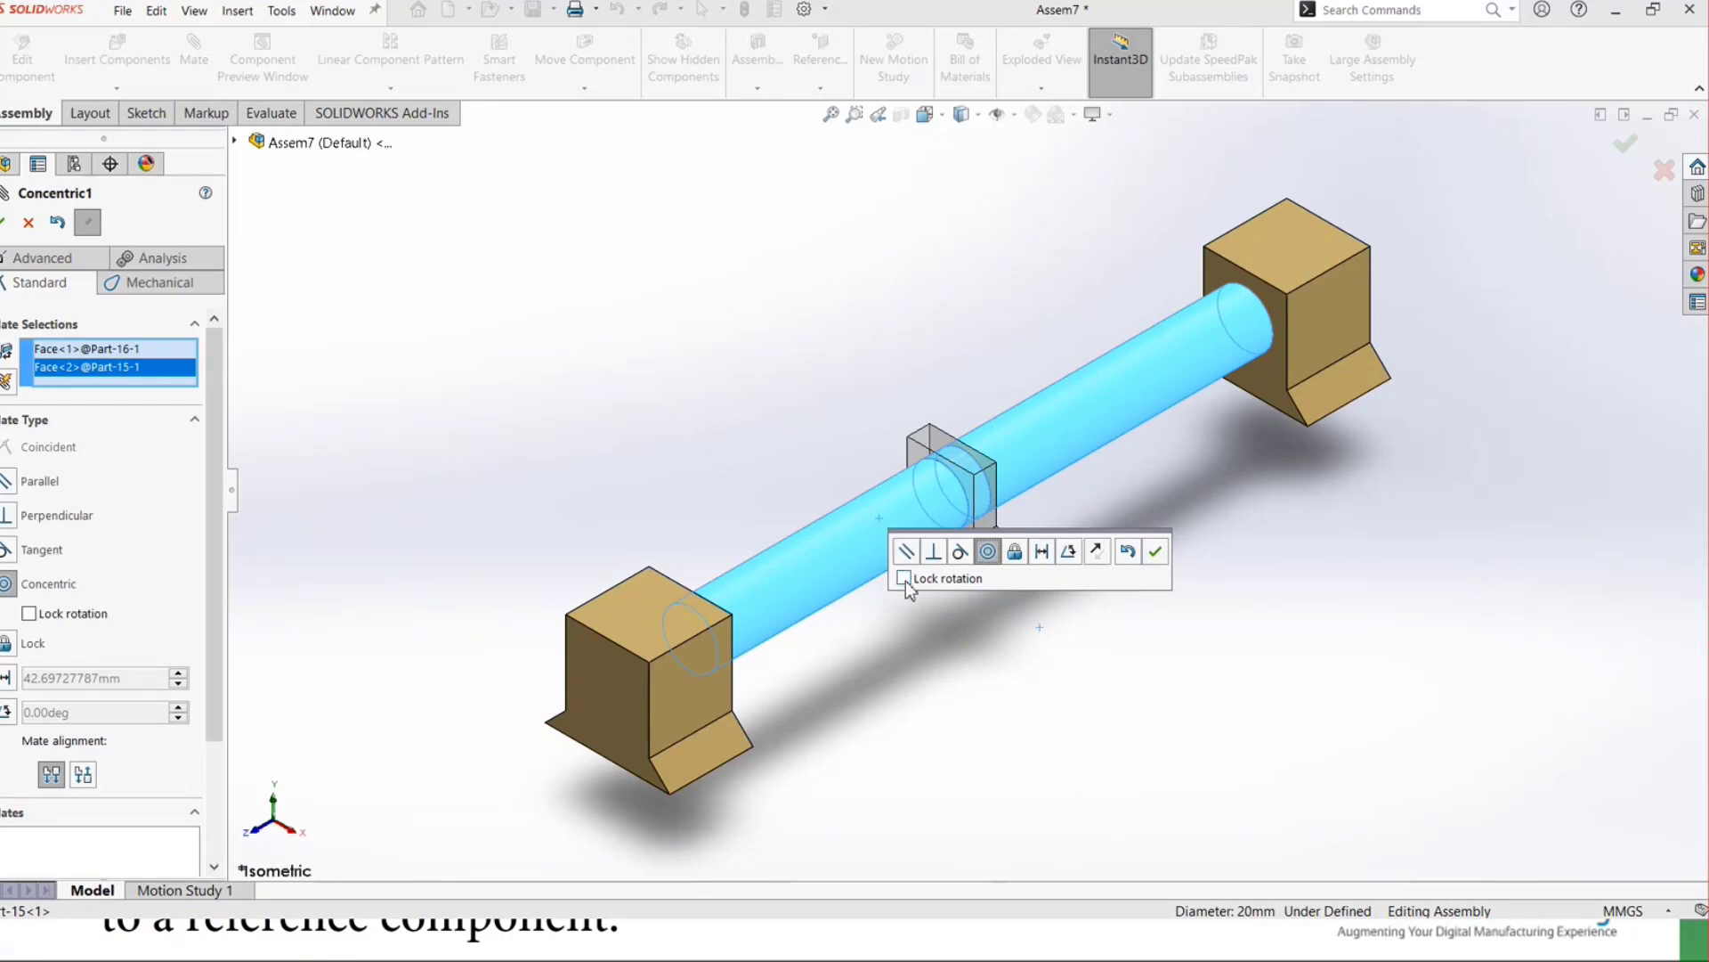
{"action": "left_click", "coordinate": [904, 579]}
{"action": "left_click", "coordinate": [1159, 559]}
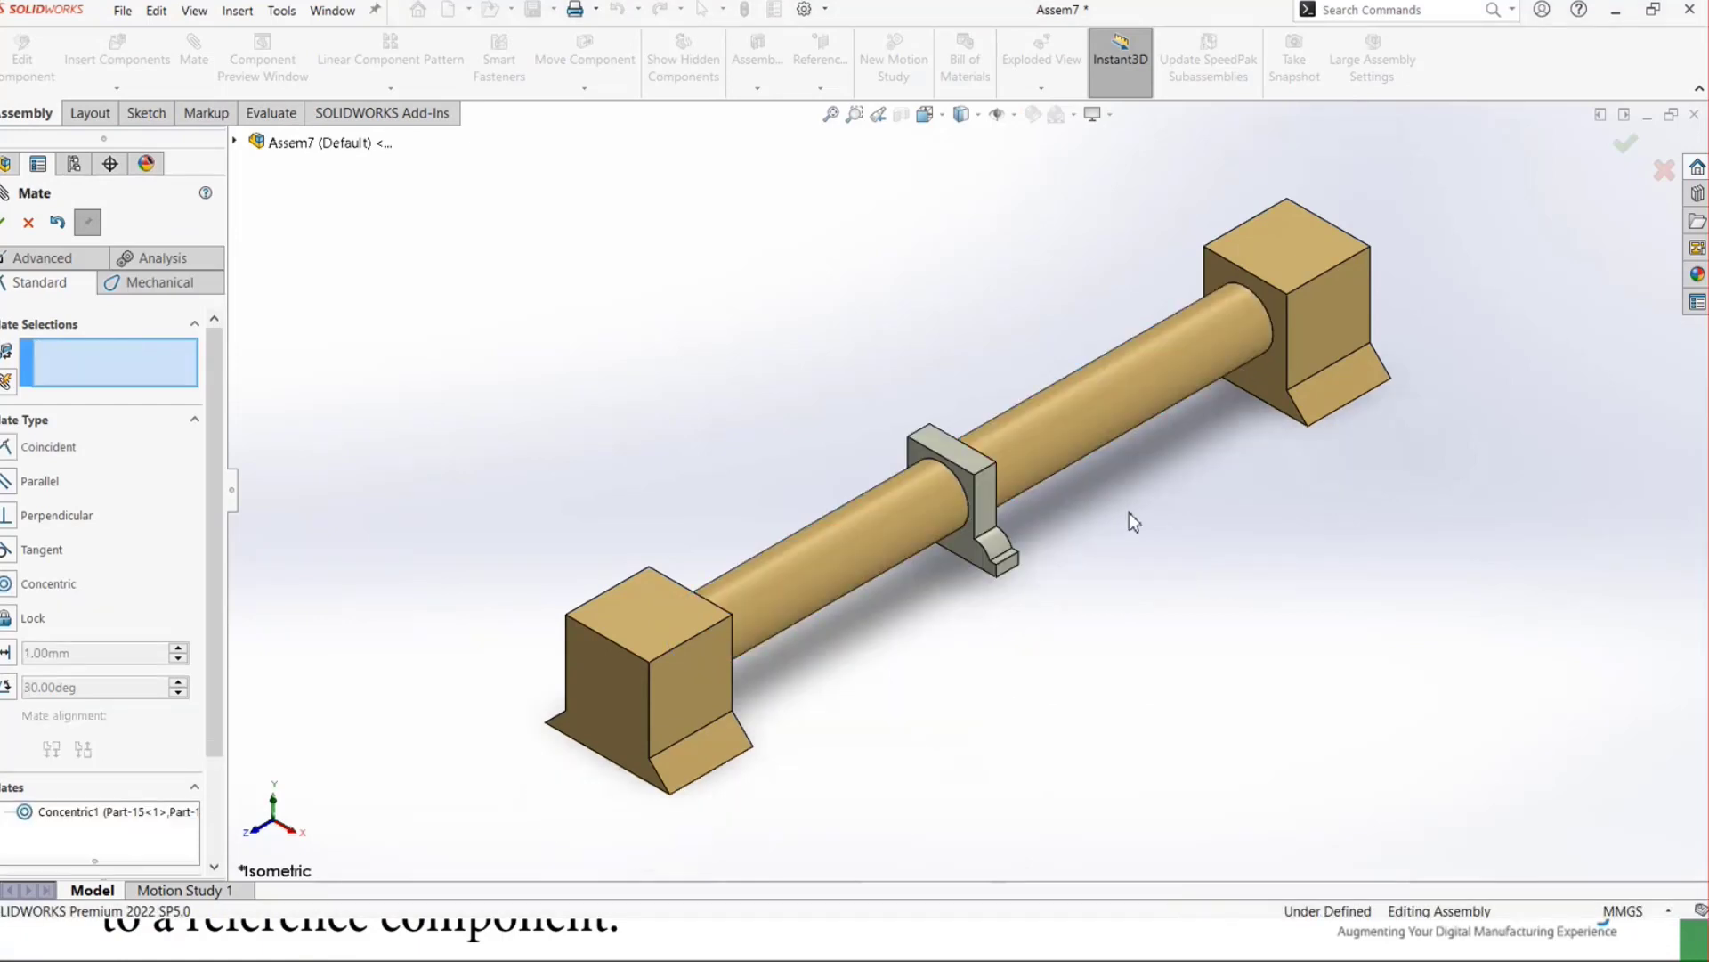
{"action": "key", "text": "Escape"}
{"action": "left_click_drag", "start_coordinate": [984, 525], "coordinate": [935, 592]}
{"action": "left_click", "coordinate": [852, 467]}
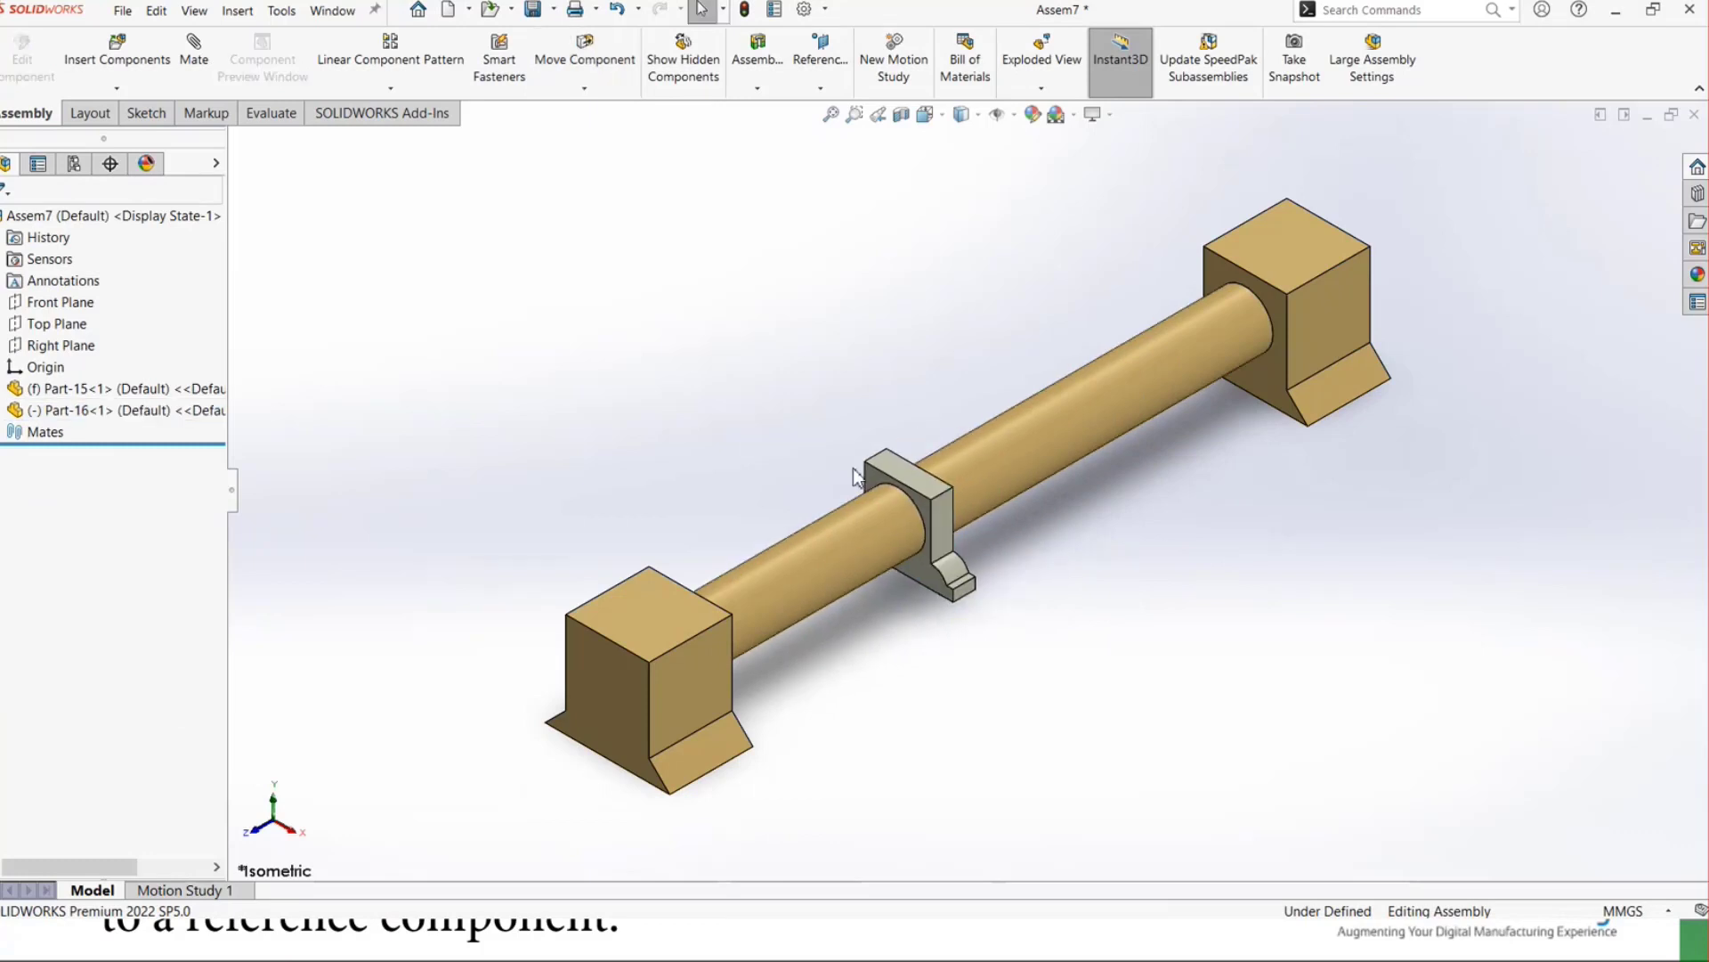
- Copy the Part-16 bracket, mate the copy's bore concentric to the bar, and slide both brackets close together near mid-bar
{"action": "left_click_drag", "start_coordinate": [911, 471], "coordinate": [1176, 517], "text": "ctrl"}
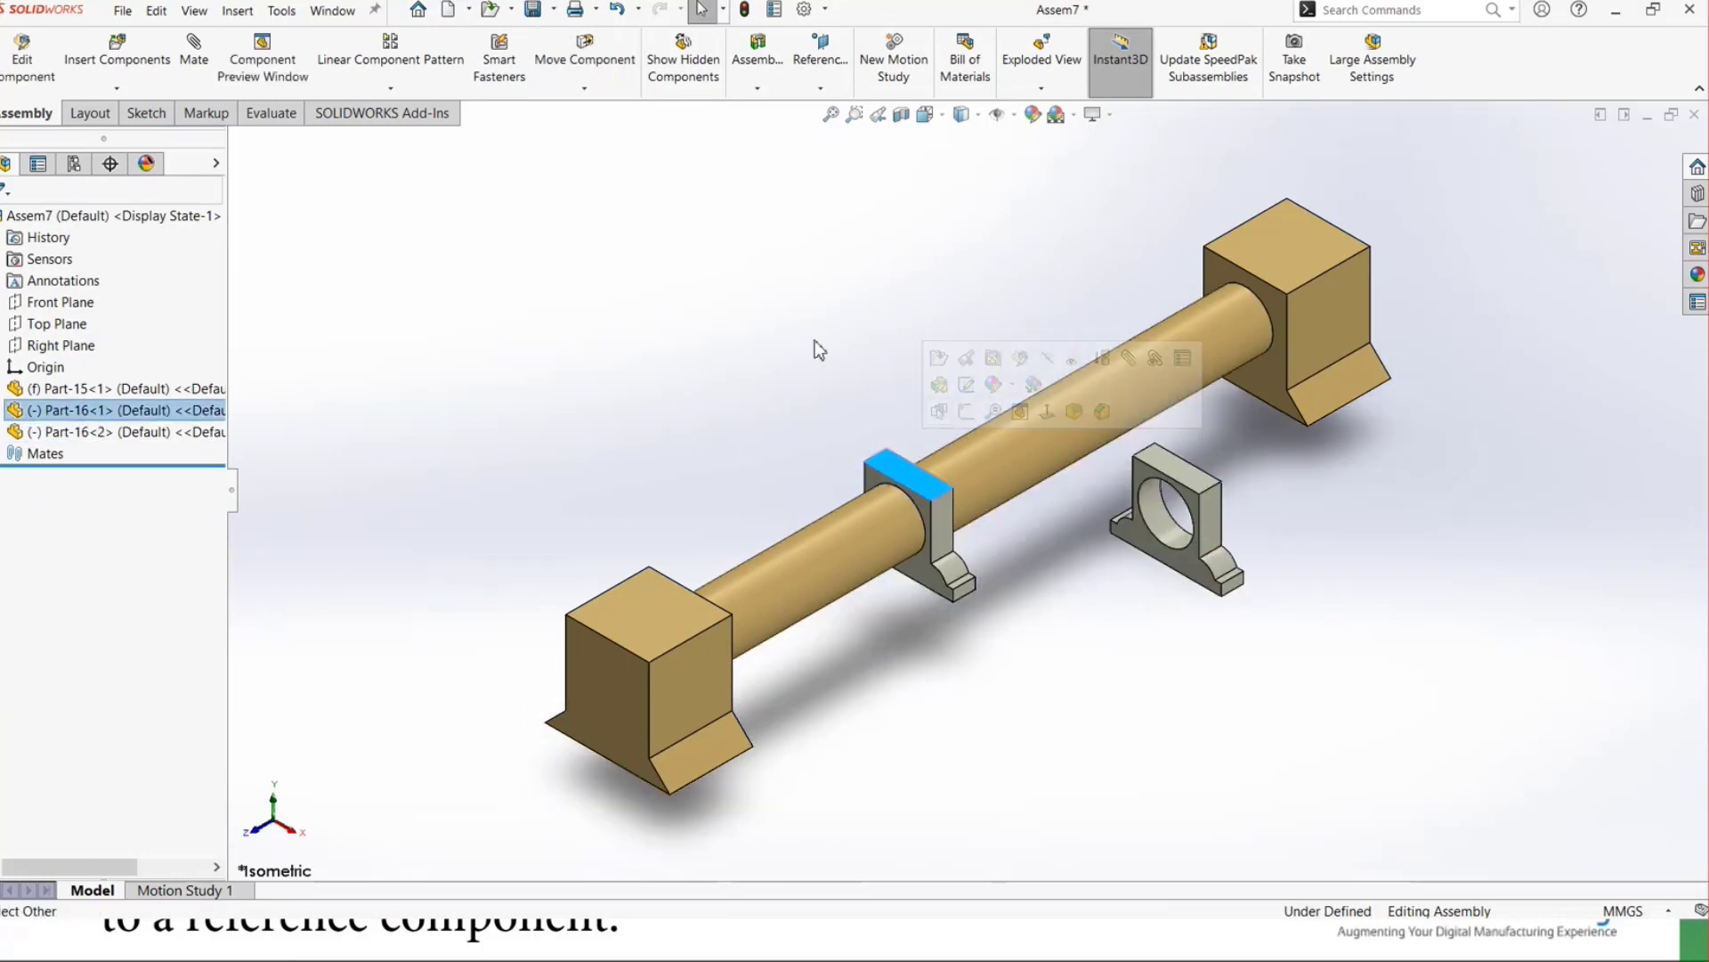
{"action": "left_click", "coordinate": [729, 287]}
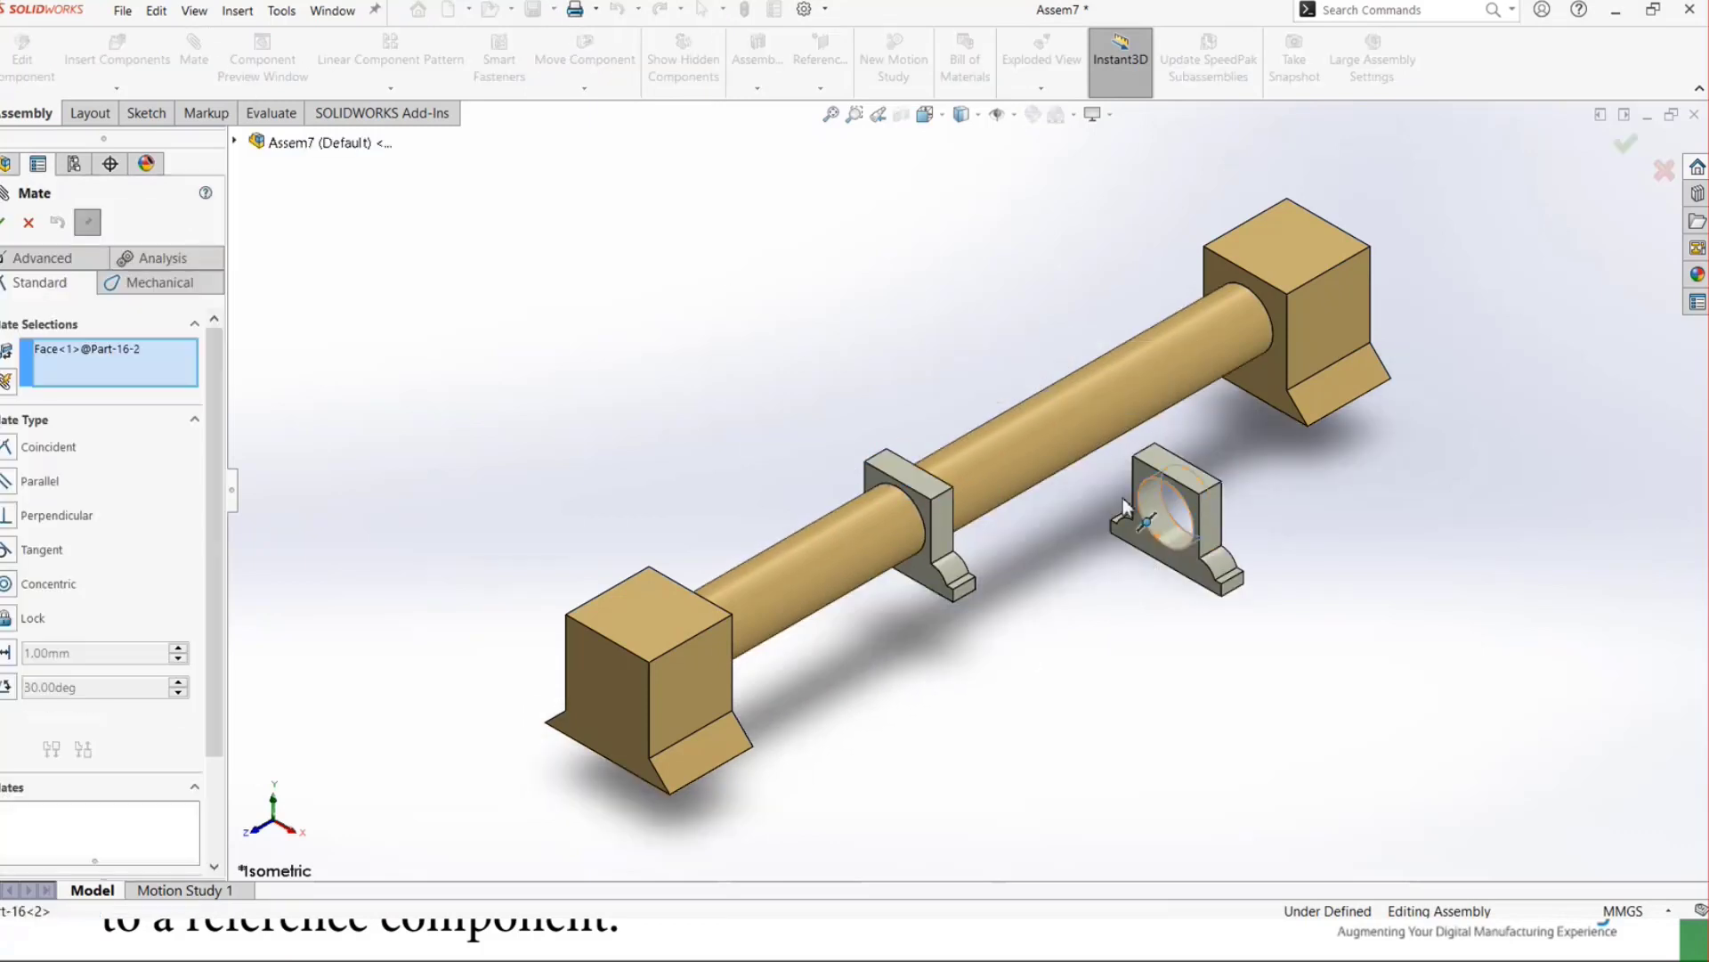
{"action": "left_click", "coordinate": [1153, 512]}
{"action": "left_click", "coordinate": [992, 430]}
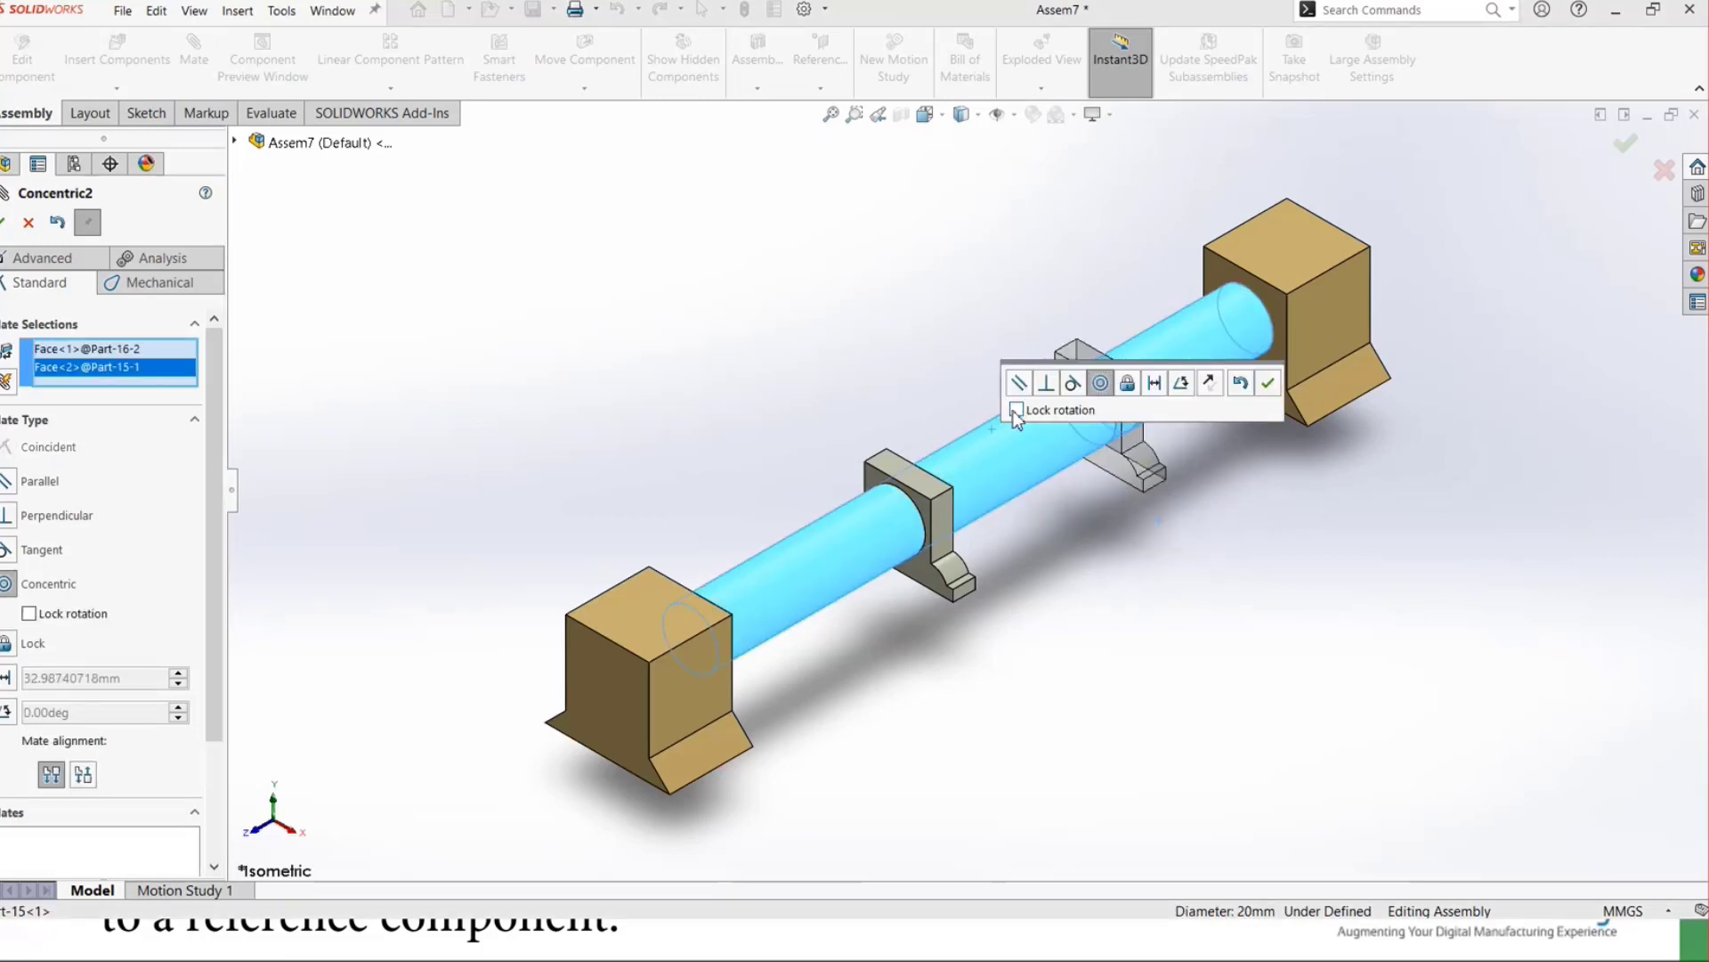
{"action": "left_click", "coordinate": [1268, 383]}
{"action": "key", "text": "Escape"}
{"action": "left_click_drag", "start_coordinate": [1117, 376], "coordinate": [1045, 417]}
{"action": "left_click_drag", "start_coordinate": [927, 483], "coordinate": [960, 463]}
{"action": "left_click", "coordinate": [691, 355]}
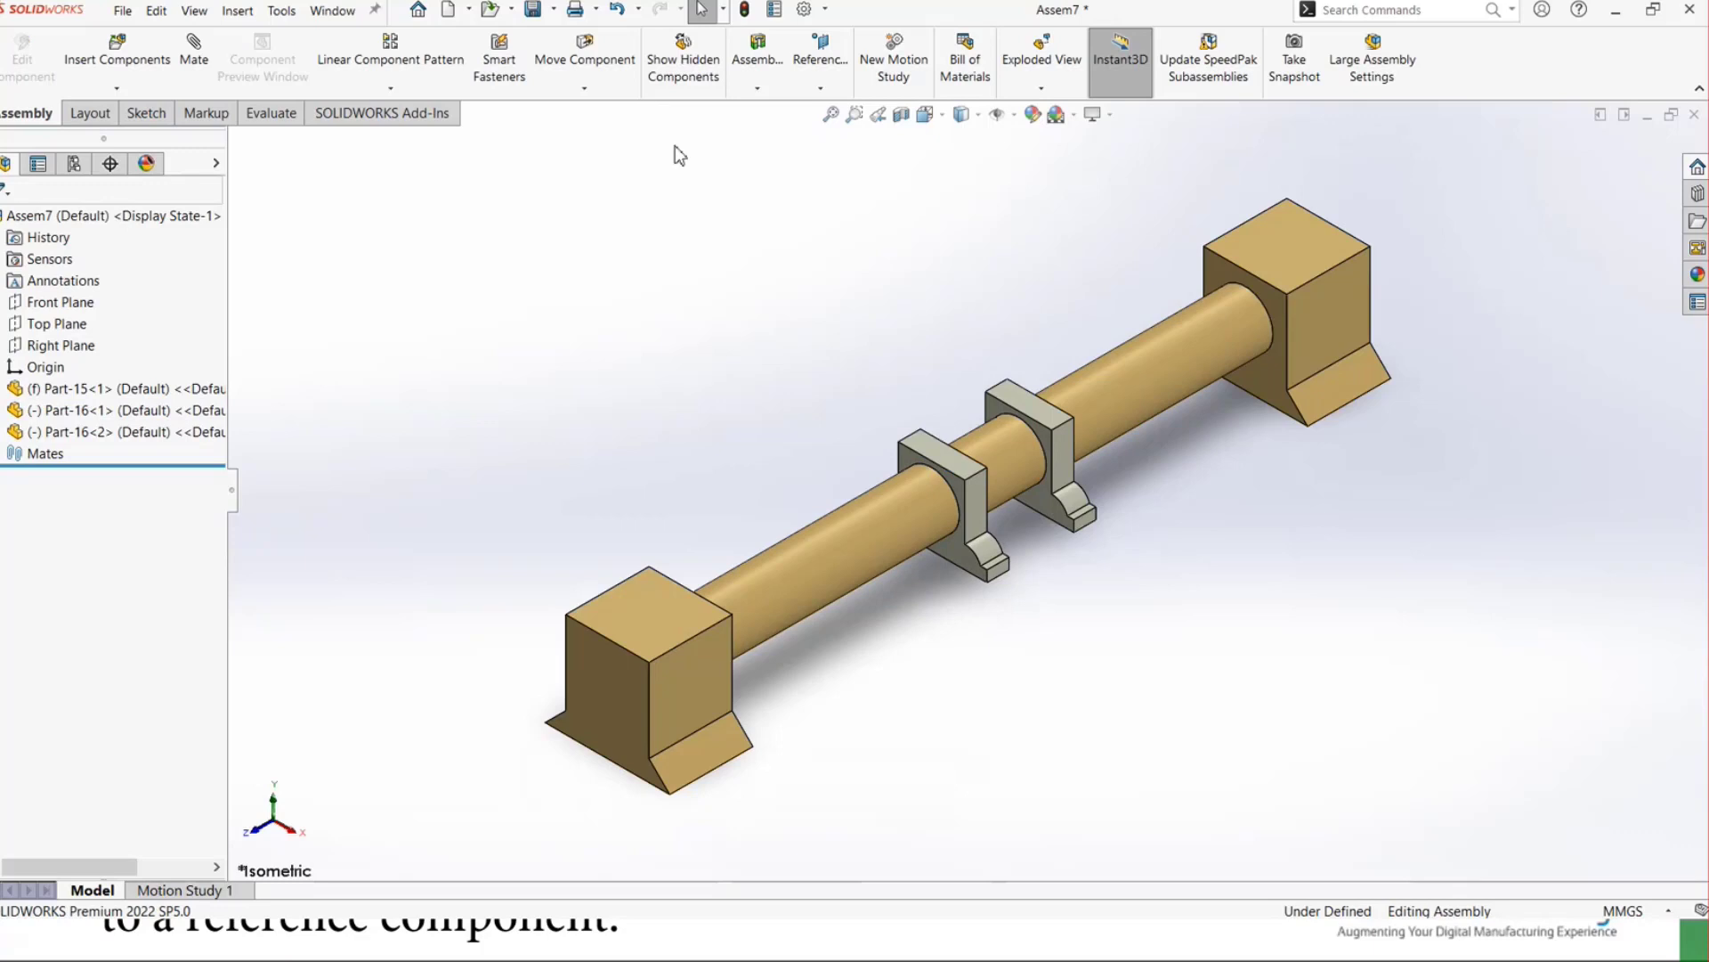
- Set up a Linear/Linear Coupler mate between the matching front faces of the two Part-16 brackets
{"action": "left_click", "coordinate": [201, 47]}
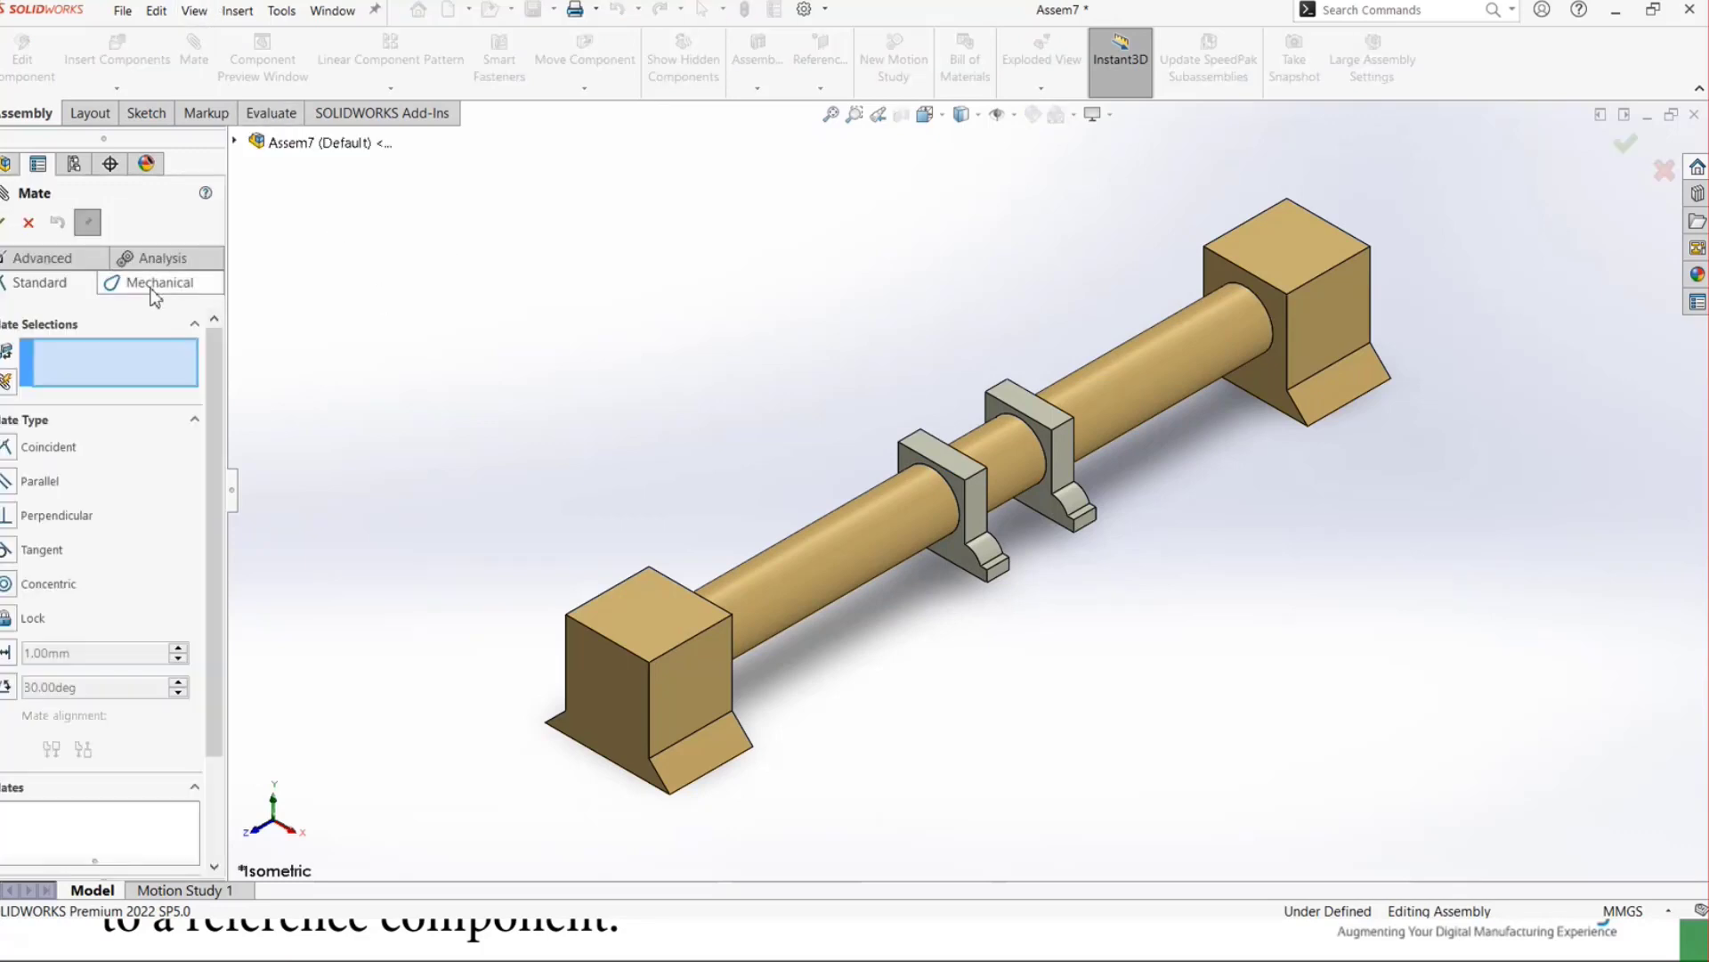
{"action": "left_click", "coordinate": [49, 264]}
{"action": "left_click", "coordinate": [80, 577]}
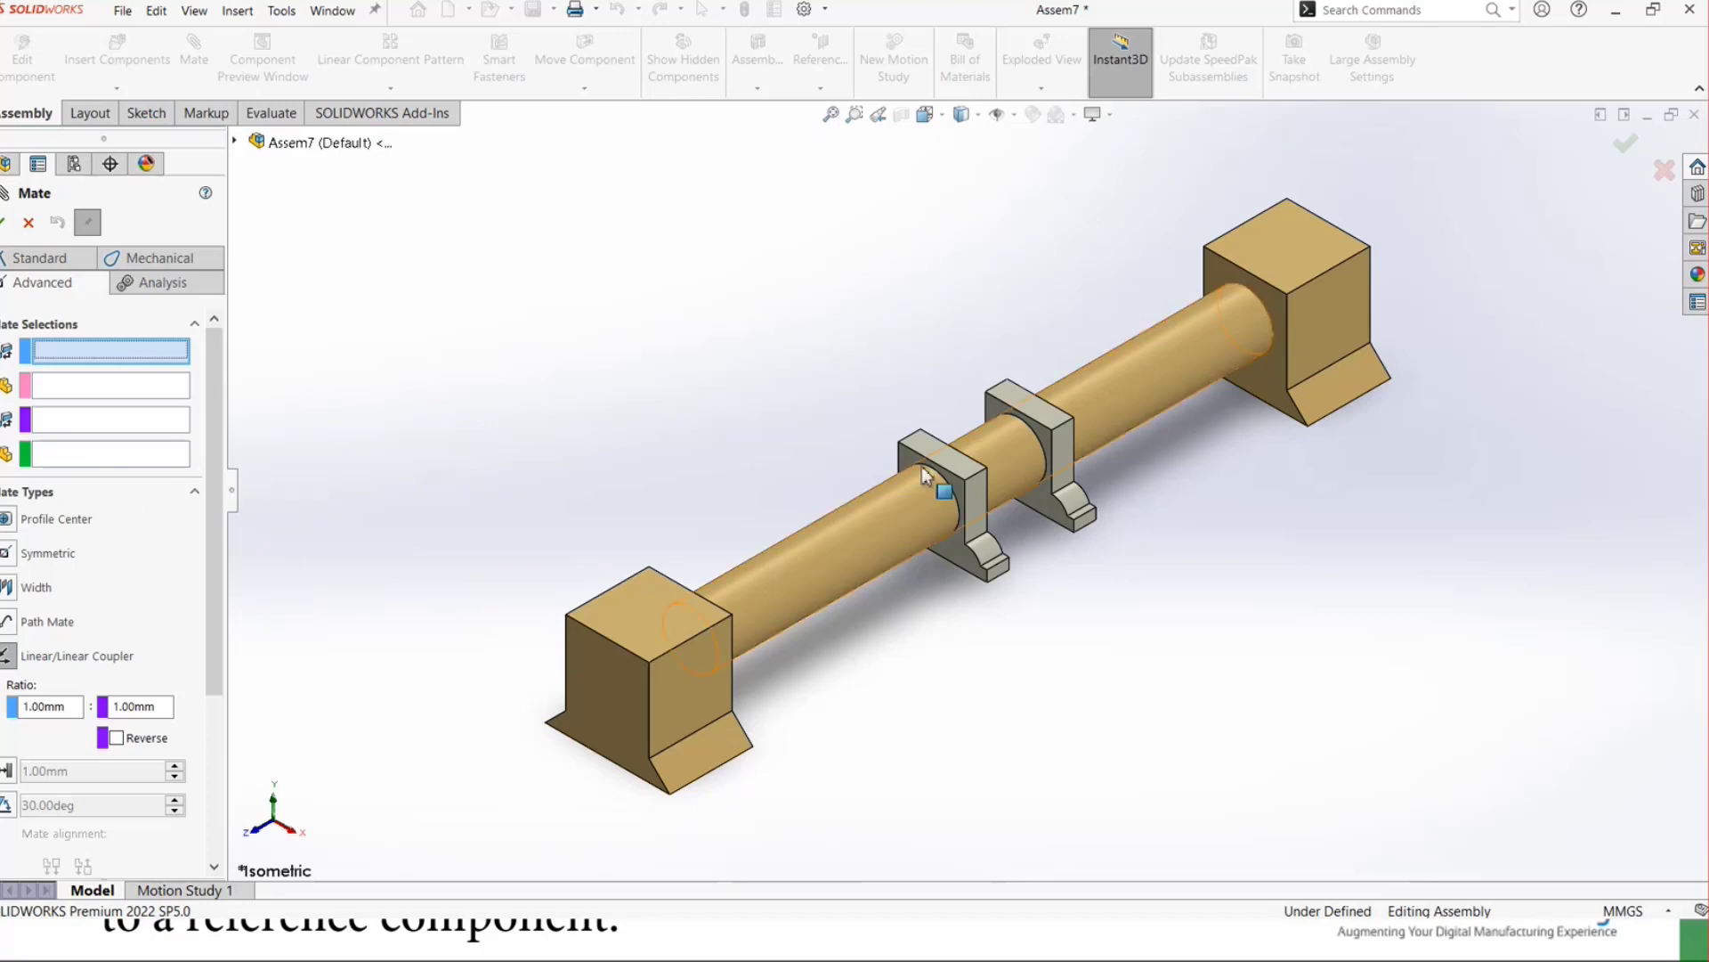
{"action": "scroll", "coordinate": [908, 459], "scroll_direction": "down", "scroll_amount": 3}
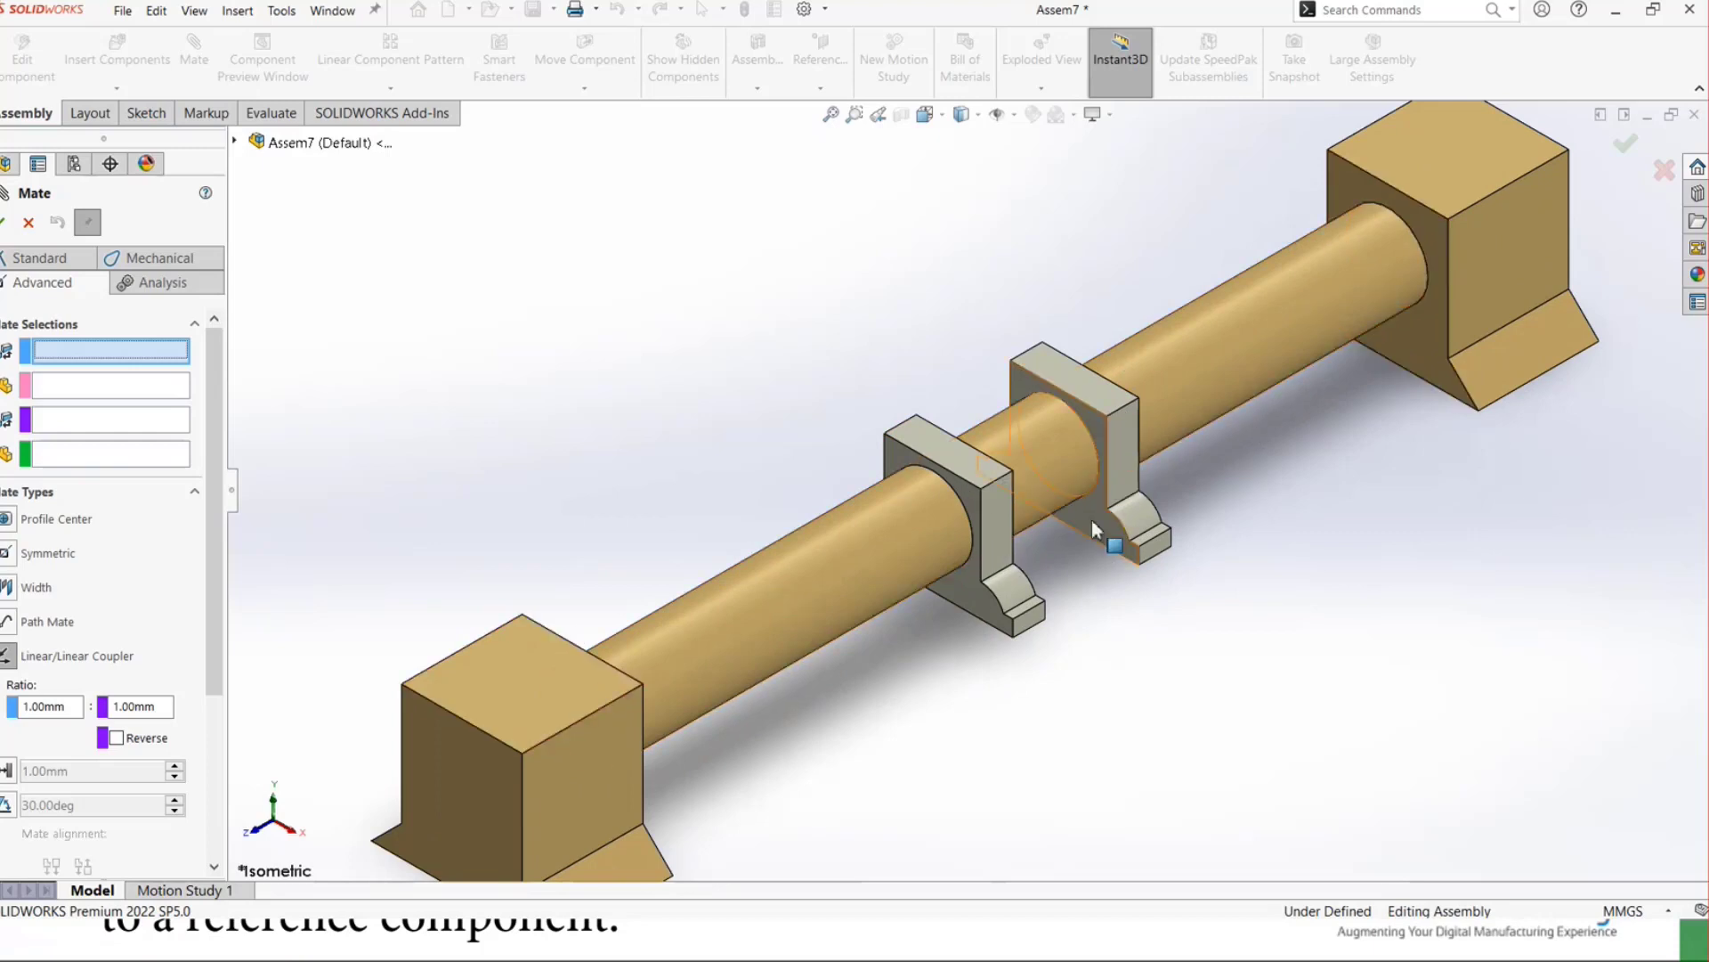
{"action": "left_click", "coordinate": [966, 581]}
{"action": "left_click", "coordinate": [1097, 422]}
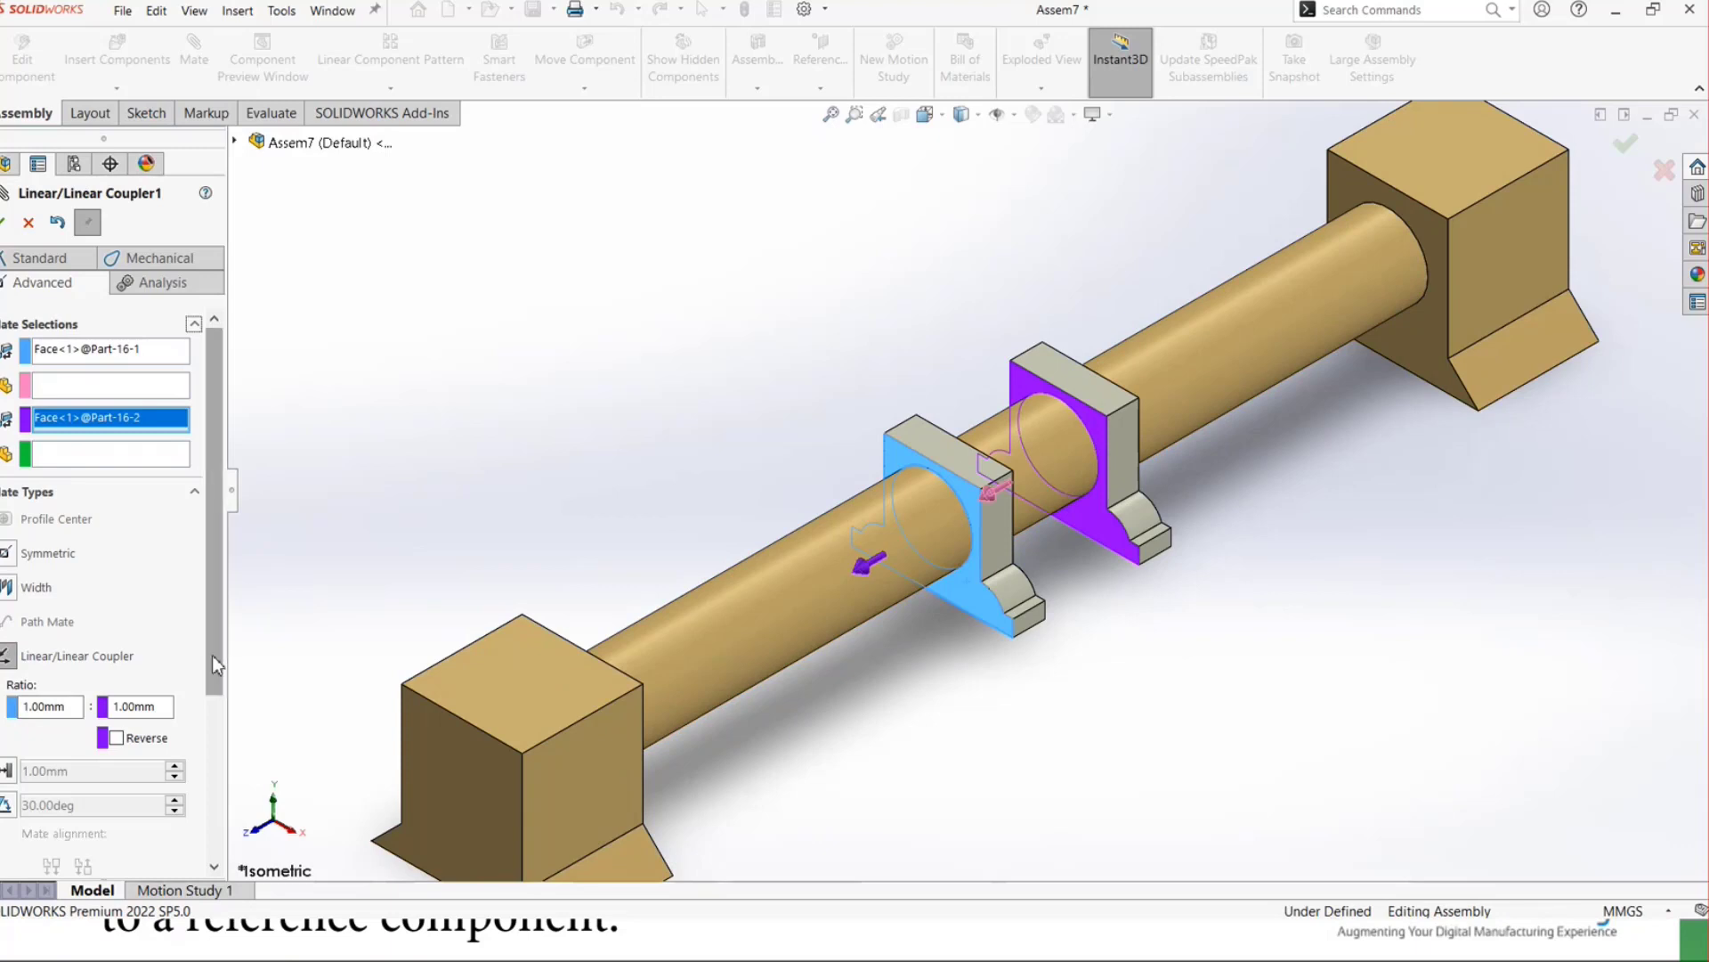
- Apply the coupler at a 1 mm to 5 mm ratio with Reverse enabled, and slide the front bracket to test it
{"action": "scroll", "coordinate": [212, 656], "scroll_direction": "down", "scroll_amount": 3}
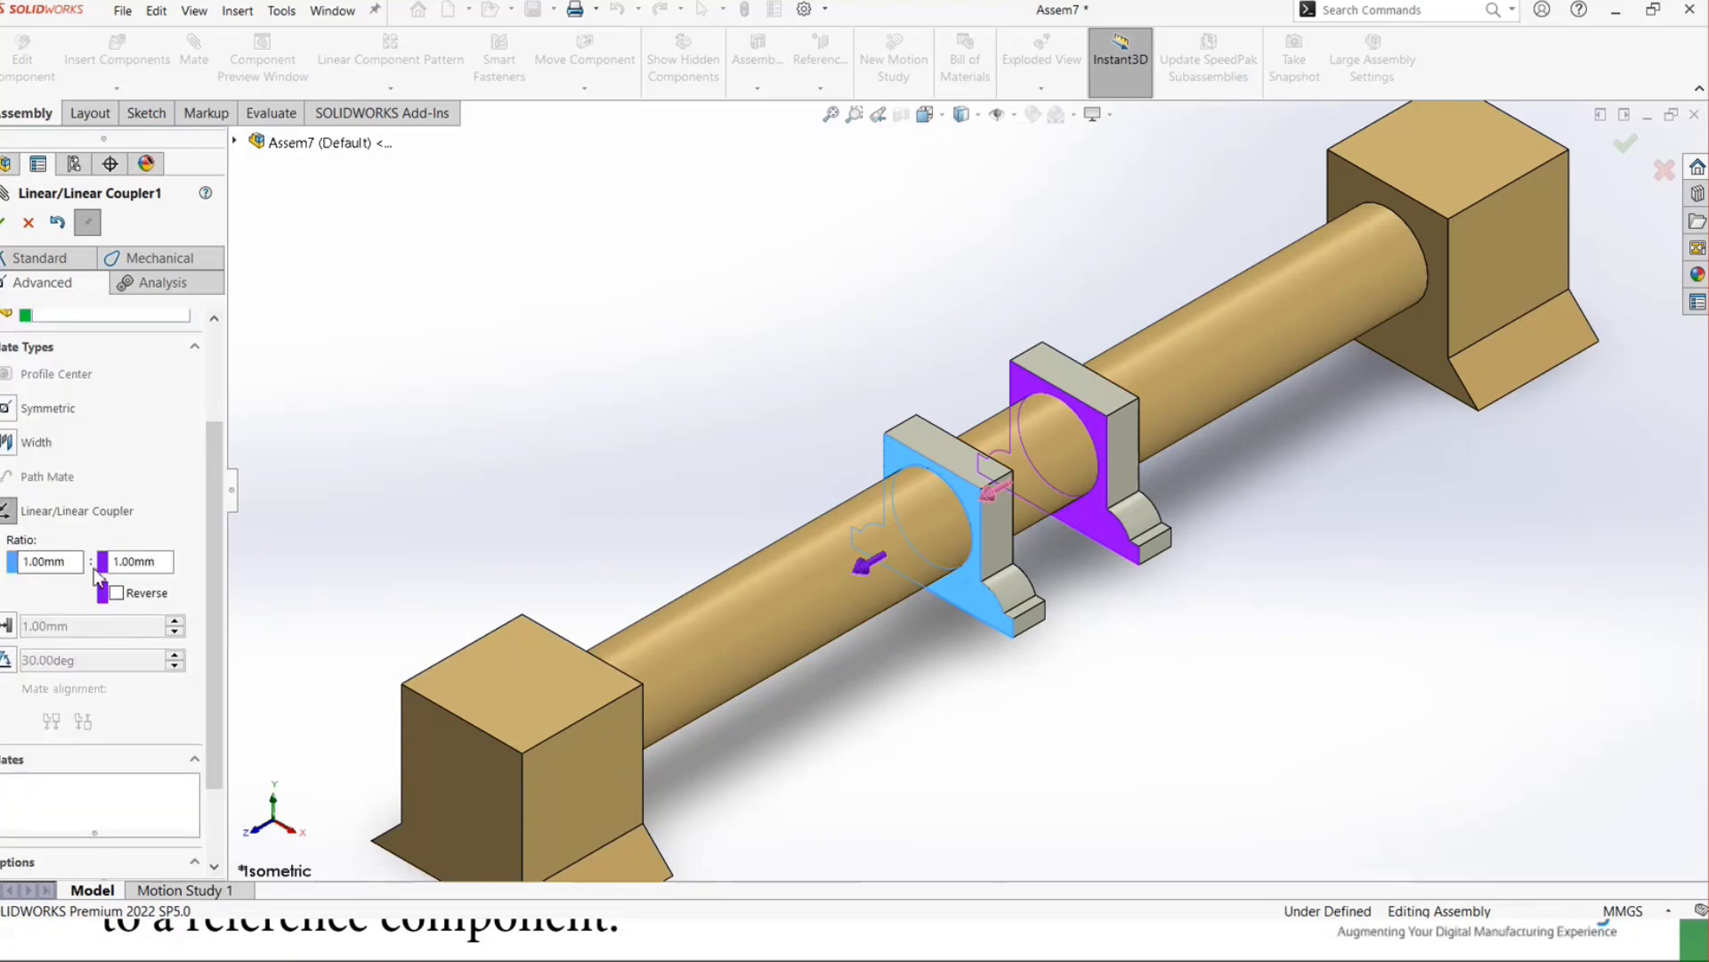
{"action": "scroll", "coordinate": [210, 562], "scroll_direction": "up", "scroll_amount": 3}
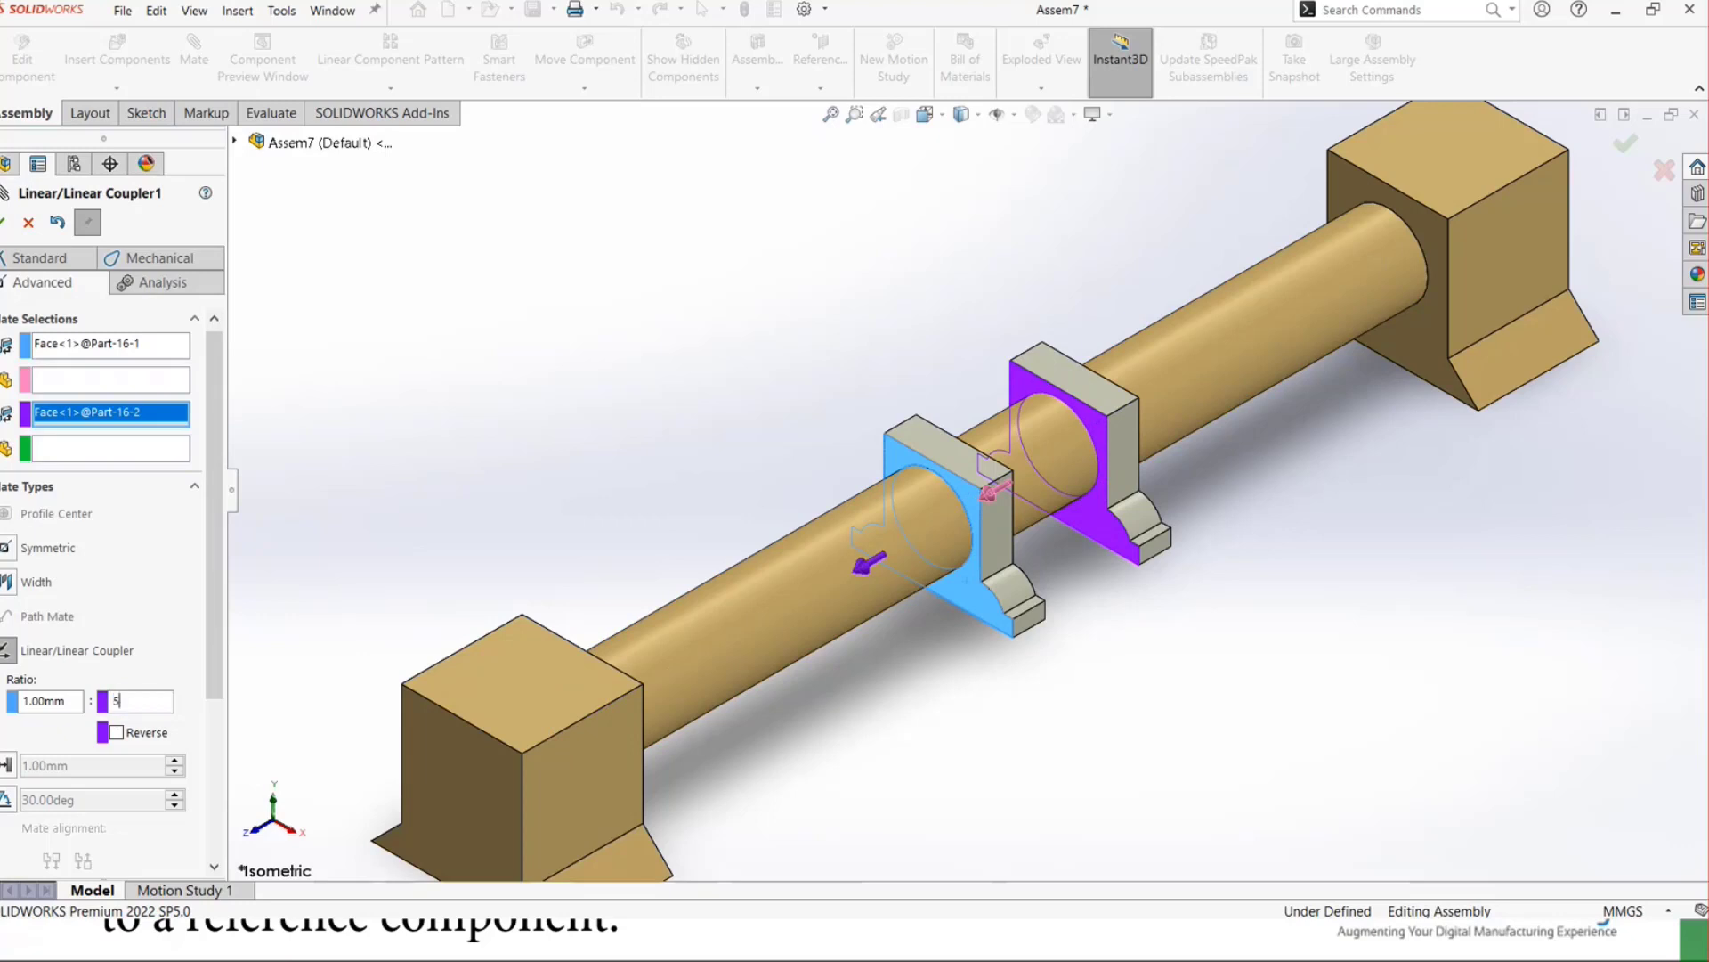
{"action": "left_click", "coordinate": [128, 730]}
{"action": "left_click", "coordinate": [5, 227]}
{"action": "scroll", "coordinate": [737, 418], "scroll_direction": "up", "scroll_amount": 3}
{"action": "key", "text": "Escape"}
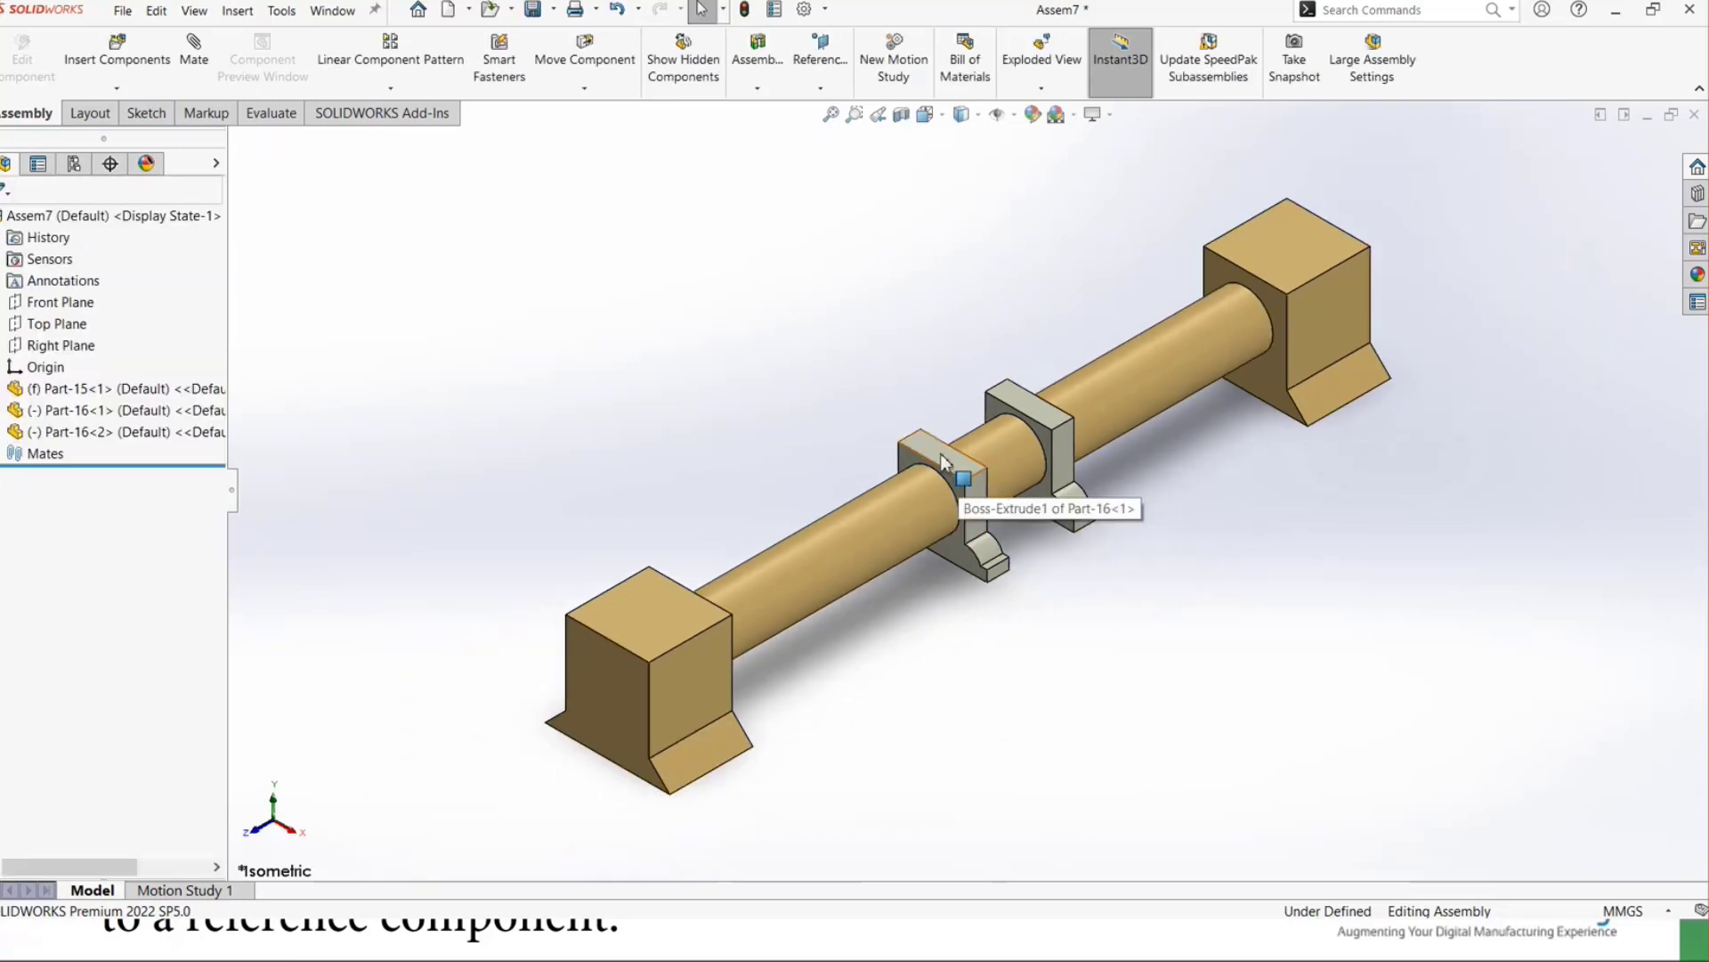
{"action": "left_click", "coordinate": [919, 442]}
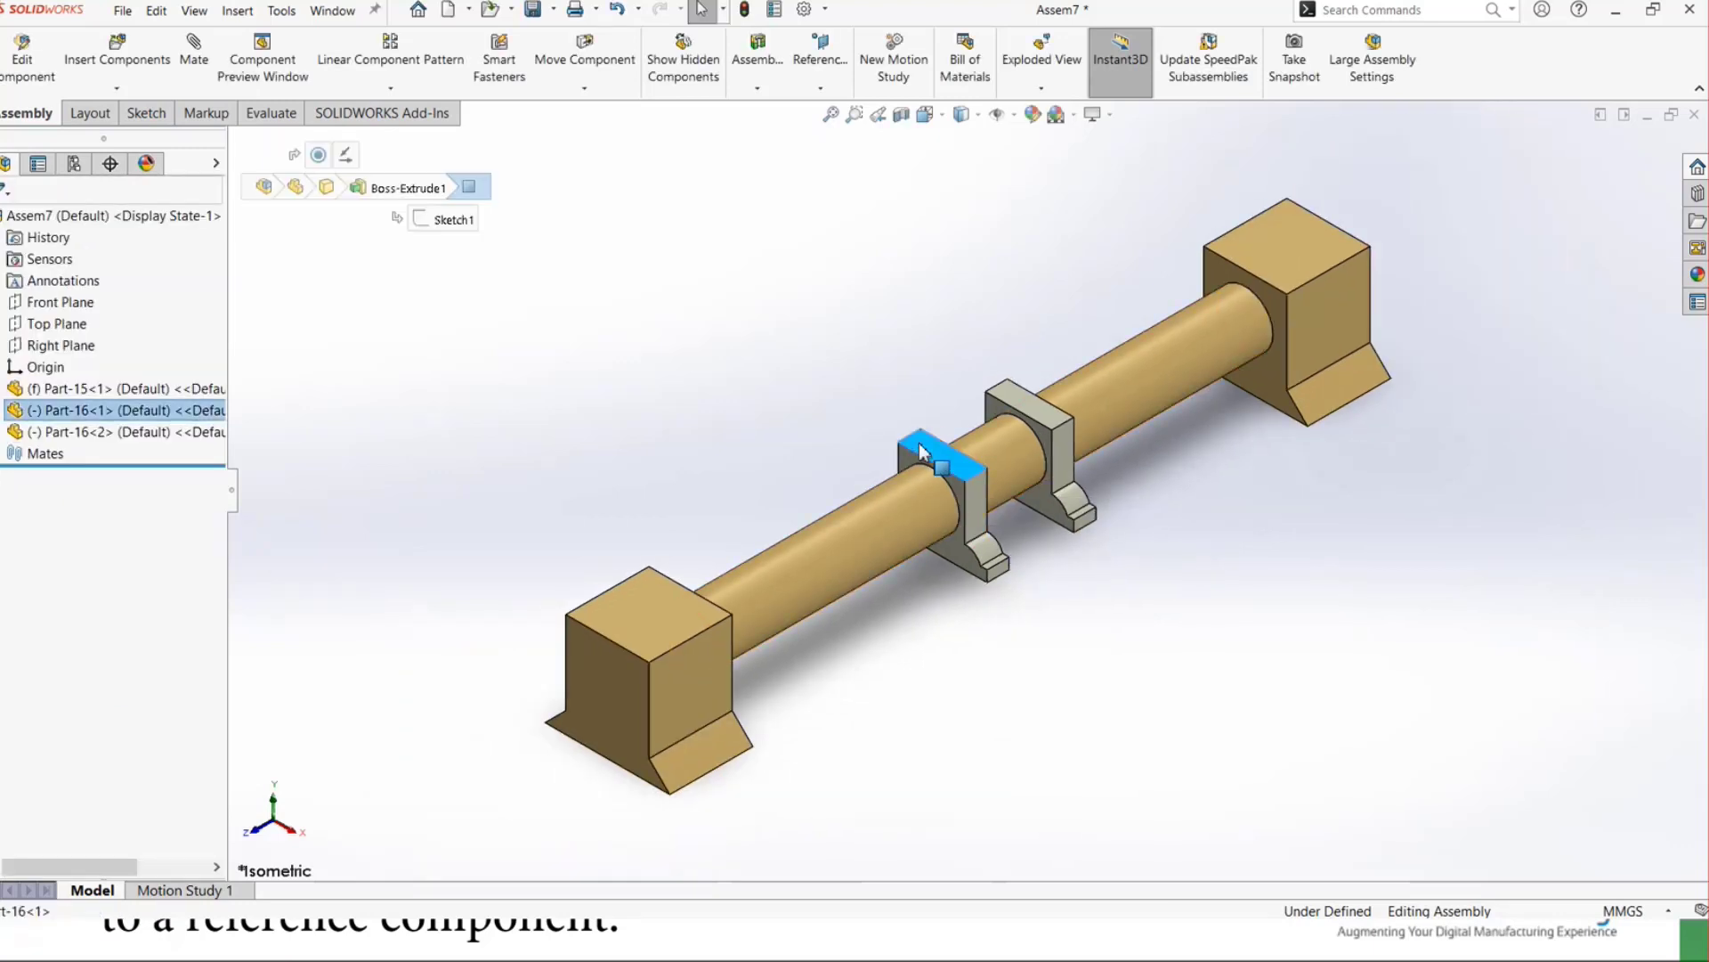
{"action": "mouse_move", "coordinate": [919, 441]}
{"action": "left_mouse_down"}
{"action": "mouse_move", "coordinate": [896, 463]}
{"action": "mouse_move", "coordinate": [916, 437]}
{"action": "mouse_move", "coordinate": [881, 446]}
{"action": "mouse_move", "coordinate": [926, 447]}
{"action": "mouse_move", "coordinate": [890, 467]}
{"action": "mouse_move", "coordinate": [927, 445]}
{"action": "mouse_move", "coordinate": [913, 453]}
{"action": "left_mouse_up"}
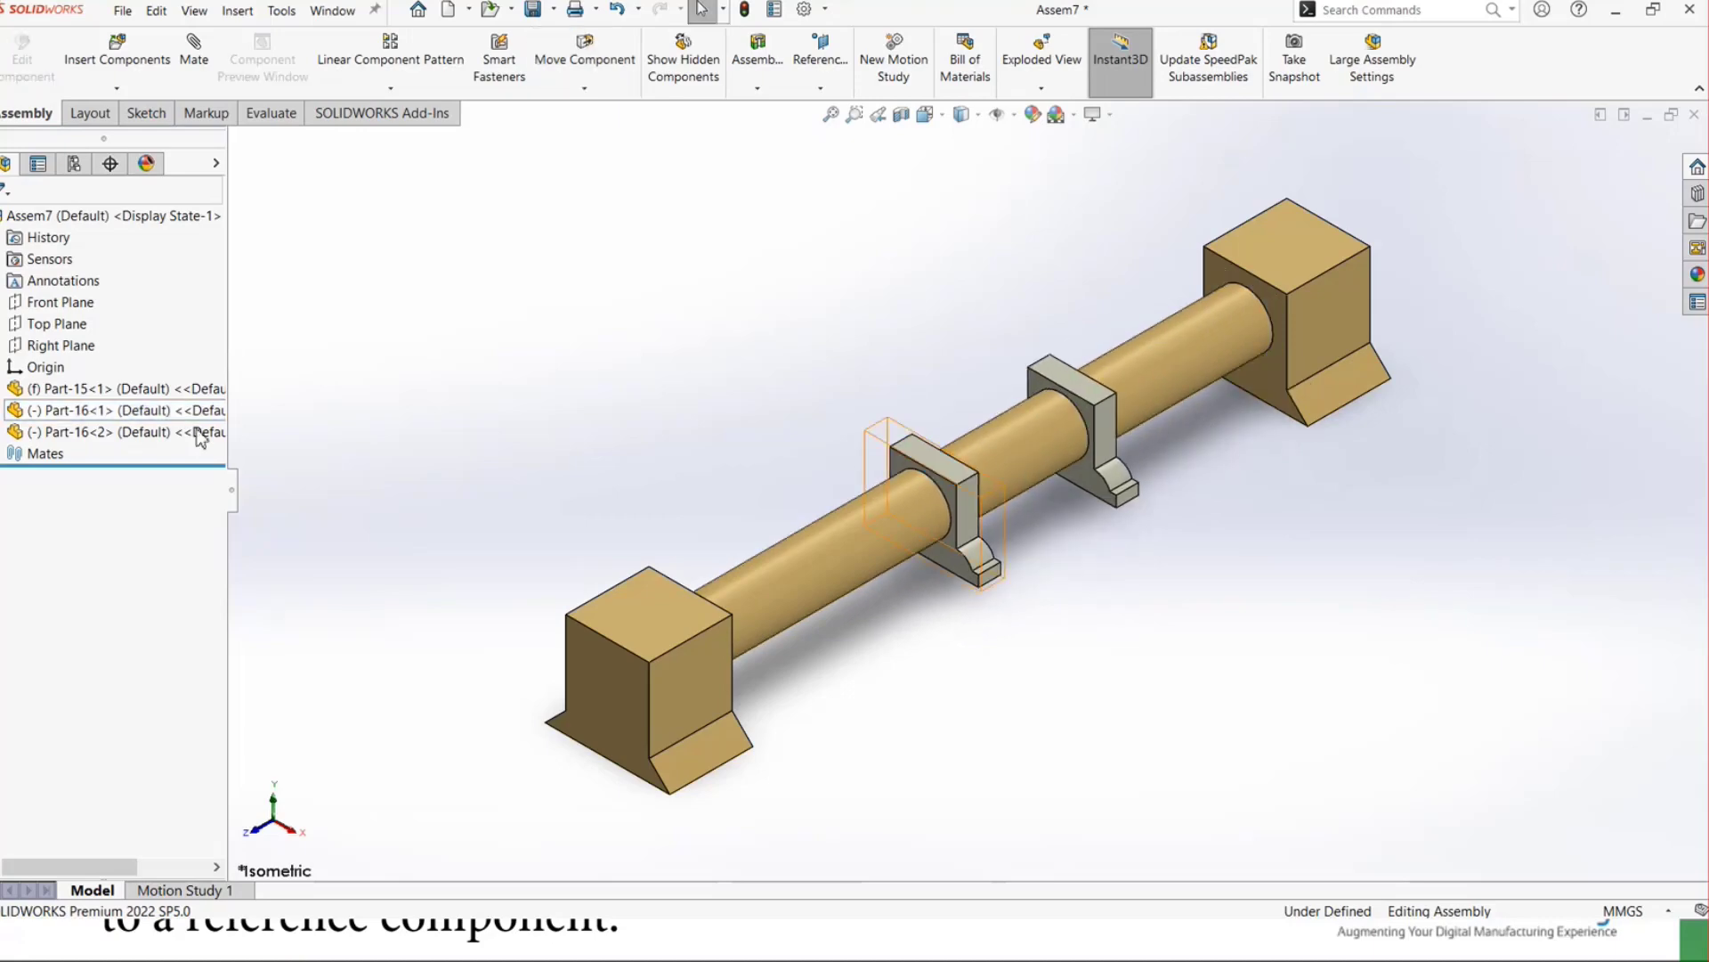
- Reopen the Linear/Linear Coupler mate for editing and accept it with a 1.00 mm to 1.00 mm ratio
{"action": "left_click", "coordinate": [3, 455]}
{"action": "left_click", "coordinate": [116, 518]}
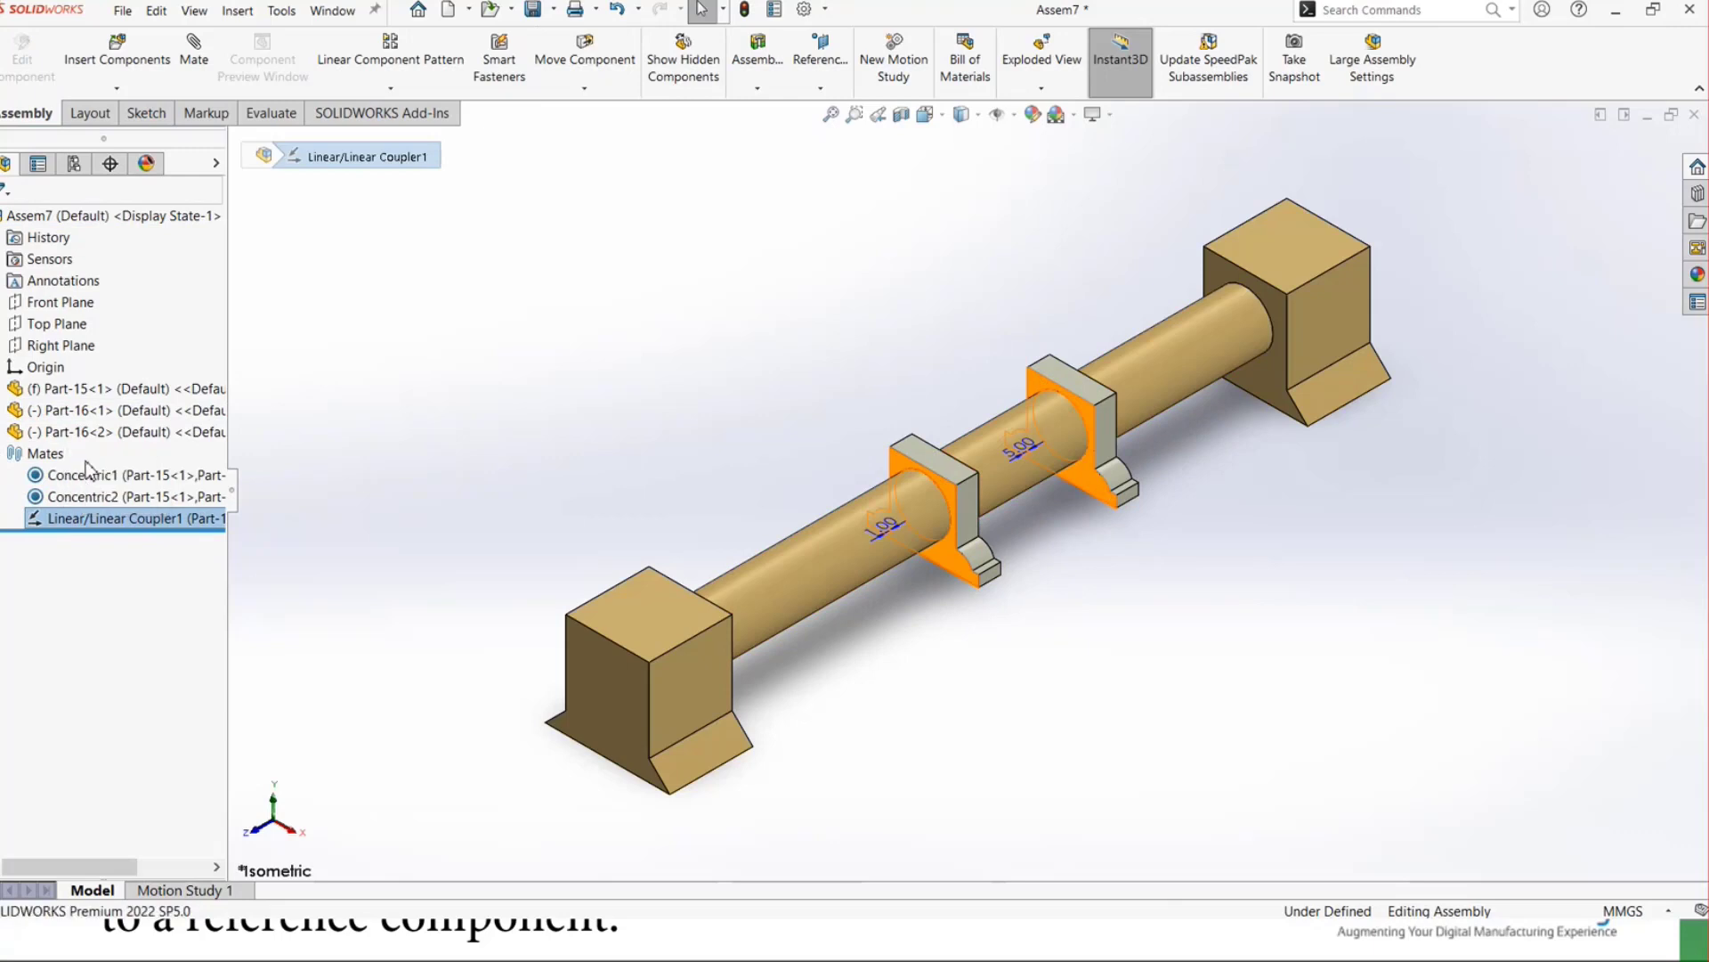
{"action": "double_click", "coordinate": [116, 517]}
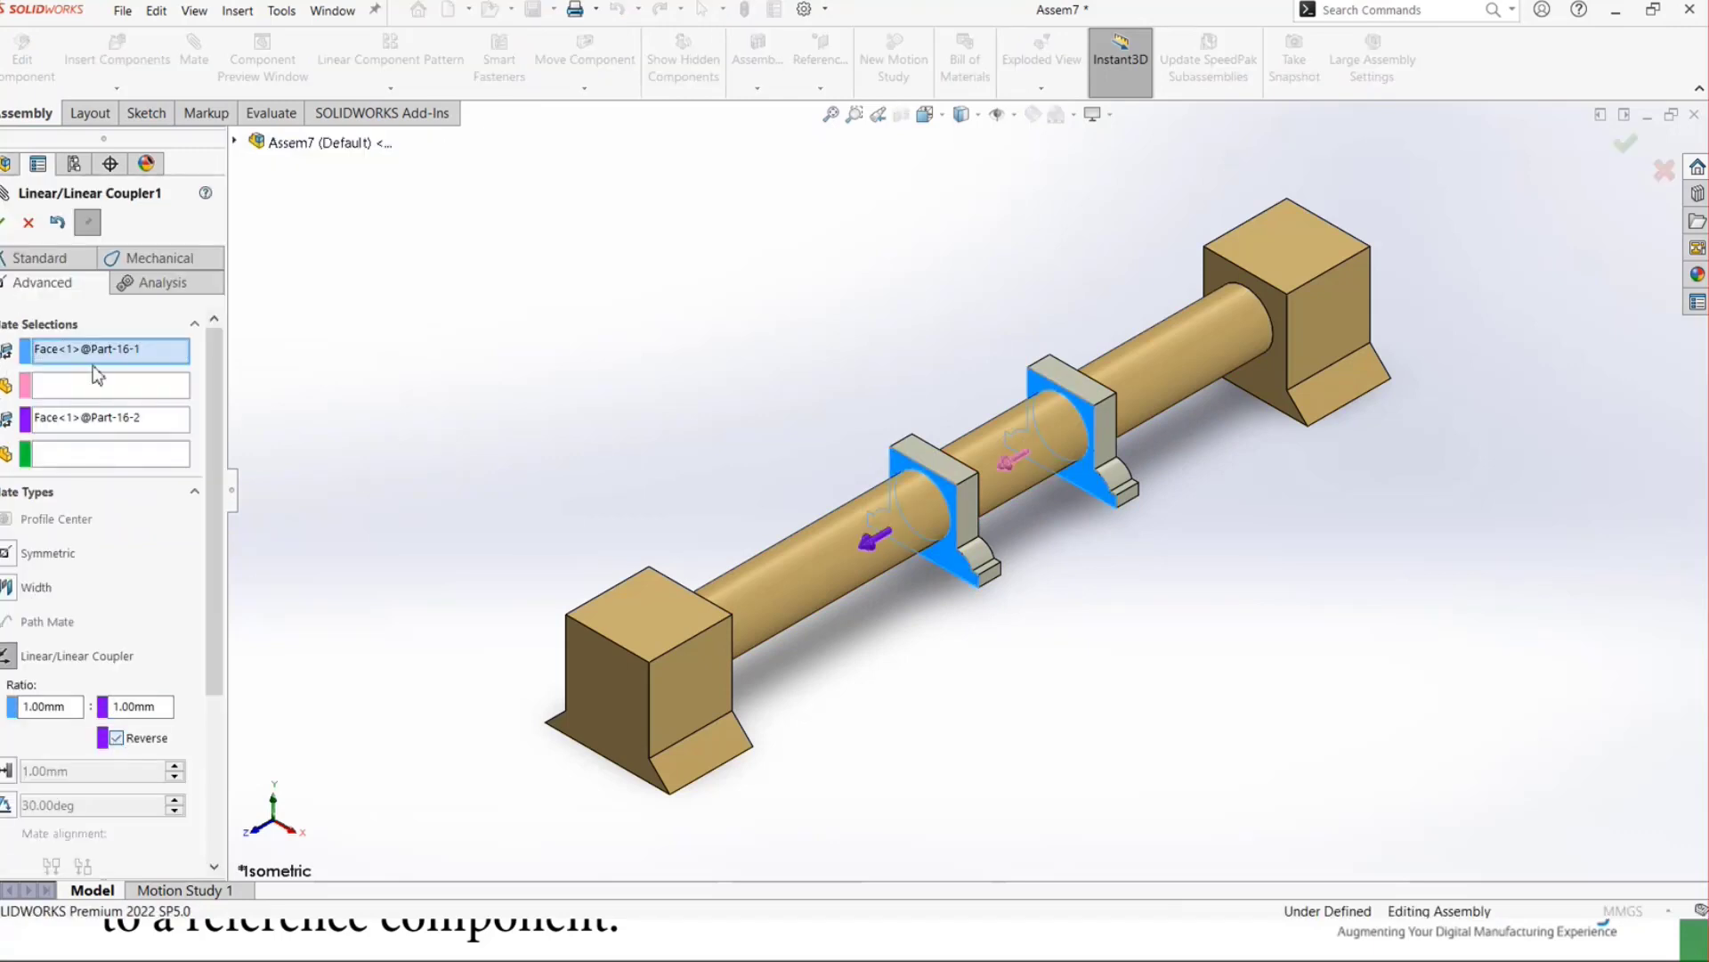
{"action": "left_click", "coordinate": [4, 223]}
- Slide the front bracket back and forth along the bar to check the coupled motion, ending in the isometric view
{"action": "left_click_drag", "start_coordinate": [953, 485], "coordinate": [931, 361]}
{"action": "left_click", "coordinate": [1029, 396]}
{"action": "left_click", "coordinate": [846, 431]}
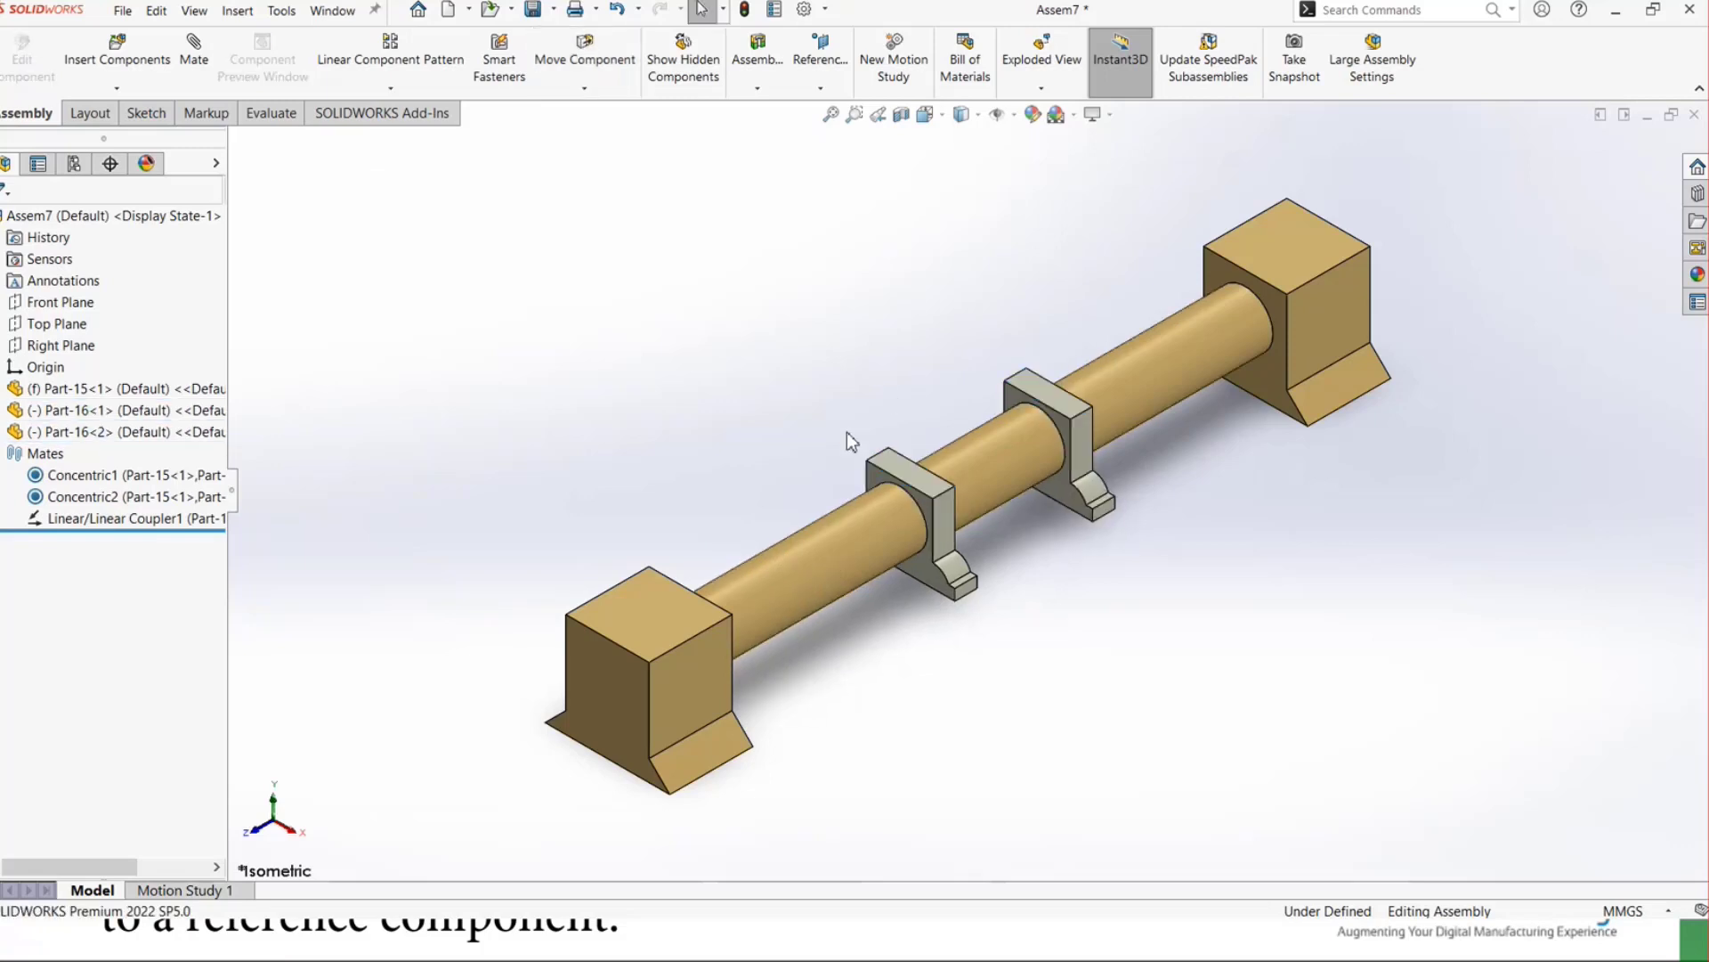
{"action": "left_click_drag", "start_coordinate": [917, 490], "coordinate": [874, 584]}
{"action": "key", "text": "Escape"}
{"action": "left_click_drag", "start_coordinate": [852, 510], "coordinate": [906, 481]}
{"action": "left_click", "coordinate": [713, 351]}
{"action": "middle_click_drag", "start_coordinate": [667, 523], "coordinate": [626, 504]}
{"action": "key", "text": "ctrl+7"}
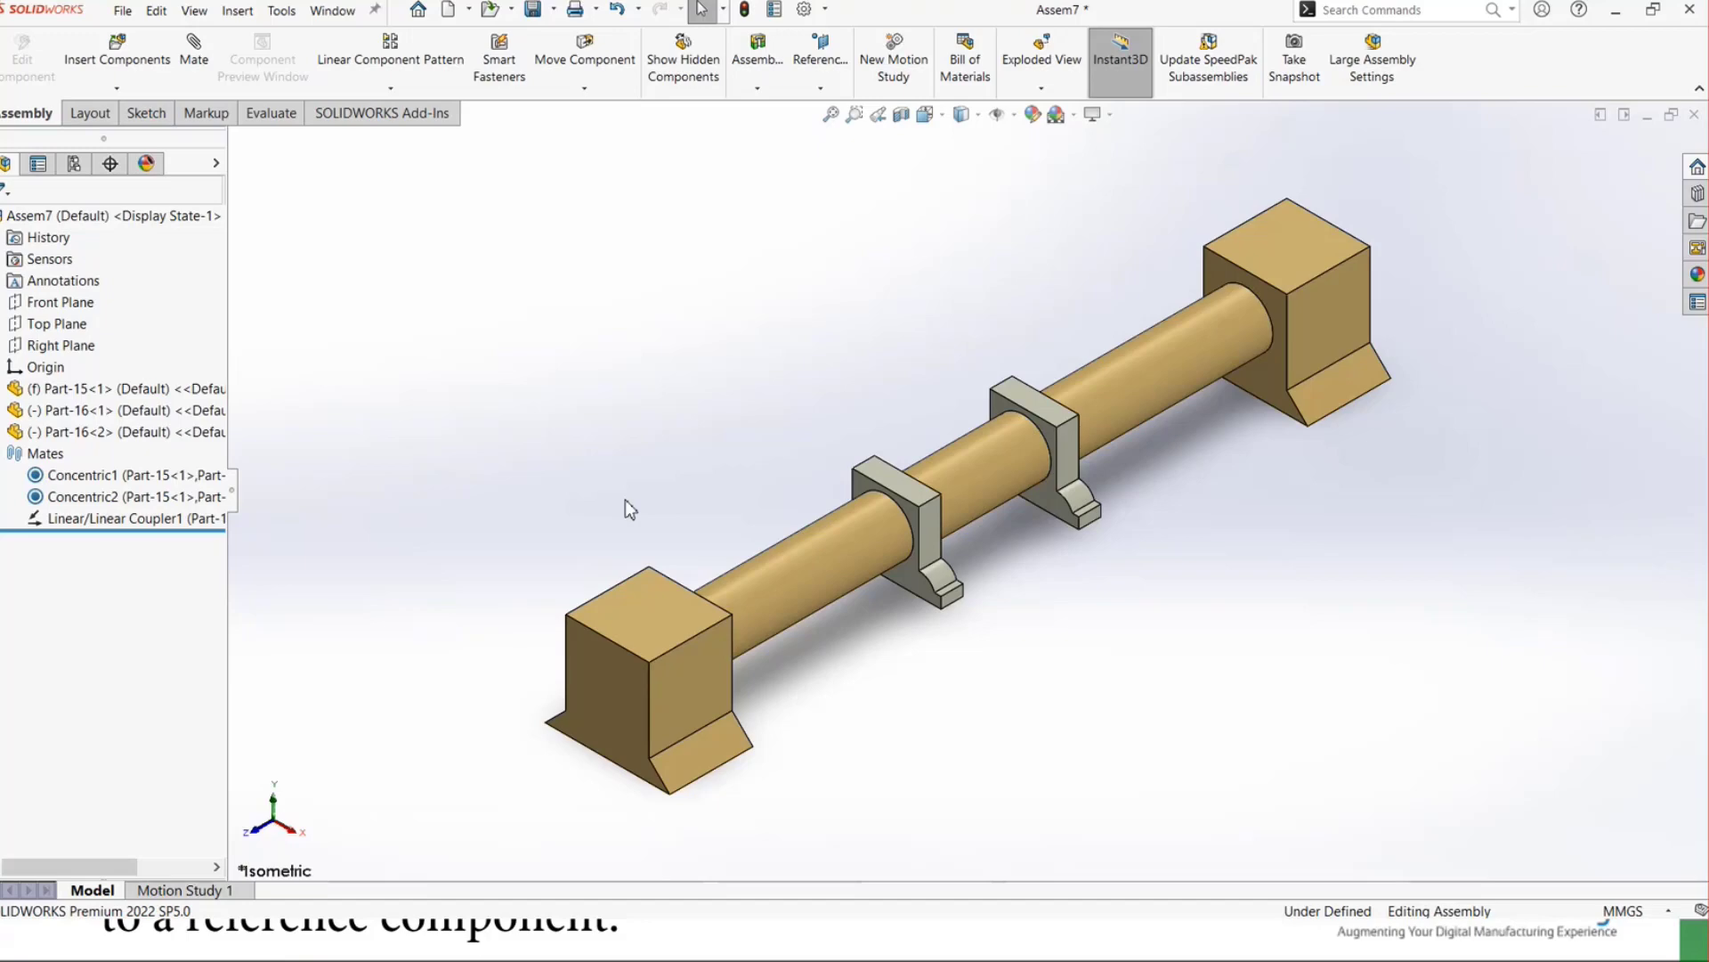
- Switch to the PowerPoint presentation and advance from the Linear/Linear Coupler slide to the Limit Mates slide
{"action": "key", "text": "super+Tab"}
{"action": "left_click", "coordinate": [656, 222]}
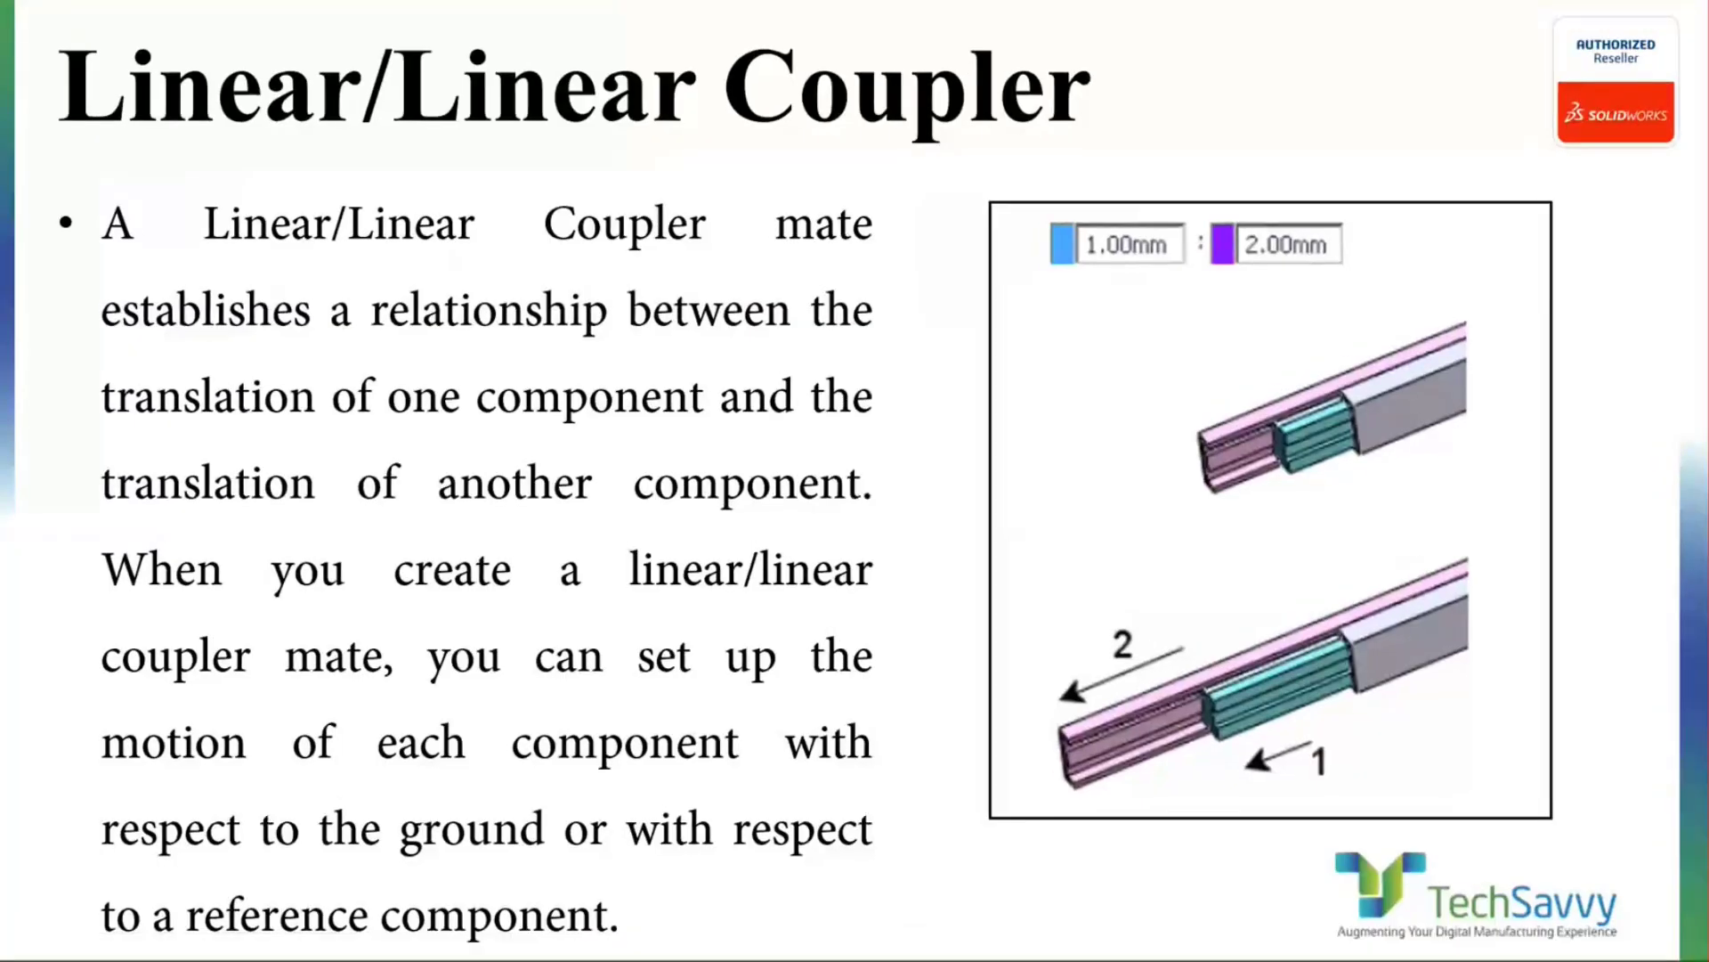
{"action": "key", "text": "Right"}
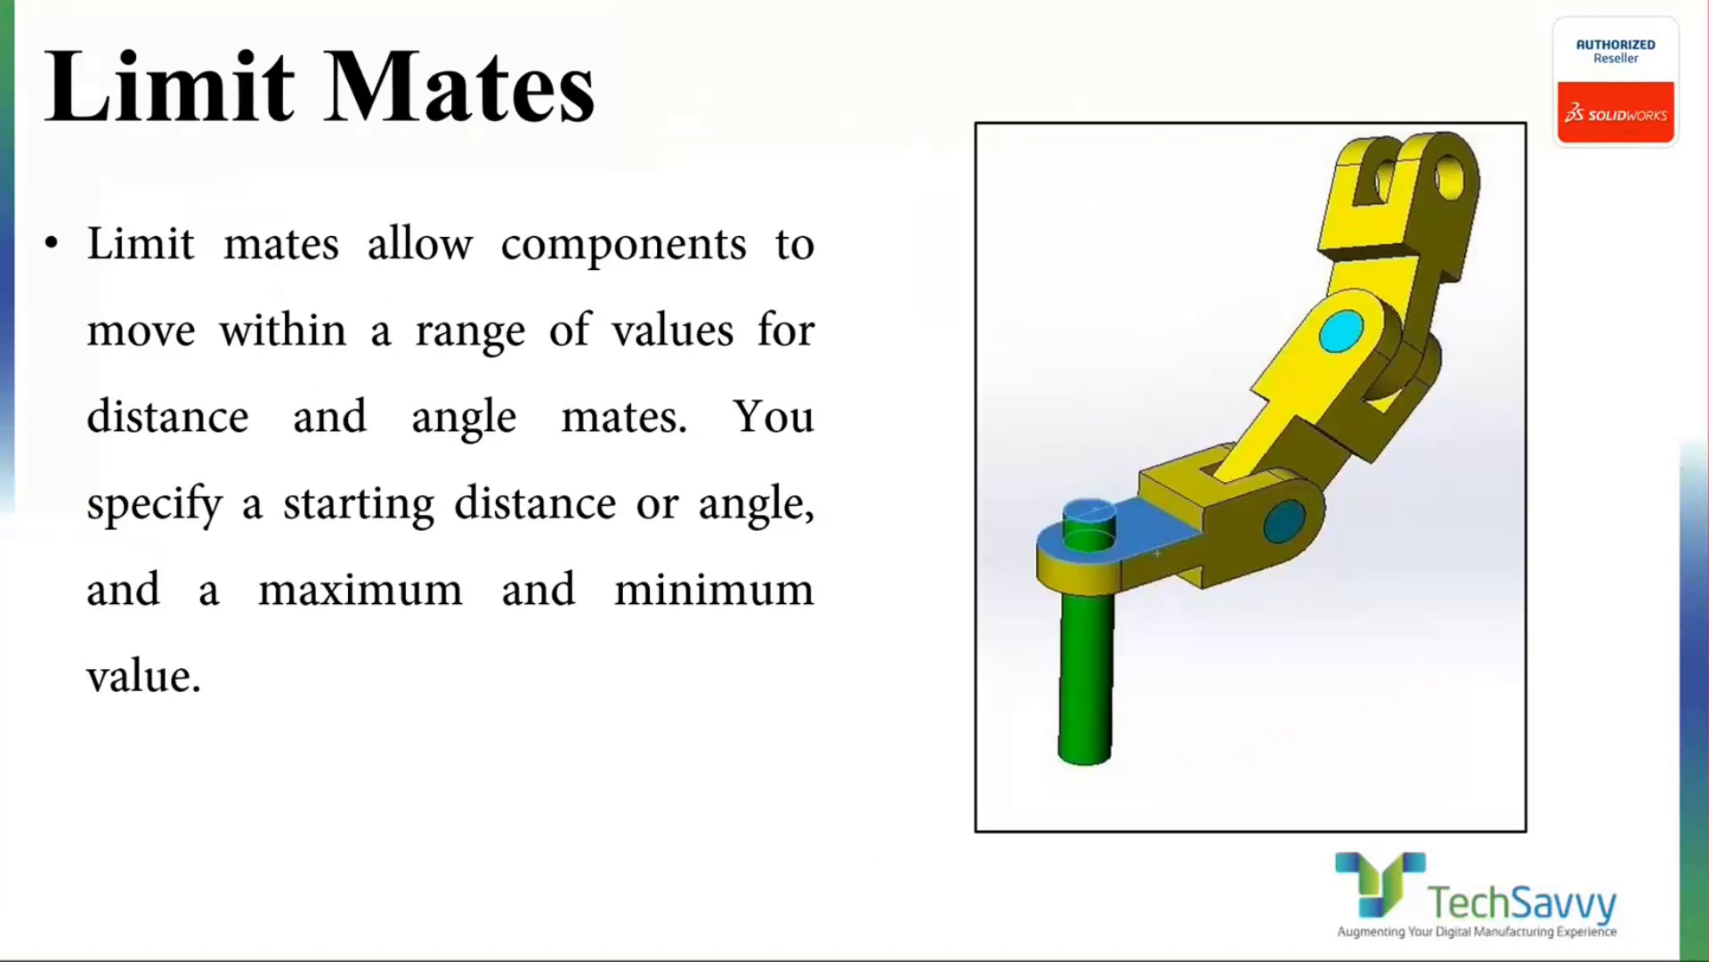
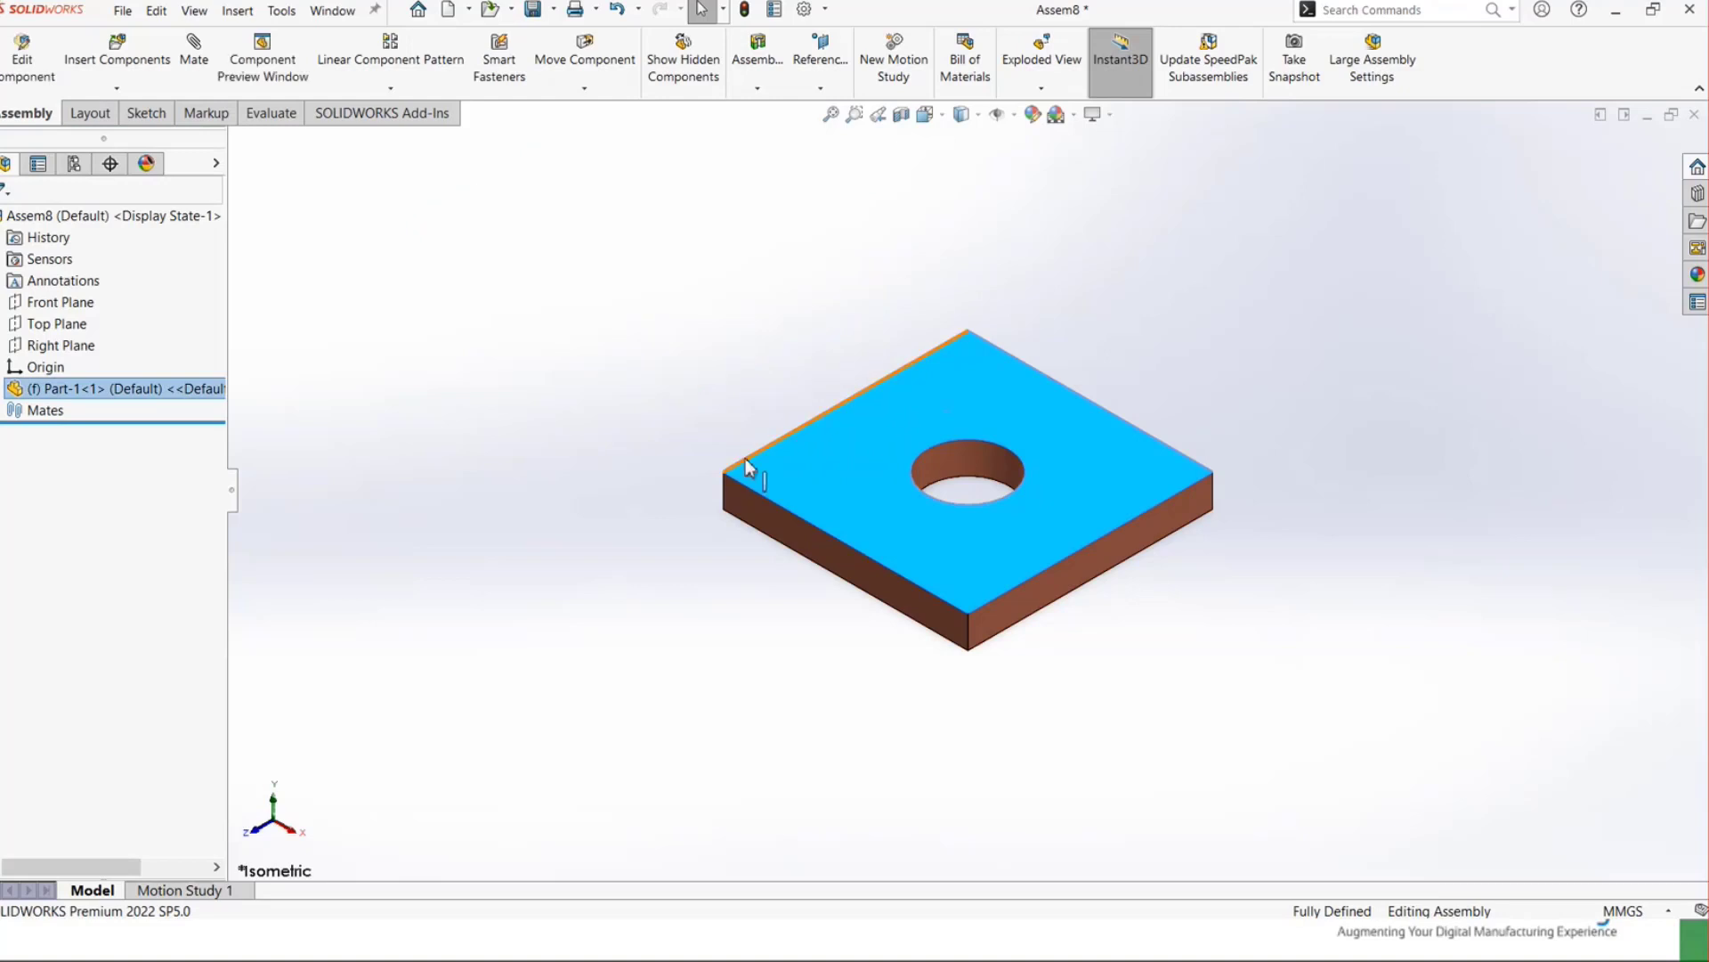
- Place a second copy of the Part-1 square plate beside the fixed plate
{"action": "left_click", "coordinate": [574, 289]}
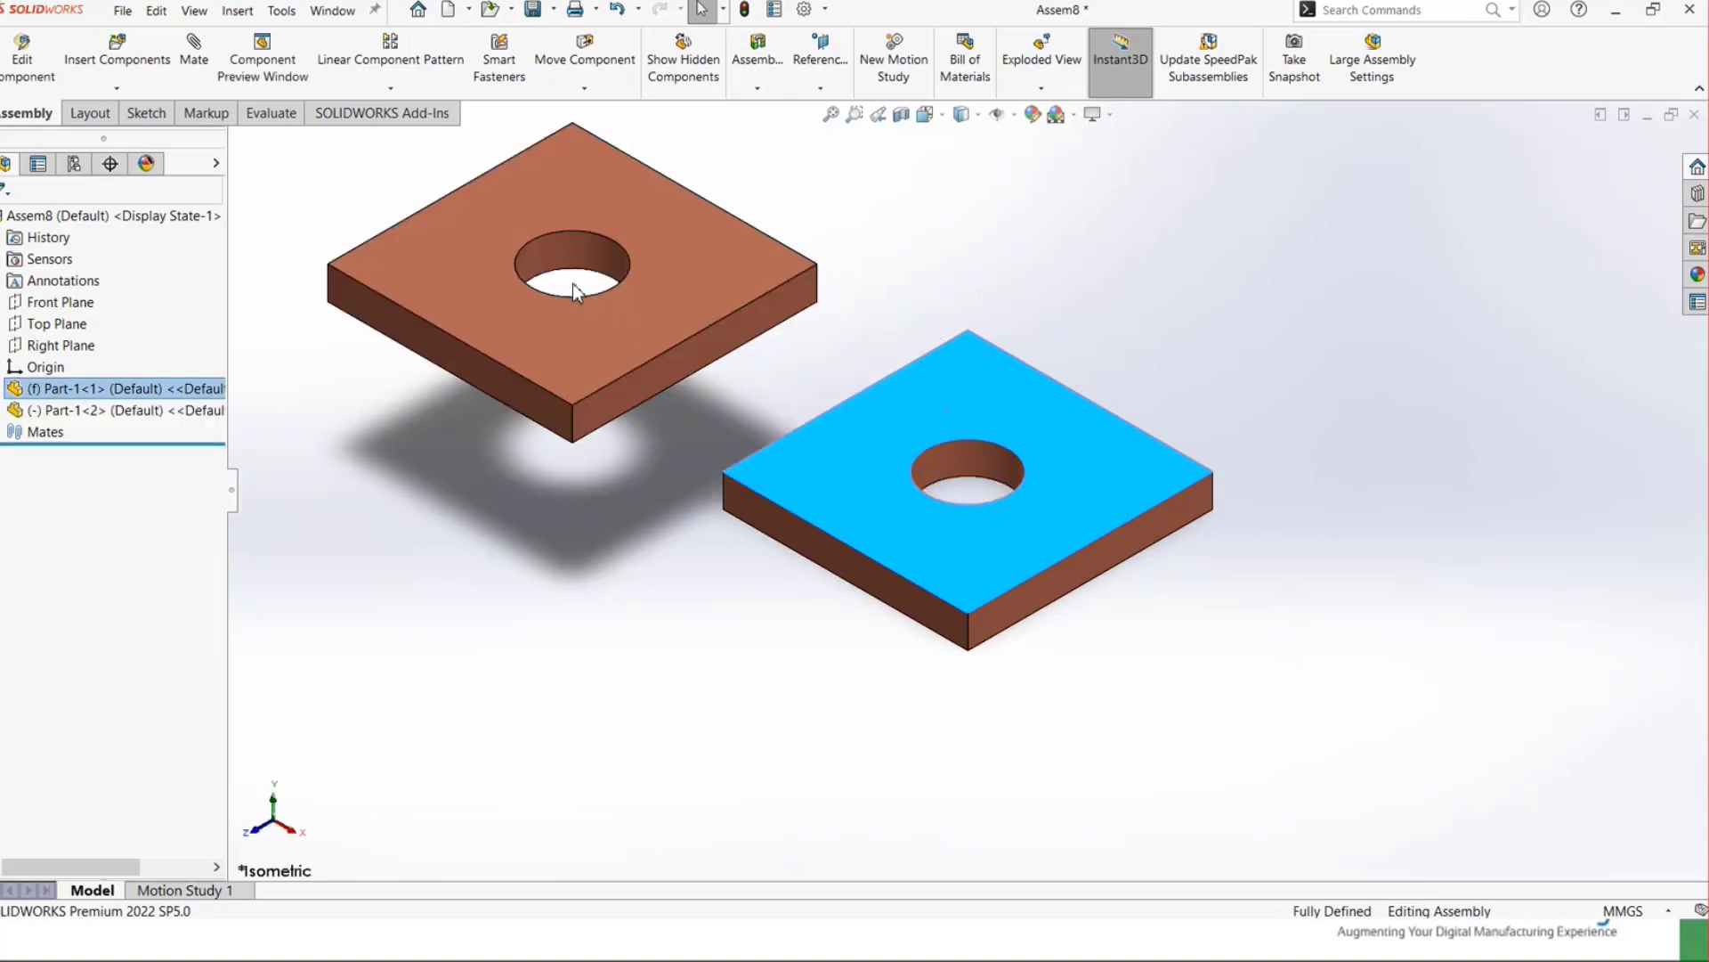
{"action": "left_click", "coordinate": [750, 392]}
{"action": "mouse_move", "coordinate": [834, 449]}
{"action": "middle_mouse_down"}
{"action": "mouse_move", "coordinate": [908, 385]}
{"action": "mouse_move", "coordinate": [852, 455]}
{"action": "middle_mouse_up"}
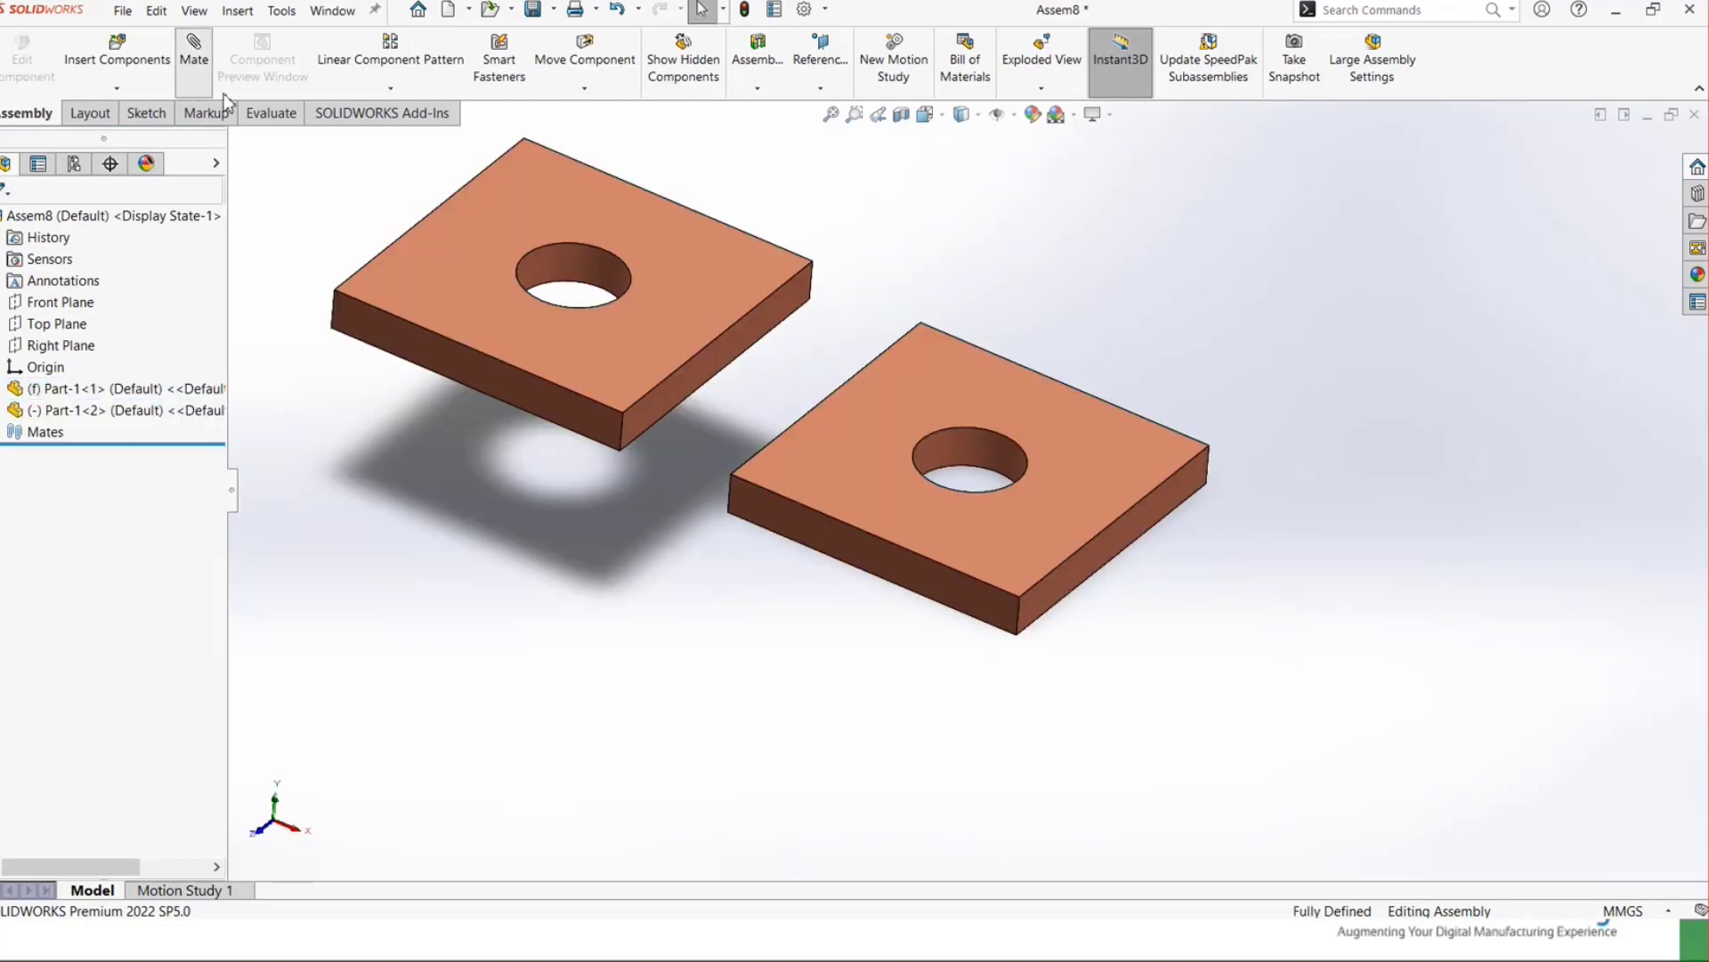
- Hinge the plates with coincident mates between their facing upper edges and between their front side faces
{"action": "scroll", "coordinate": [686, 410], "scroll_direction": "down", "scroll_amount": 5}
{"action": "left_click", "coordinate": [706, 320]}
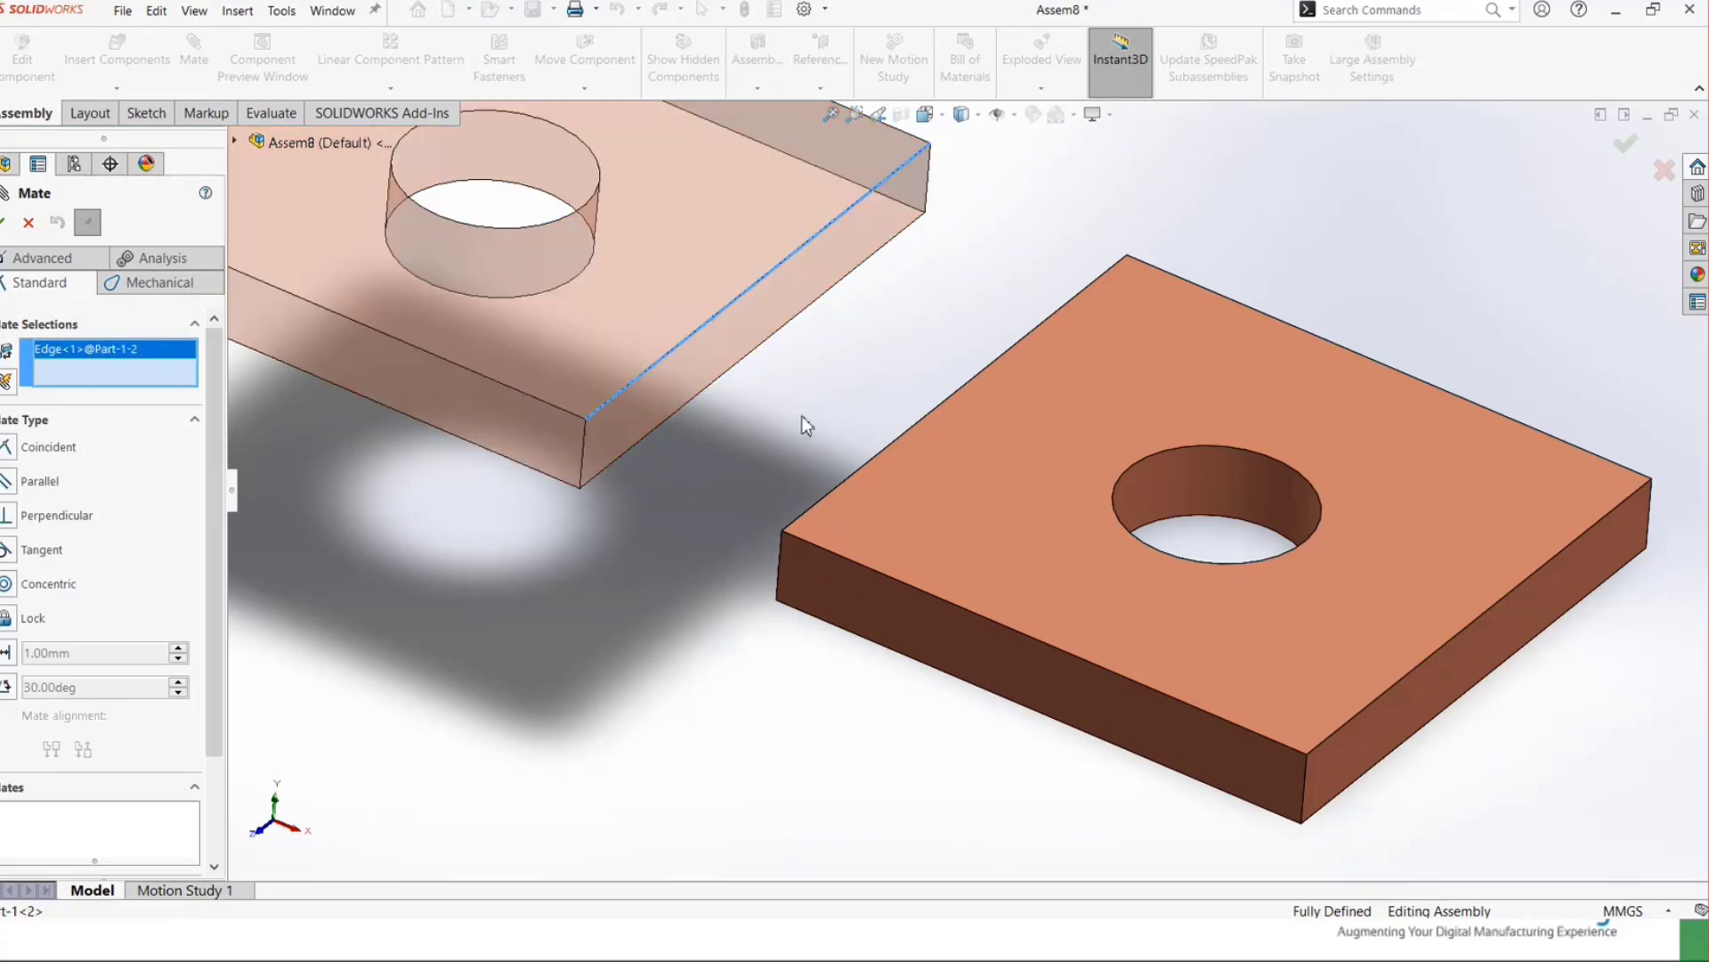
{"action": "left_click", "coordinate": [863, 469]}
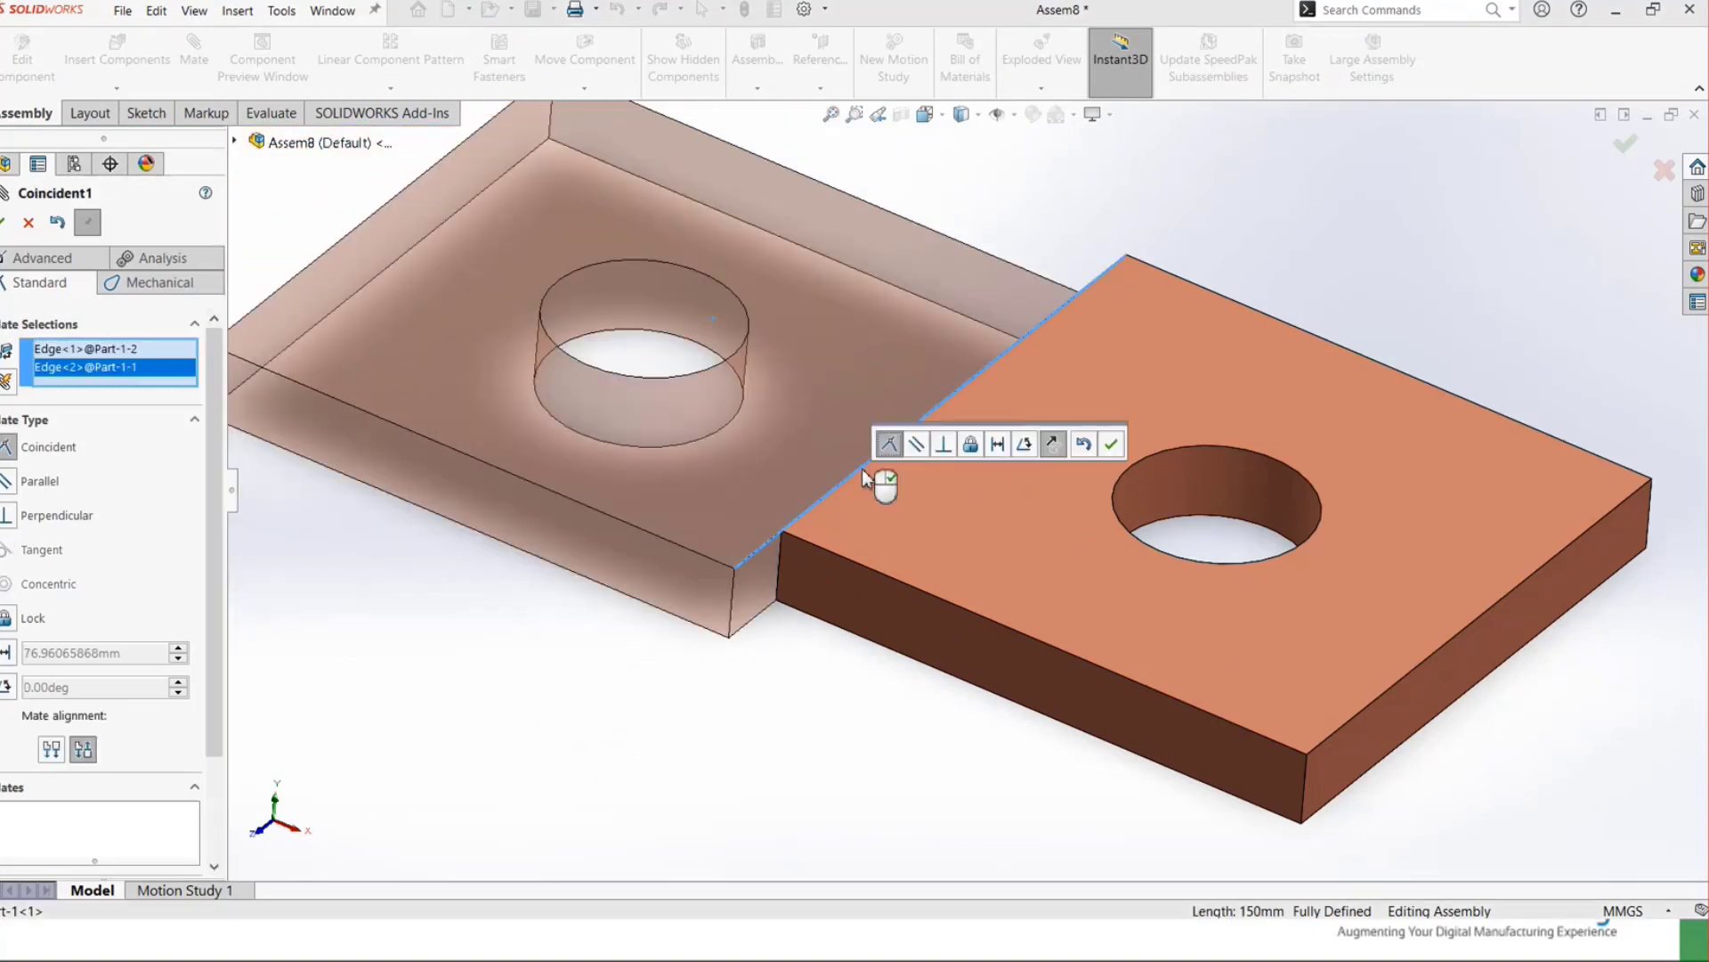
{"action": "right_click", "coordinate": [865, 474]}
{"action": "left_click", "coordinate": [697, 595]}
{"action": "left_click", "coordinate": [851, 597]}
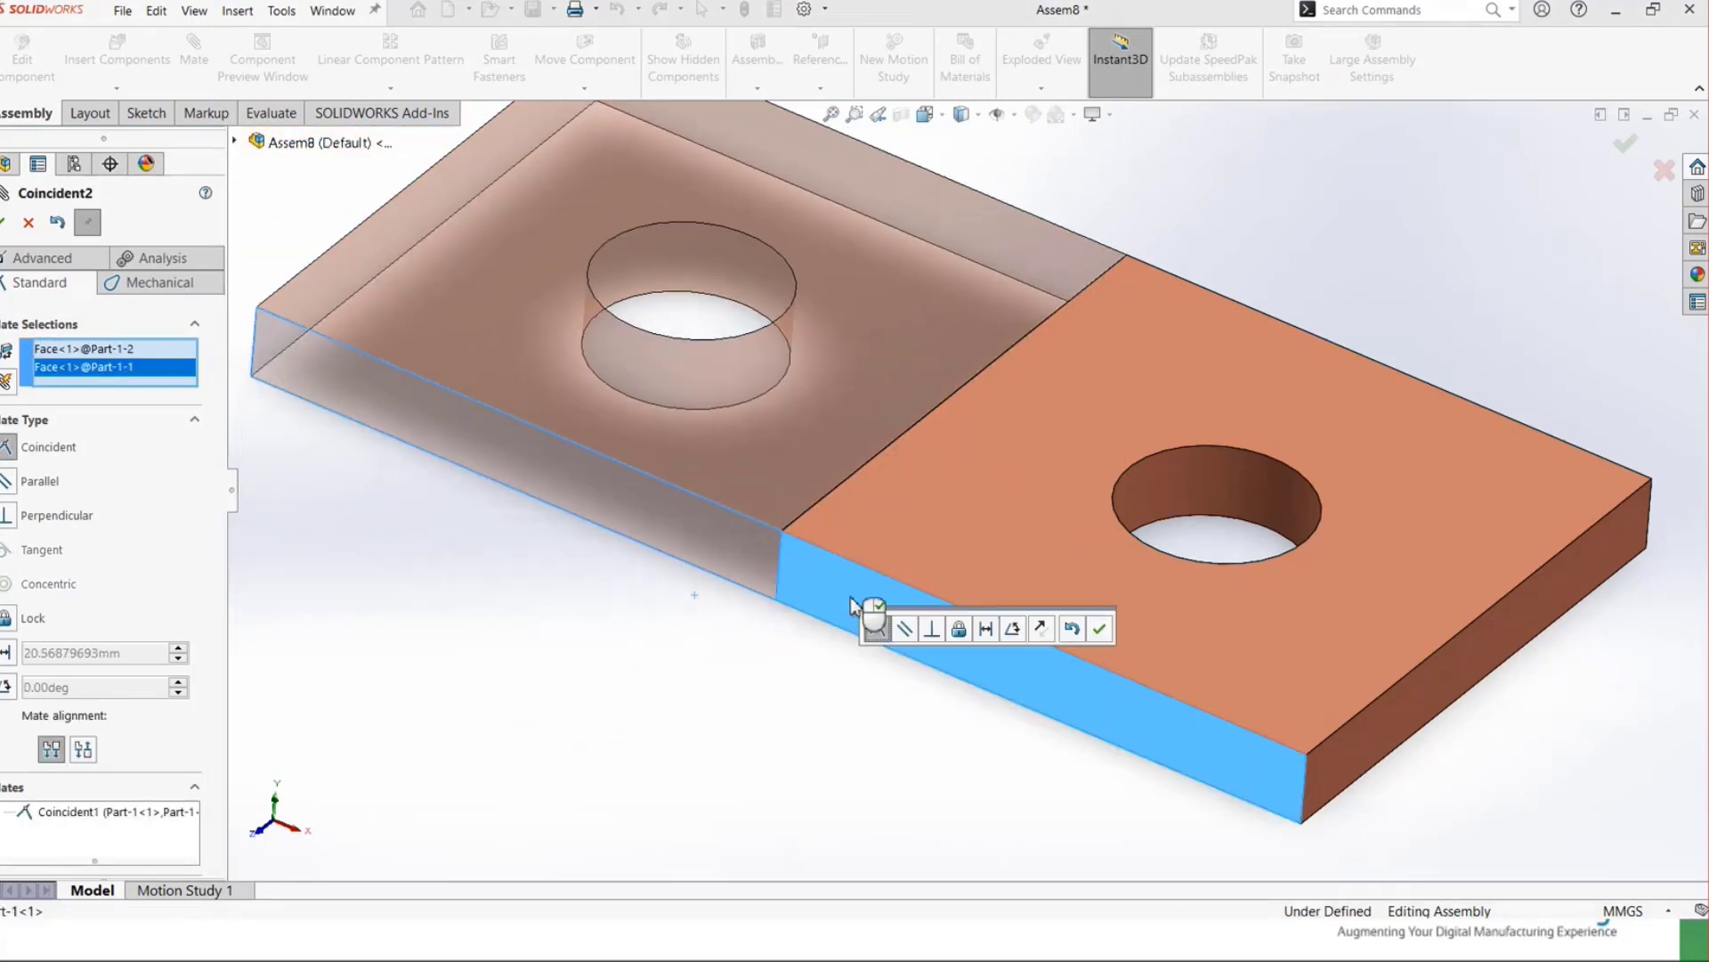
{"action": "right_click", "coordinate": [851, 598]}
- Swing the free plate about the shared edge to test its rotation, leaving it tilted open above the fixed plate
{"action": "right_click_drag", "start_coordinate": [675, 639], "coordinate": [714, 588]}
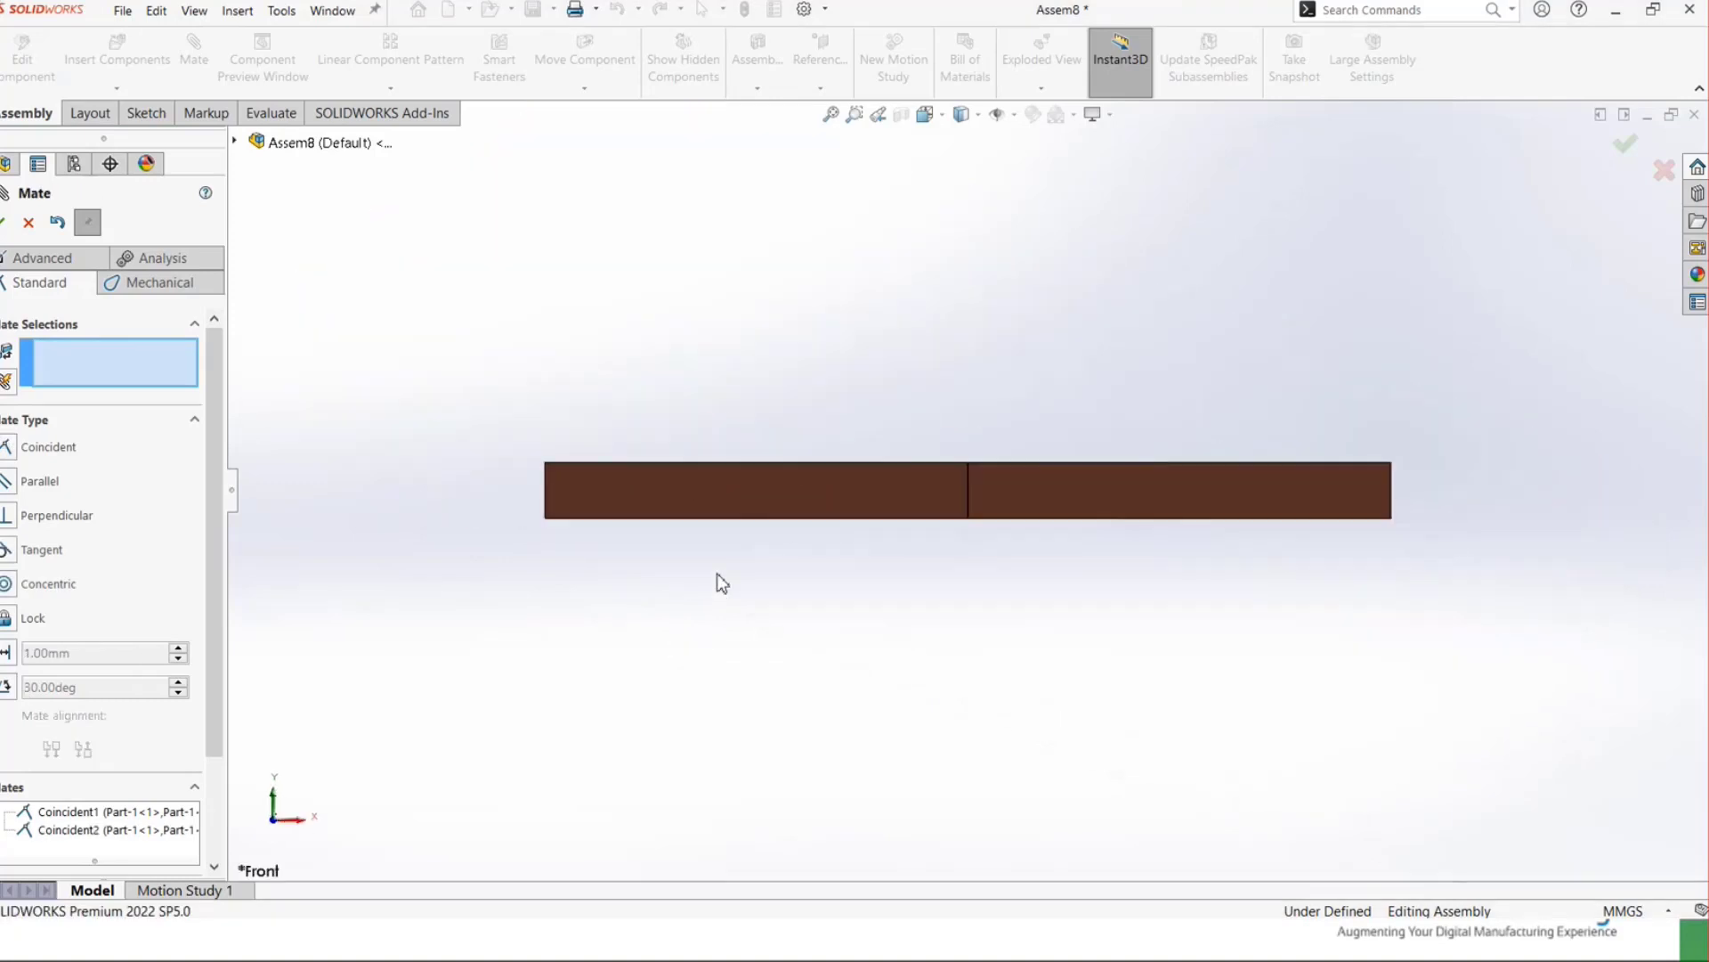
{"action": "left_click_drag", "start_coordinate": [675, 497], "coordinate": [1069, 352]}
{"action": "middle_click_drag", "start_coordinate": [1259, 343], "coordinate": [1263, 347]}
{"action": "key", "text": "ctrl+7"}
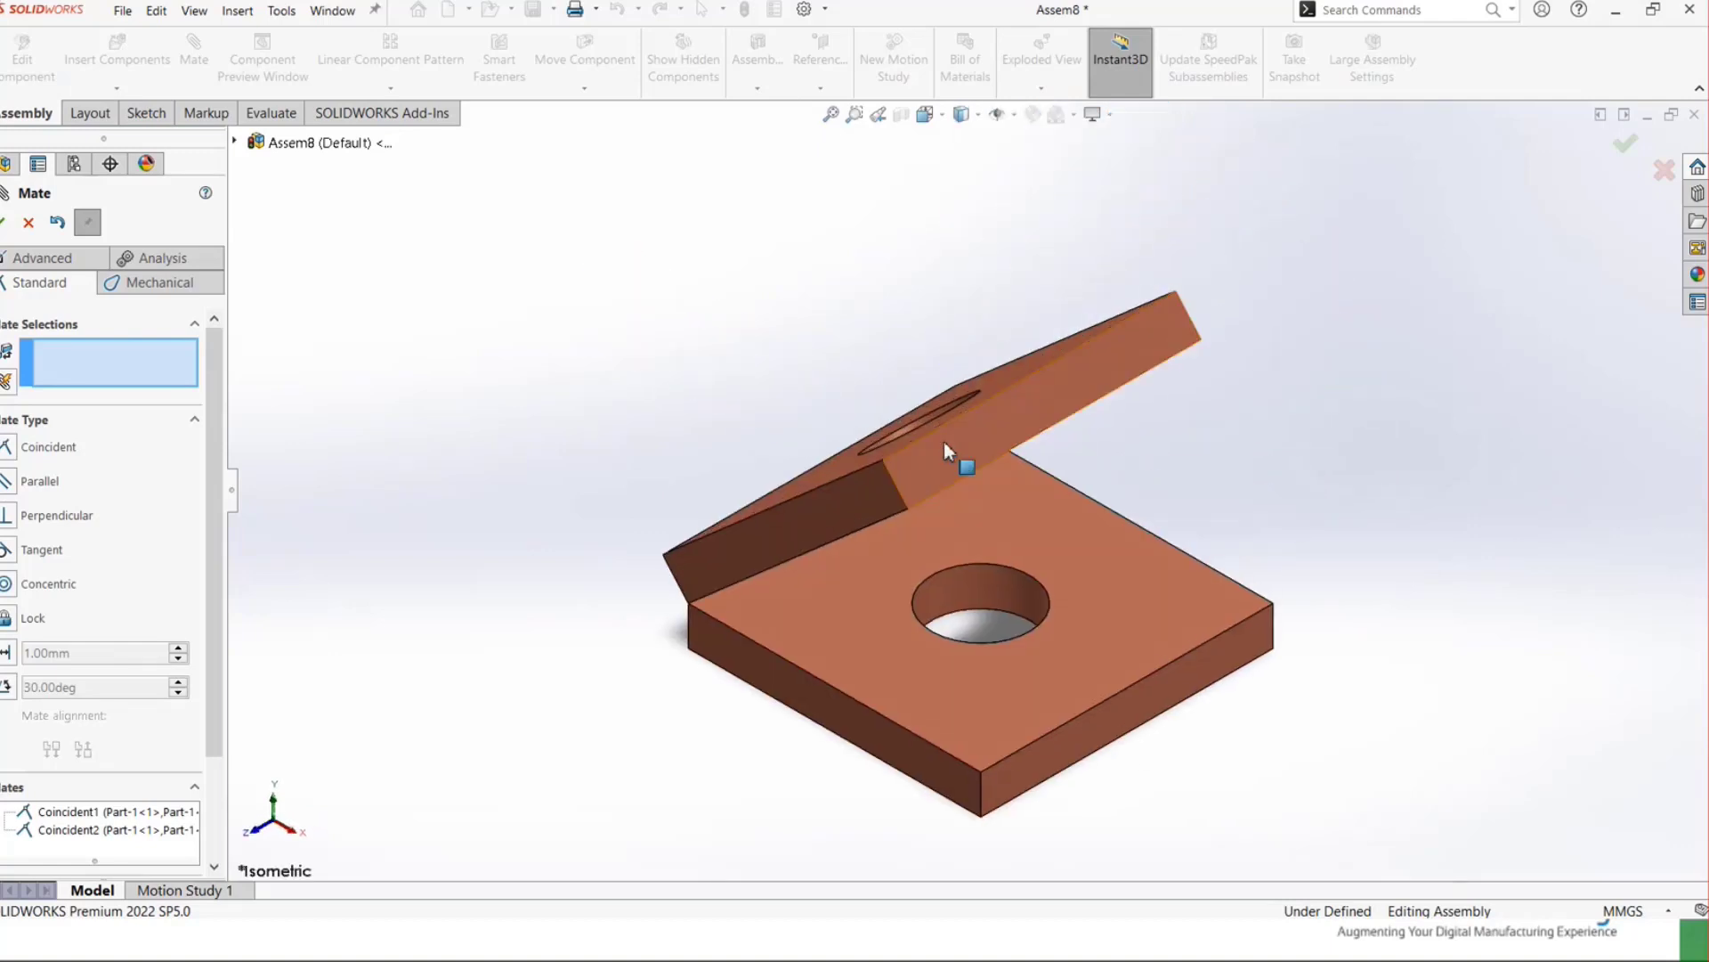
{"action": "left_click_drag", "start_coordinate": [947, 445], "coordinate": [564, 324]}
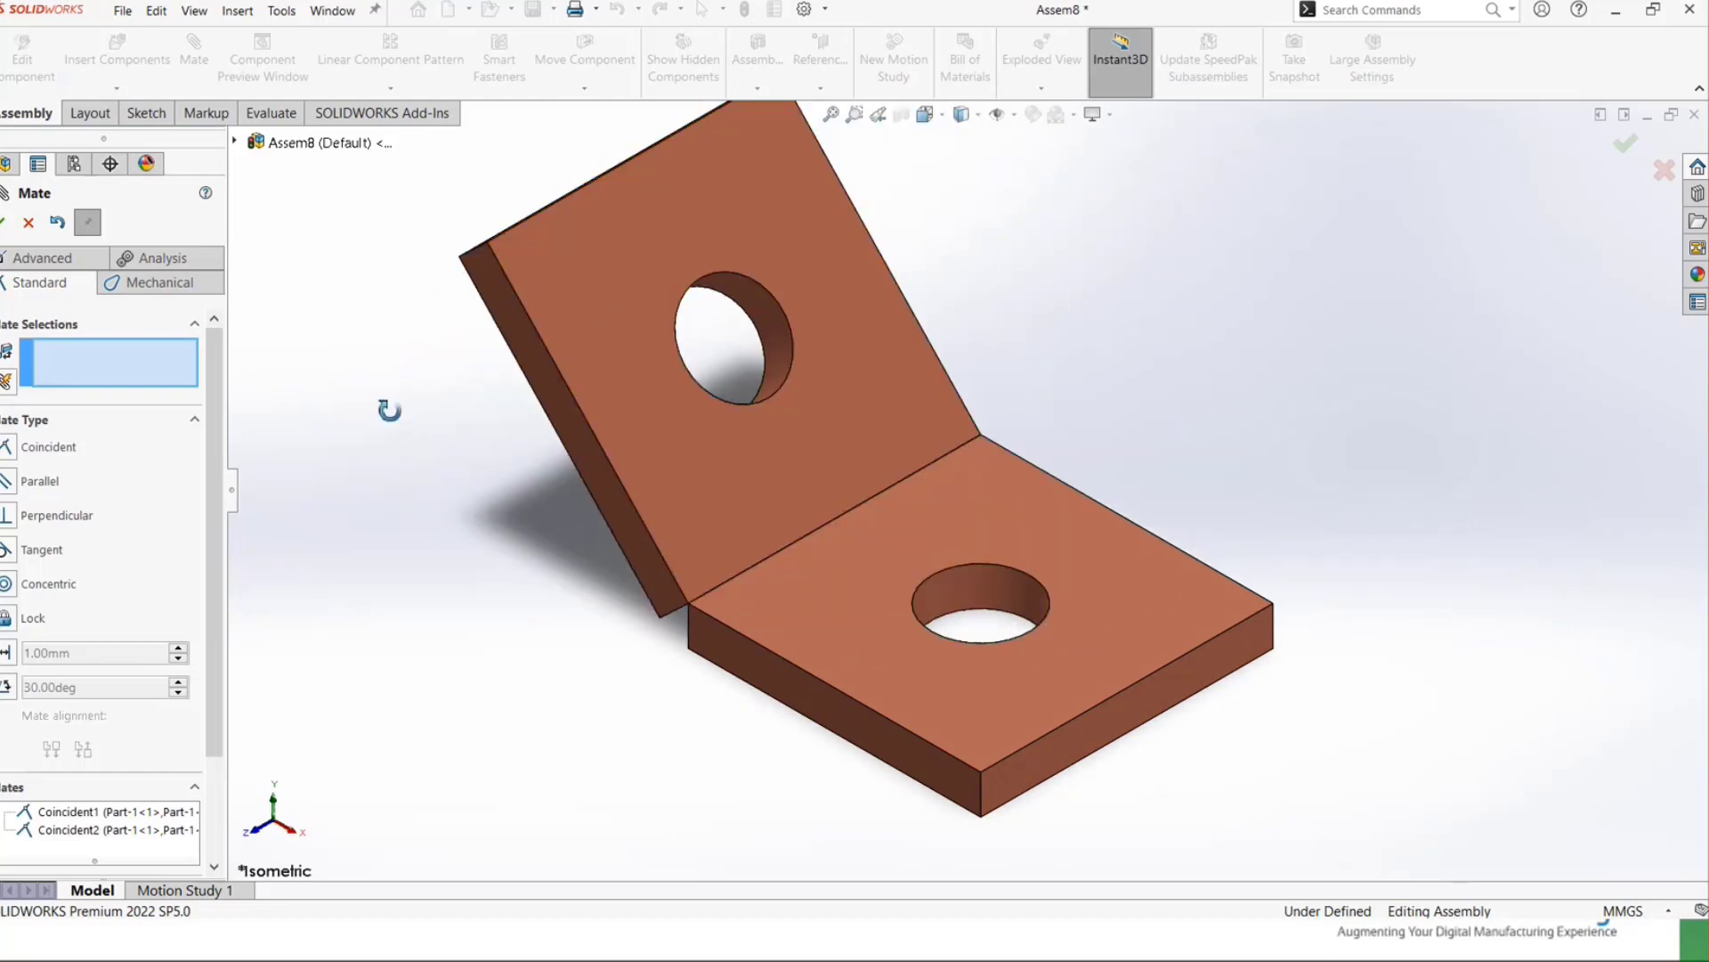
- Swing the hinged plate about the shared edge again, leaving it tilted back past upright, and close the mate command
{"action": "middle_click_drag", "start_coordinate": [386, 409], "coordinate": [546, 398]}
{"action": "key", "text": "ctrl+7"}
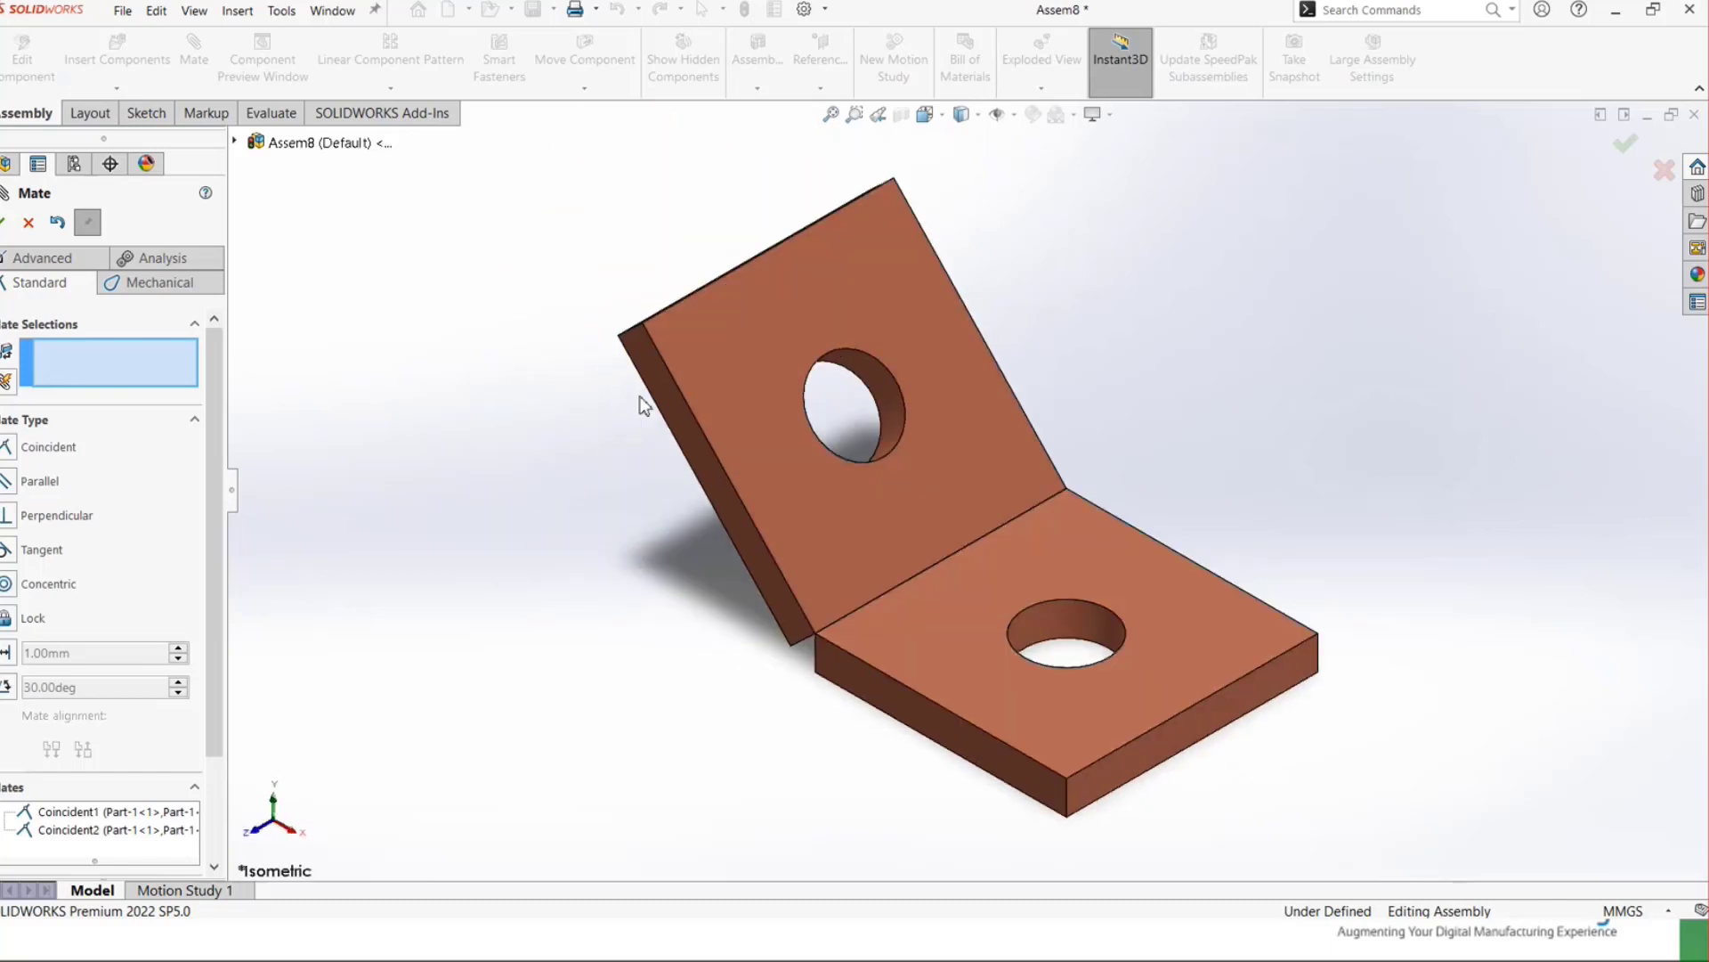
{"action": "left_click_drag", "start_coordinate": [892, 453], "coordinate": [476, 345]}
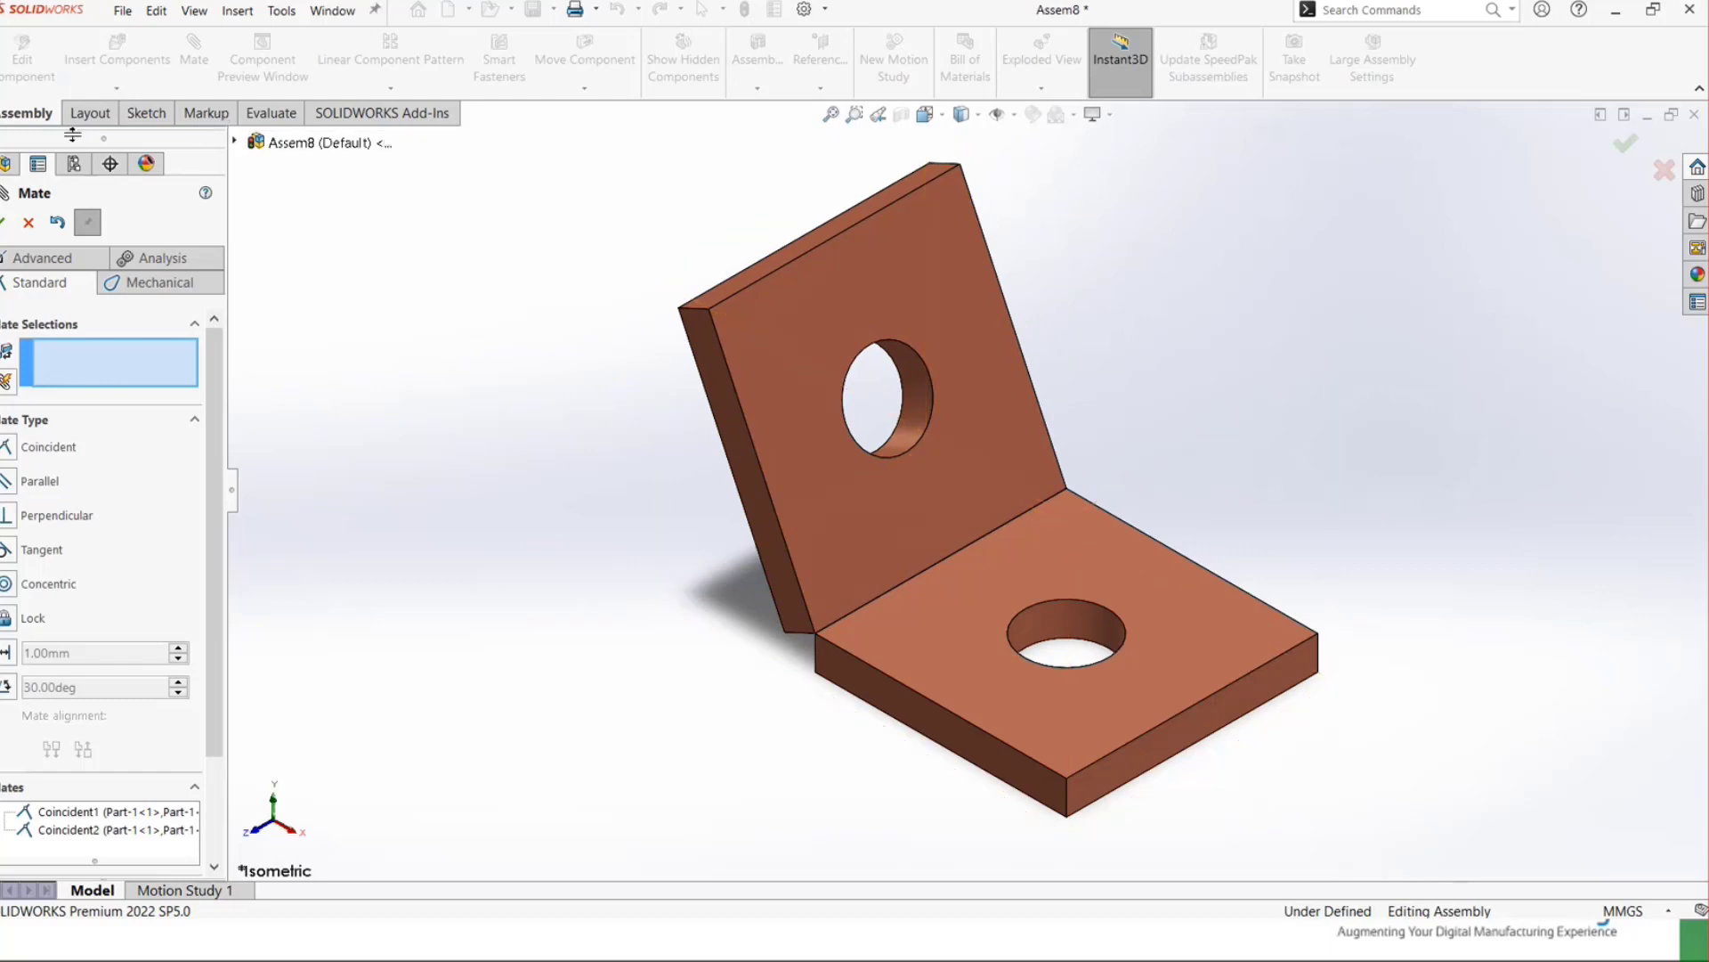
{"action": "left_click", "coordinate": [29, 223]}
- Start an advanced angle limit mate between the hinged plate's outer face and the fixed plate's upper face
{"action": "left_click", "coordinate": [194, 51]}
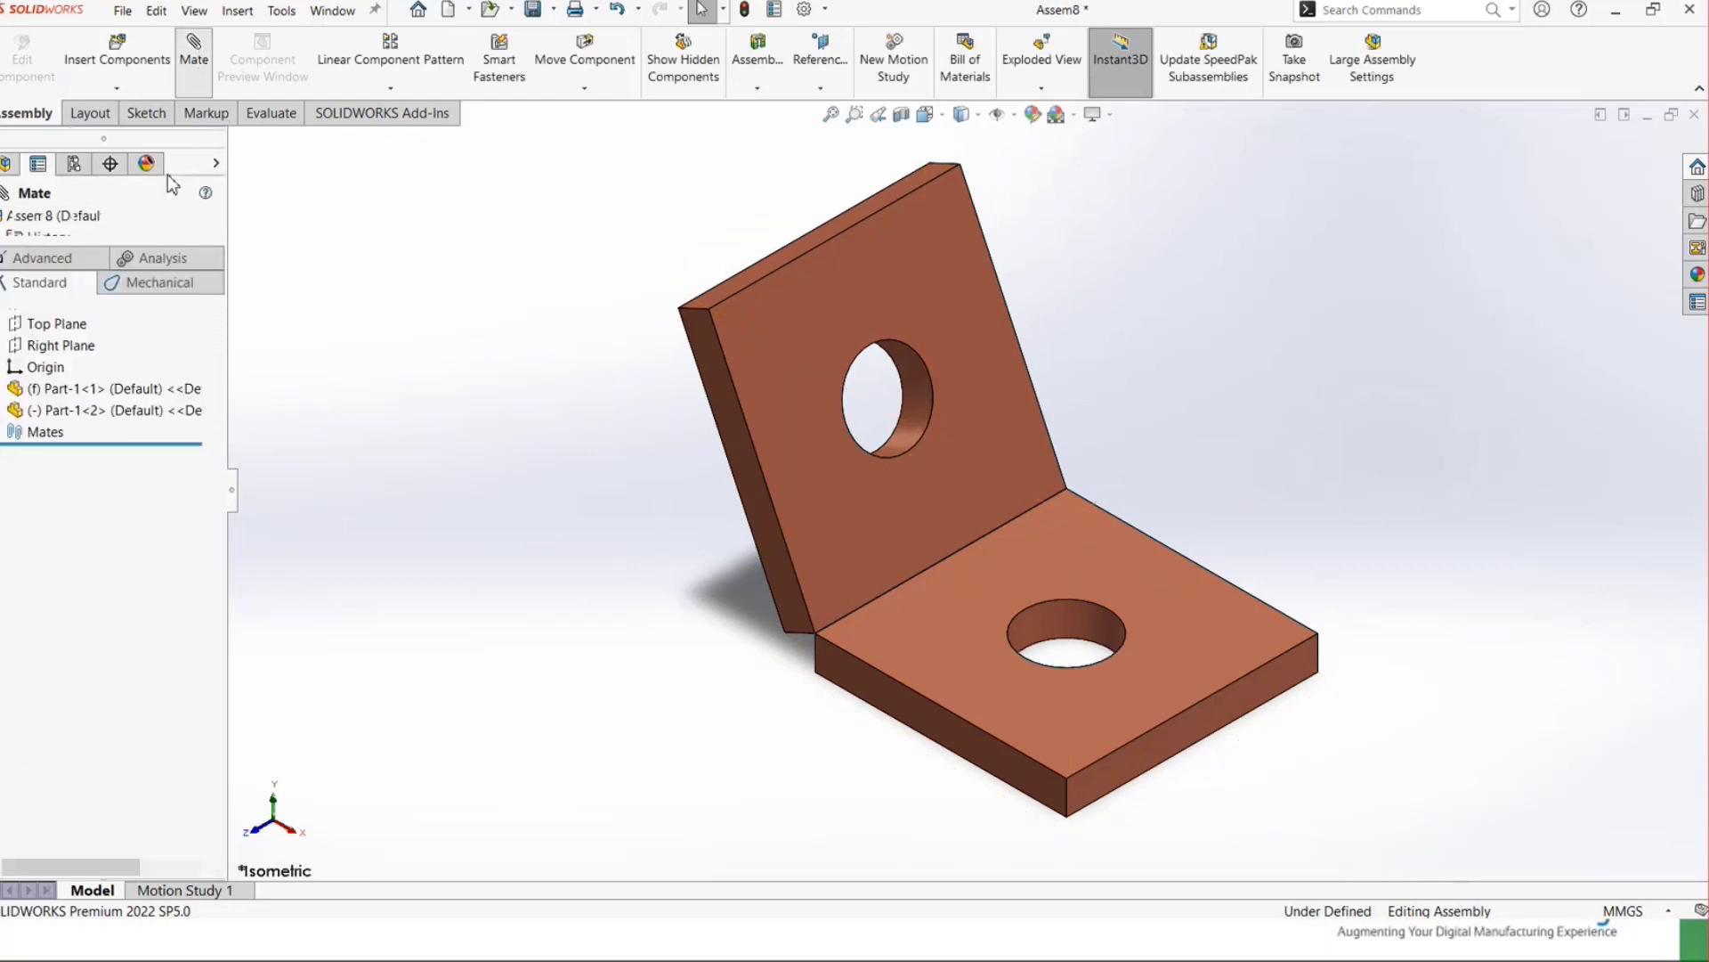
{"action": "left_click", "coordinate": [62, 257]}
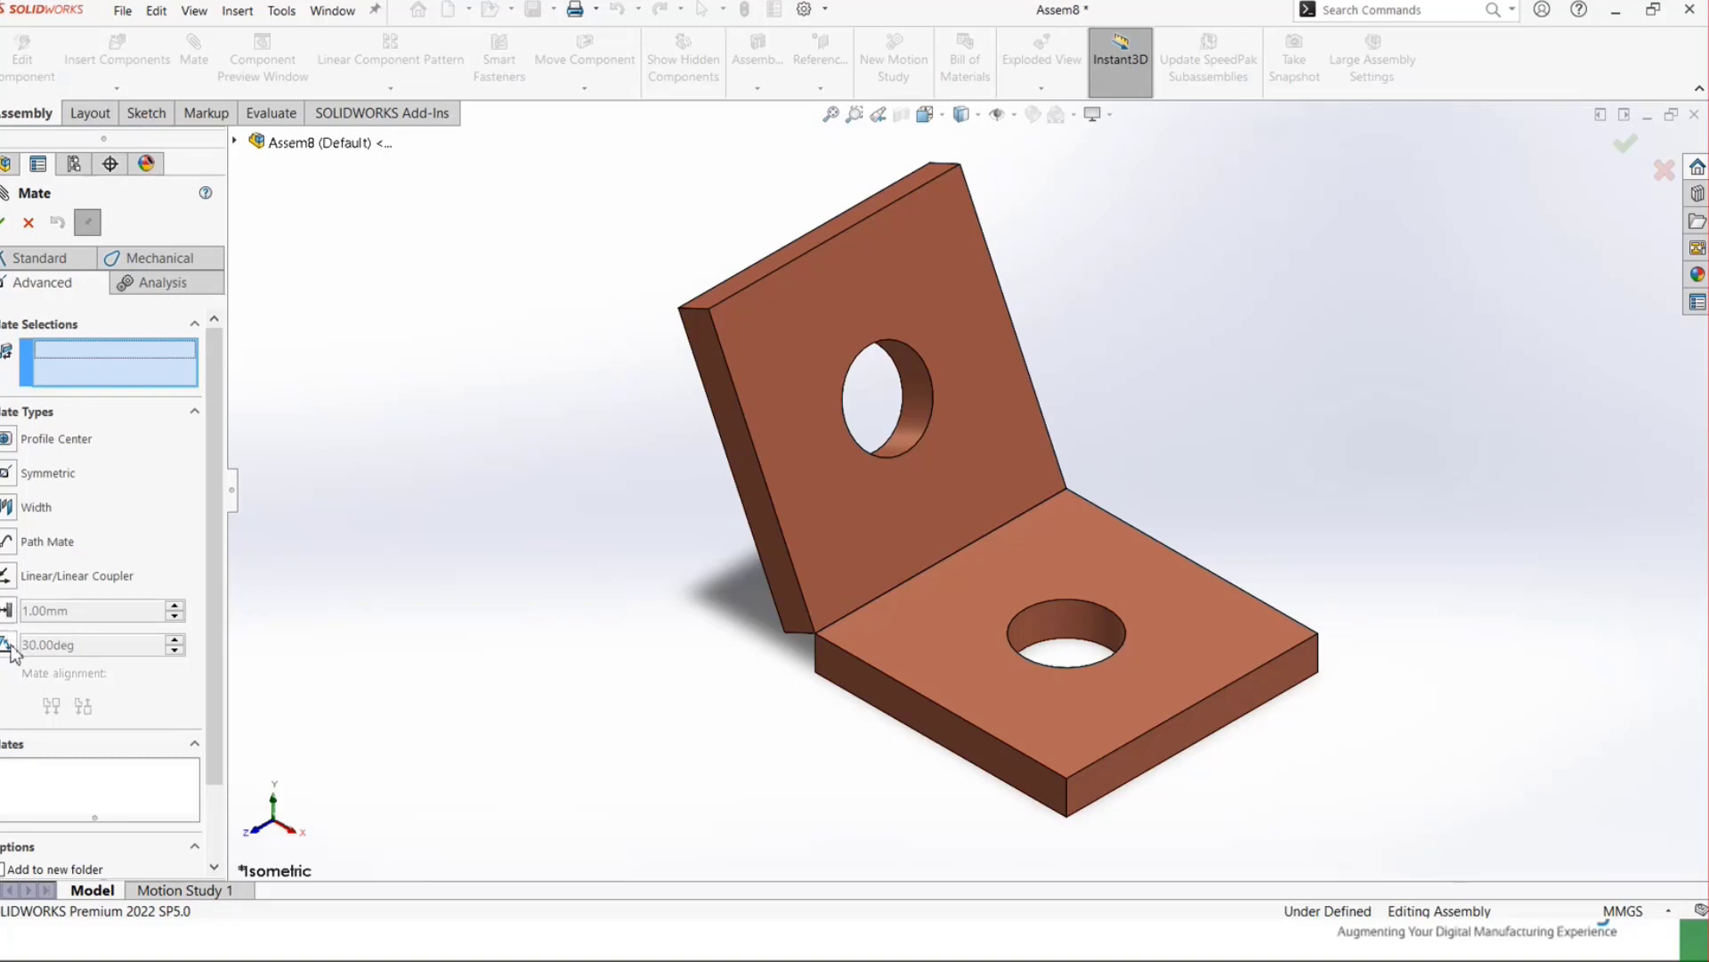
{"action": "left_click", "coordinate": [9, 647]}
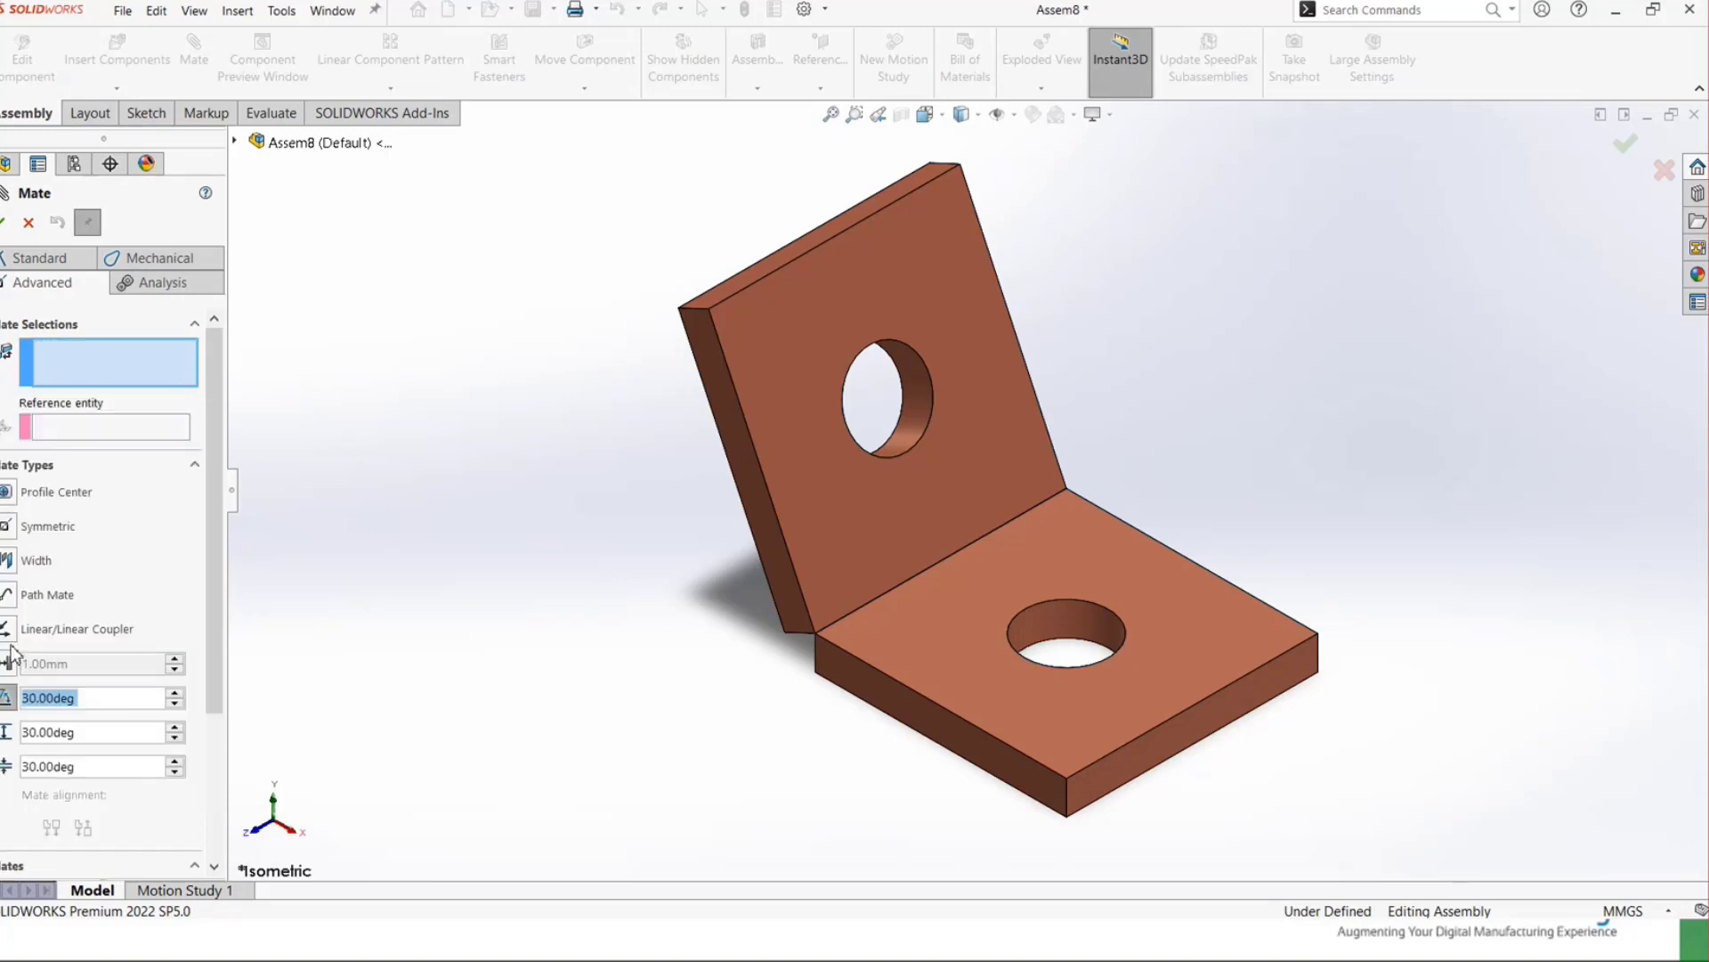
{"action": "middle_click_drag", "start_coordinate": [387, 565], "coordinate": [611, 519]}
{"action": "left_click", "coordinate": [800, 488]}
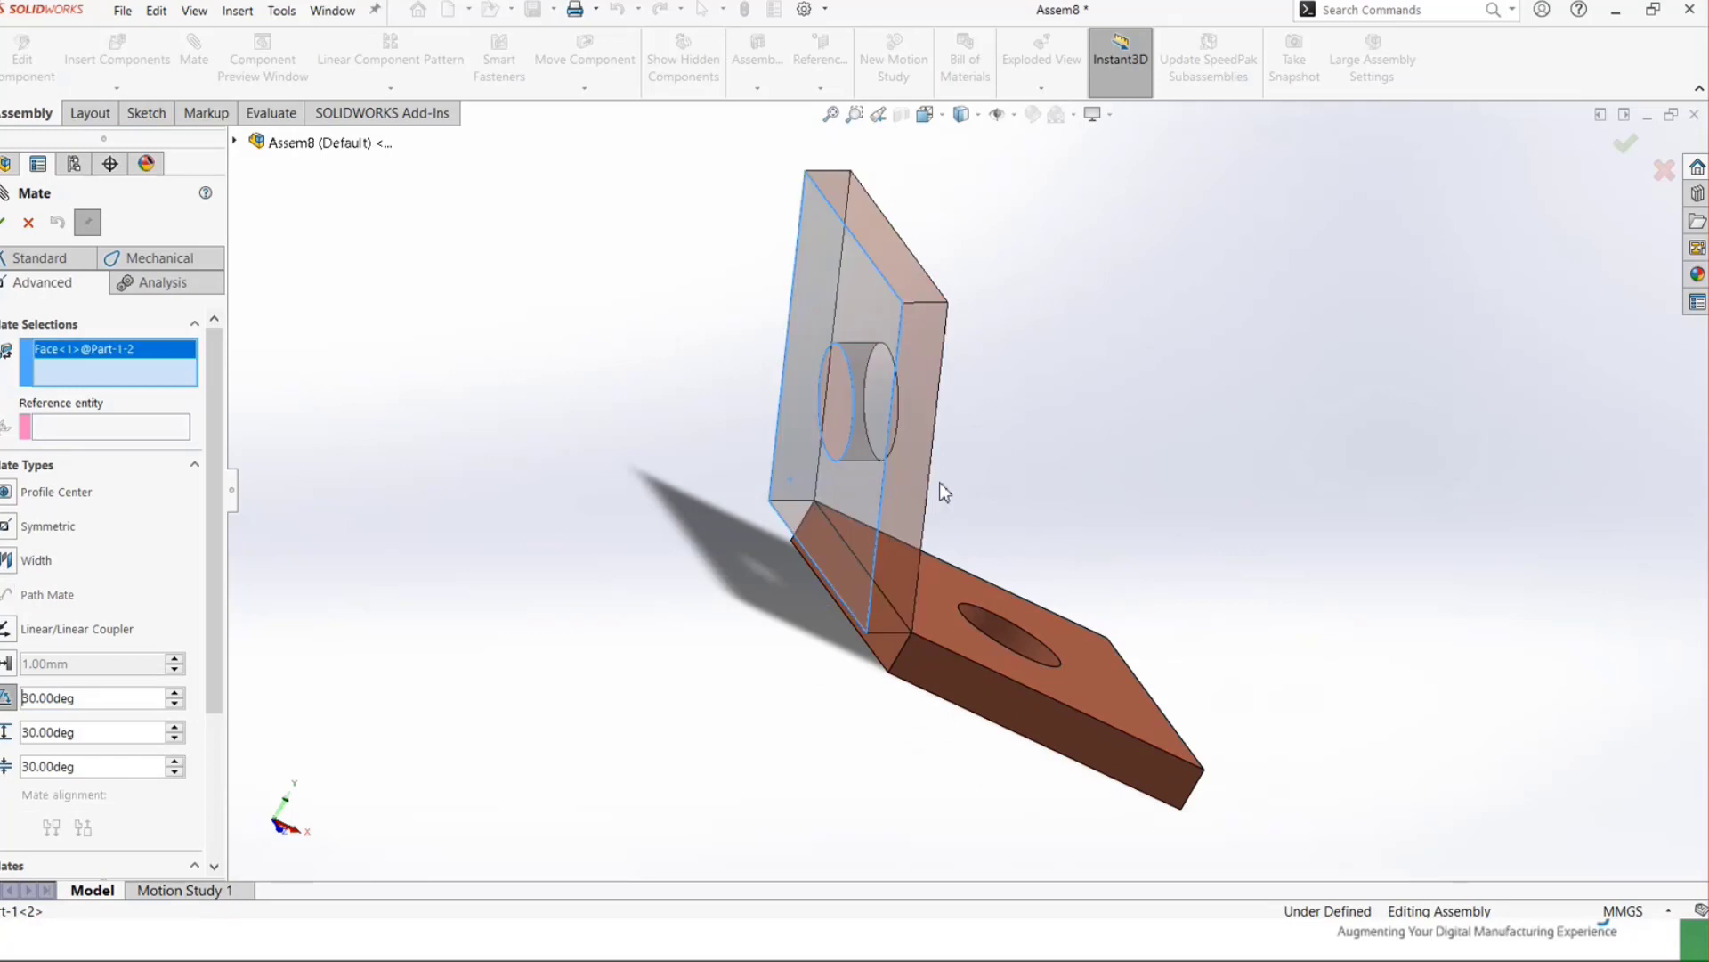
{"action": "left_click", "coordinate": [1153, 648]}
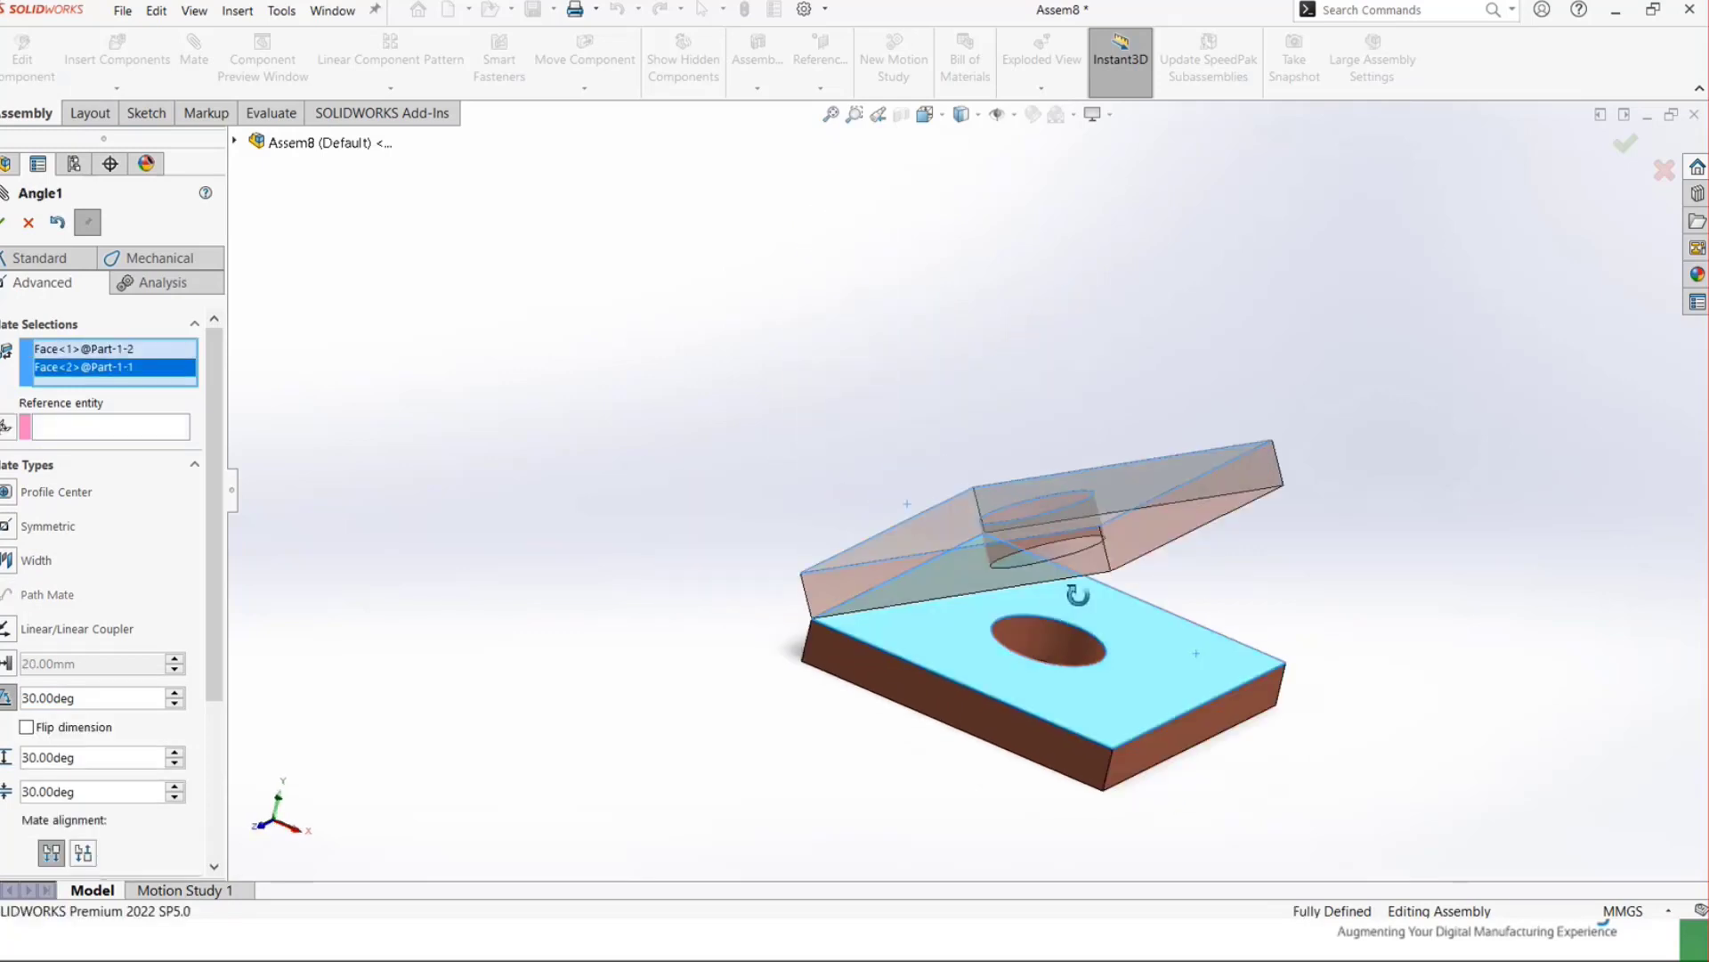
{"action": "scroll", "coordinate": [125, 693], "scroll_direction": "down", "scroll_amount": 2}
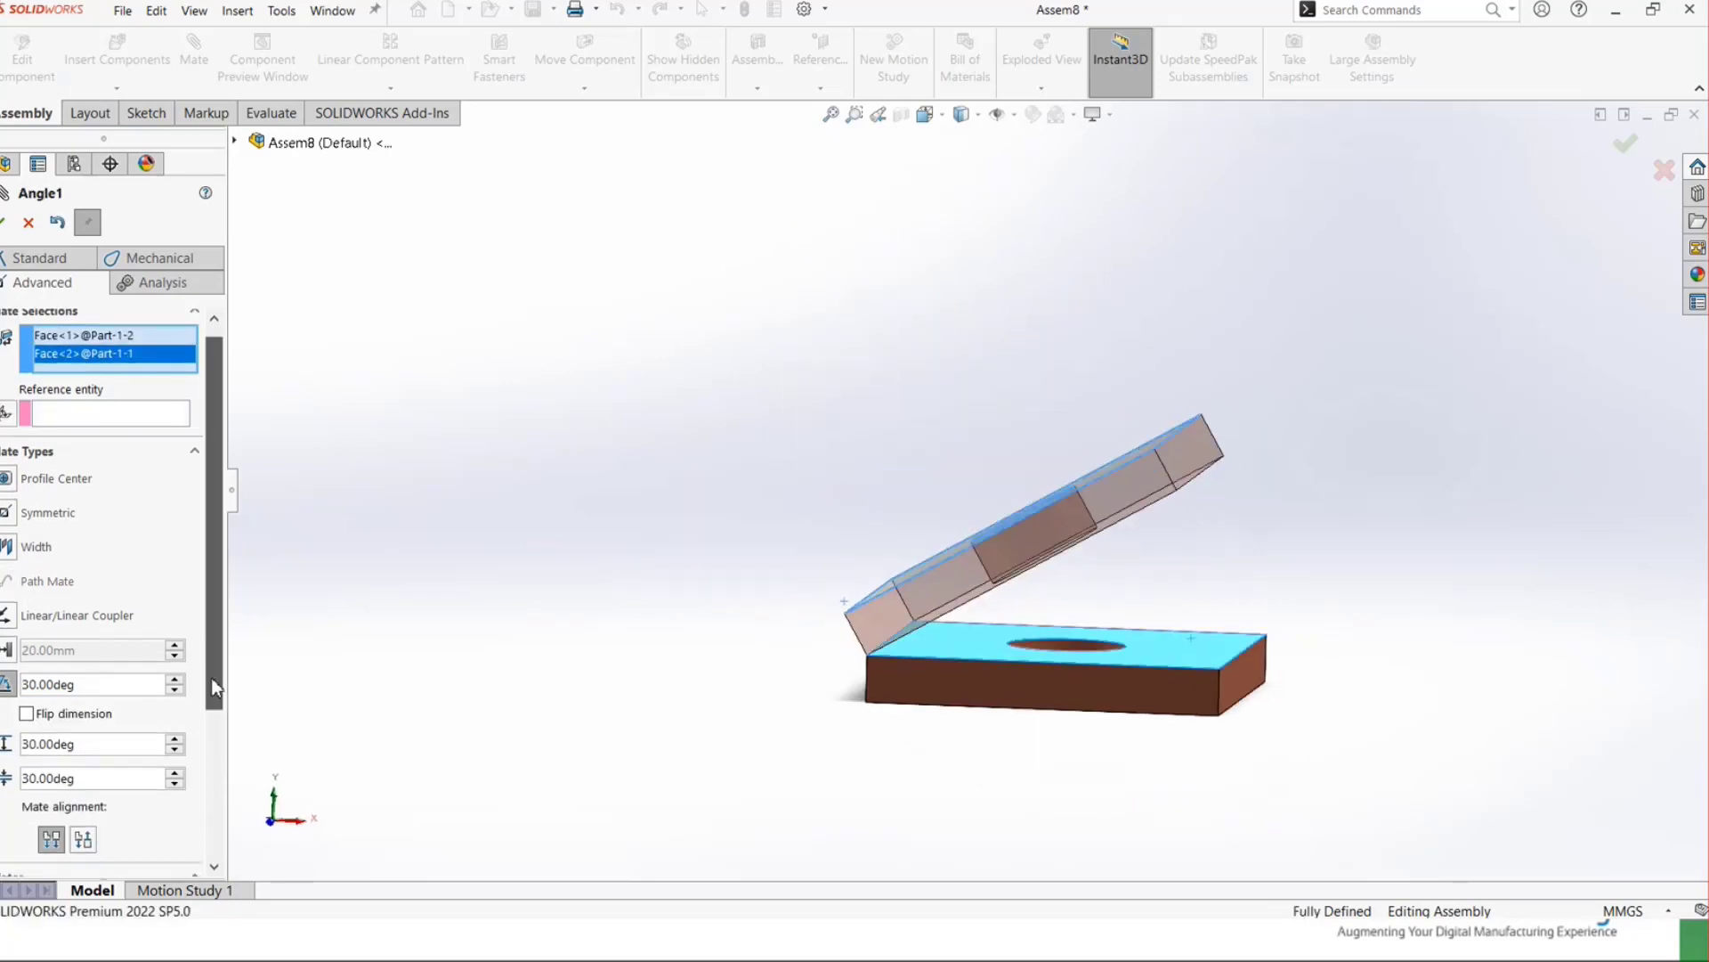
- Set the limit mate's angle to 20 degrees and its maximum to 150 degrees, and accept the mate
{"action": "double_click", "coordinate": [66, 631]}
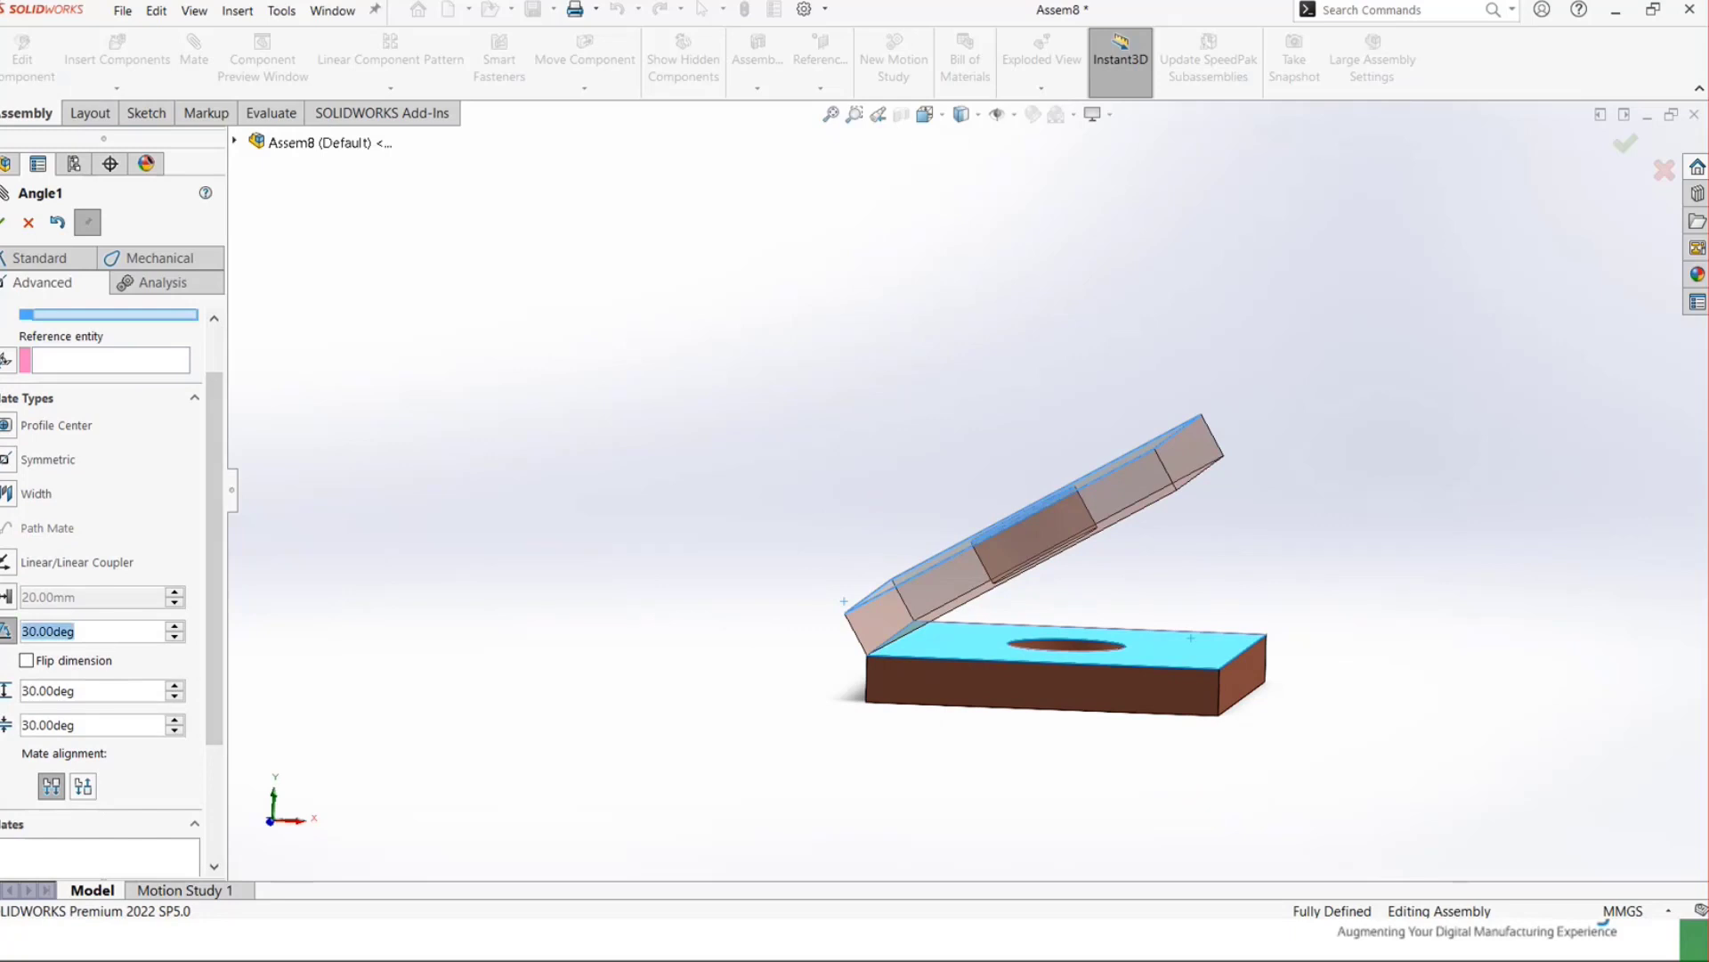
{"action": "type", "text": "20"}
{"action": "key", "text": "Return"}
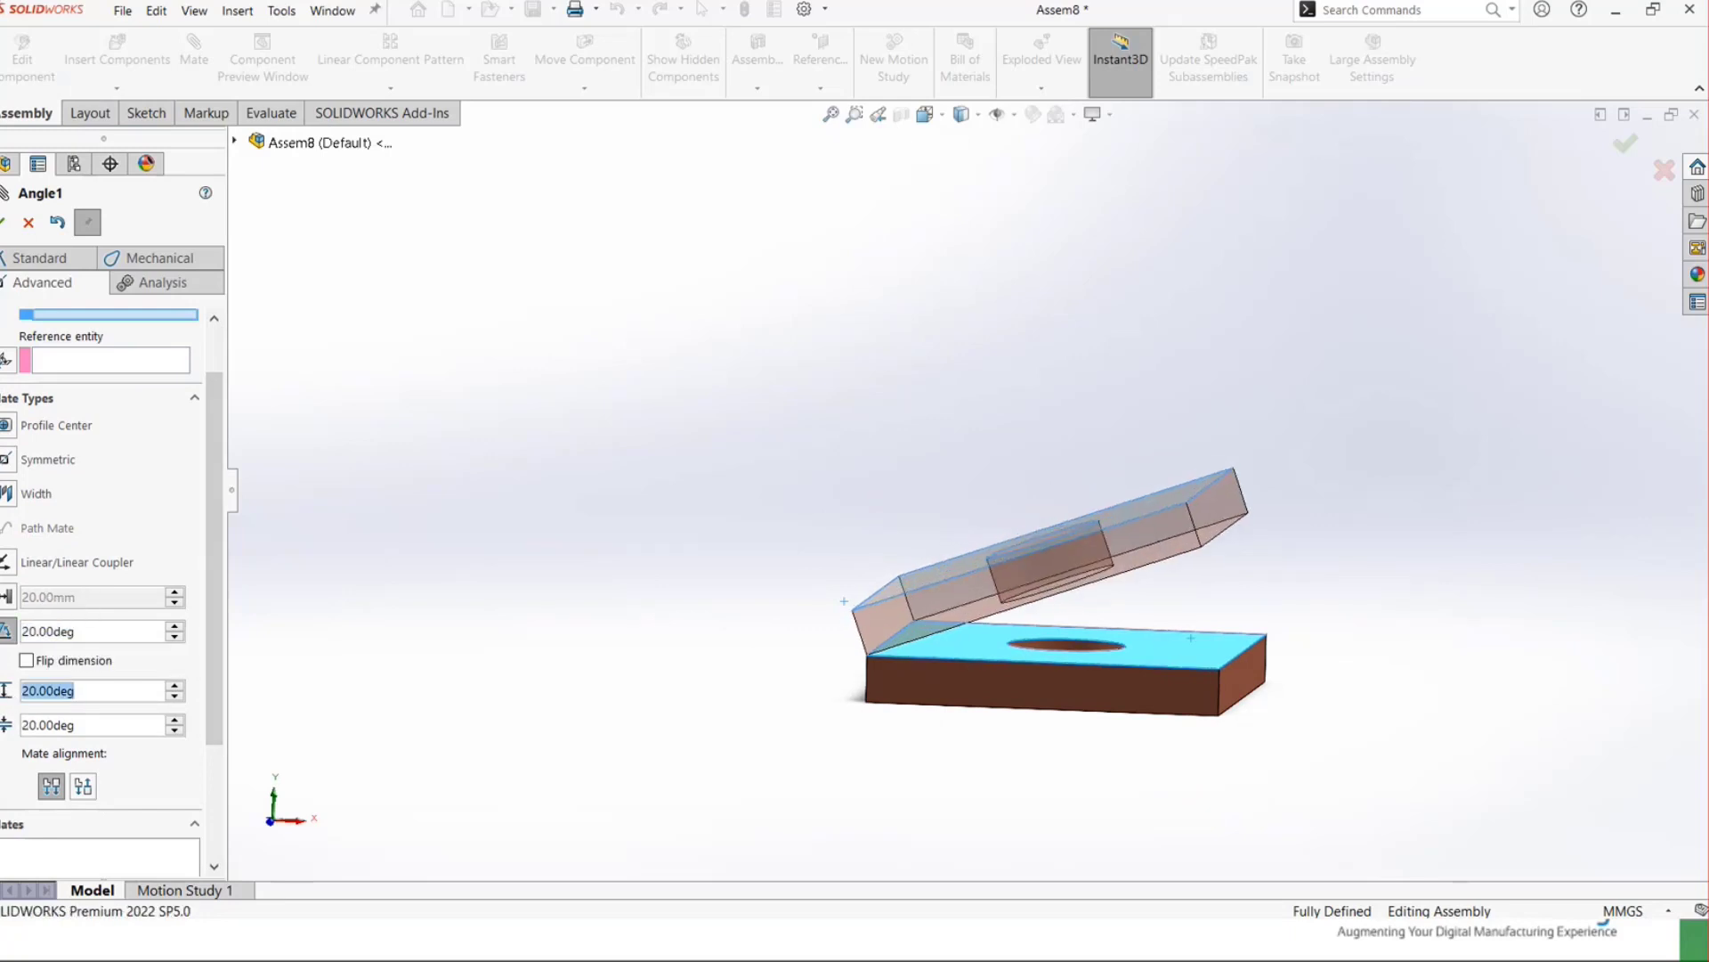
{"action": "type", "text": "150"}
{"action": "key", "text": "Return"}
{"action": "left_click", "coordinate": [3, 222]}
- In a front view, test the angle limits by swinging the hinged plate open to its maximum position
{"action": "key", "text": "ctrl+1"}
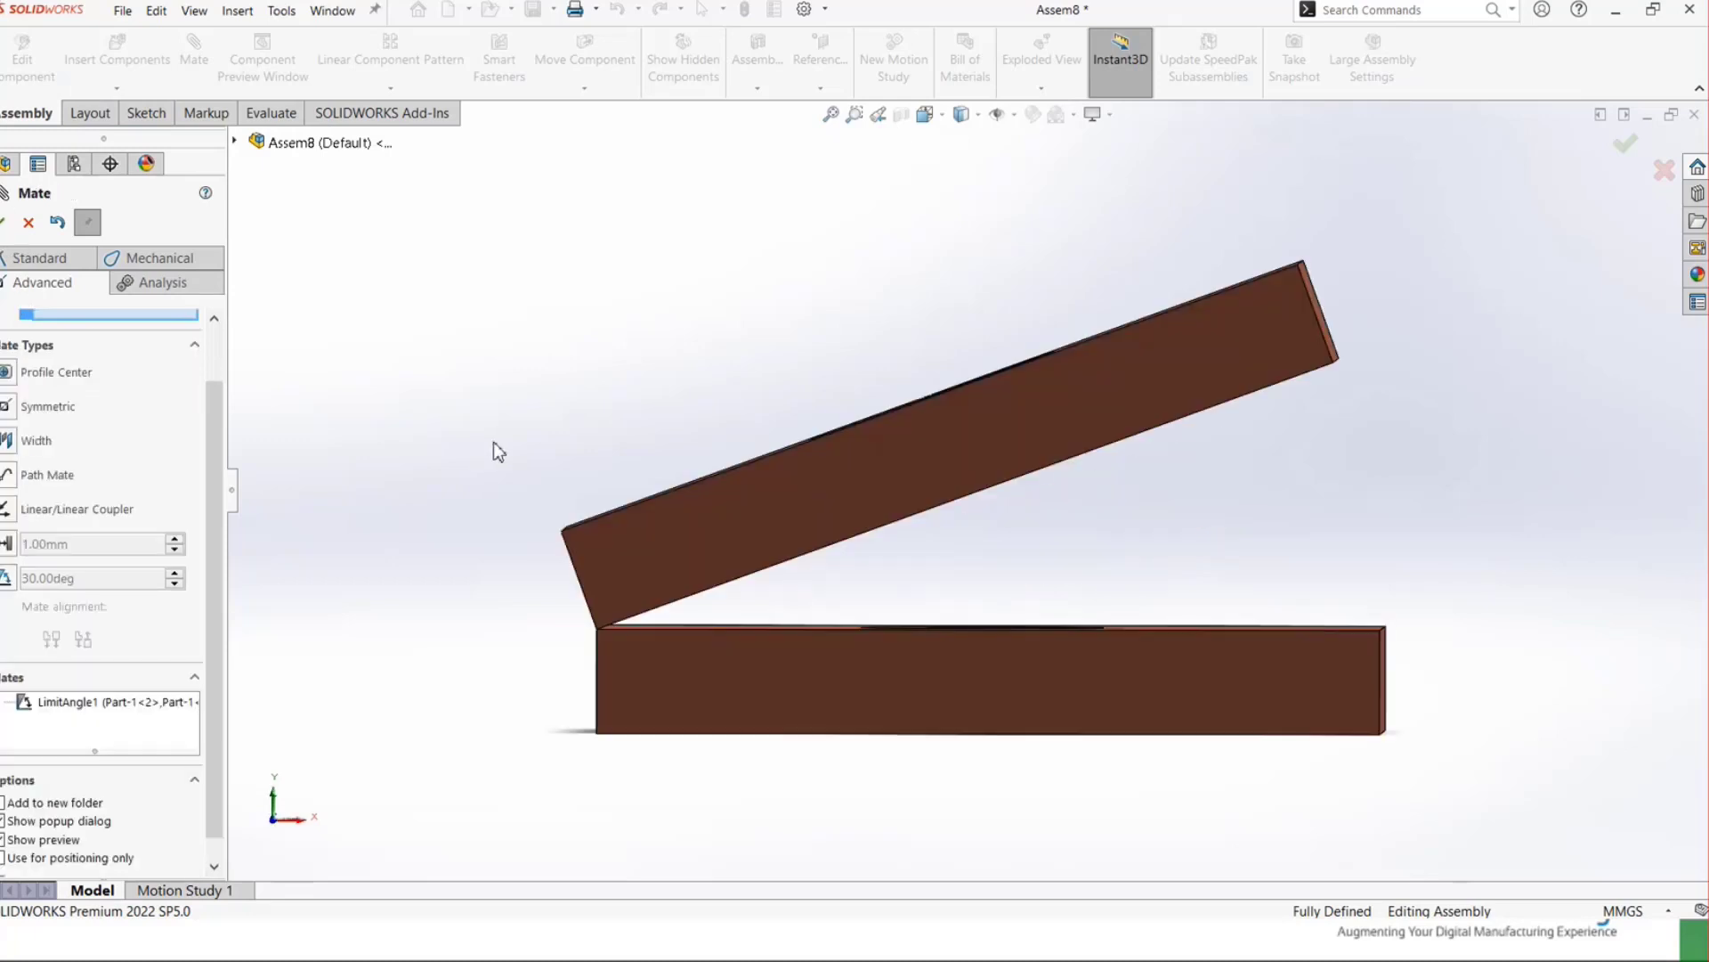
{"action": "scroll", "coordinate": [1031, 374], "scroll_direction": "up", "scroll_amount": 2}
{"action": "left_click_drag", "start_coordinate": [1098, 399], "coordinate": [1023, 585]}
{"action": "key", "text": "f"}
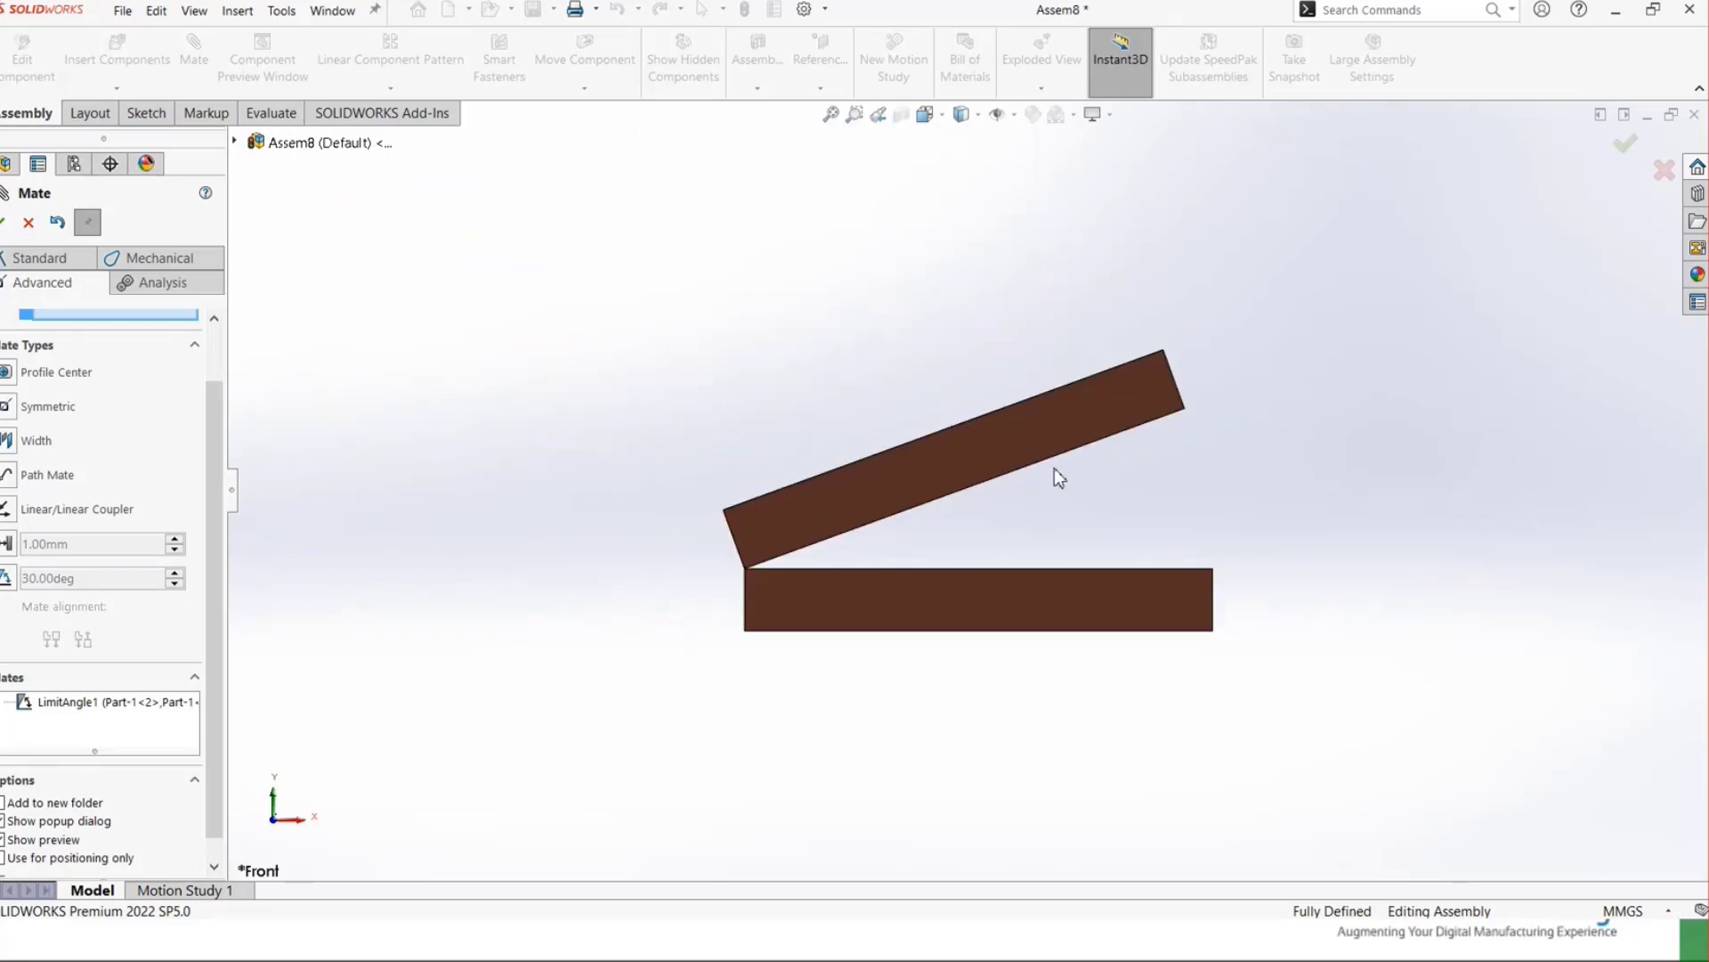
{"action": "left_click", "coordinate": [1091, 445]}
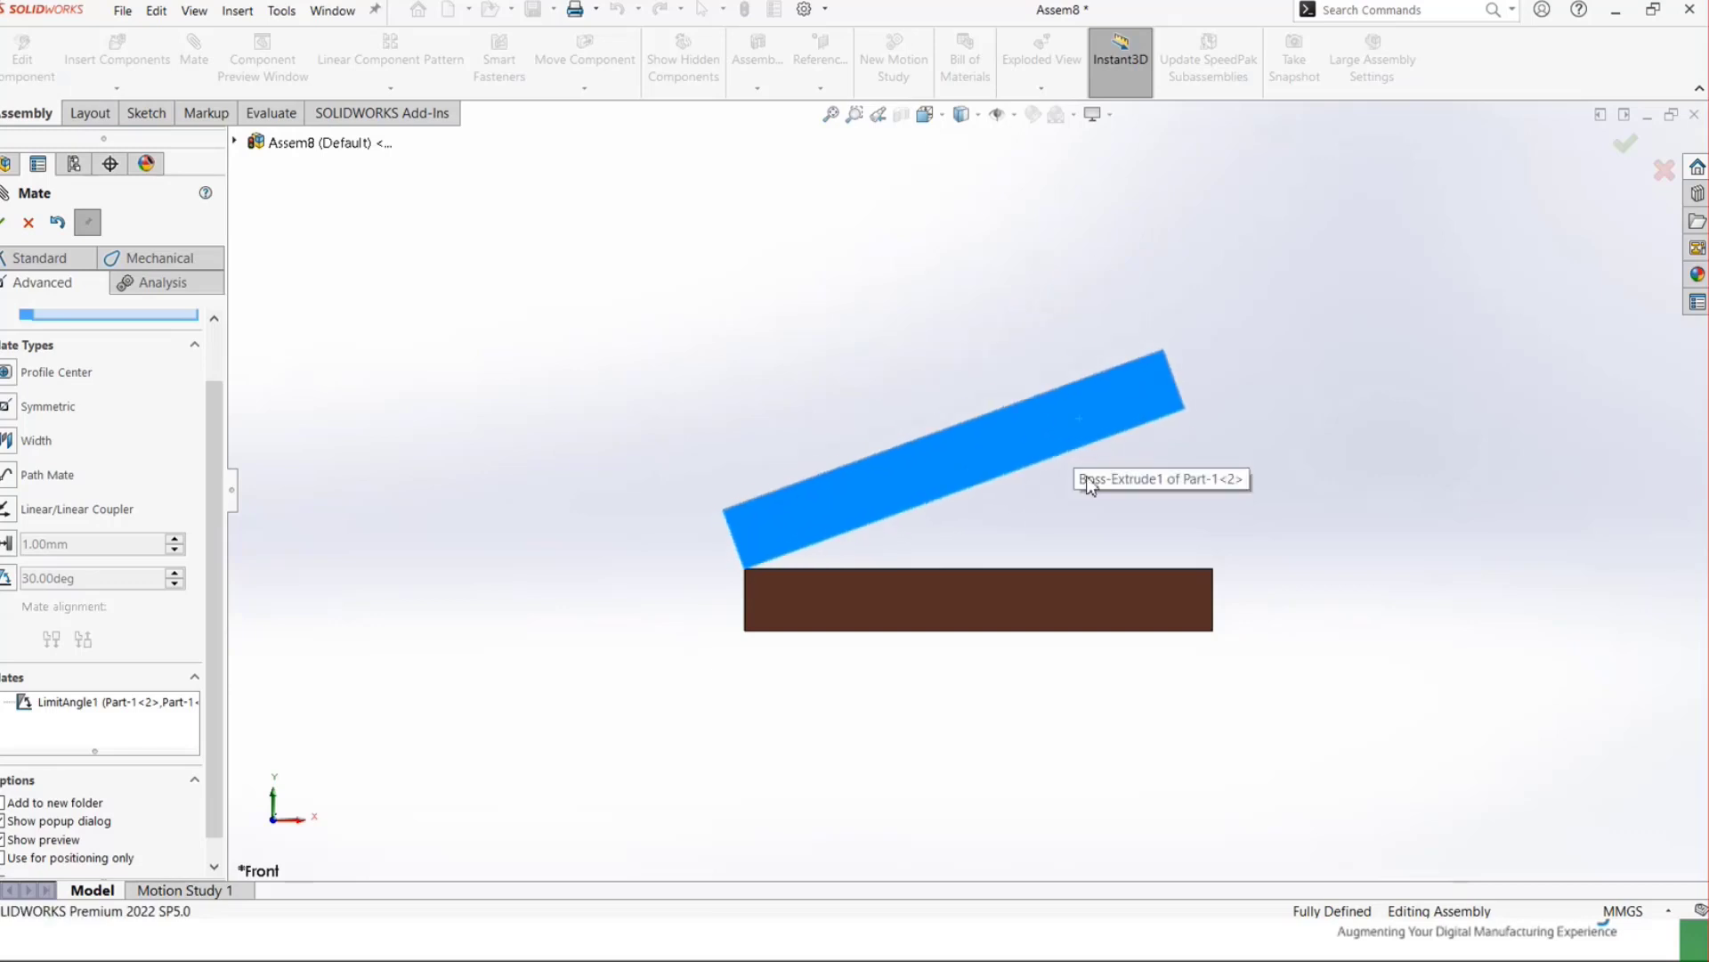
{"action": "left_click_drag", "start_coordinate": [1079, 441], "coordinate": [381, 584]}
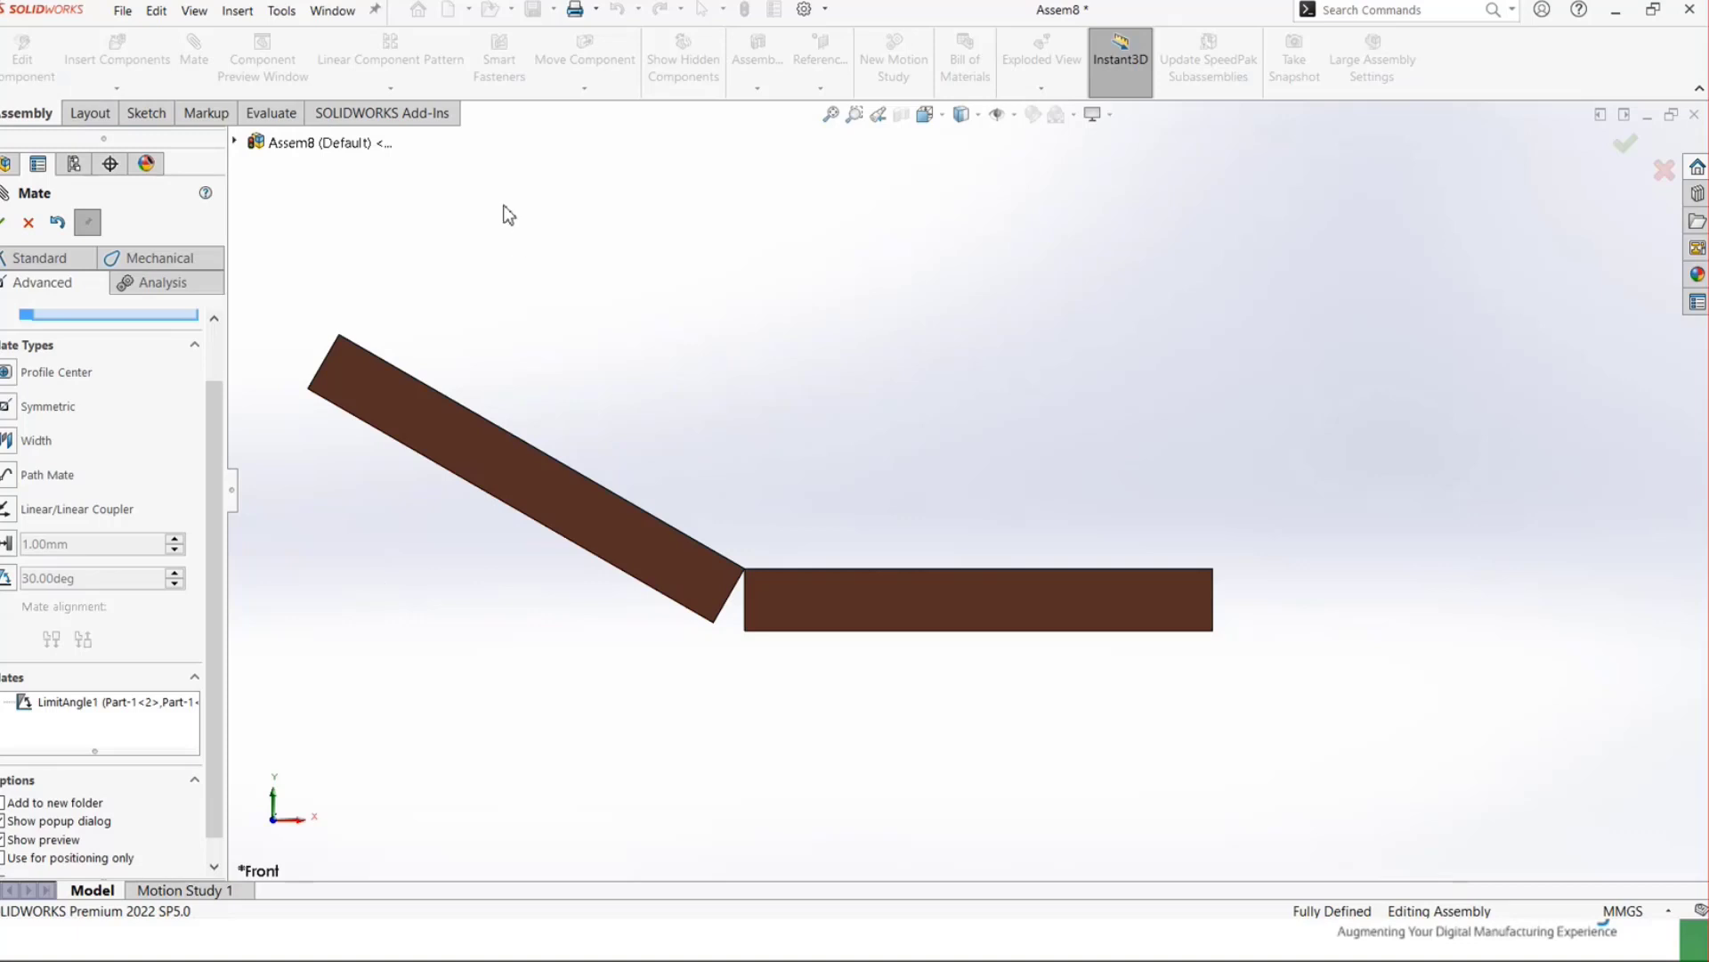
- Measure the angle between the upper edges of the fully opened plate and the fixed plate
{"action": "left_click", "coordinate": [270, 112]}
{"action": "left_click", "coordinate": [307, 53]}
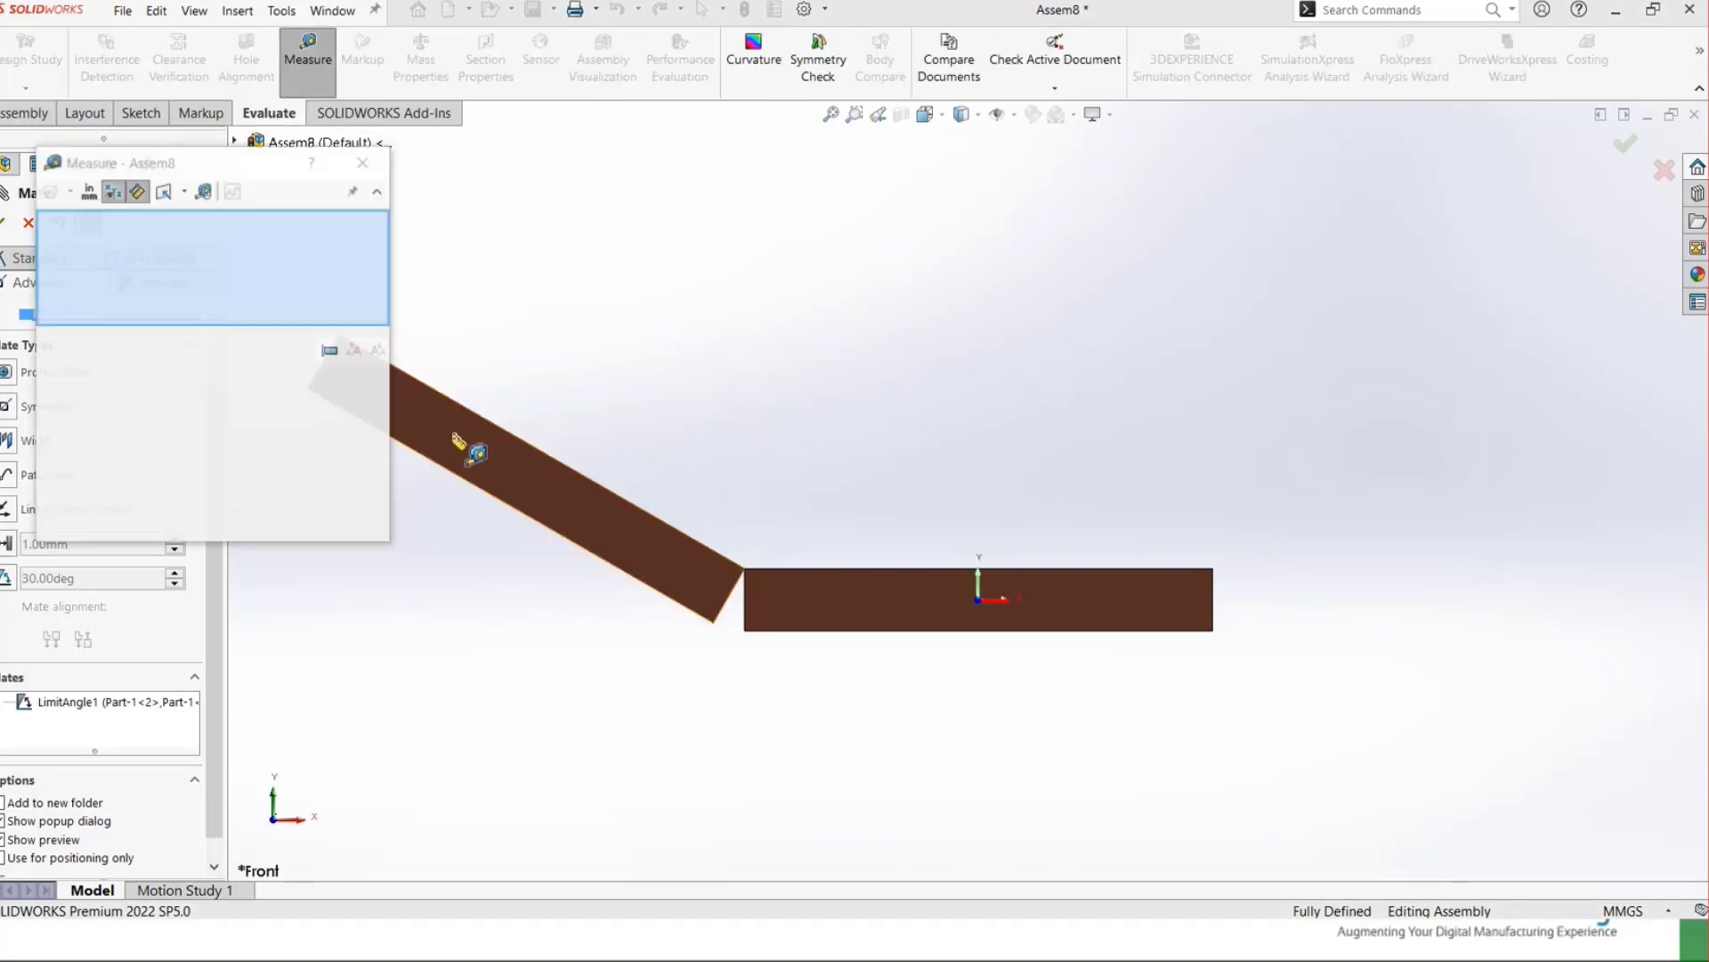
{"action": "left_click", "coordinate": [473, 414]}
{"action": "left_click", "coordinate": [797, 570]}
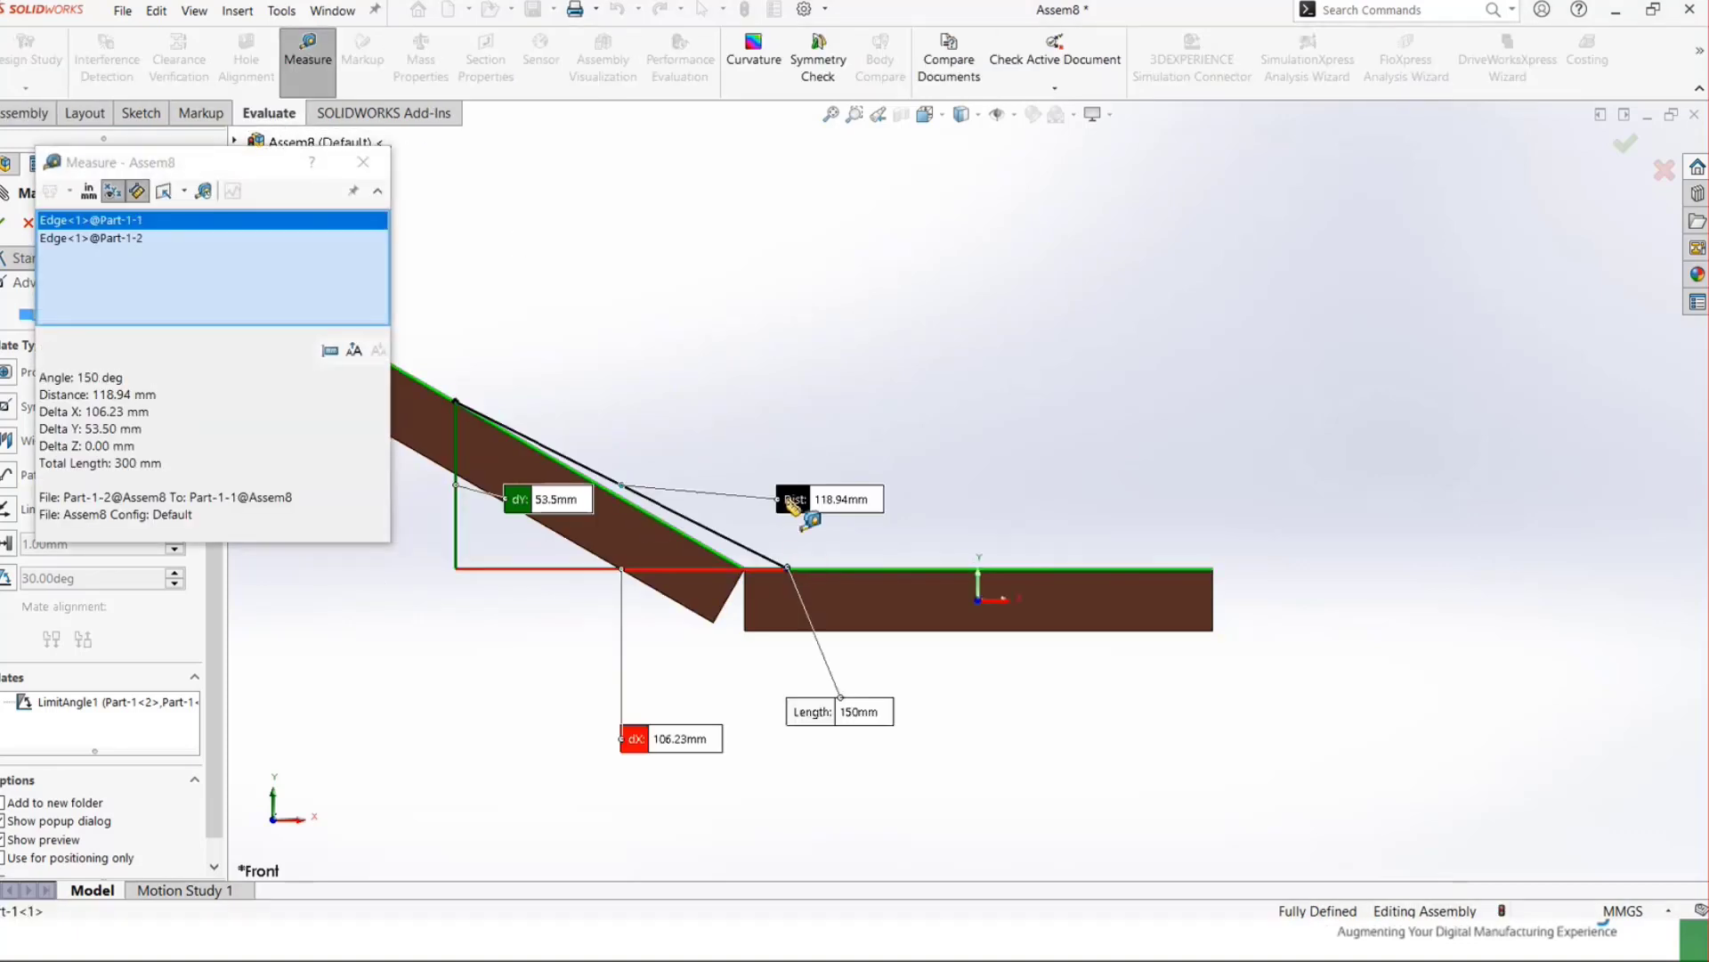
{"action": "scroll", "coordinate": [967, 517], "scroll_direction": "up", "scroll_amount": 3}
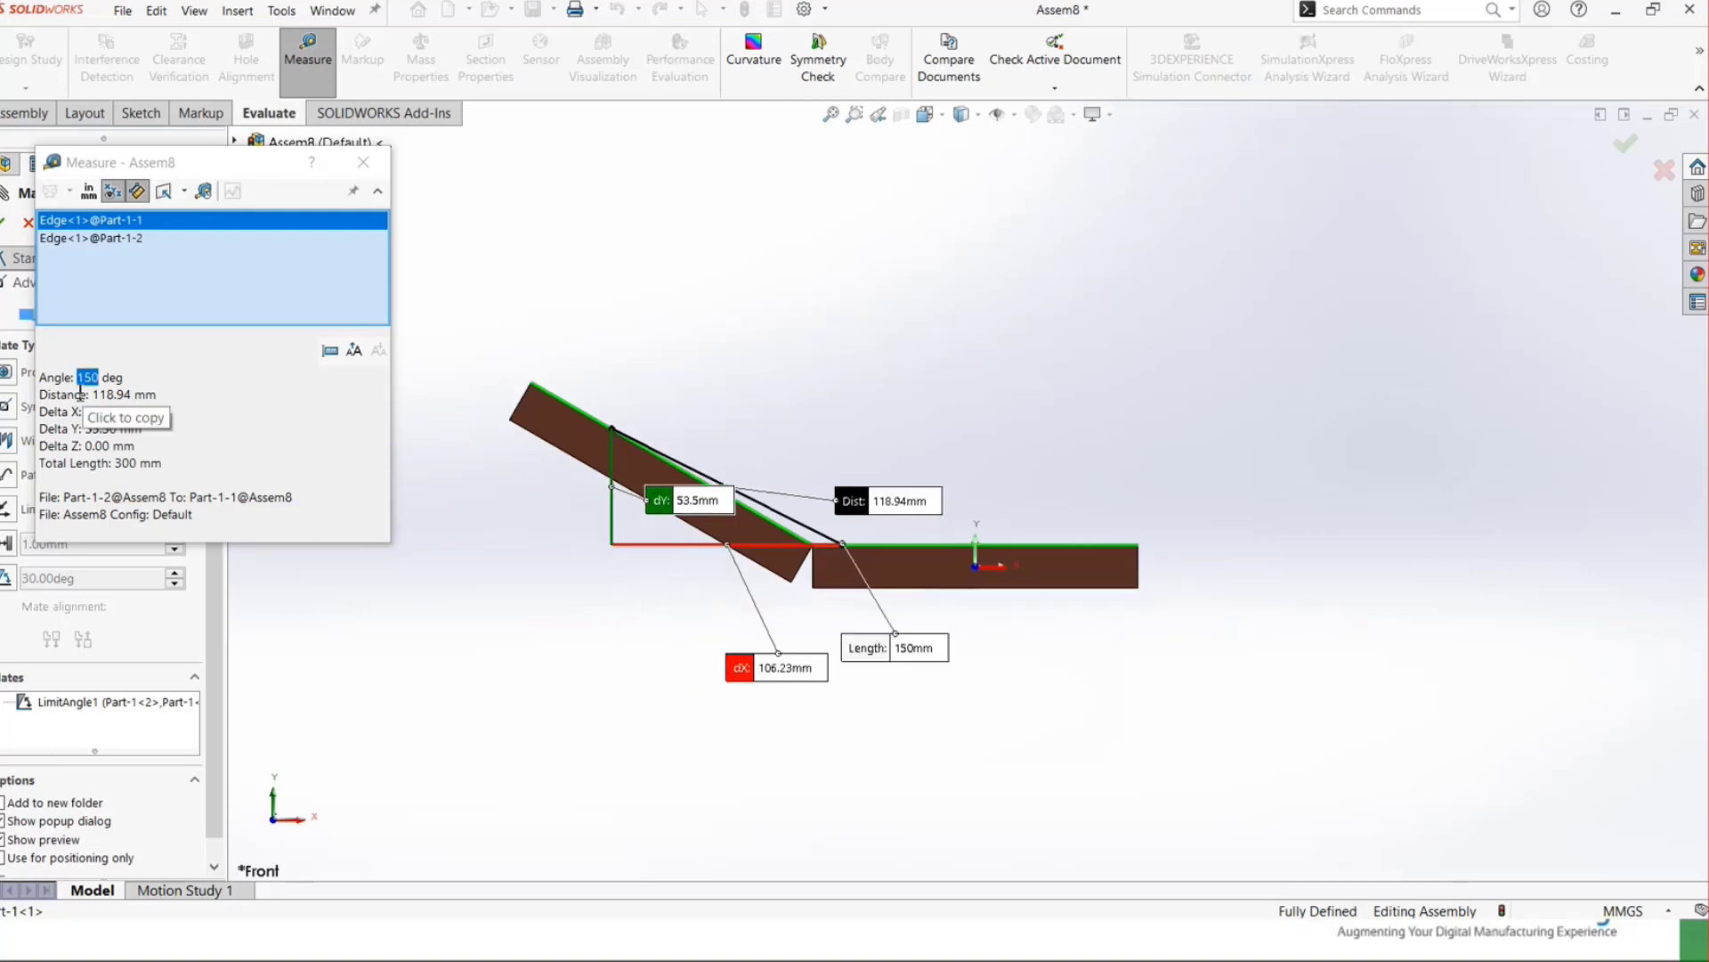
{"action": "left_click", "coordinate": [376, 166]}
- Swing the hinged plate back to its minimum position and measure the angle between the plates' facing edges
{"action": "left_click_drag", "start_coordinate": [584, 435], "coordinate": [982, 568]}
{"action": "left_click", "coordinate": [621, 305]}
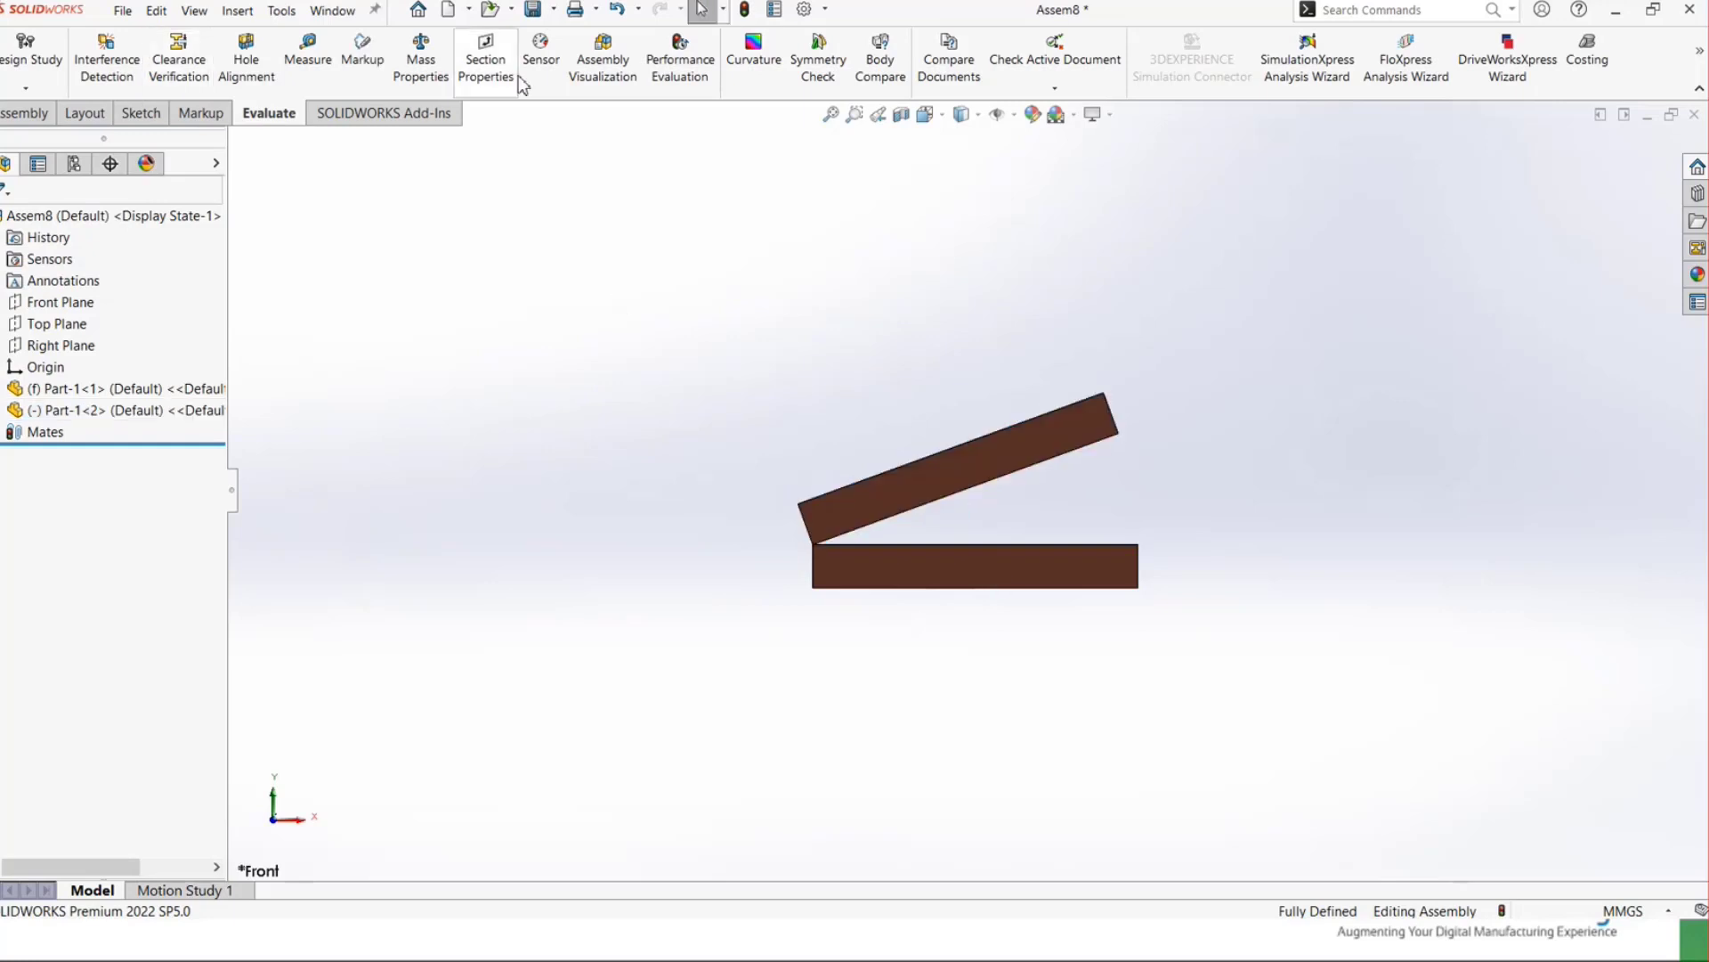
{"action": "left_click", "coordinate": [308, 49]}
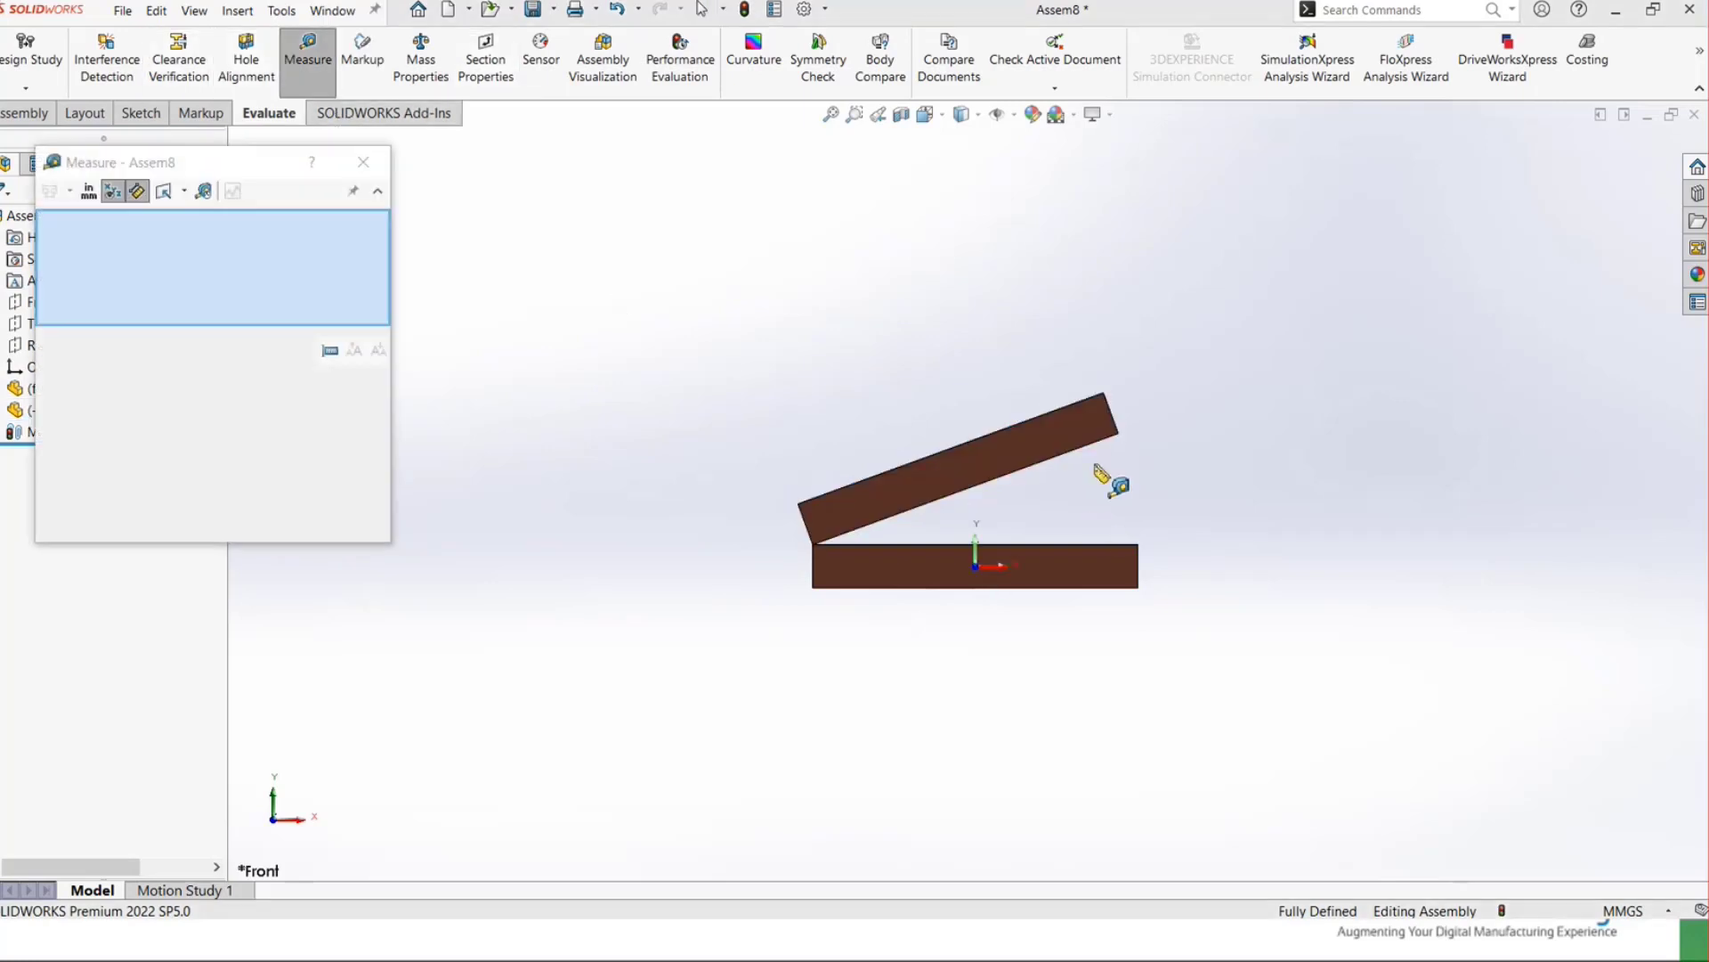
{"action": "left_click", "coordinate": [1095, 443]}
{"action": "left_click", "coordinate": [1104, 544]}
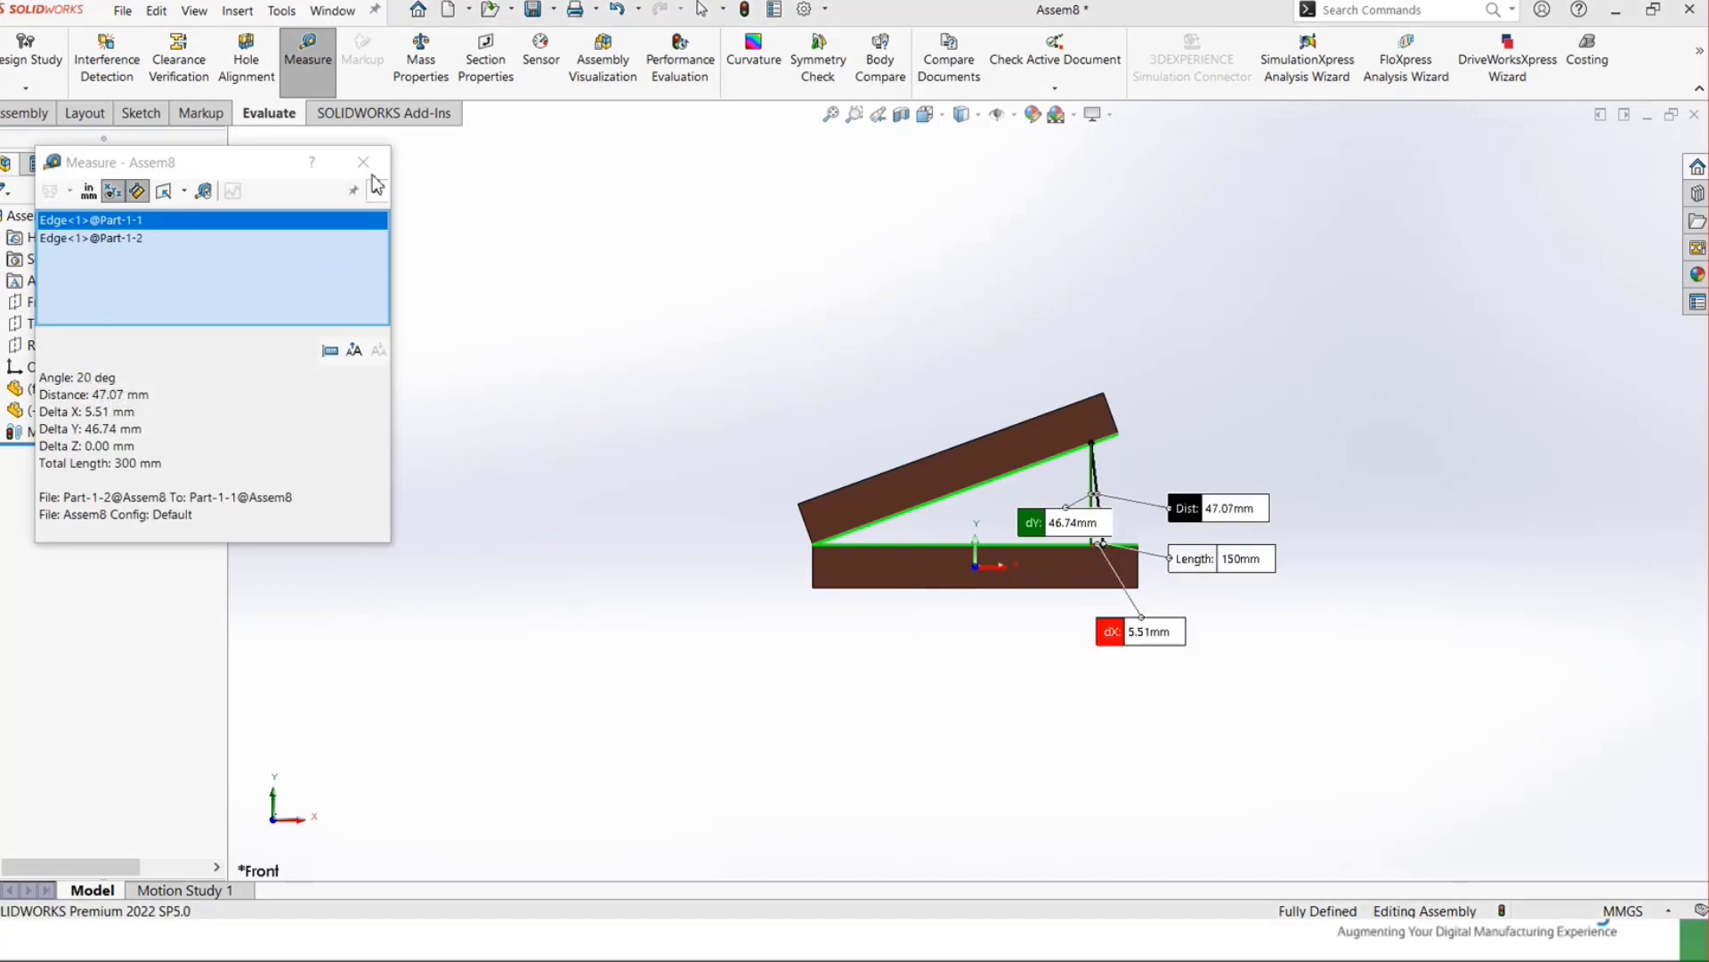
{"action": "key", "text": "Escape"}
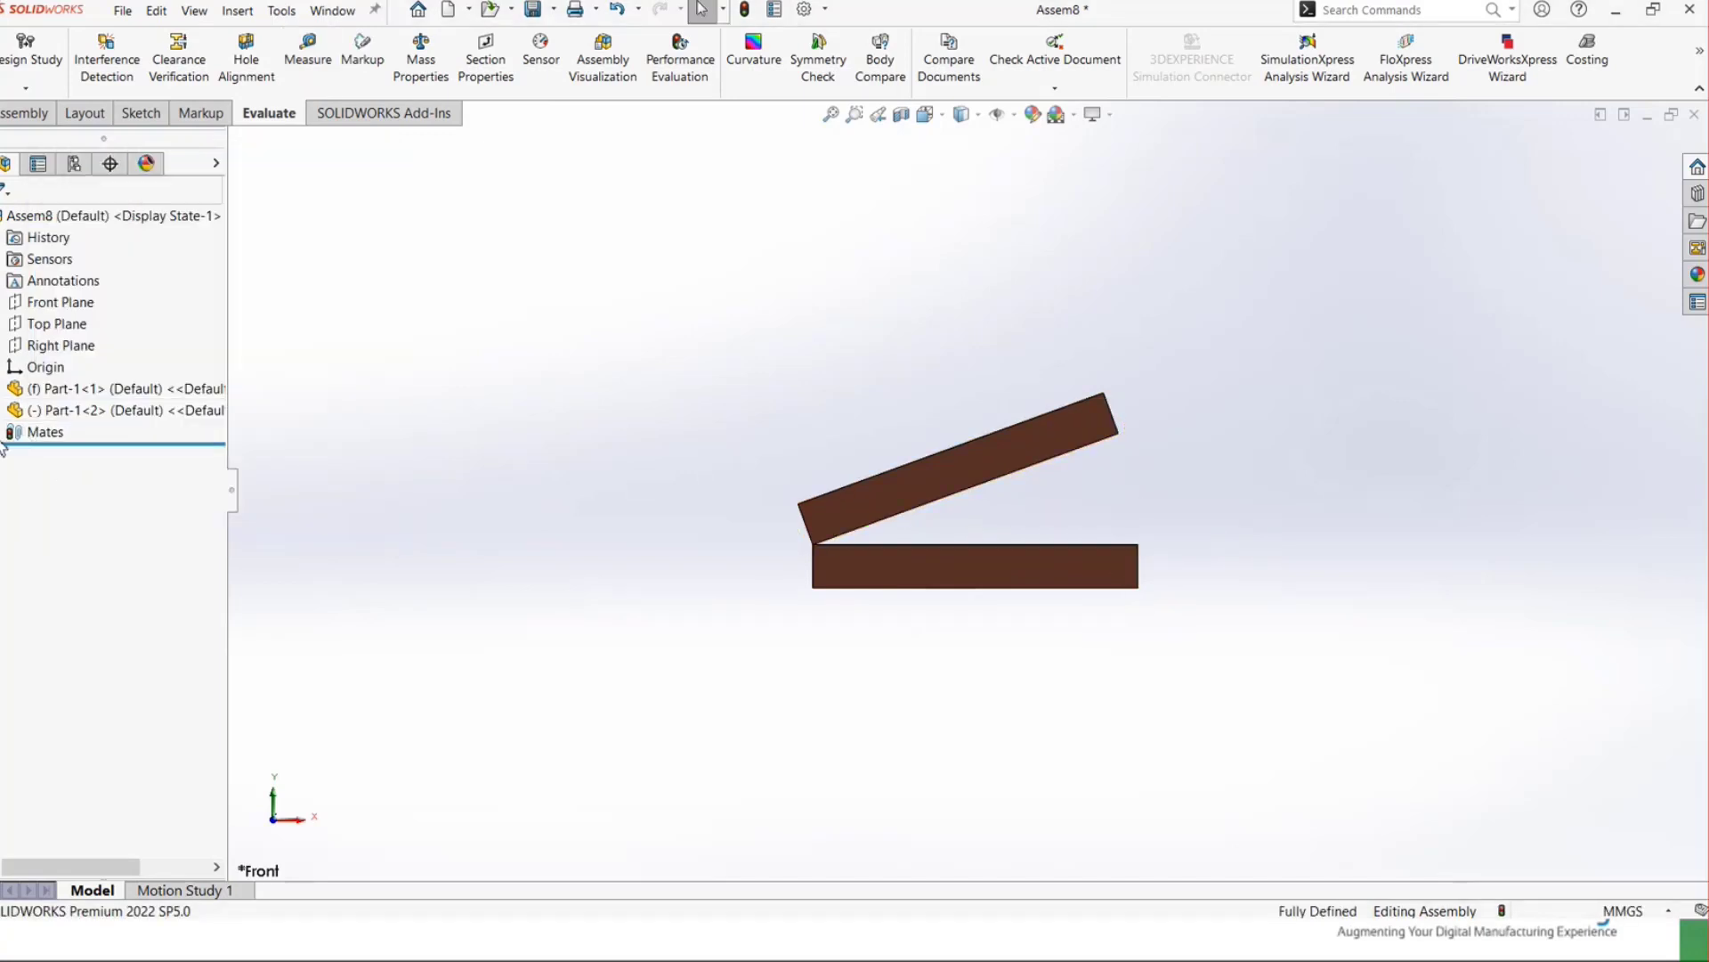
- Open the limit angle mate's definition to review its settings, leave it unchanged, and return to an isometric view
{"action": "left_click", "coordinate": [3, 435]}
{"action": "left_click", "coordinate": [103, 496]}
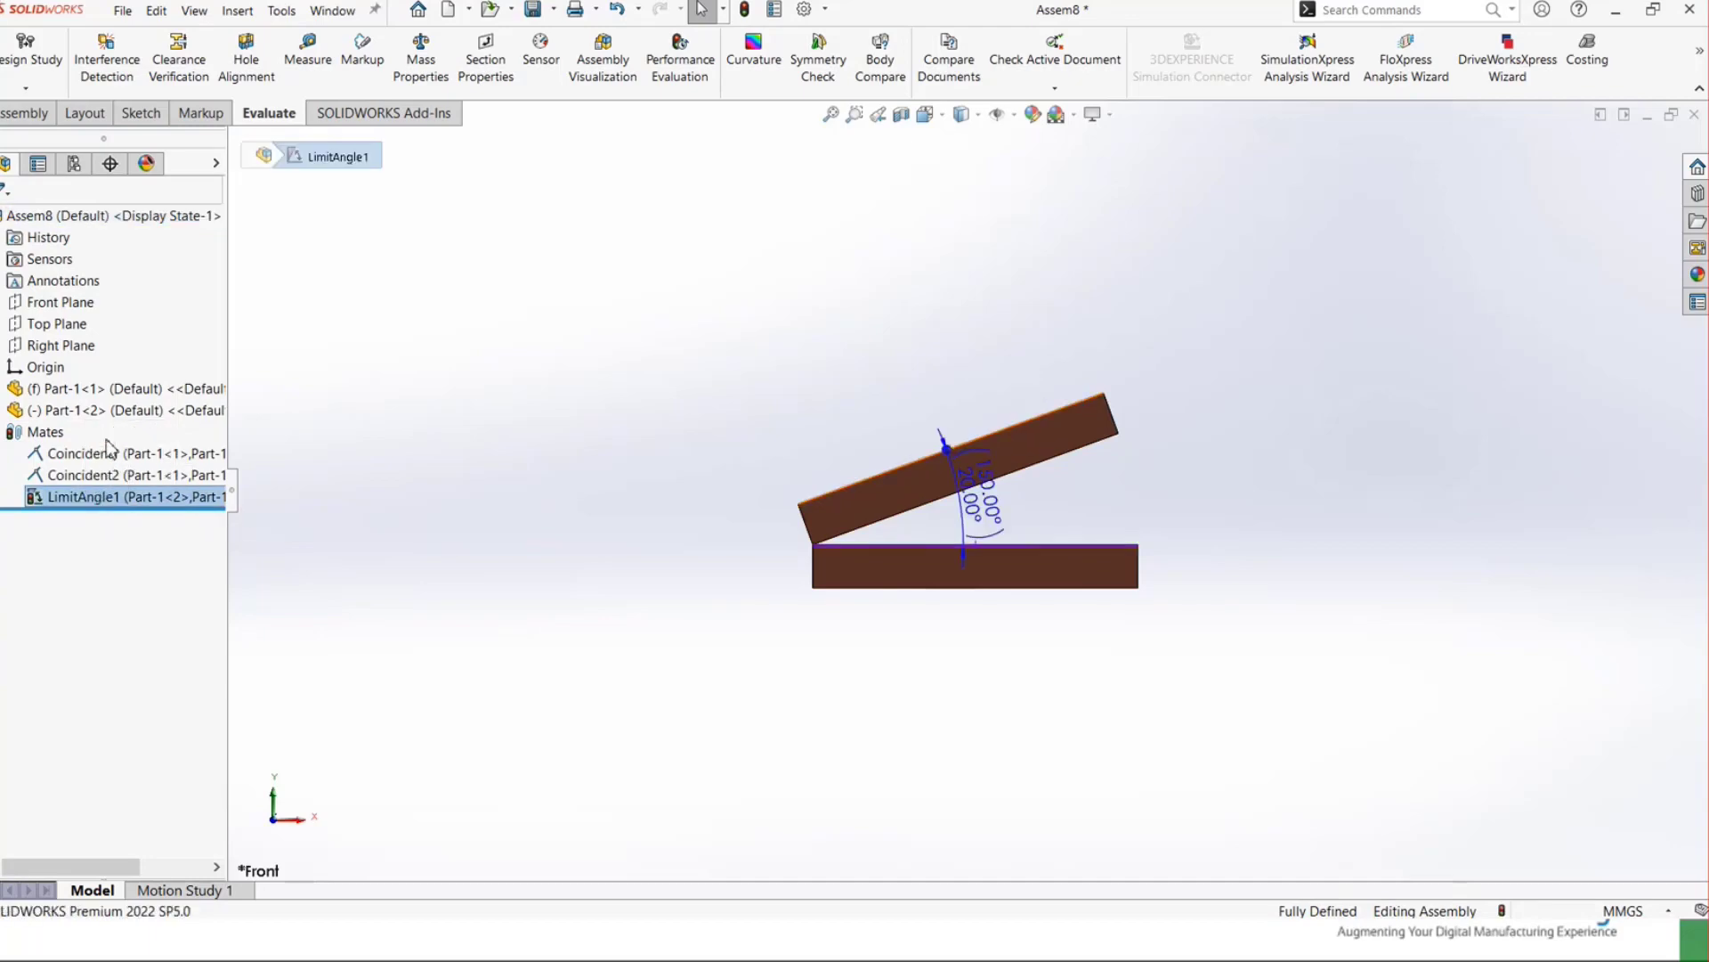
{"action": "left_click", "coordinate": [107, 441]}
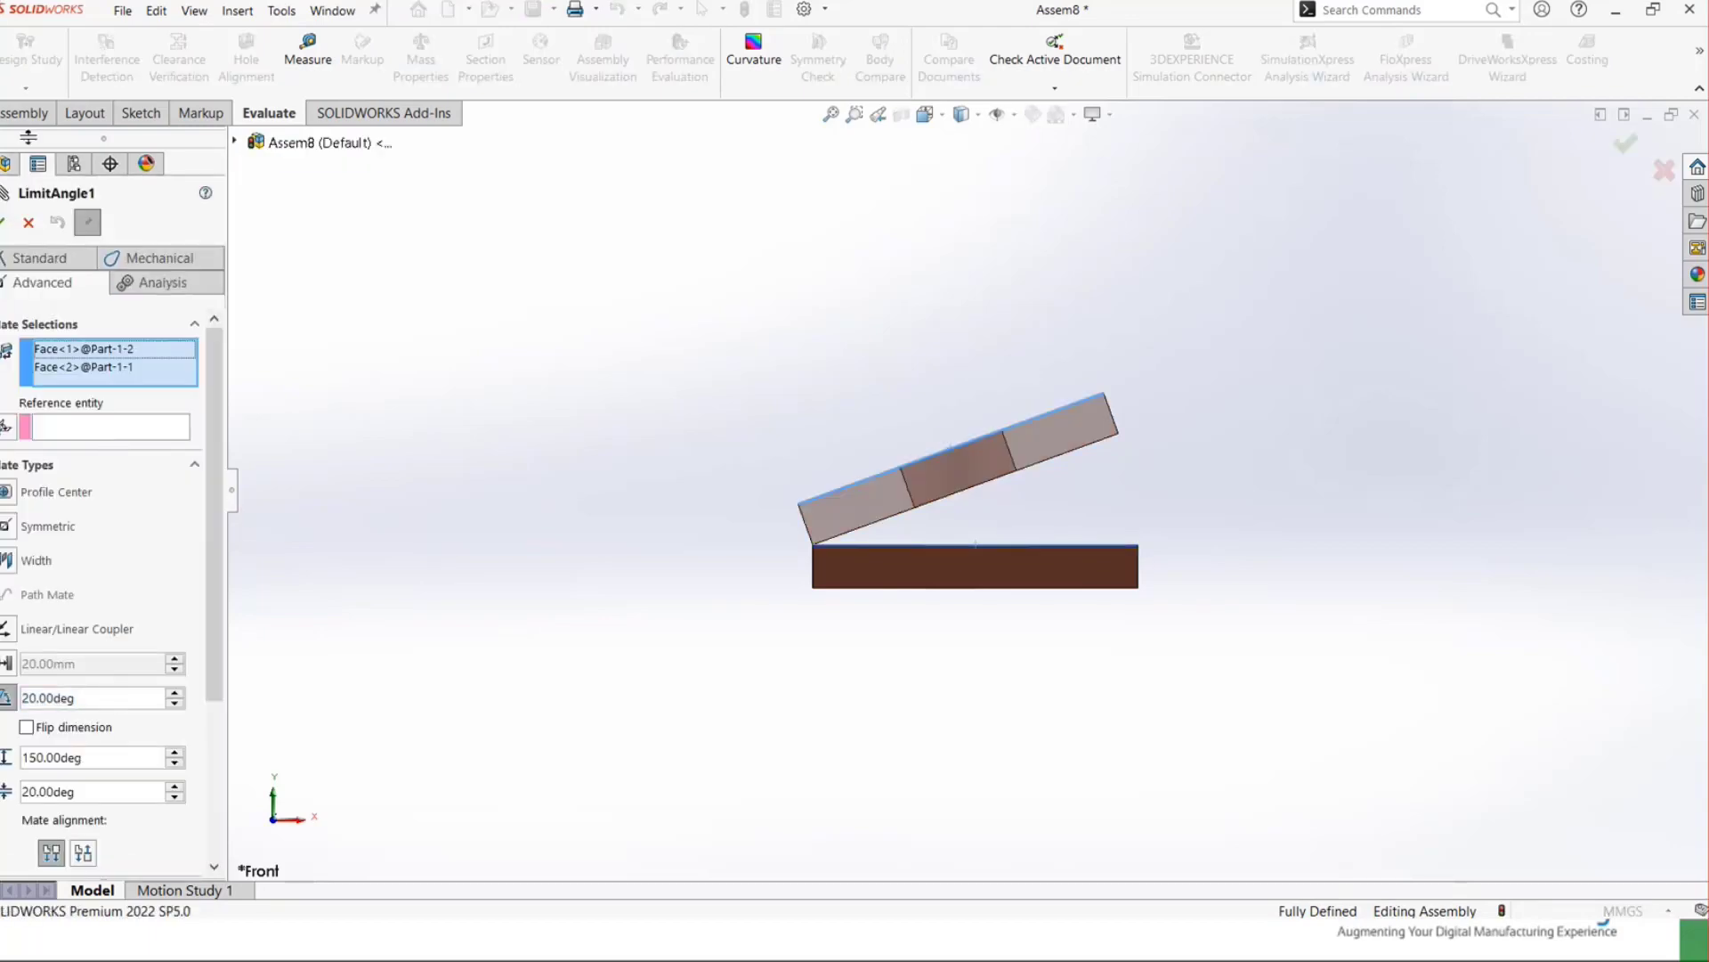
{"action": "left_click", "coordinate": [26, 229]}
{"action": "key", "text": "ctrl+7"}
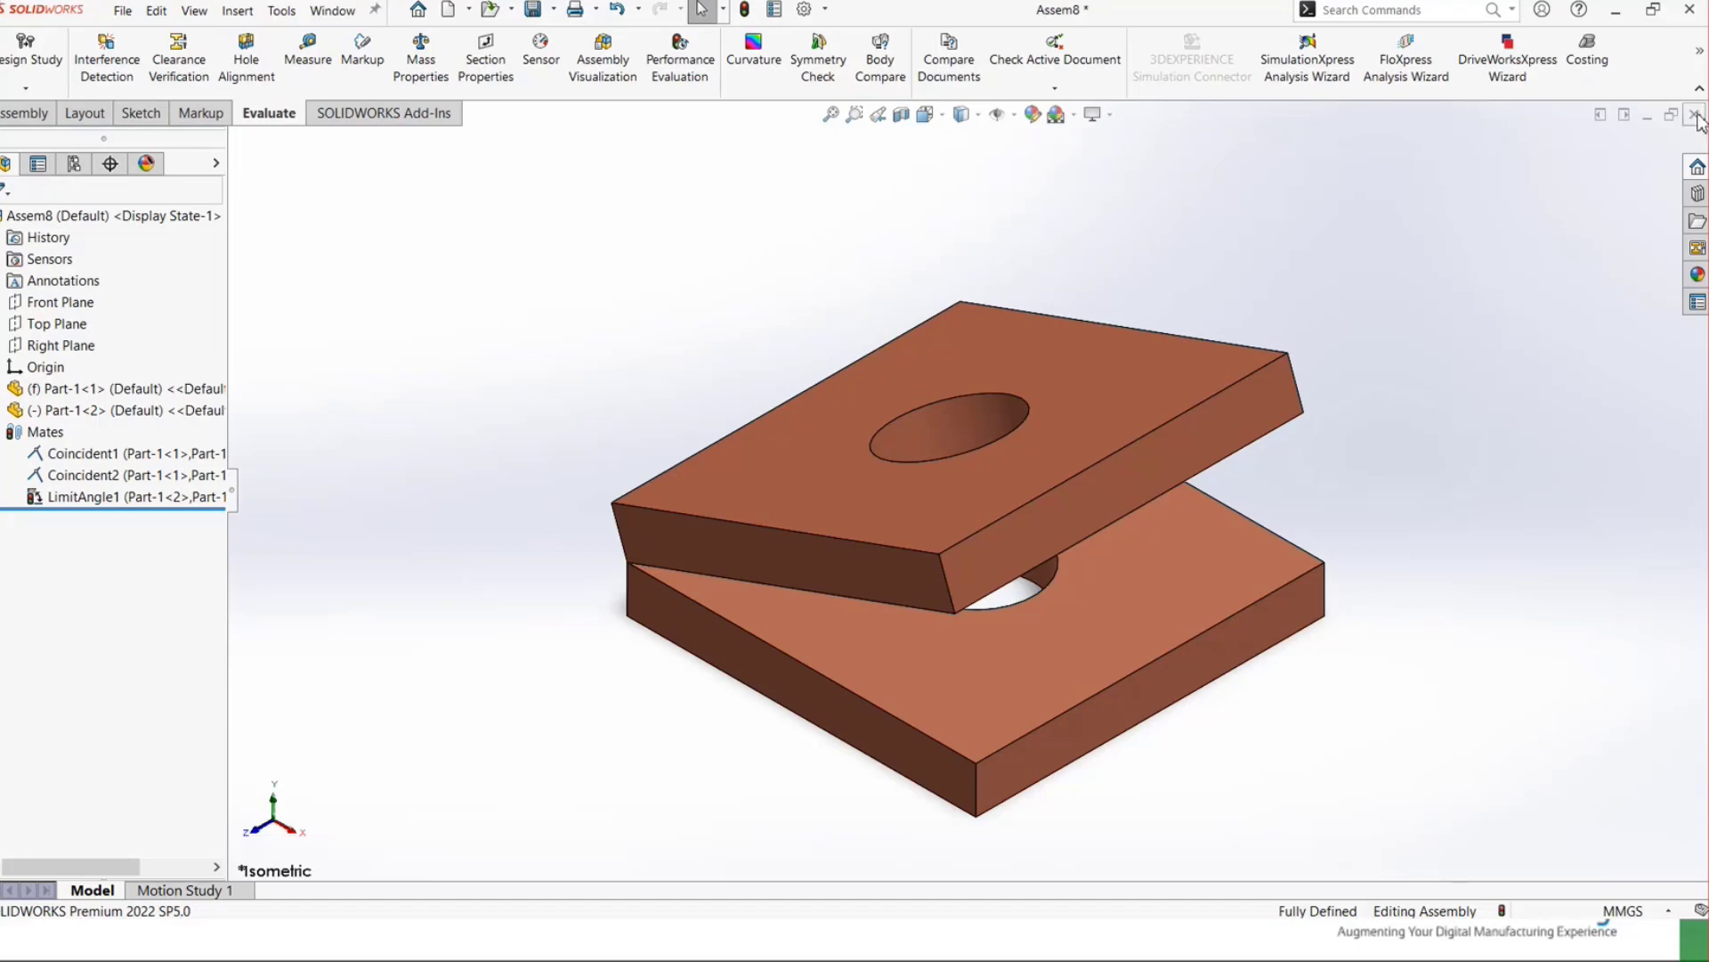
- Close the hinged-plate assembly and start a new assembly with Part-1 fixed at the origin
{"action": "left_click", "coordinate": [1696, 116]}
{"action": "left_click", "coordinate": [827, 483]}
{"action": "key", "text": "ctrl+n"}
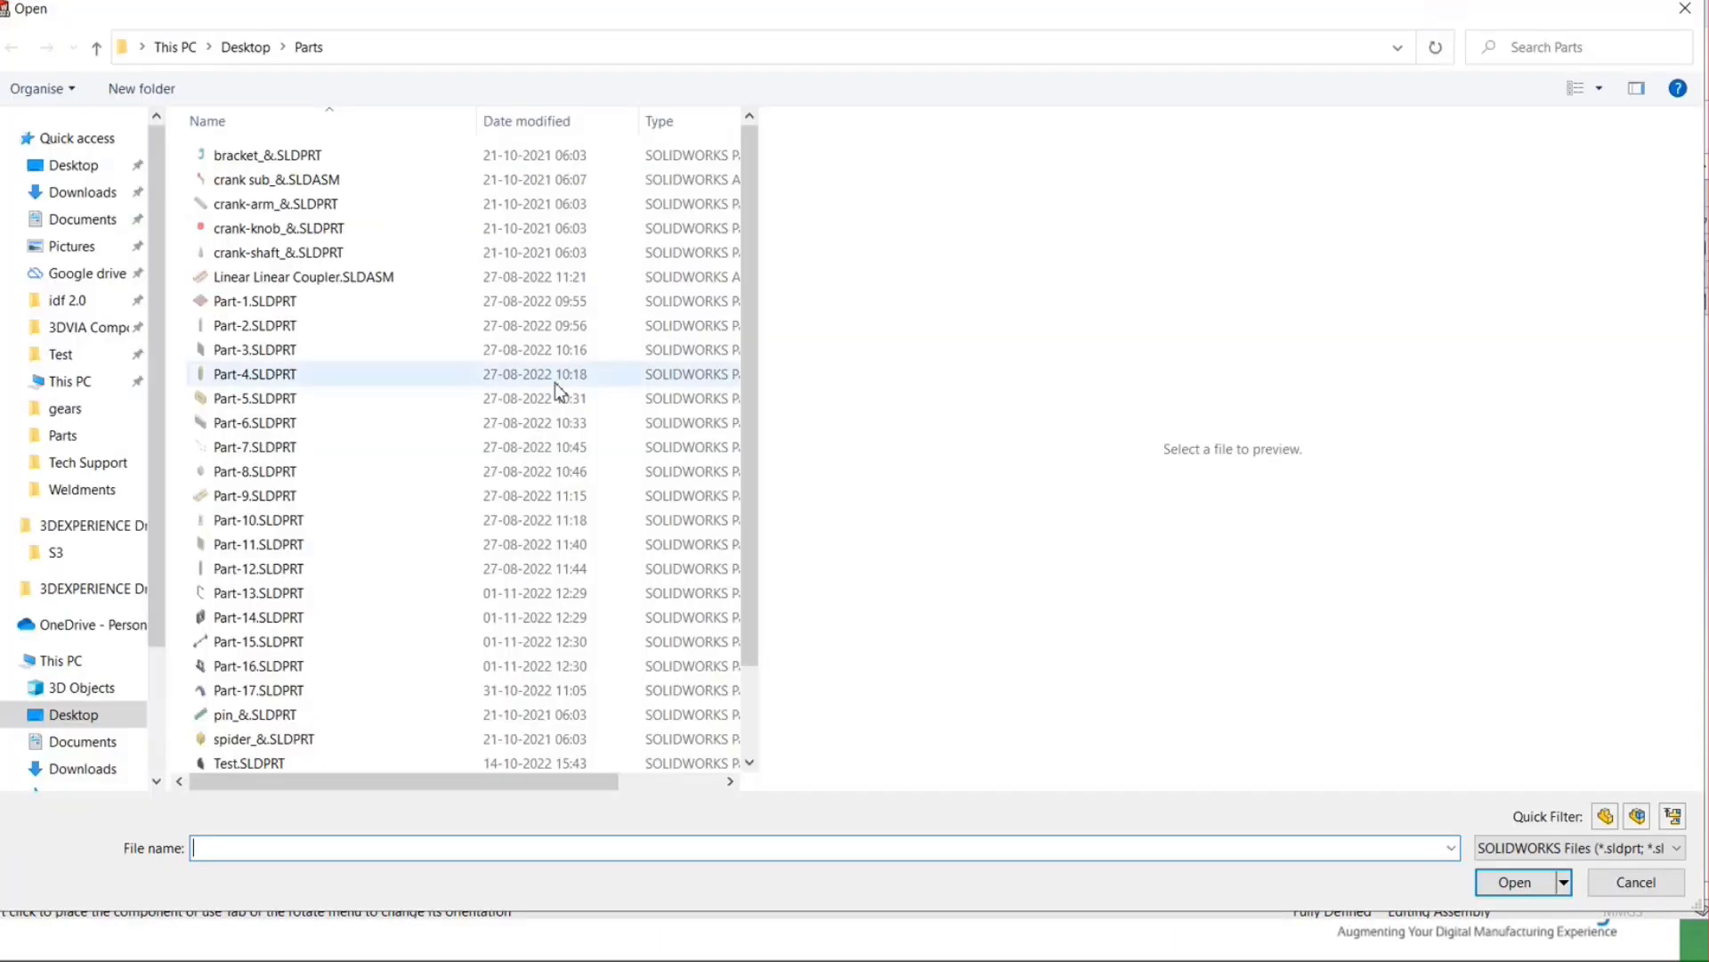
{"action": "left_click", "coordinate": [255, 301]}
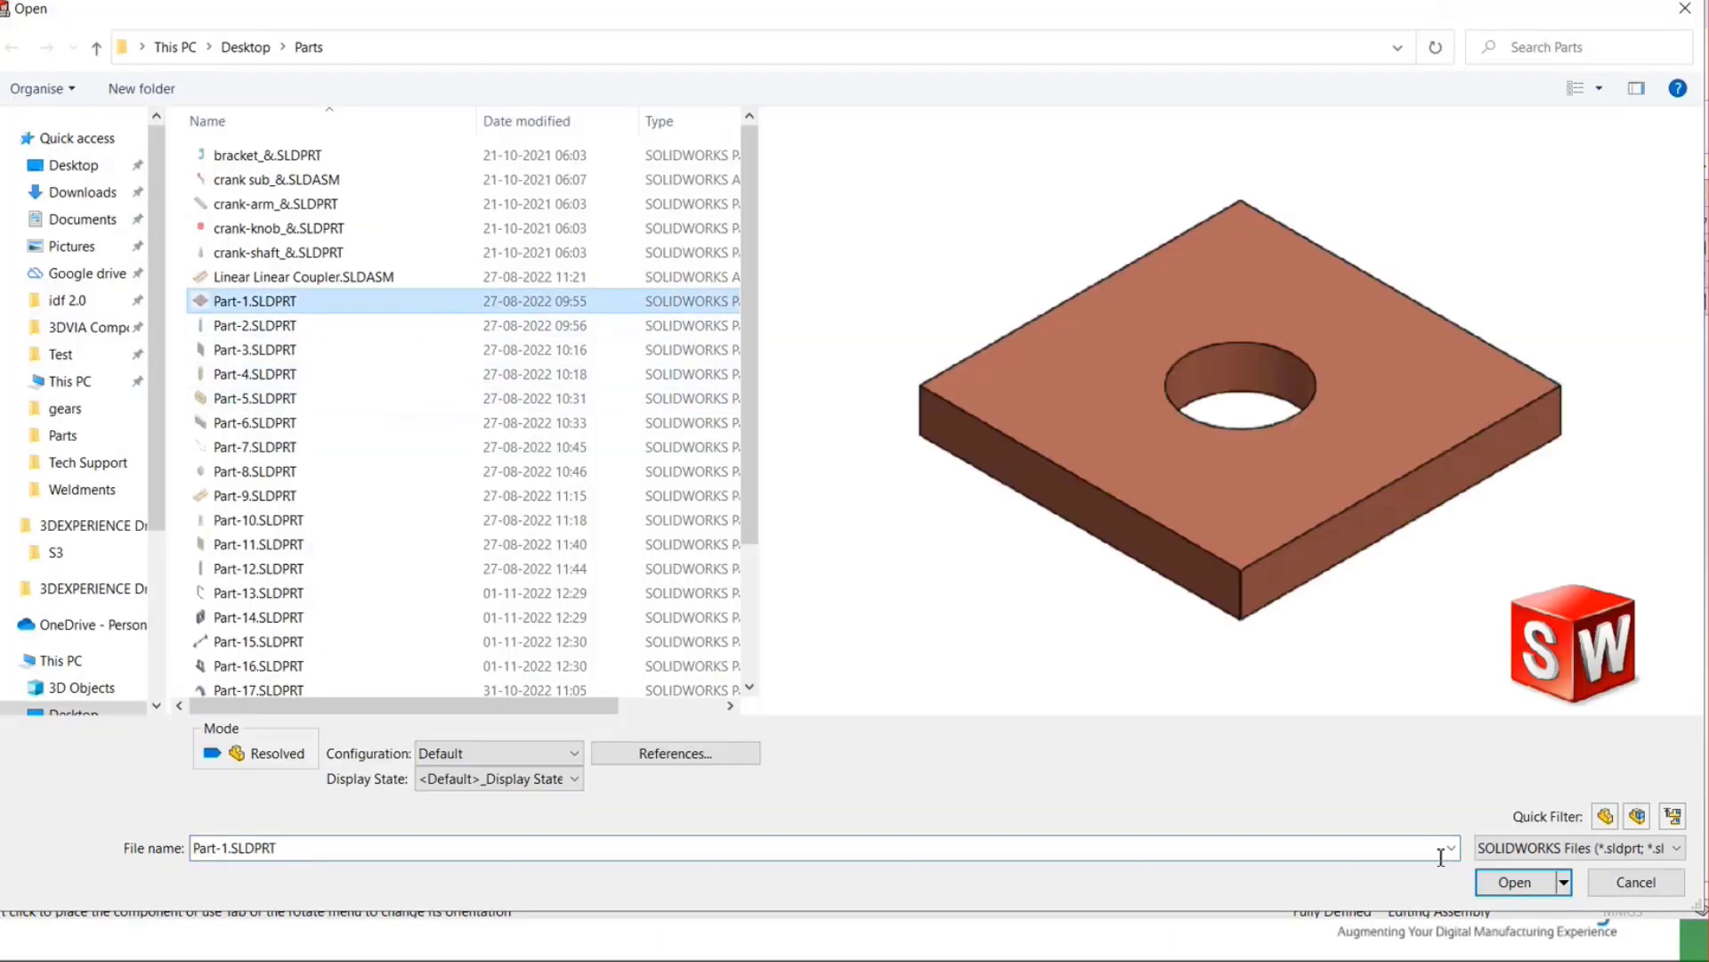
{"action": "left_click", "coordinate": [1517, 882]}
{"action": "left_click", "coordinate": [953, 526]}
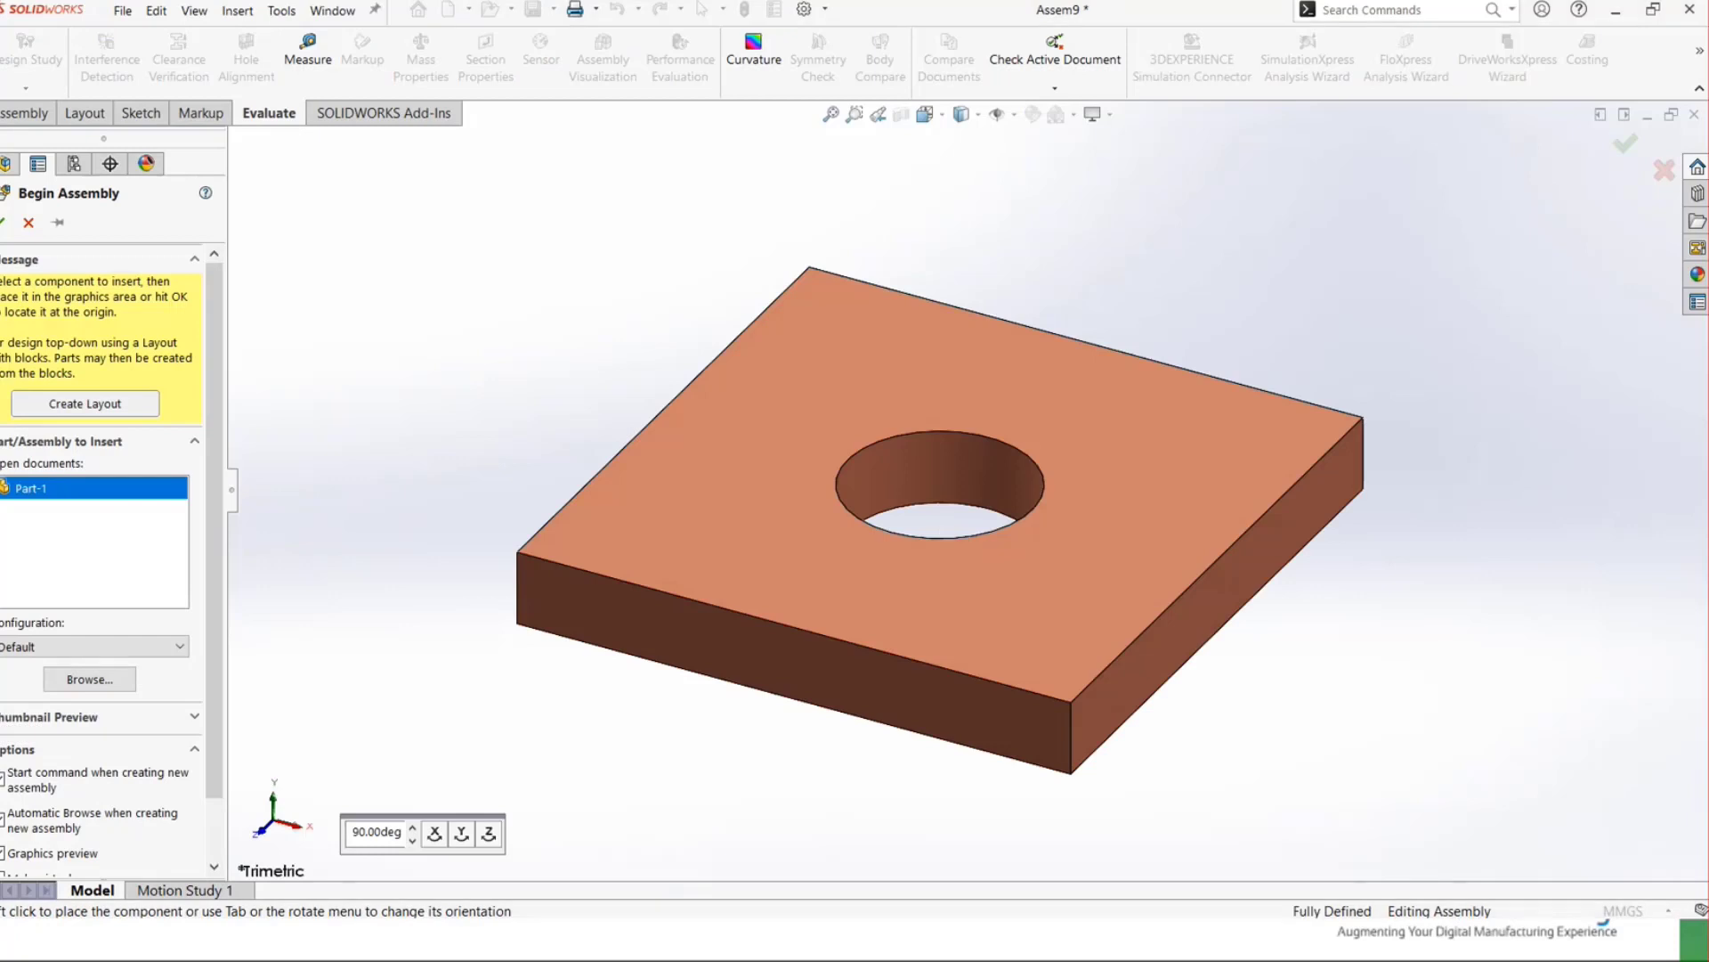
{"action": "left_click", "coordinate": [4, 224]}
- Create a second copy of the Part-1 plate and raise it above and behind the fixed plate
{"action": "key", "text": "ctrl+7"}
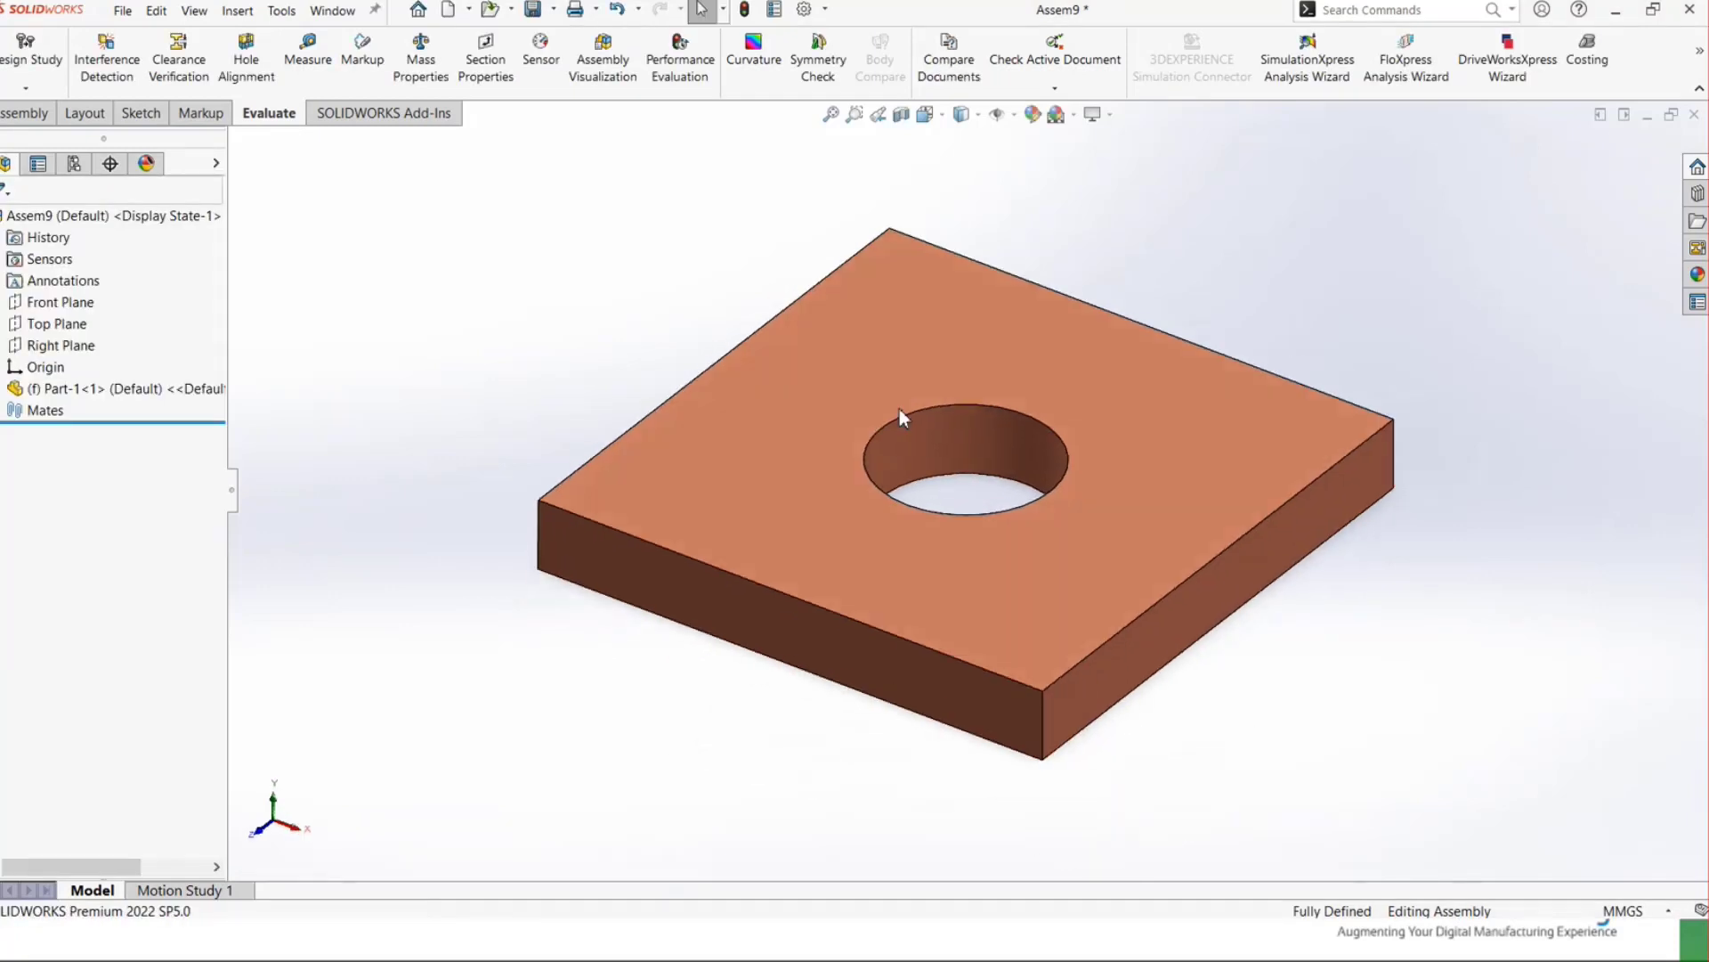
{"action": "left_click_drag", "start_coordinate": [973, 382], "coordinate": [656, 228], "text": "ctrl"}
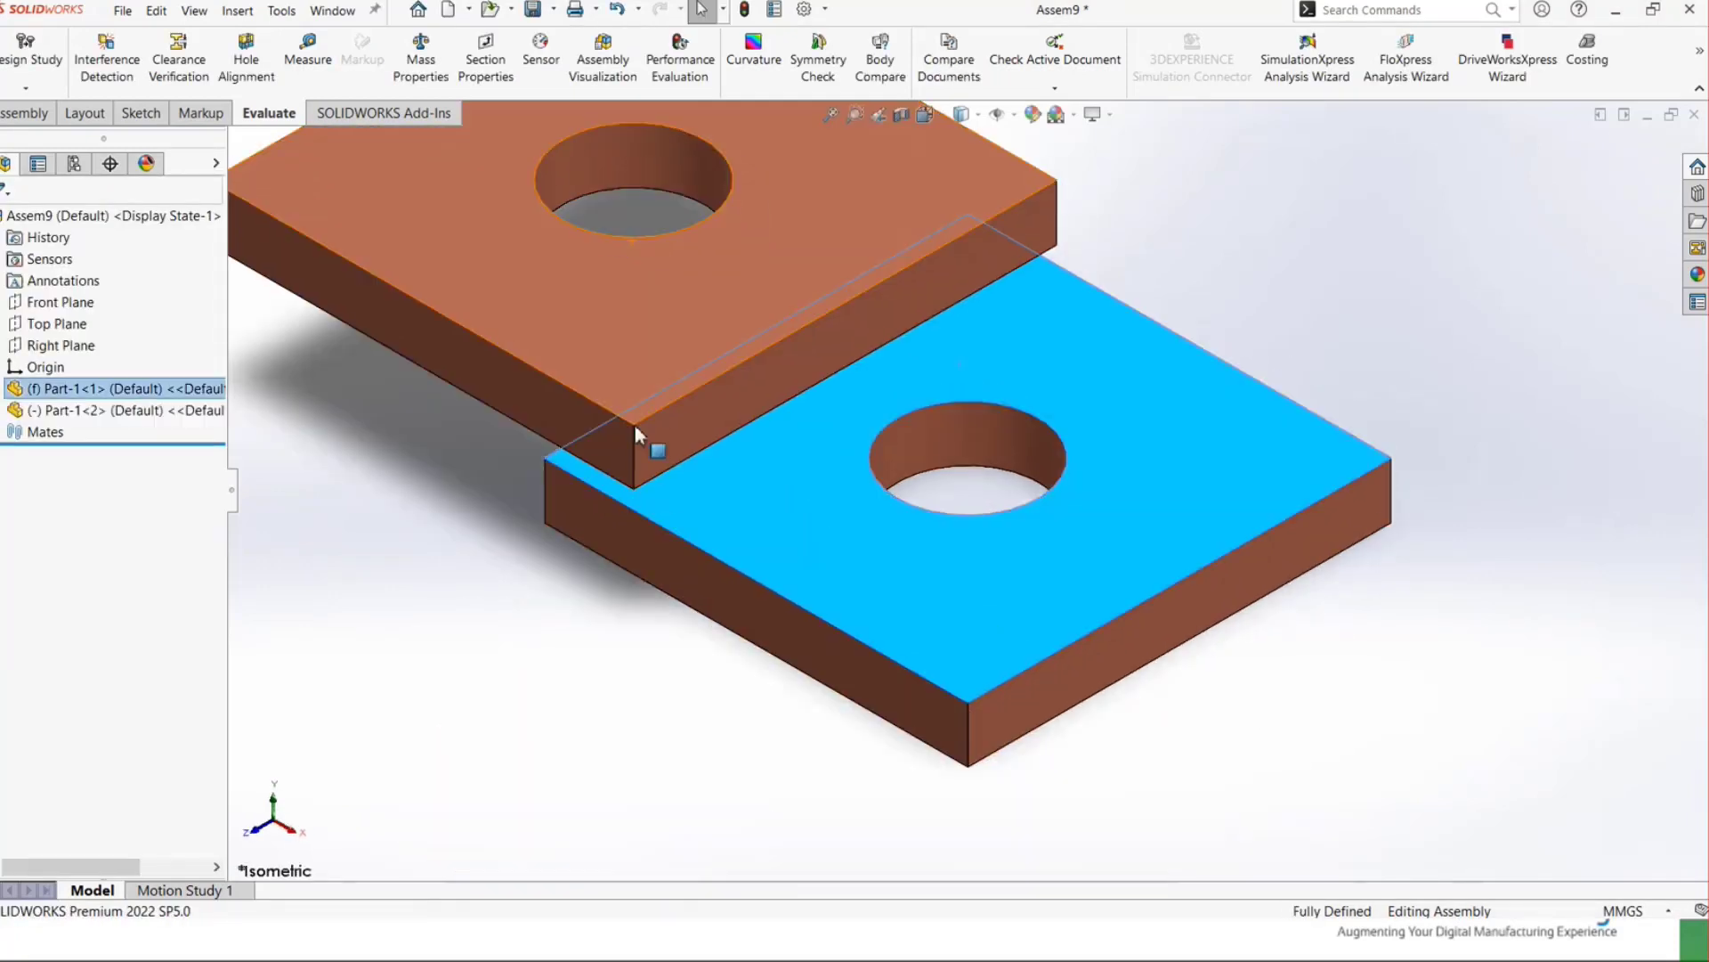
{"action": "scroll", "coordinate": [667, 466], "scroll_direction": "up", "scroll_amount": 2}
{"action": "left_click", "coordinate": [669, 467]}
{"action": "left_click_drag", "start_coordinate": [798, 403], "coordinate": [799, 296]}
{"action": "left_click", "coordinate": [399, 369]}
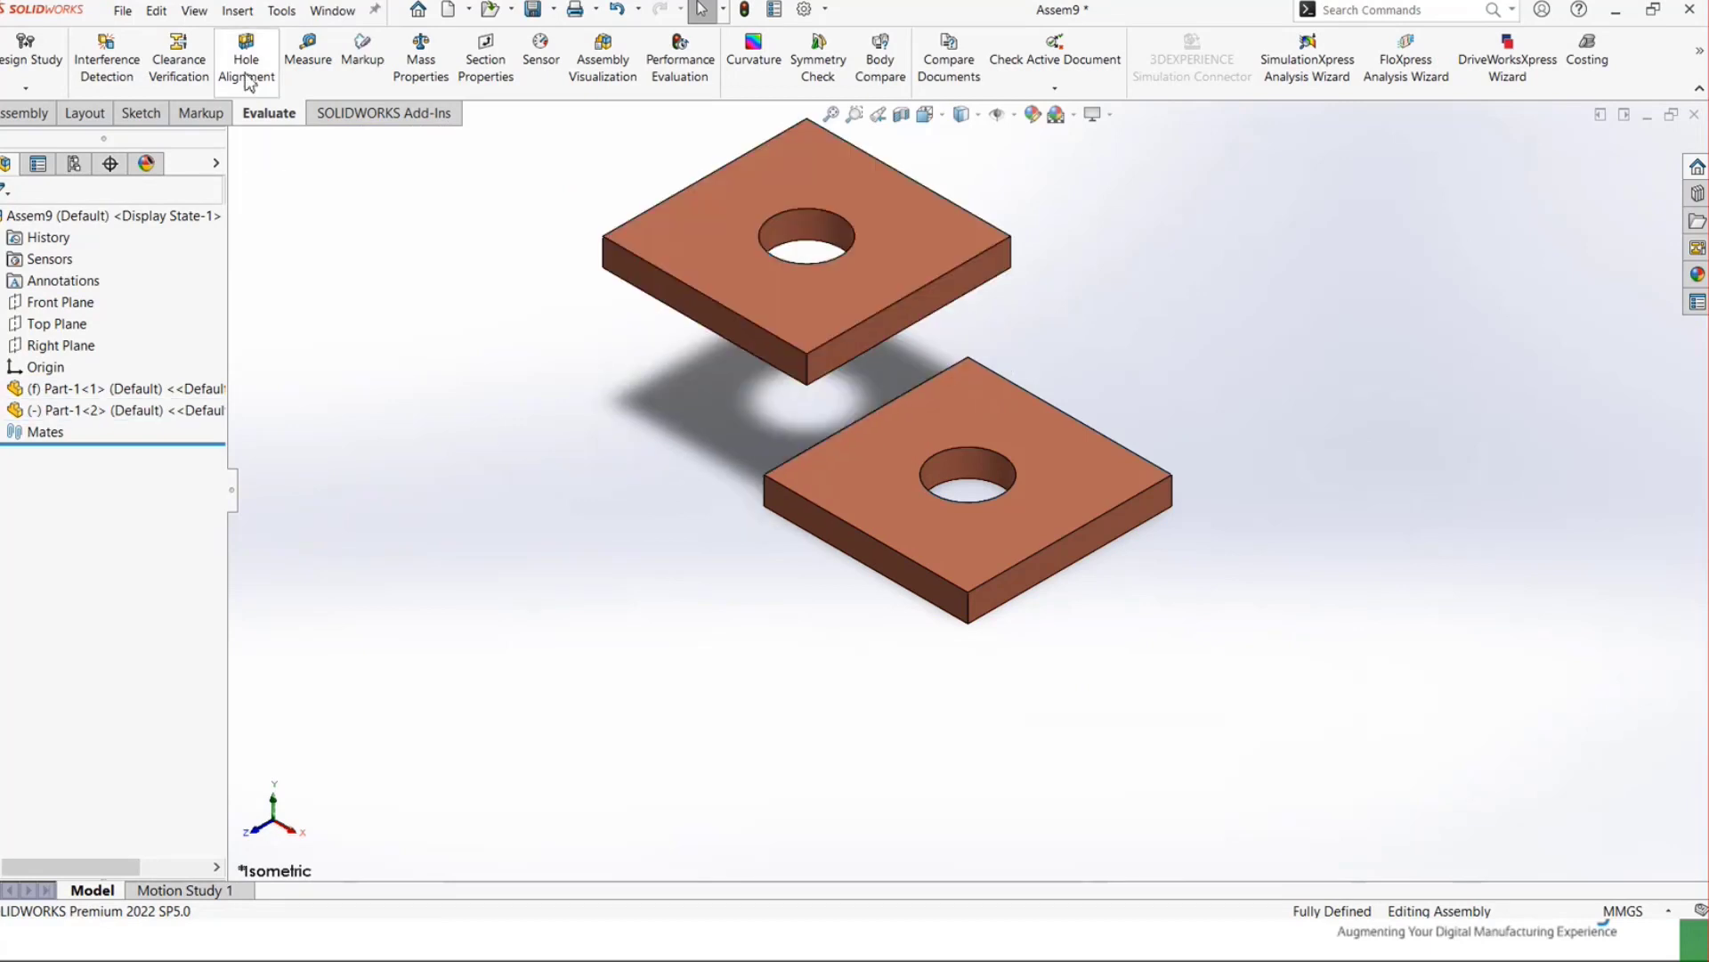
- Add a parallel mate between the front right side faces of the two plates
{"action": "left_click", "coordinate": [20, 113]}
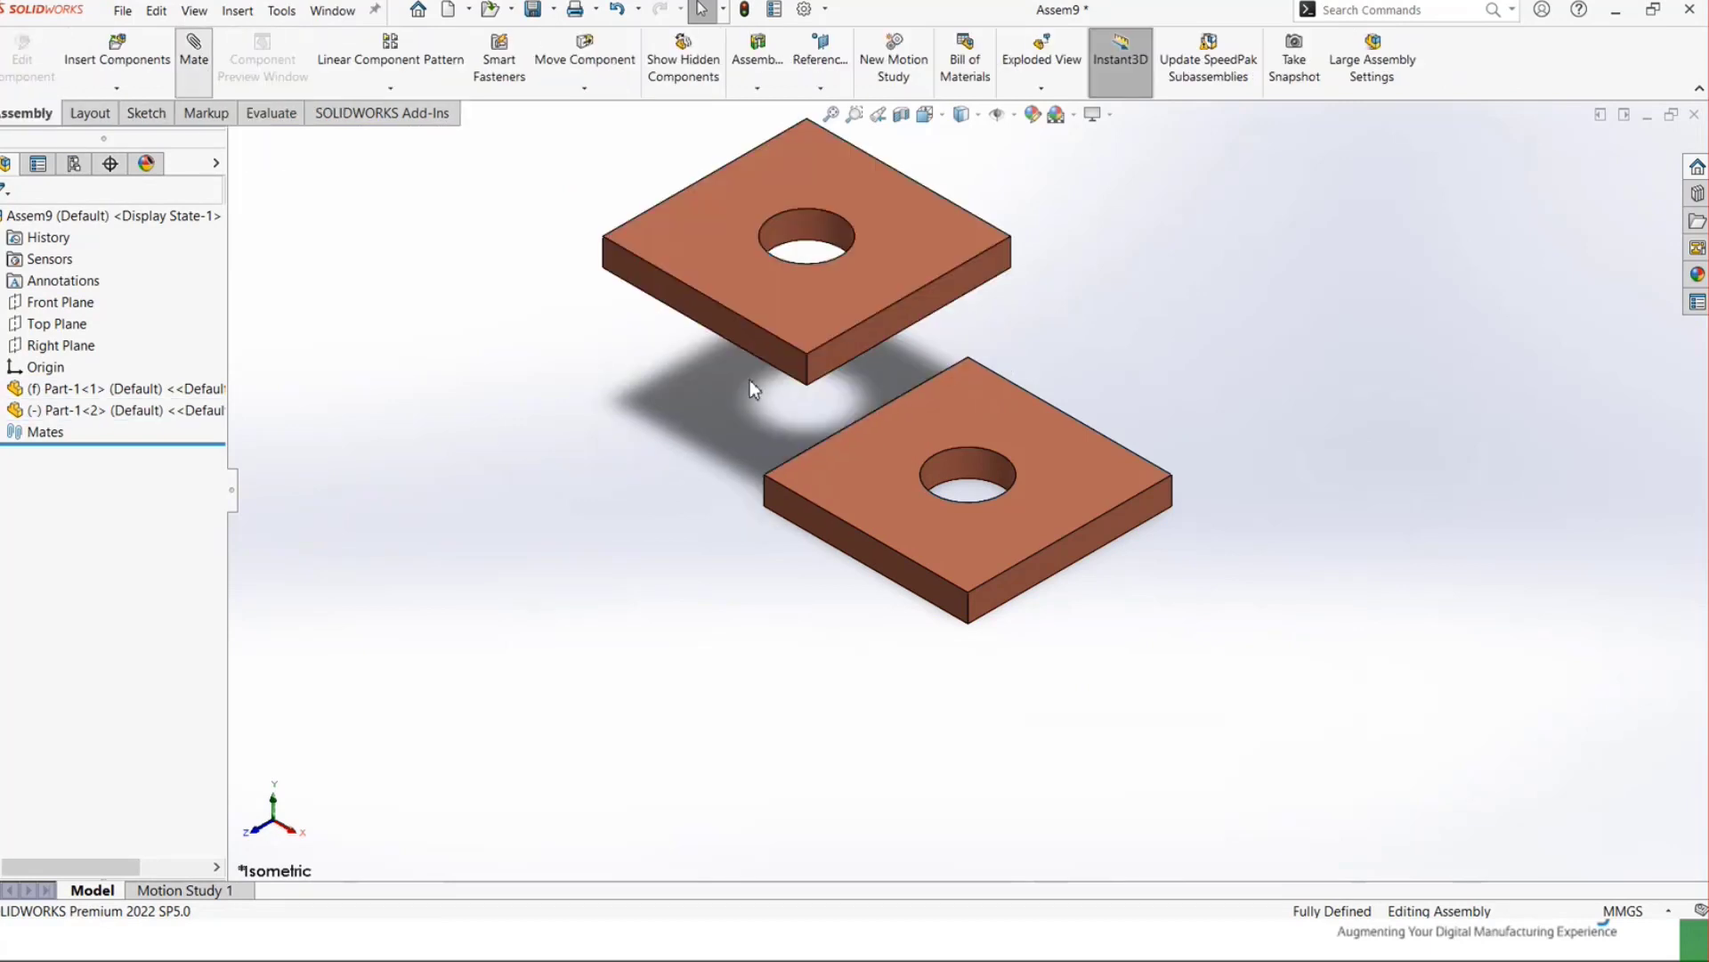
{"action": "left_click", "coordinate": [842, 356]}
{"action": "left_click", "coordinate": [1026, 584]}
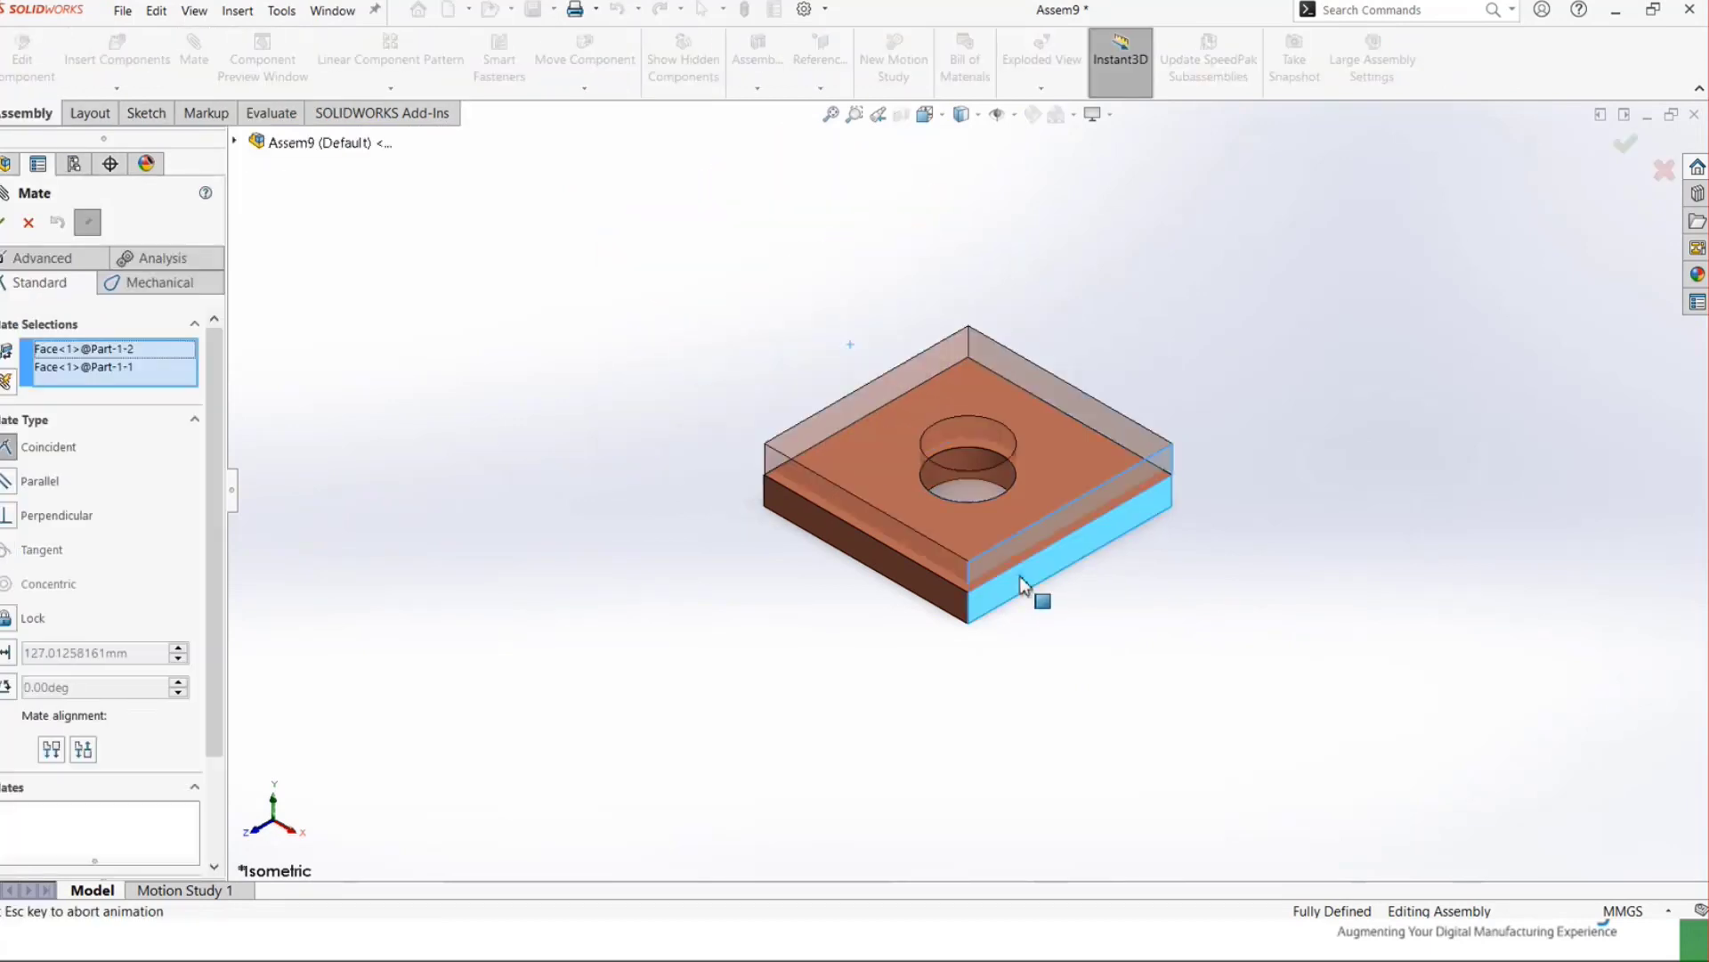
{"action": "left_click", "coordinate": [43, 484]}
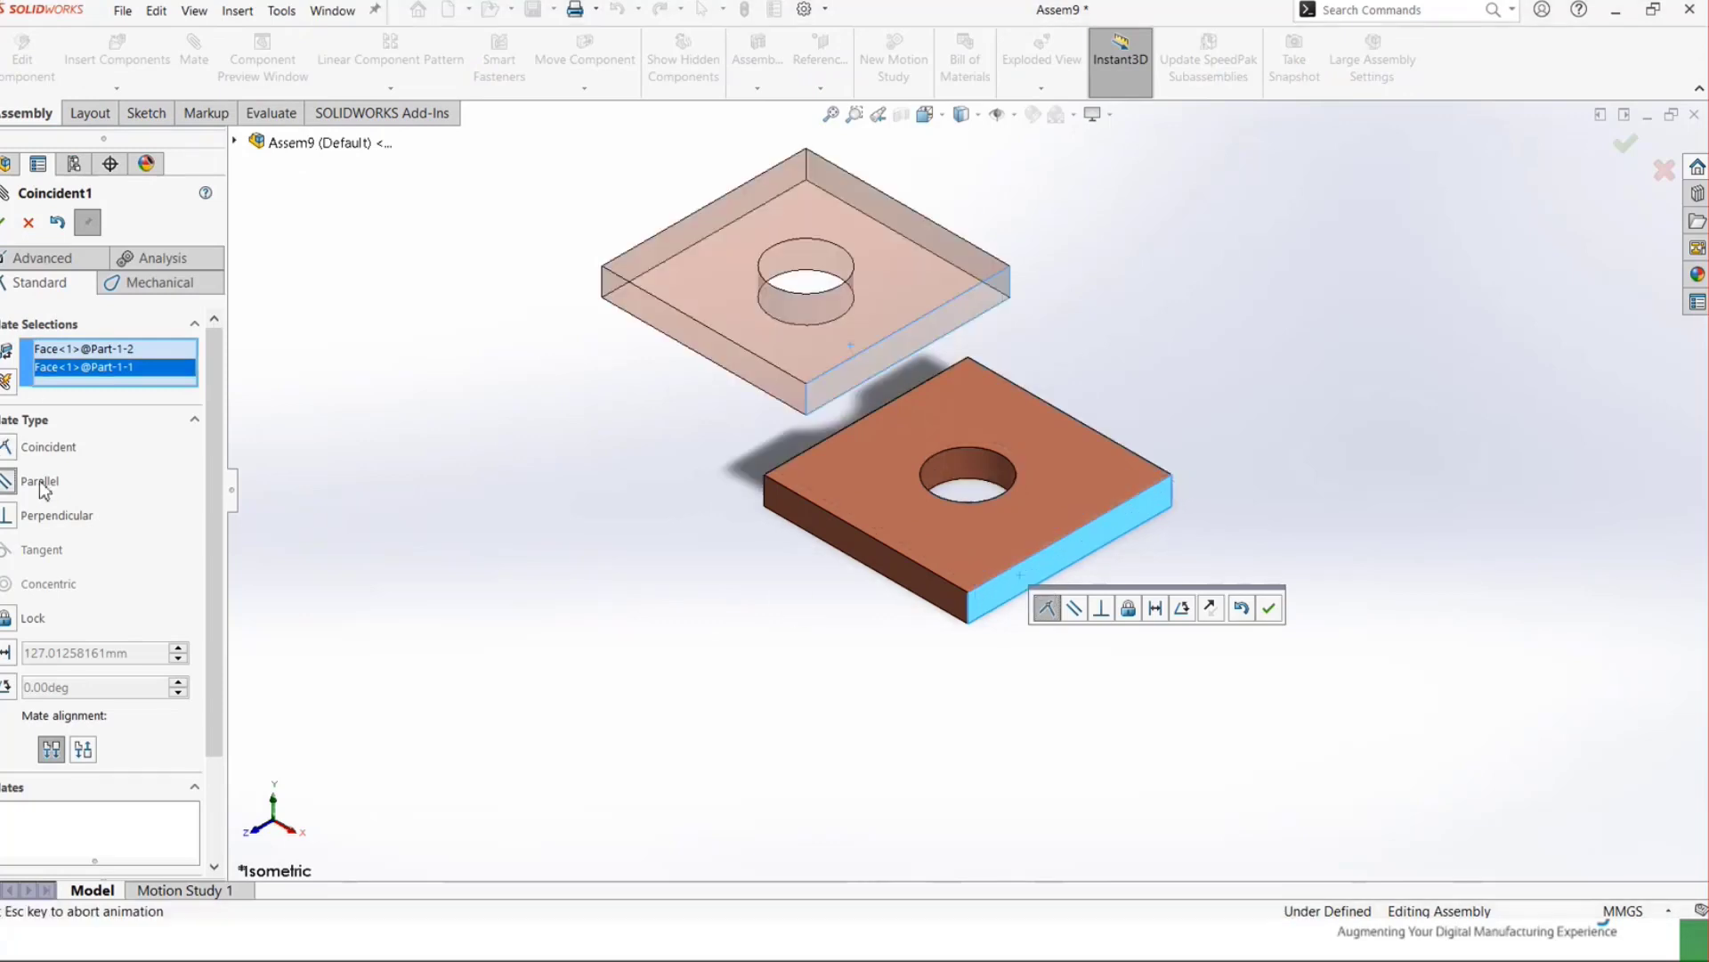
{"action": "left_click", "coordinate": [5, 222]}
- Make the plates' front left side faces coincident, and move the free plate above the fixed one
{"action": "left_click", "coordinate": [670, 412]}
{"action": "left_click", "coordinate": [837, 537]}
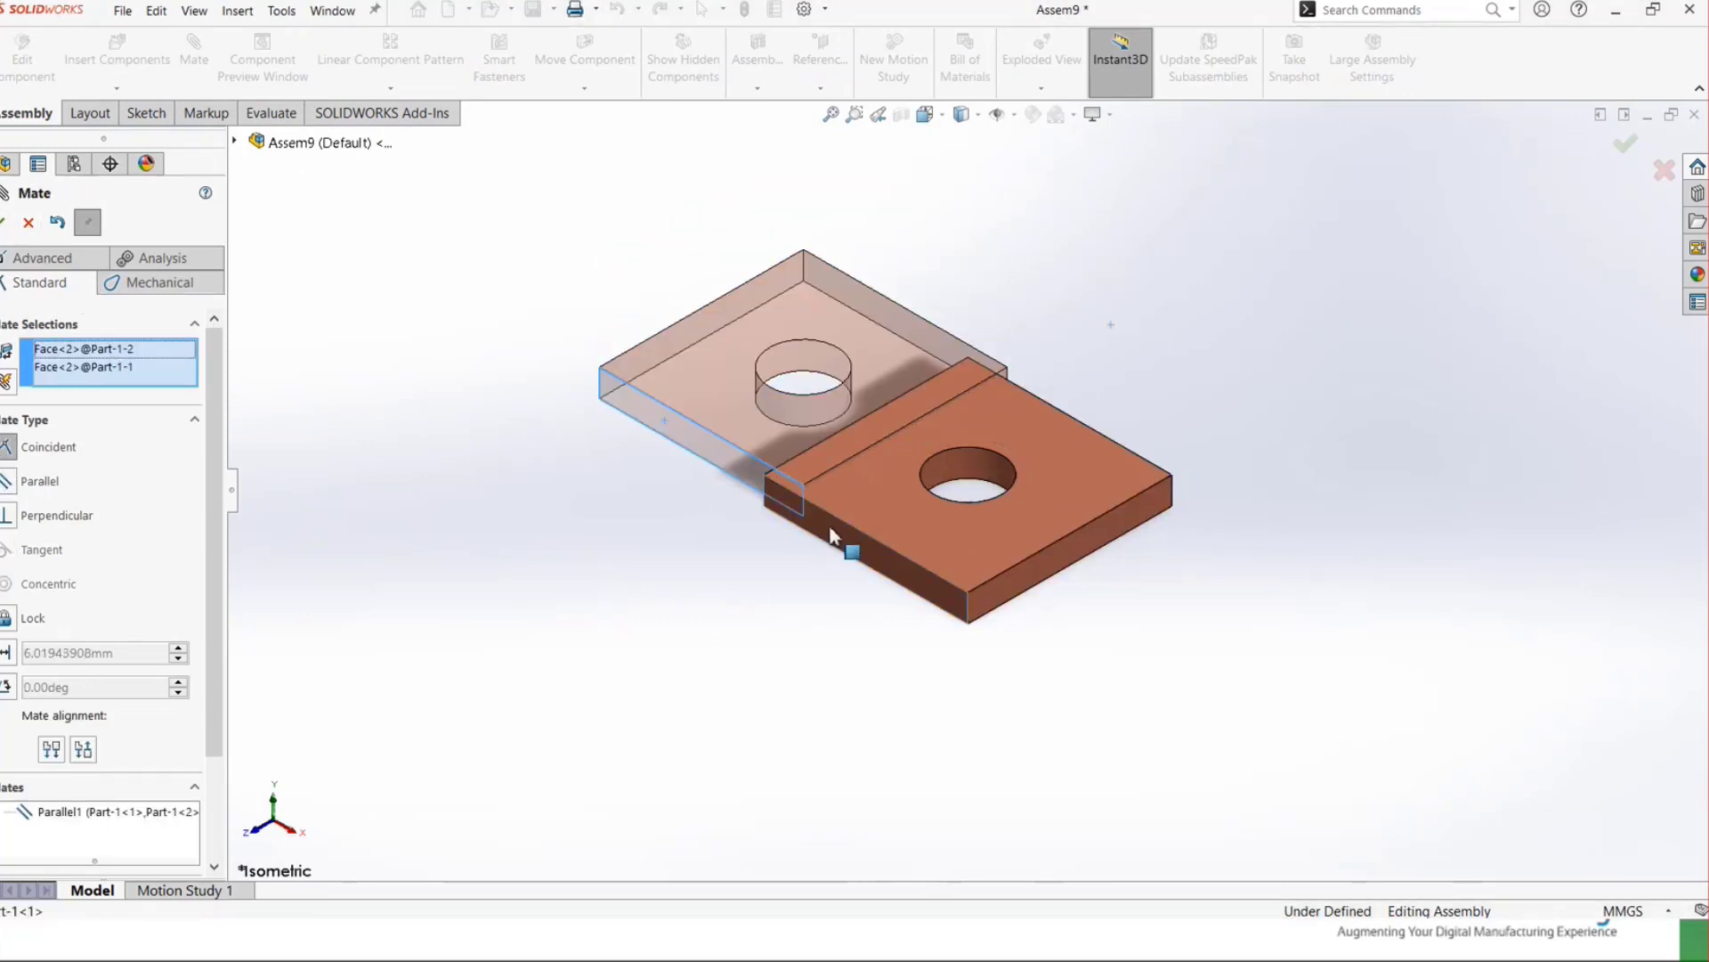
{"action": "key", "text": "Return"}
{"action": "key", "text": "Return"}
{"action": "left_click_drag", "start_coordinate": [767, 482], "coordinate": [979, 214]}
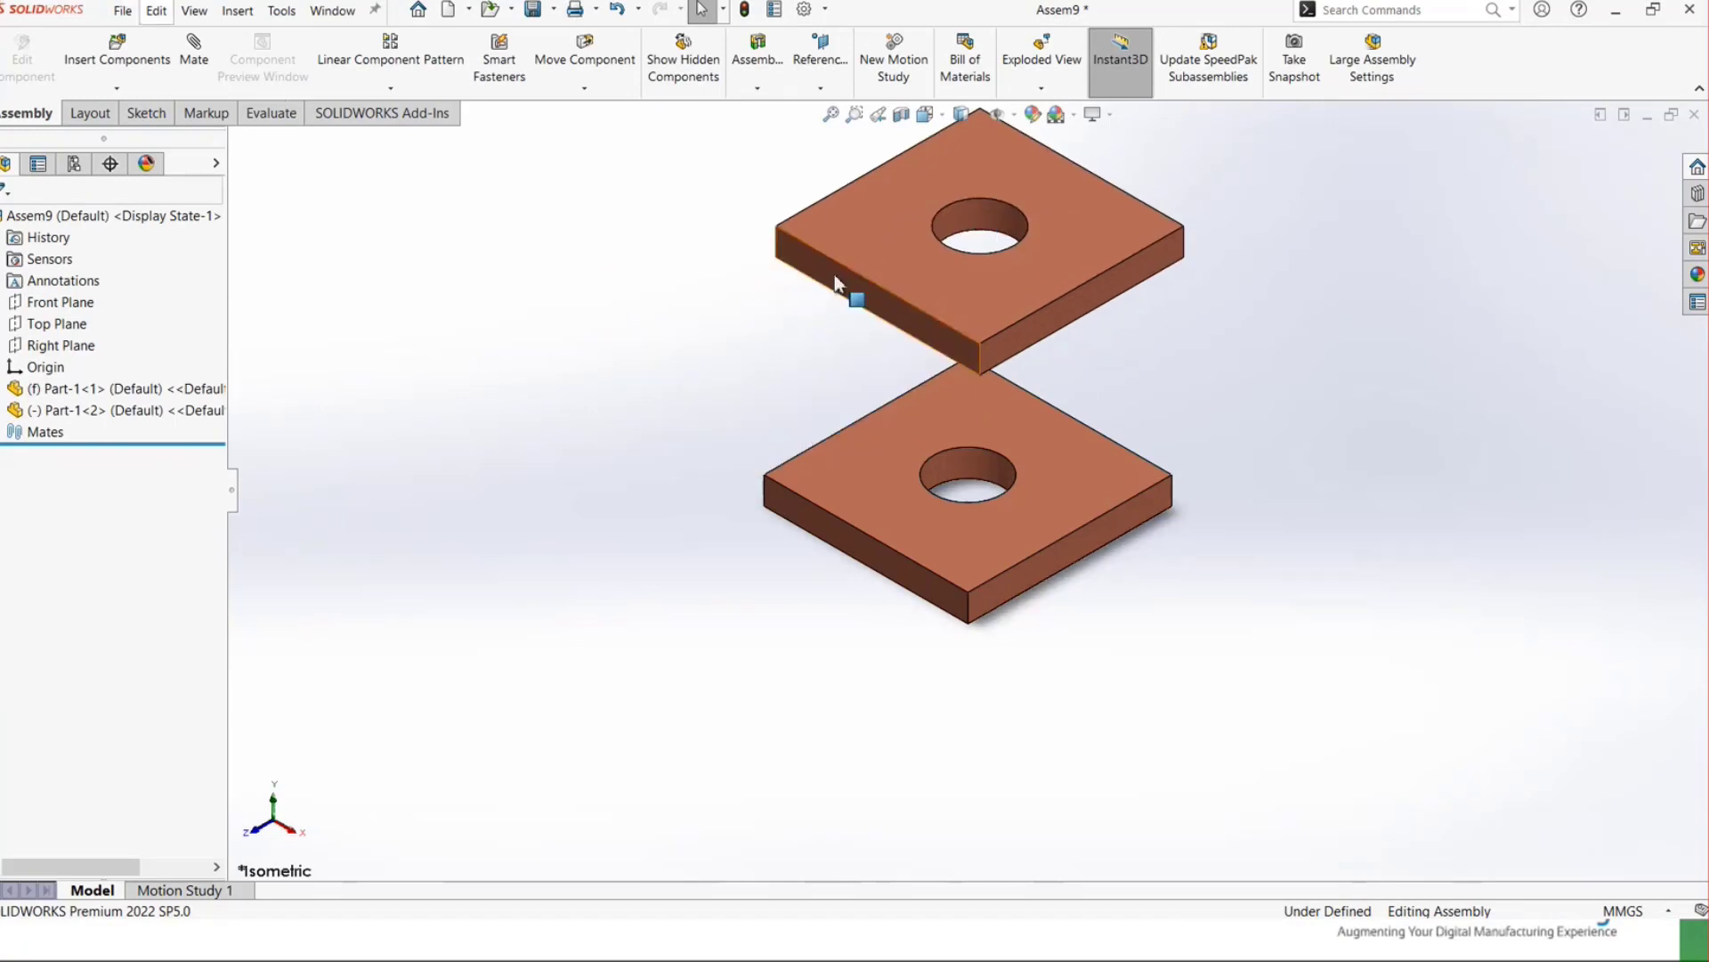
- Move the free plate away from above the fixed one and insert the Part-2 cylinder beside the plates
{"action": "left_click_drag", "start_coordinate": [831, 282], "coordinate": [737, 324]}
{"action": "middle_click_drag", "start_coordinate": [736, 324], "coordinate": [908, 362]}
{"action": "key", "text": "ctrl+7"}
{"action": "left_click", "coordinate": [116, 53]}
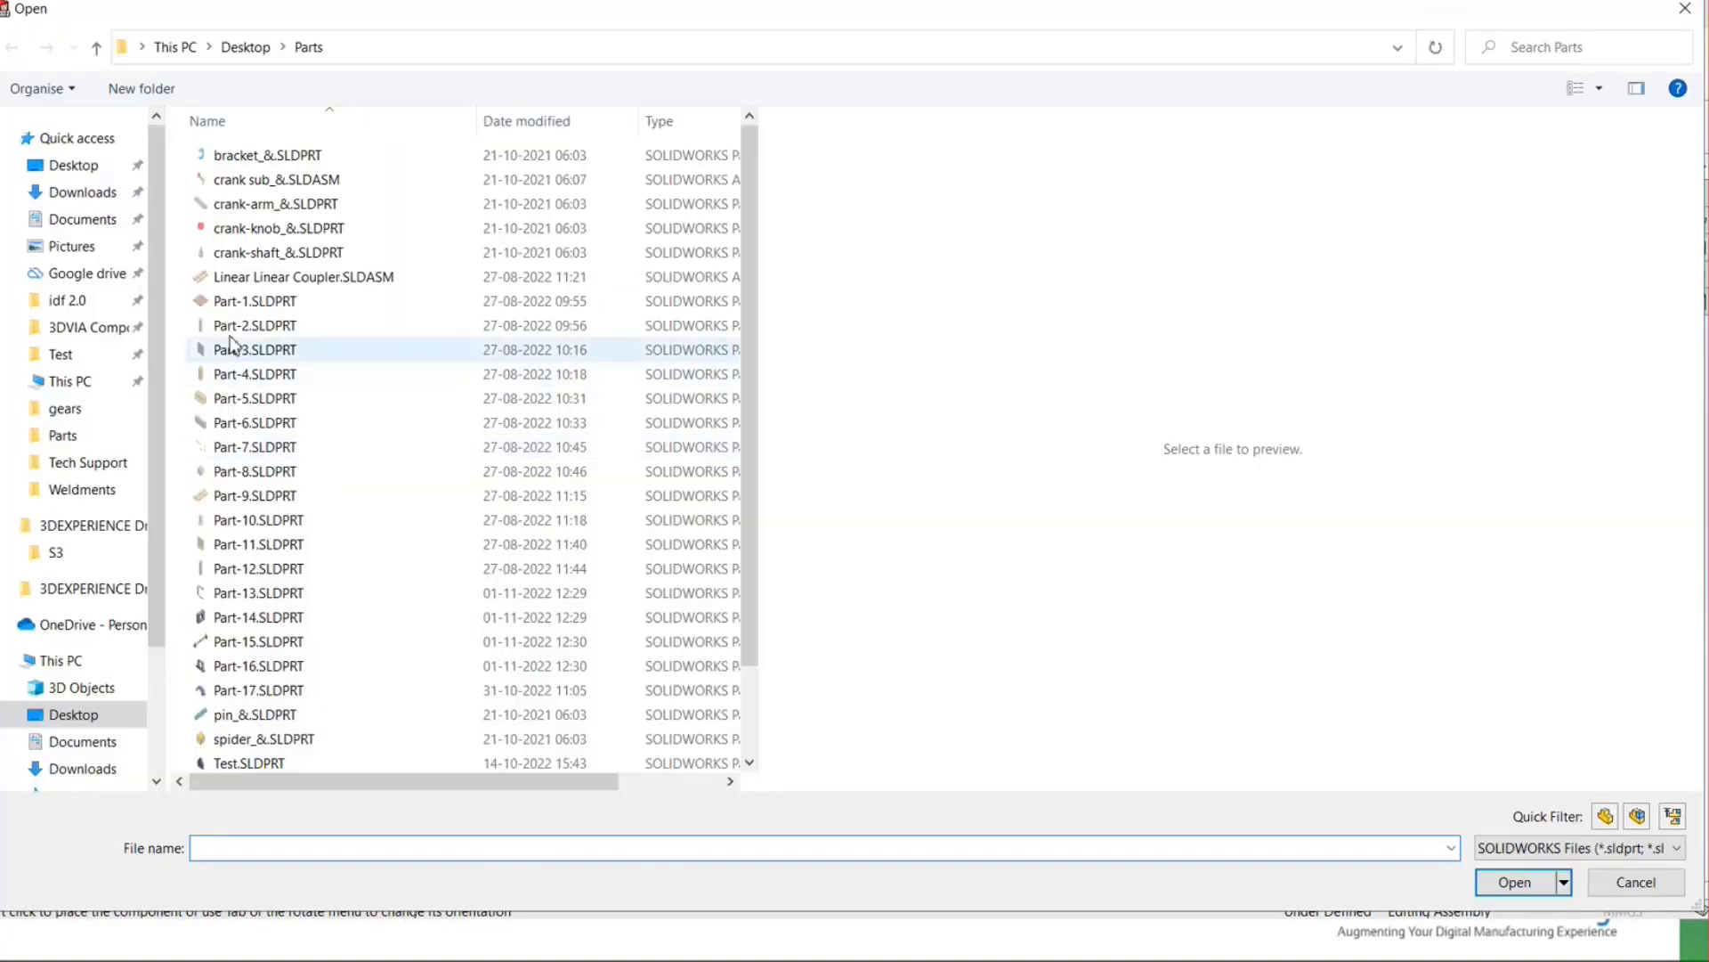
{"action": "left_click", "coordinate": [254, 325]}
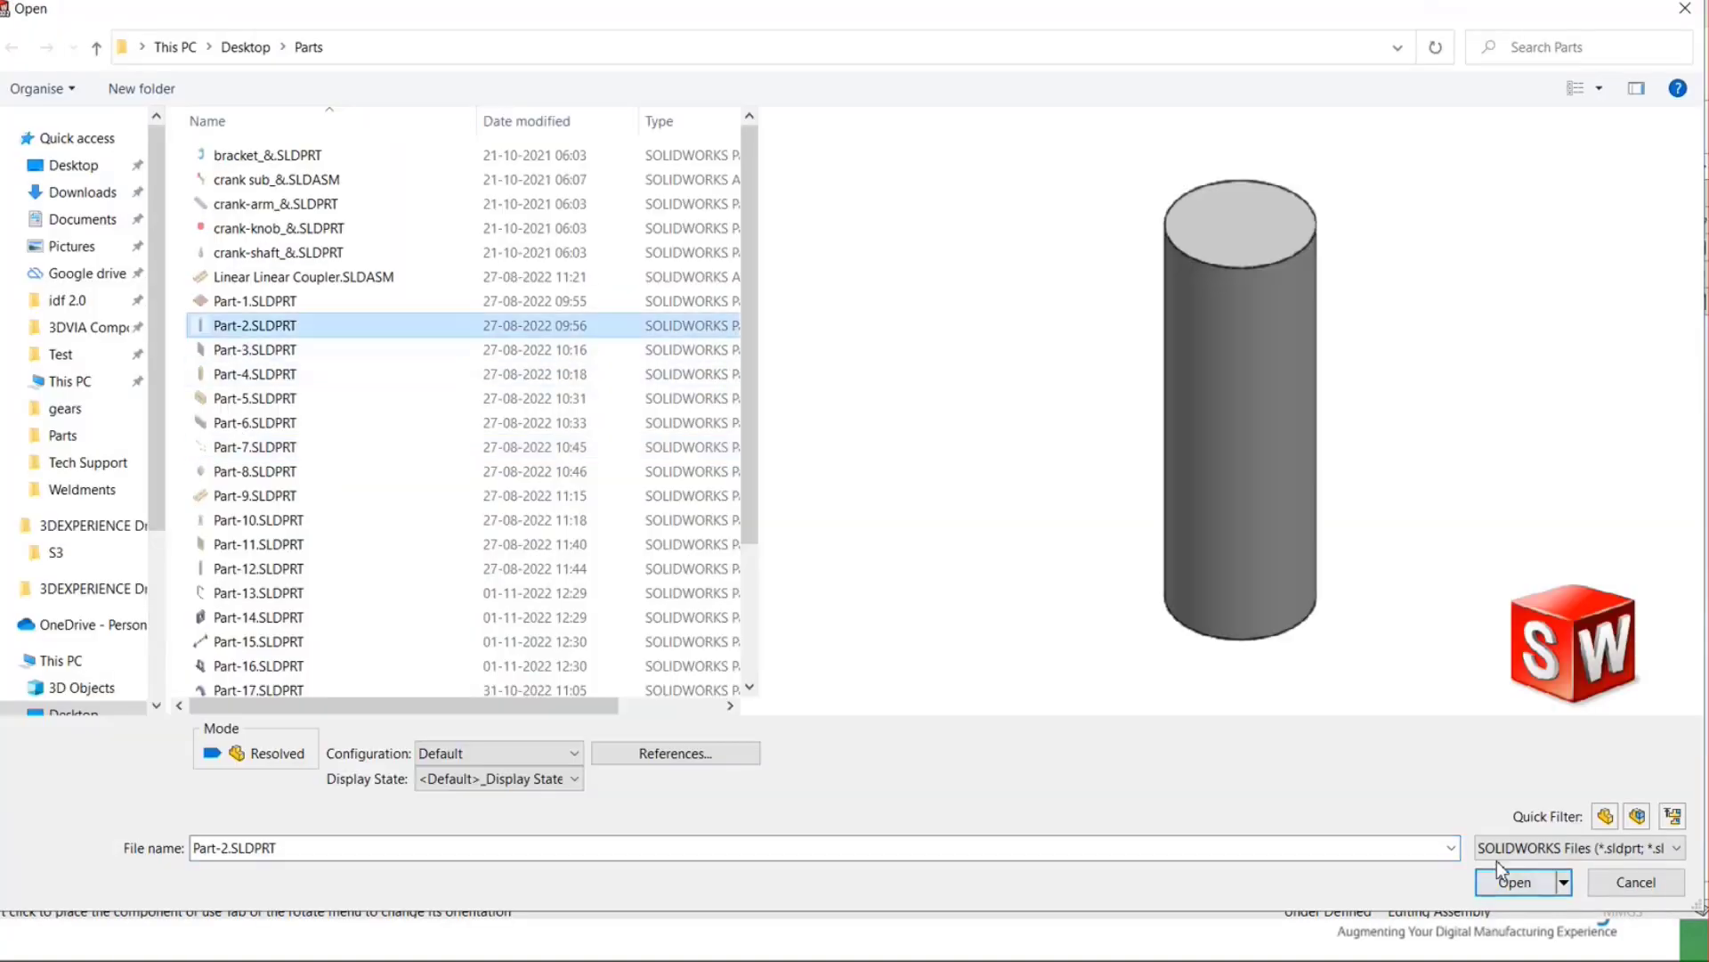
{"action": "left_click", "coordinate": [1505, 885]}
{"action": "left_click", "coordinate": [498, 365]}
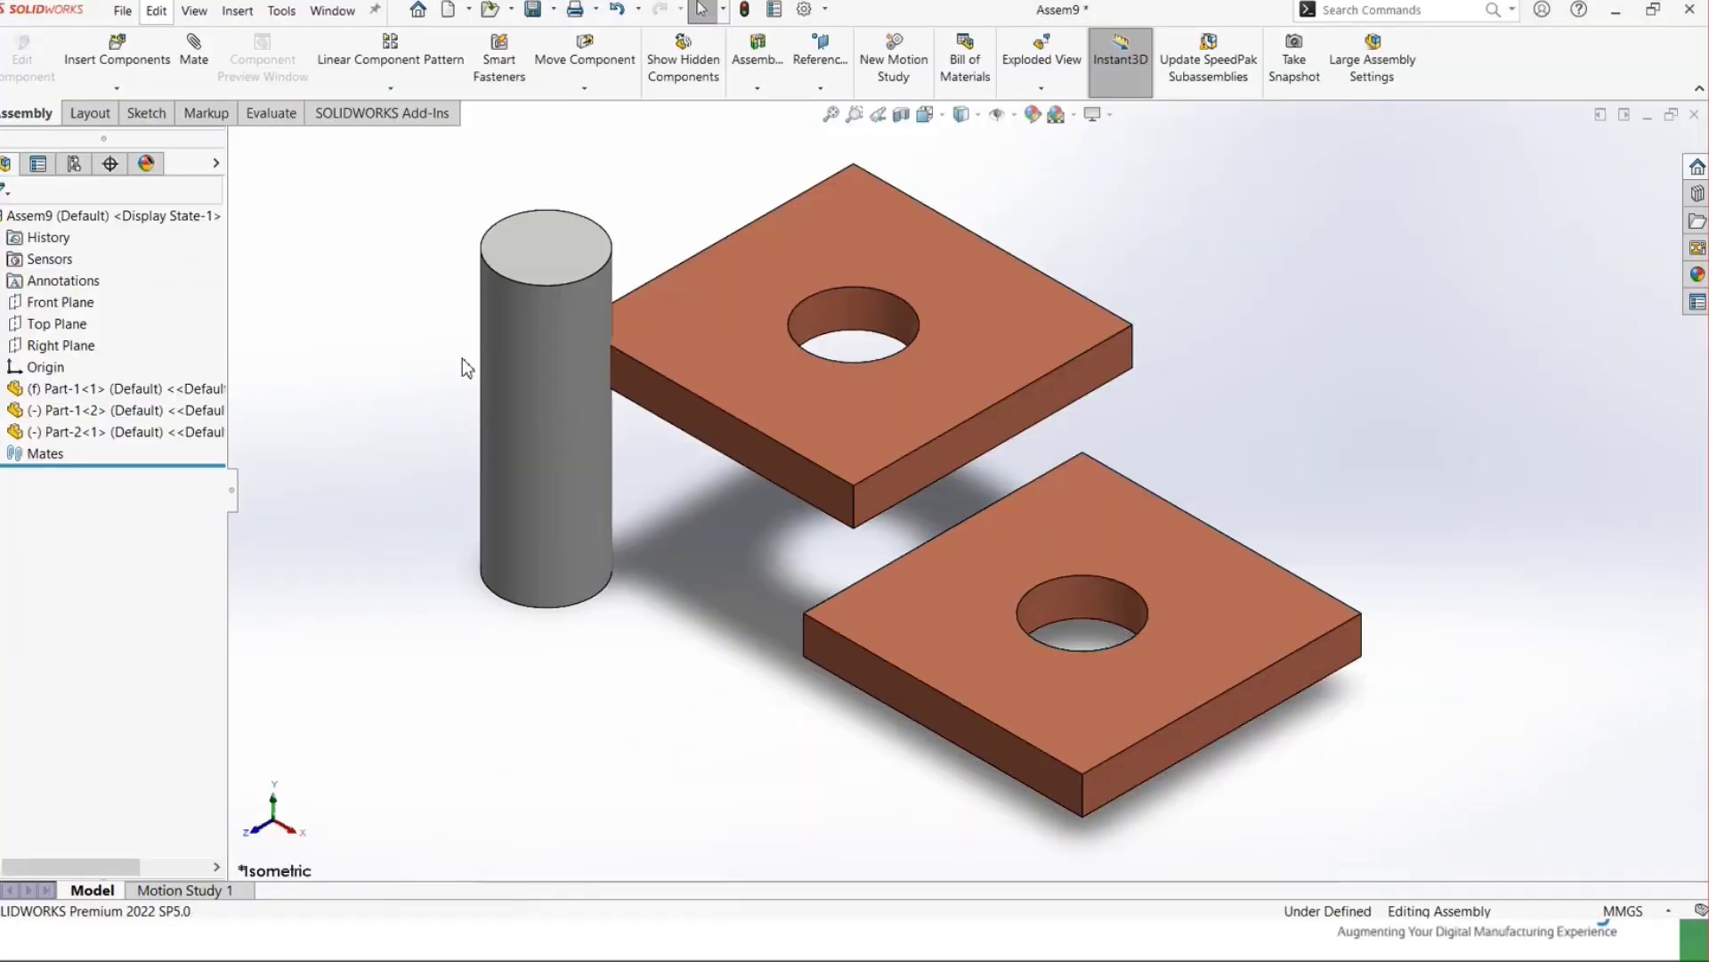
- Add a concentric mate between the cylinder's outer face and the hole of the fixed plate
{"action": "left_click", "coordinate": [211, 71]}
{"action": "left_click", "coordinate": [516, 359]}
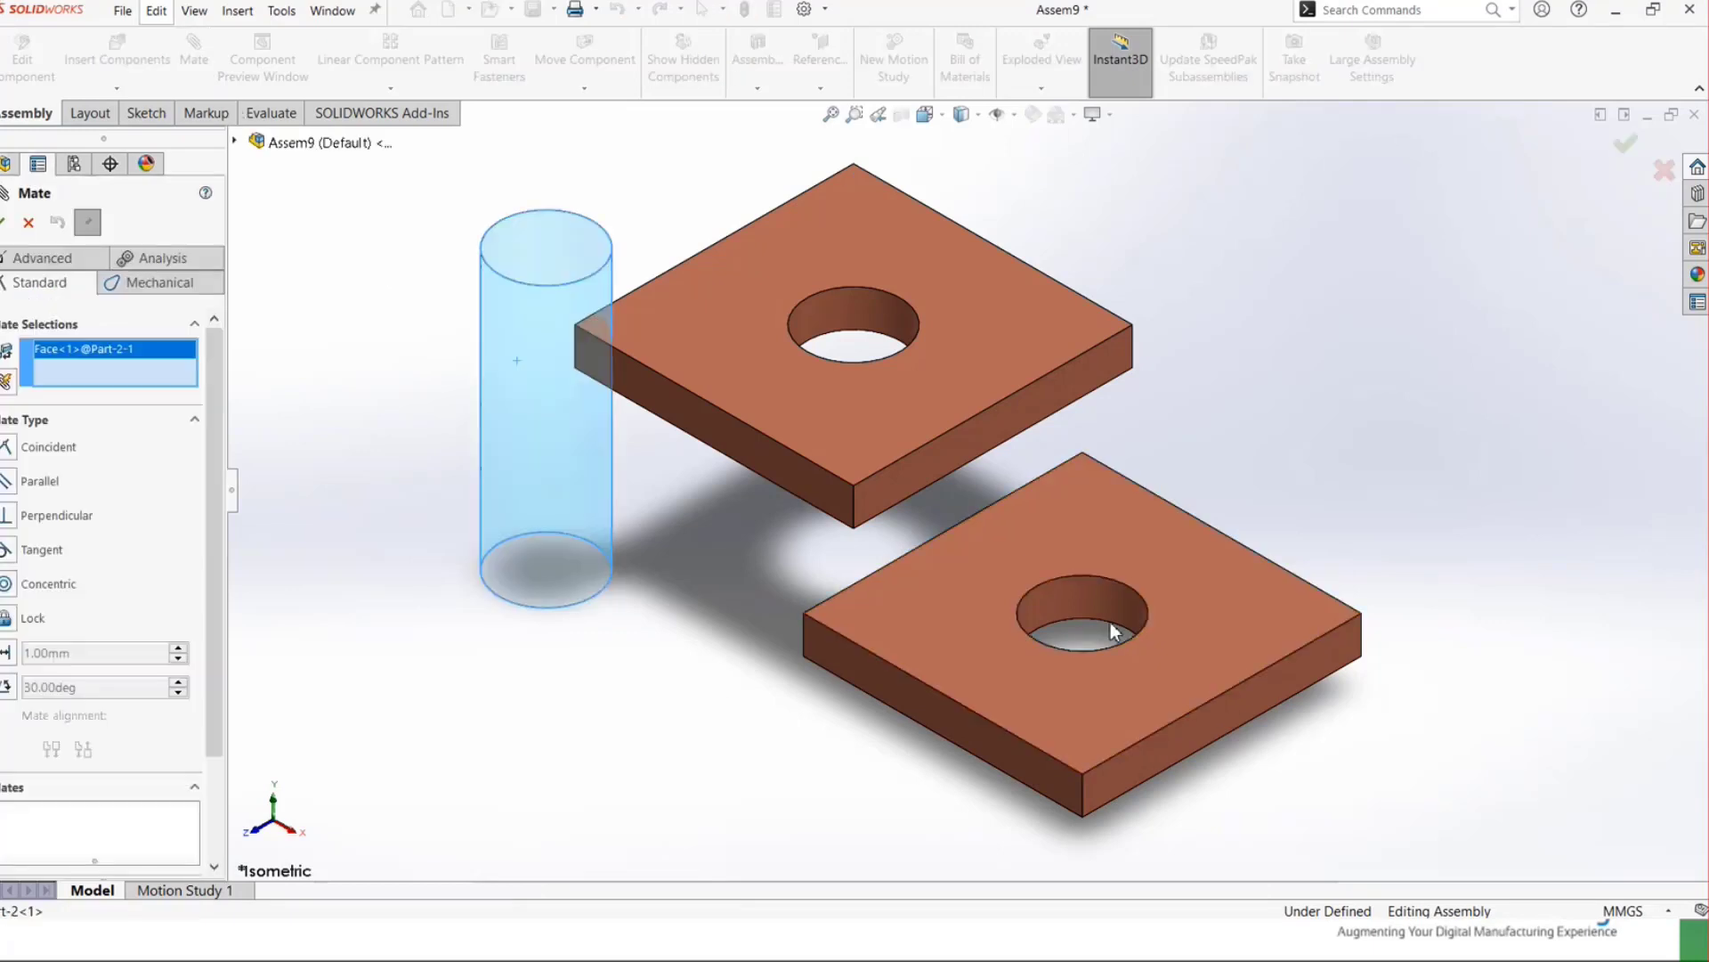
{"action": "left_click", "coordinate": [1093, 586]}
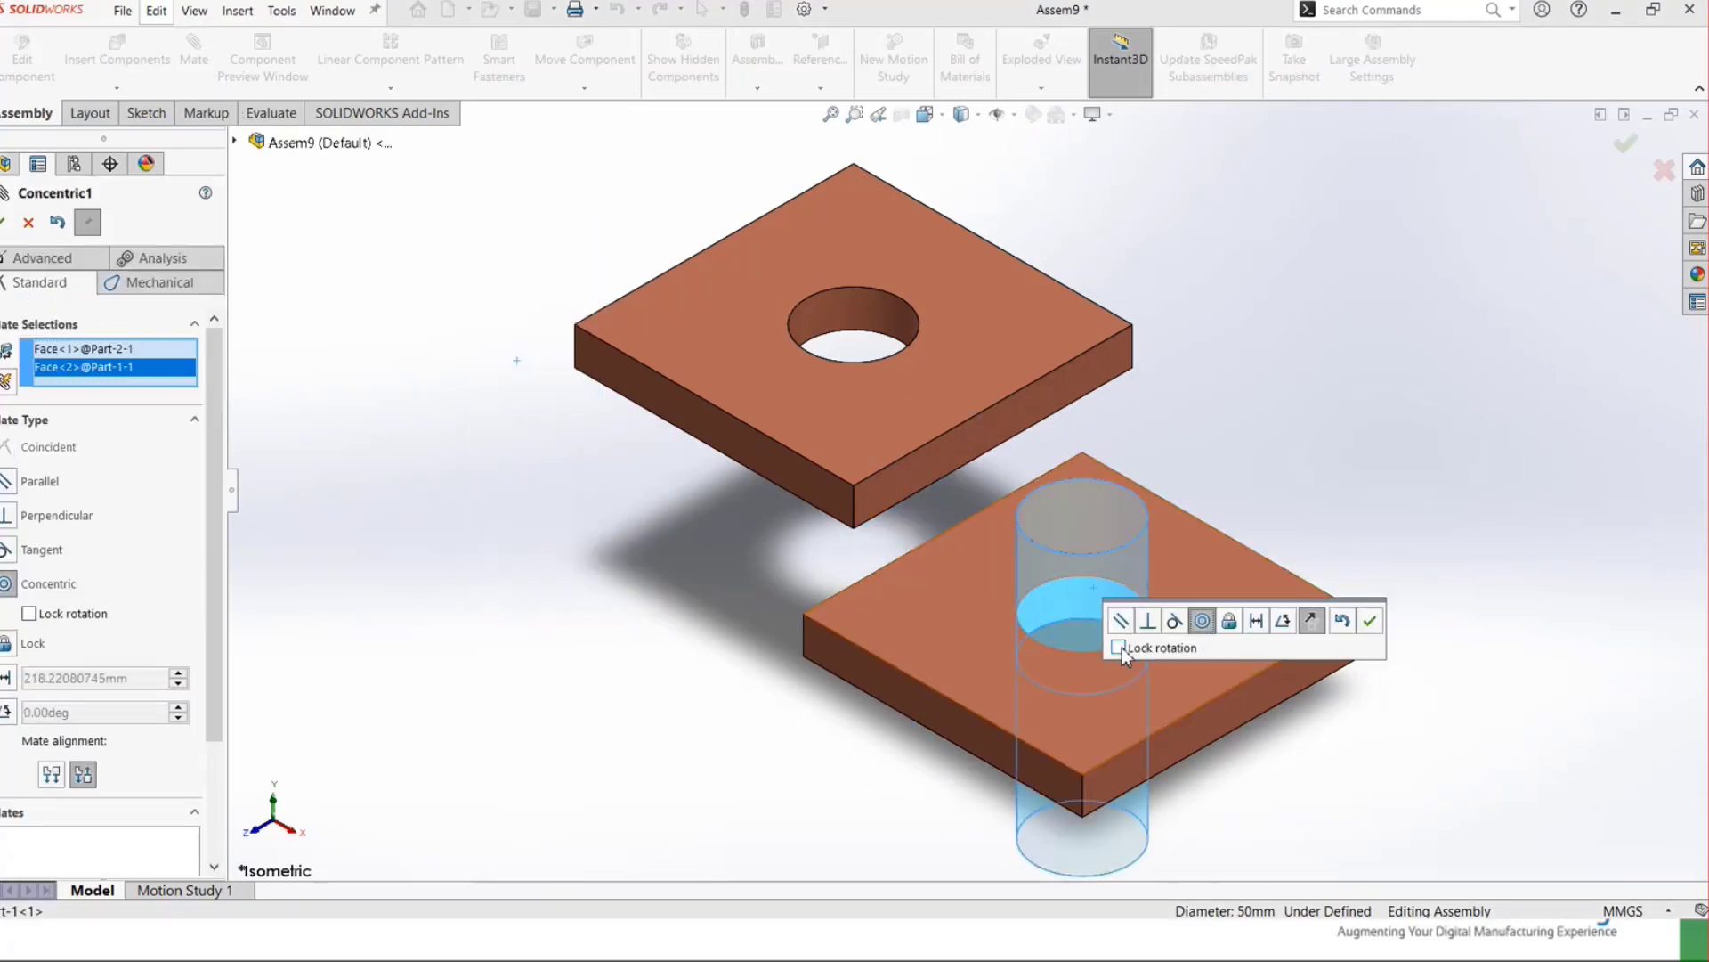
{"action": "left_click", "coordinate": [1369, 621]}
- Make the cylinder's bottom face coincident with the fixed plate's top face and finish mating
{"action": "mouse_move", "coordinate": [1167, 774]}
{"action": "middle_mouse_down"}
{"action": "mouse_move", "coordinate": [1022, 668]}
{"action": "mouse_move", "coordinate": [1145, 772]}
{"action": "middle_mouse_up"}
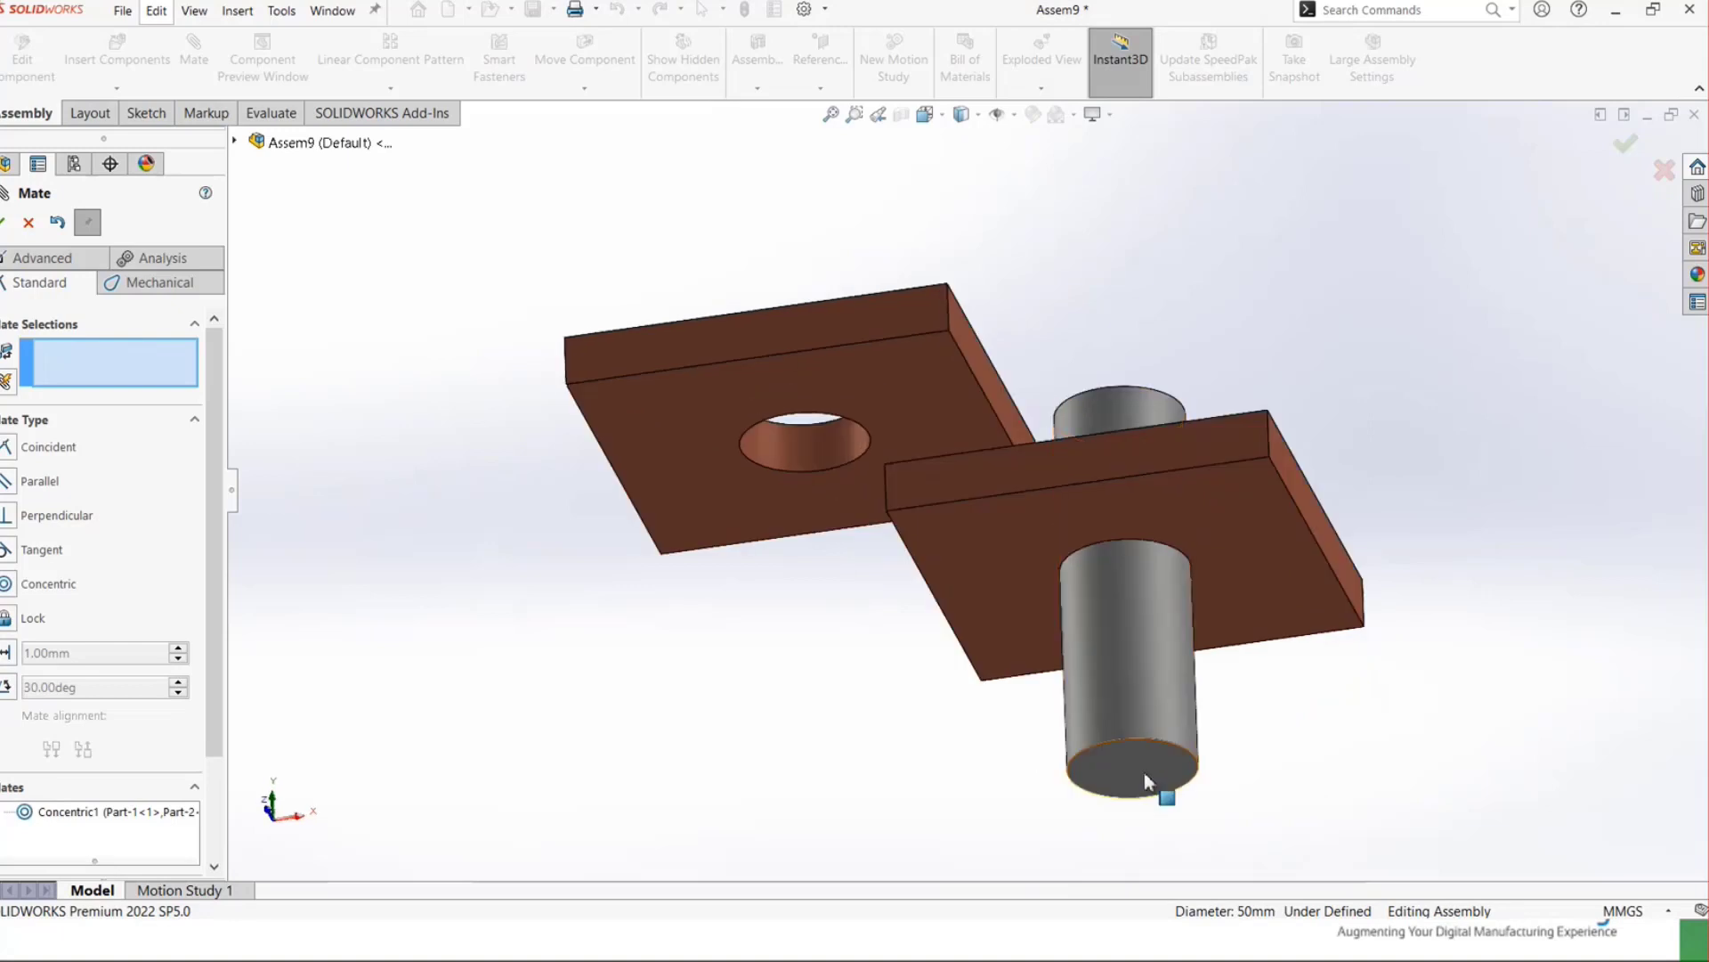
{"action": "left_click", "coordinate": [1145, 772]}
{"action": "middle_click_drag", "start_coordinate": [1113, 515], "coordinate": [1093, 702]}
{"action": "left_click", "coordinate": [1009, 568]}
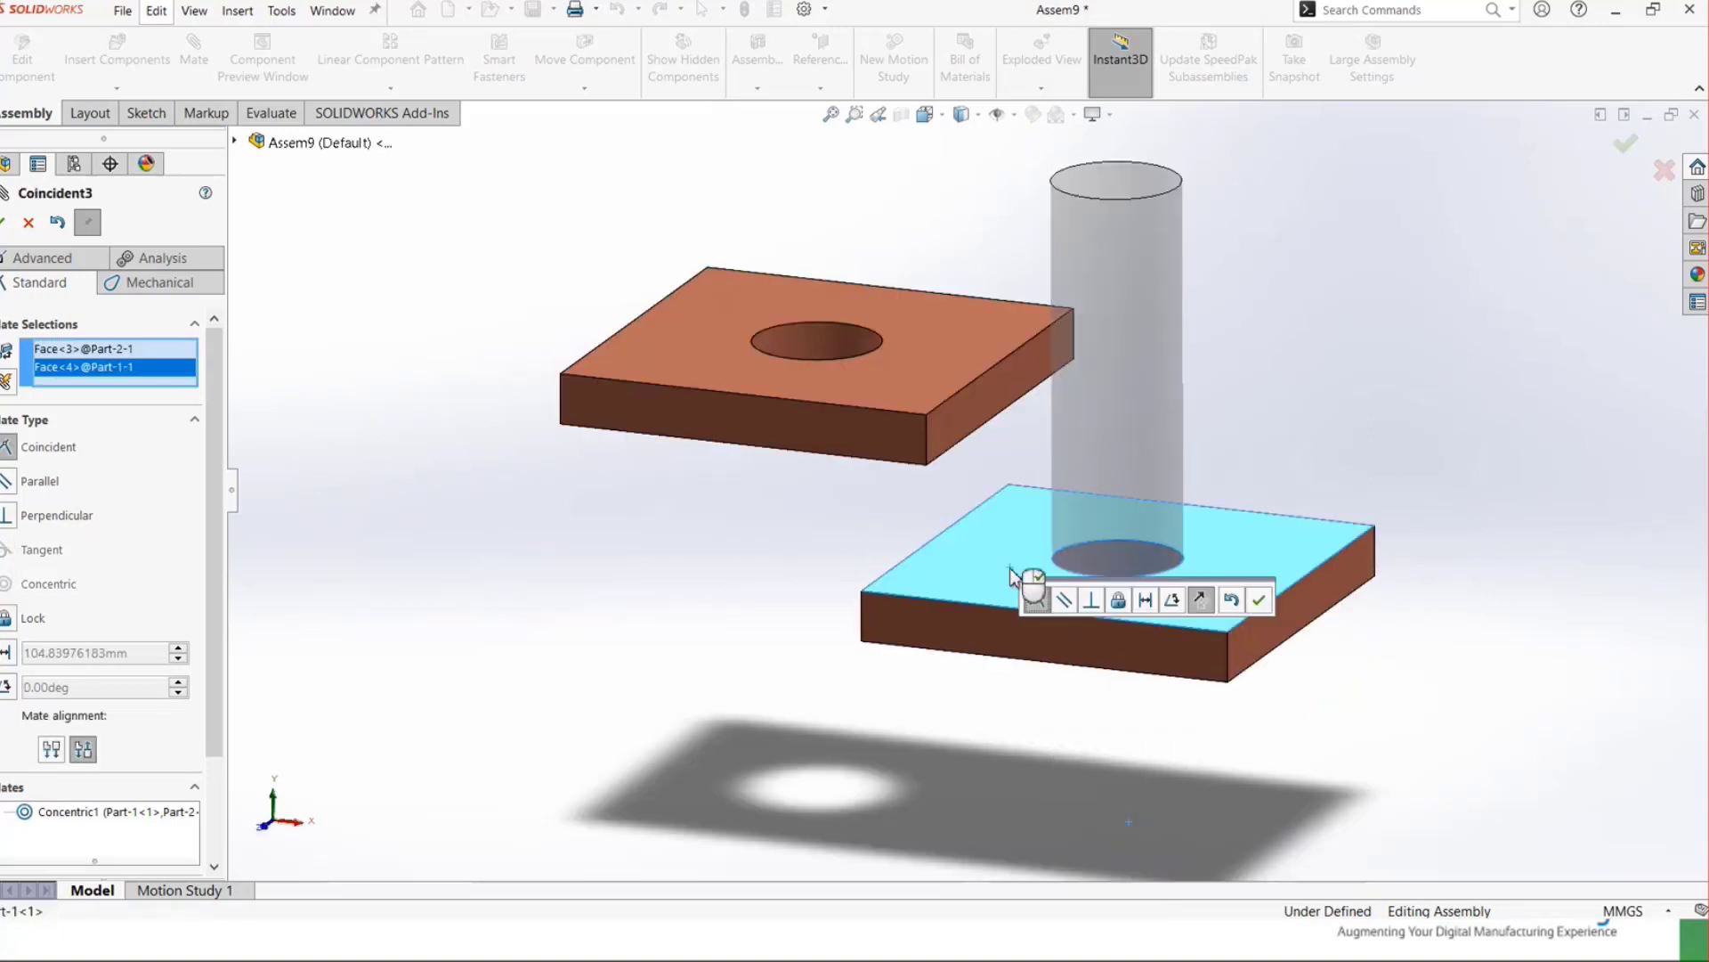
{"action": "right_click", "coordinate": [1010, 569]}
{"action": "key", "text": "Escape"}
{"action": "key", "text": "ctrl+7"}
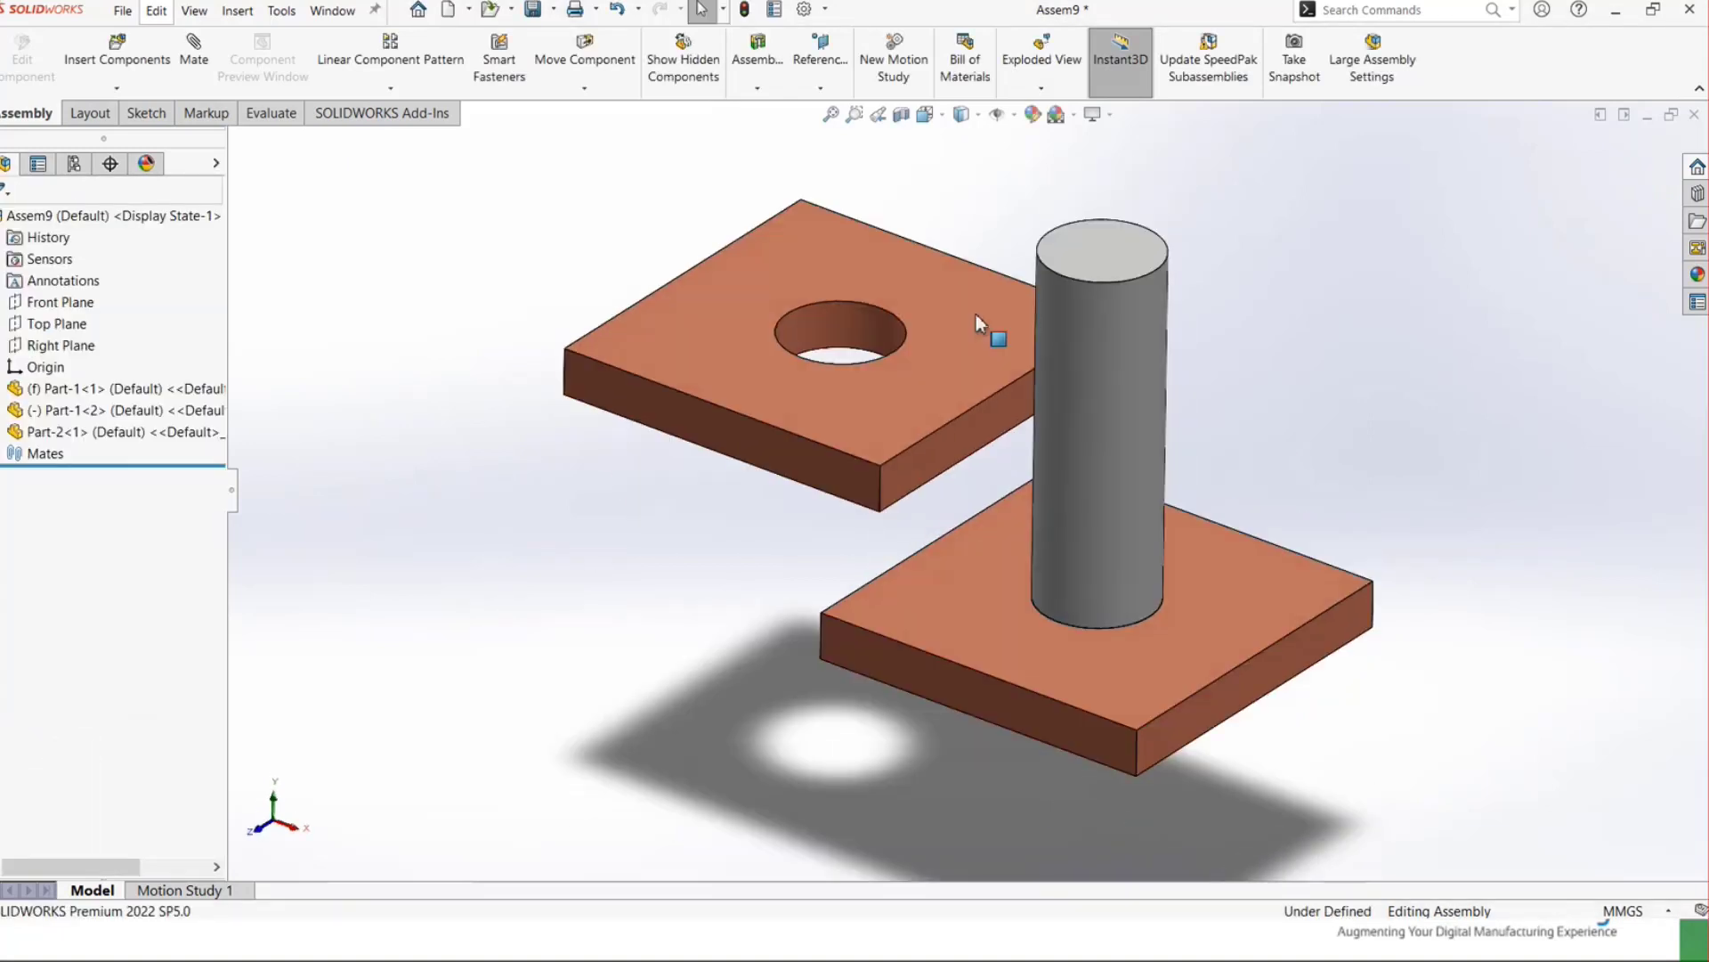
- Add a concentric mate between the free plate's hole and the cylinder's outer face
{"action": "left_click", "coordinate": [197, 62]}
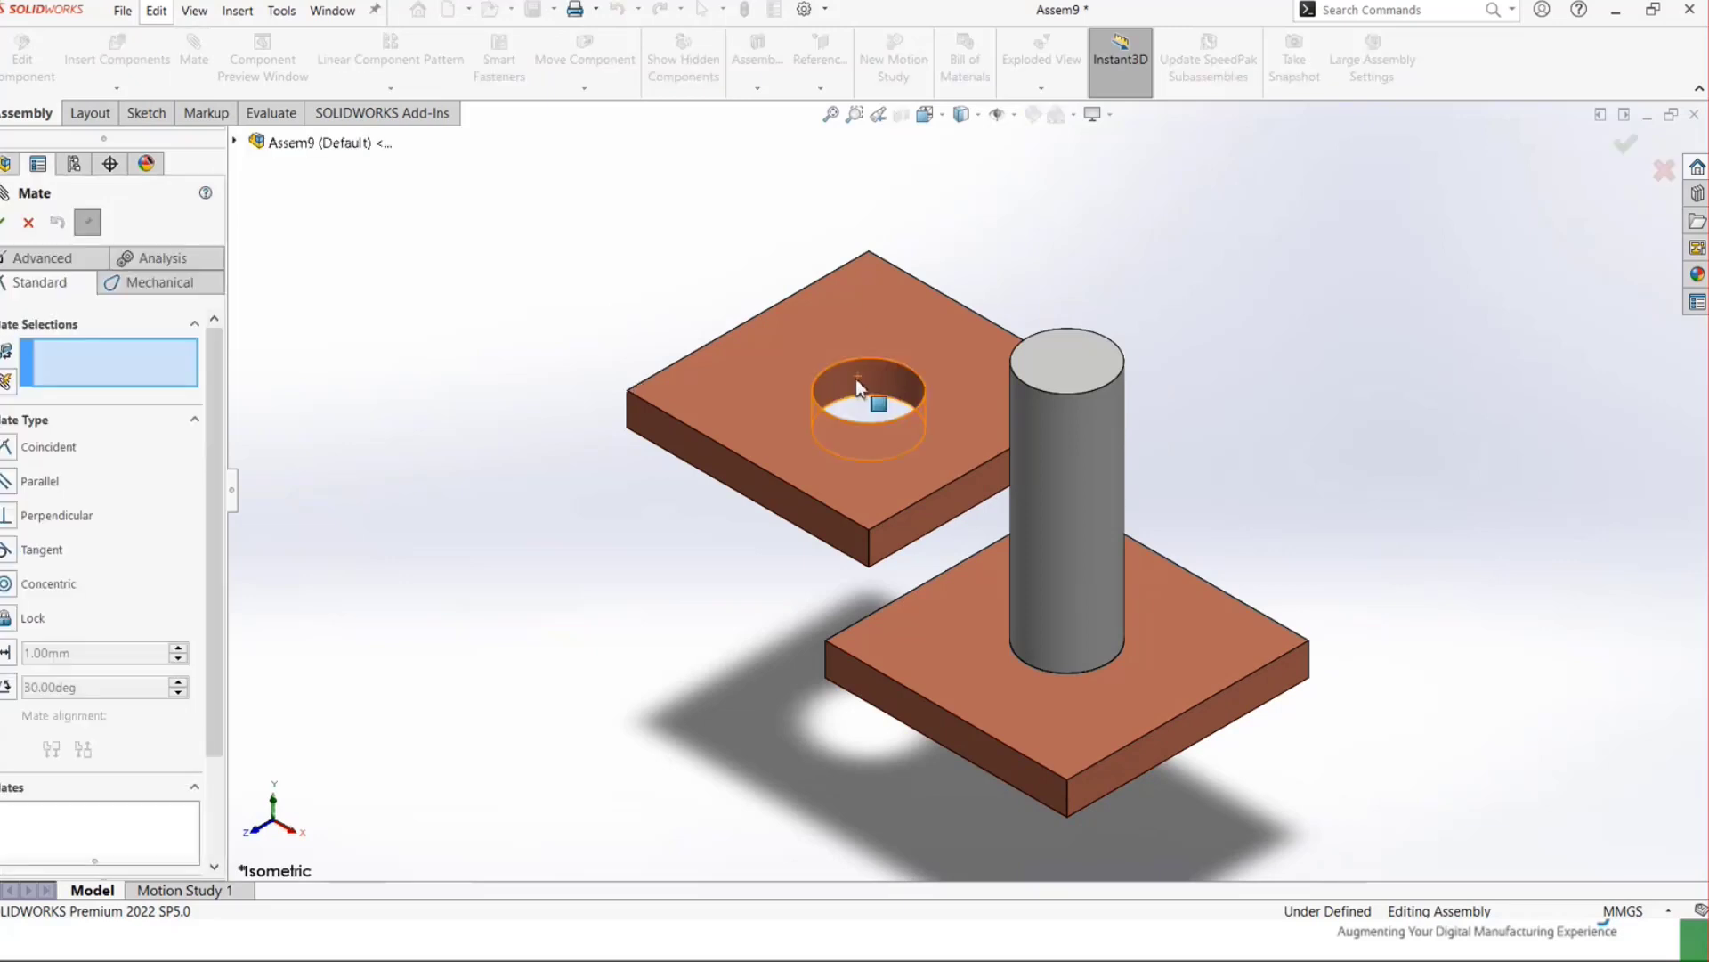
{"action": "left_click", "coordinate": [862, 381]}
{"action": "left_click", "coordinate": [1077, 438]}
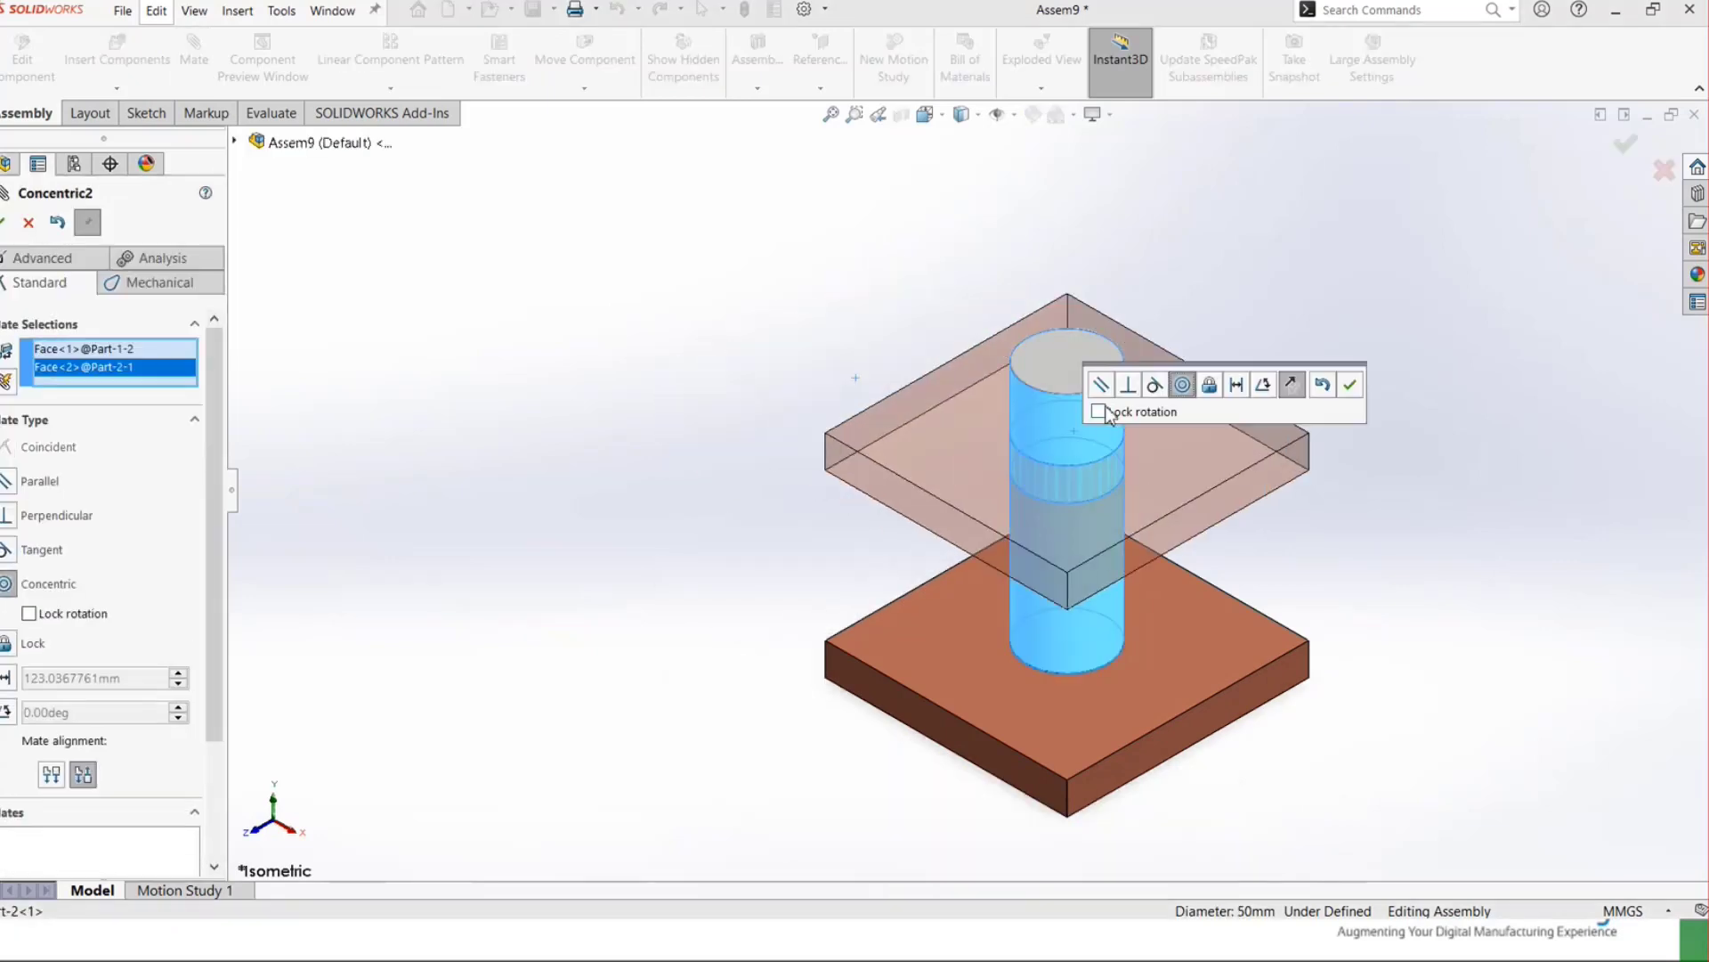
{"action": "right_click", "coordinate": [1353, 388]}
- Slide the free plate along the cylinder in the front view and leave it near the cylinder's upper end
{"action": "left_click", "coordinate": [1066, 585]}
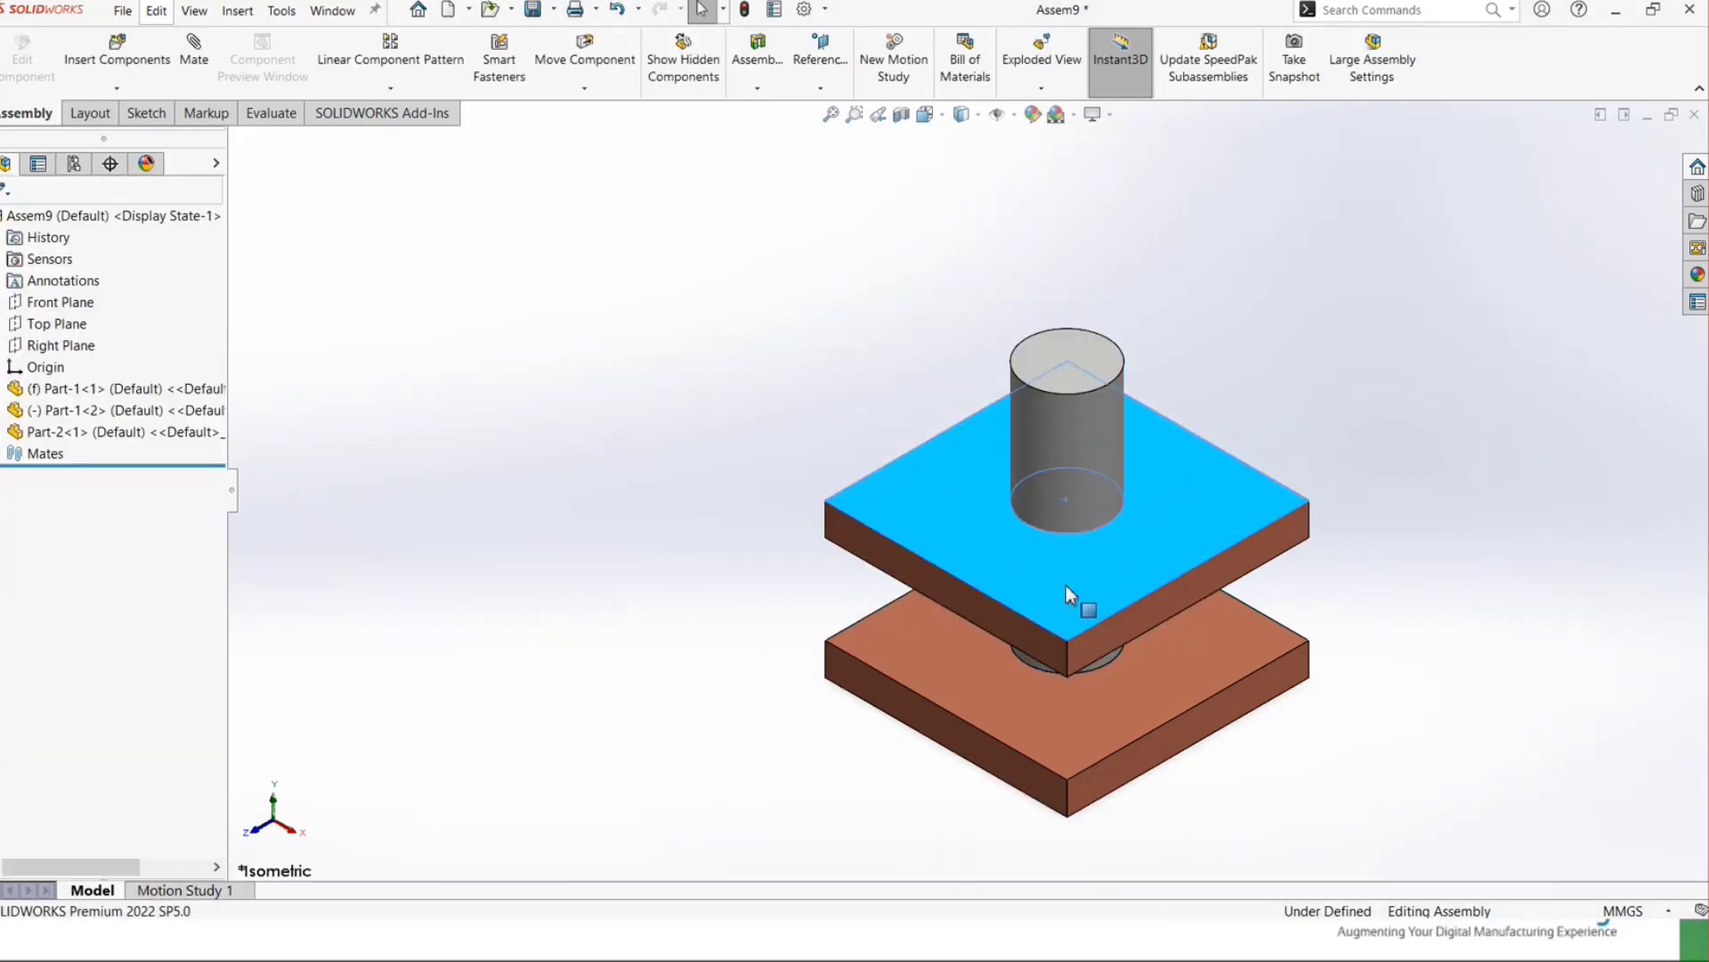
{"action": "key", "text": "ctrl+1"}
{"action": "left_click_drag", "start_coordinate": [832, 480], "coordinate": [645, 573]}
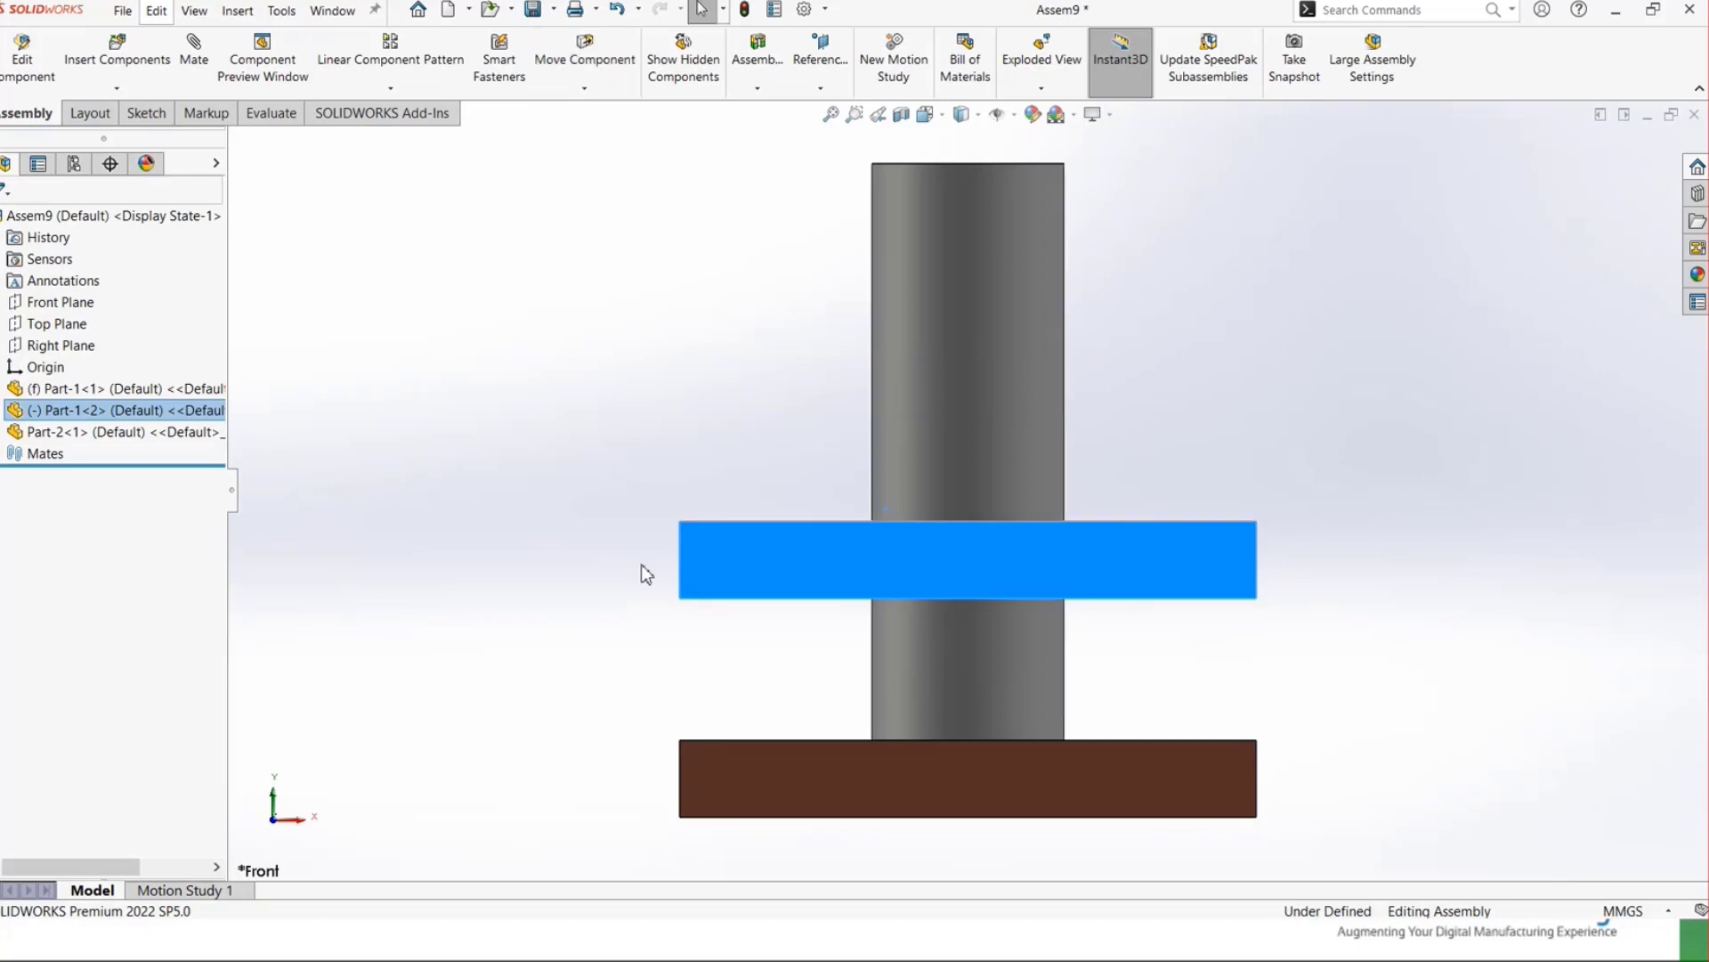
{"action": "left_click_drag", "start_coordinate": [858, 584], "coordinate": [867, 256]}
{"action": "key", "text": "Escape"}
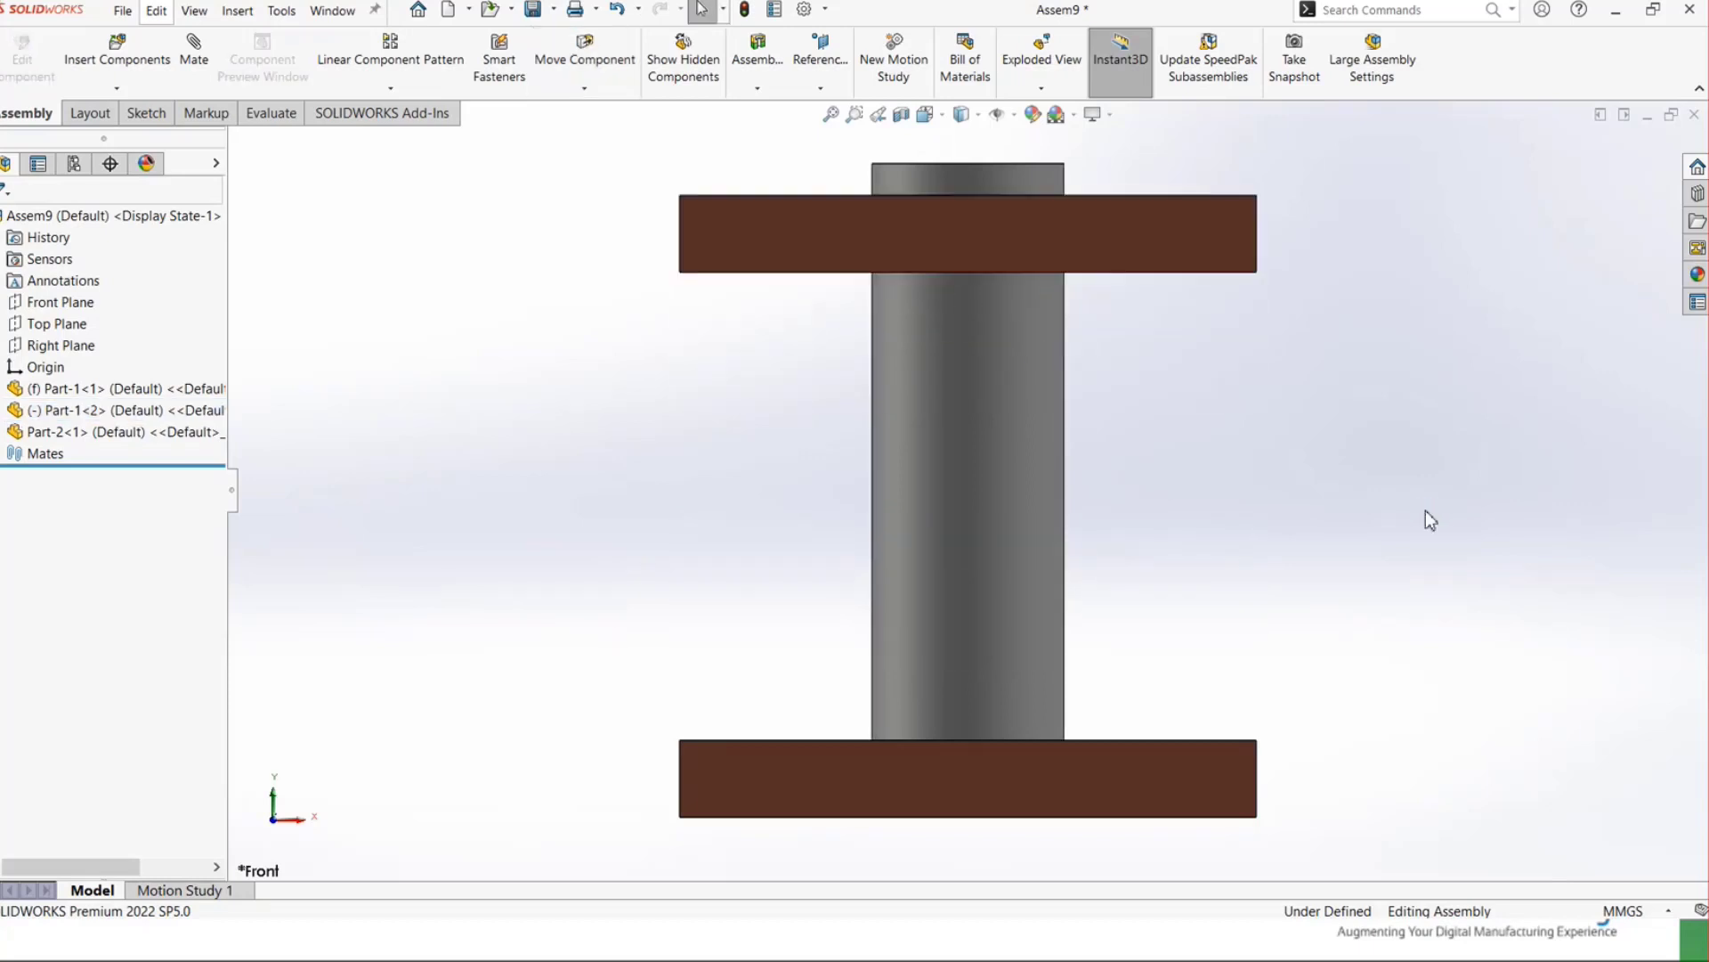
- Start an advanced distance limit mate of 15 mm between the fixed plate's top face and the free plate's underside
{"action": "key", "text": "ctrl+7"}
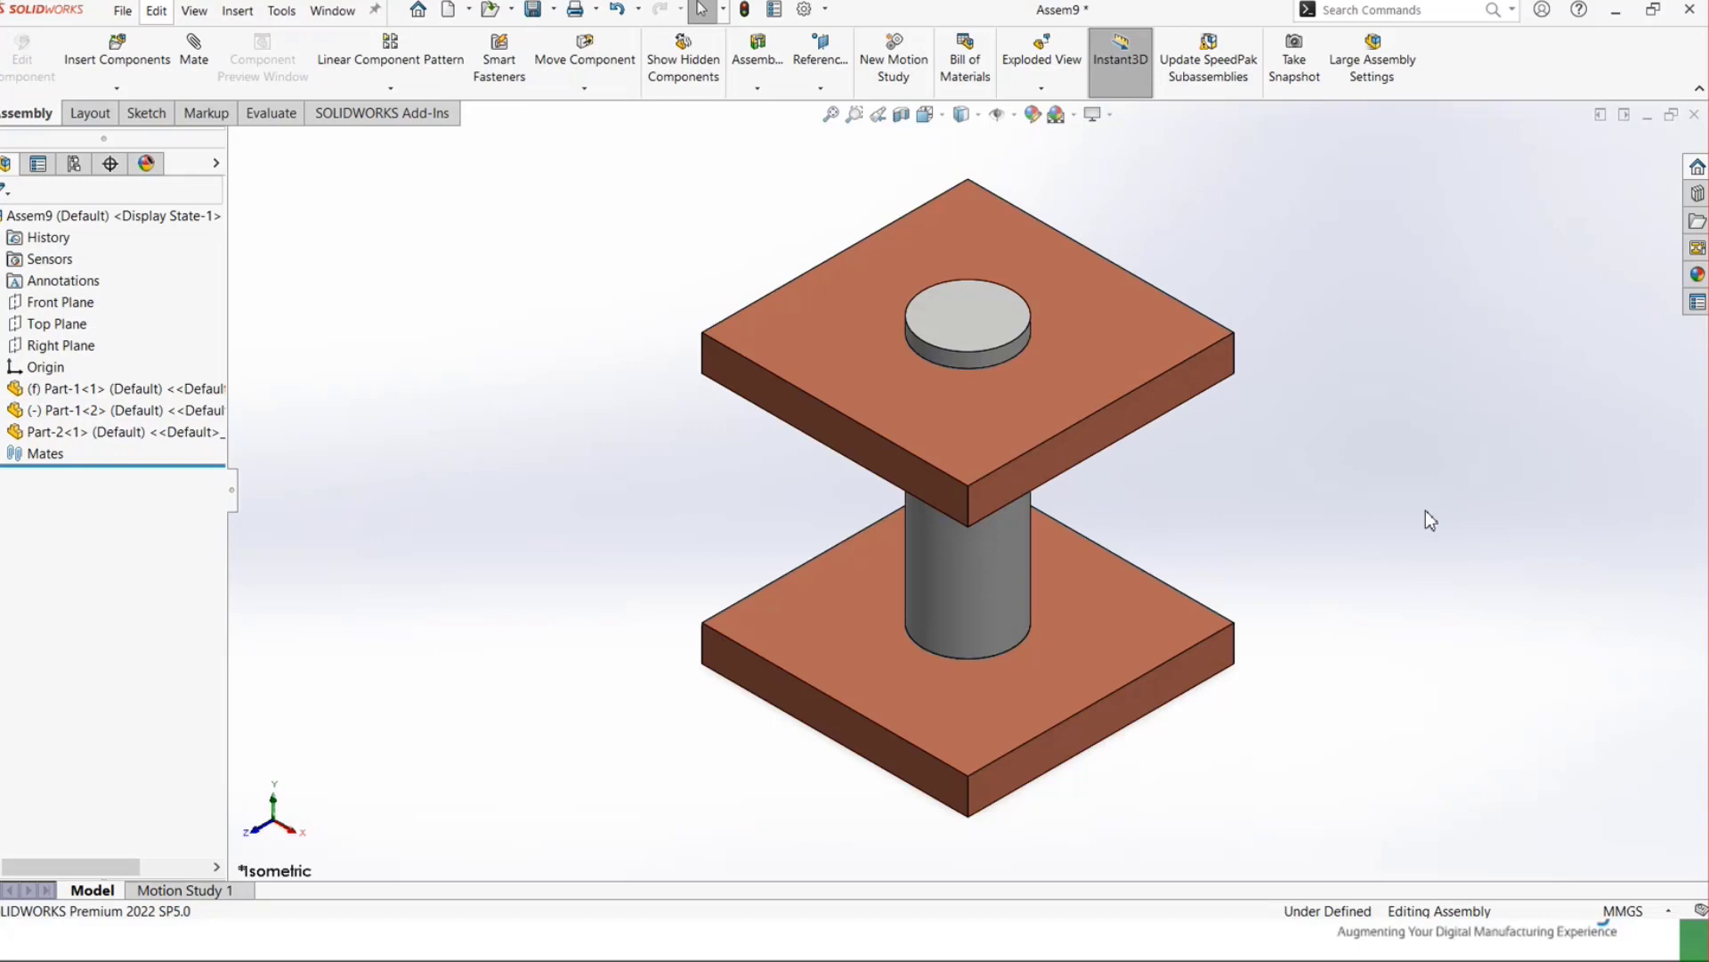
{"action": "left_click", "coordinate": [193, 60]}
{"action": "left_click", "coordinate": [45, 258]}
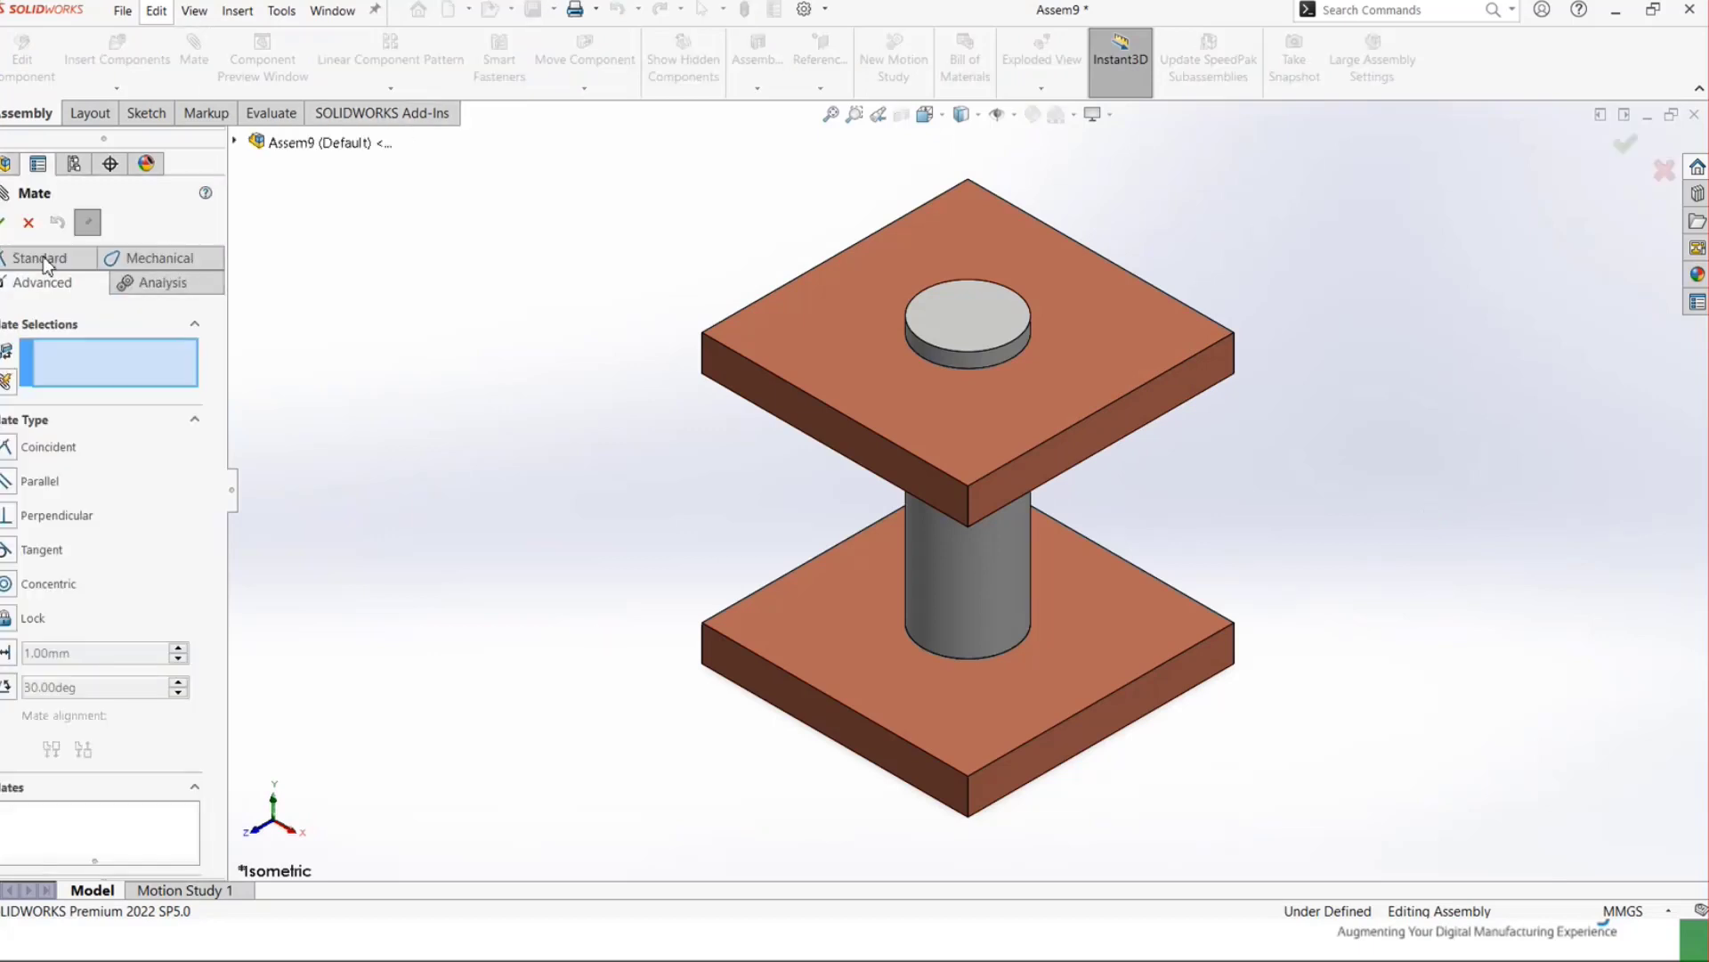
{"action": "left_click", "coordinate": [6, 612]}
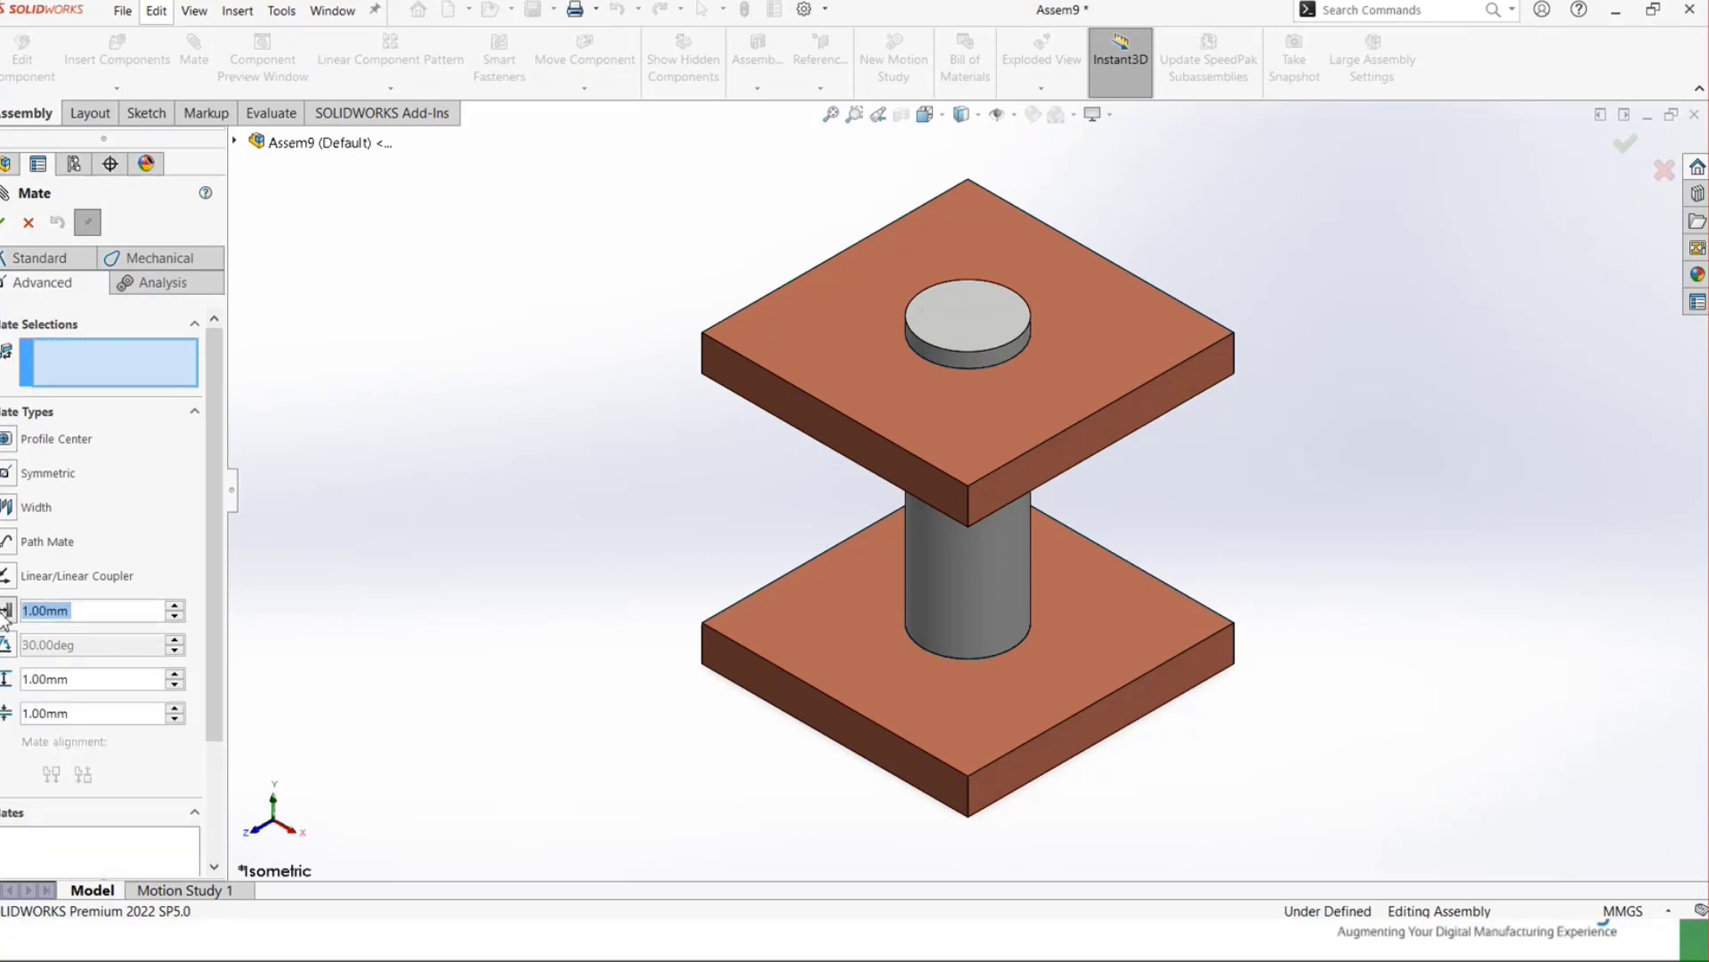
{"action": "middle_click_drag", "start_coordinate": [691, 683], "coordinate": [679, 622]}
{"action": "left_click", "coordinate": [857, 610]}
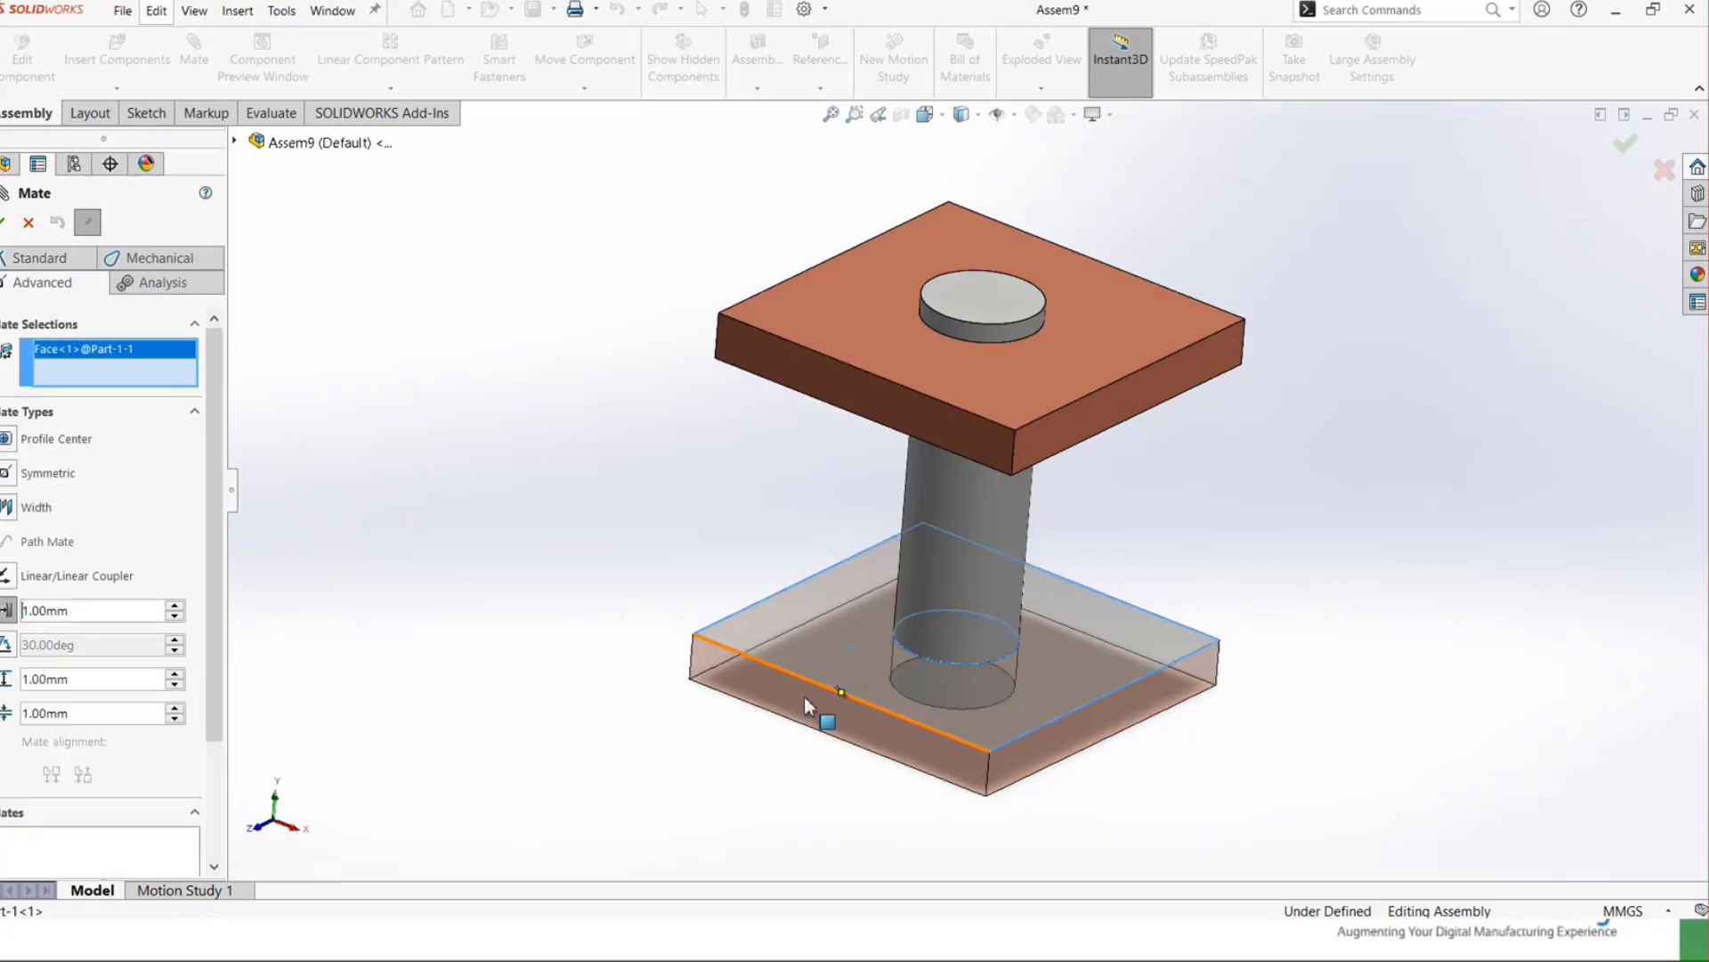
{"action": "middle_click_drag", "start_coordinate": [804, 697], "coordinate": [878, 414]}
{"action": "left_click", "coordinate": [847, 361]}
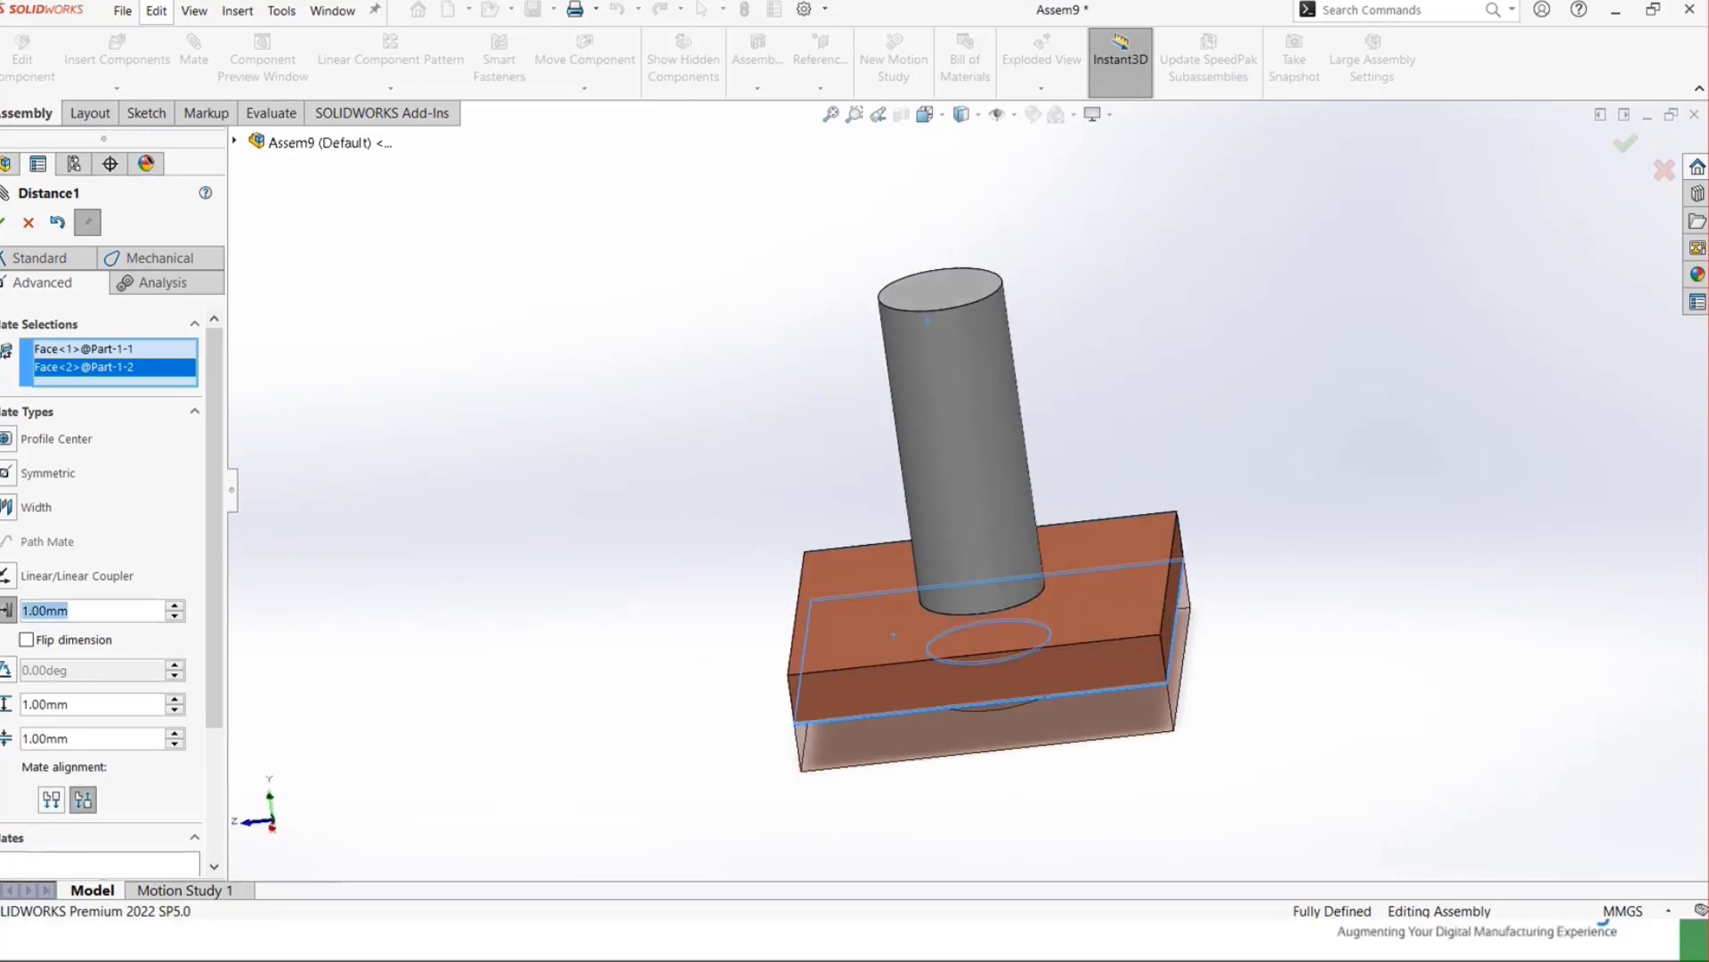
{"action": "type", "text": "15"}
{"action": "key", "text": "Return"}
- Set the limit distance's maximum value to 70 mm, keep the minimum at 15 mm, and accept the mate
{"action": "middle_click_drag", "start_coordinate": [481, 534], "coordinate": [853, 656]}
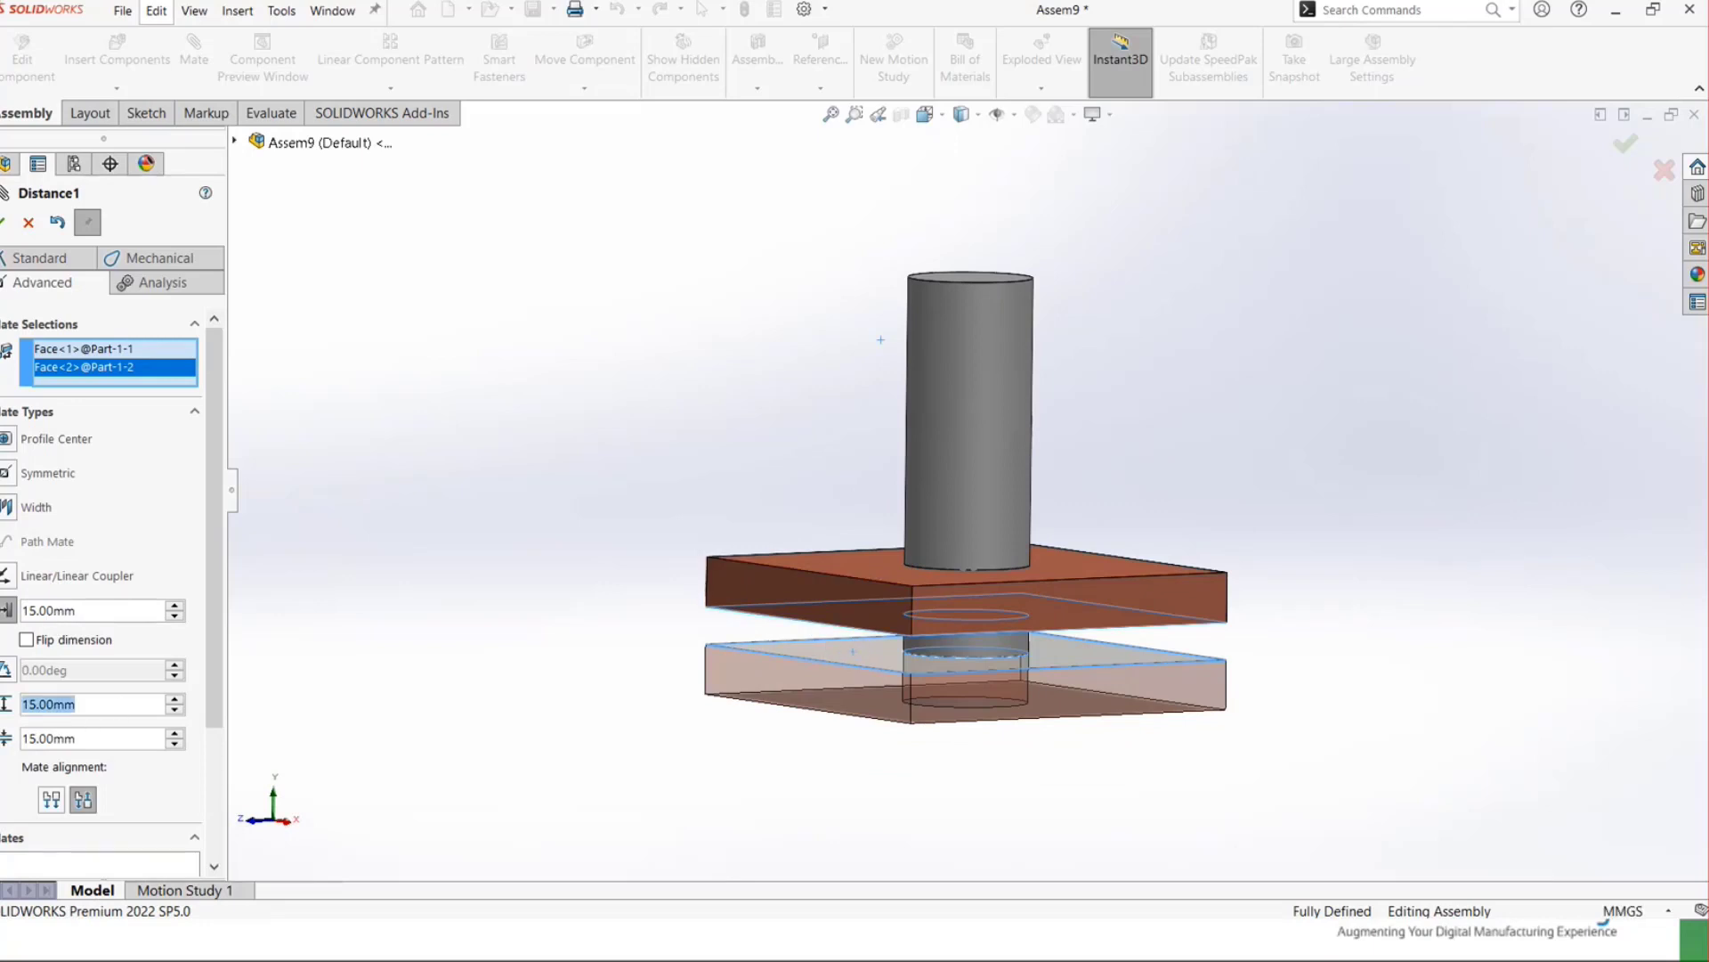
{"action": "type", "text": "70"}
{"action": "key", "text": "Return"}
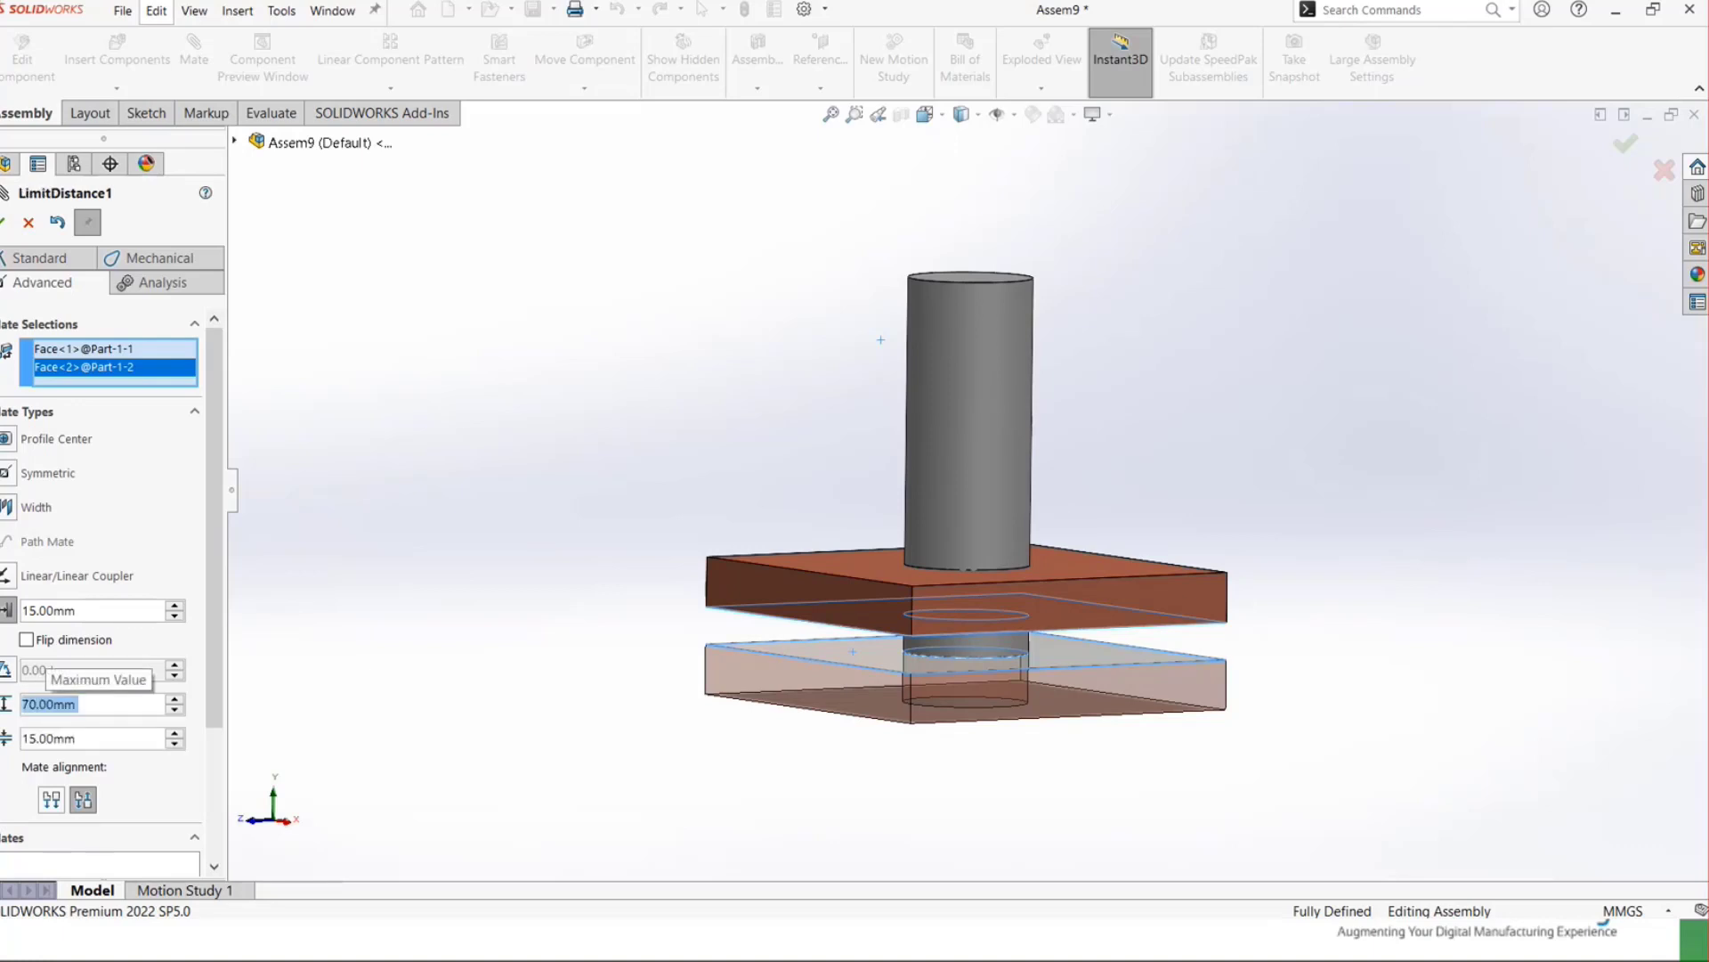
{"action": "left_click", "coordinate": [4, 223]}
- Test the distance limits by sliding the free plate up the cylinder in the front and isometric views, and finish mating
{"action": "key", "text": "ctrl+7"}
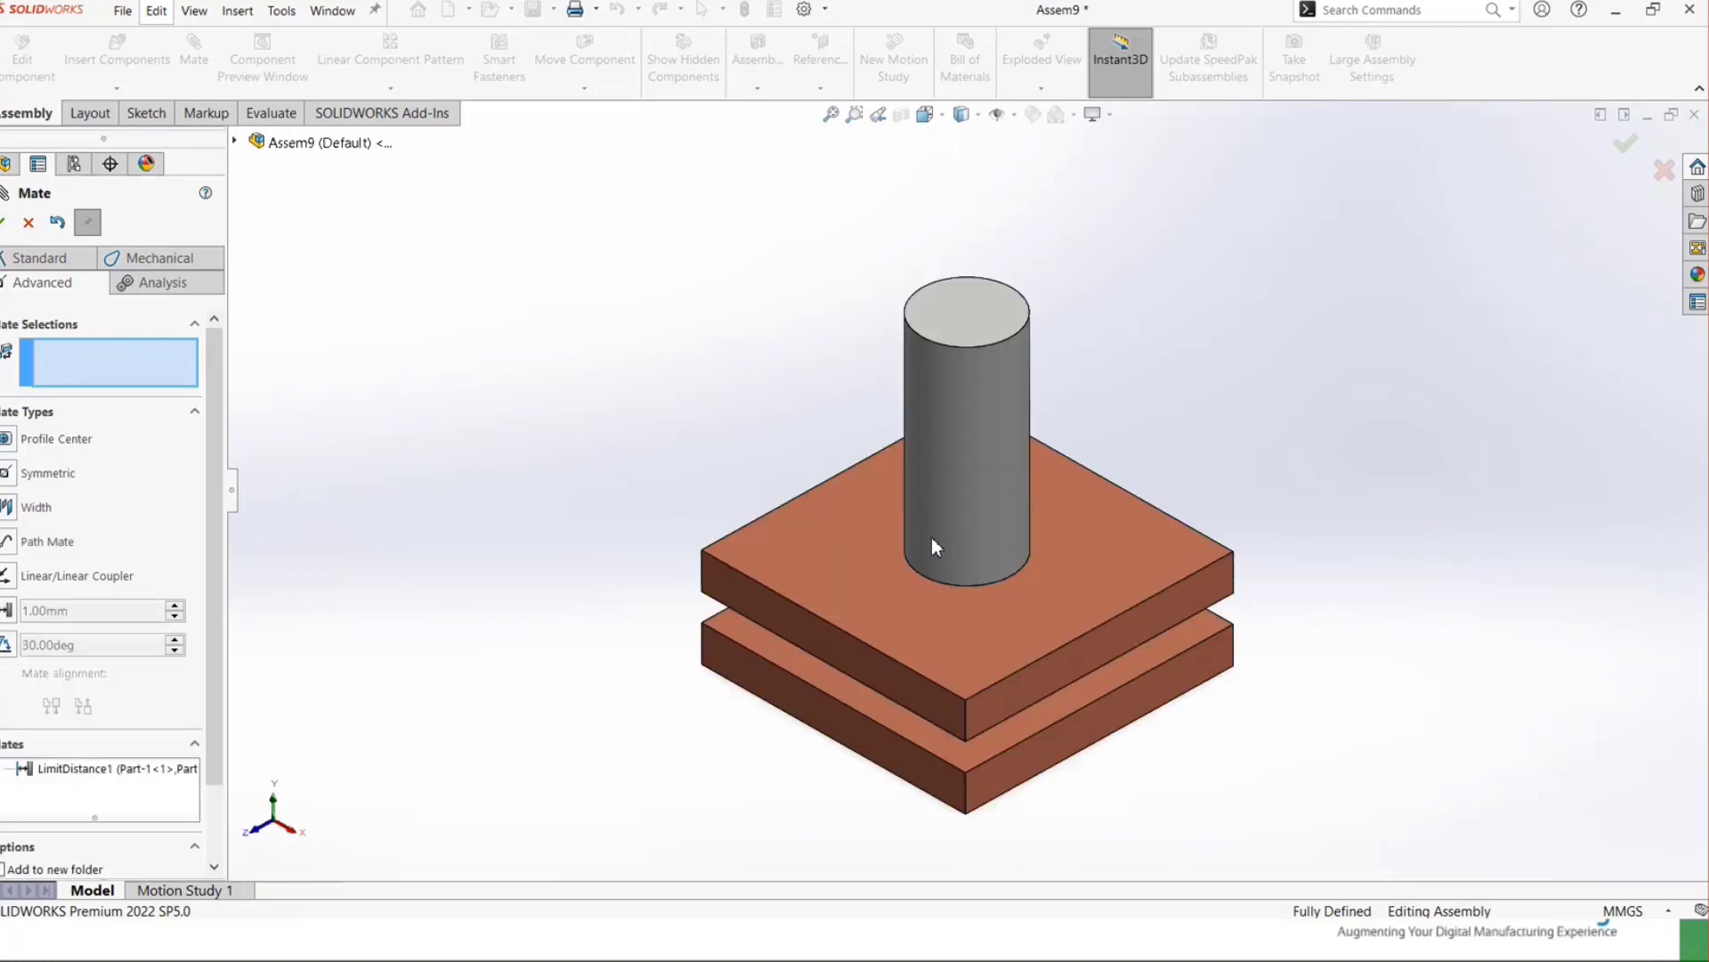
{"action": "key", "text": "ctrl+1"}
{"action": "left_click_drag", "start_coordinate": [788, 648], "coordinate": [814, 344]}
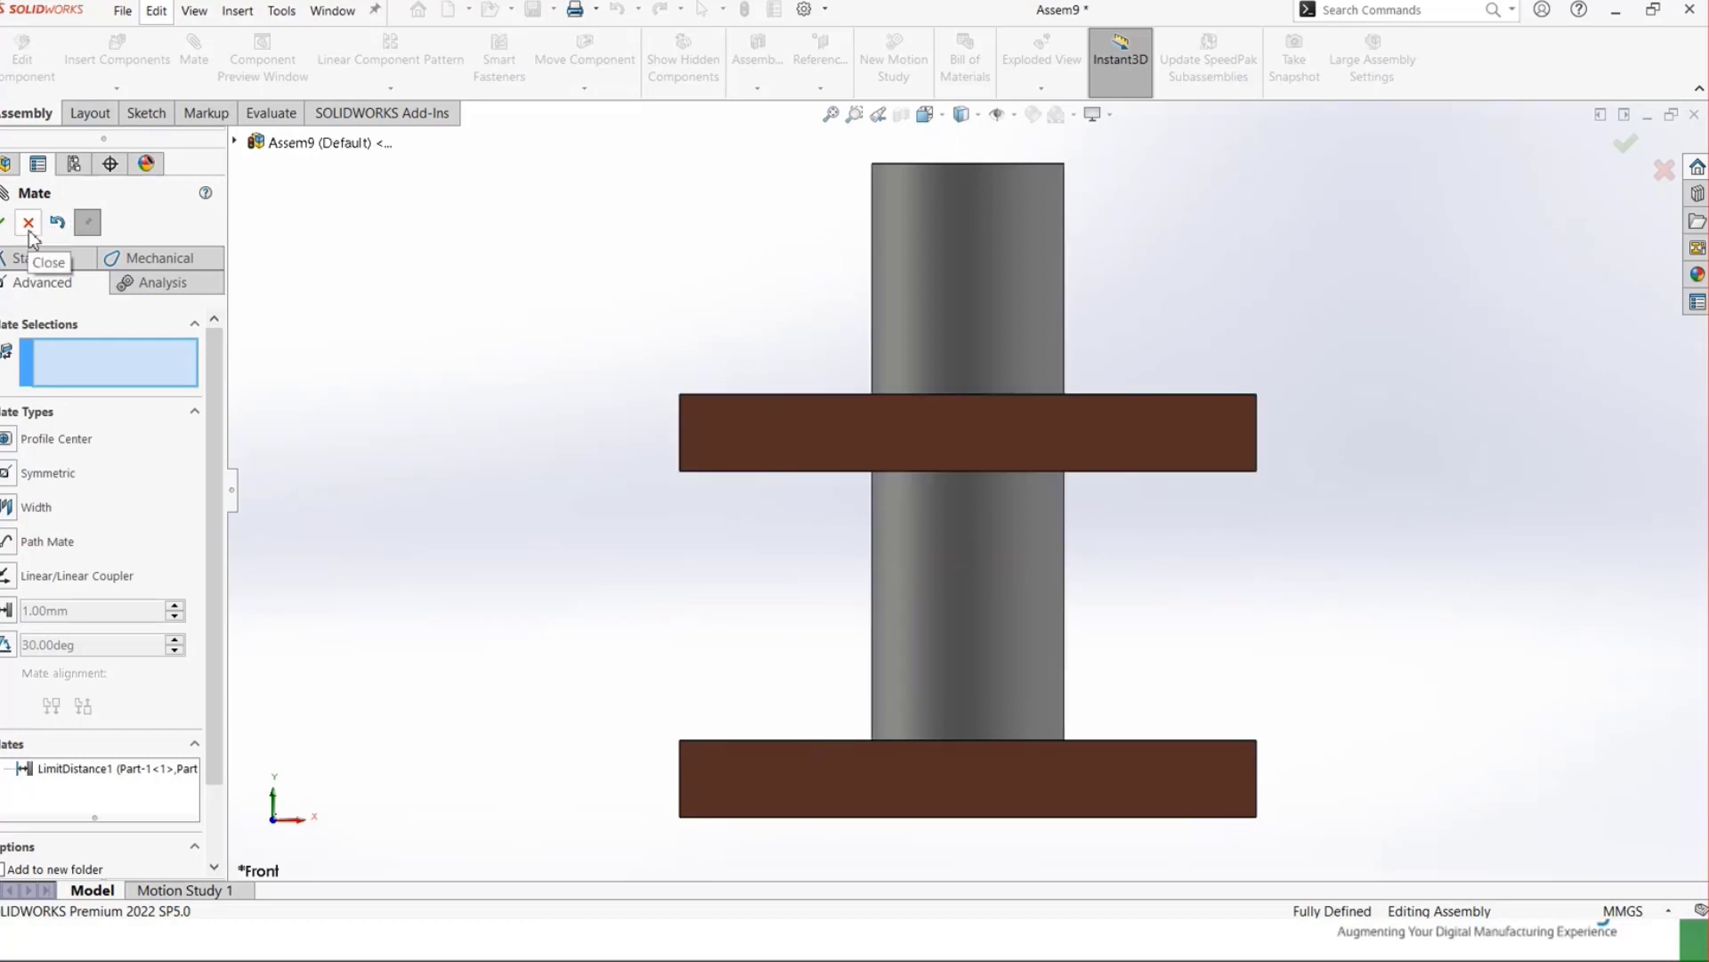
{"action": "key", "text": "ctrl+7"}
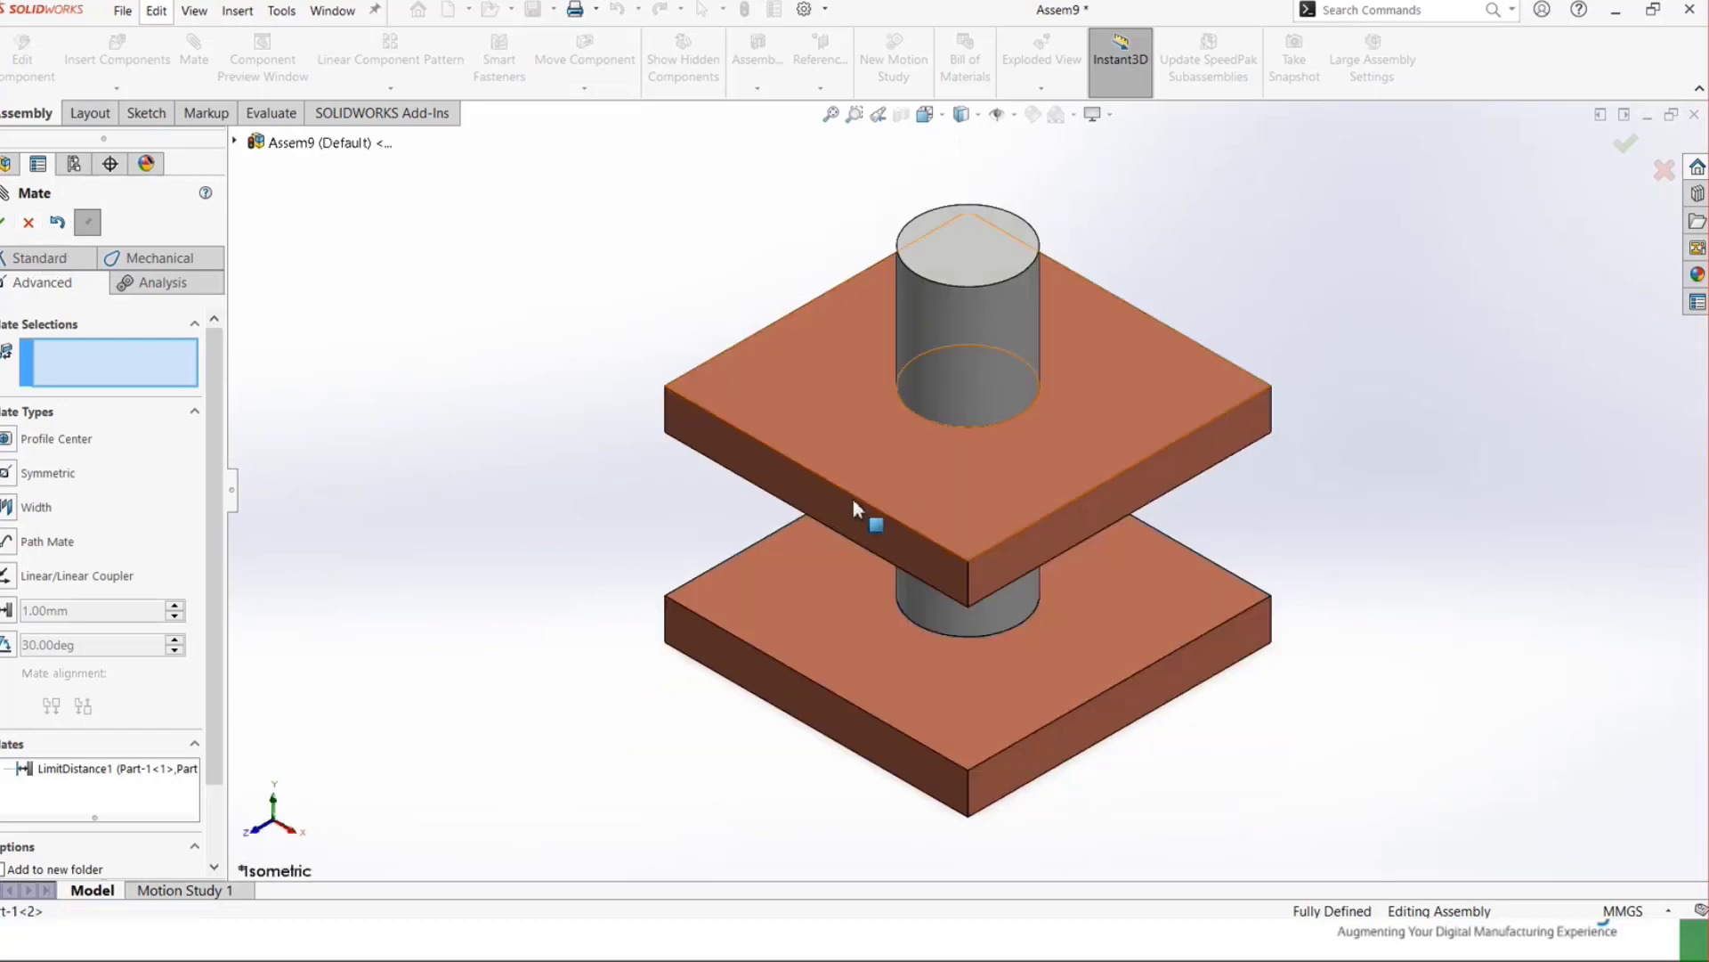
{"action": "left_click_drag", "start_coordinate": [855, 503], "coordinate": [839, 388]}
{"action": "left_click", "coordinate": [5, 222]}
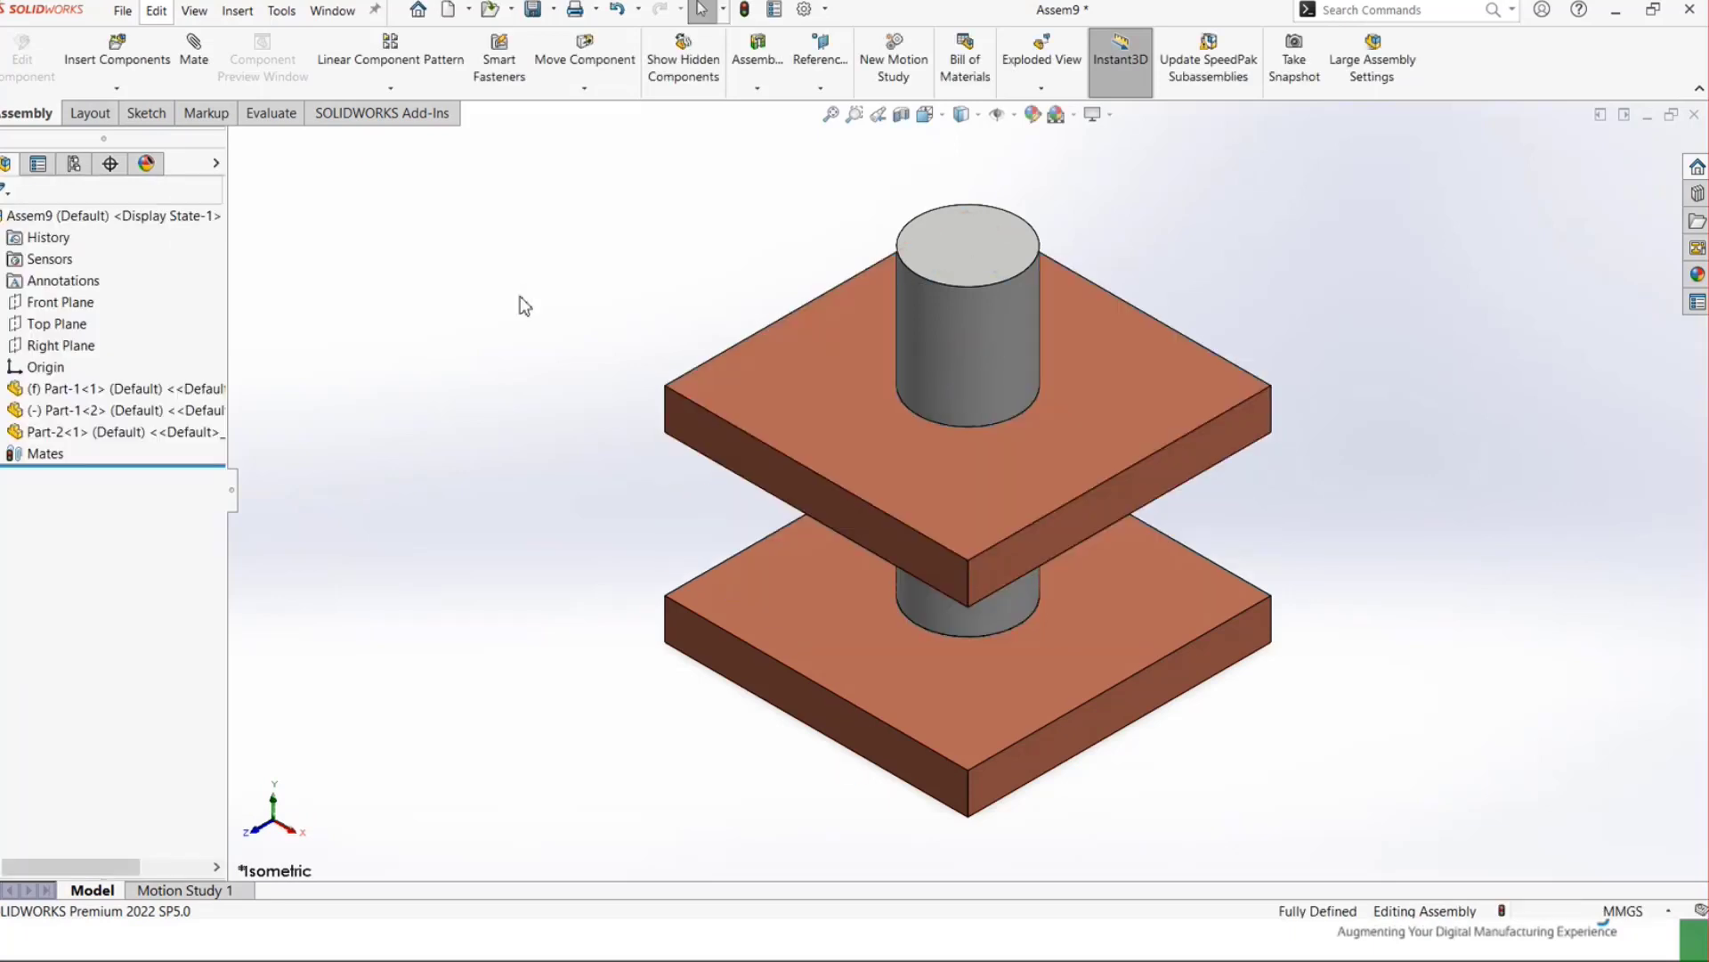
- Restart the Mate command and switch to the presentation's Limit Mates slide
{"action": "left_click", "coordinate": [193, 52]}
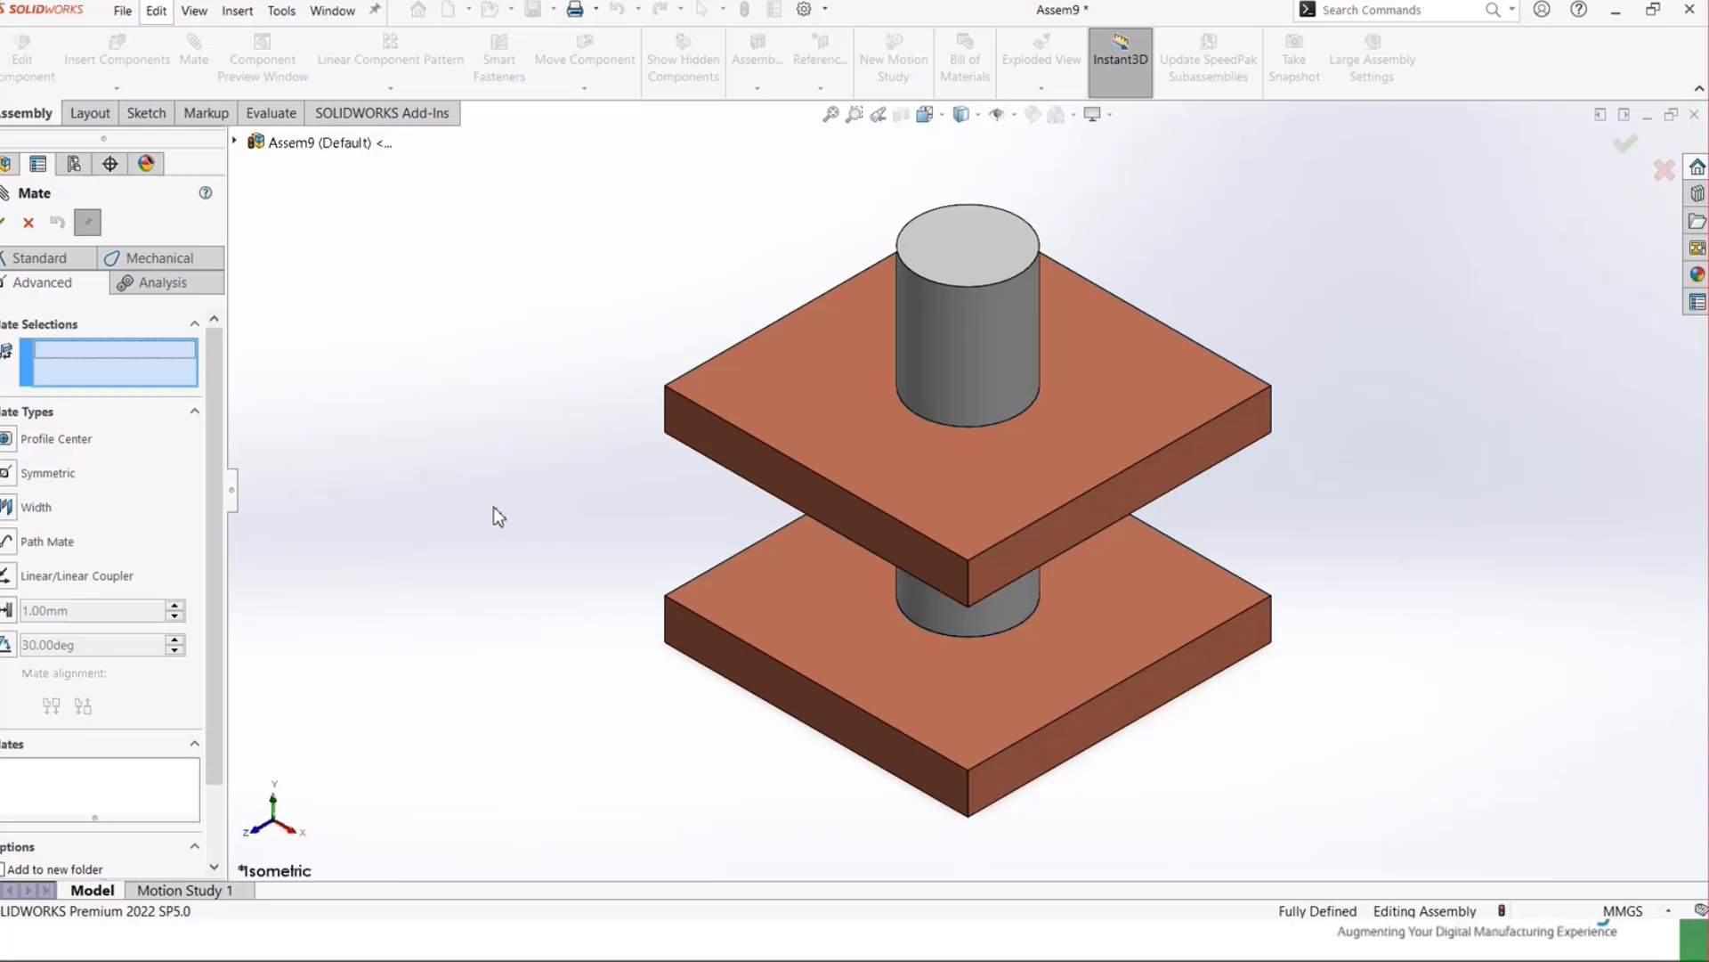
{"action": "key", "text": "super+Tab"}
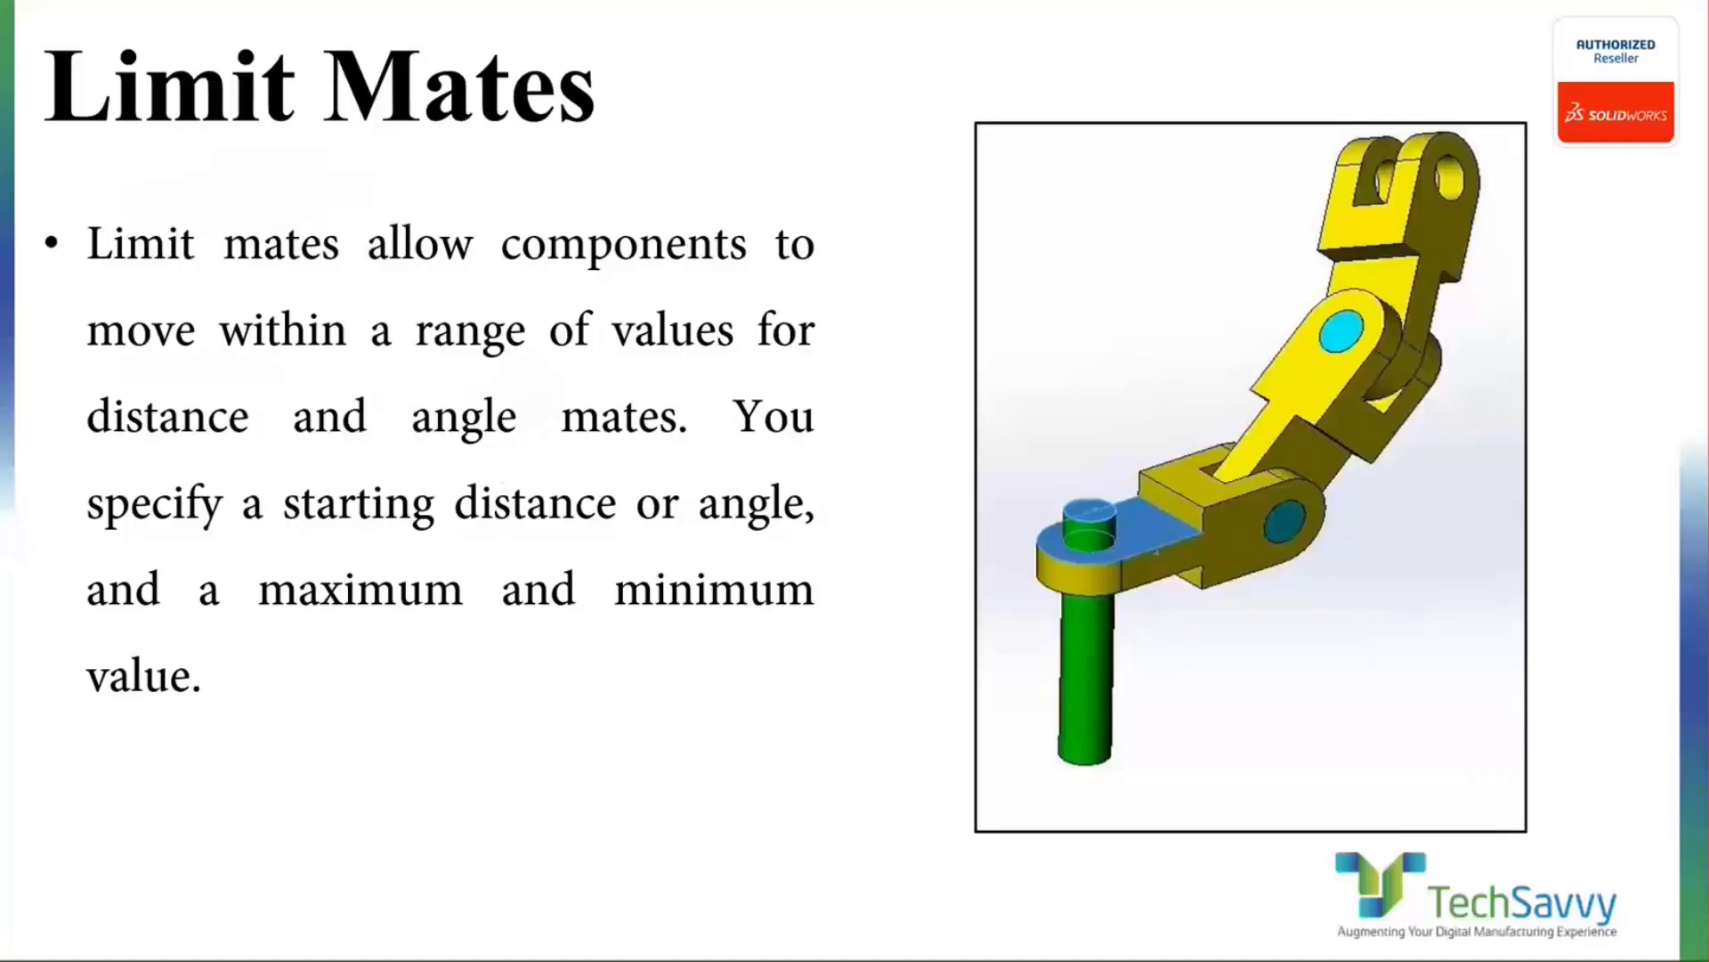